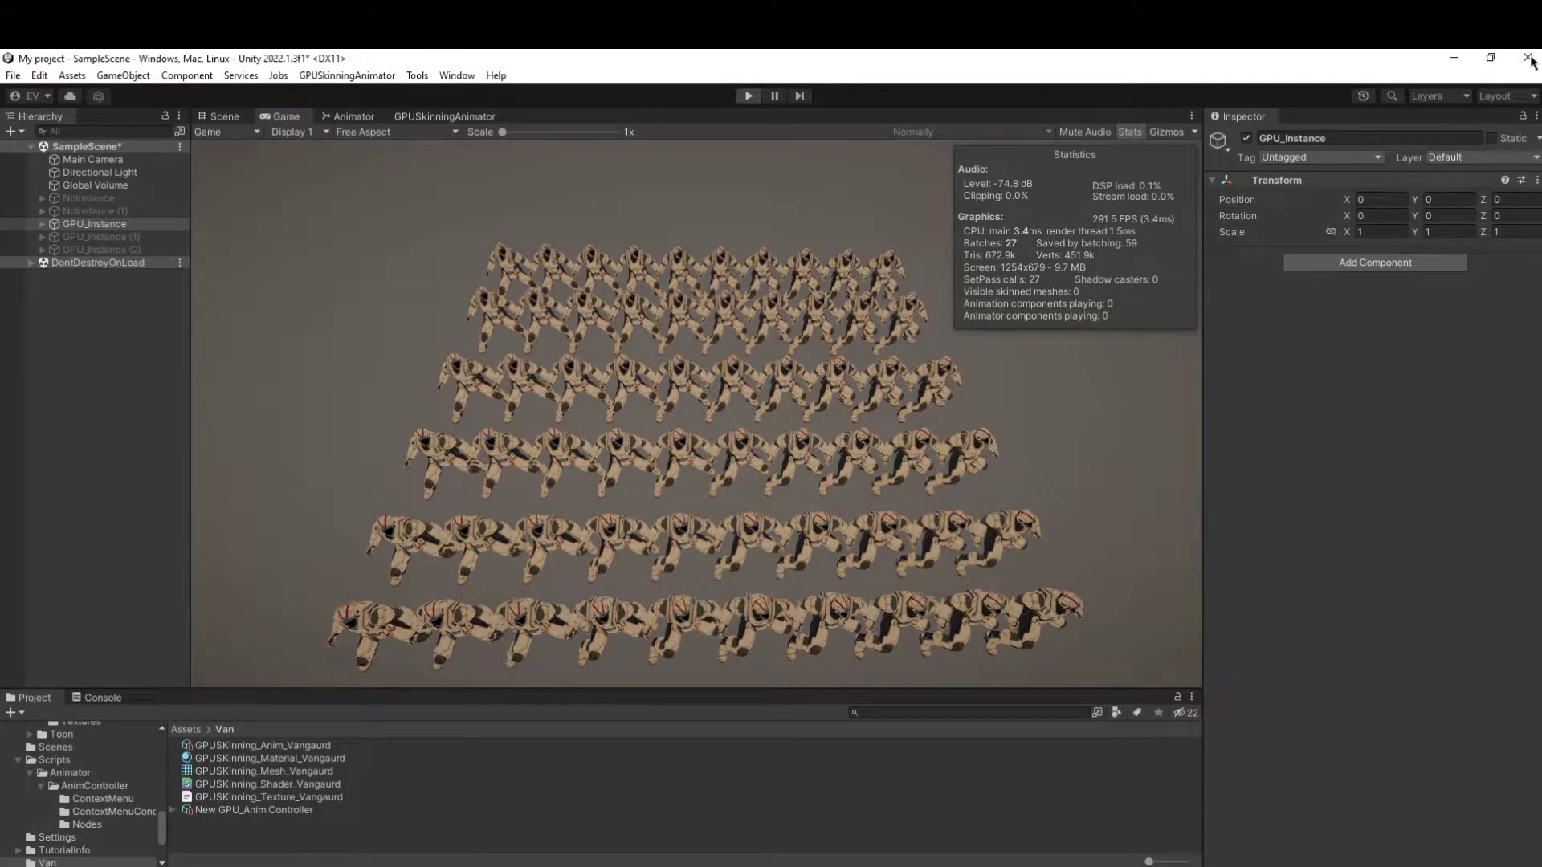
Close the My project editor, saving its modified SampleScene, and bring up Unity Hub before minimizing it.
{"action": "left_click", "coordinate": [1529, 58]}
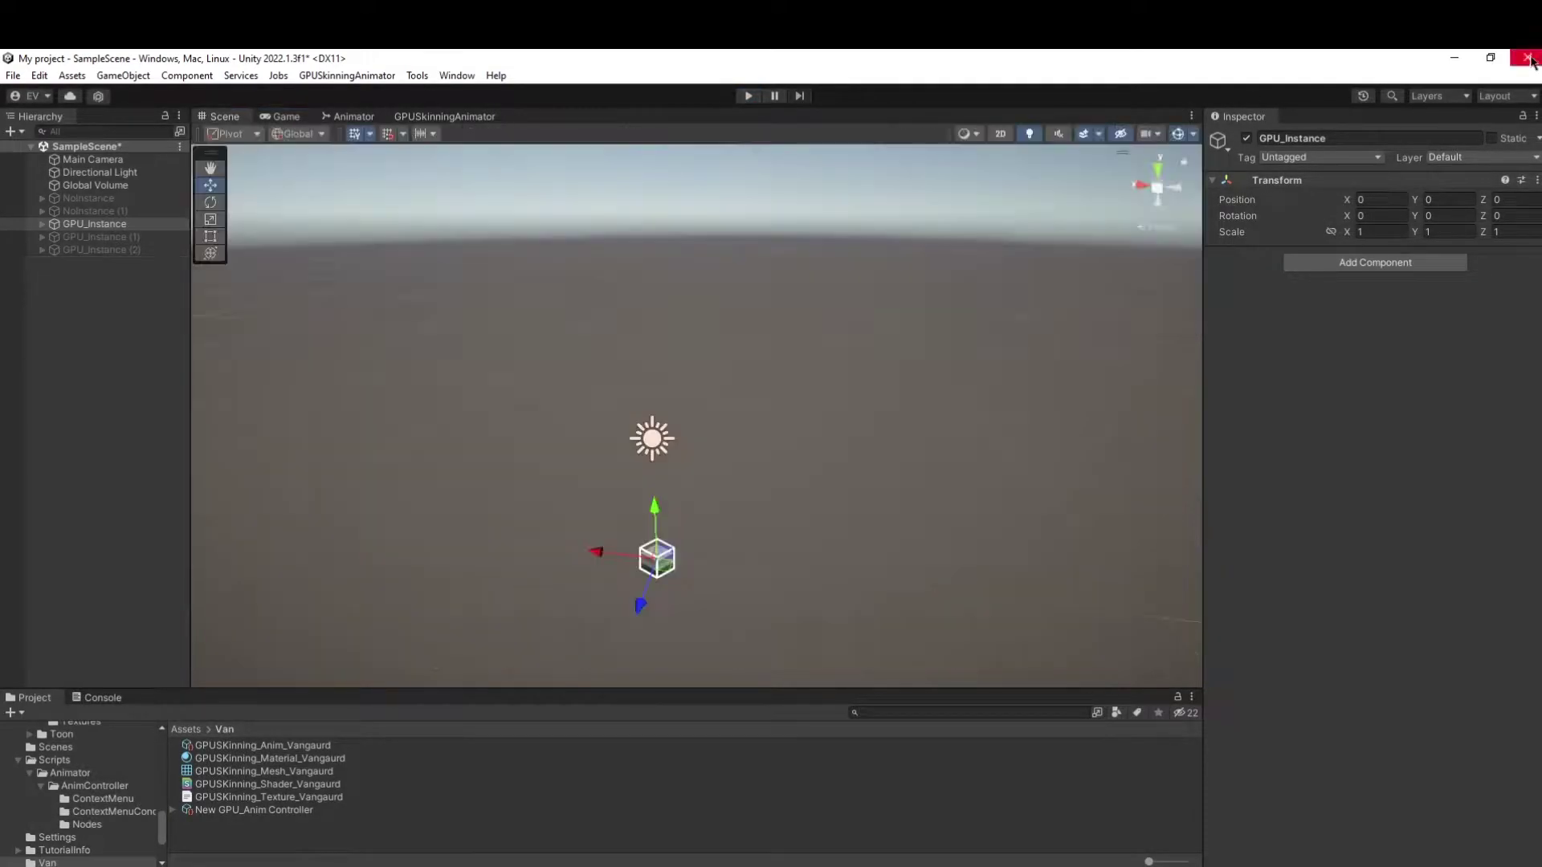
{"action": "left_click", "coordinate": [763, 510]}
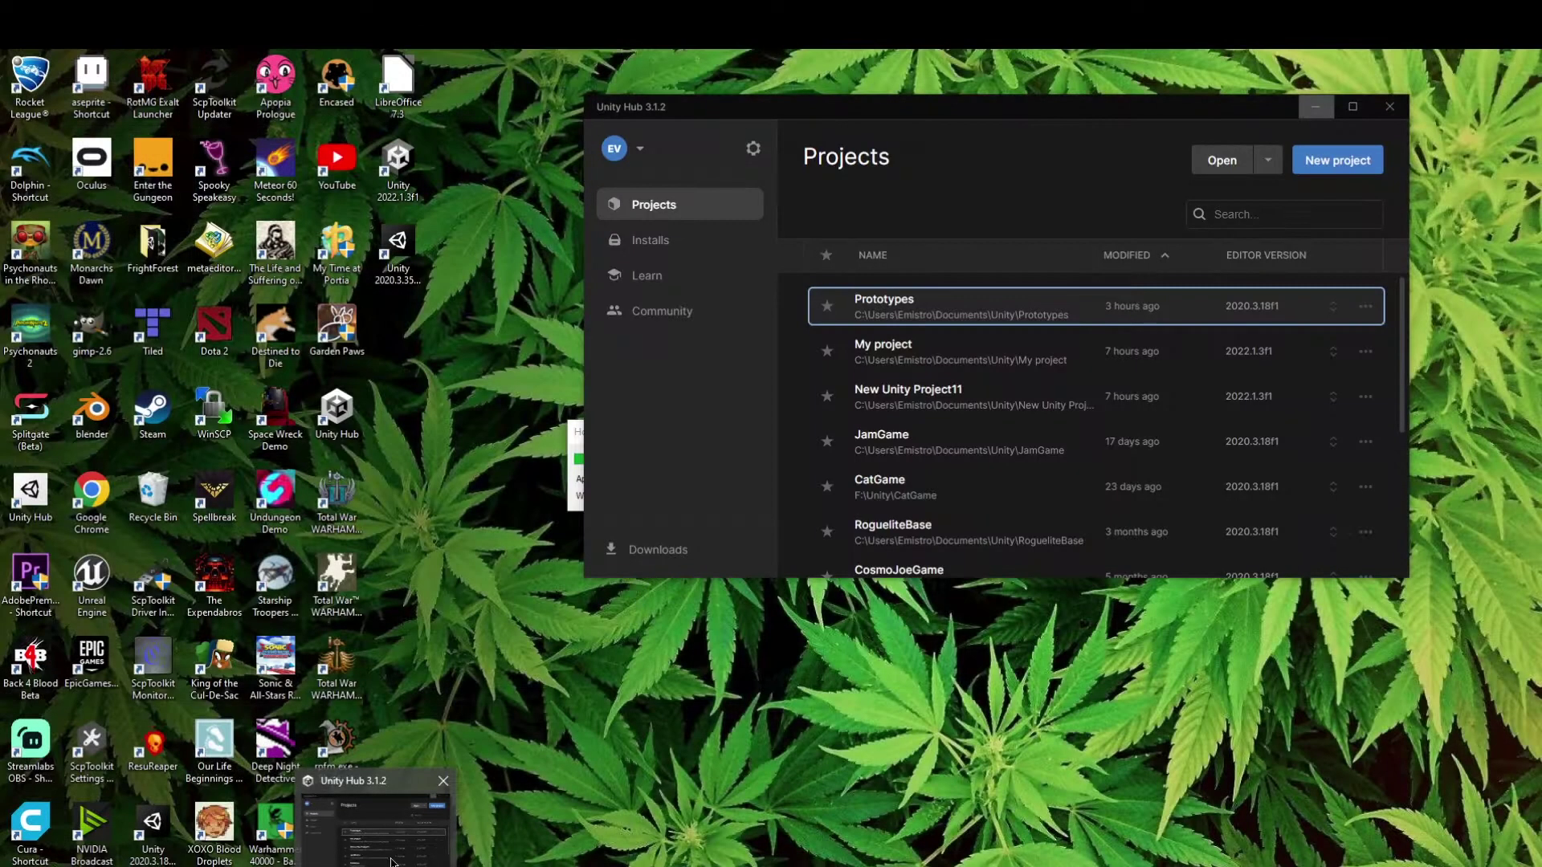
{"action": "left_click", "coordinate": [423, 830]}
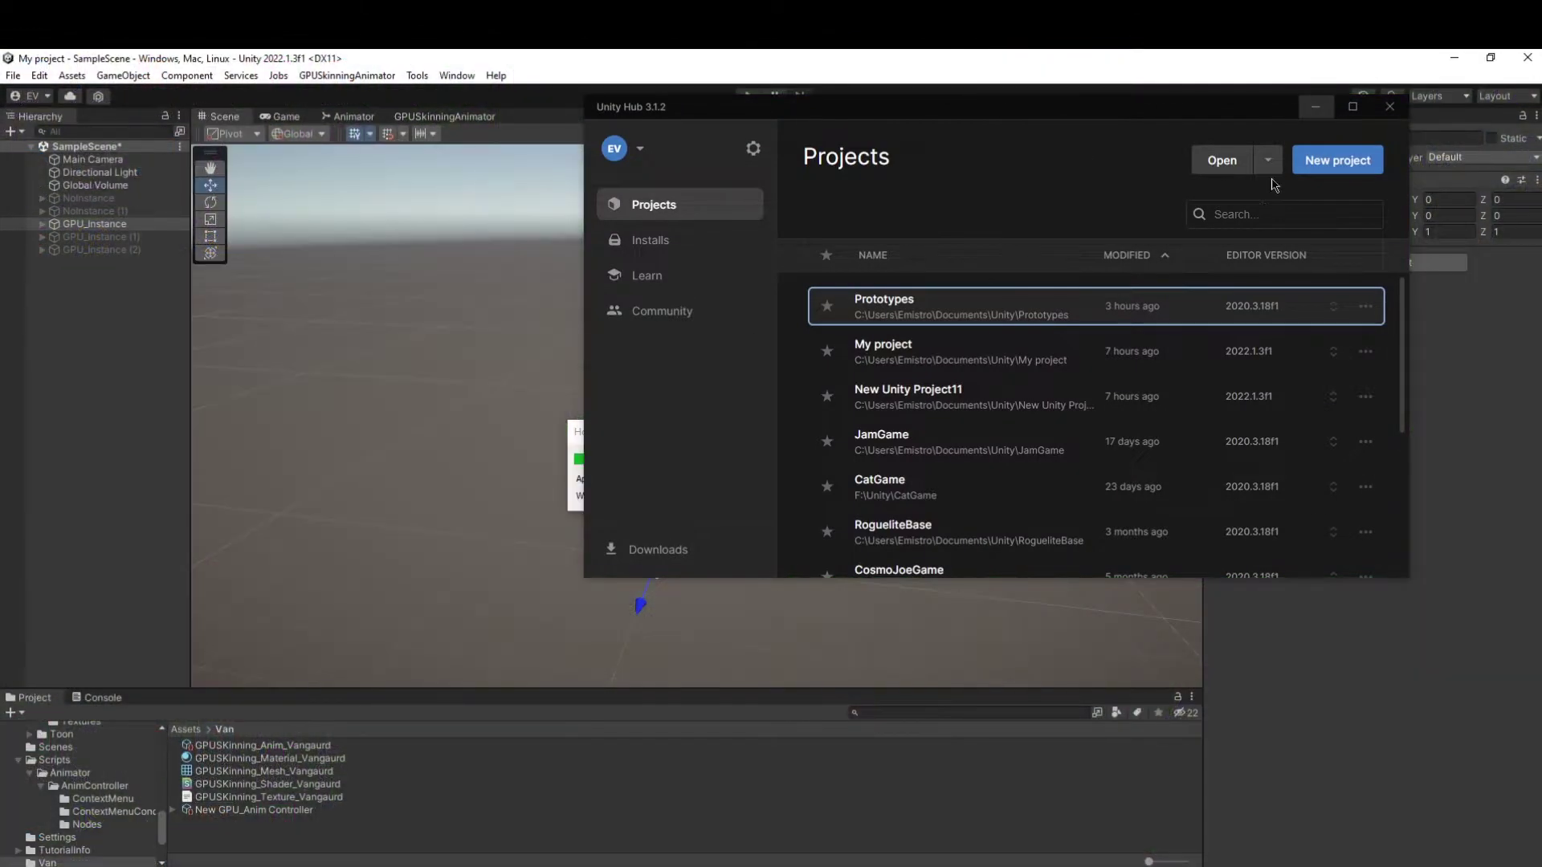
{"action": "left_click", "coordinate": [1314, 108]}
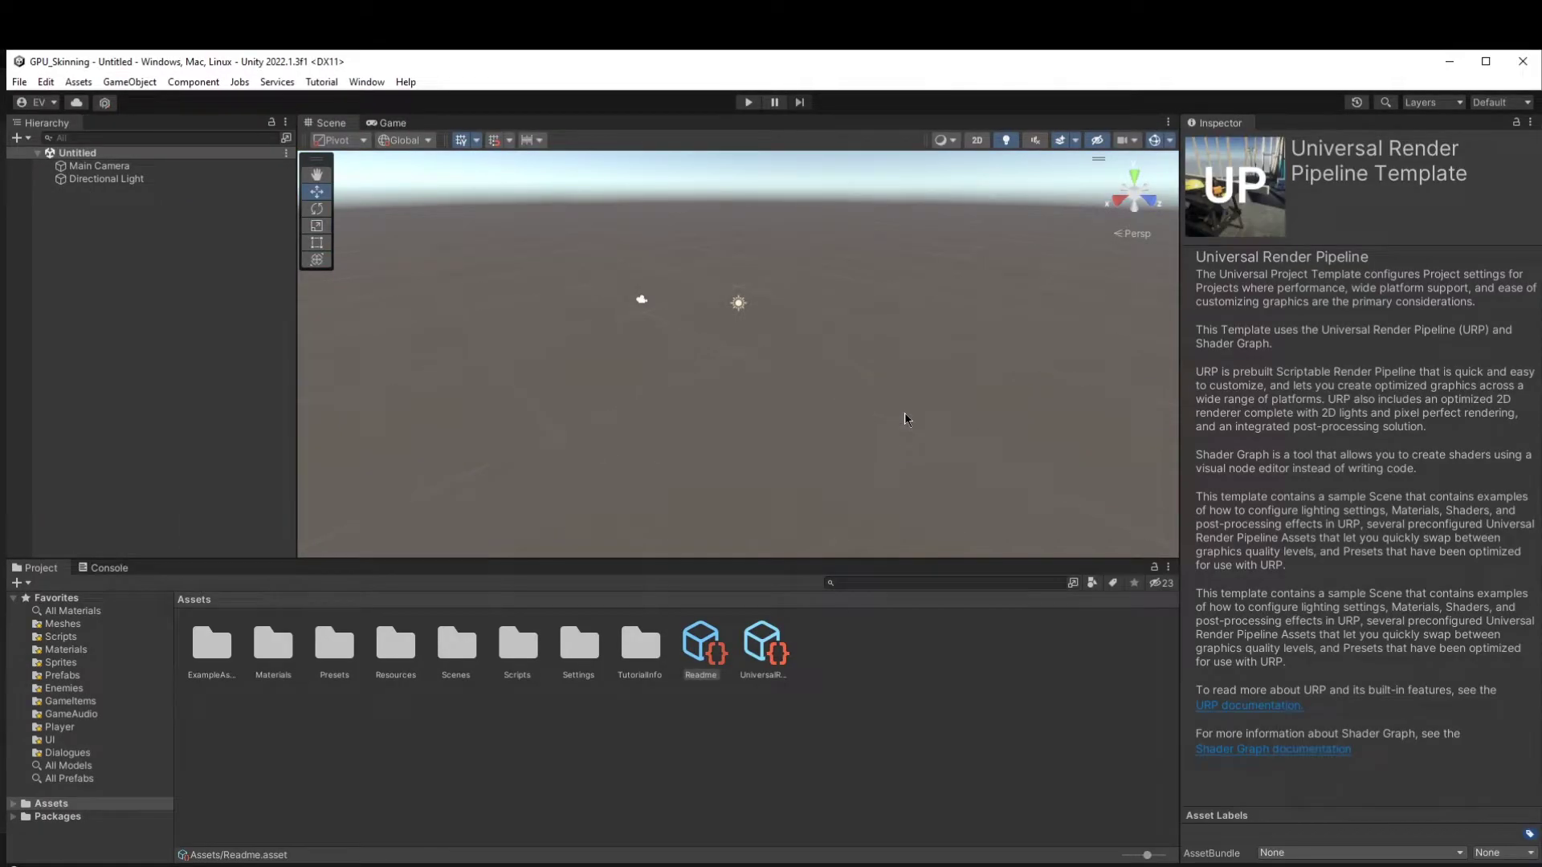
Open the custom package GPUSkinningController.unitypackage from the Documents folder for import into the GPU_Skinning project.
{"action": "right_click_drag", "start_coordinate": [905, 418], "coordinate": [813, 406]}
{"action": "left_click", "coordinate": [827, 434]}
{"action": "left_click", "coordinate": [78, 83]}
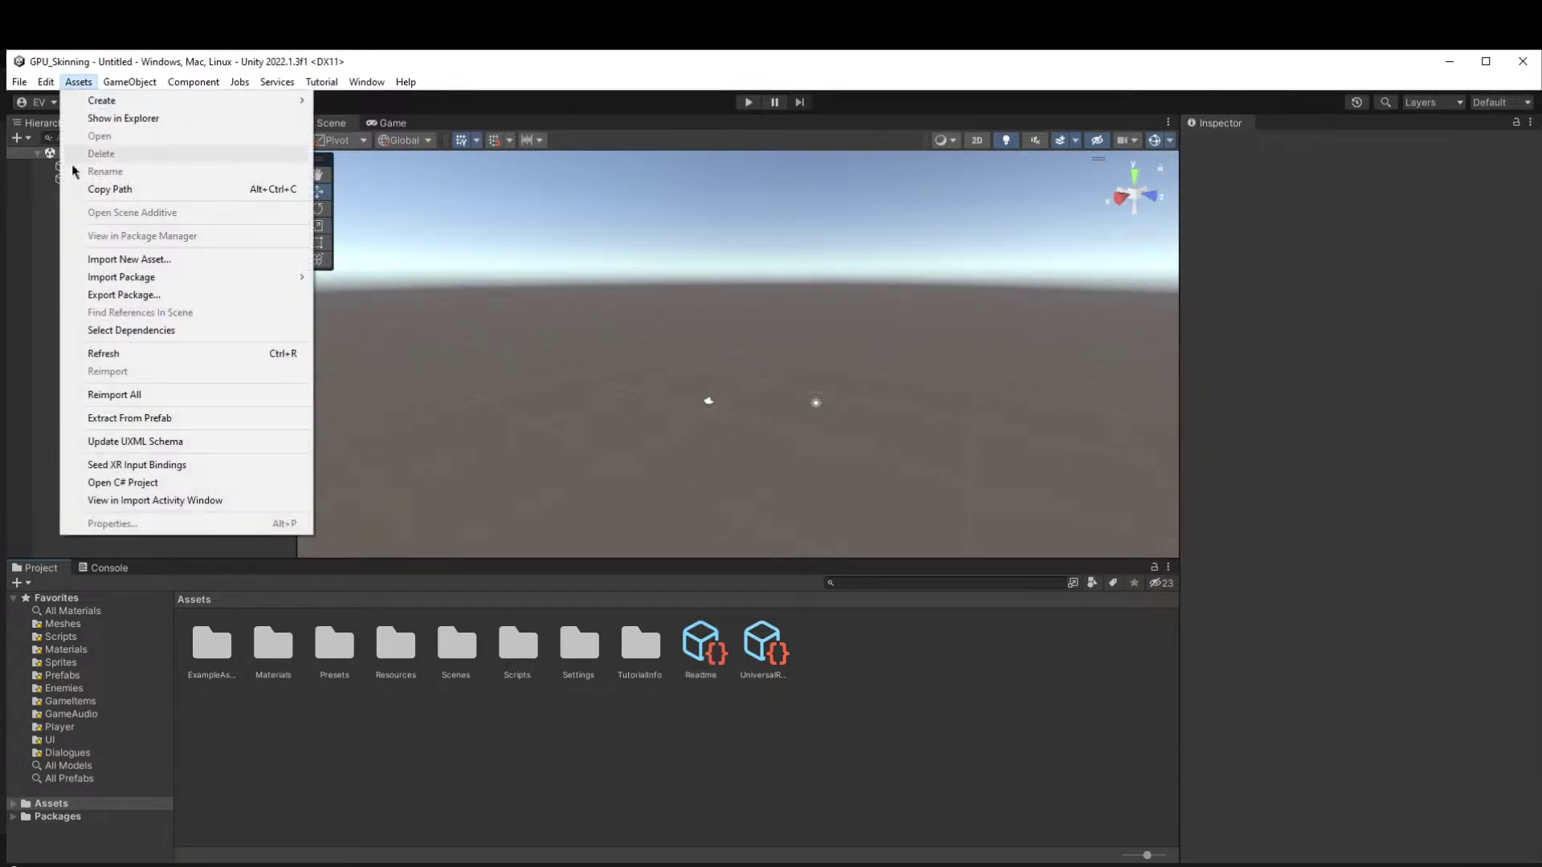
{"action": "mouse_move", "coordinate": [207, 277]}
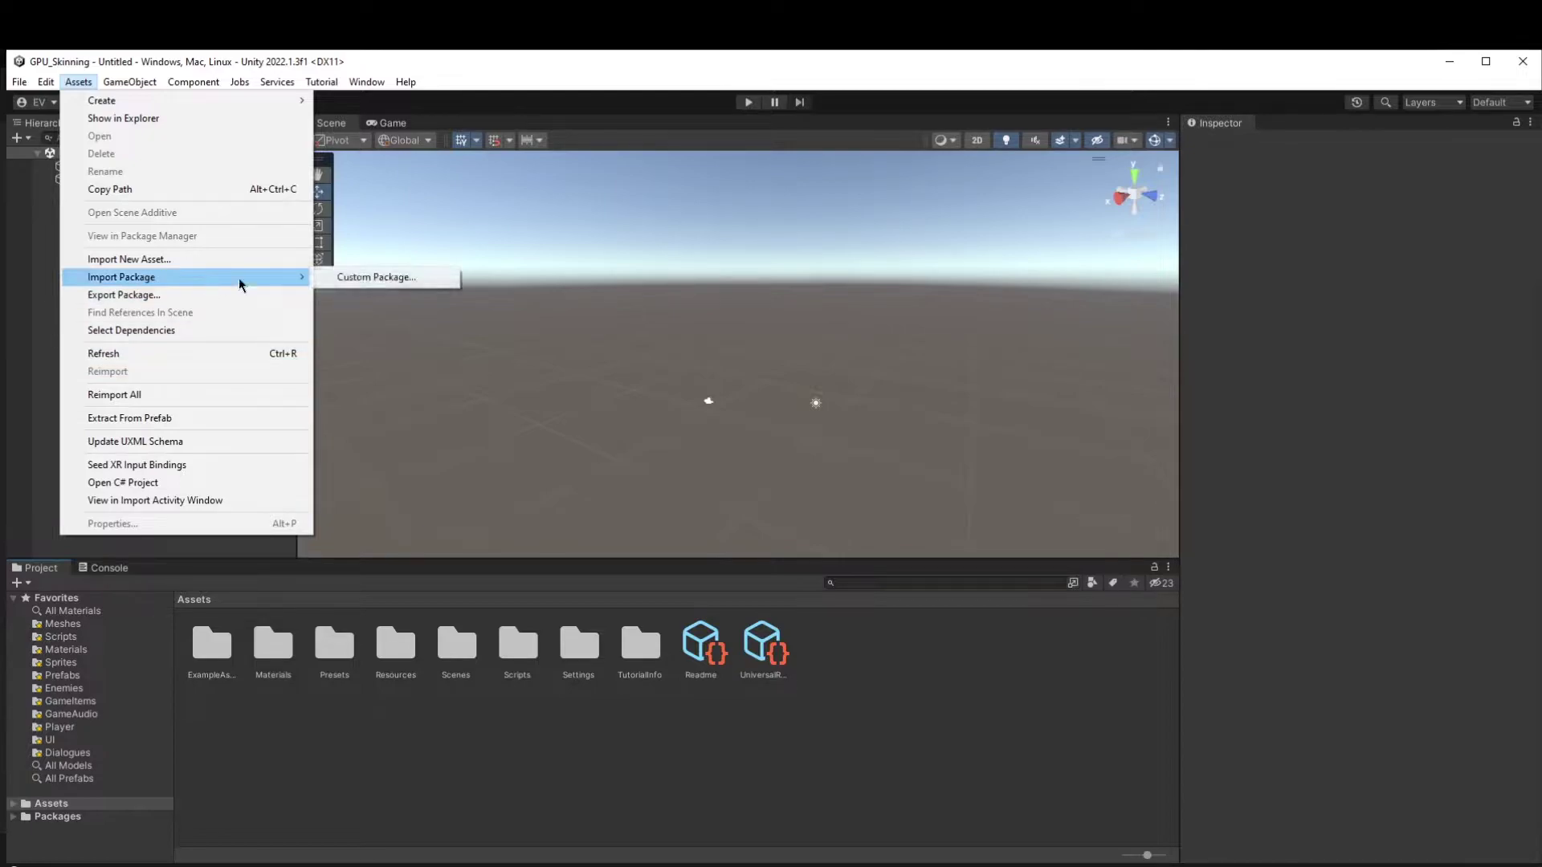
{"action": "left_click", "coordinate": [354, 277]}
{"action": "left_click", "coordinate": [345, 448]}
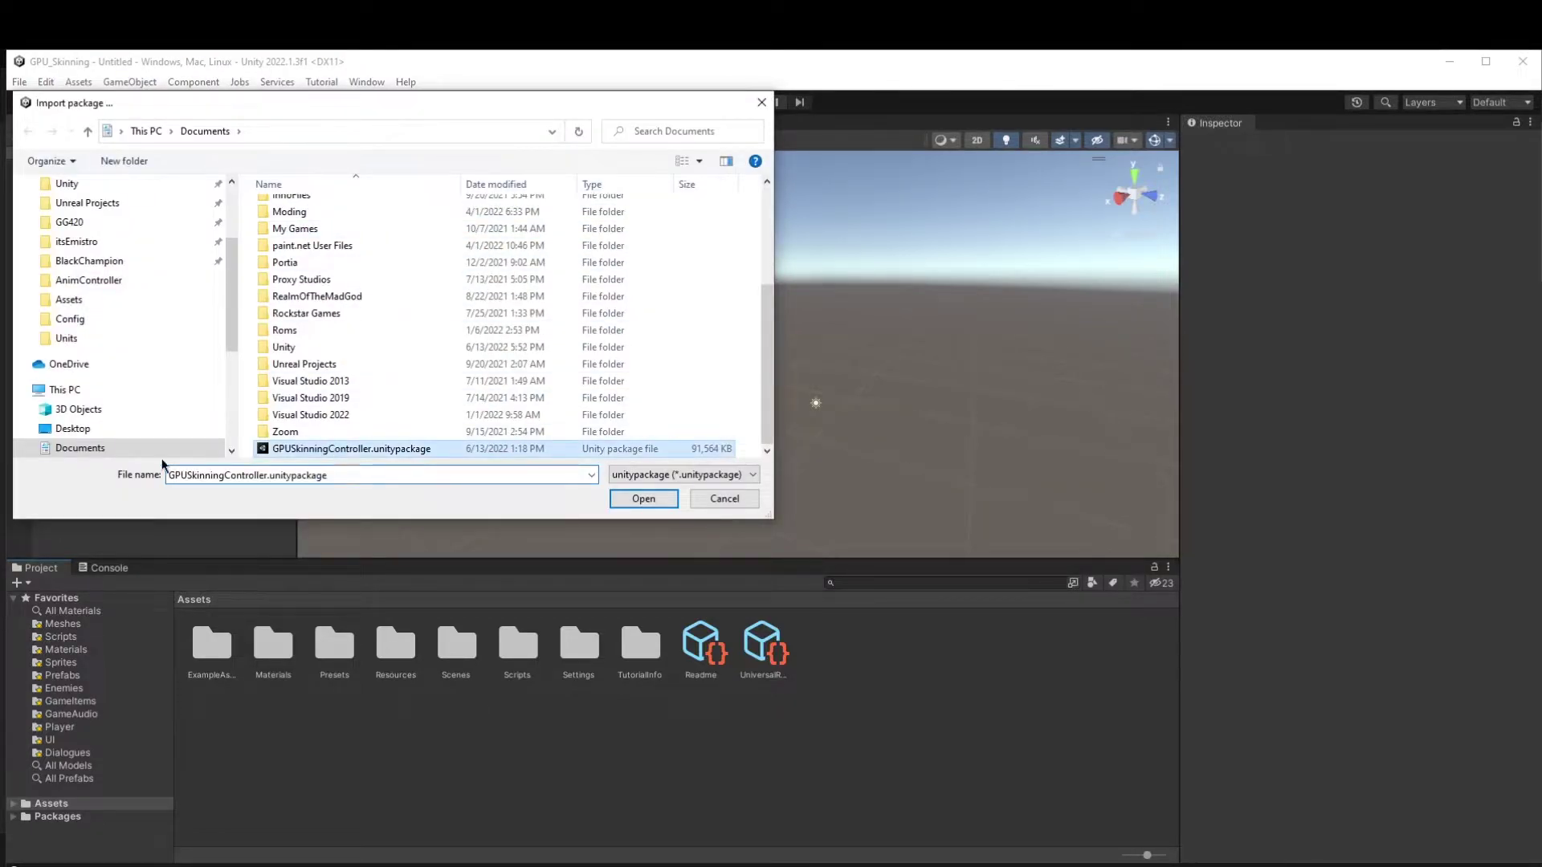
{"action": "left_click", "coordinate": [662, 501]}
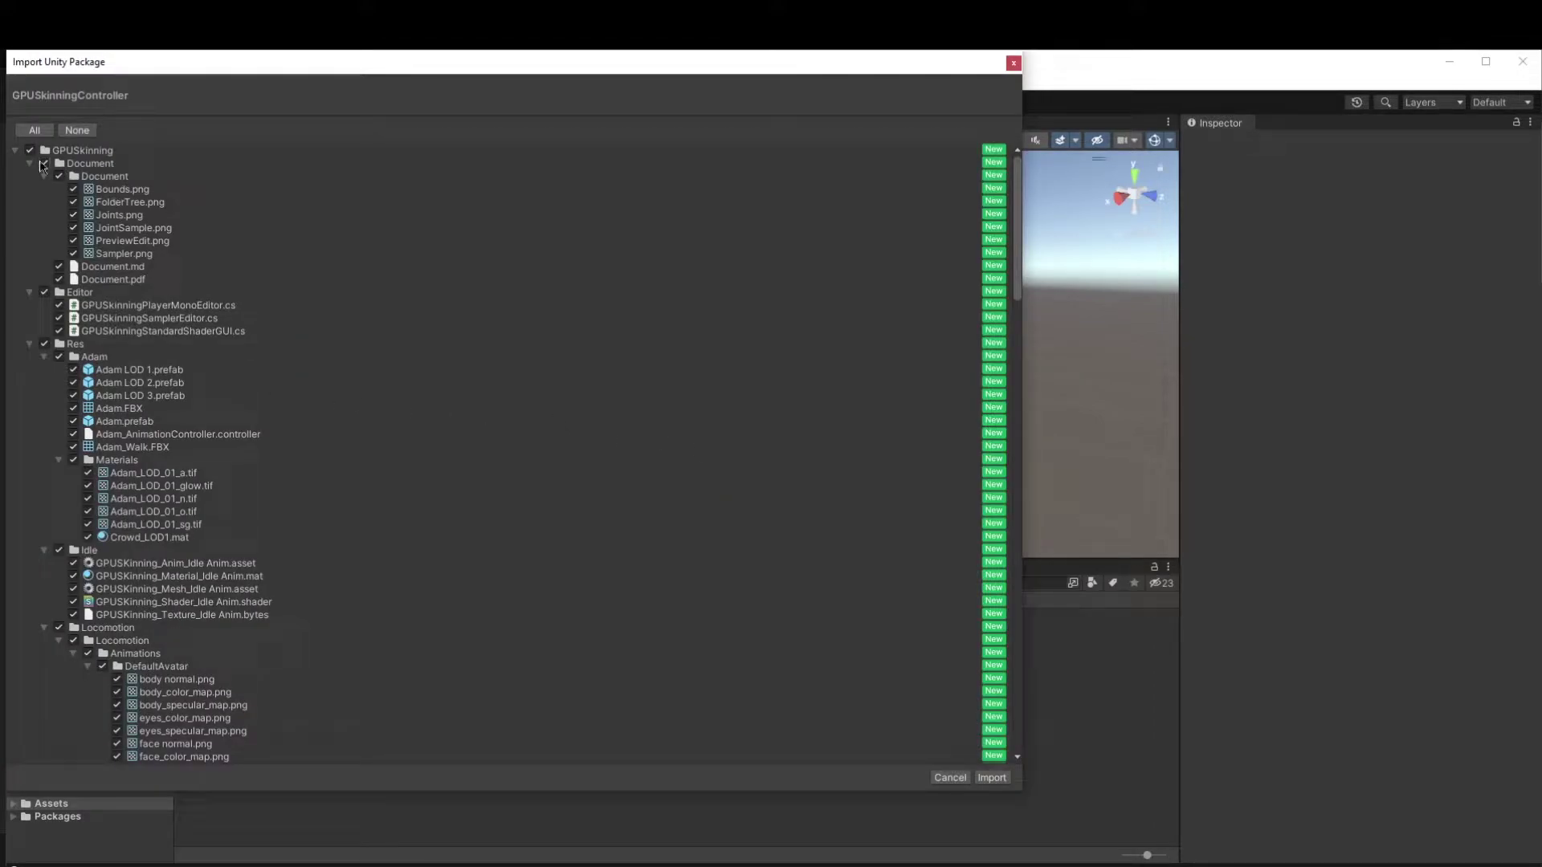
Review the package contents and import all items of GPUSkinningController.
{"action": "scroll", "coordinate": [56, 166], "scroll_direction": "down", "scroll_amount": 20}
{"action": "scroll", "coordinate": [131, 612], "scroll_direction": "down", "scroll_amount": 20}
{"action": "scroll", "coordinate": [135, 406], "scroll_direction": "down", "scroll_amount": 1}
{"action": "left_click", "coordinate": [992, 778]}
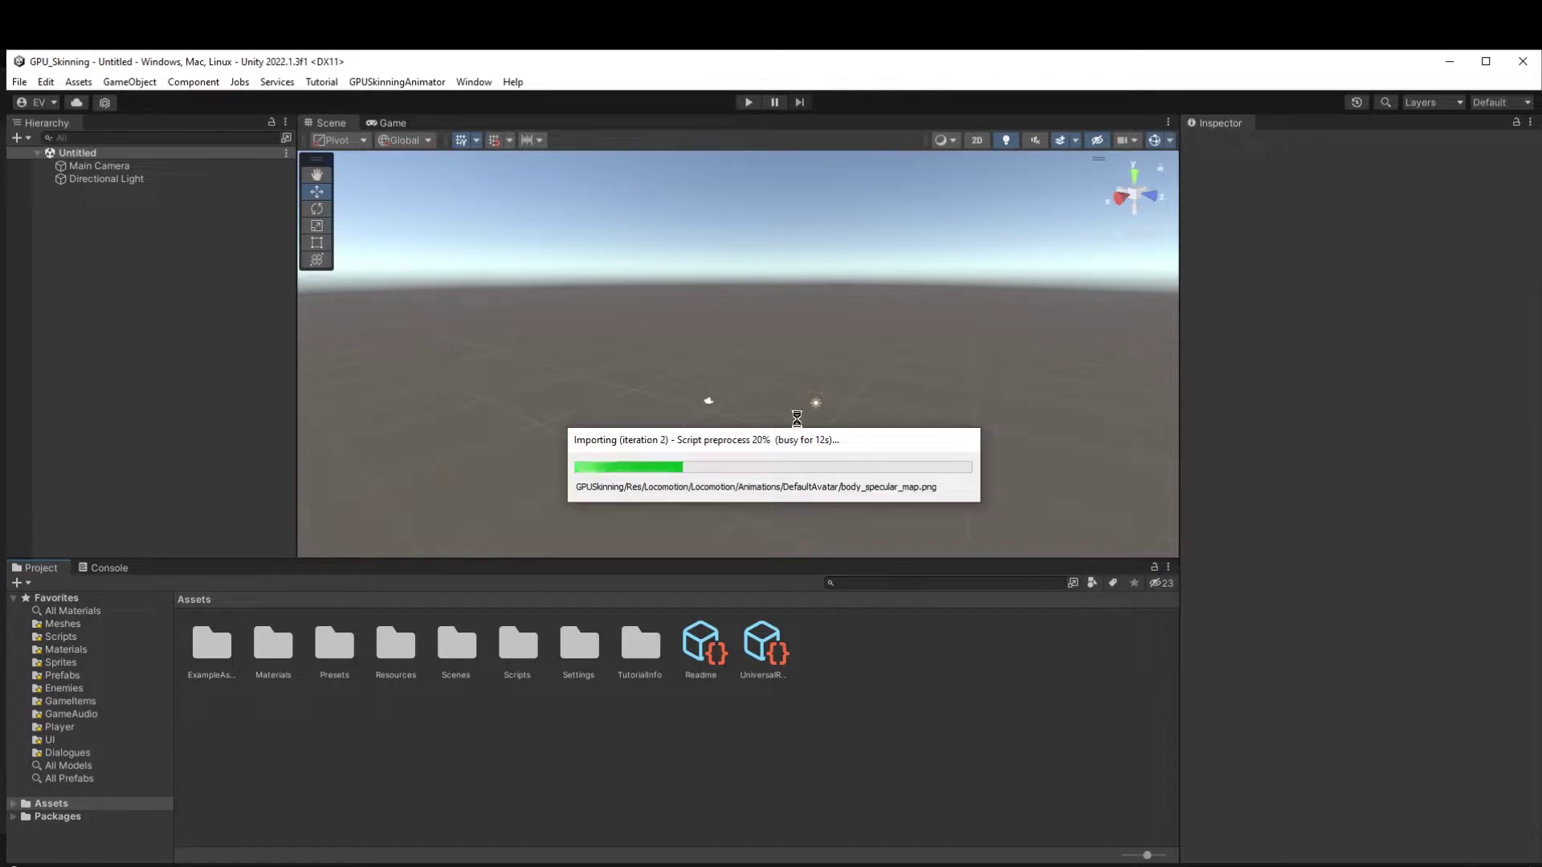
{"action": "left_click_drag", "start_coordinate": [874, 472], "coordinate": [1028, 374]}
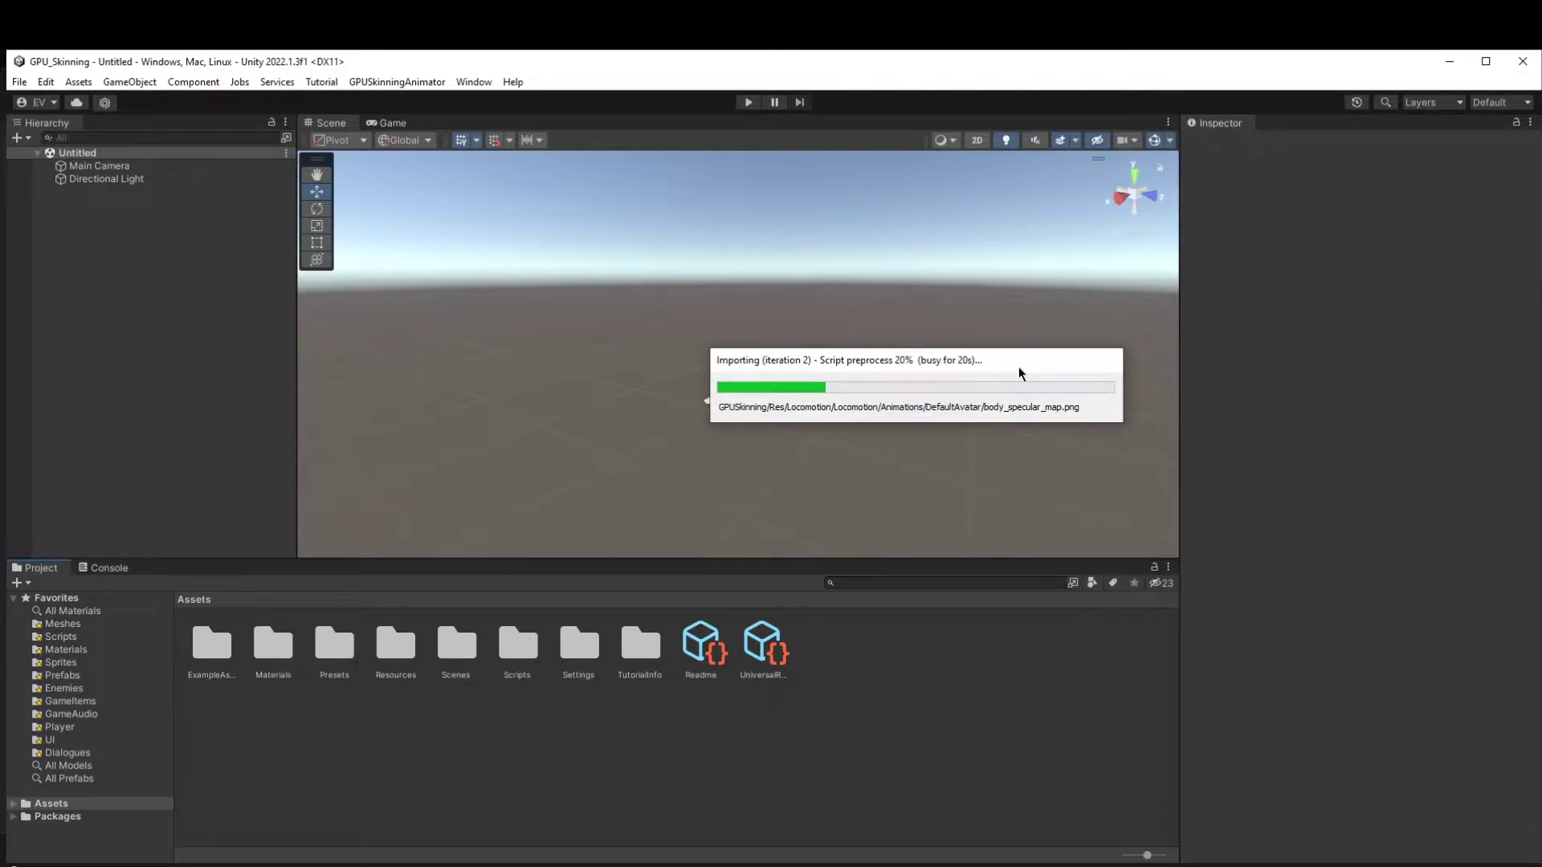
{"action": "left_click_drag", "start_coordinate": [1018, 367], "coordinate": [950, 357]}
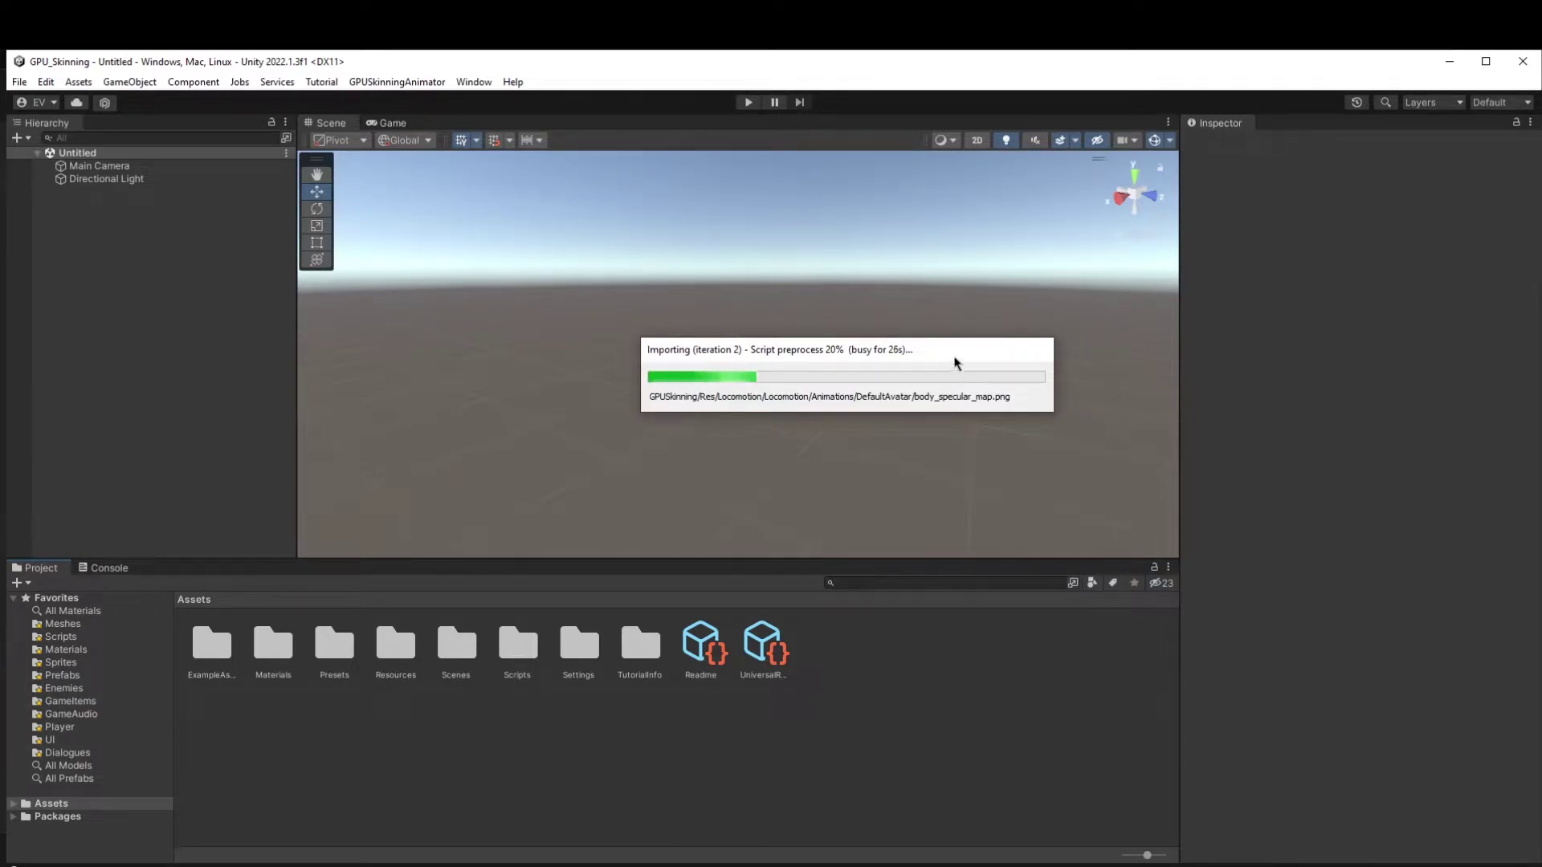
{"action": "left_click_drag", "start_coordinate": [939, 348], "coordinate": [907, 419]}
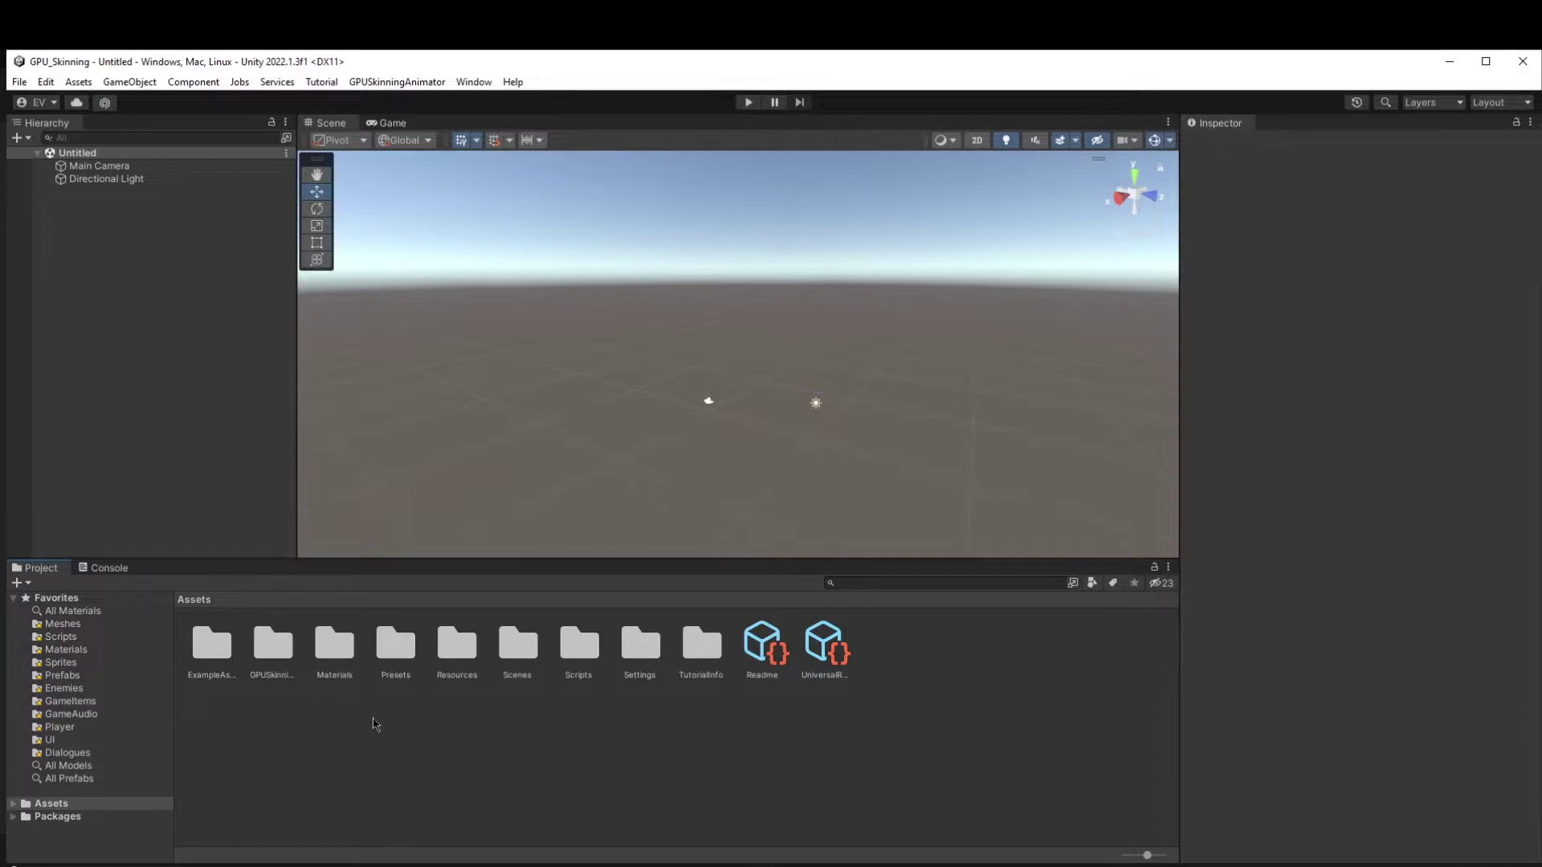
Open the GPUSkinningAnimator editor window, dock it beside the Game view, and return to the Scene view.
{"action": "left_click", "coordinate": [396, 82]}
{"action": "left_click", "coordinate": [417, 102]}
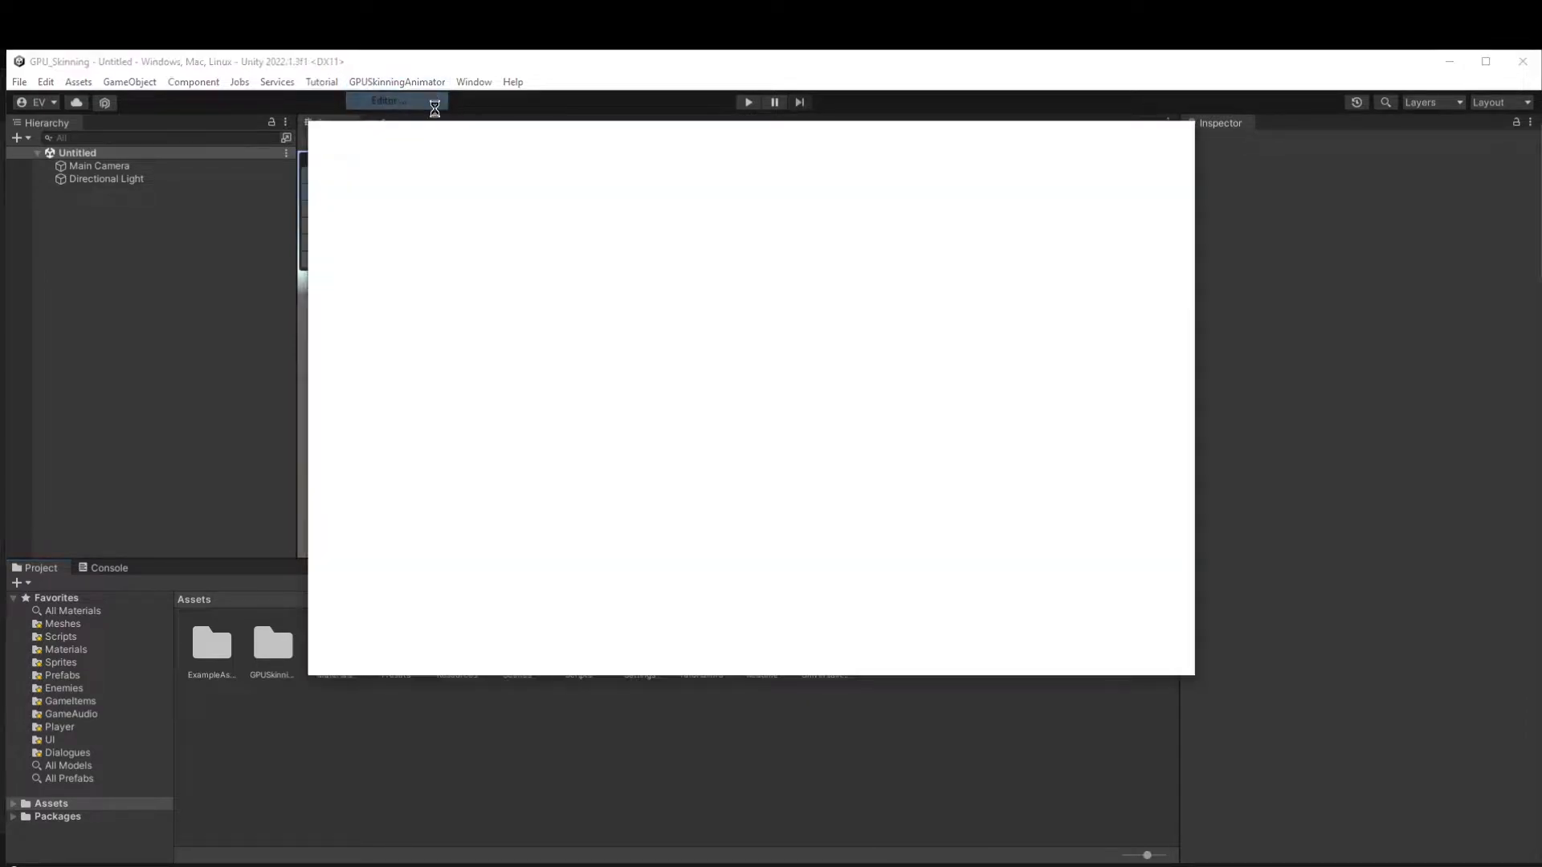
{"action": "left_click_drag", "start_coordinate": [376, 123], "coordinate": [487, 127]}
{"action": "left_click", "coordinate": [317, 124]}
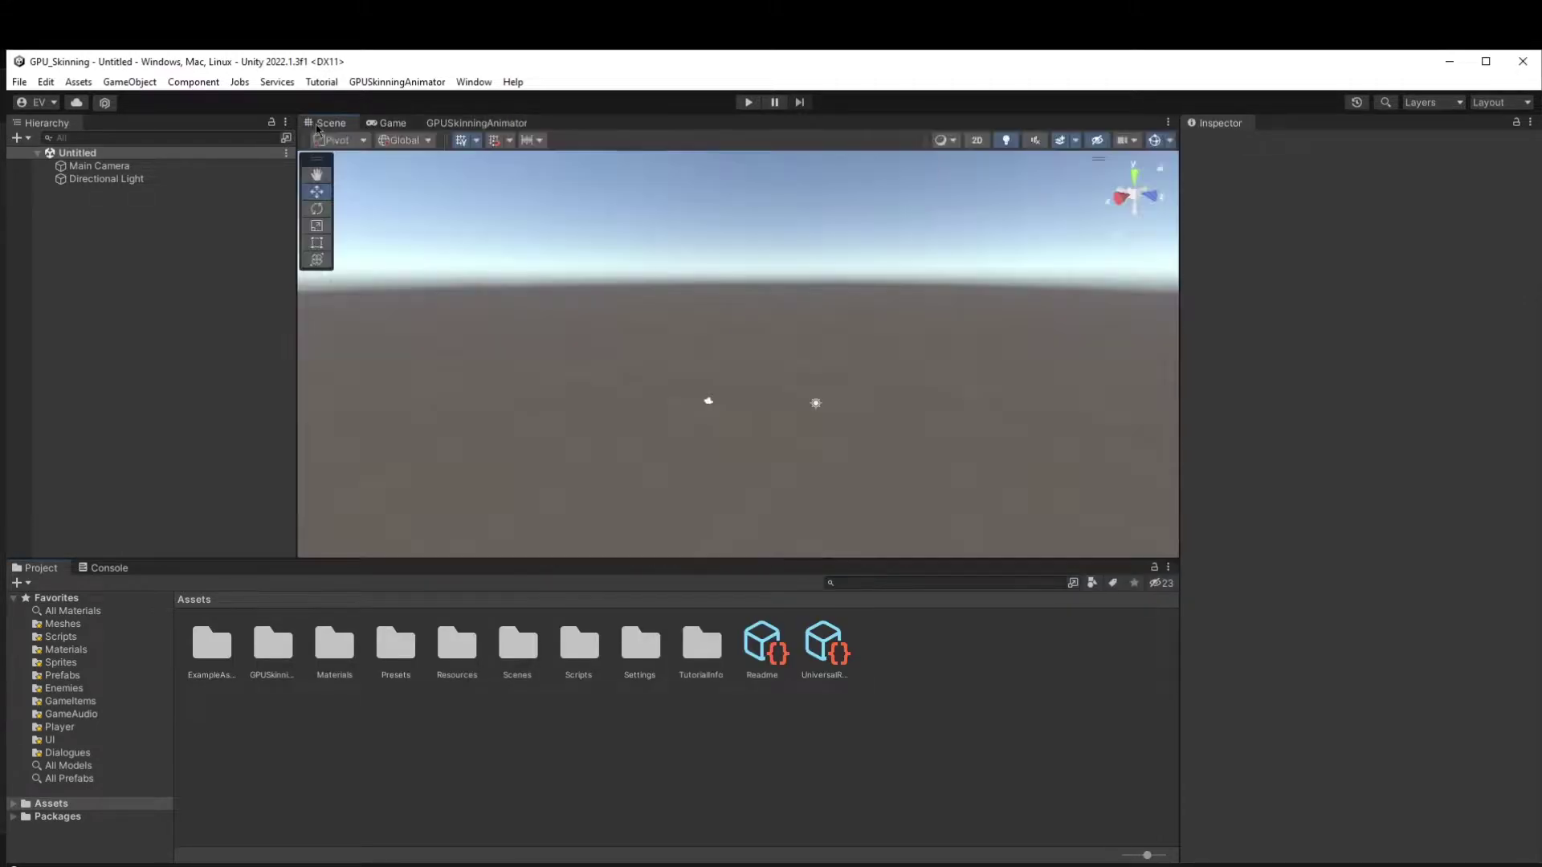
{"action": "scroll", "coordinate": [471, 433], "scroll_direction": "down", "scroll_amount": 1}
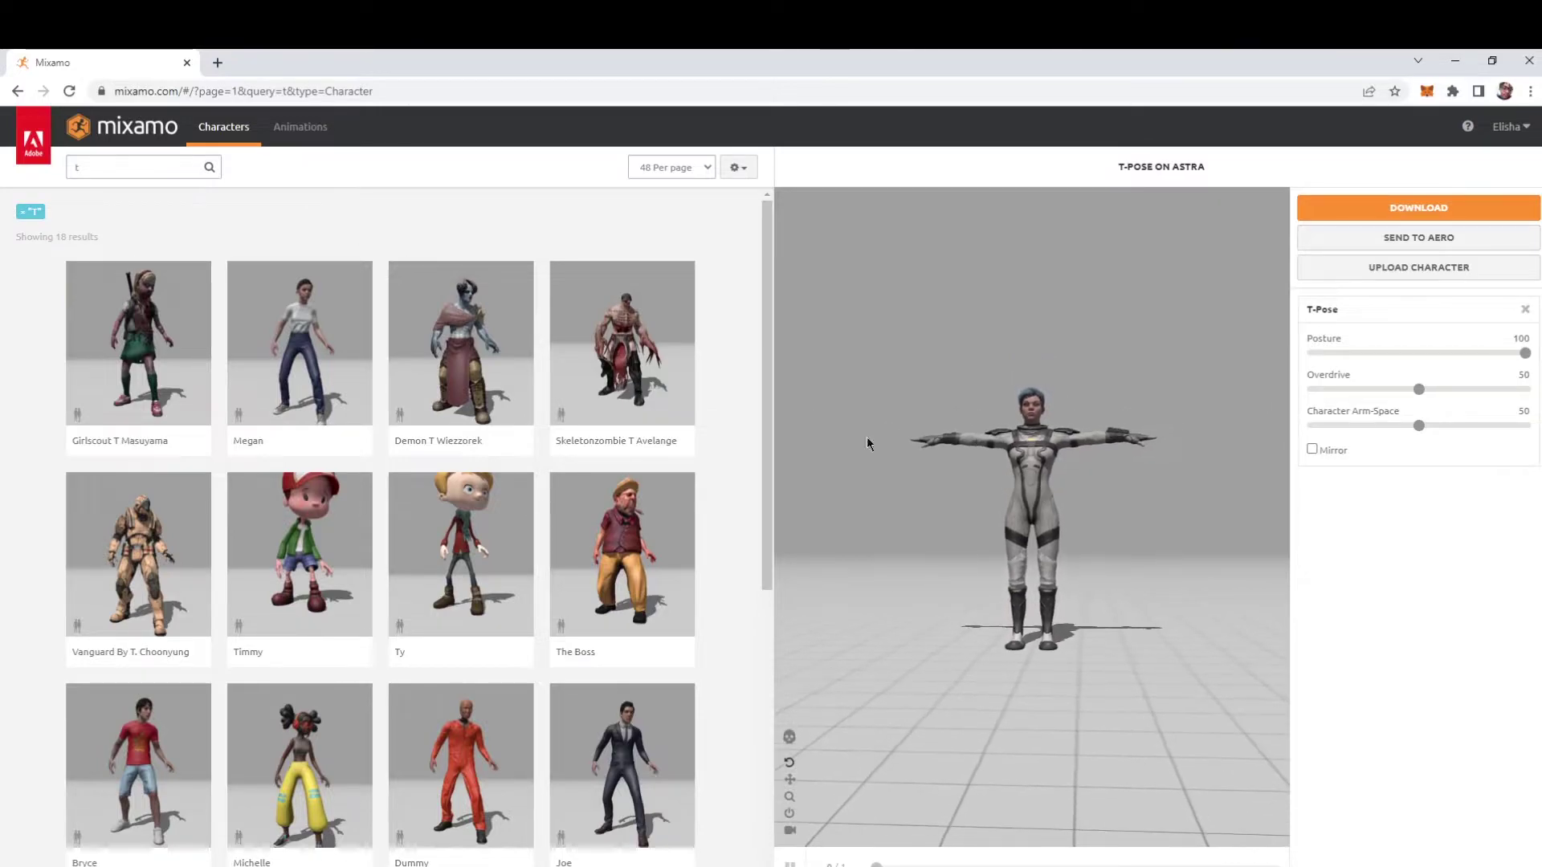
In Mixamo, inspect the Astra T-Pose character and download it as FBX Binary with skin, 60 frames per second and no keyframe reduction.
{"action": "scroll", "coordinate": [723, 277], "scroll_direction": "down", "scroll_amount": 1}
{"action": "scroll", "coordinate": [767, 289], "scroll_direction": "down", "scroll_amount": 2}
{"action": "left_click_drag", "start_coordinate": [1194, 575], "coordinate": [1209, 320]}
{"action": "scroll", "coordinate": [1054, 528], "scroll_direction": "up", "scroll_amount": 3}
{"action": "scroll", "coordinate": [1213, 322], "scroll_direction": "up", "scroll_amount": 2}
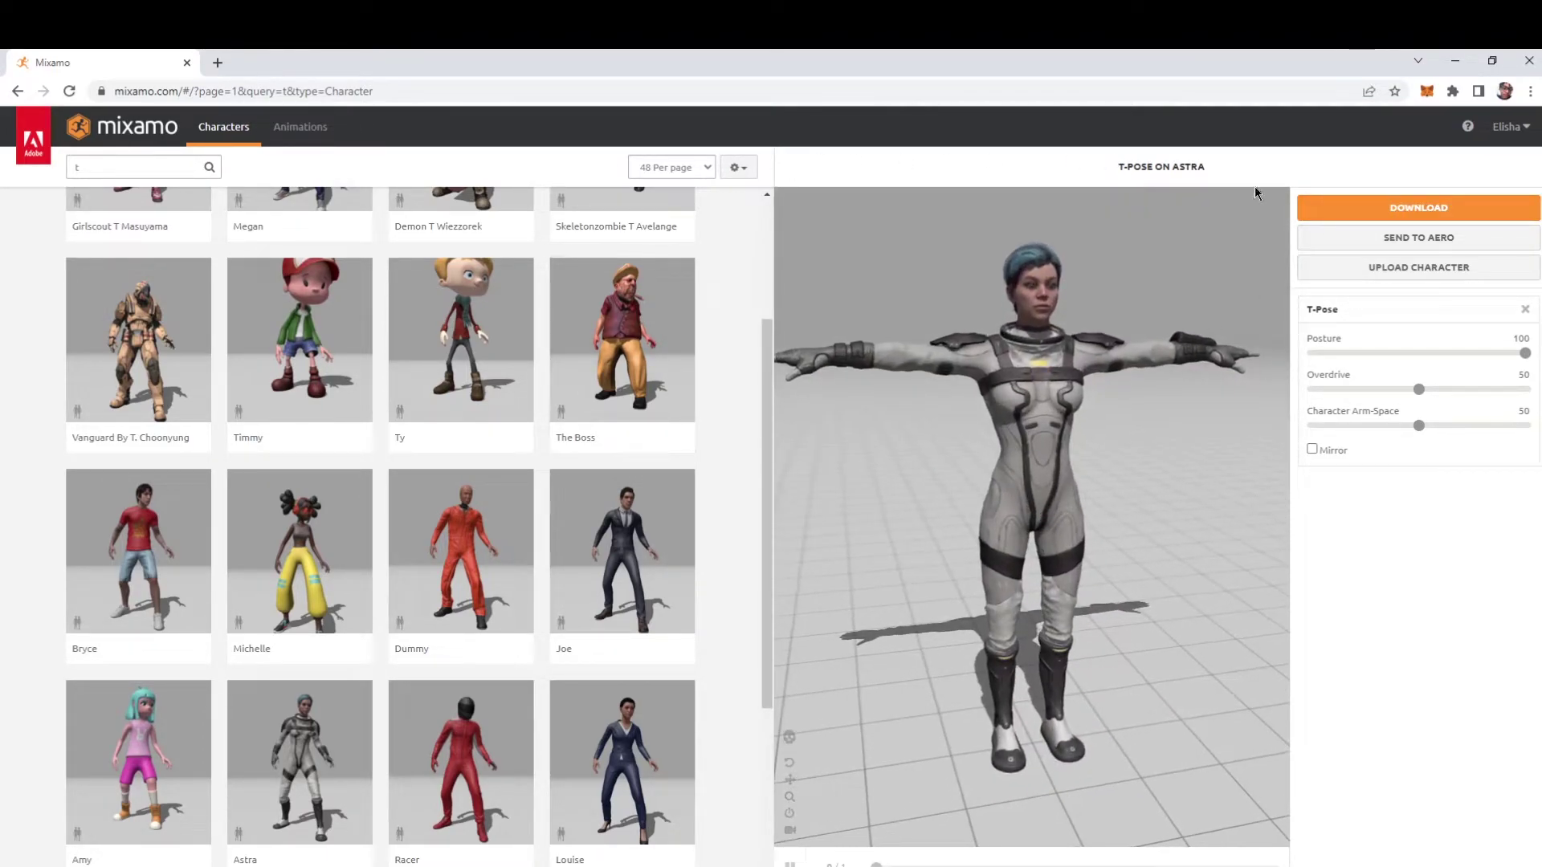
{"action": "left_click", "coordinate": [1352, 207]}
{"action": "left_click", "coordinate": [883, 273]}
{"action": "left_click", "coordinate": [755, 334]}
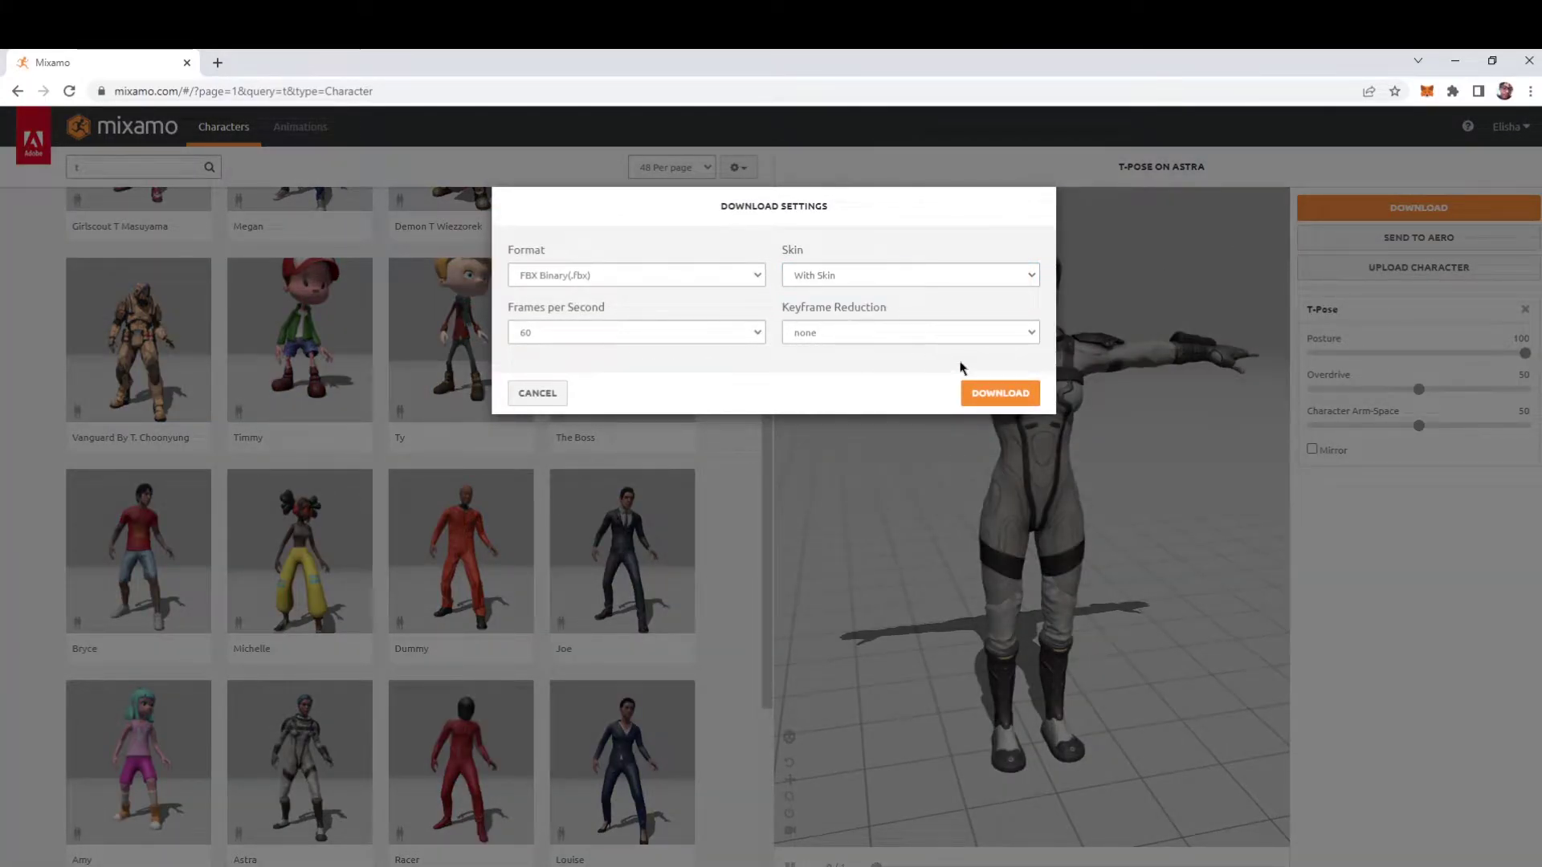
{"action": "left_click", "coordinate": [1000, 392]}
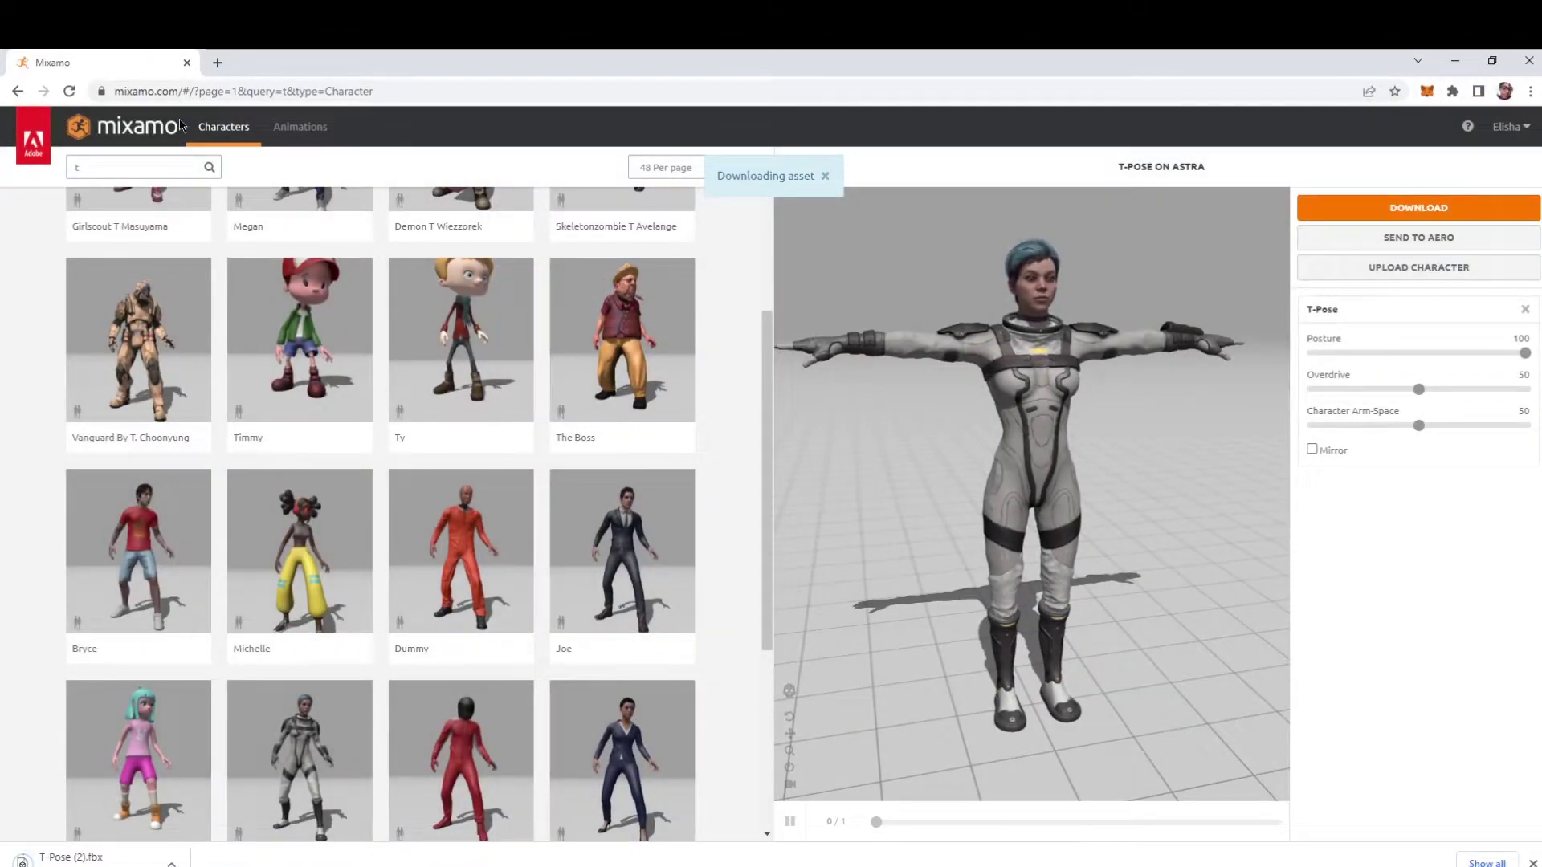
Search the animations for "idle" and apply the wide-stance Idle animation beside Standing Idle to Astra.
{"action": "left_click", "coordinate": [297, 128]}
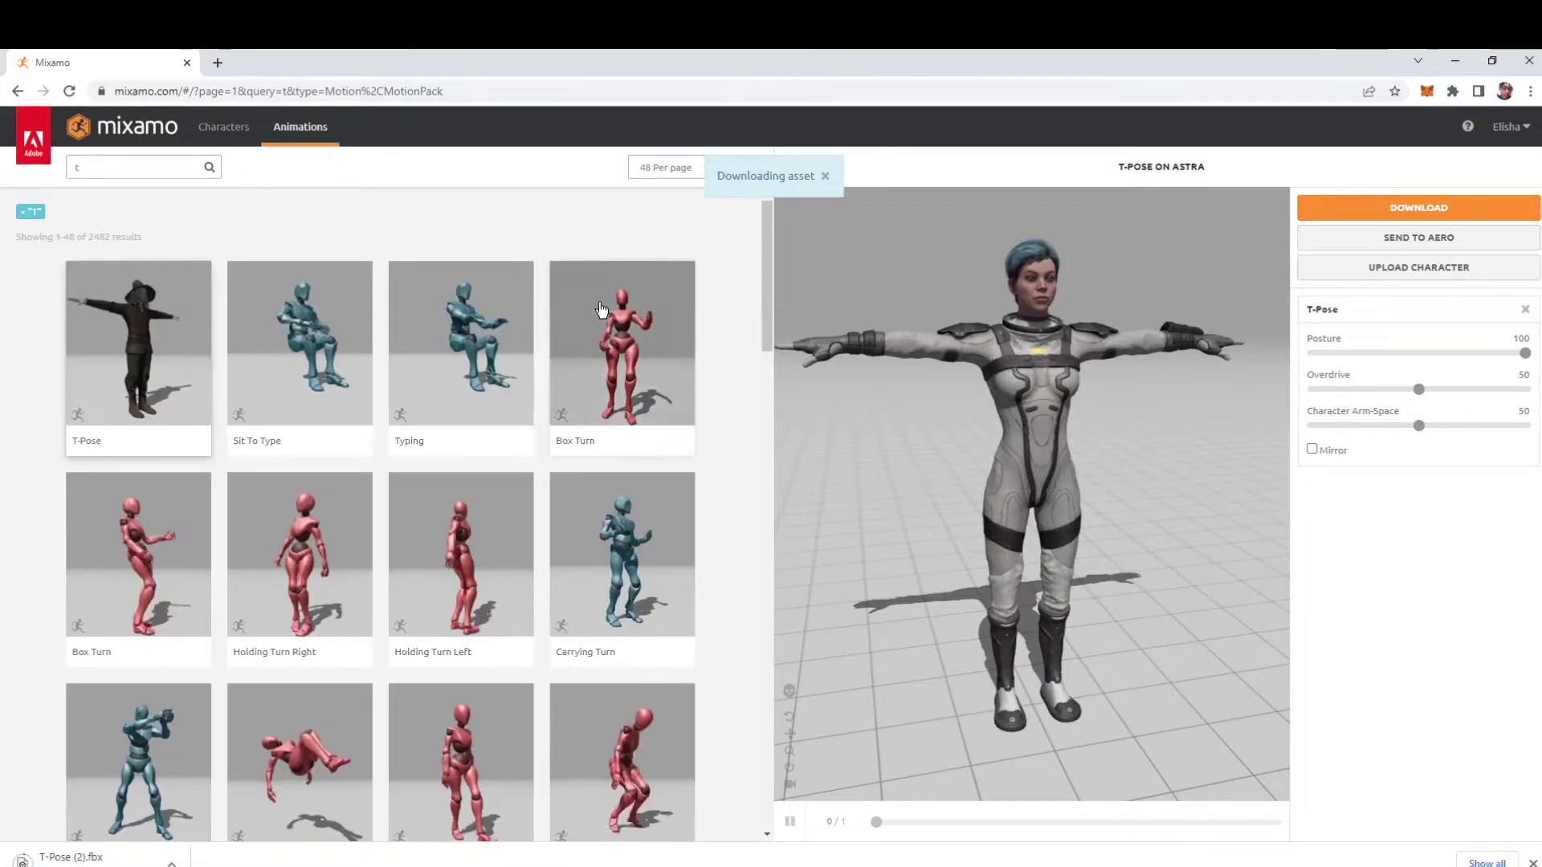
{"action": "left_click", "coordinate": [108, 166]}
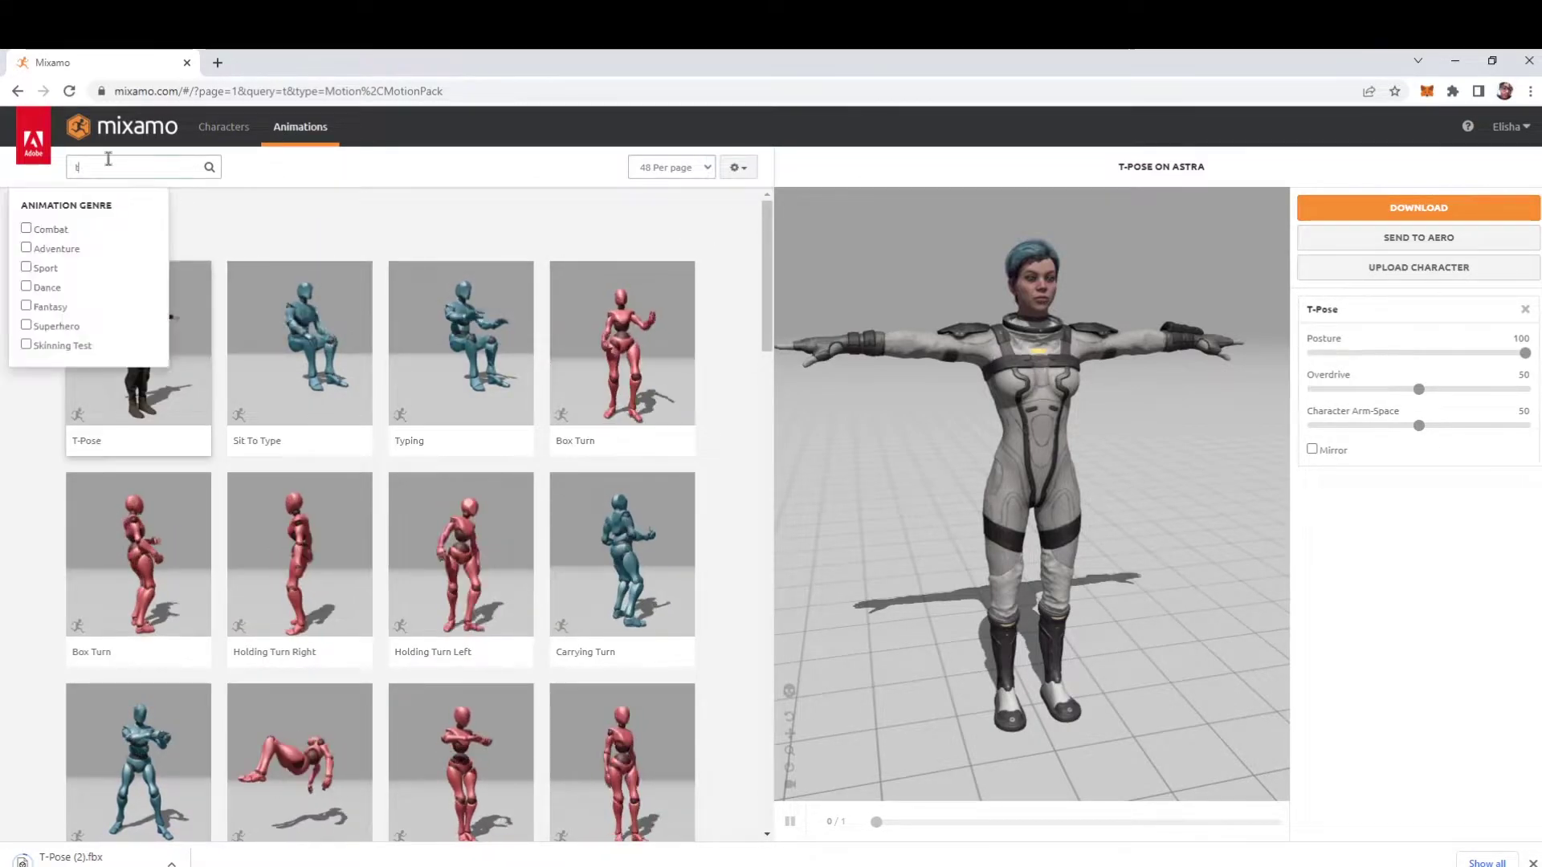
{"action": "key", "text": "BackSpace"}
{"action": "type", "text": "idle"}
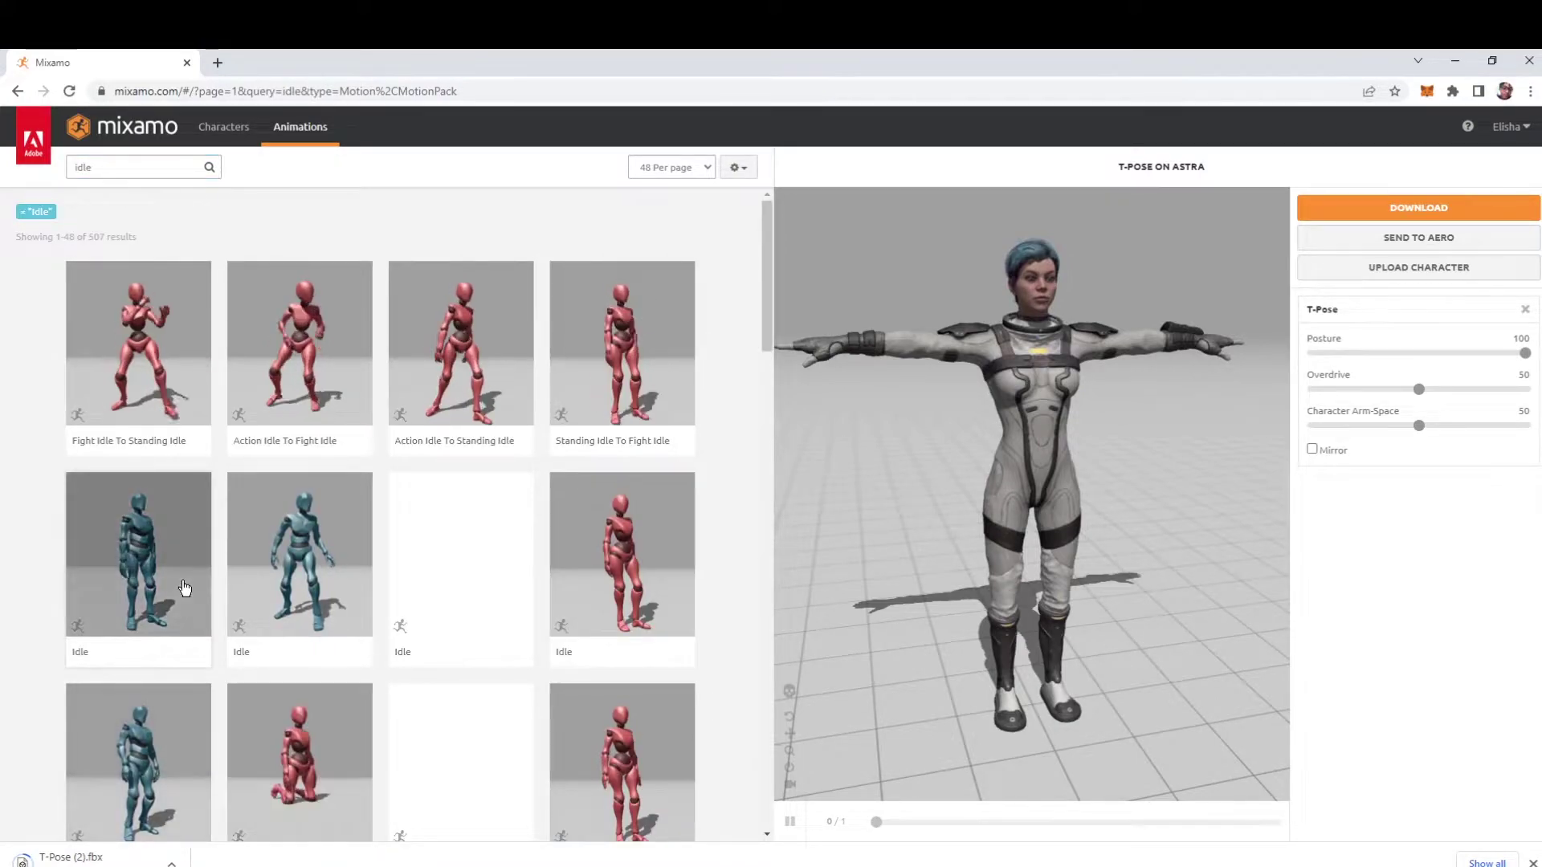
{"action": "left_click", "coordinate": [179, 592]}
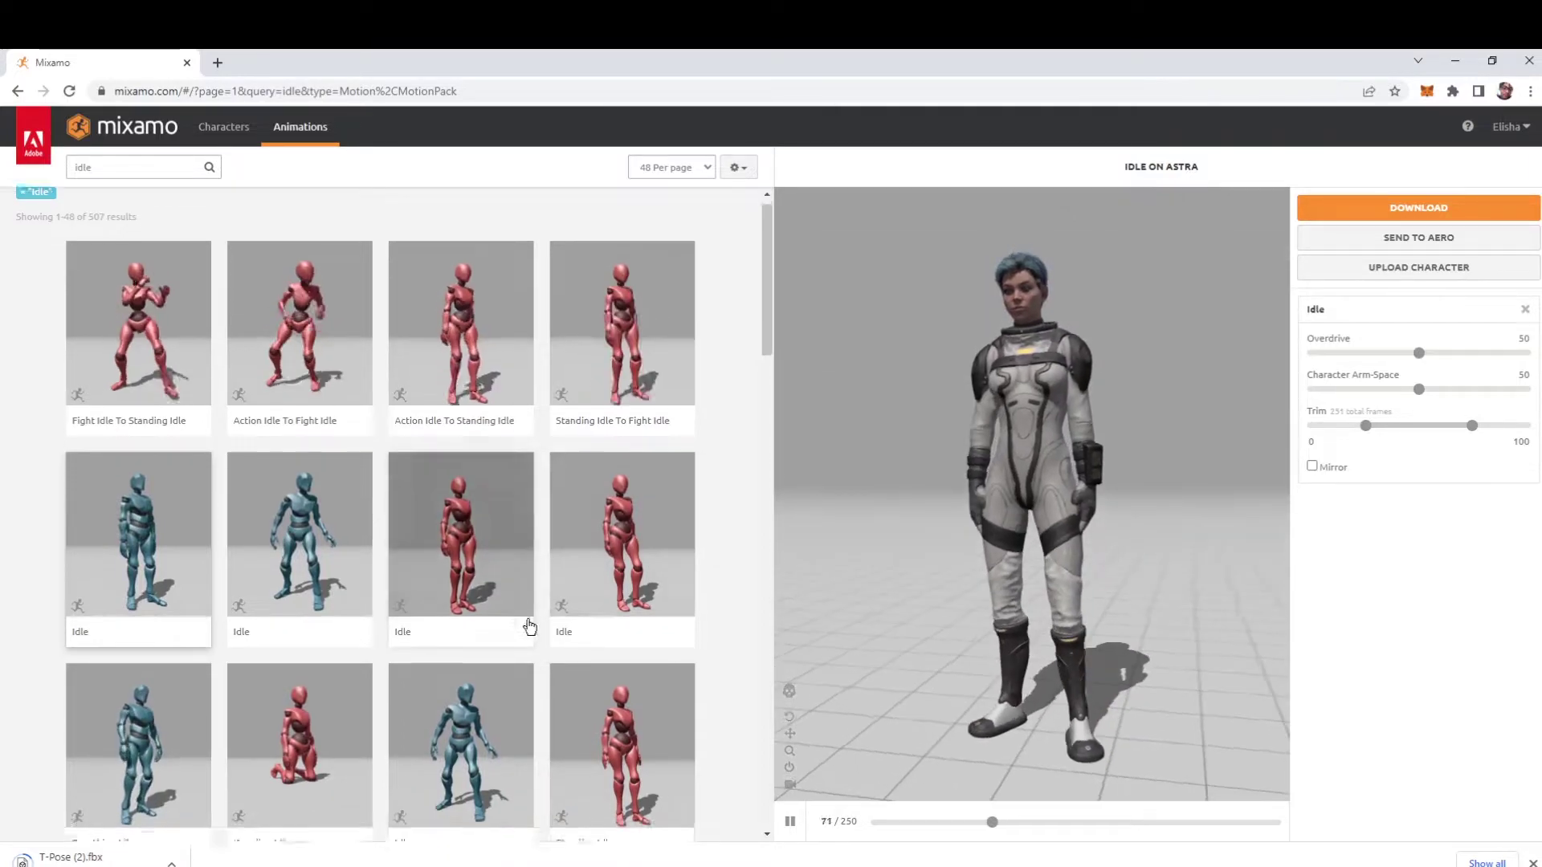
{"action": "scroll", "coordinate": [527, 627], "scroll_direction": "down", "scroll_amount": 3}
{"action": "left_click", "coordinate": [482, 562]}
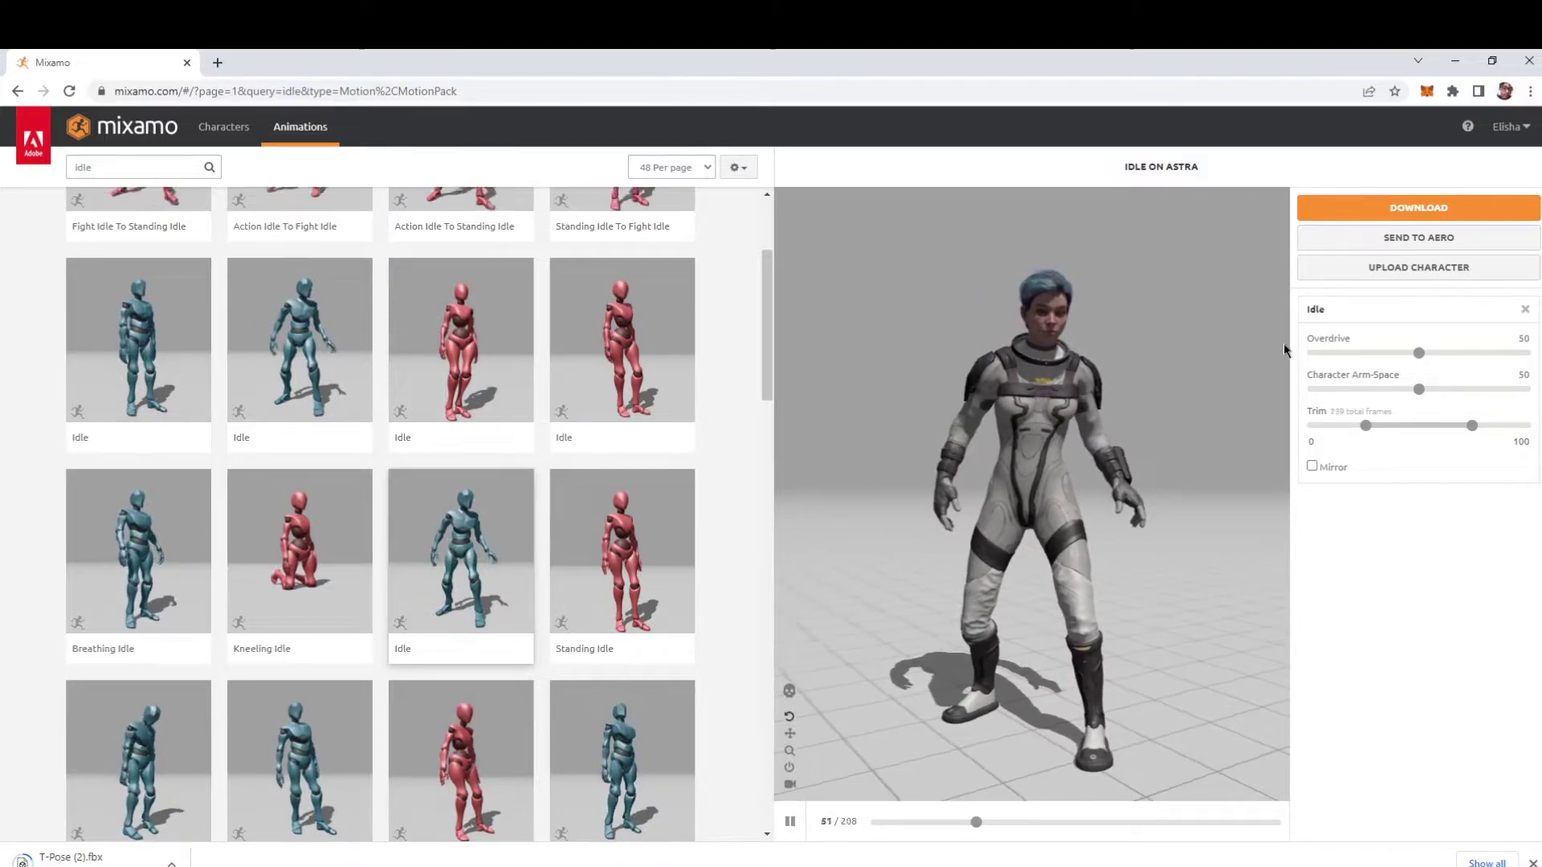
Download the Idle animation as FBX Binary without skin at 60 frames per second.
{"action": "left_click", "coordinate": [1369, 208]}
{"action": "left_click", "coordinate": [950, 276]}
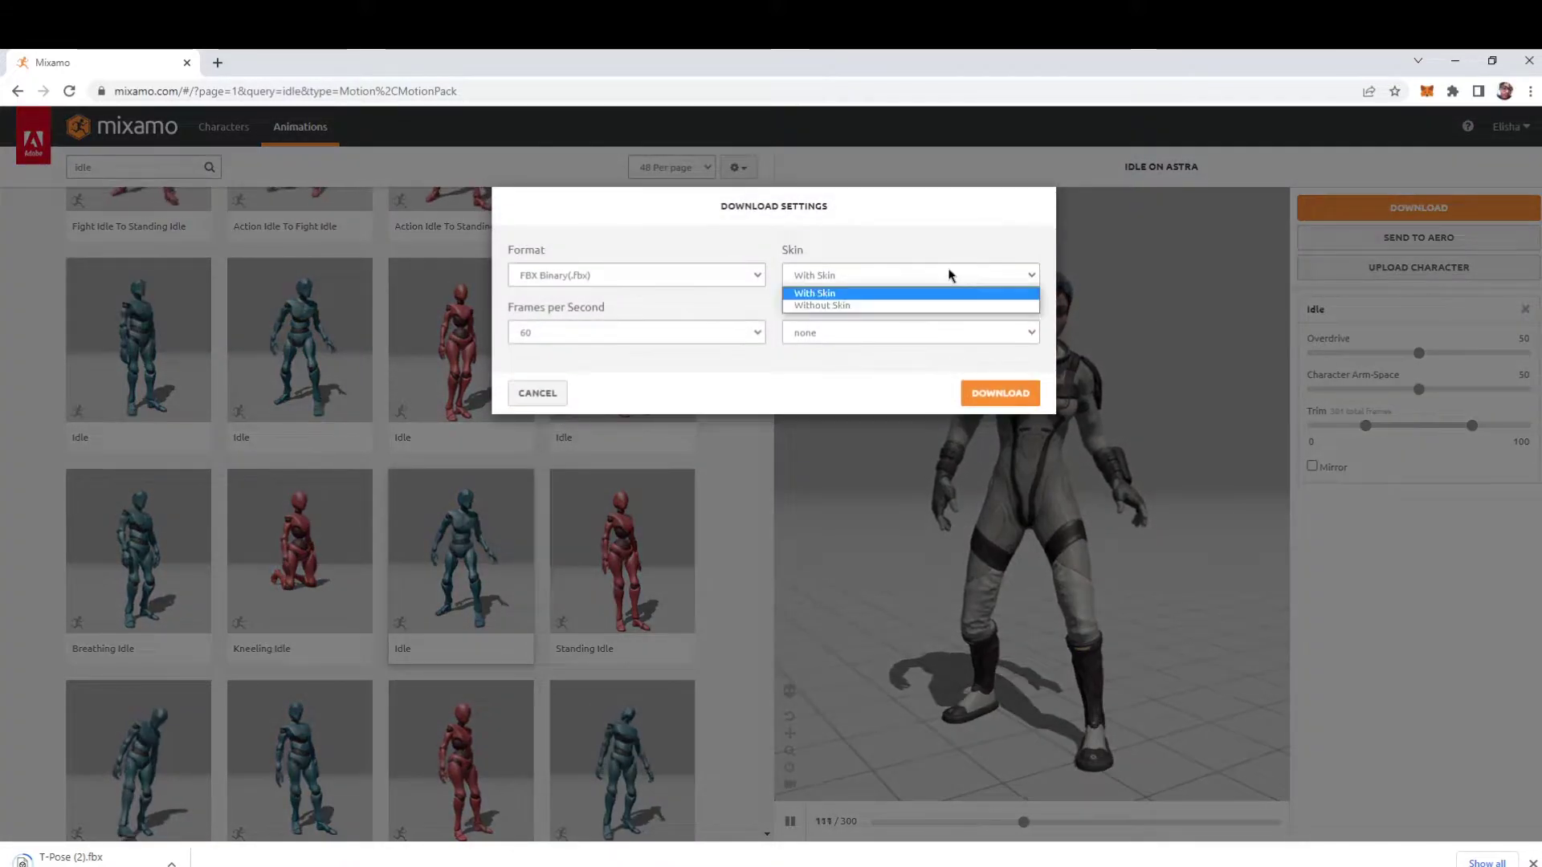
{"action": "left_click", "coordinate": [902, 300]}
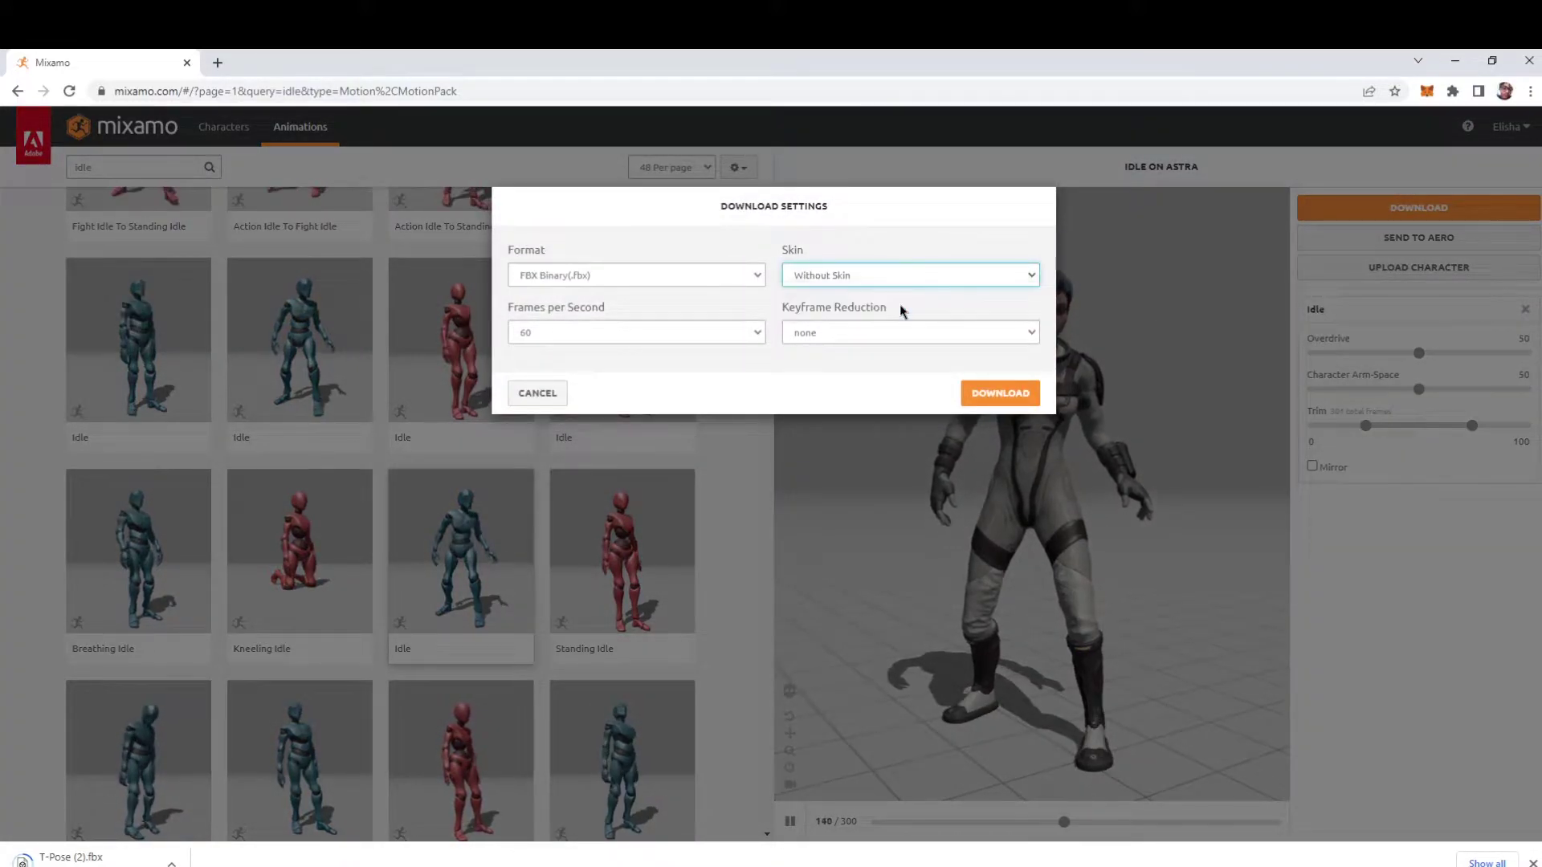
{"action": "left_click", "coordinate": [1000, 393]}
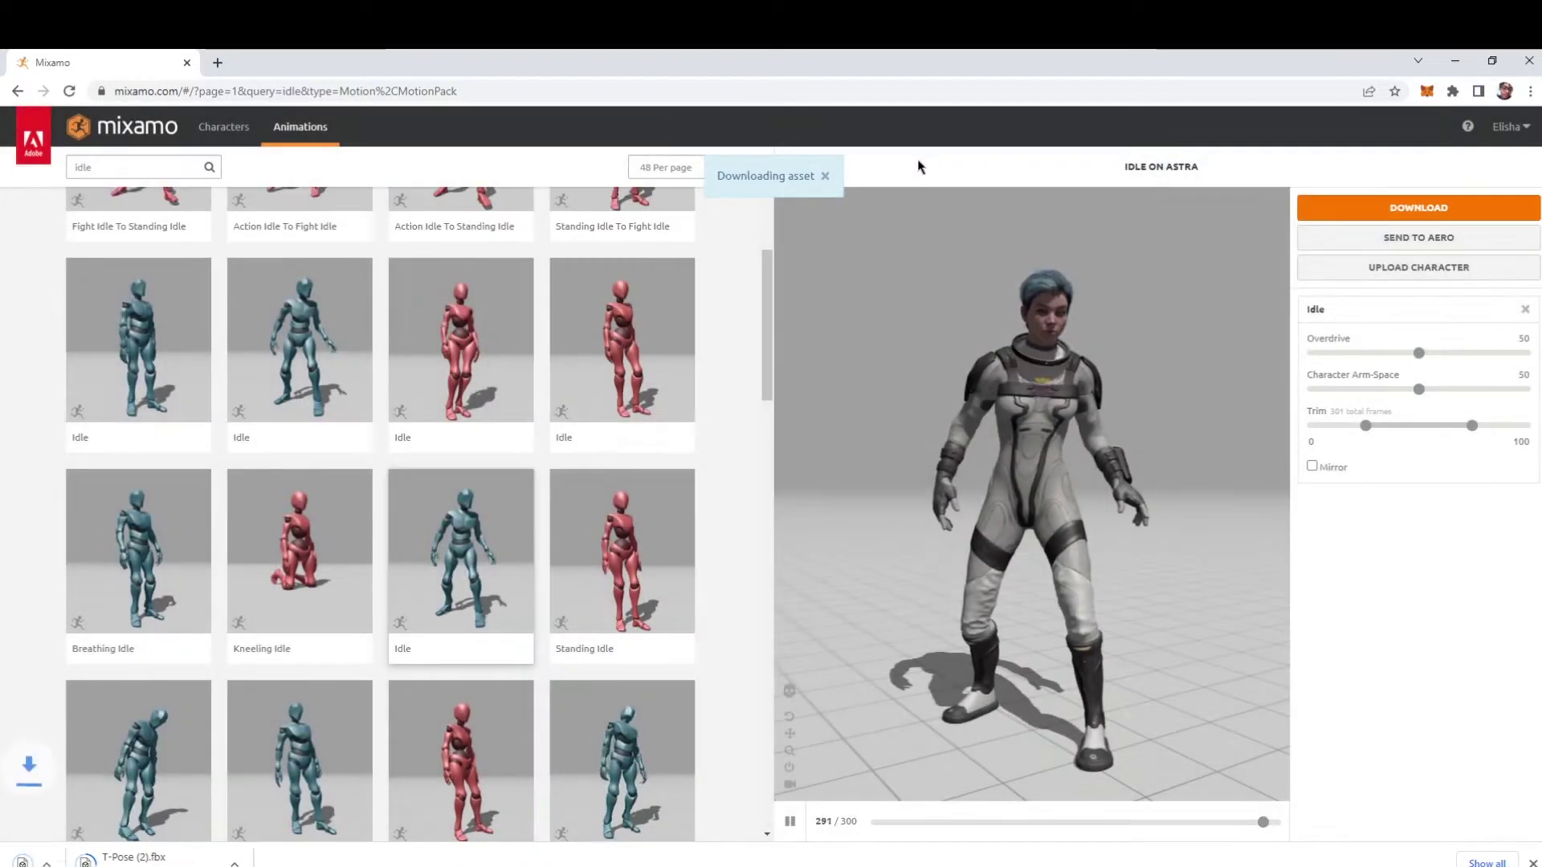
Search the animations for "running".
{"action": "scroll", "coordinate": [160, 233], "scroll_direction": "up", "scroll_amount": 3}
{"action": "double_click", "coordinate": [133, 167]}
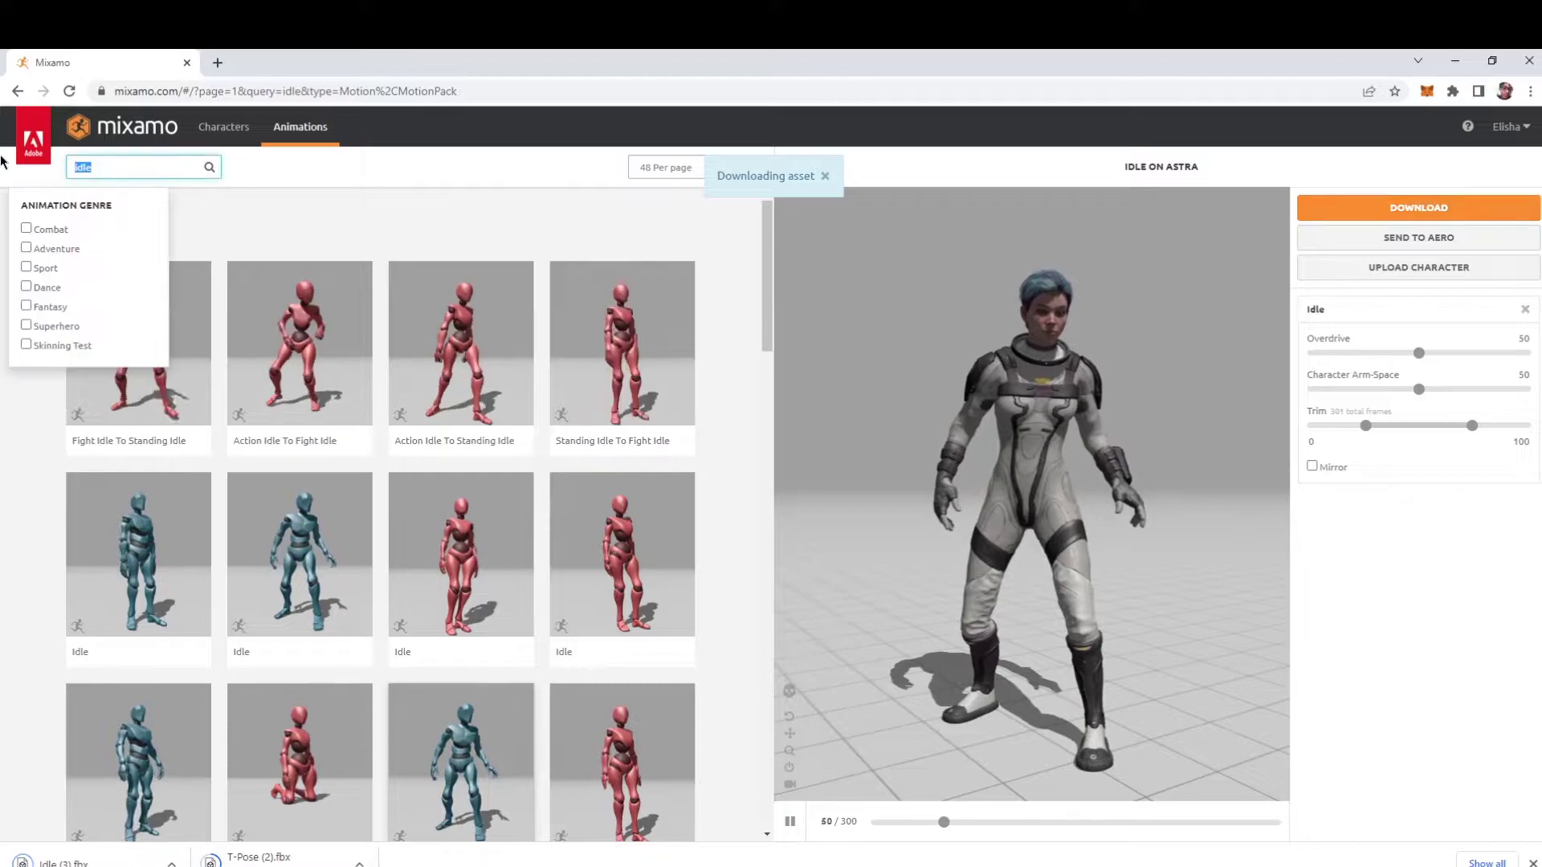
{"action": "type", "text": "running"}
{"action": "key", "text": "Return"}
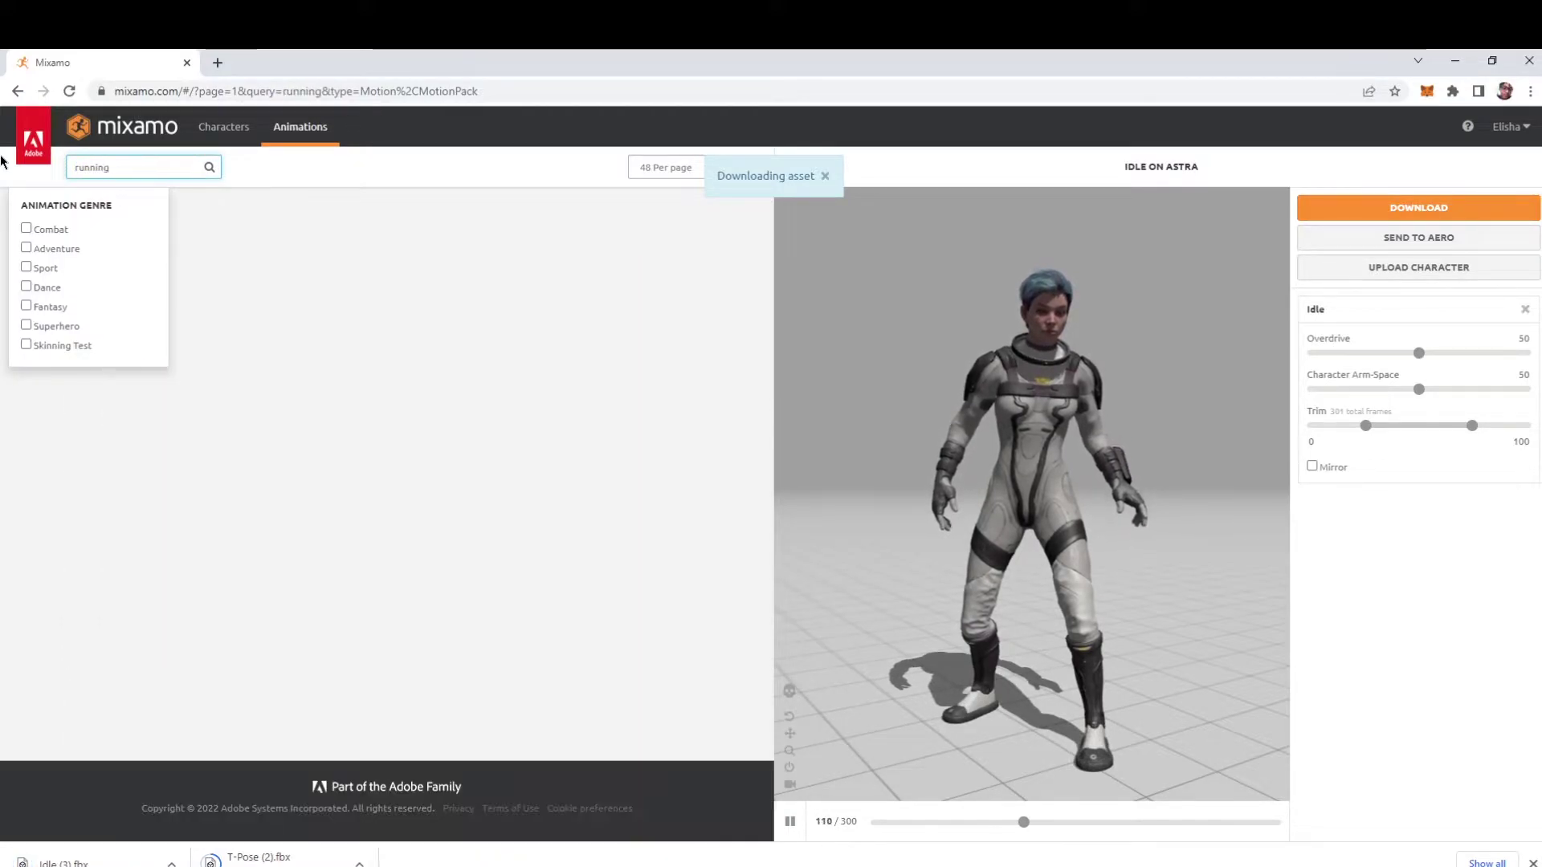
{"action": "left_click", "coordinate": [533, 199]}
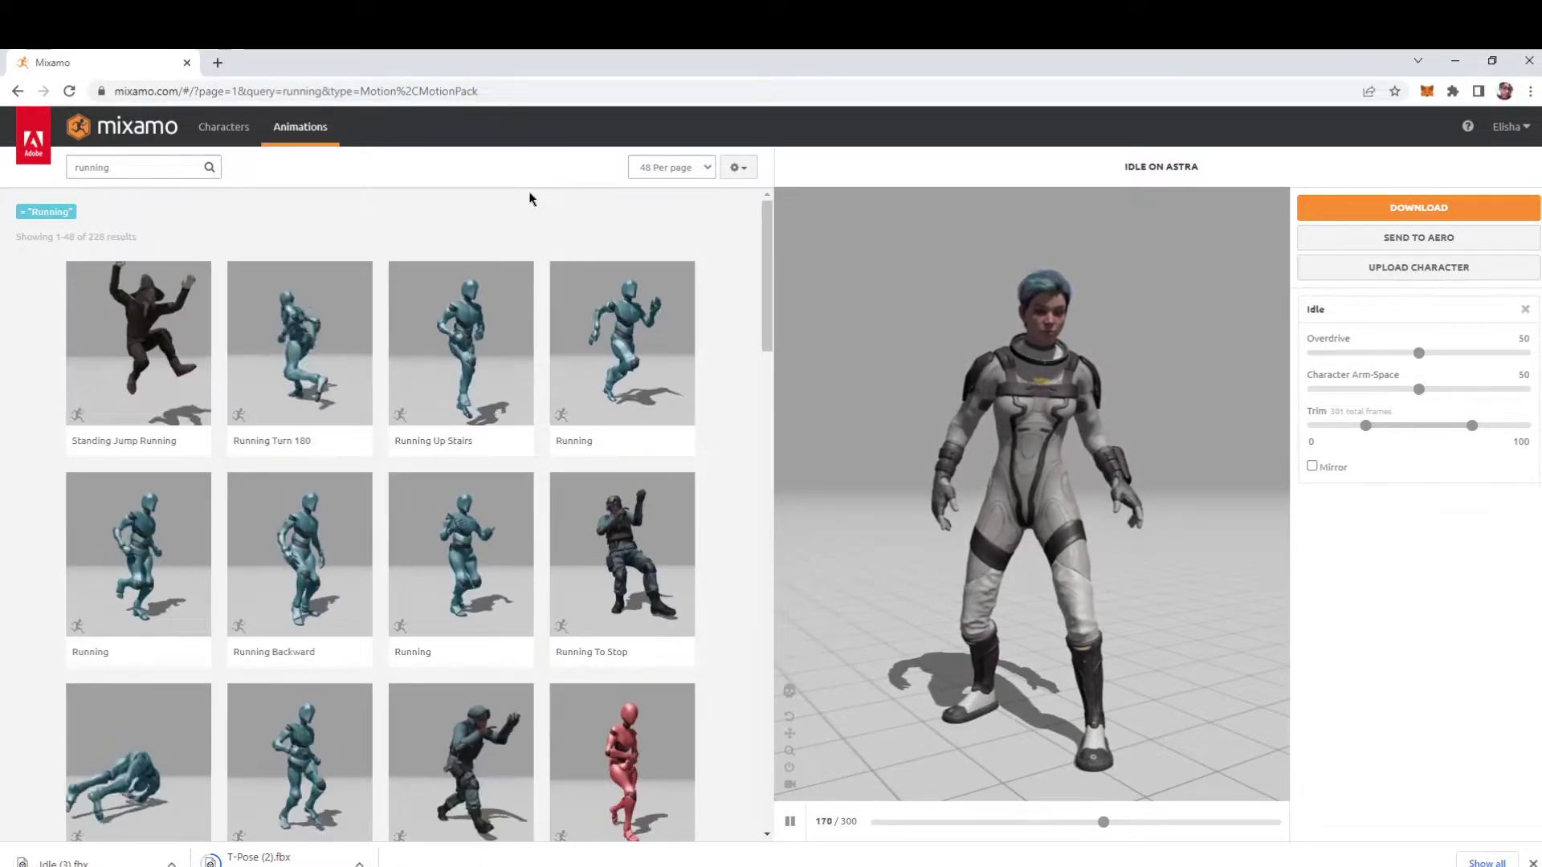
Apply the Running animation next to Running Backward to Astra and enable its In Place option.
{"action": "scroll", "coordinate": [163, 474], "scroll_direction": "down", "scroll_amount": 3}
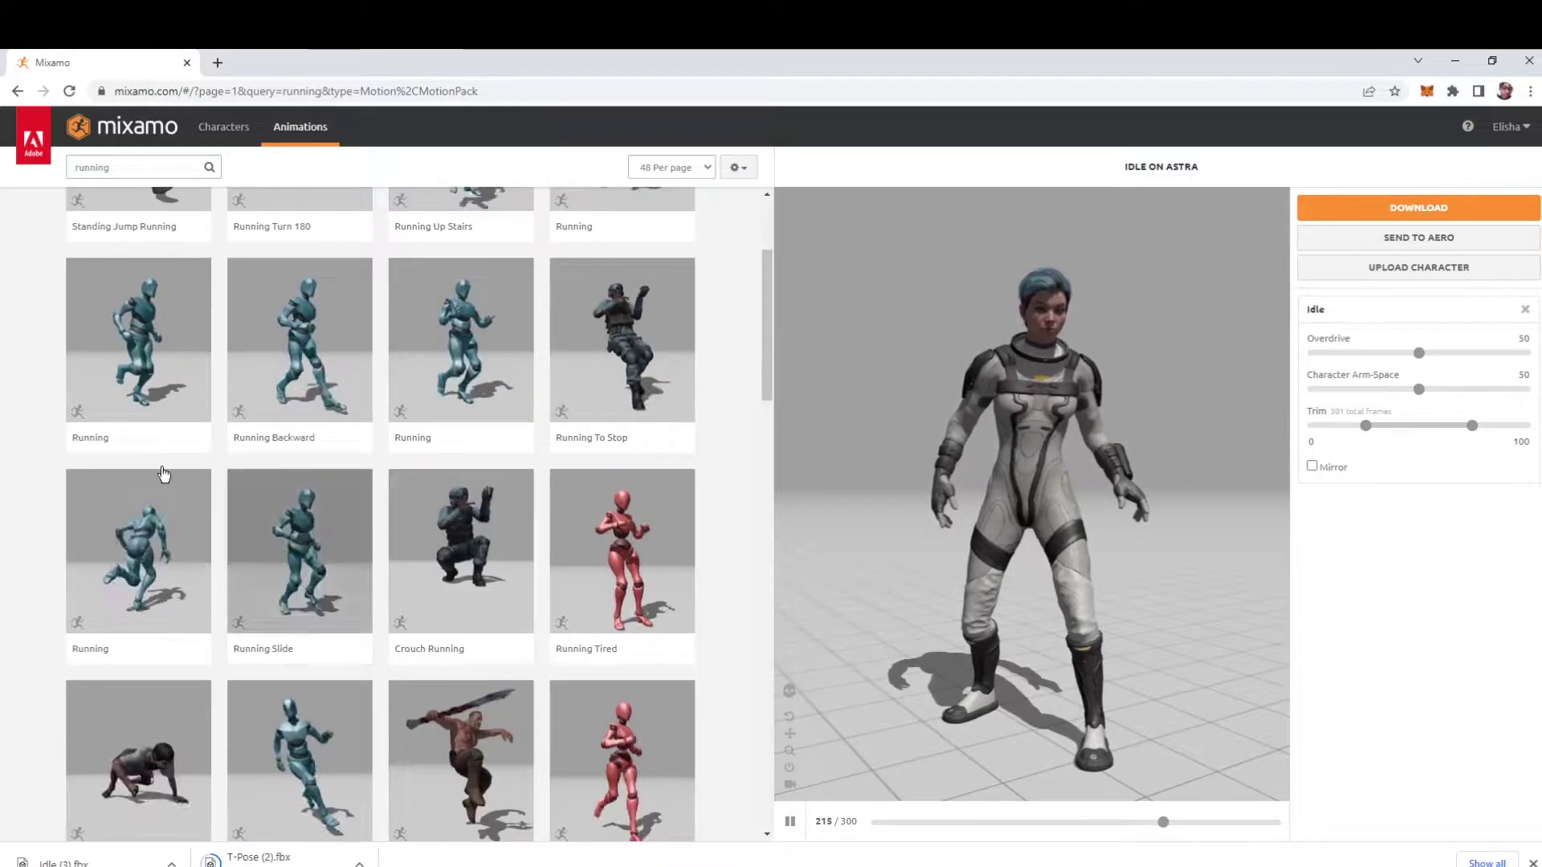
{"action": "left_click", "coordinate": [113, 305]}
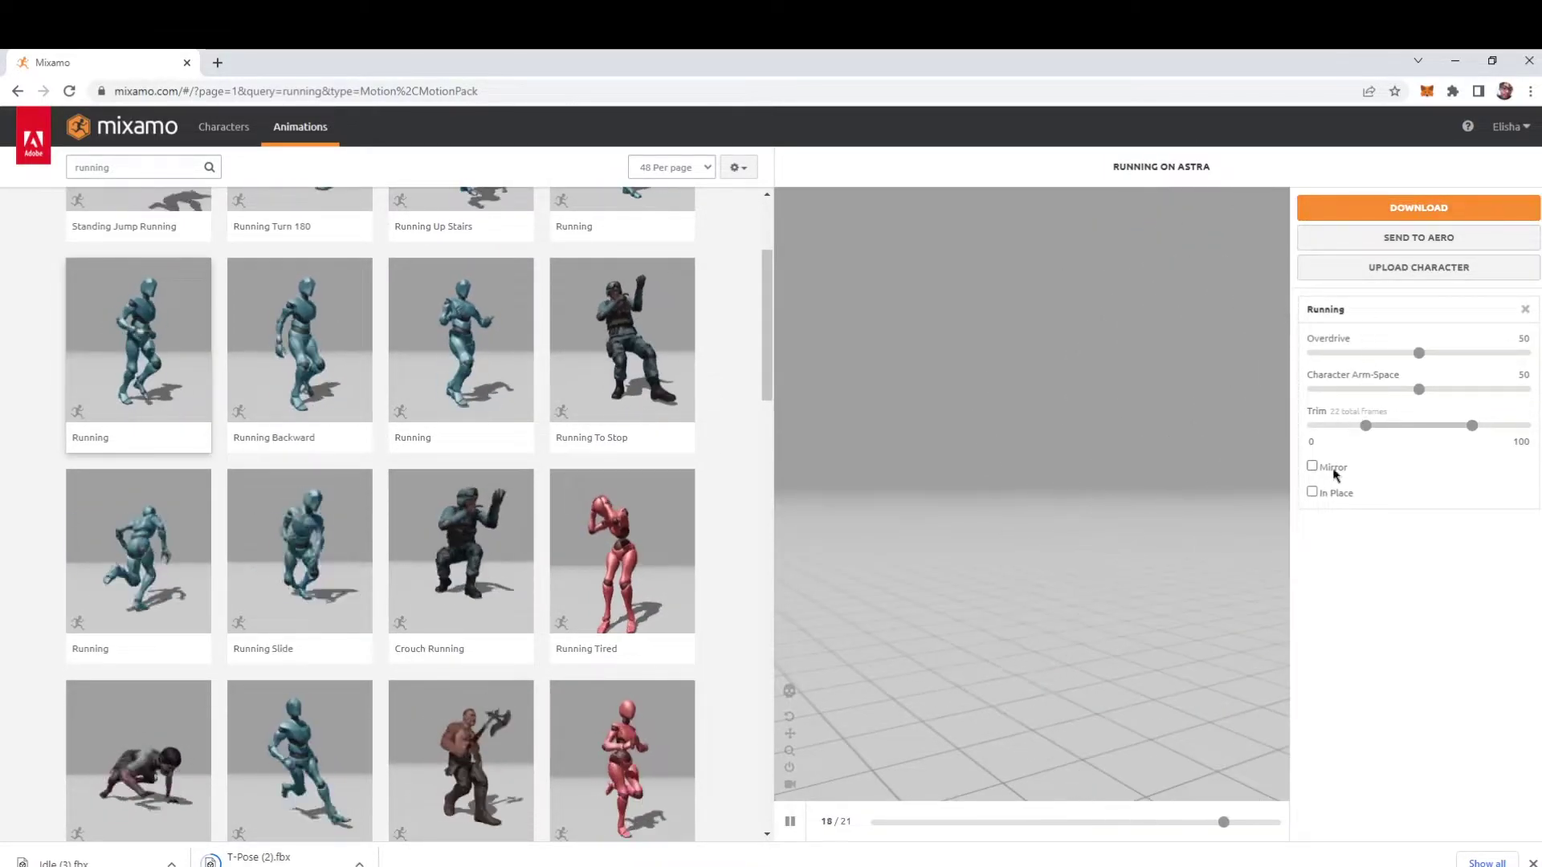
{"action": "left_click", "coordinate": [1321, 492]}
{"action": "left_click_drag", "start_coordinate": [1125, 417], "coordinate": [1129, 458]}
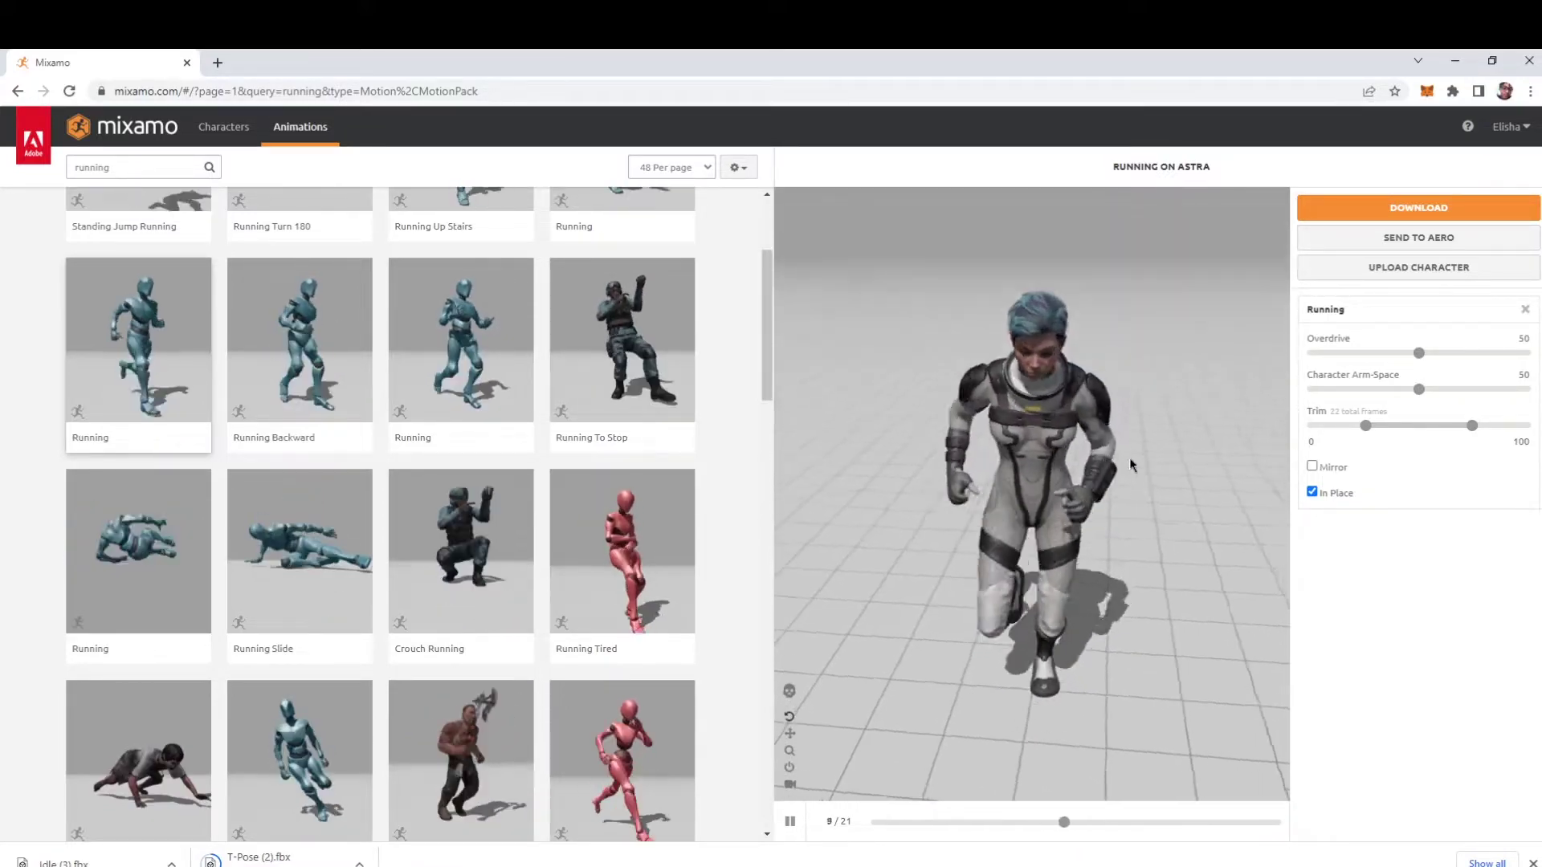
Download the in-place Running animation as FBX Binary without skin at 60 frames per second.
{"action": "left_click", "coordinate": [1358, 210]}
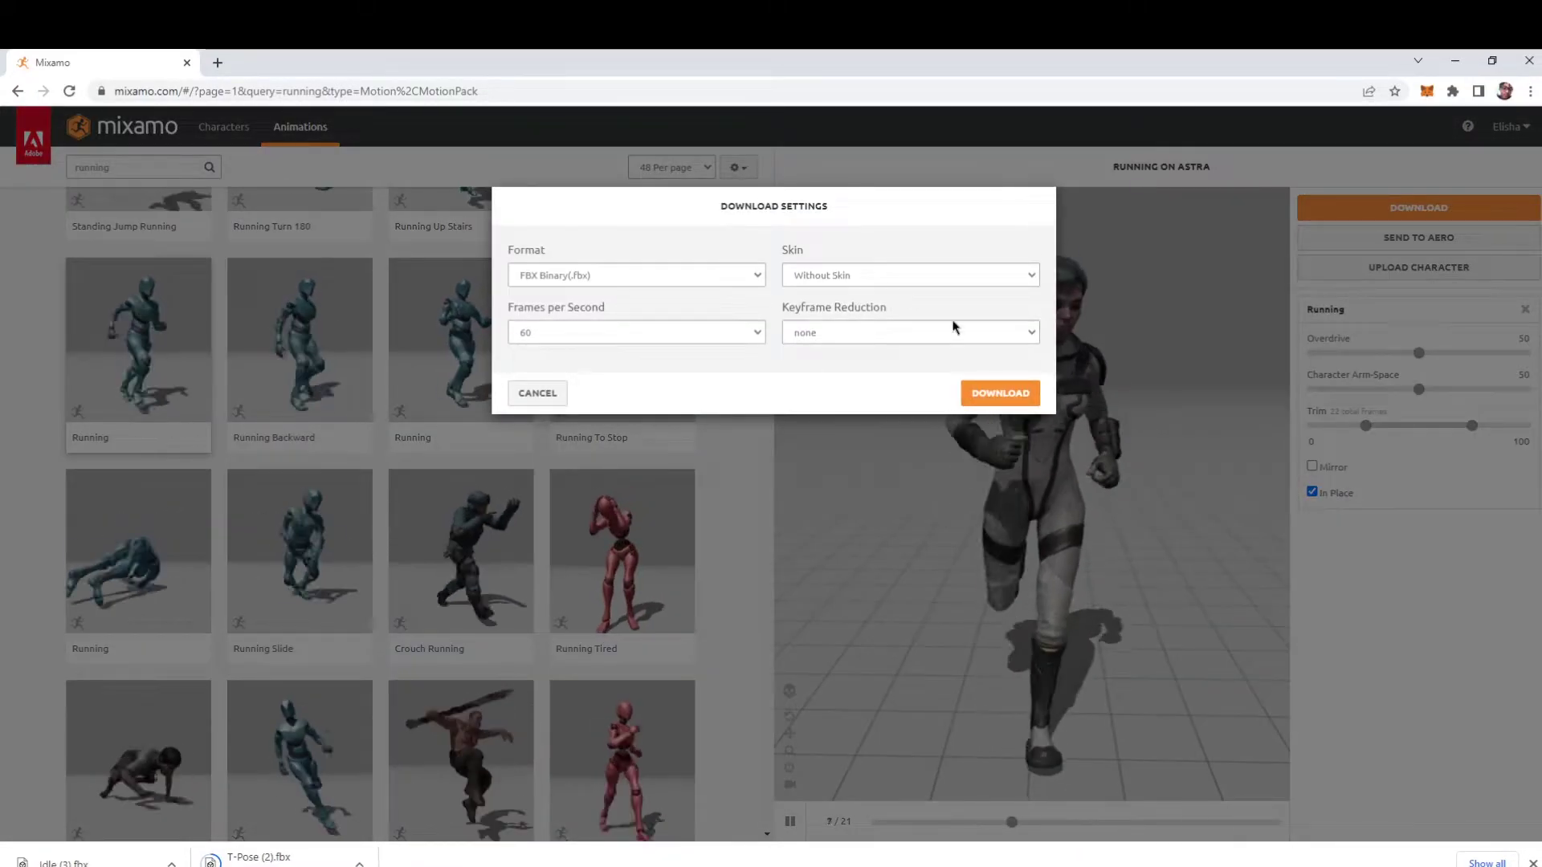
{"action": "left_click", "coordinate": [981, 394]}
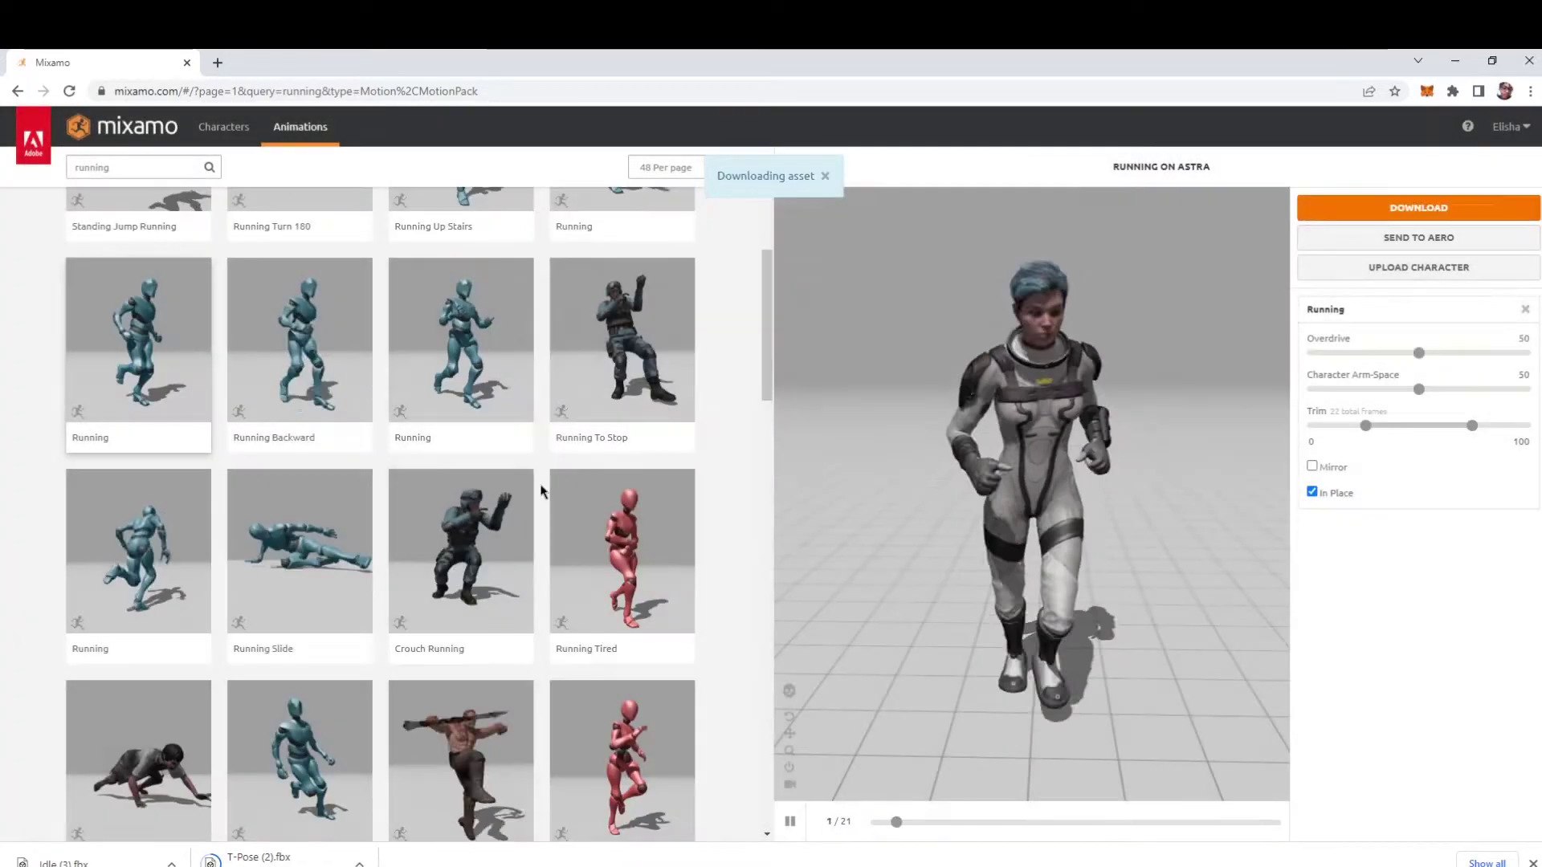
{"action": "scroll", "coordinate": [664, 450], "scroll_direction": "down", "scroll_amount": 5}
{"action": "scroll", "coordinate": [666, 452], "scroll_direction": "up", "scroll_amount": 5}
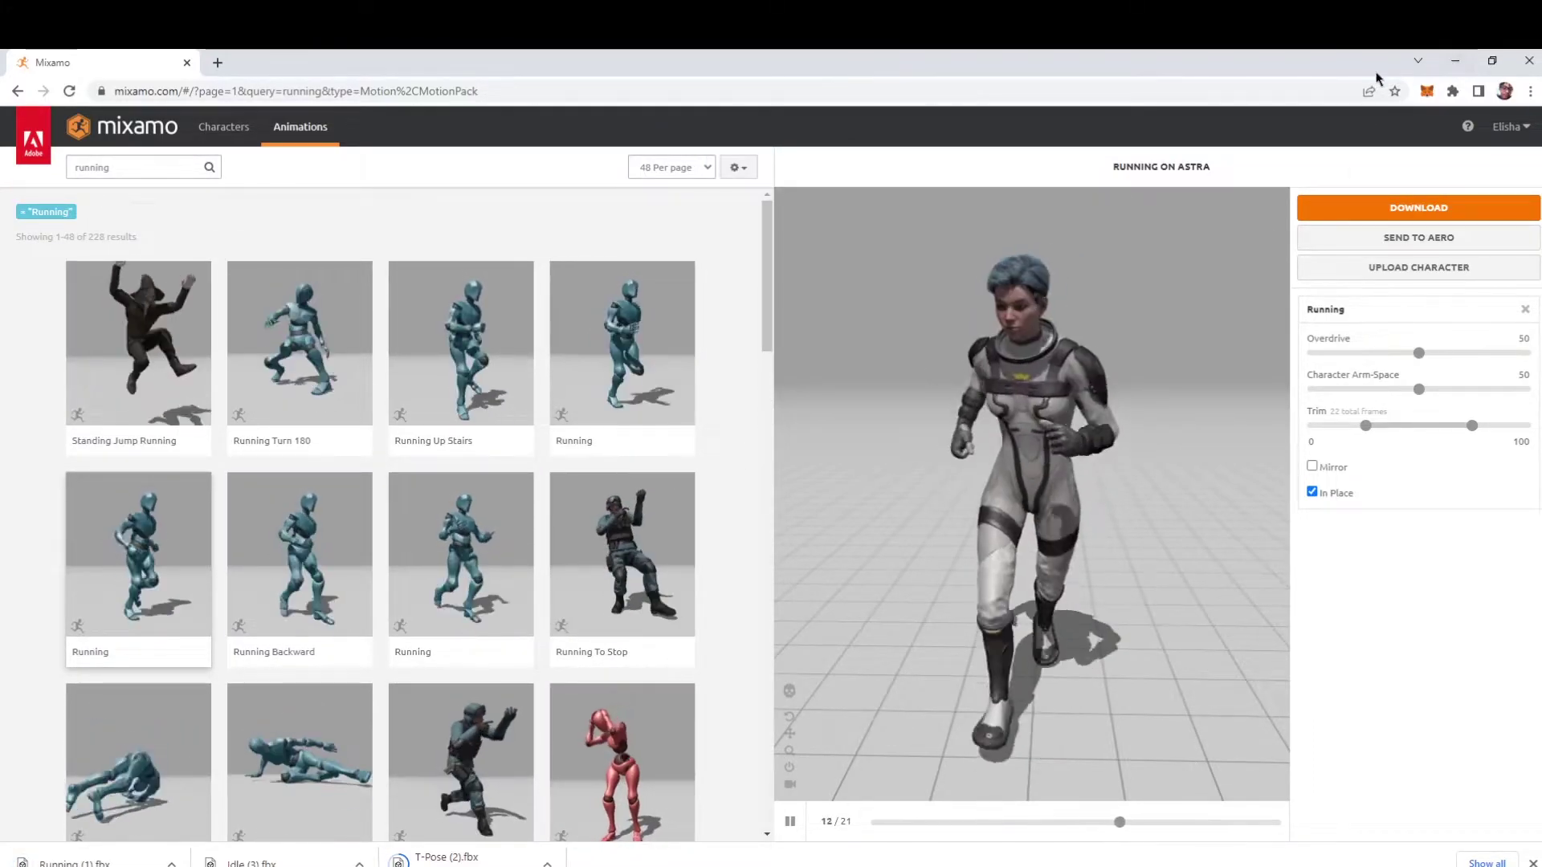
Switch to the Unity editor, create a folder named Demo in Assets, and open it.
{"action": "left_click", "coordinate": [1454, 64]}
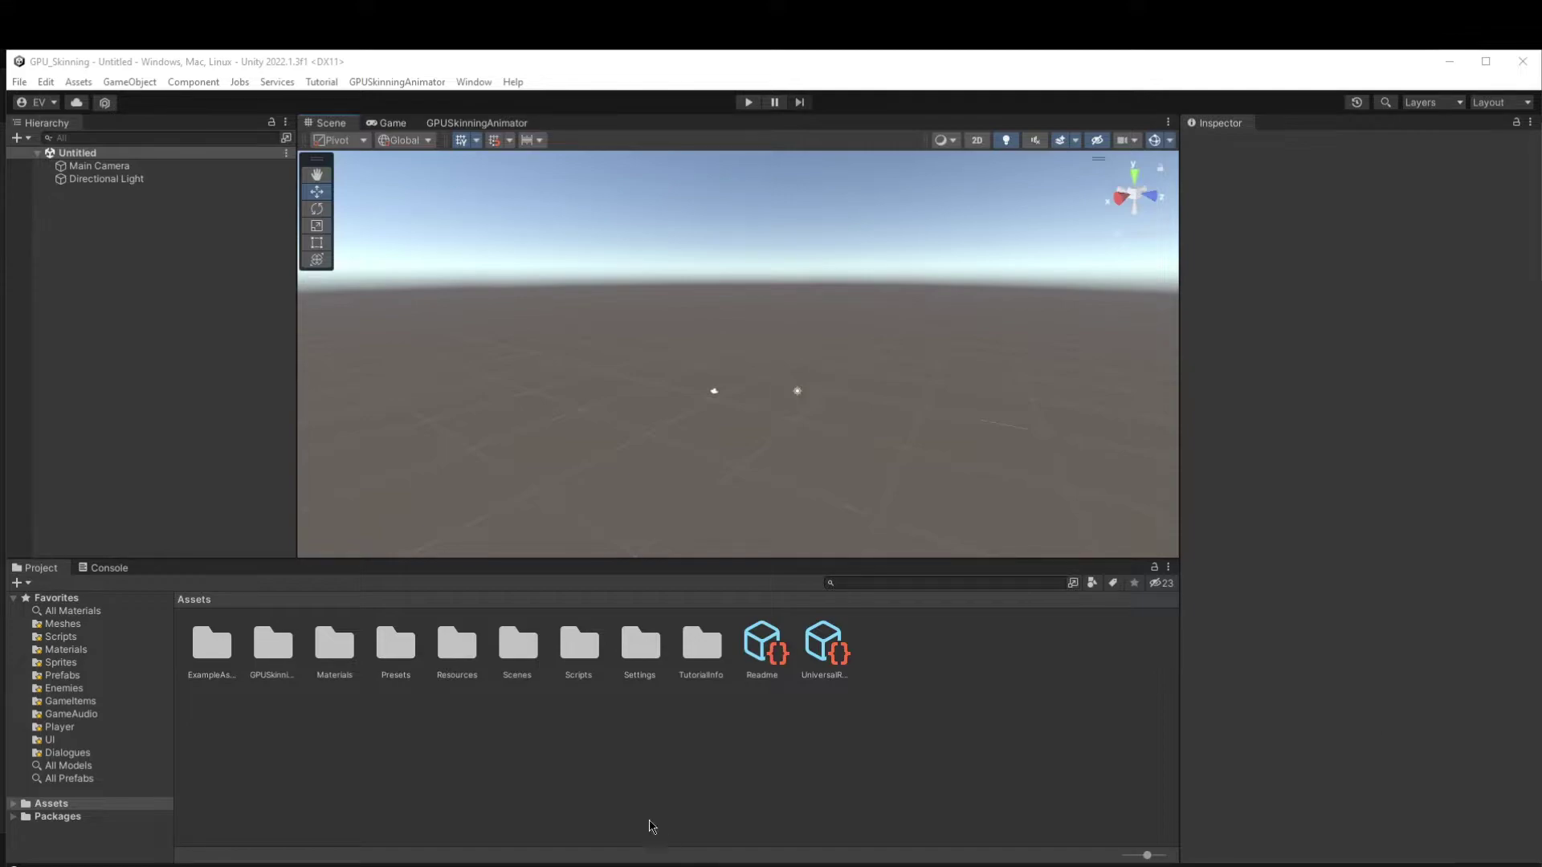
{"action": "right_click", "coordinate": [491, 790]}
{"action": "mouse_move", "coordinate": [624, 361]}
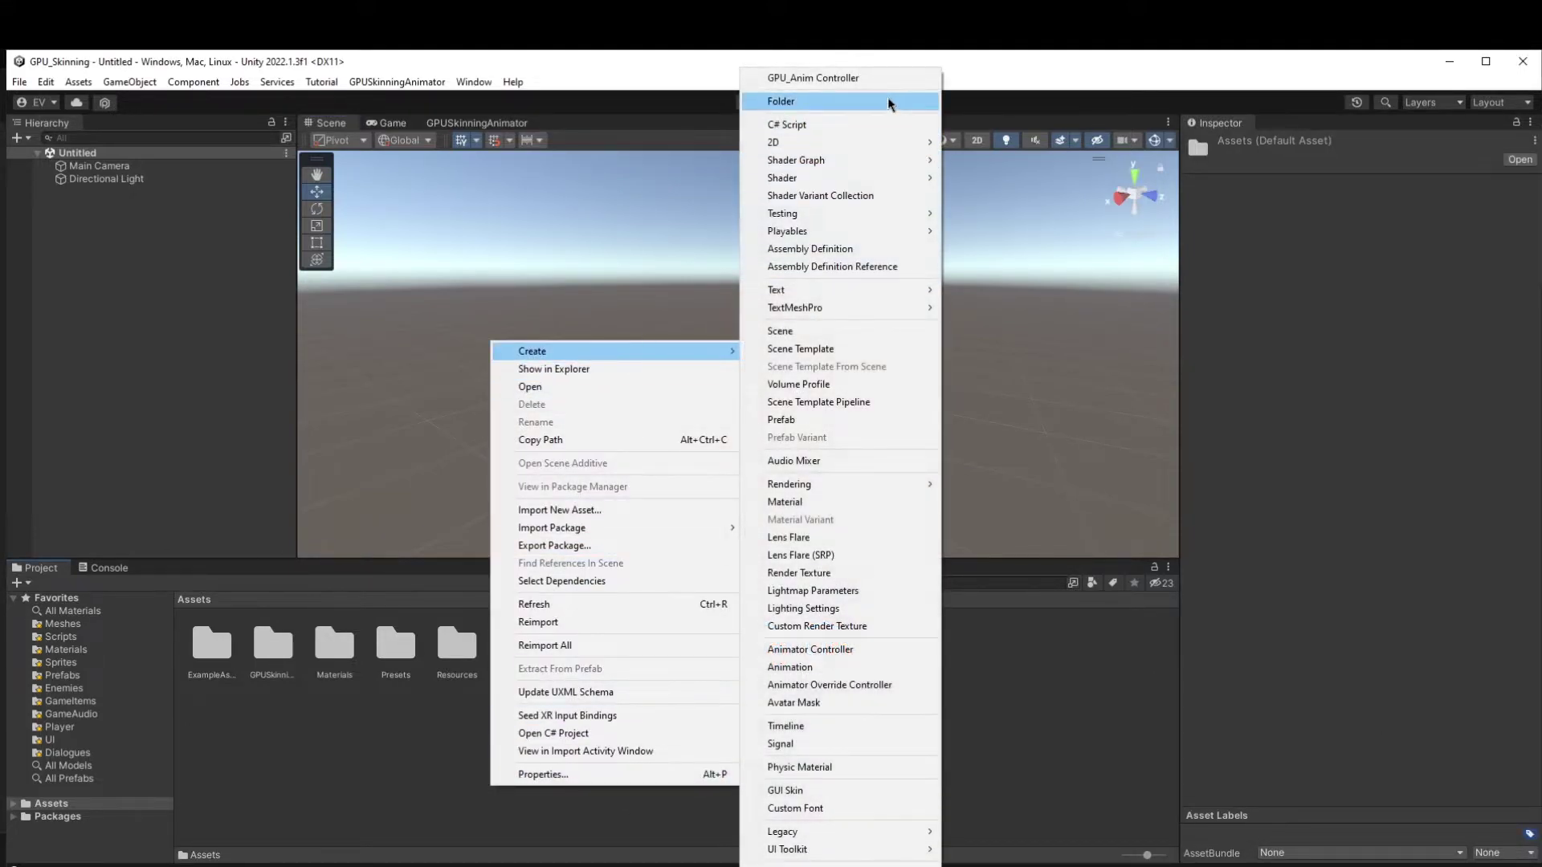
{"action": "left_click", "coordinate": [888, 100]}
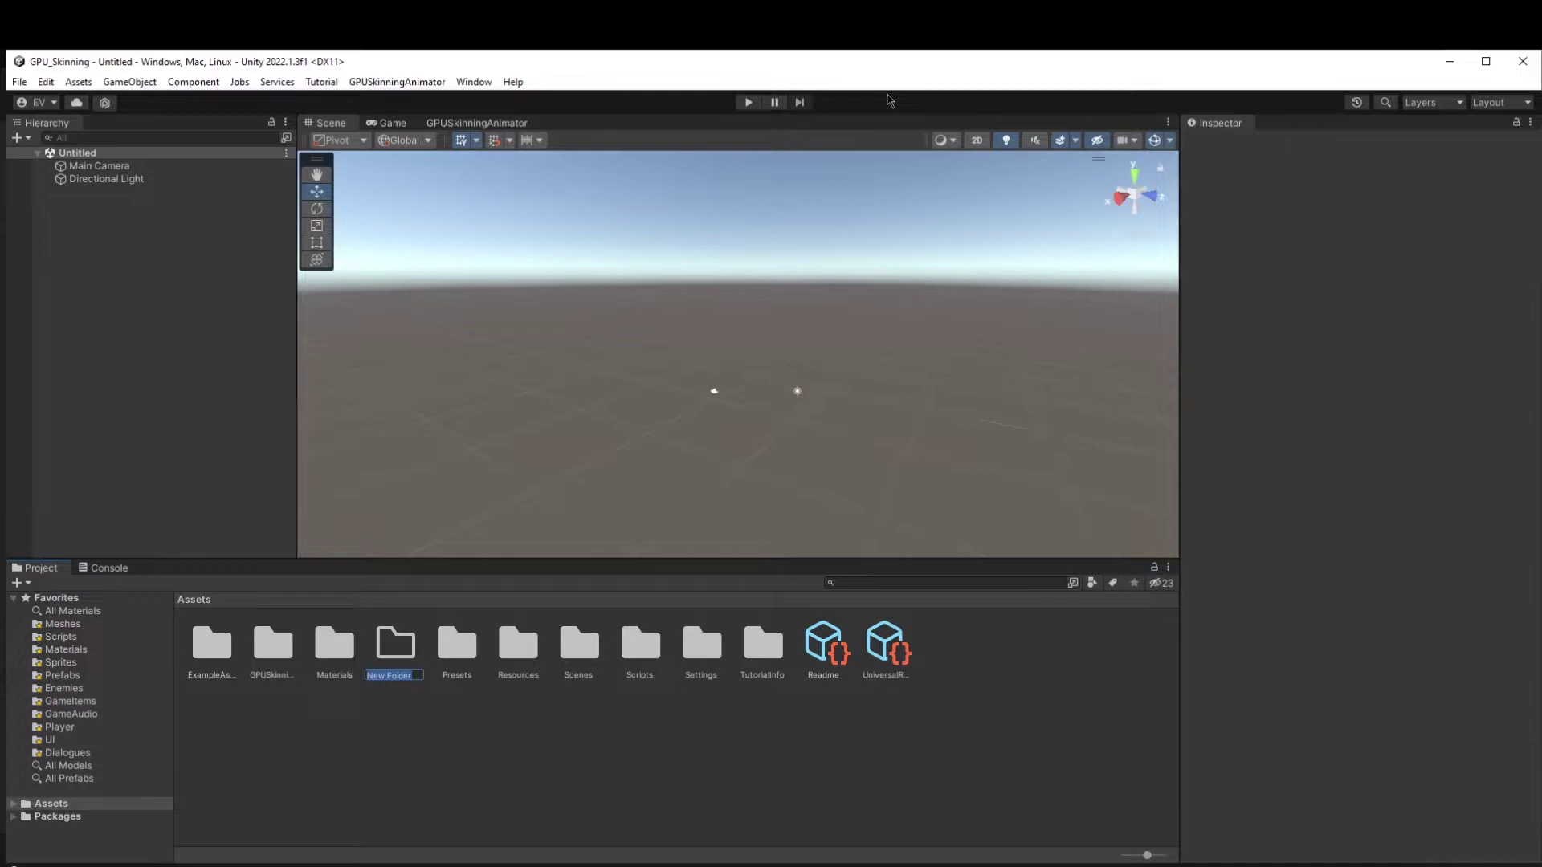
{"action": "type", "text": "Demo"}
{"action": "key", "text": "Return"}
{"action": "double_click", "coordinate": [226, 641]}
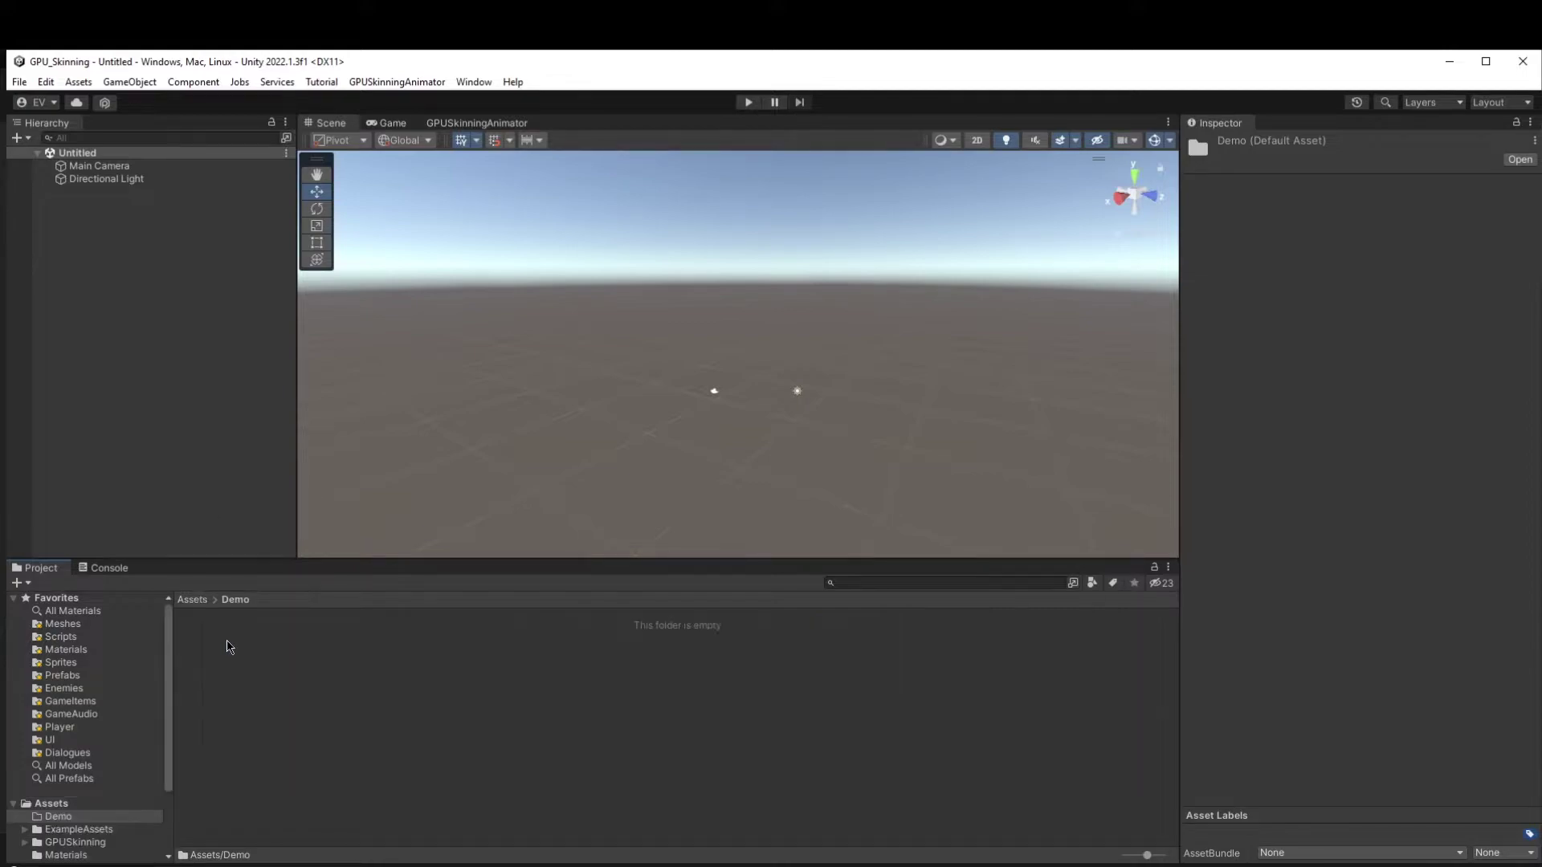
Copy Running (1).fbx, Idle (3).fbx and T-Pose (2).fbx into the Demo folder through File Explorer and return to Unity to import them.
{"action": "right_click", "coordinate": [228, 640]}
{"action": "left_click", "coordinate": [382, 226]}
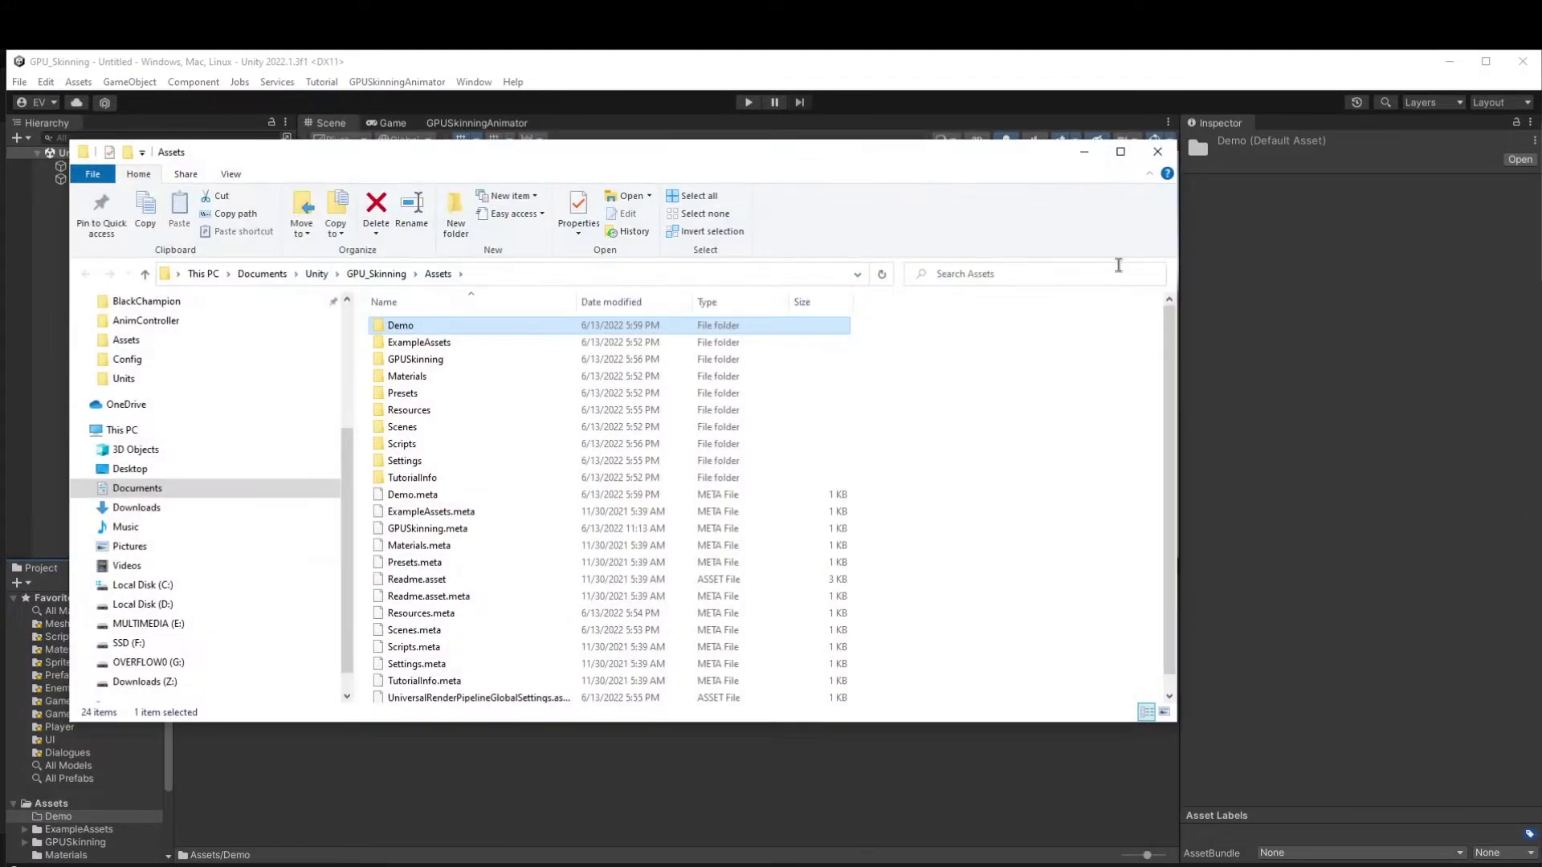
{"action": "double_click", "coordinate": [520, 328]}
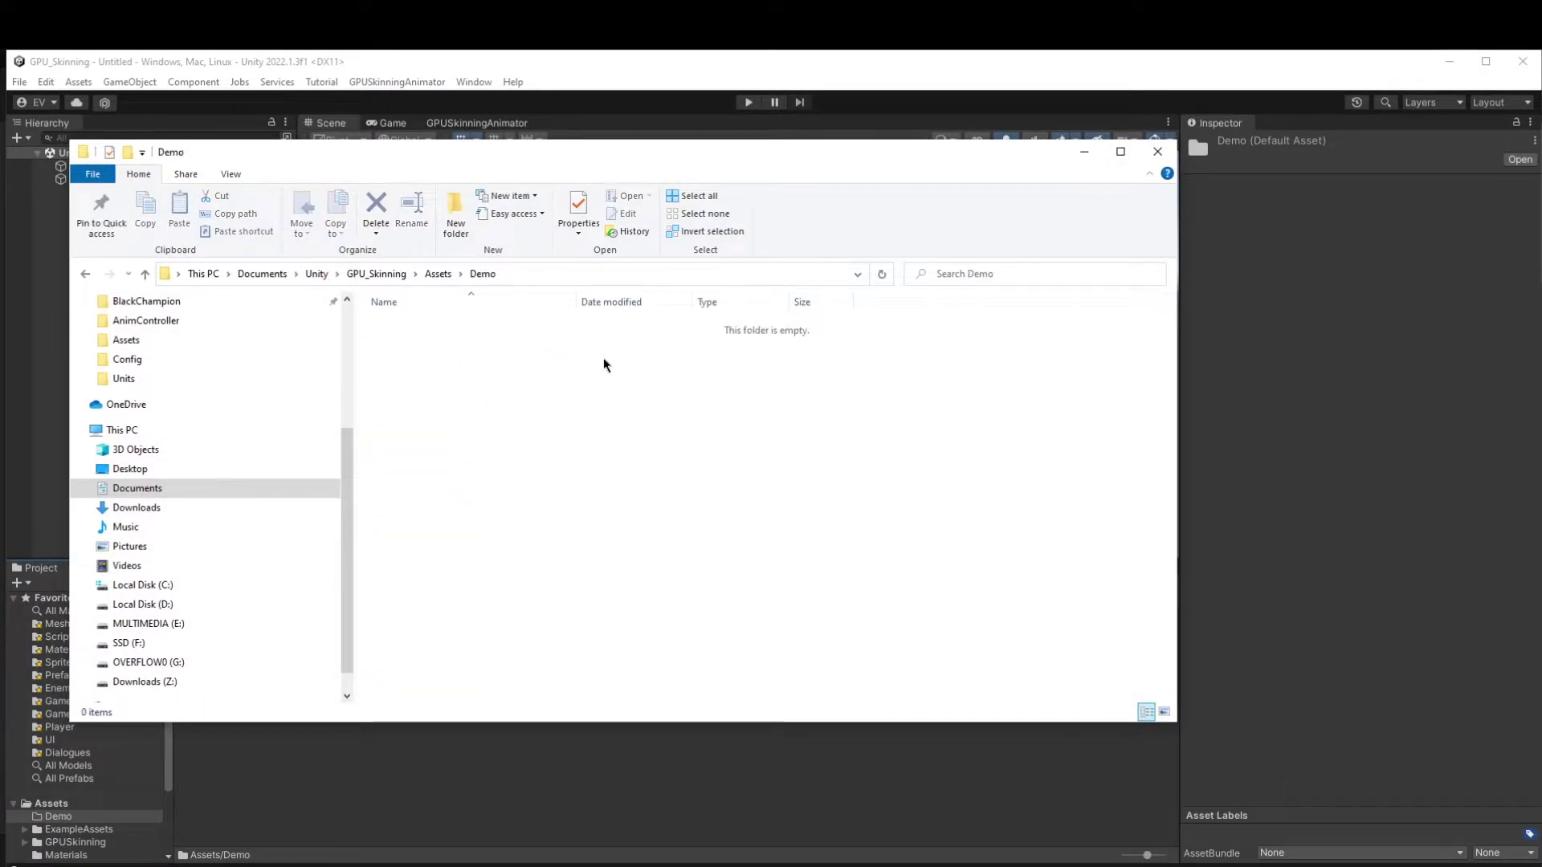
{"action": "left_click", "coordinate": [551, 489]}
{"action": "key", "text": "ctrl+v"}
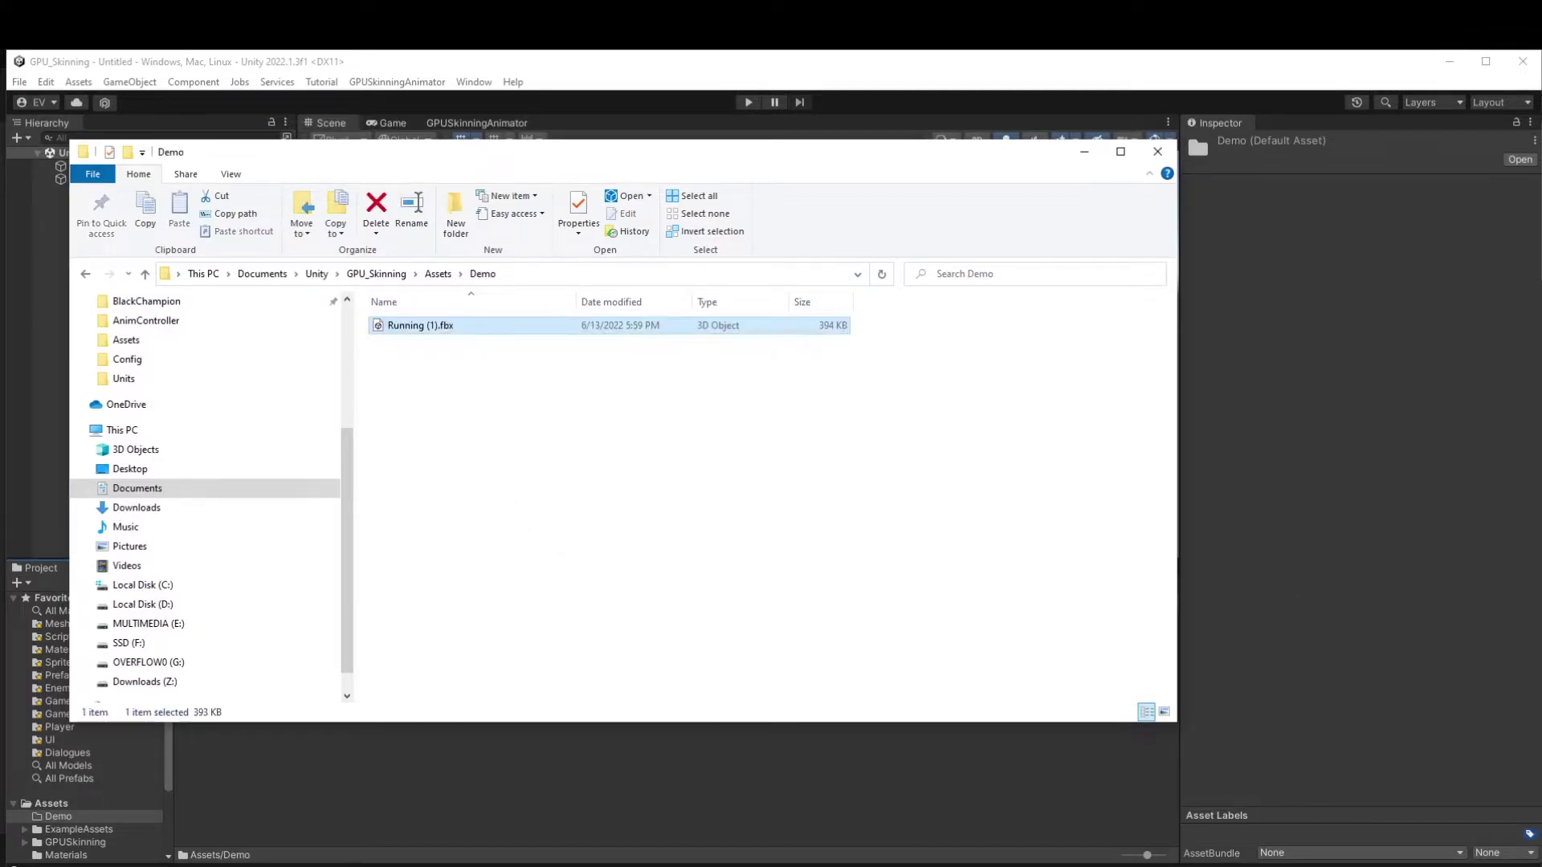
{"action": "left_click_drag", "start_coordinate": [410, 325], "coordinate": [1485, 590]}
{"action": "left_click_drag", "start_coordinate": [478, 375], "coordinate": [454, 374]}
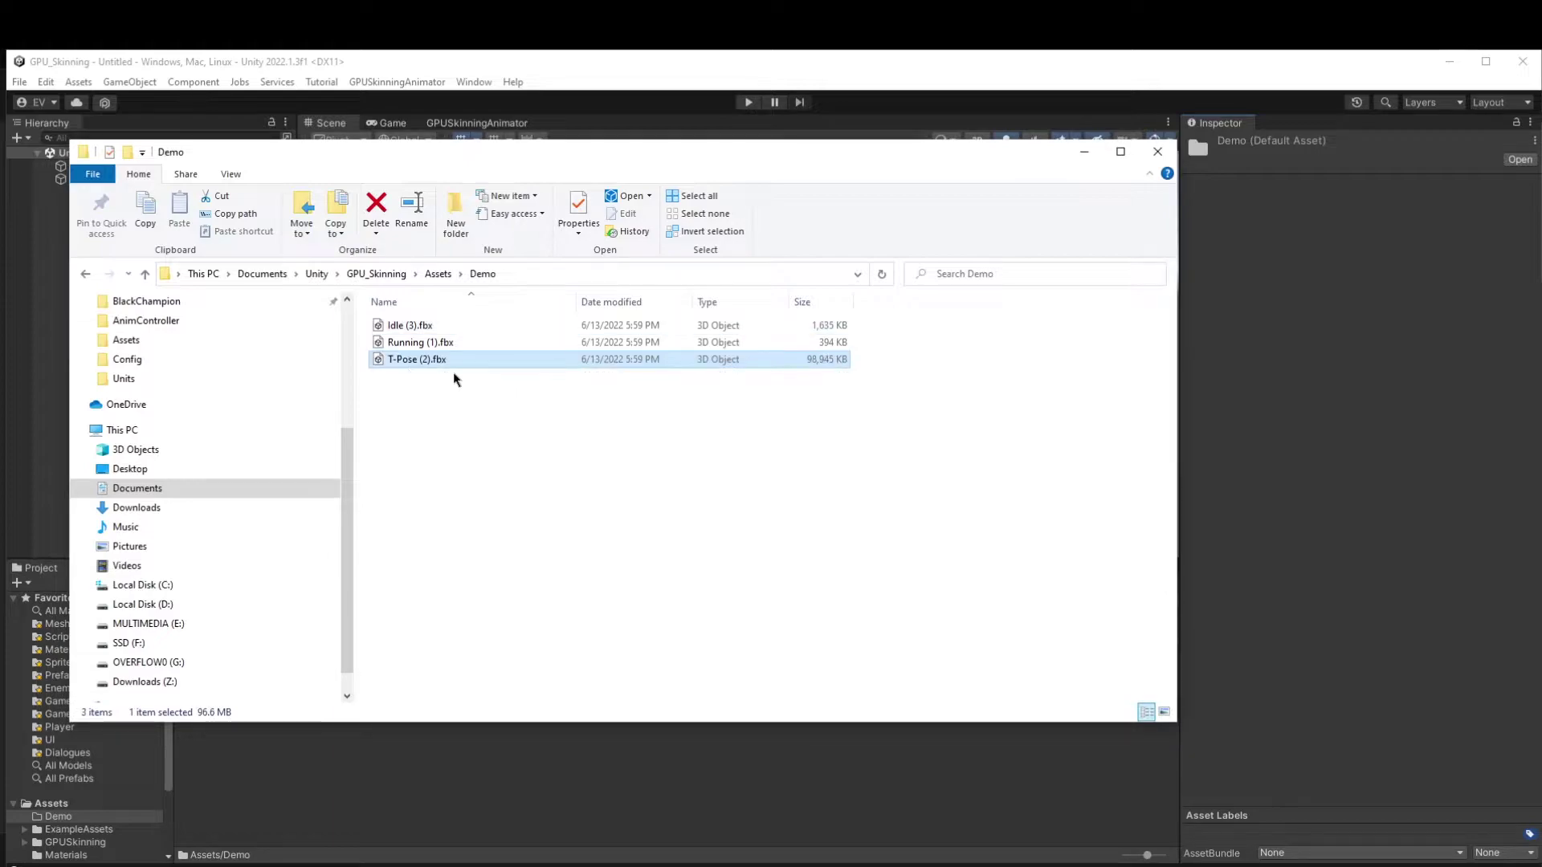
{"action": "left_click", "coordinate": [477, 616]}
{"action": "left_click", "coordinate": [751, 773]}
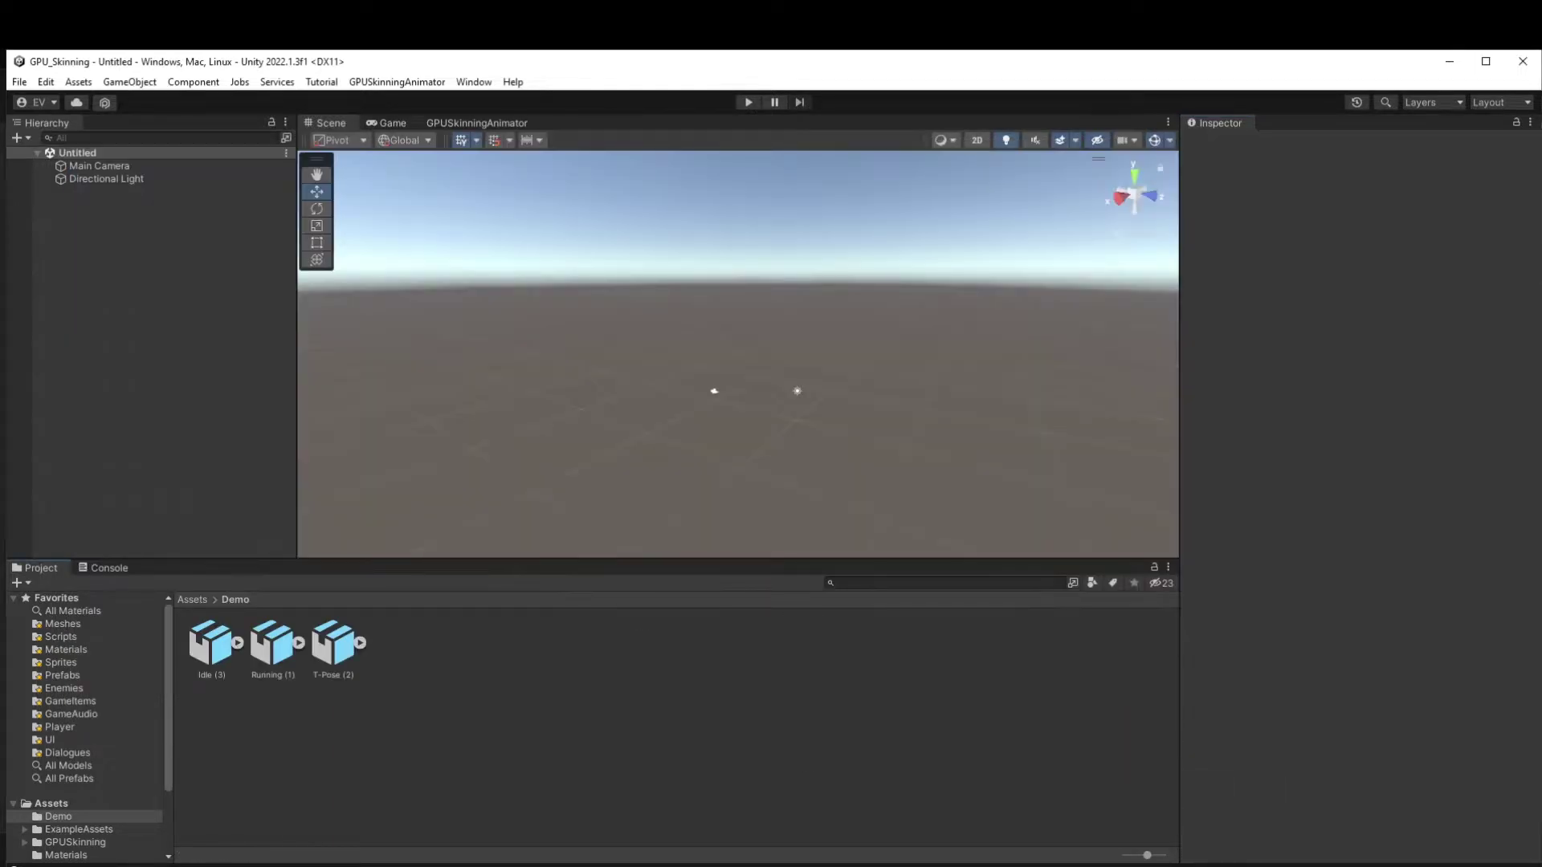
Enable Read/Write on the T-Pose (2) model, set its rig's Animation Type to Humanoid, and apply the import settings.
{"action": "left_click", "coordinate": [334, 652]}
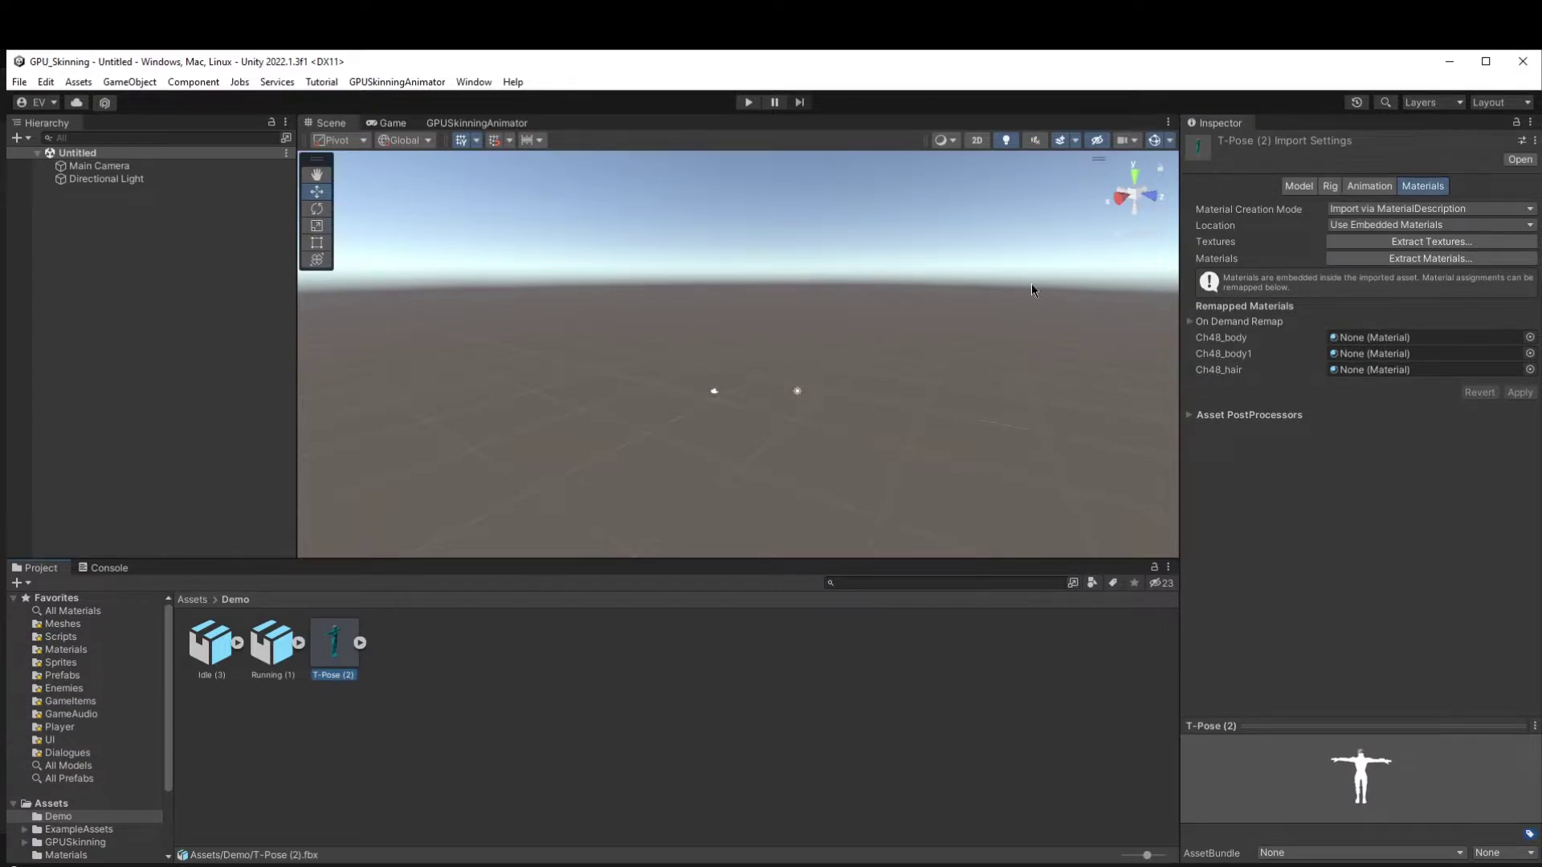
{"action": "left_click", "coordinate": [1298, 186]}
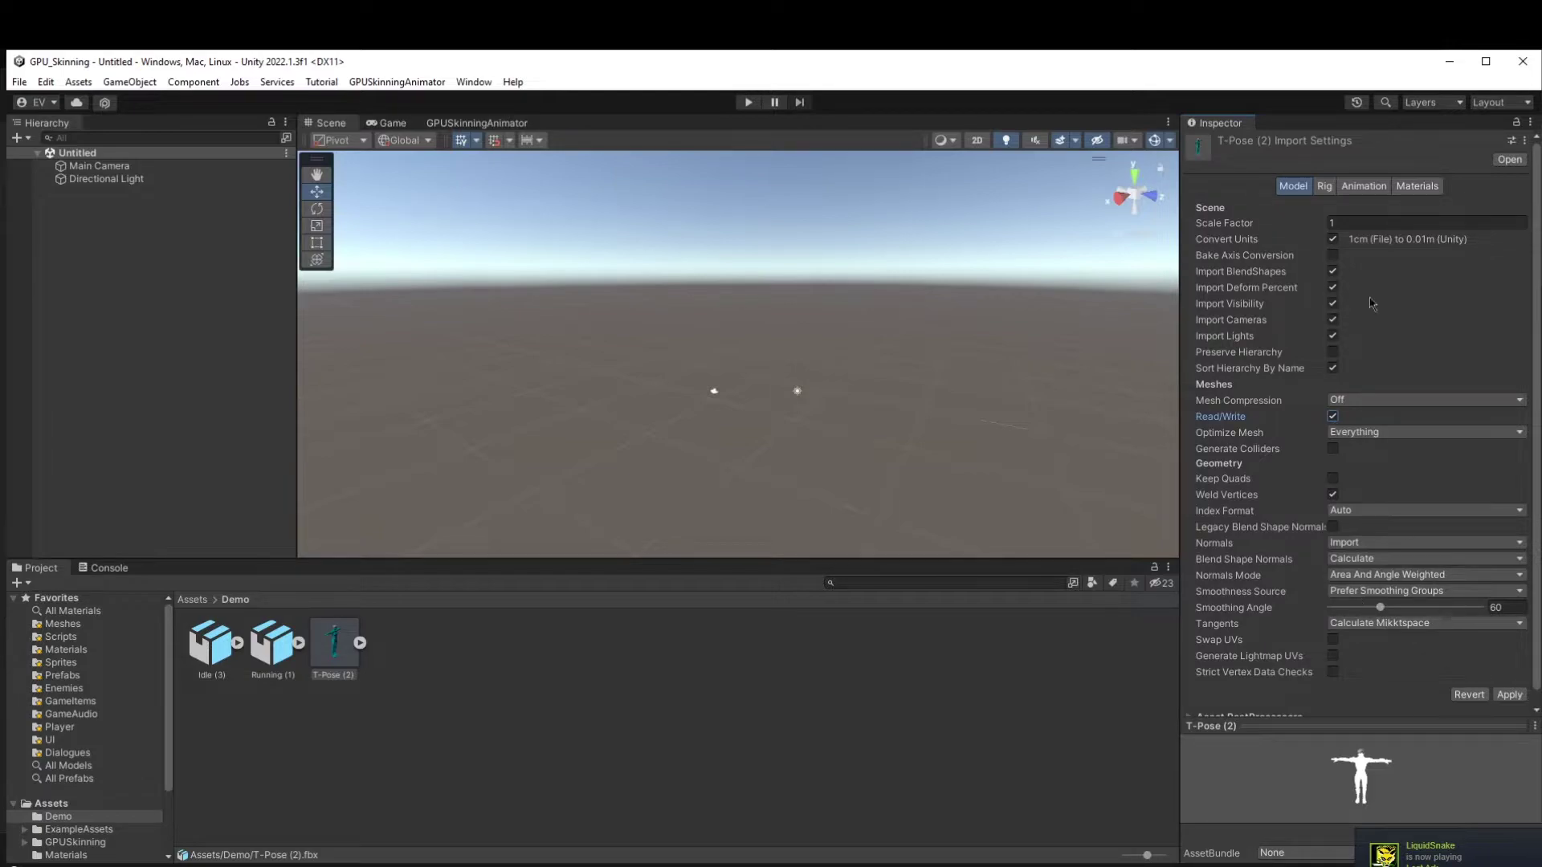
{"action": "left_click", "coordinate": [1327, 187]}
{"action": "left_click", "coordinate": [1365, 209]}
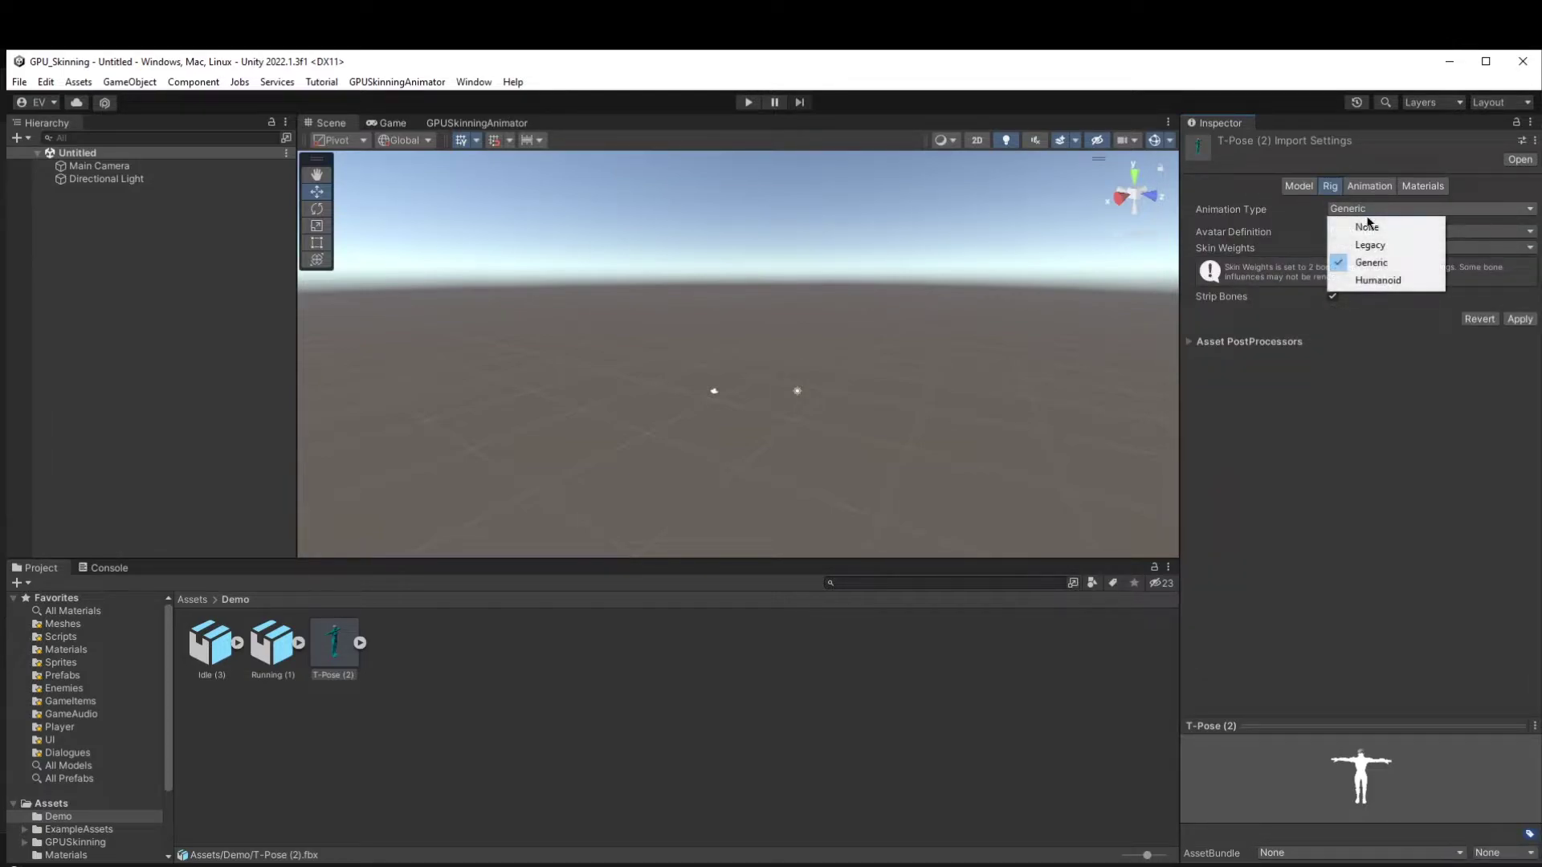
{"action": "left_click", "coordinate": [1376, 281]}
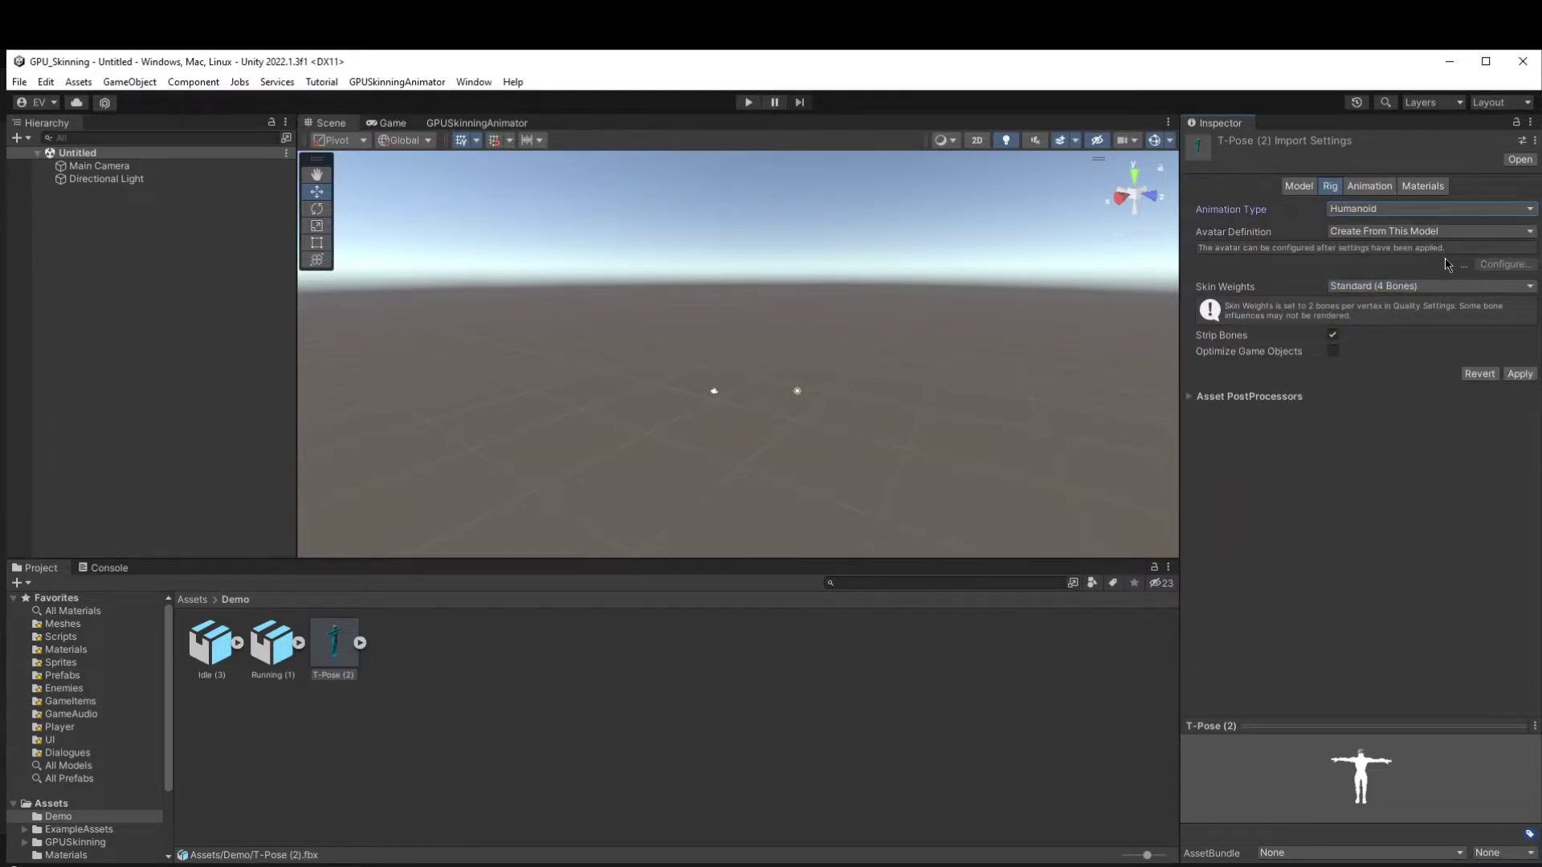
{"action": "left_click", "coordinate": [1379, 188]}
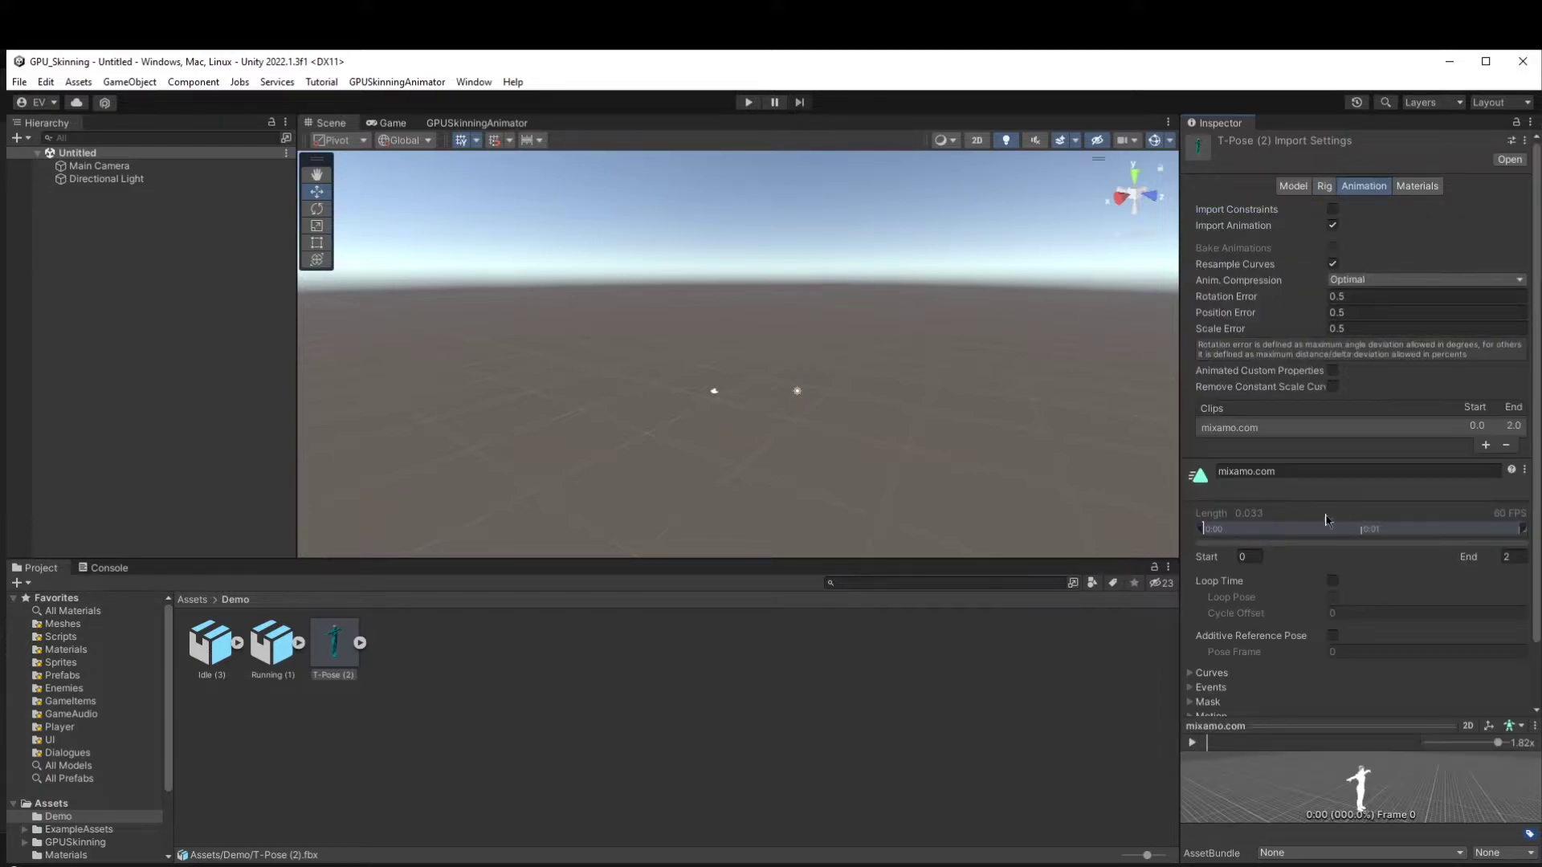
{"action": "scroll", "coordinate": [1285, 502], "scroll_direction": "down", "scroll_amount": 2}
{"action": "scroll", "coordinate": [1311, 614], "scroll_direction": "up", "scroll_amount": 2}
{"action": "scroll", "coordinate": [1467, 504], "scroll_direction": "down", "scroll_amount": 2}
{"action": "left_click", "coordinate": [1509, 683]}
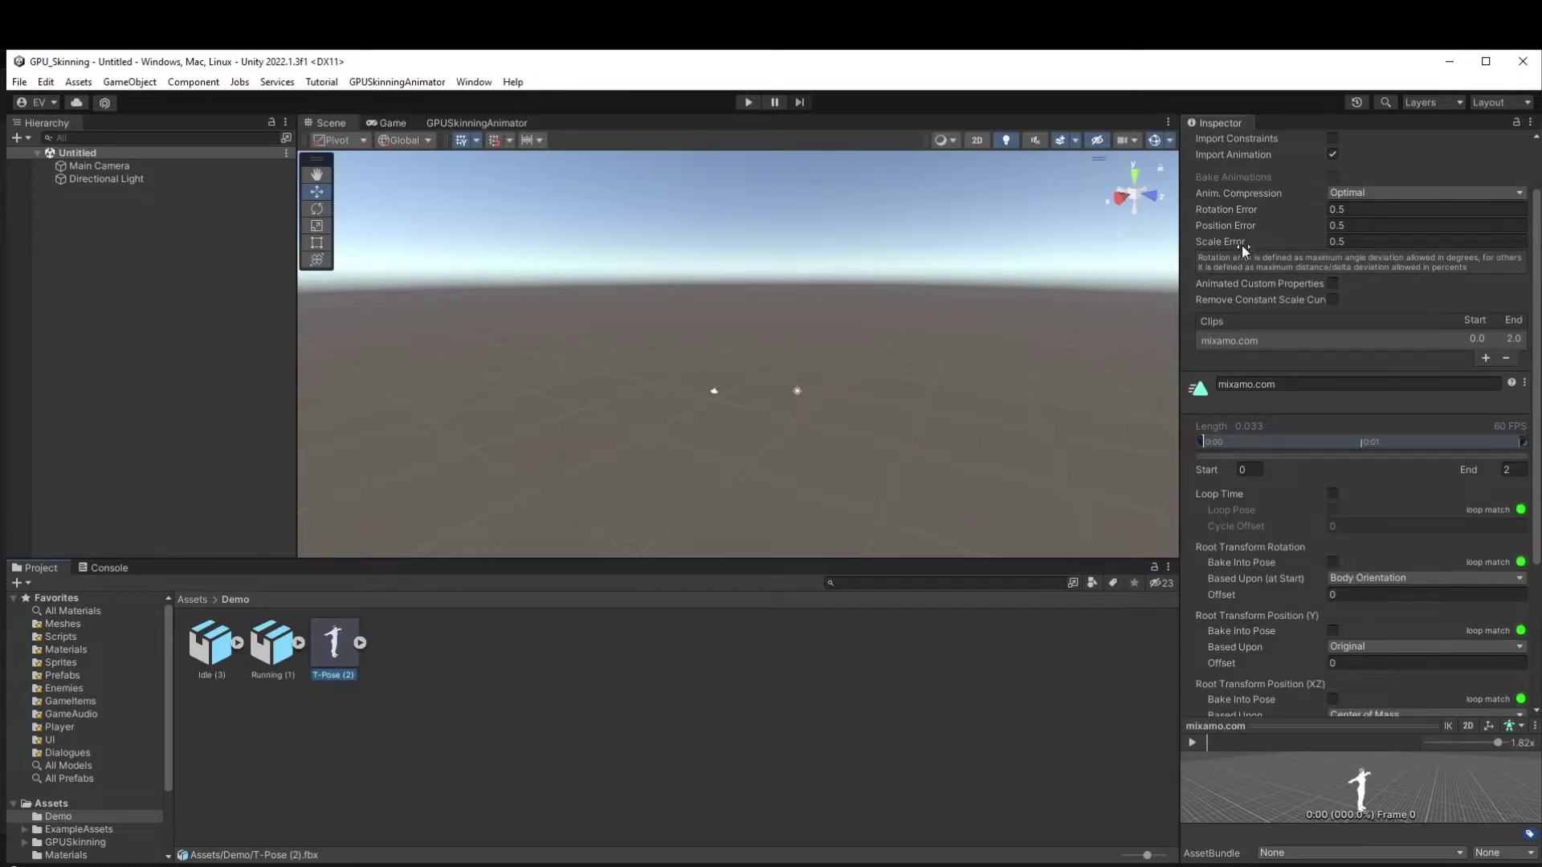
Extract the T-Pose (2) model's textures and materials into the Demo folder and inspect the character in an enlarged preview.
{"action": "scroll", "coordinate": [1244, 248], "scroll_direction": "up", "scroll_amount": 2}
{"action": "left_click", "coordinate": [1436, 190]}
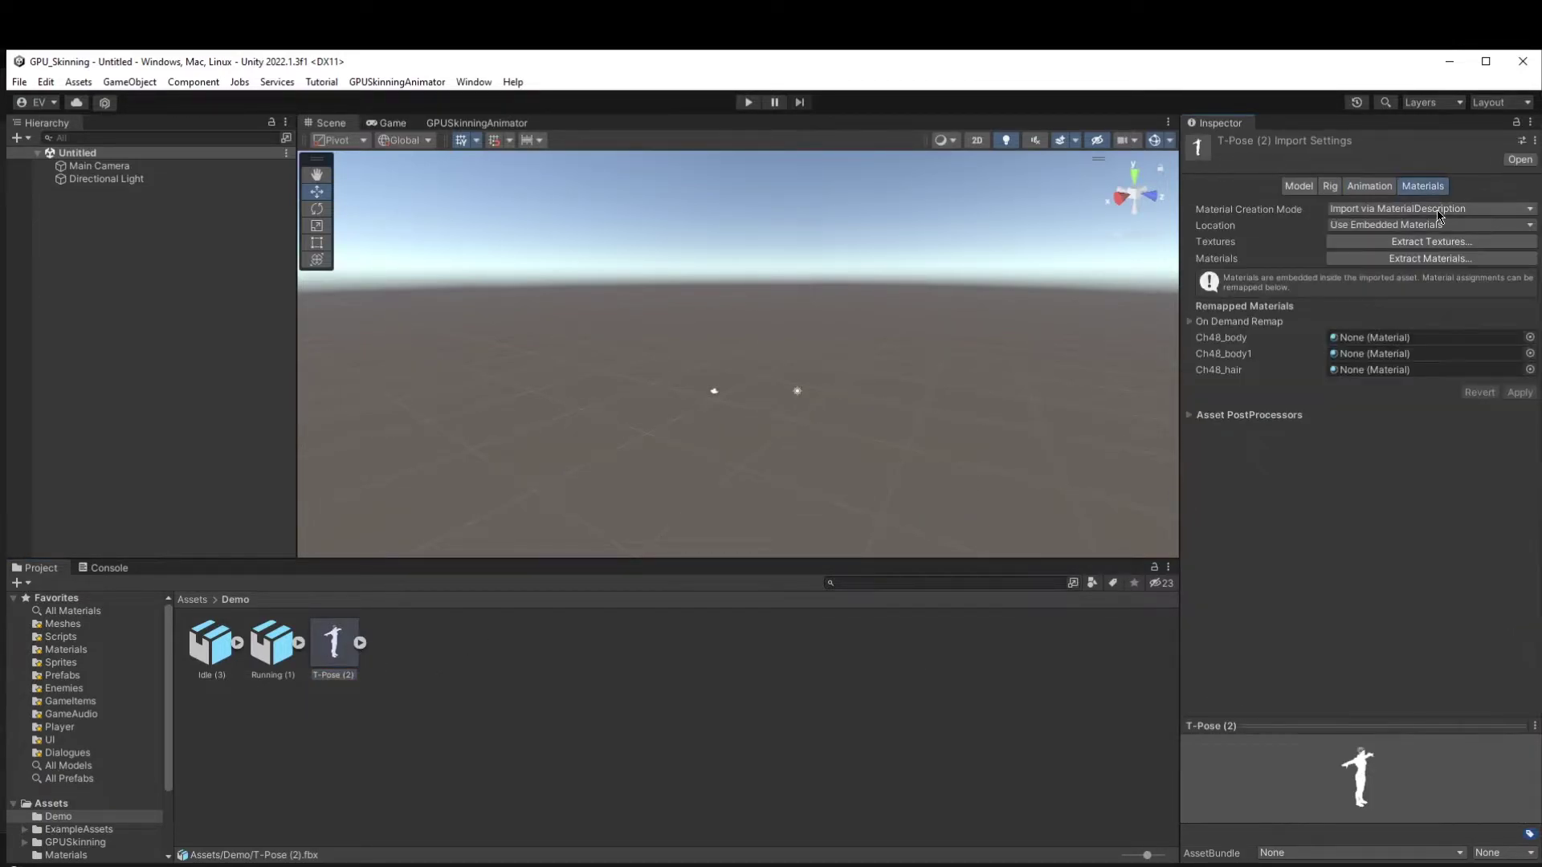
{"action": "left_click", "coordinate": [1450, 241]}
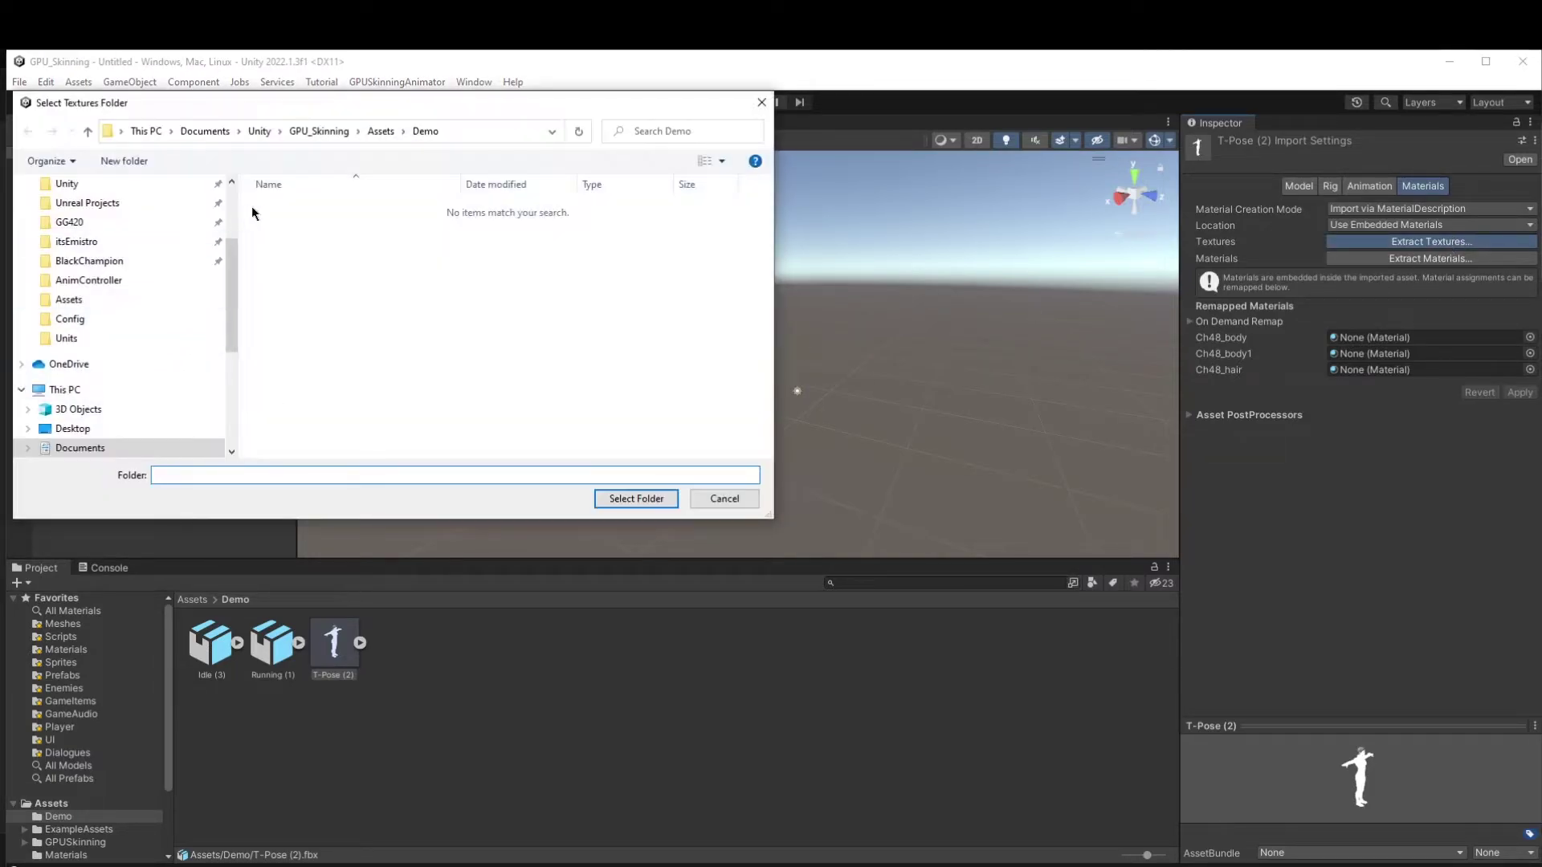
{"action": "left_click", "coordinate": [623, 498]}
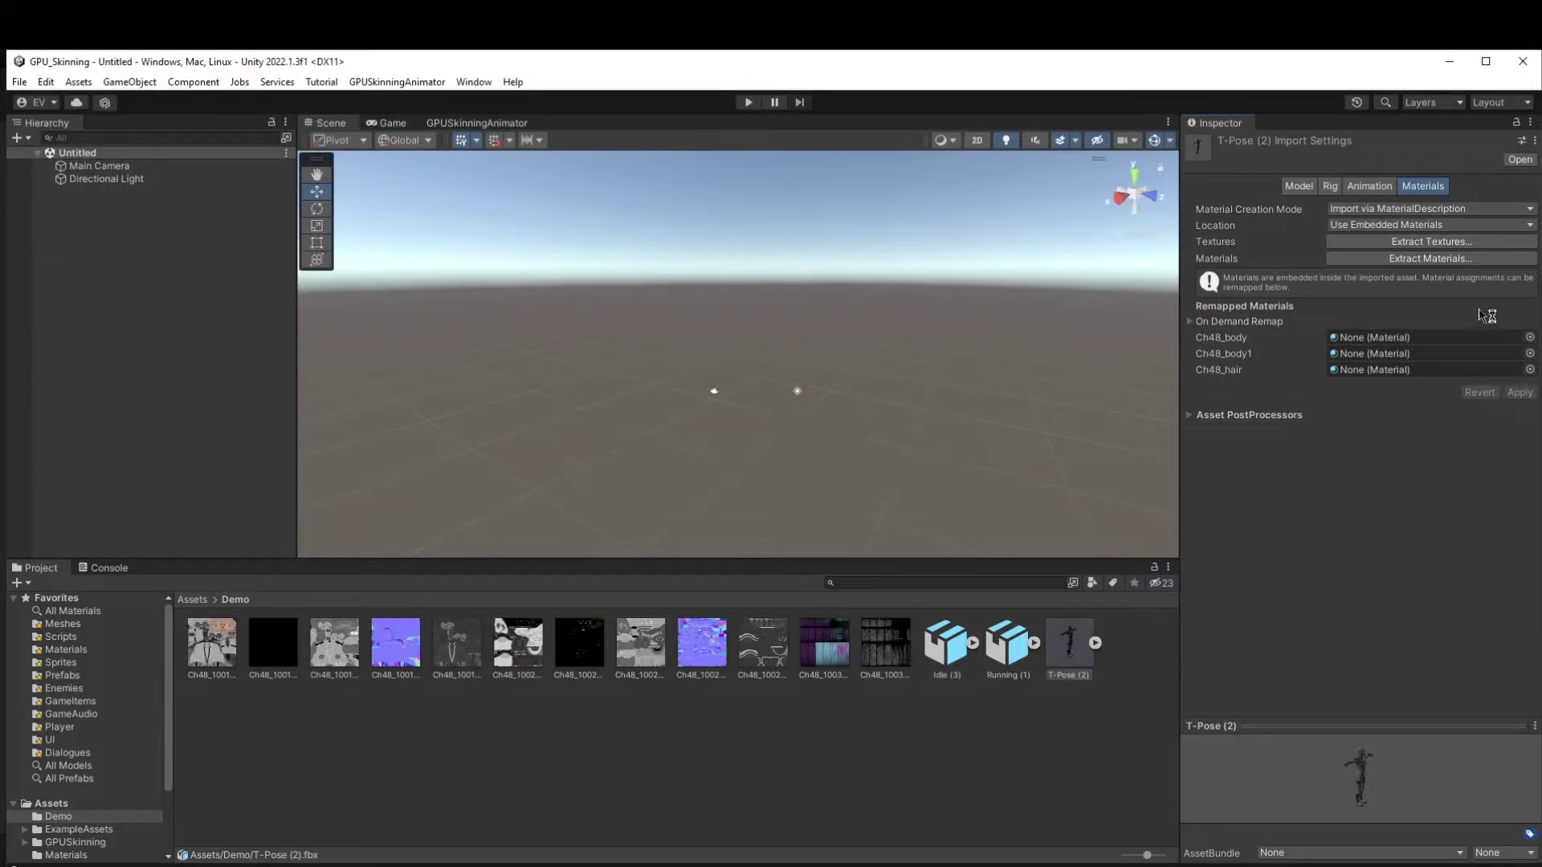
{"action": "left_click", "coordinate": [1462, 259]}
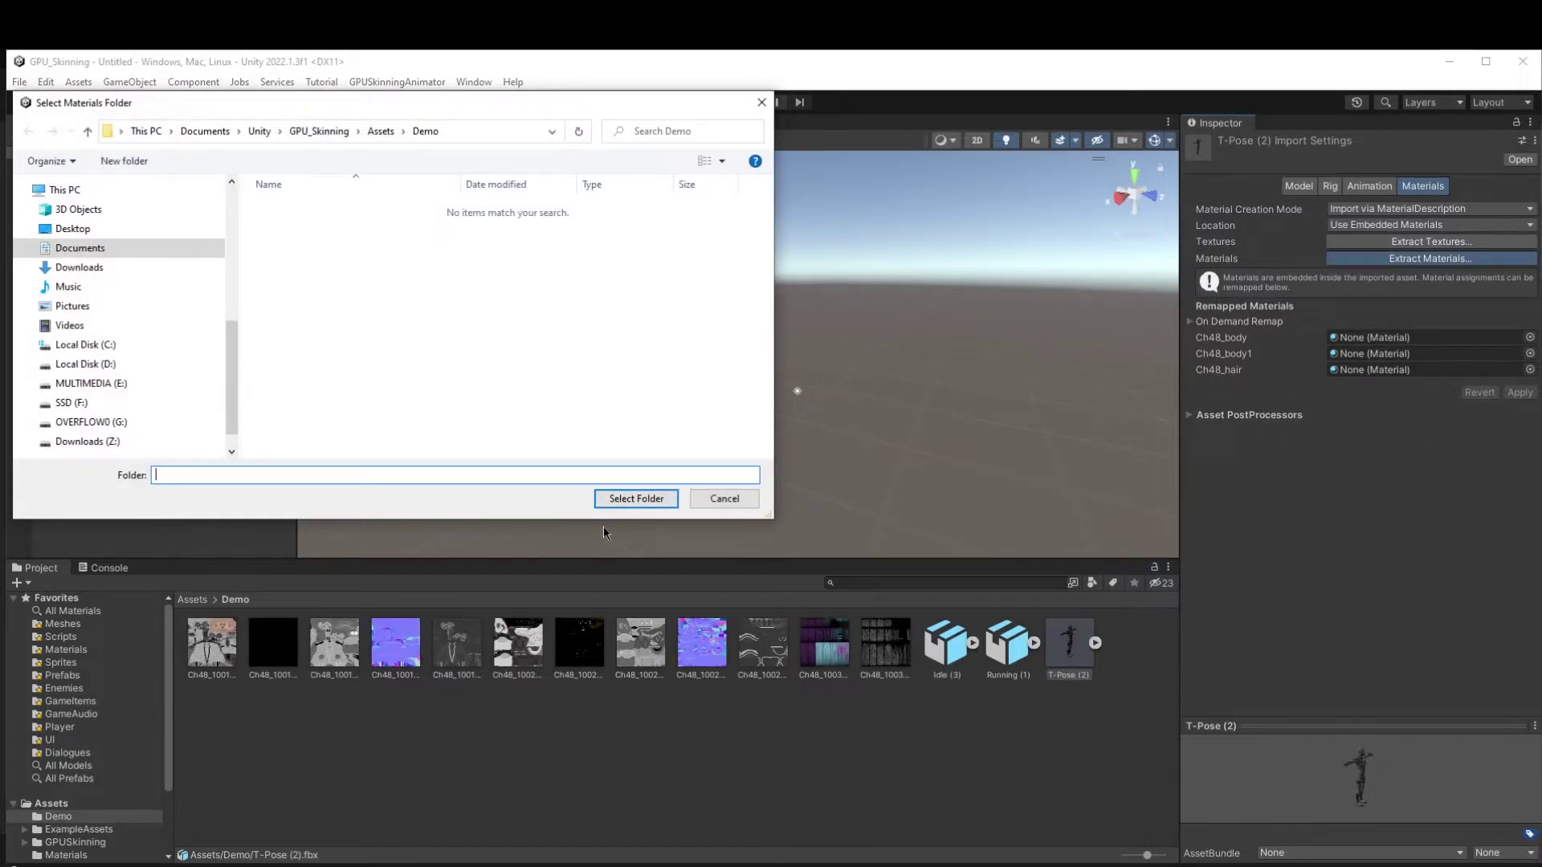
{"action": "left_click", "coordinate": [614, 504]}
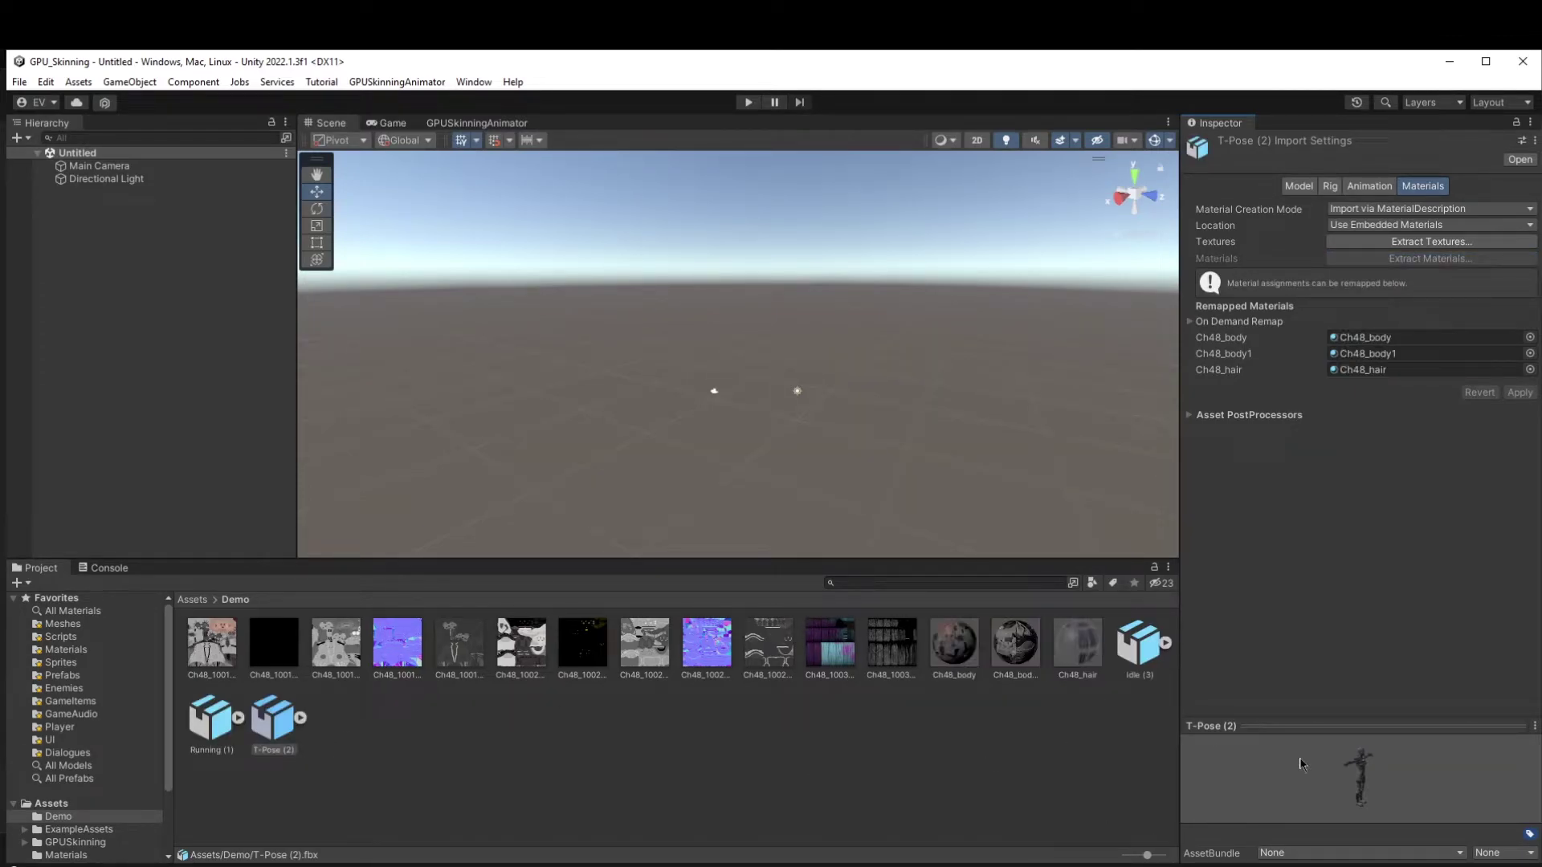
{"action": "left_click_drag", "start_coordinate": [1330, 726], "coordinate": [1350, 354]}
{"action": "left_click_drag", "start_coordinate": [1357, 449], "coordinate": [1148, 617]}
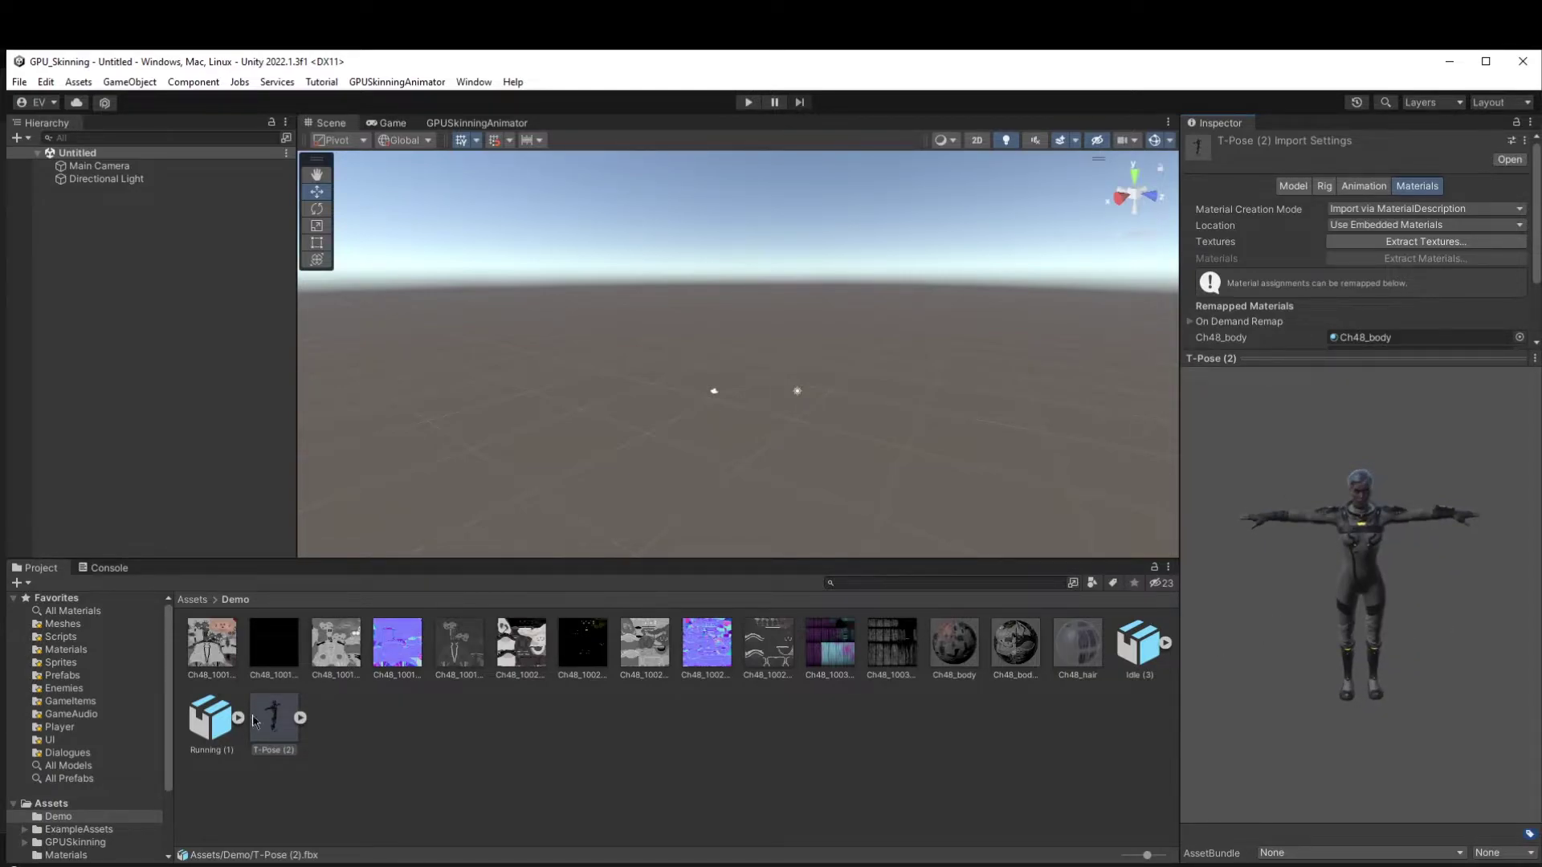
Create an Animator Controller named DemoController in the Demo folder.
{"action": "right_click", "coordinate": [394, 744]}
{"action": "mouse_move", "coordinate": [534, 301]}
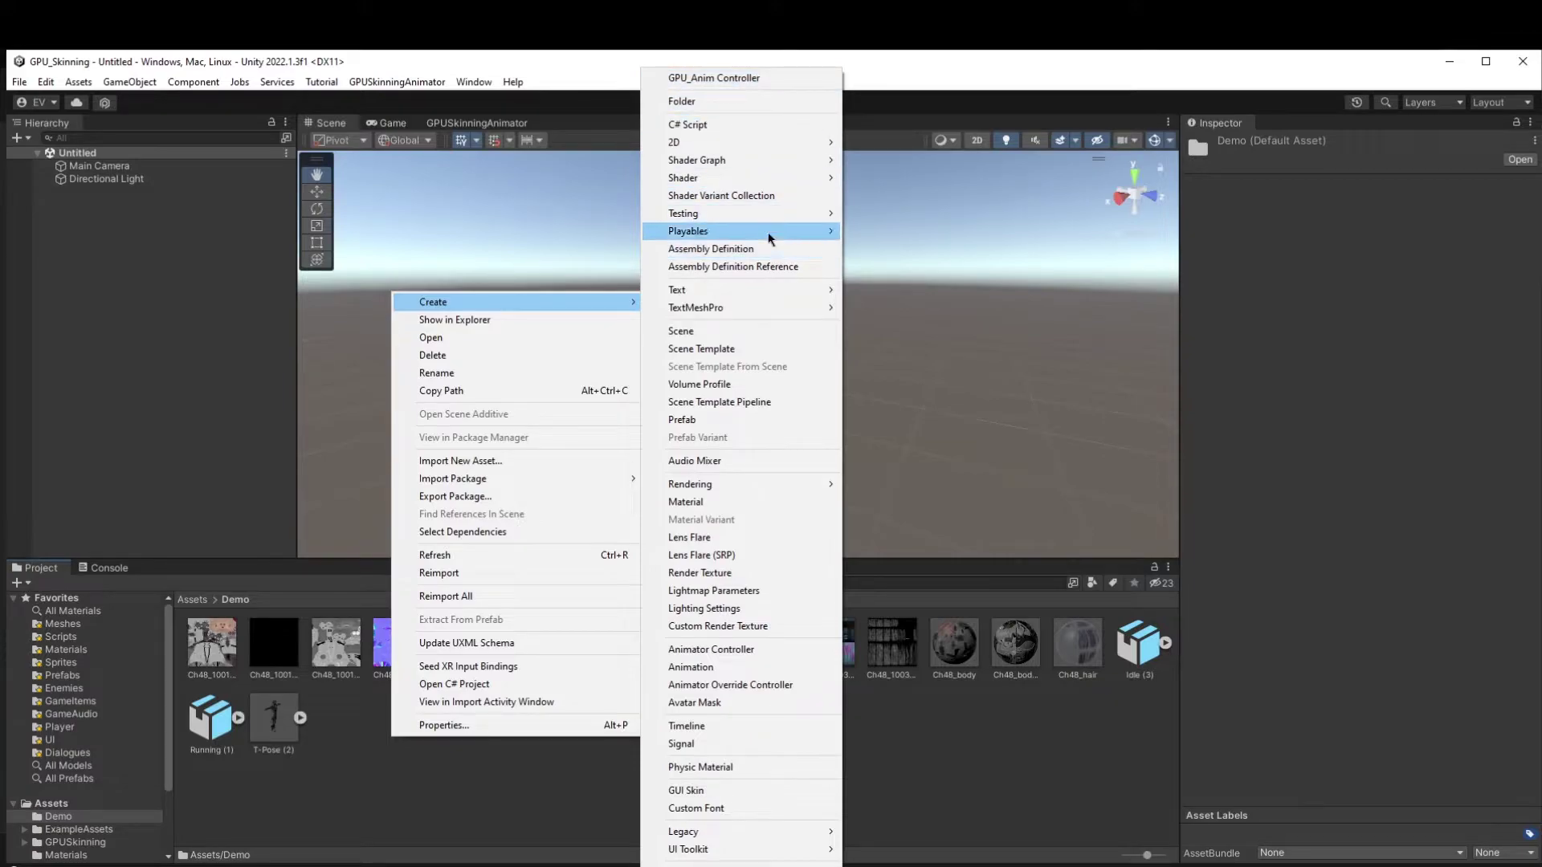
{"action": "left_click", "coordinate": [754, 655]}
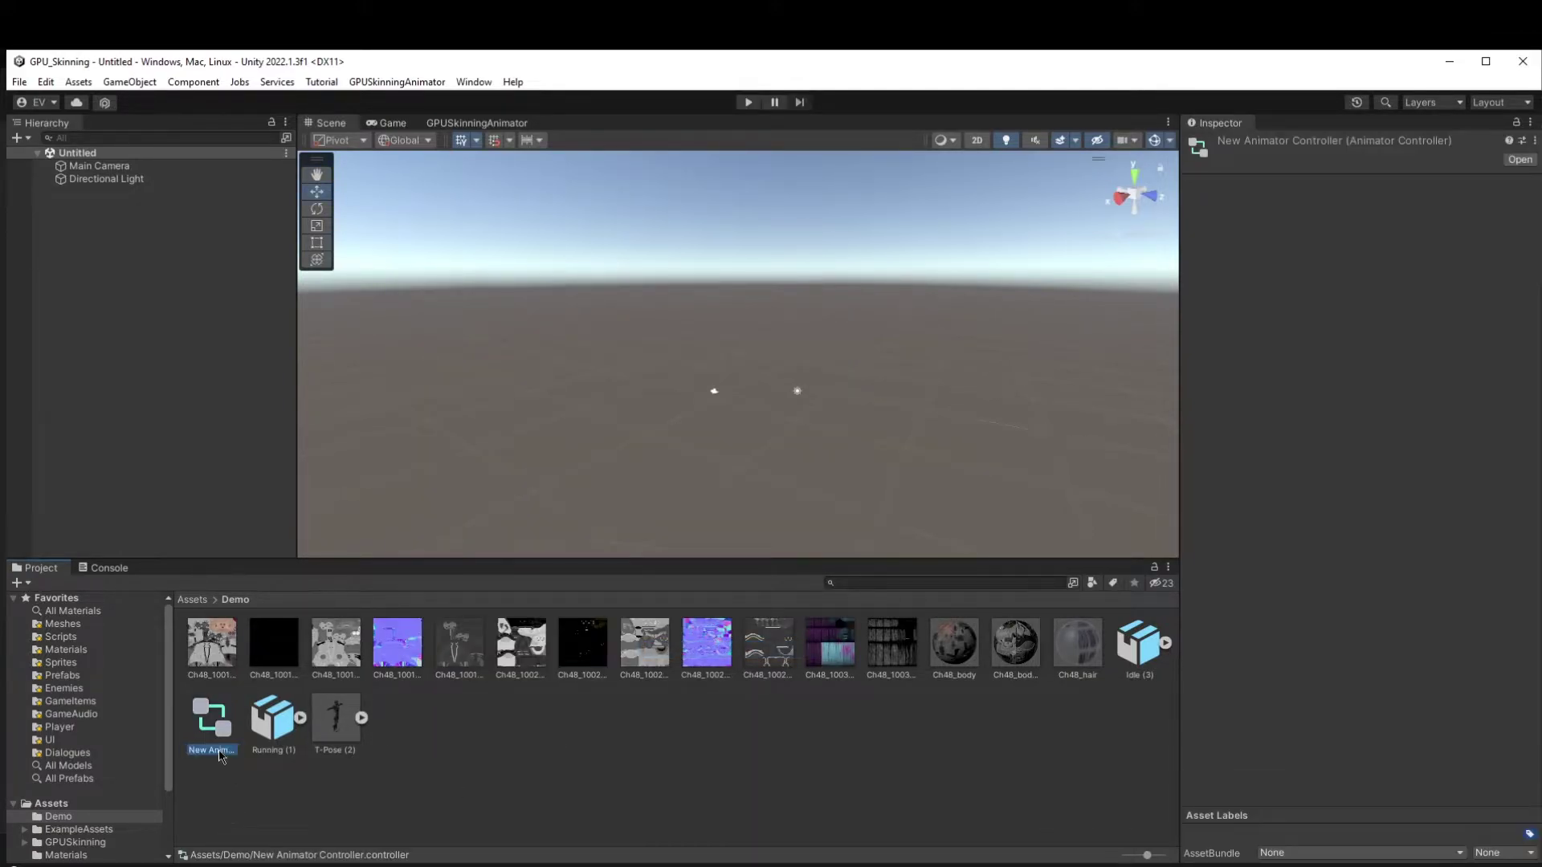
{"action": "type", "text": "Demo"}
{"action": "key", "text": "Return"}
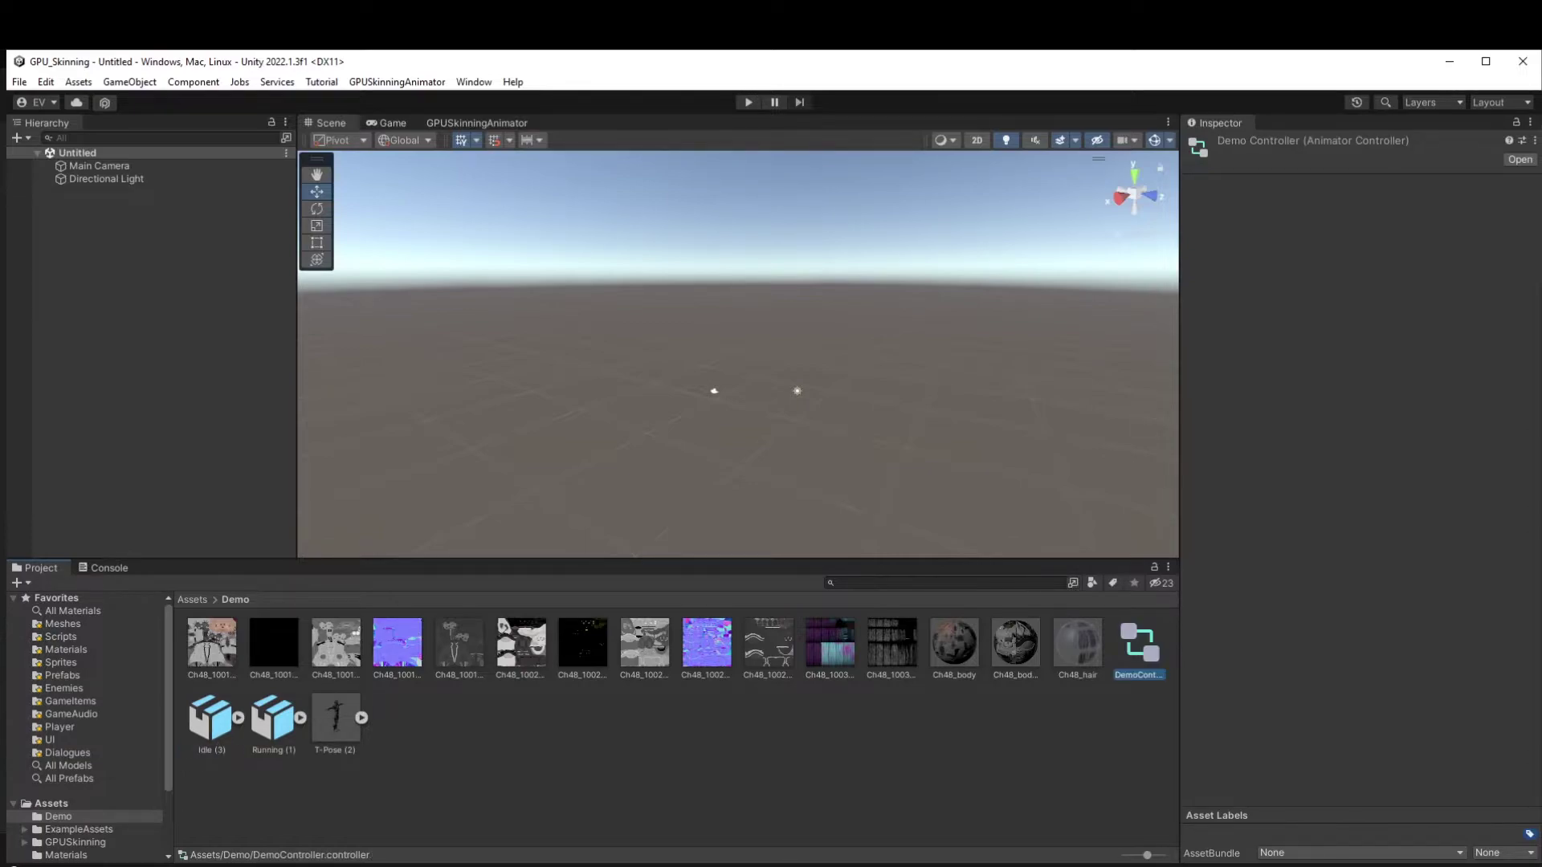
{"action": "left_click", "coordinate": [303, 743]}
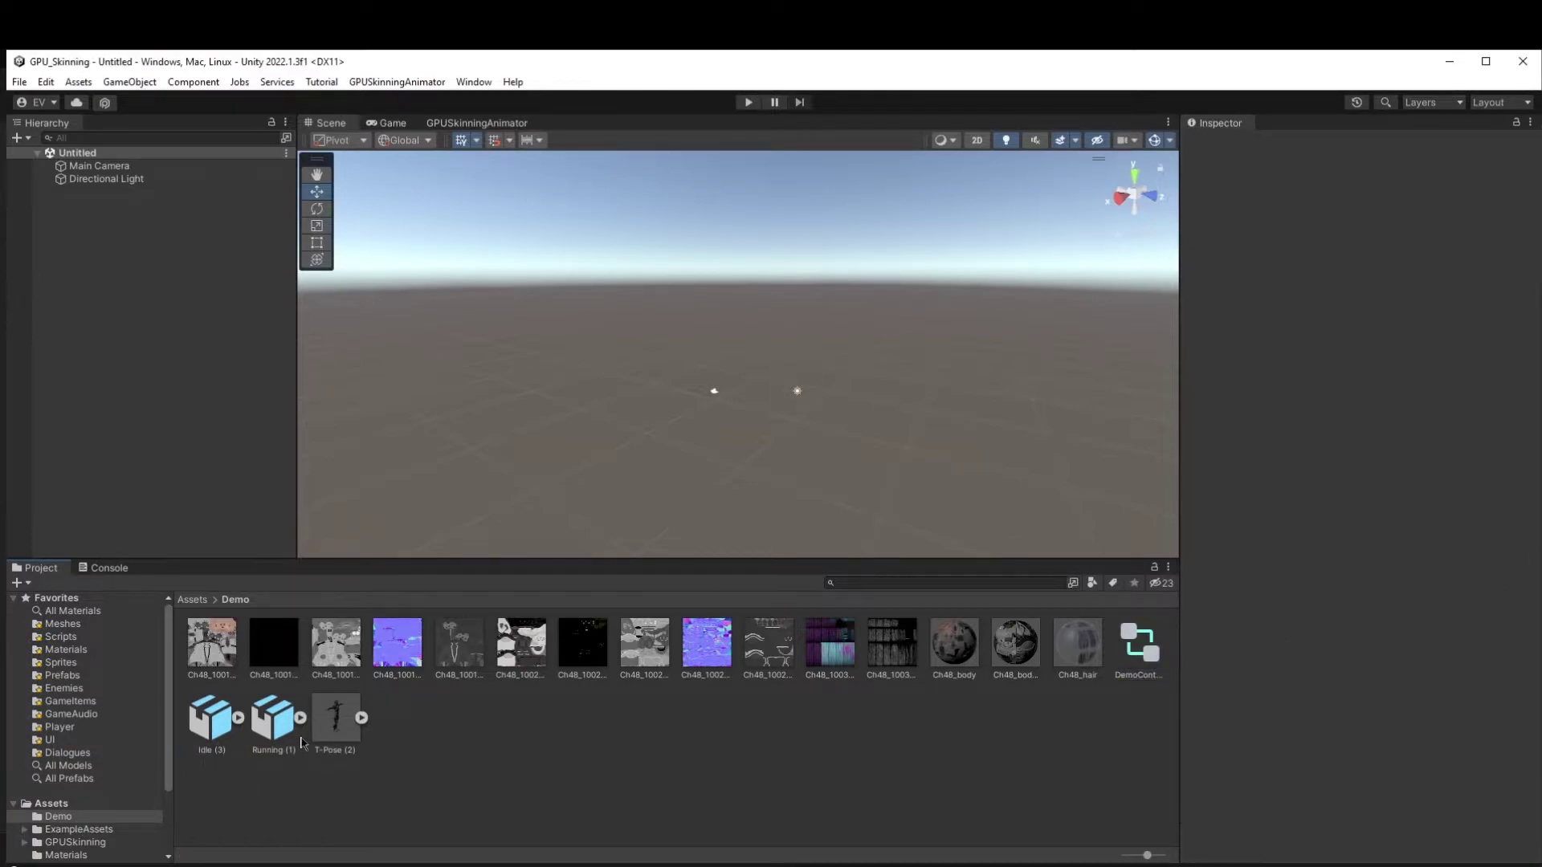
Set Idle (3)'s rig to Copy From Other Avatar with T-Pose (2)Avatar as source, changing its Animation Type to Humanoid.
{"action": "left_click", "coordinate": [211, 718]}
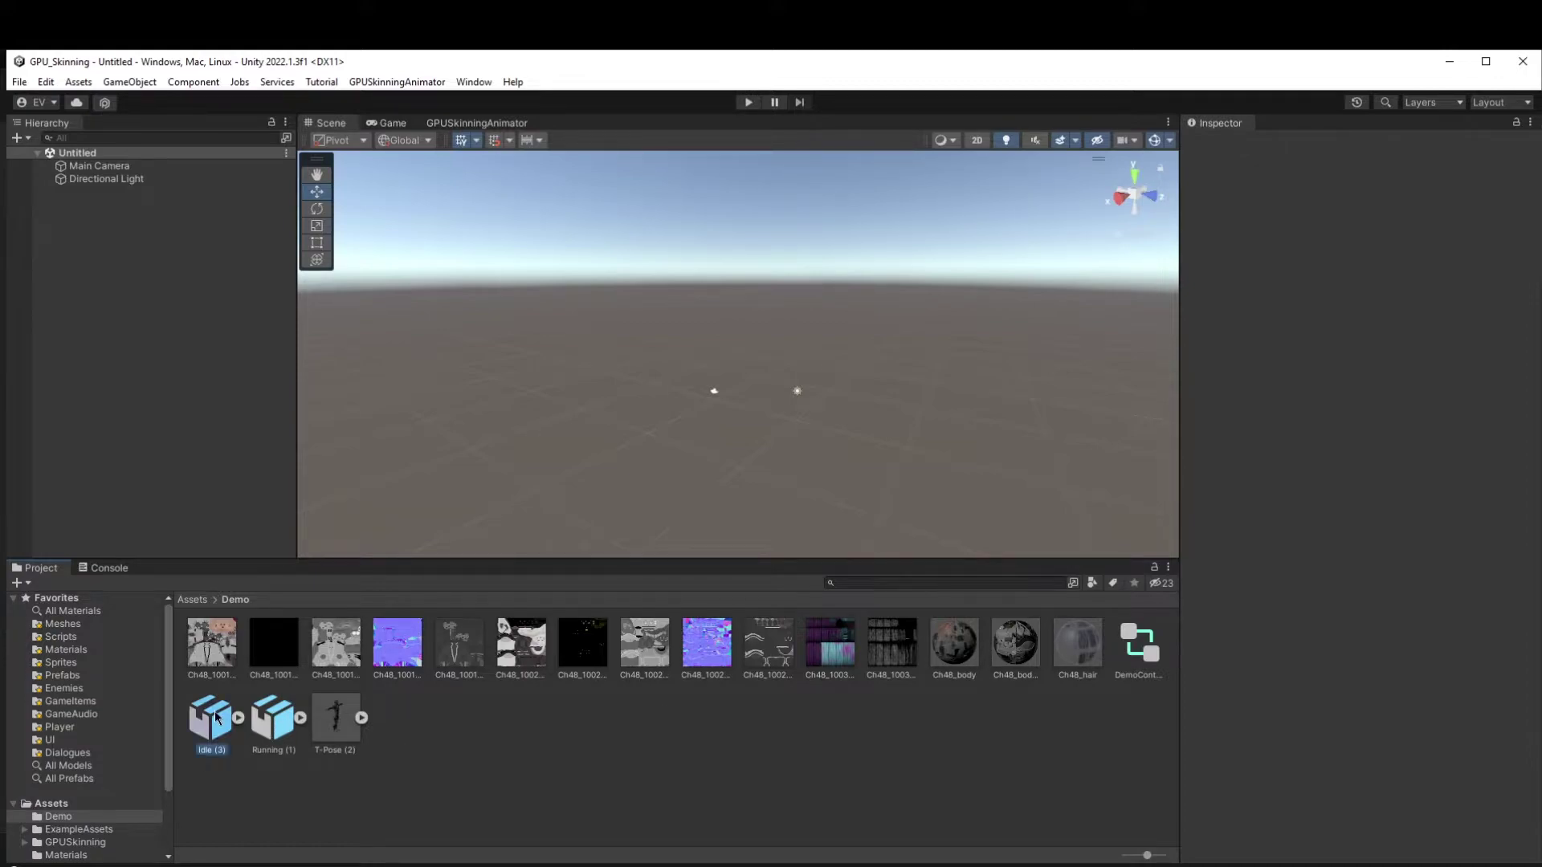
{"action": "left_click_drag", "start_coordinate": [1338, 356], "coordinate": [1338, 622]}
{"action": "left_click", "coordinate": [1369, 187]}
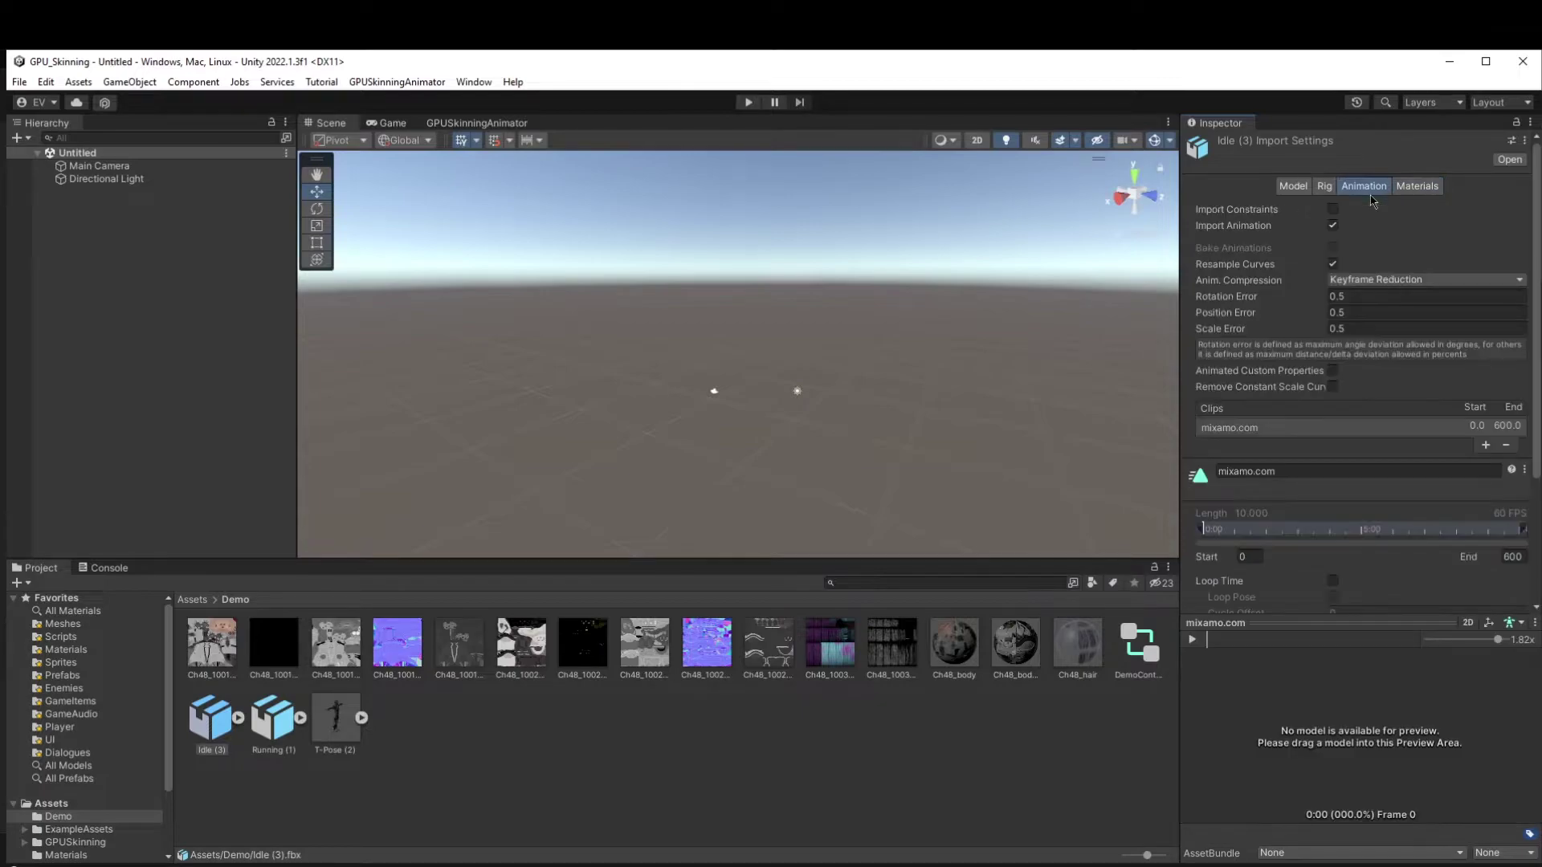
{"action": "left_click", "coordinate": [1324, 187]}
{"action": "left_click", "coordinate": [1372, 232]}
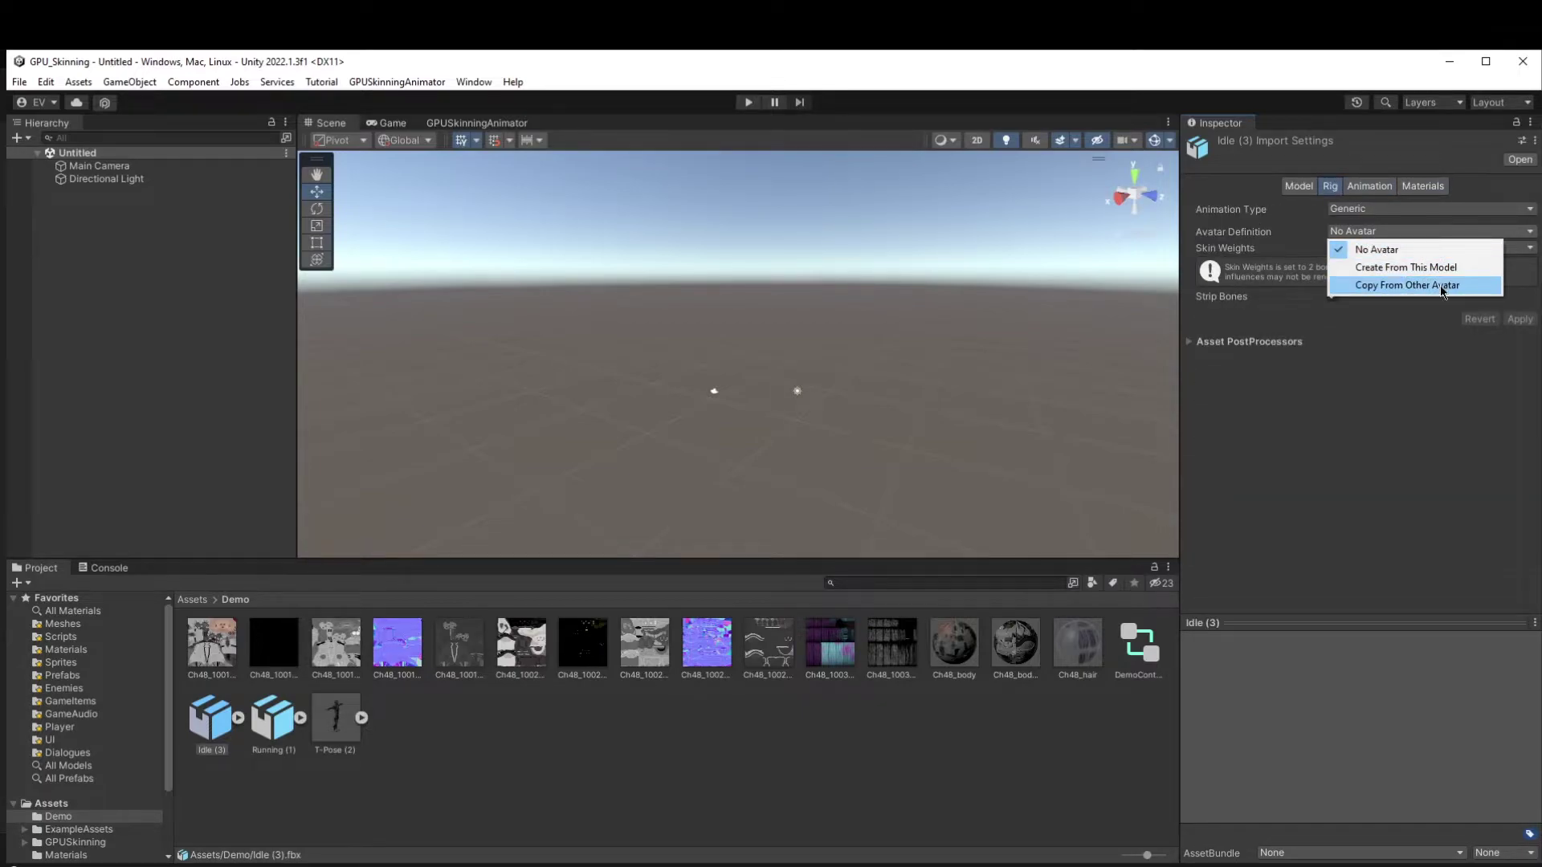
{"action": "left_click", "coordinate": [1444, 288]}
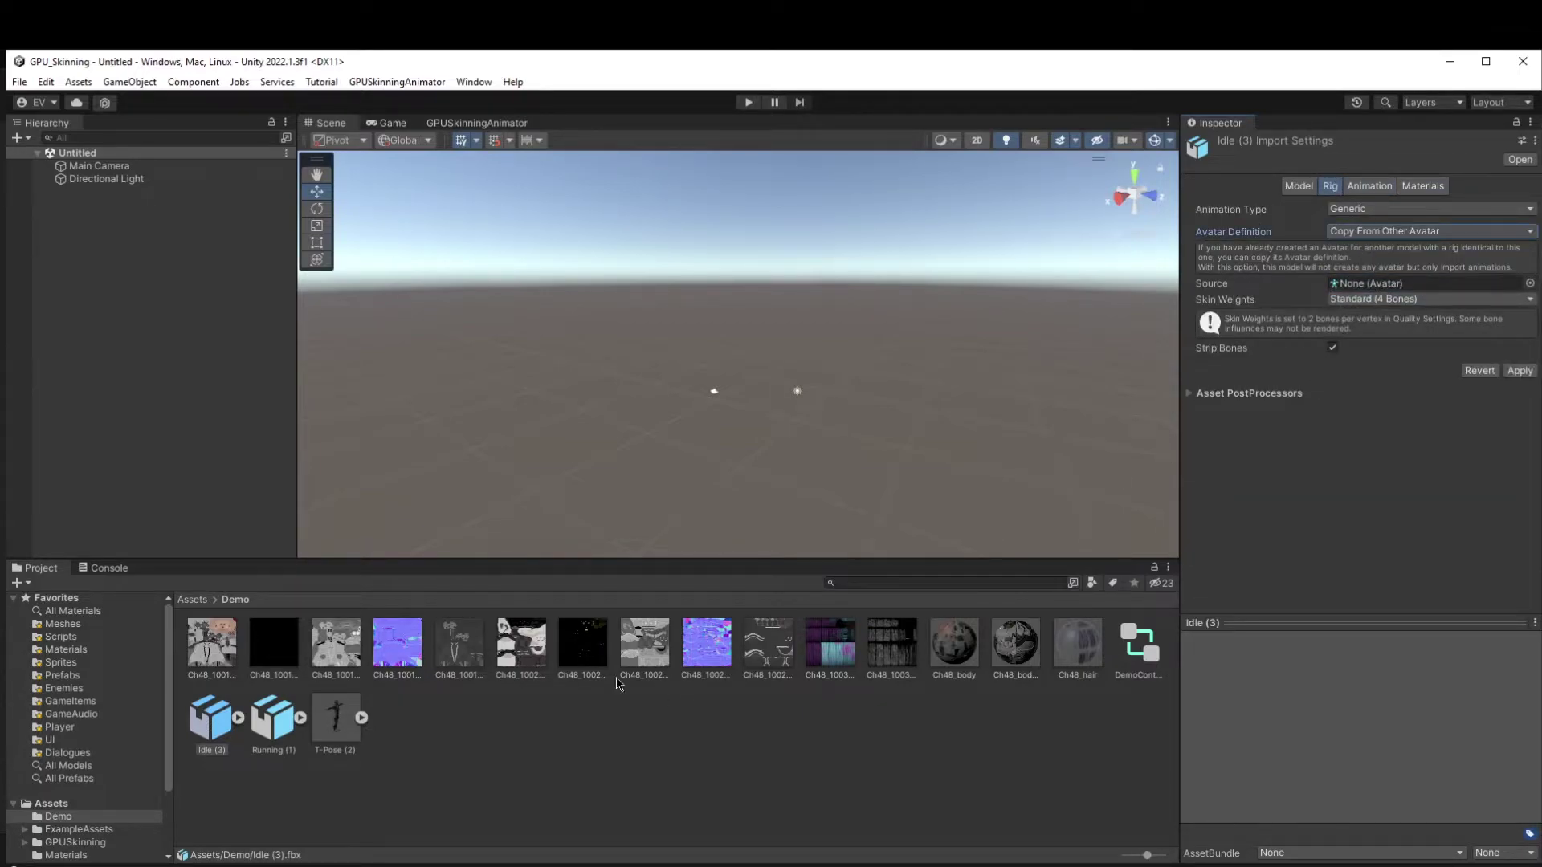
{"action": "left_click", "coordinate": [361, 717]}
{"action": "left_click_drag", "start_coordinate": [768, 718], "coordinate": [1419, 285]}
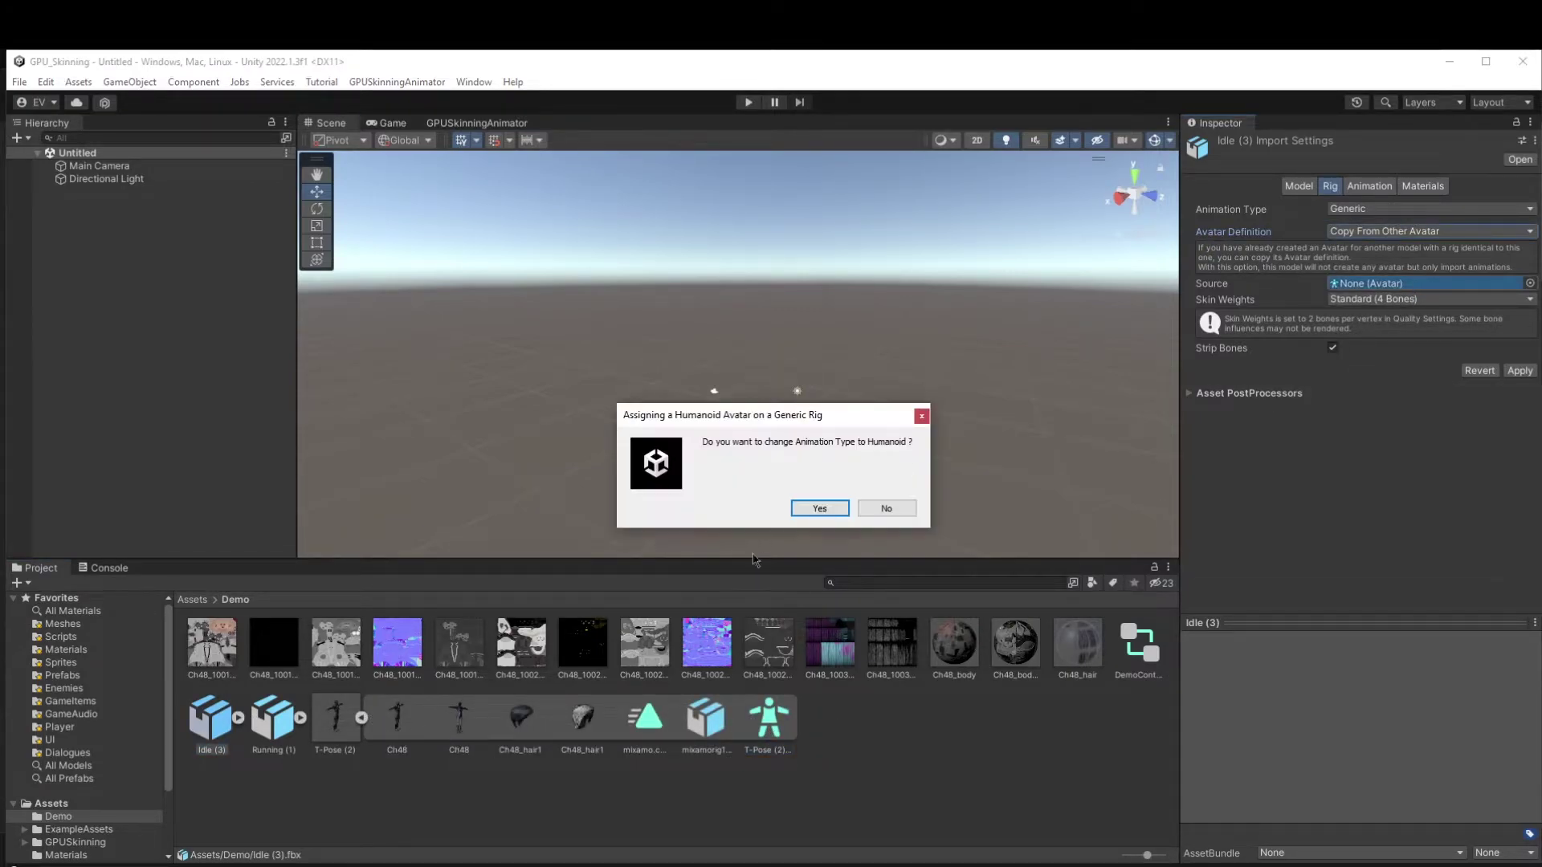
{"action": "left_click", "coordinate": [807, 512]}
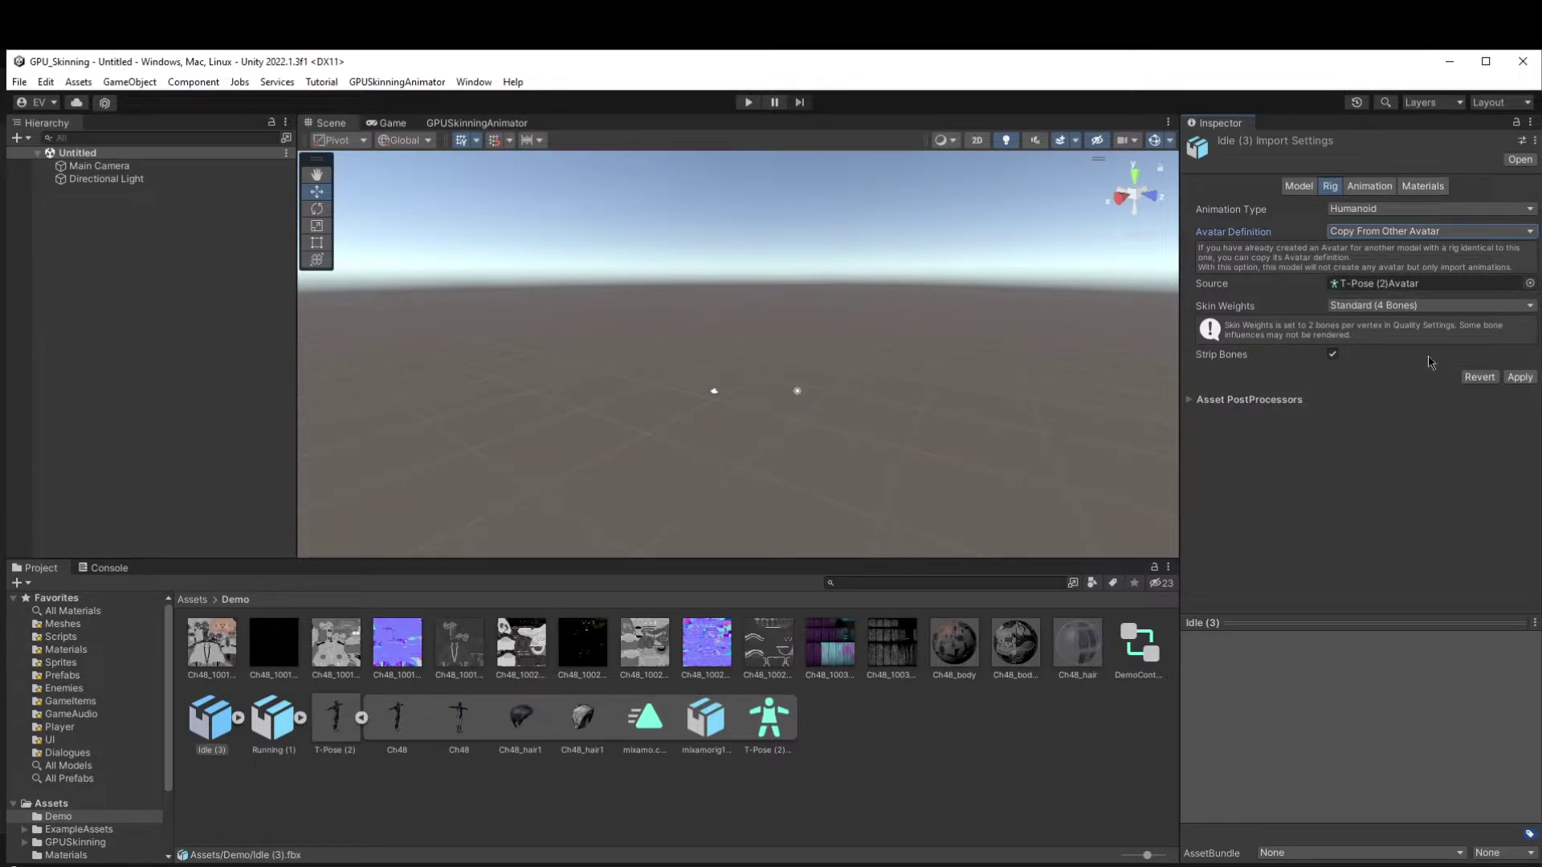
Add an animation clip named Idle to Idle (3), remove its mixamo.com clip, apply the import settings, and inspect the new clip.
{"action": "left_click", "coordinate": [1362, 187]}
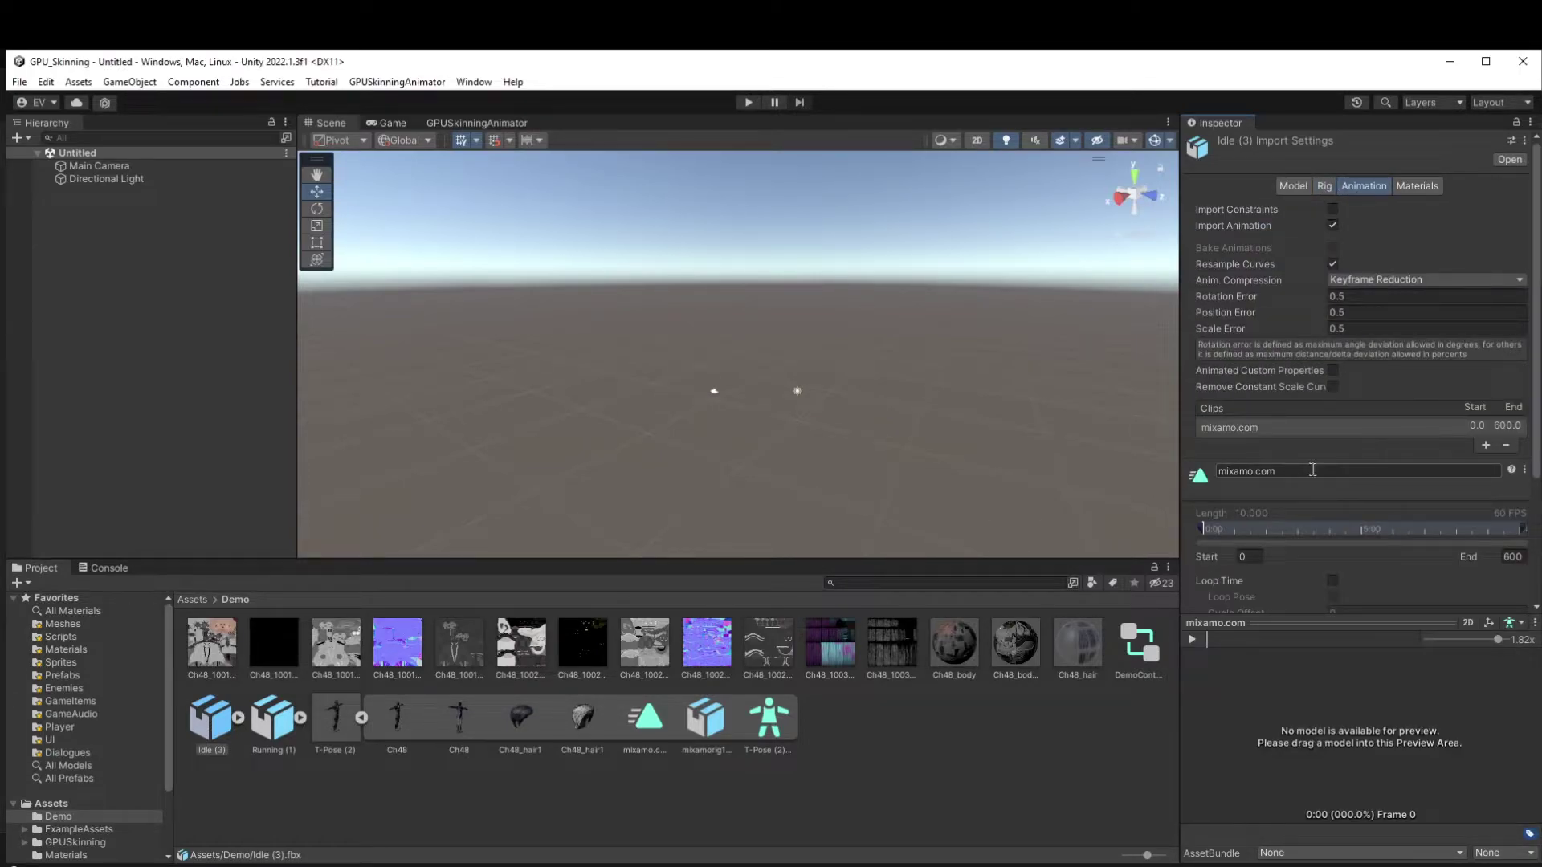
{"action": "scroll", "coordinate": [1405, 487], "scroll_direction": "down", "scroll_amount": 1}
{"action": "left_click", "coordinate": [1486, 401]}
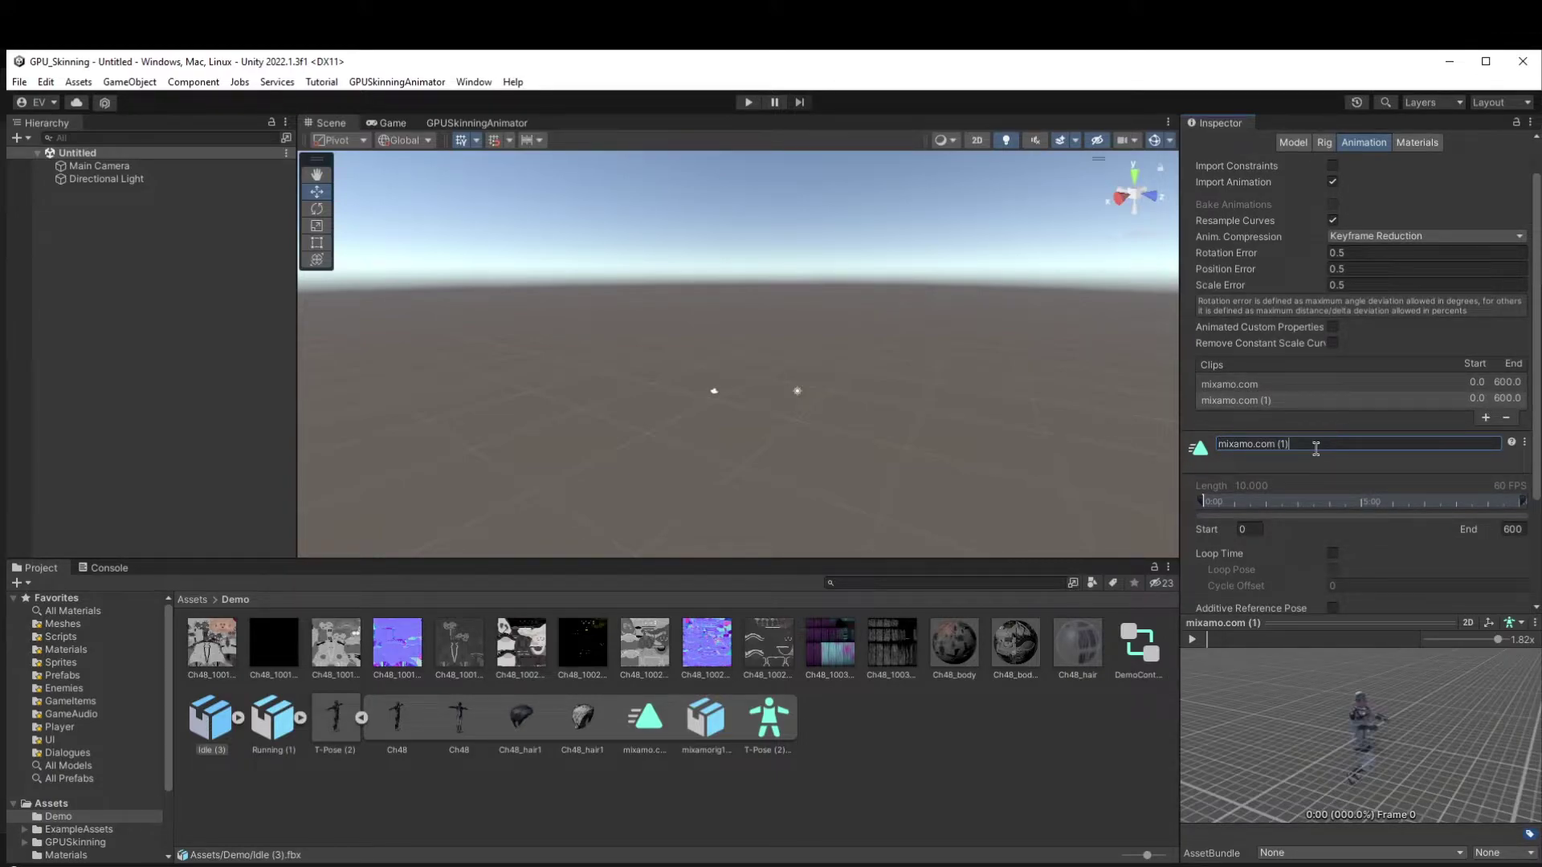
{"action": "scroll", "coordinate": [1351, 452], "scroll_direction": "up", "scroll_amount": 1}
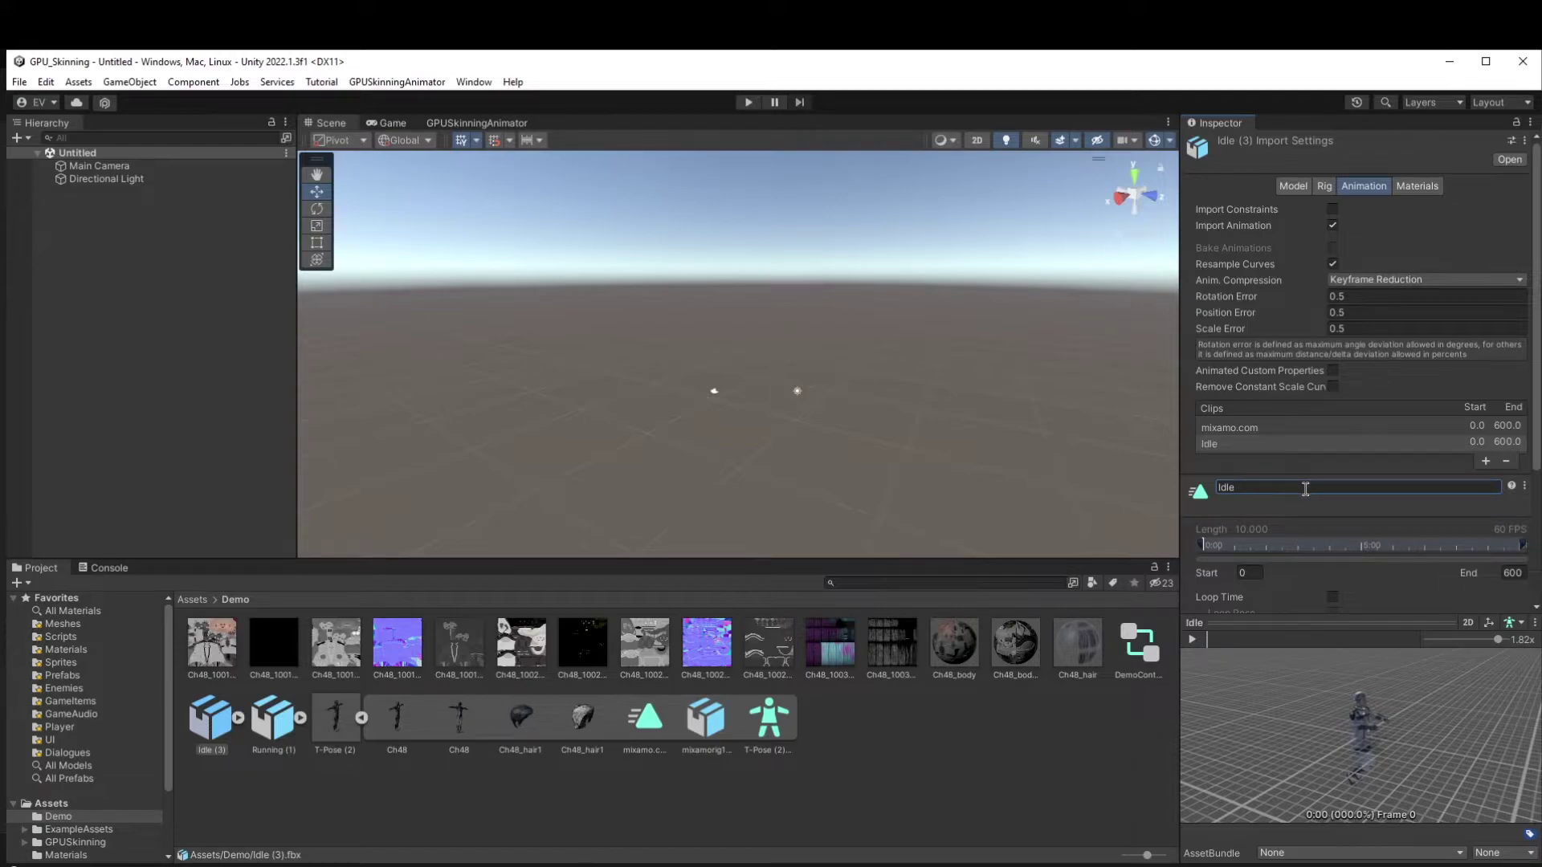
{"action": "left_click", "coordinate": [1429, 429]}
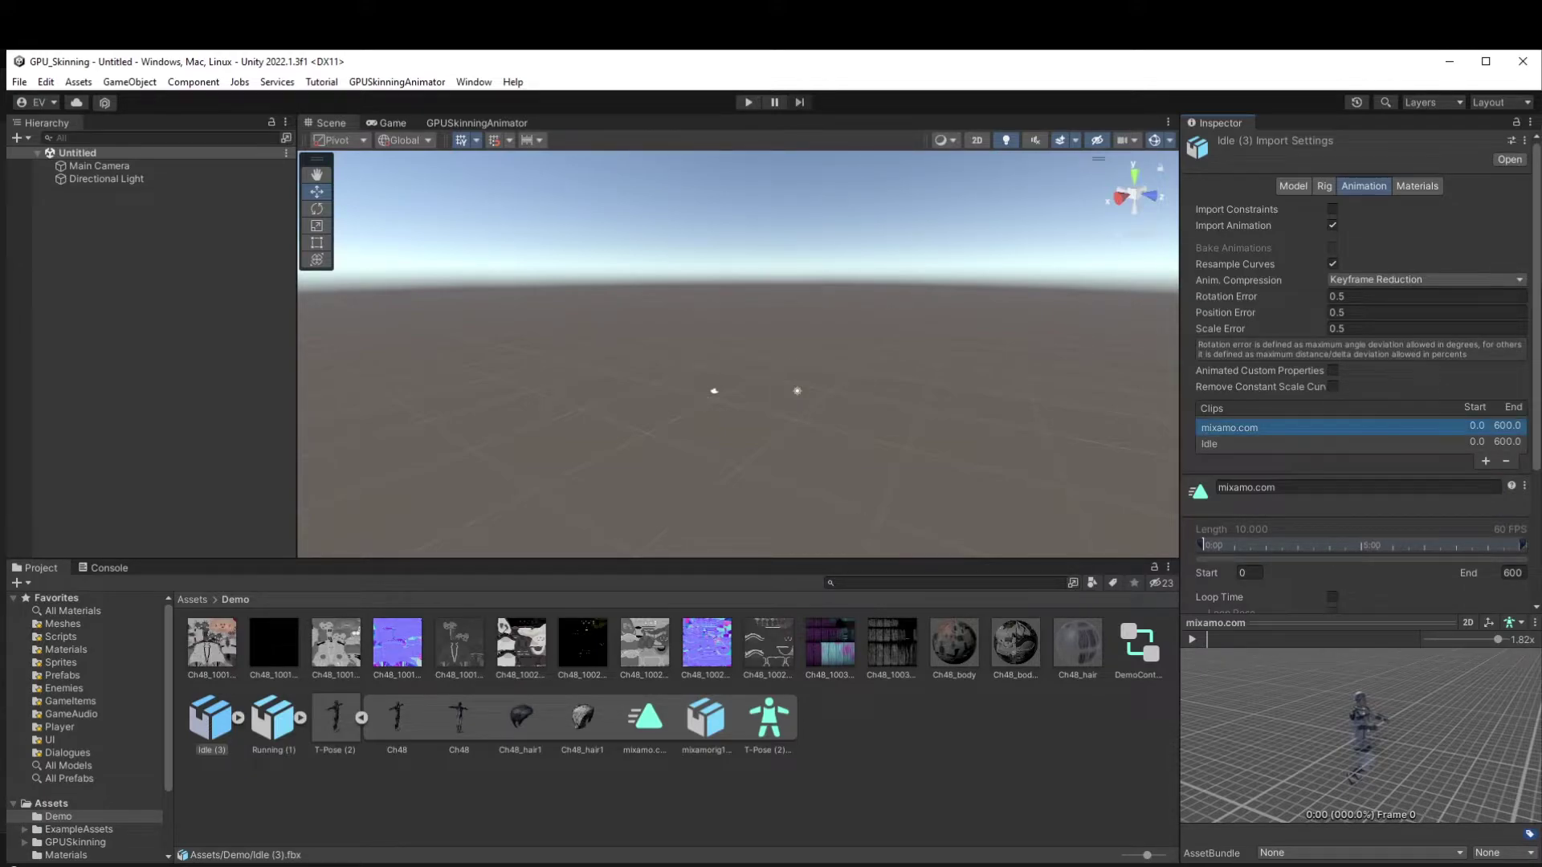
{"action": "left_click", "coordinate": [1509, 462]}
{"action": "scroll", "coordinate": [1507, 592], "scroll_direction": "down", "scroll_amount": 4}
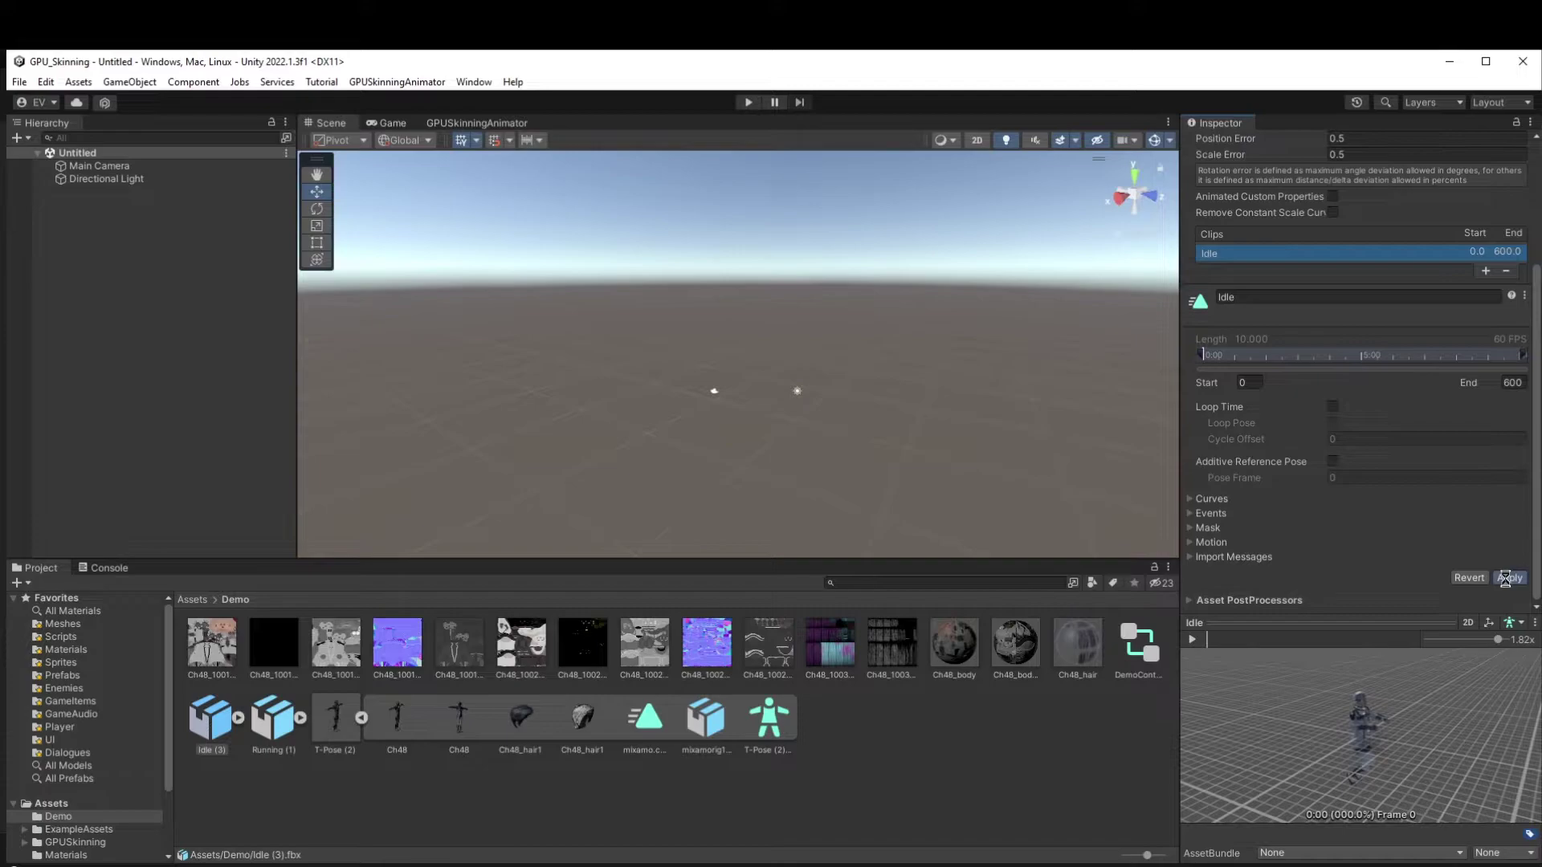
{"action": "left_click", "coordinate": [1507, 577]}
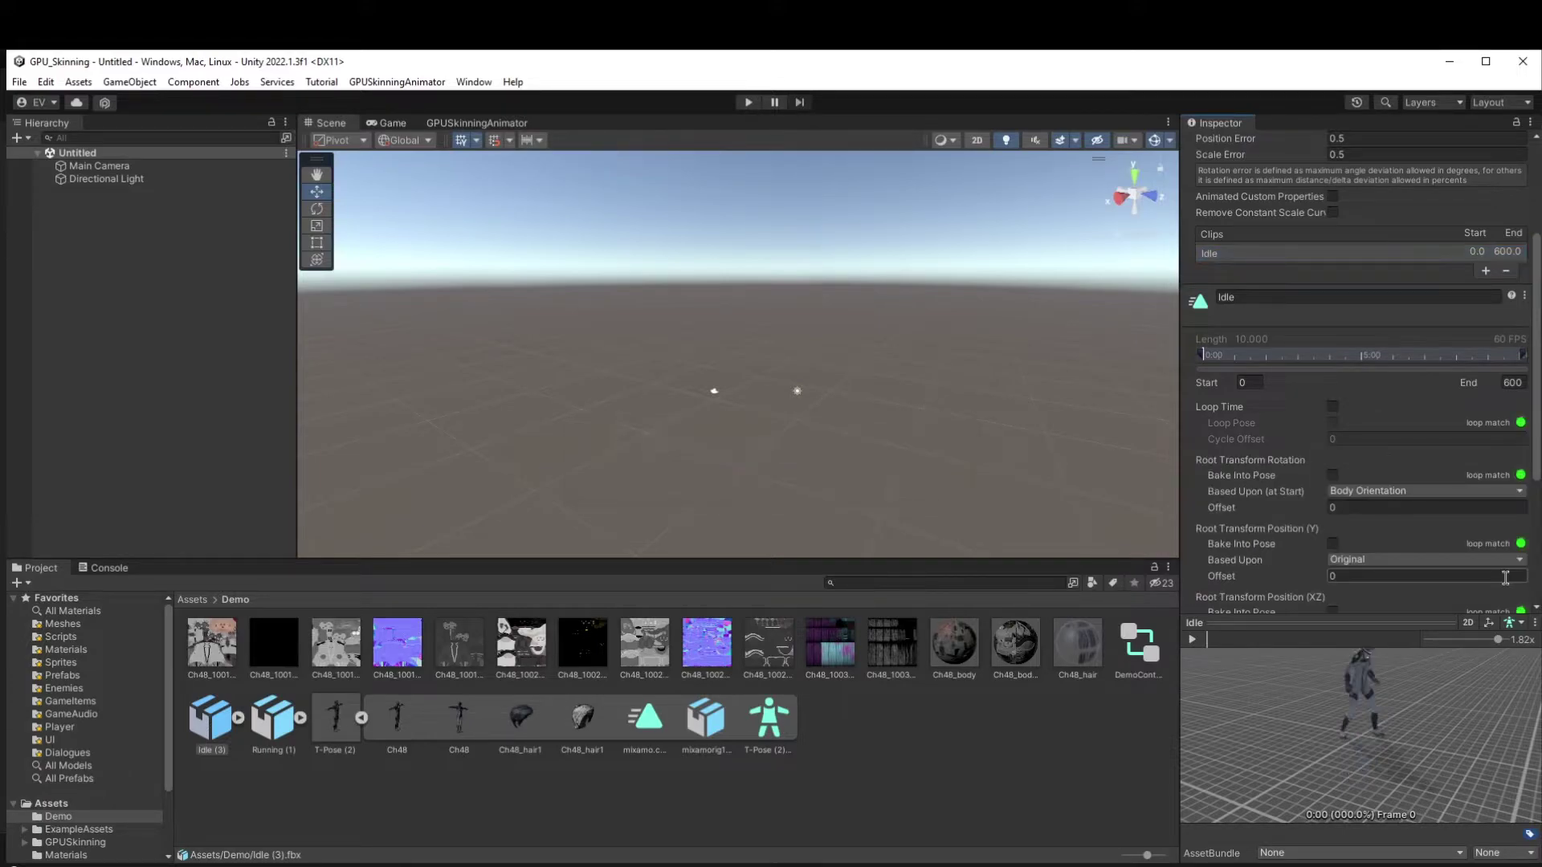
{"action": "left_click", "coordinate": [239, 718]}
{"action": "left_click", "coordinate": [271, 722]}
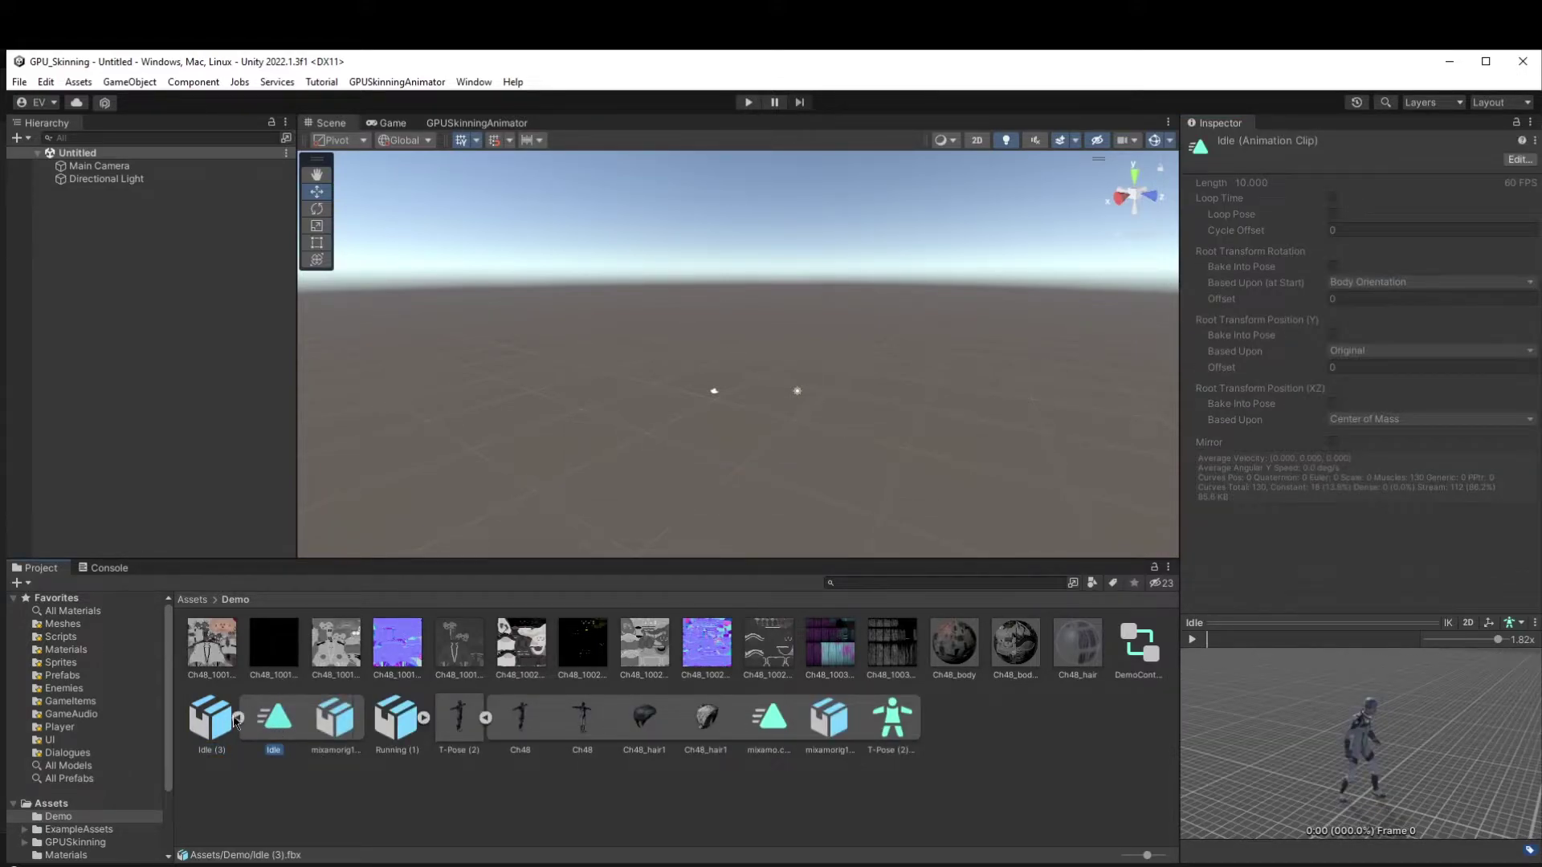
Set Running (1)'s rig to Copy From Other Avatar with T-Pose (2)Avatar as source, changing its Animation Type to Humanoid.
{"action": "left_click", "coordinate": [238, 719]}
{"action": "left_click", "coordinate": [360, 718]}
{"action": "left_click", "coordinate": [299, 718]}
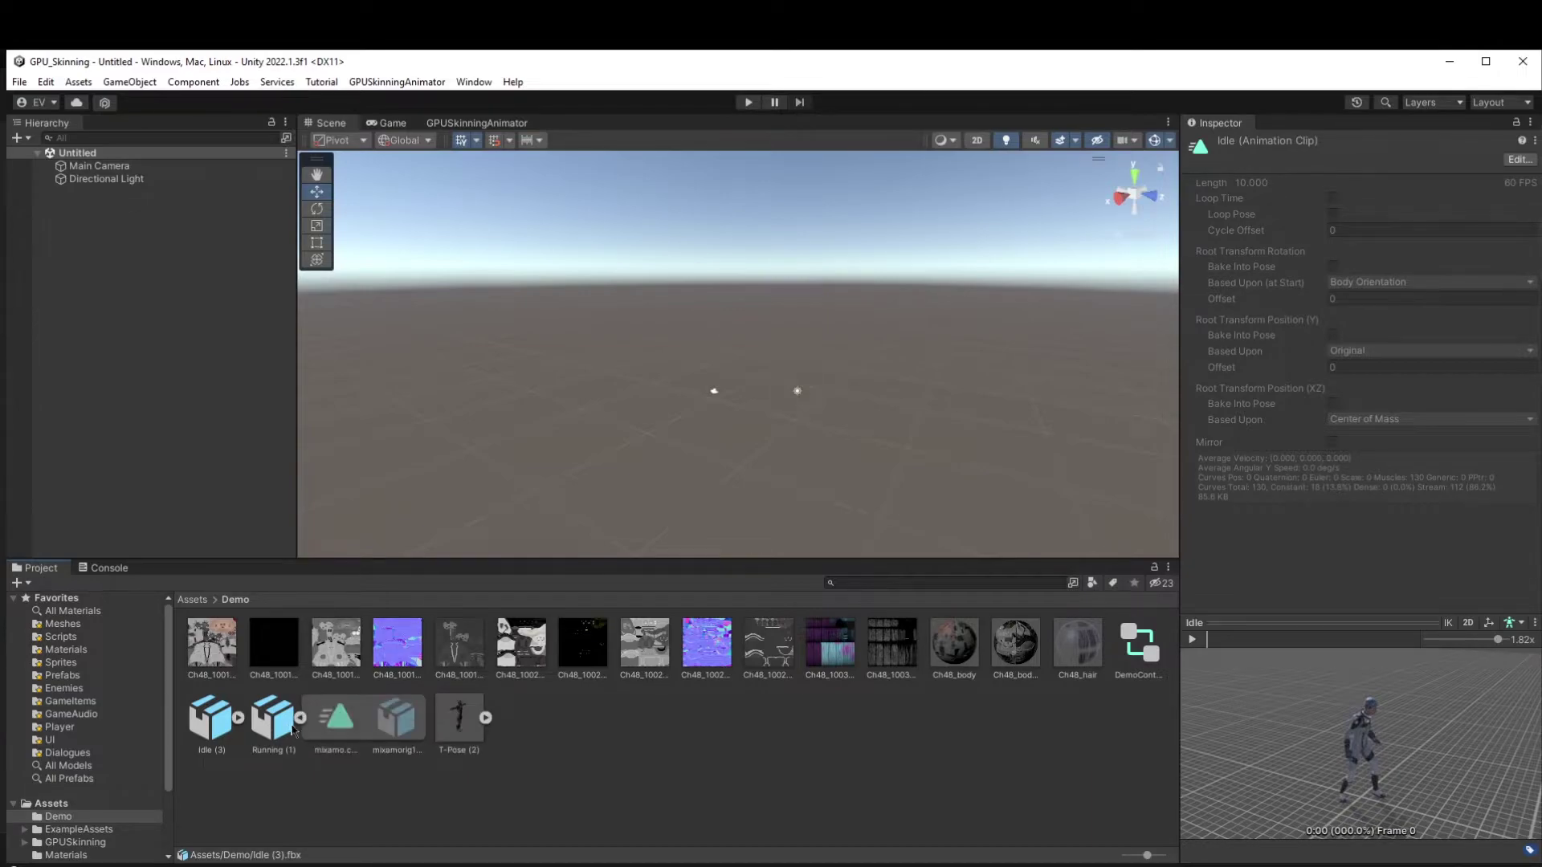
{"action": "left_click", "coordinate": [273, 719]}
{"action": "left_click", "coordinate": [1325, 187]}
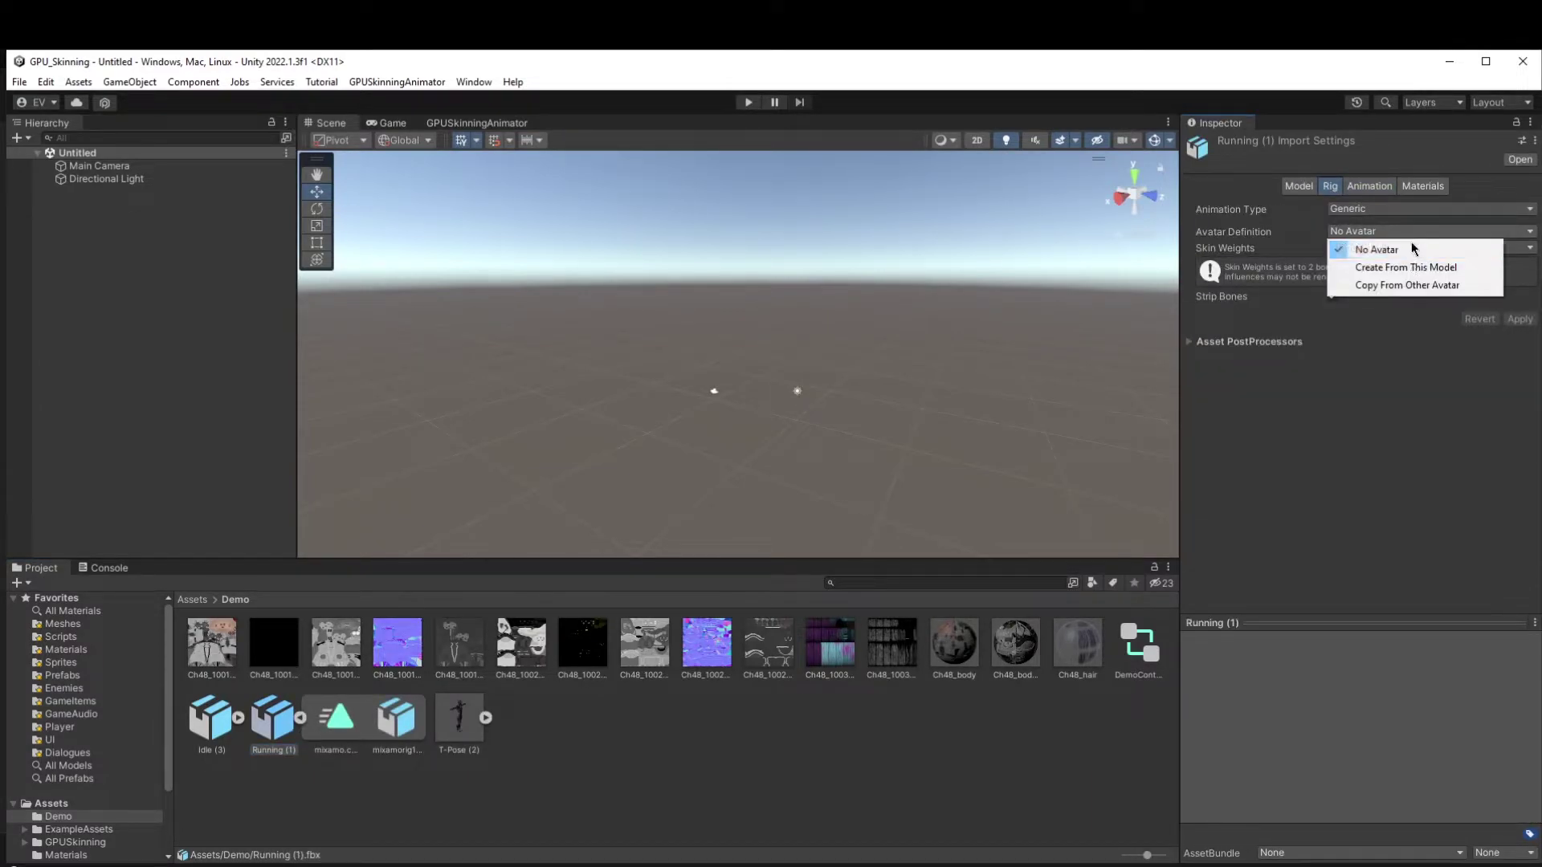
{"action": "left_click", "coordinate": [1421, 285]}
{"action": "left_click", "coordinate": [485, 717]}
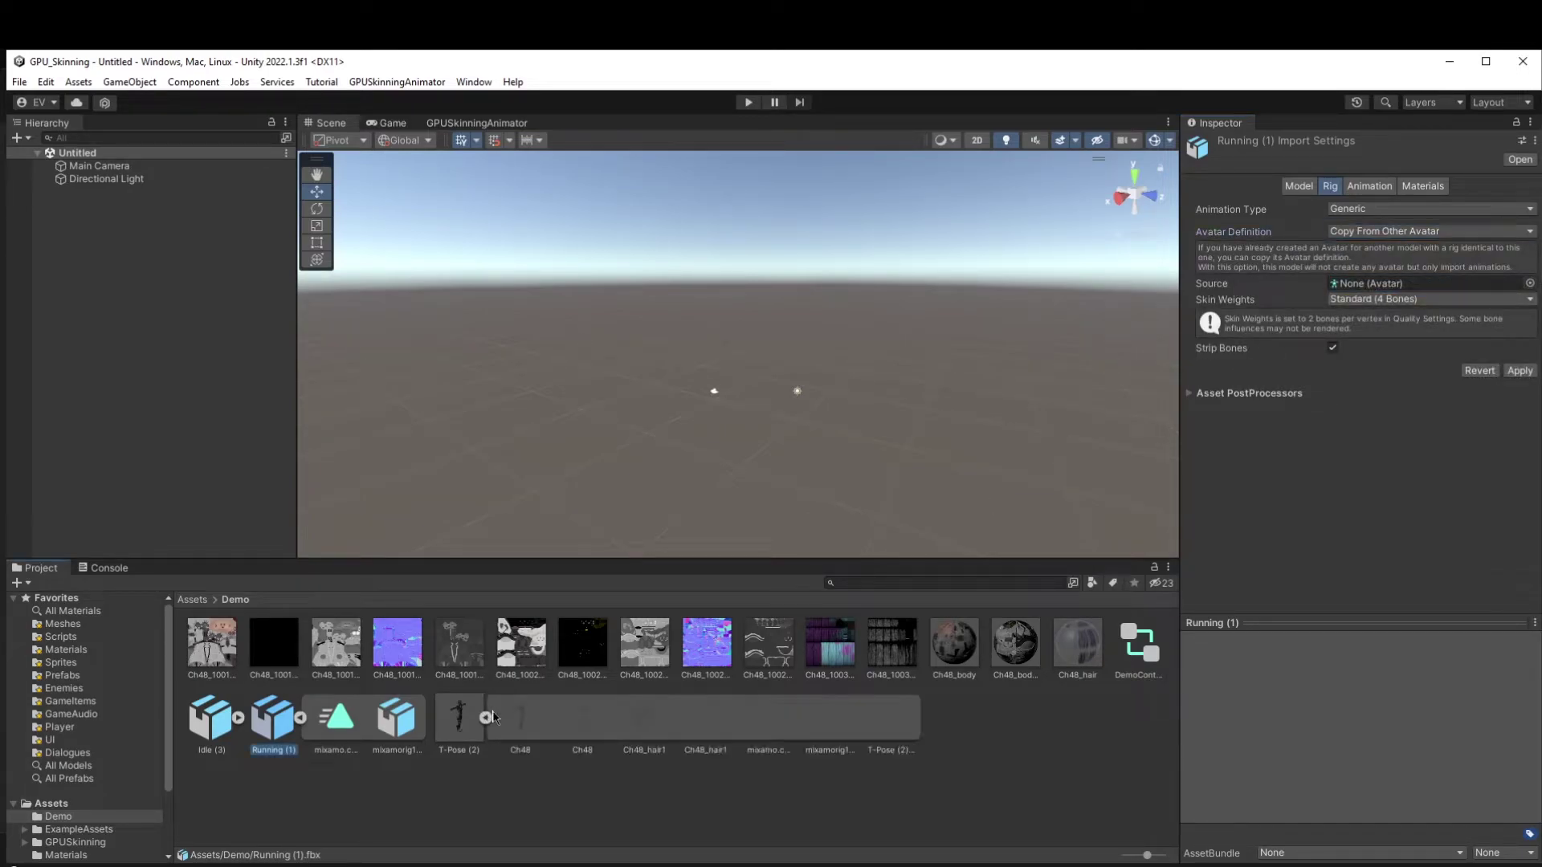
{"action": "left_click_drag", "start_coordinate": [892, 717], "coordinate": [1362, 289]}
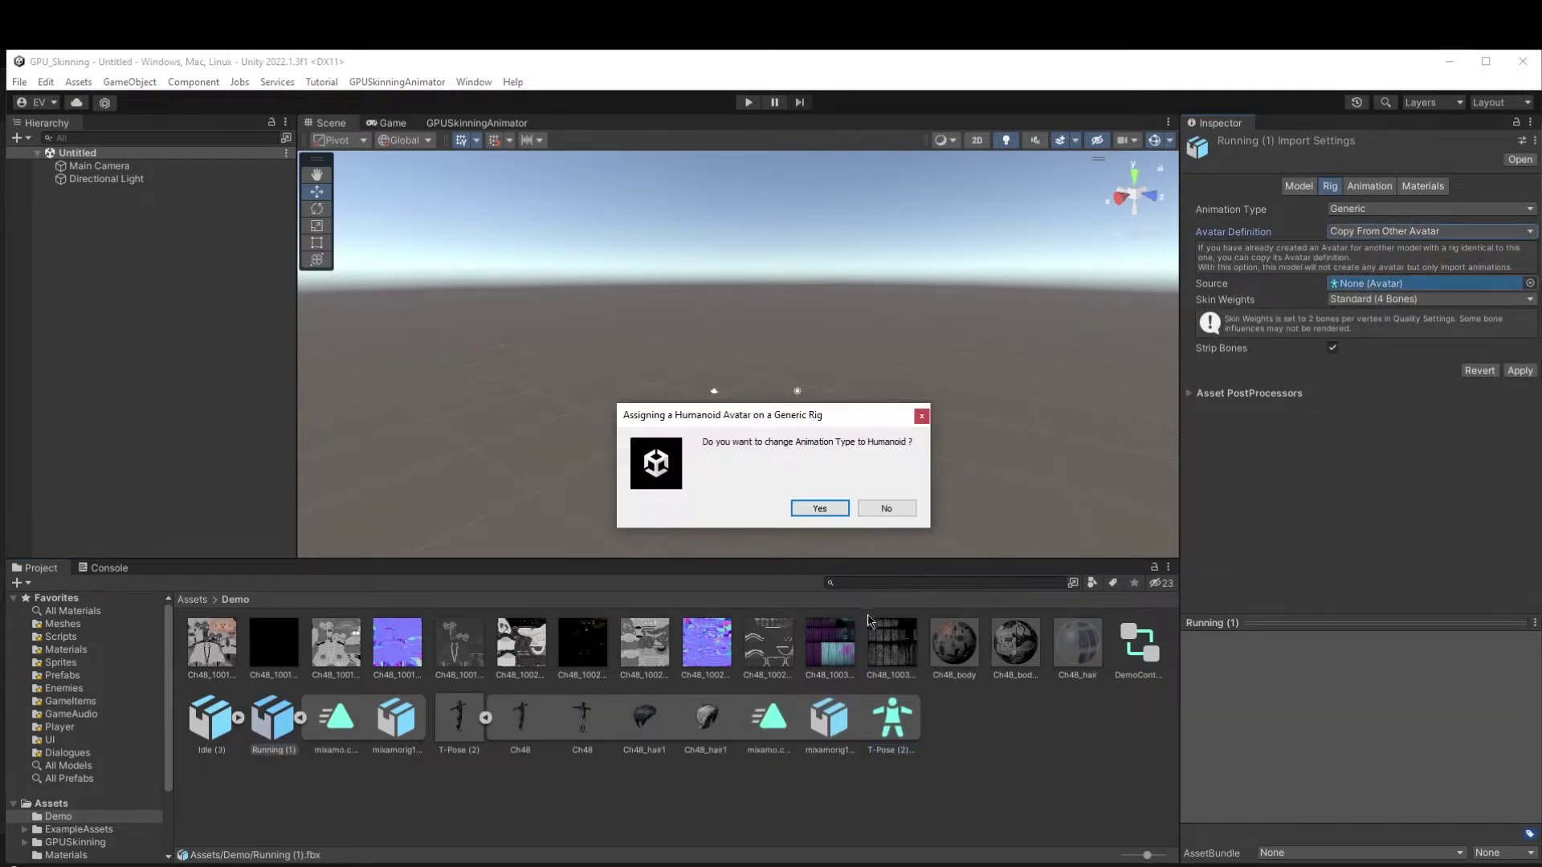
{"action": "left_click", "coordinate": [835, 513]}
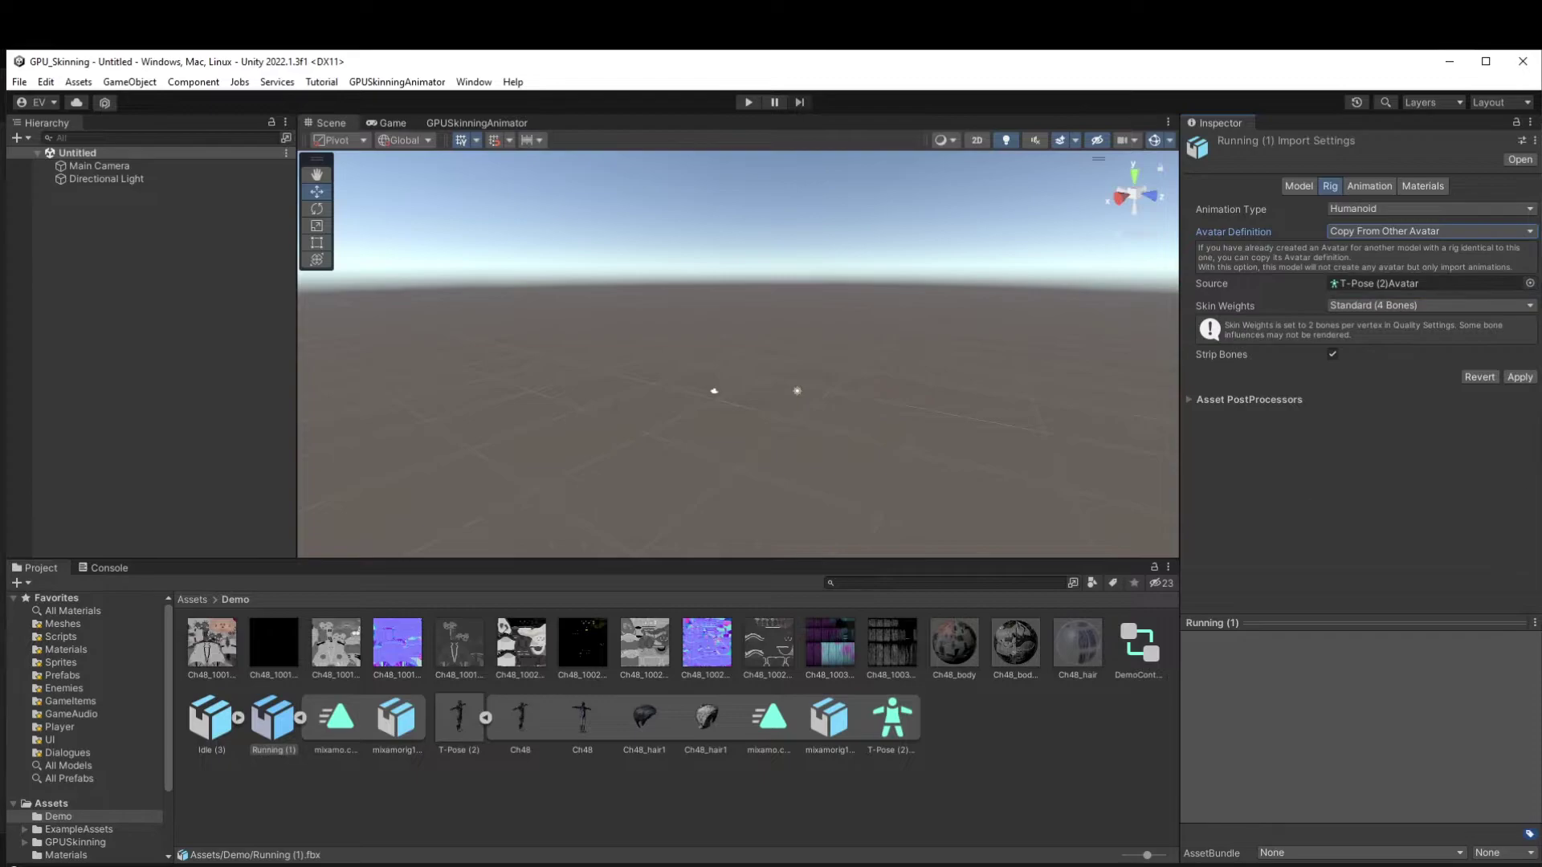
Add an animation clip named Running to Running (1), remove its mixamo.com clip, and apply the import settings.
{"action": "left_click", "coordinate": [1387, 188]}
{"action": "scroll", "coordinate": [1440, 397], "scroll_direction": "down", "scroll_amount": 1}
{"action": "left_click", "coordinate": [1485, 401]}
{"action": "left_click", "coordinate": [1311, 443]}
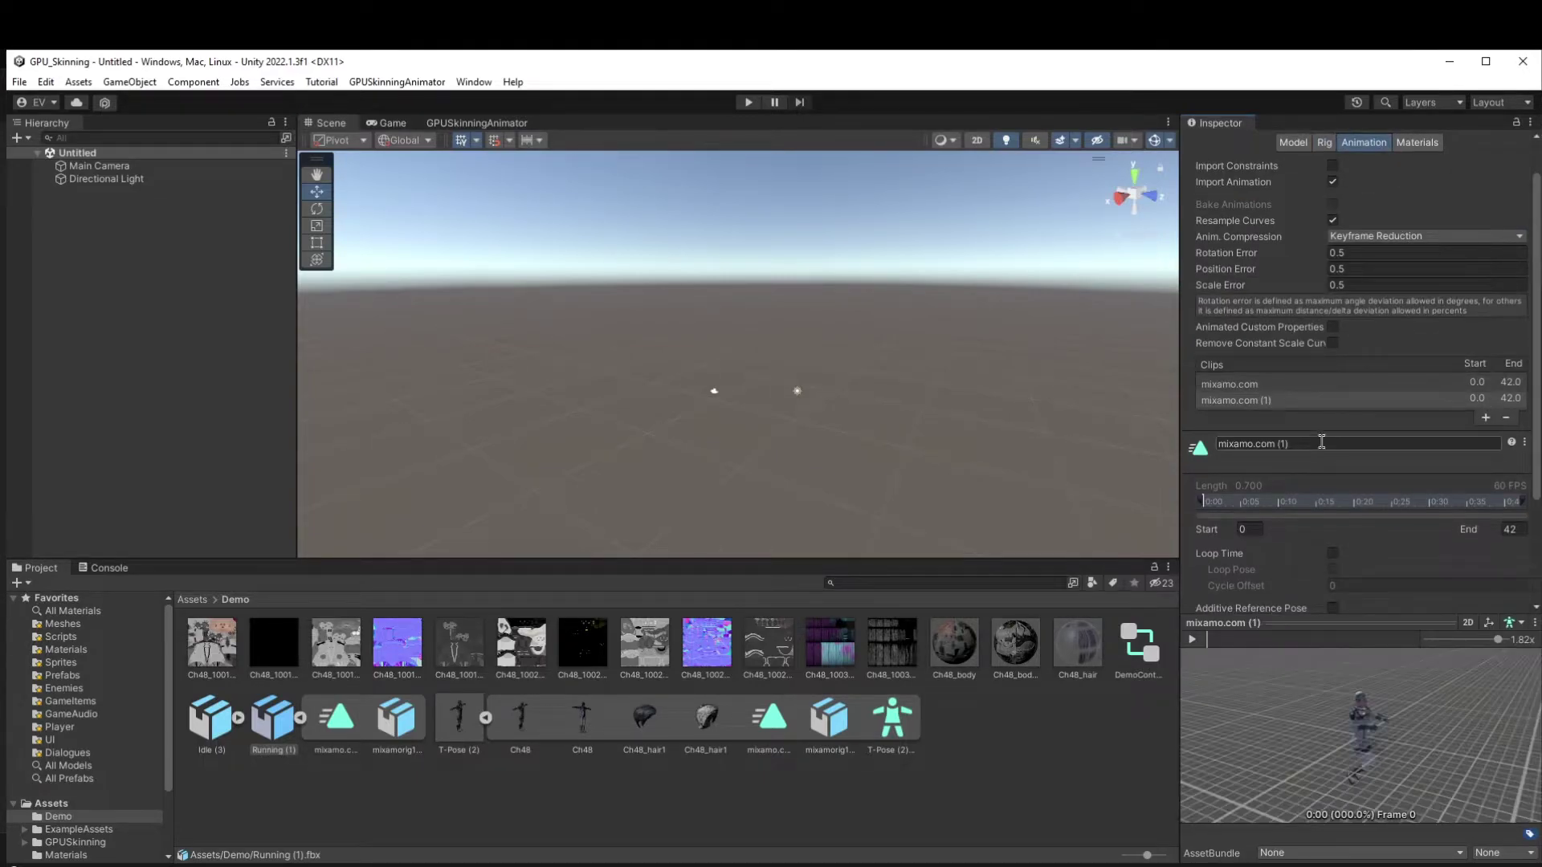
{"action": "type", "text": "Running"}
{"action": "left_click", "coordinate": [1304, 389]}
{"action": "left_click", "coordinate": [1508, 418]}
{"action": "scroll", "coordinate": [1414, 410], "scroll_direction": "down", "scroll_amount": 3}
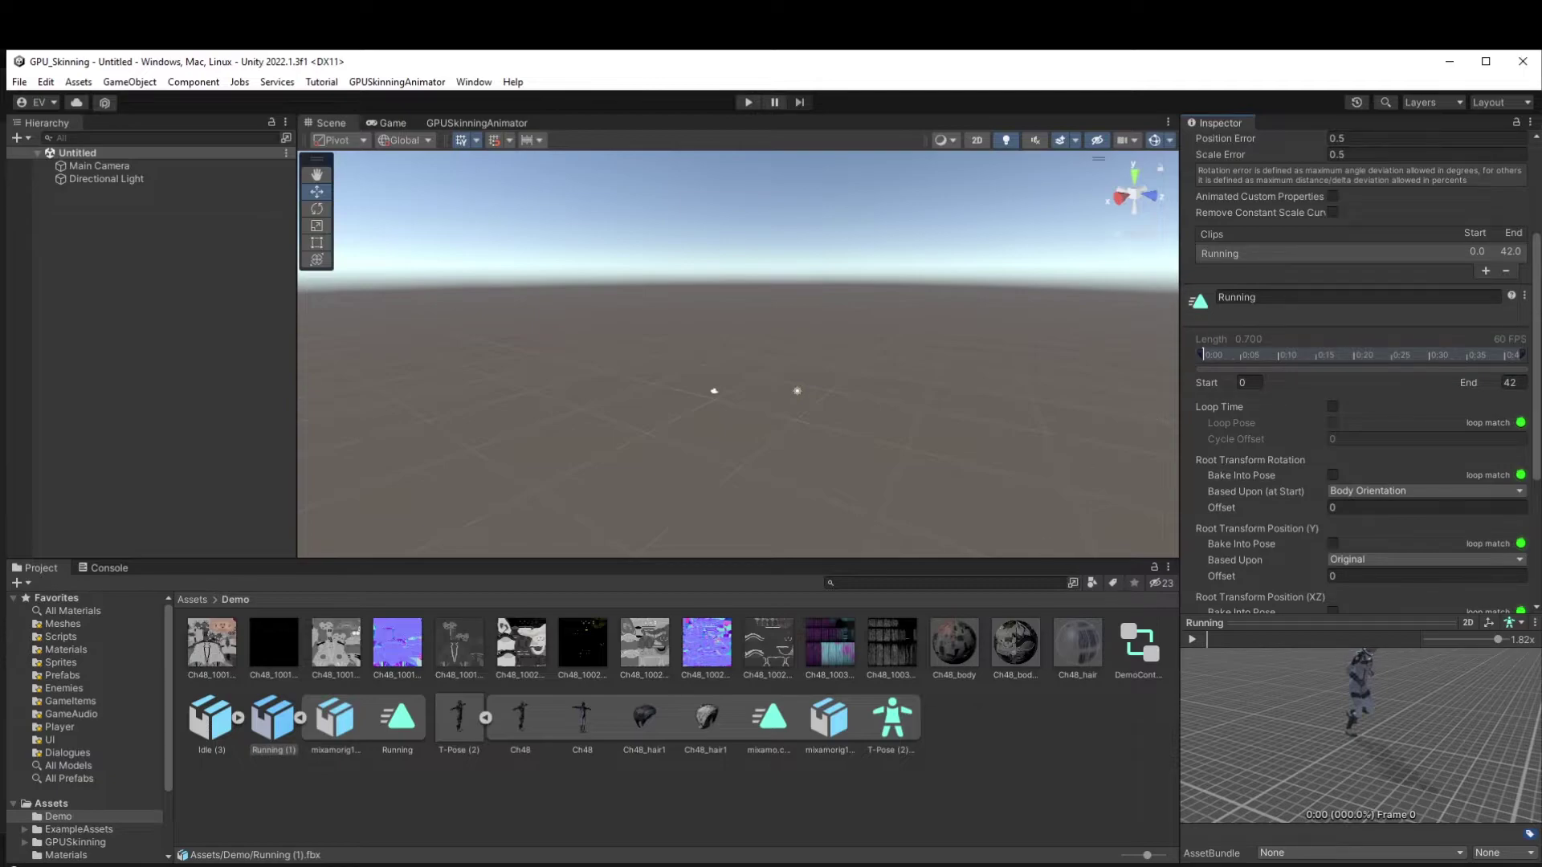
Open DemoController and add the Running and Idle clips as states on the Base Layer.
{"action": "left_click", "coordinate": [483, 719]}
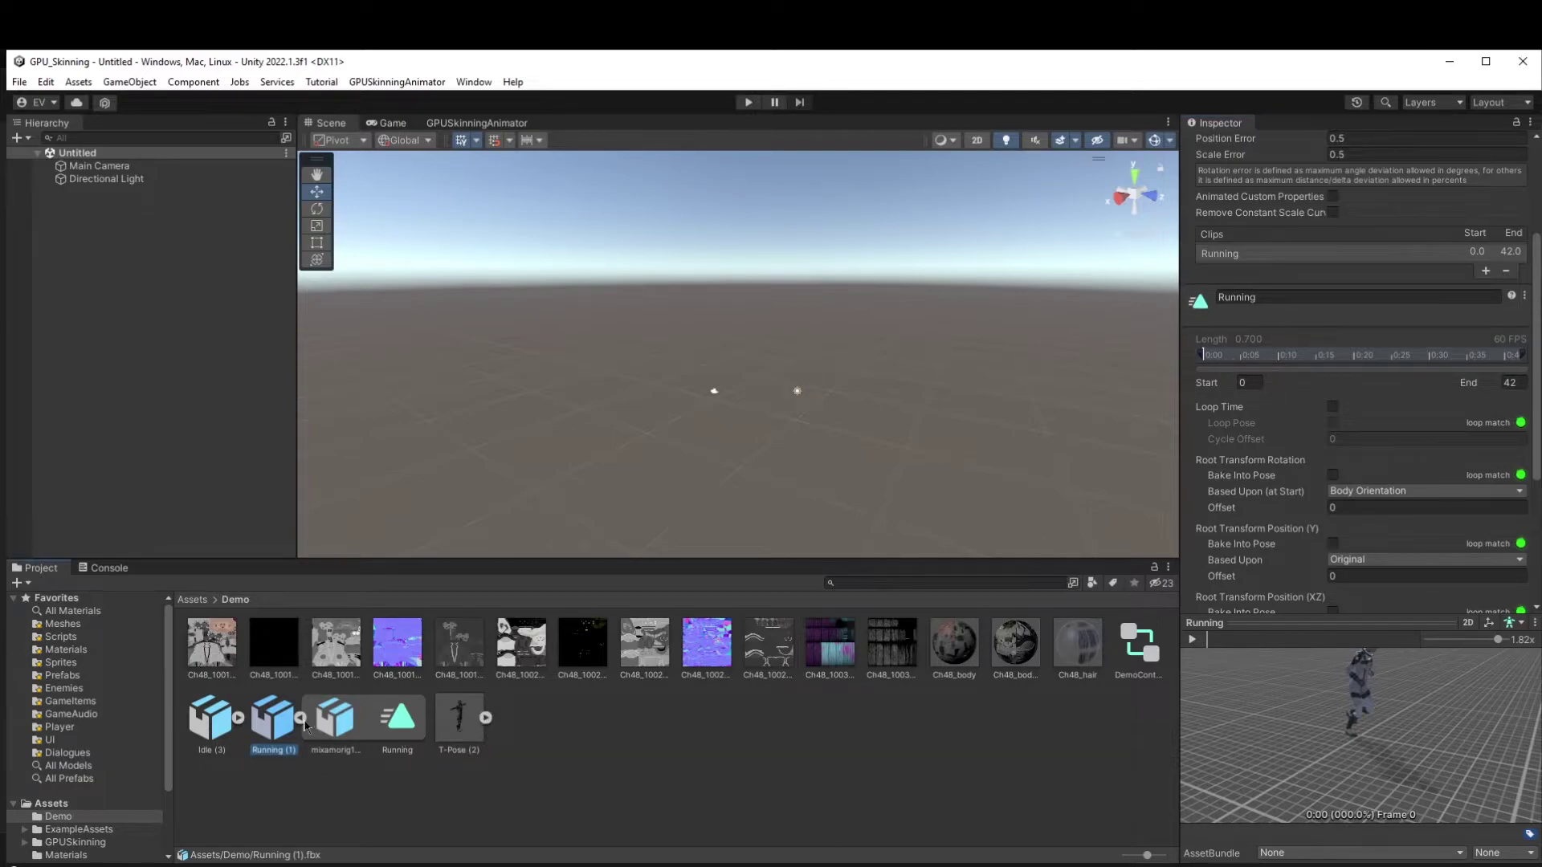
{"action": "left_click", "coordinate": [300, 718]}
{"action": "left_click", "coordinate": [889, 727]}
{"action": "left_click", "coordinate": [1142, 667]}
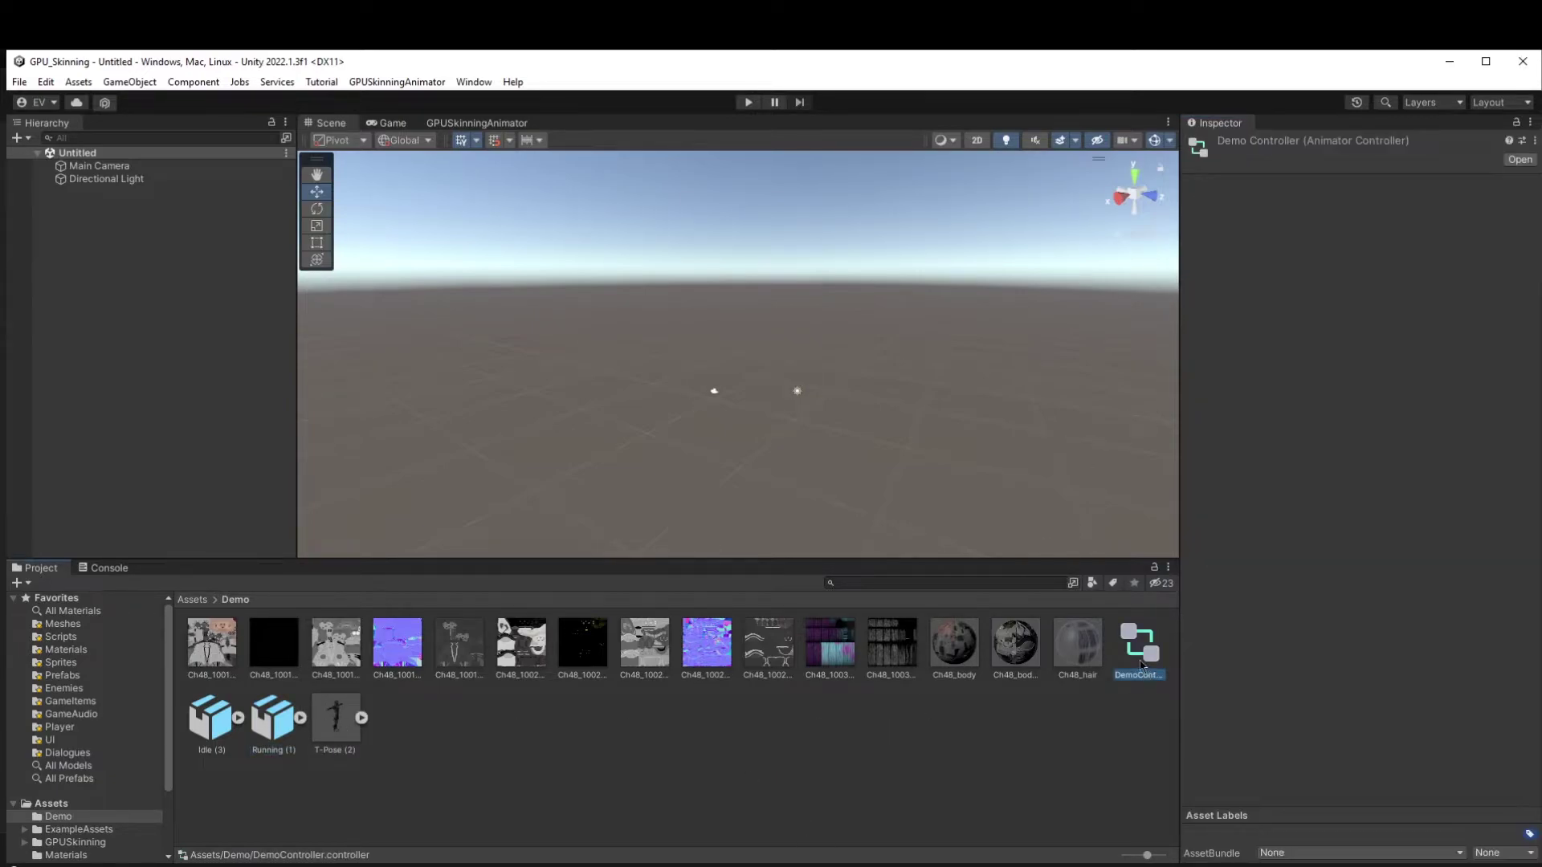
{"action": "double_click", "coordinate": [1141, 667]}
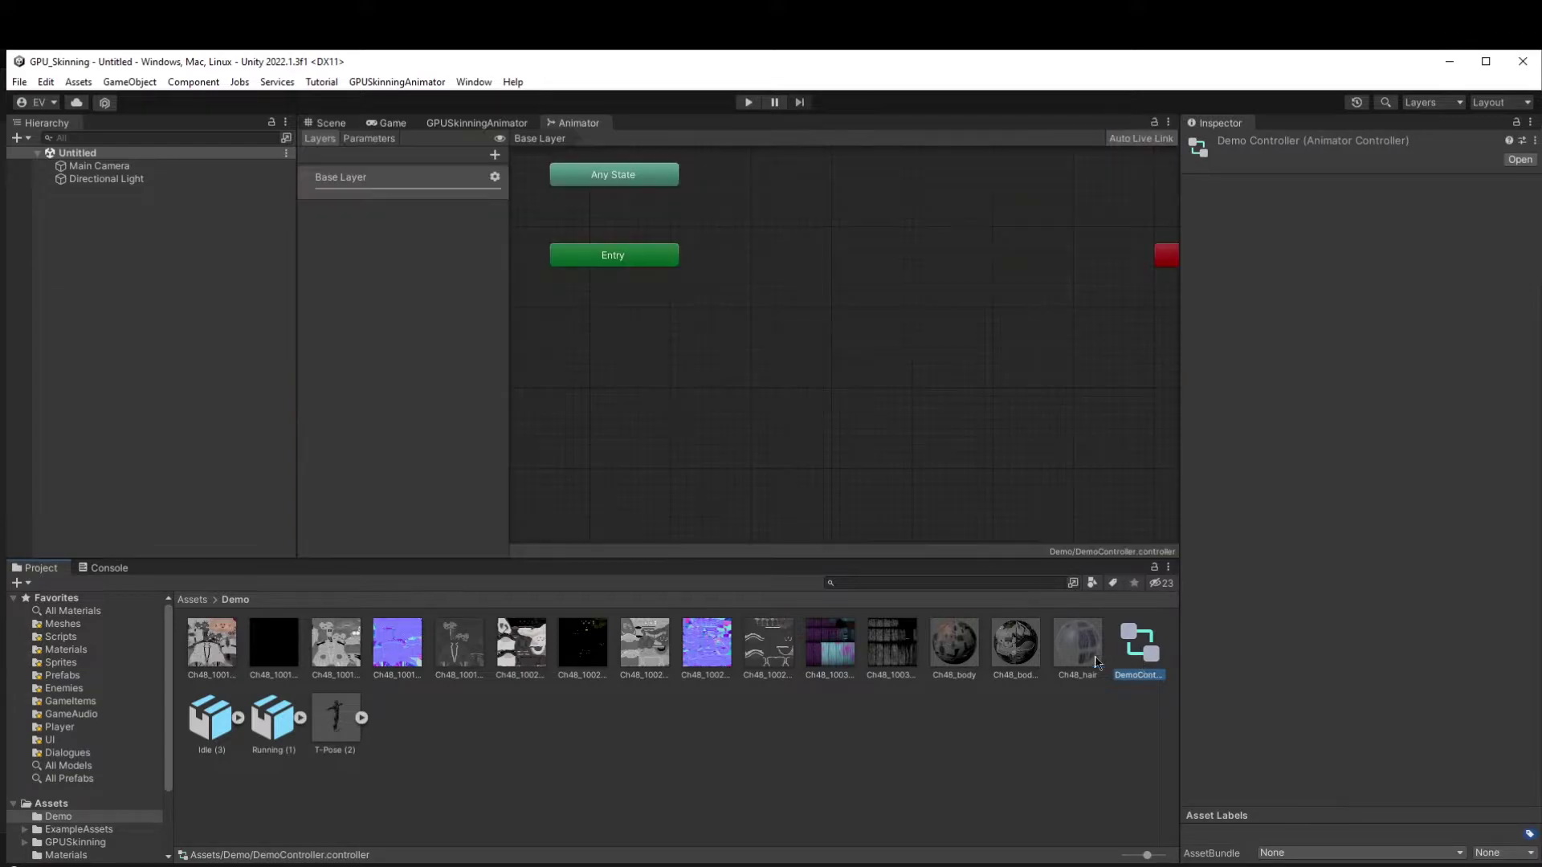
{"action": "left_click", "coordinate": [301, 718]}
{"action": "left_click_drag", "start_coordinate": [398, 717], "coordinate": [625, 490]}
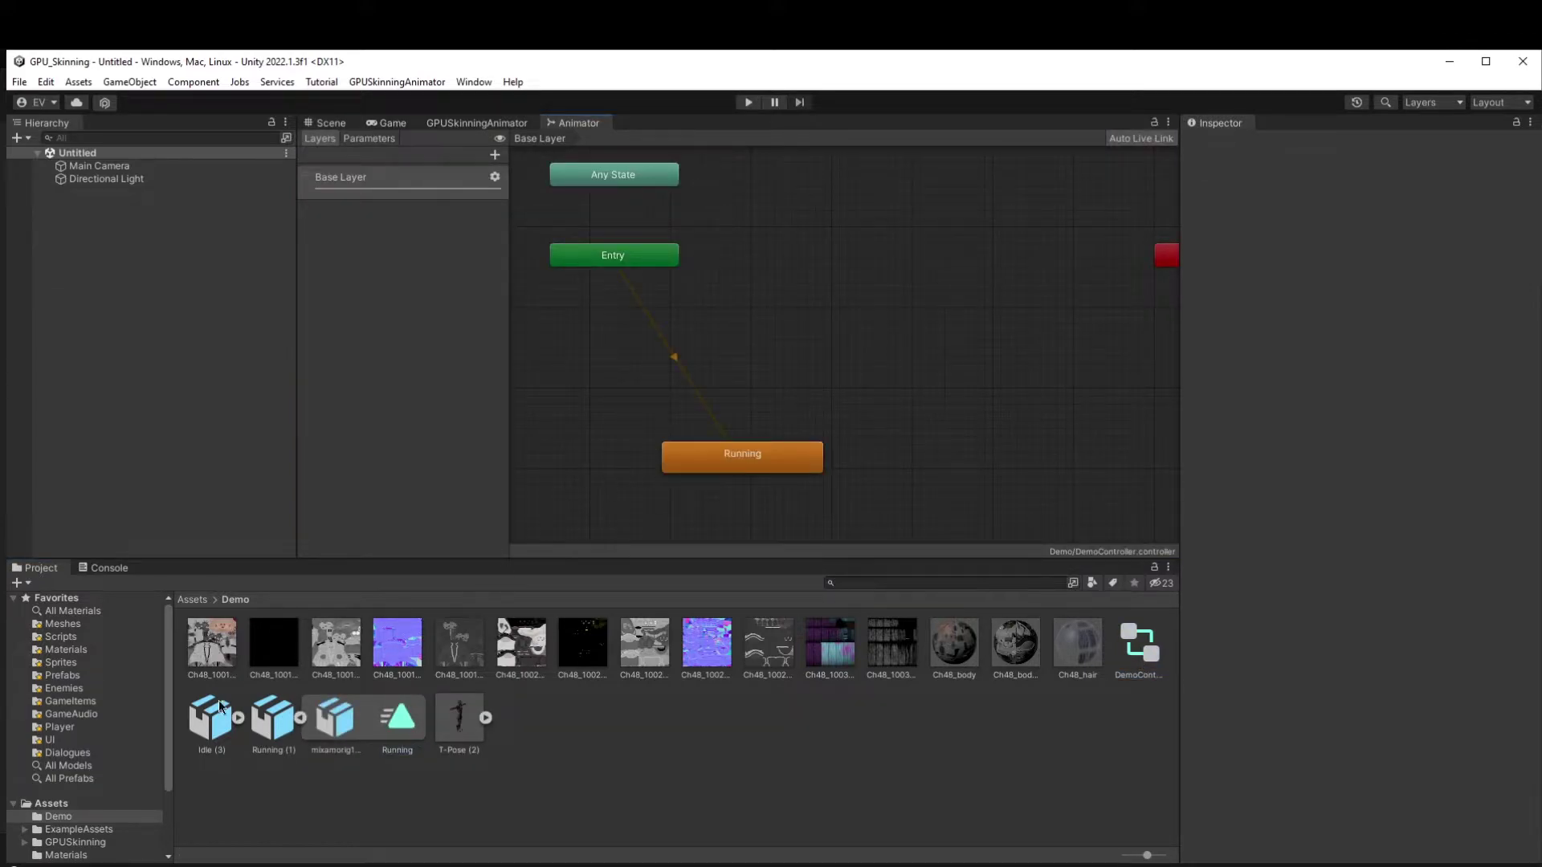
{"action": "left_click", "coordinate": [237, 717]}
{"action": "left_click_drag", "start_coordinate": [273, 717], "coordinate": [858, 348]}
Create a transition from the Entry node to the Idle state.
{"action": "right_click", "coordinate": [672, 271]}
{"action": "right_click", "coordinate": [662, 260]}
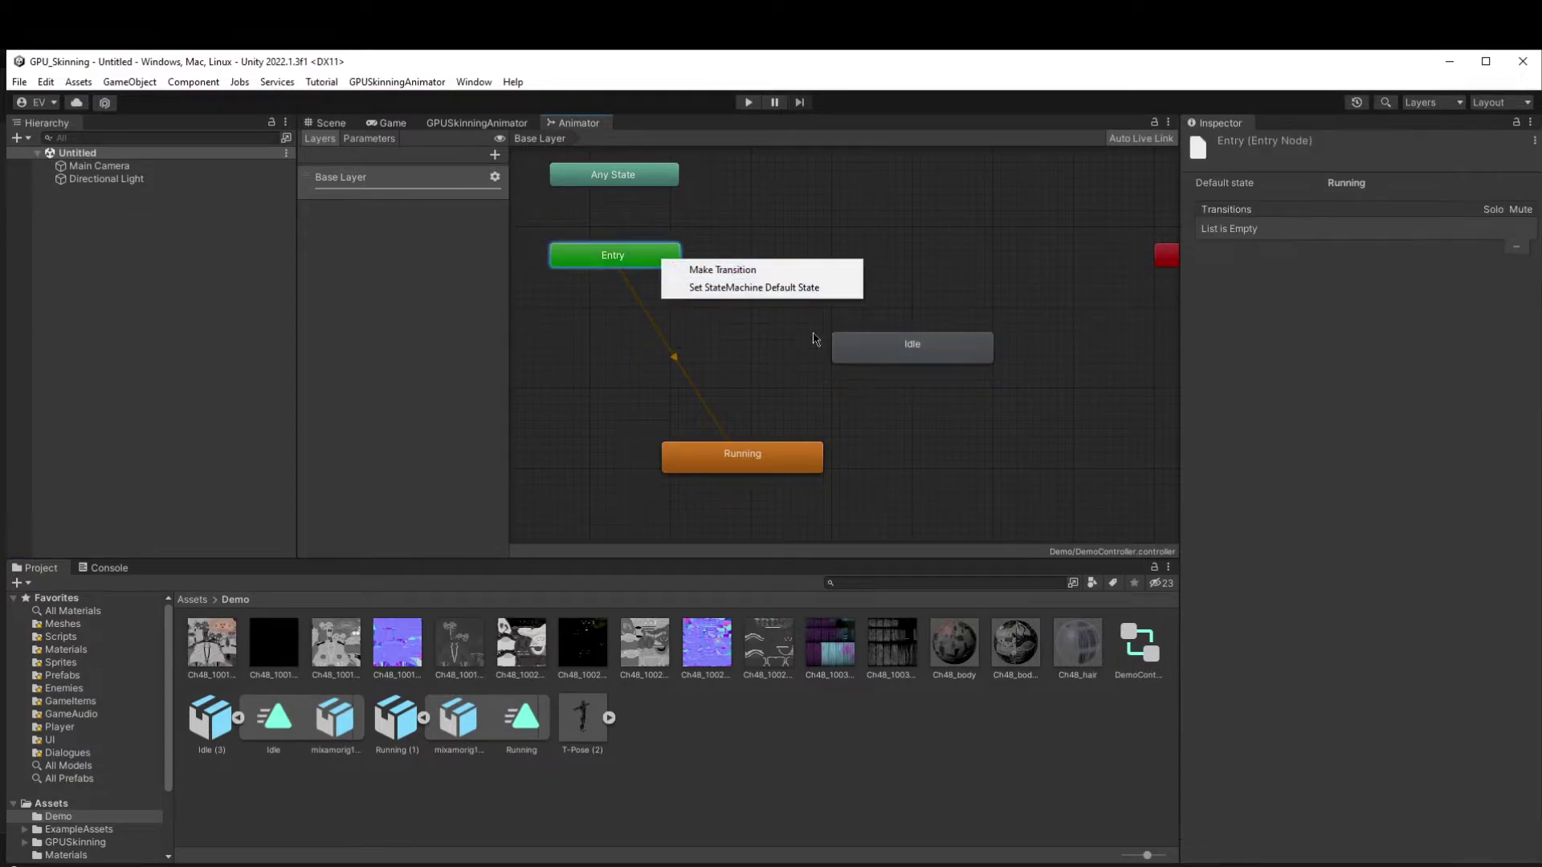
{"action": "left_click", "coordinate": [819, 277]}
{"action": "left_click", "coordinate": [870, 345]}
Create a transition from Idle to Running and place the Running state beneath Idle.
{"action": "right_click", "coordinate": [873, 351]}
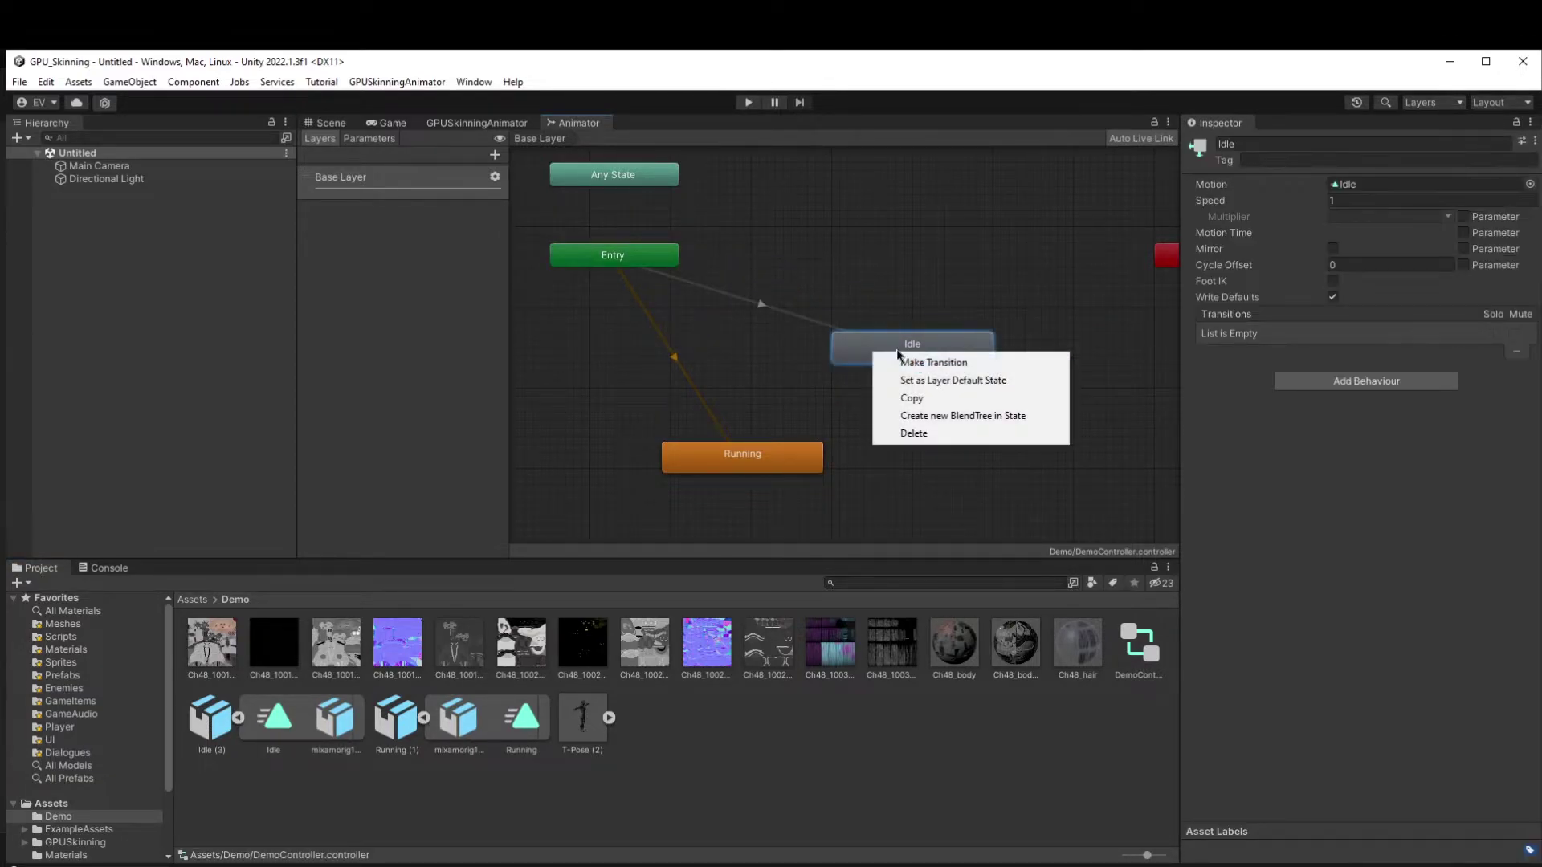
{"action": "left_click", "coordinate": [901, 362]}
{"action": "left_click", "coordinate": [777, 450]}
{"action": "left_click_drag", "start_coordinate": [777, 450], "coordinate": [931, 456]}
Delete the added transition from Entry to Idle in the state machine.
{"action": "left_click", "coordinate": [828, 414]}
{"action": "right_click", "coordinate": [777, 377]}
{"action": "left_click", "coordinate": [730, 363]}
{"action": "left_click", "coordinate": [742, 301]}
{"action": "right_click", "coordinate": [739, 347]}
{"action": "left_click", "coordinate": [796, 320]}
{"action": "right_click", "coordinate": [797, 319]}
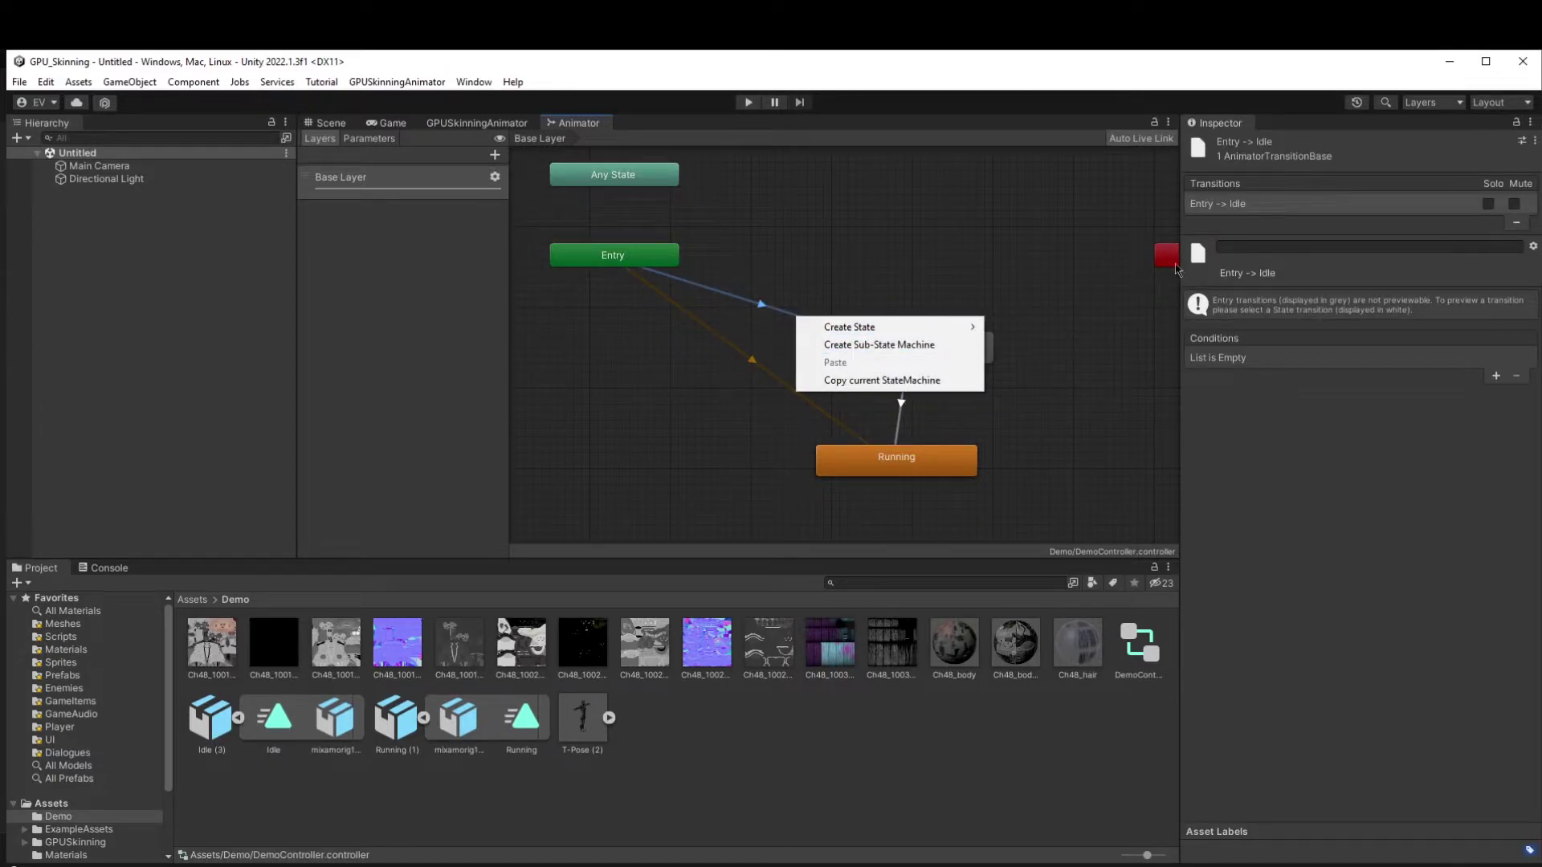
{"action": "left_click", "coordinate": [1118, 351]}
{"action": "left_click", "coordinate": [805, 321]}
{"action": "key", "text": "Delete"}
Set Idle as the state machine's default state and arrange Idle and Running side by side.
{"action": "left_click", "coordinate": [759, 368]}
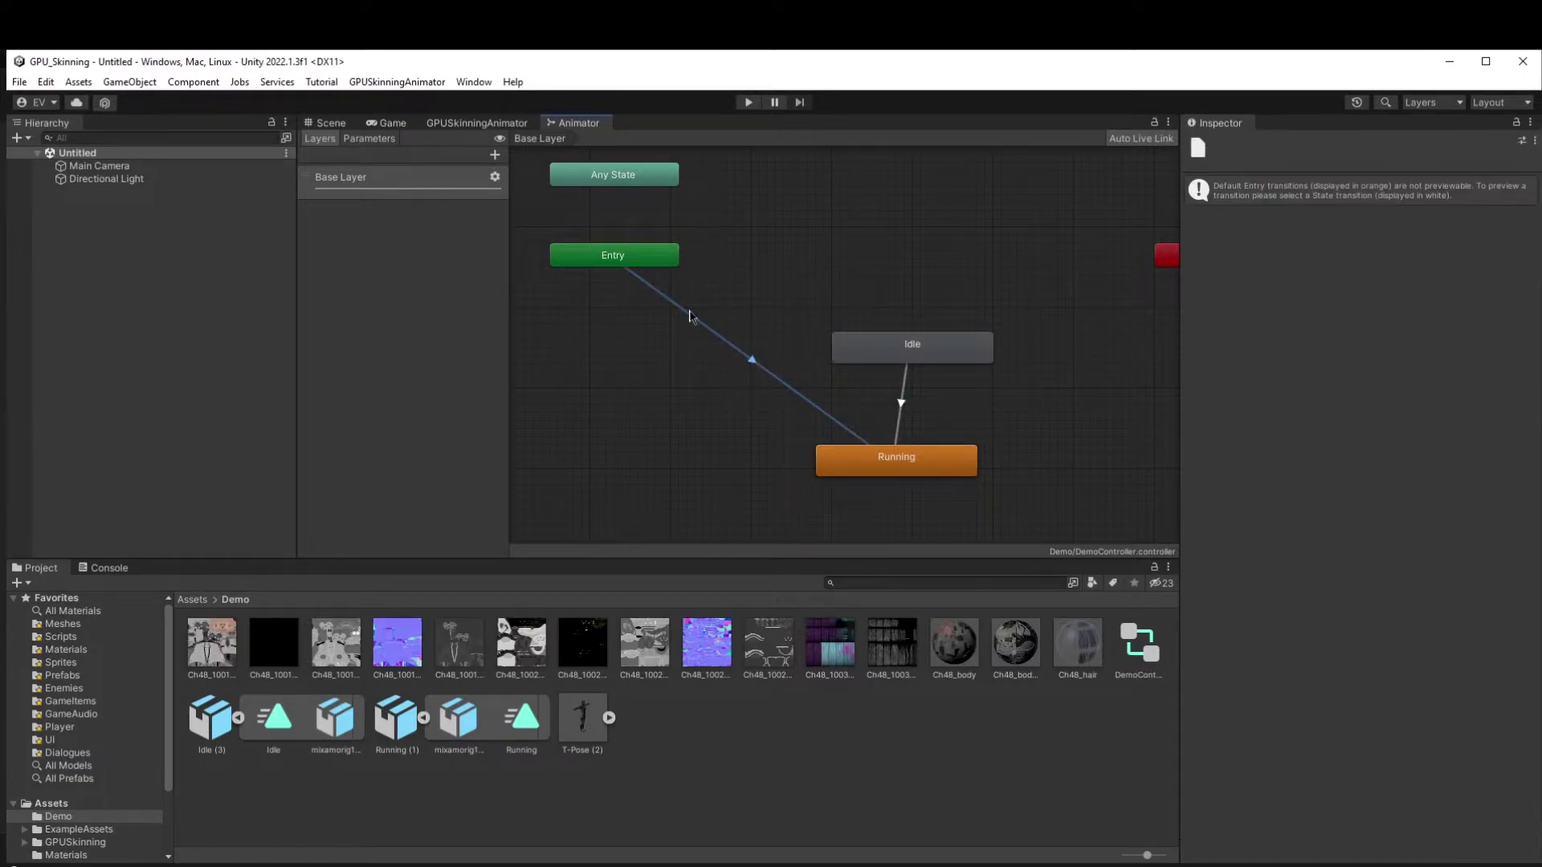
{"action": "right_click", "coordinate": [660, 256]}
{"action": "left_click", "coordinate": [765, 283]}
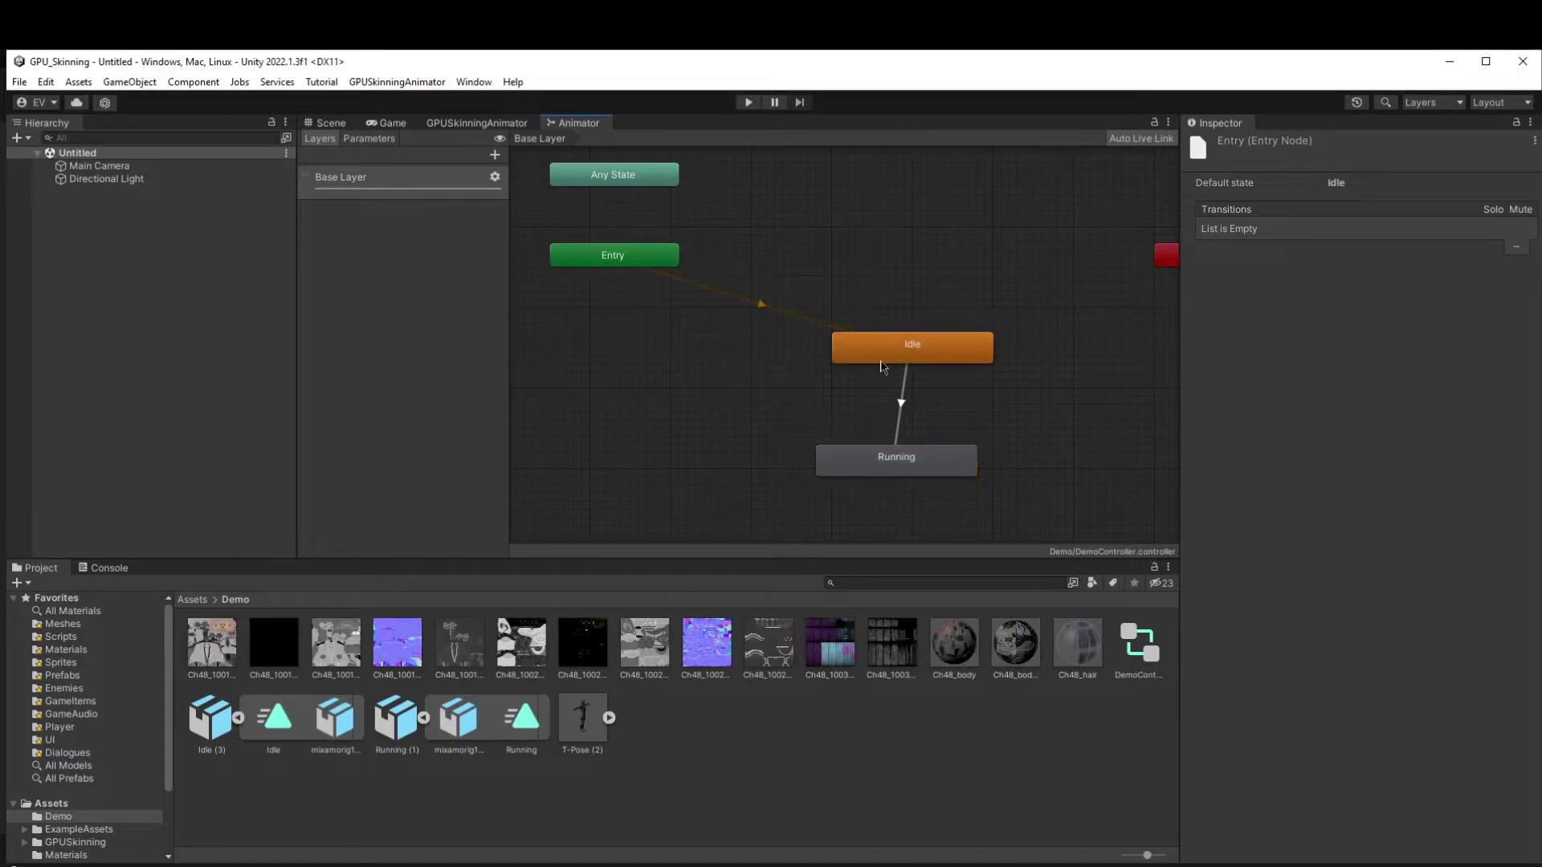
{"action": "left_click_drag", "start_coordinate": [881, 367], "coordinate": [720, 375]}
{"action": "left_click_drag", "start_coordinate": [913, 452], "coordinate": [1003, 377]}
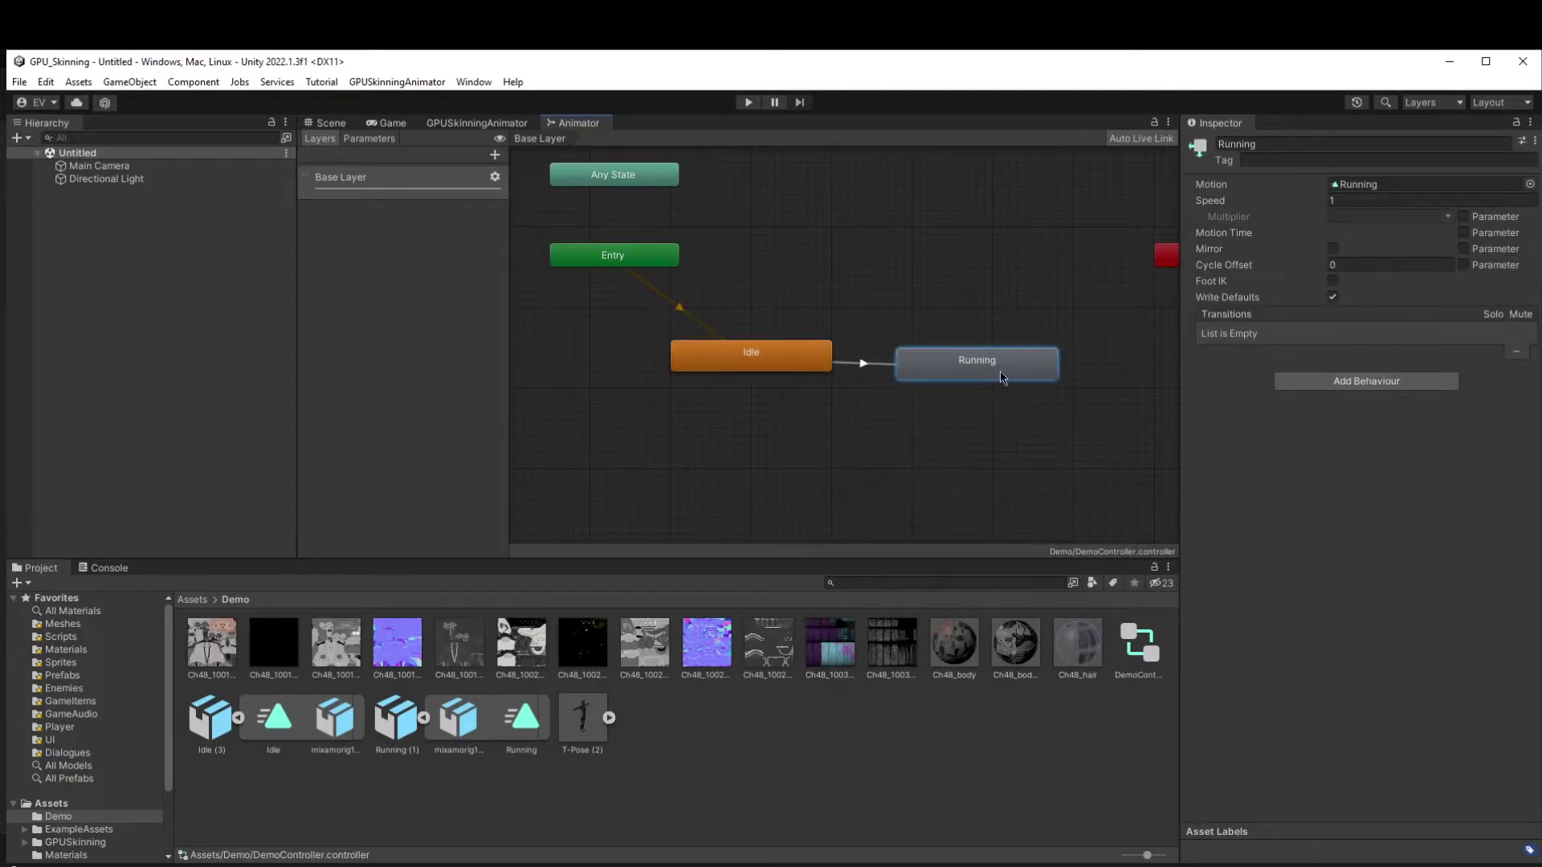
{"action": "scroll", "coordinate": [1002, 378], "scroll_direction": "down", "scroll_amount": 3}
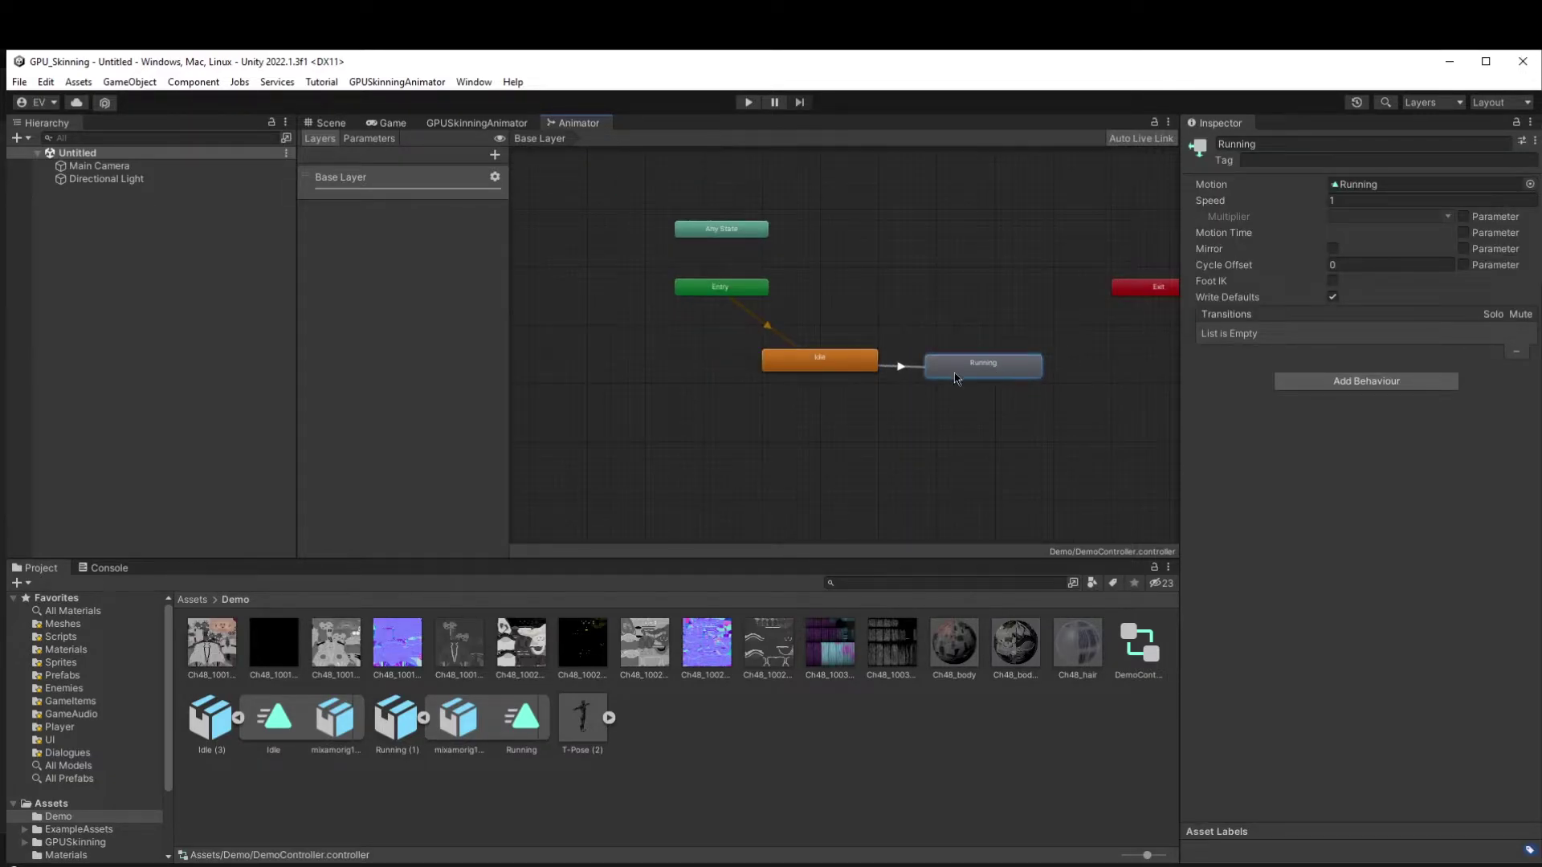
{"action": "left_click", "coordinate": [472, 210]}
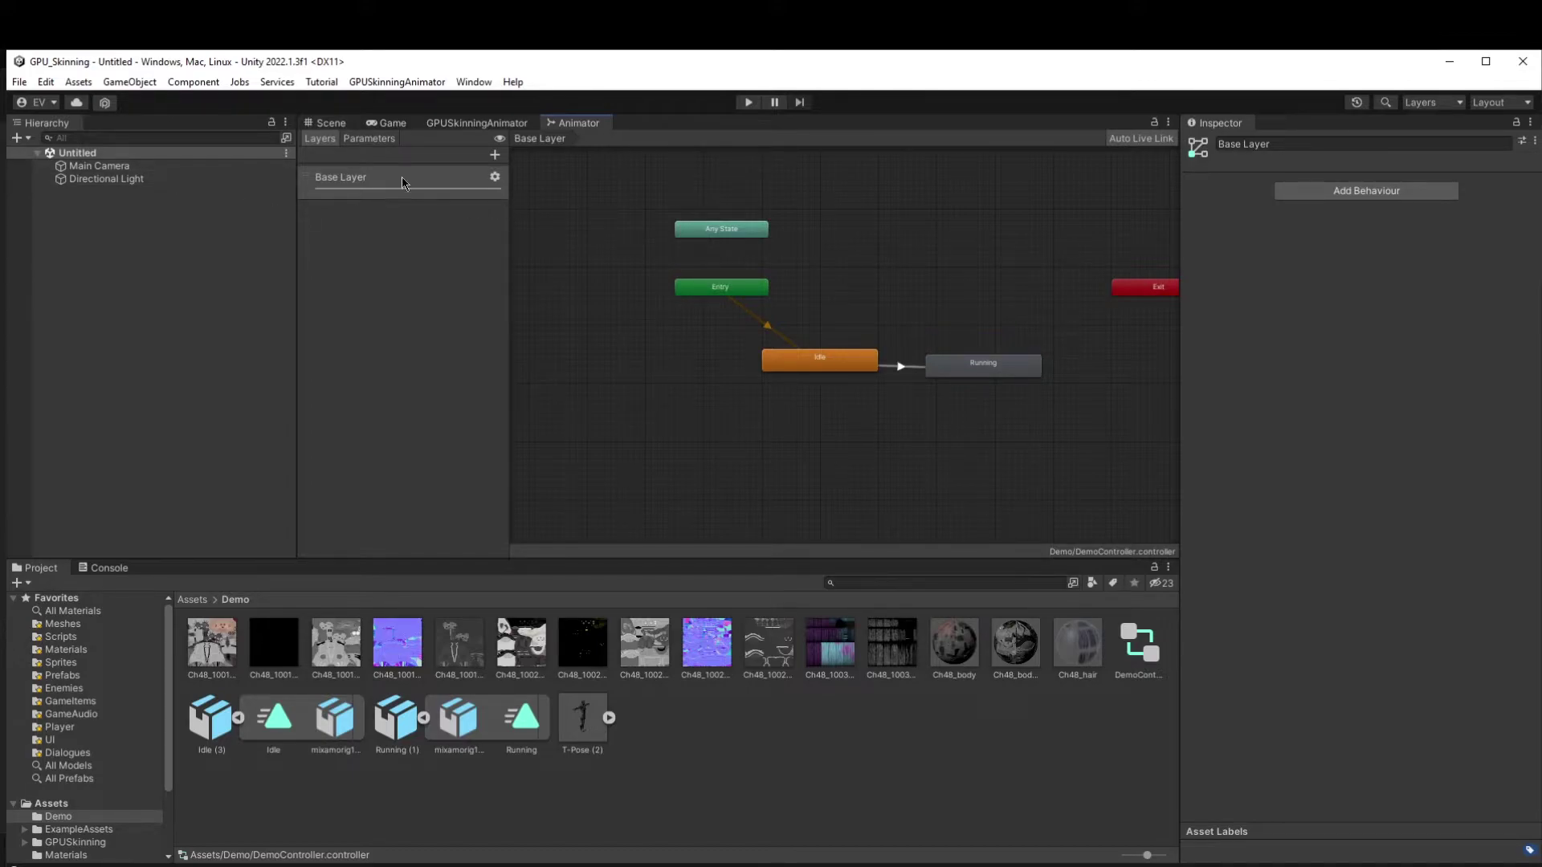
Add the T-Pose (2) model to the scene at the origin and assign DemoController as its Animator's controller.
{"action": "left_click", "coordinate": [583, 716]}
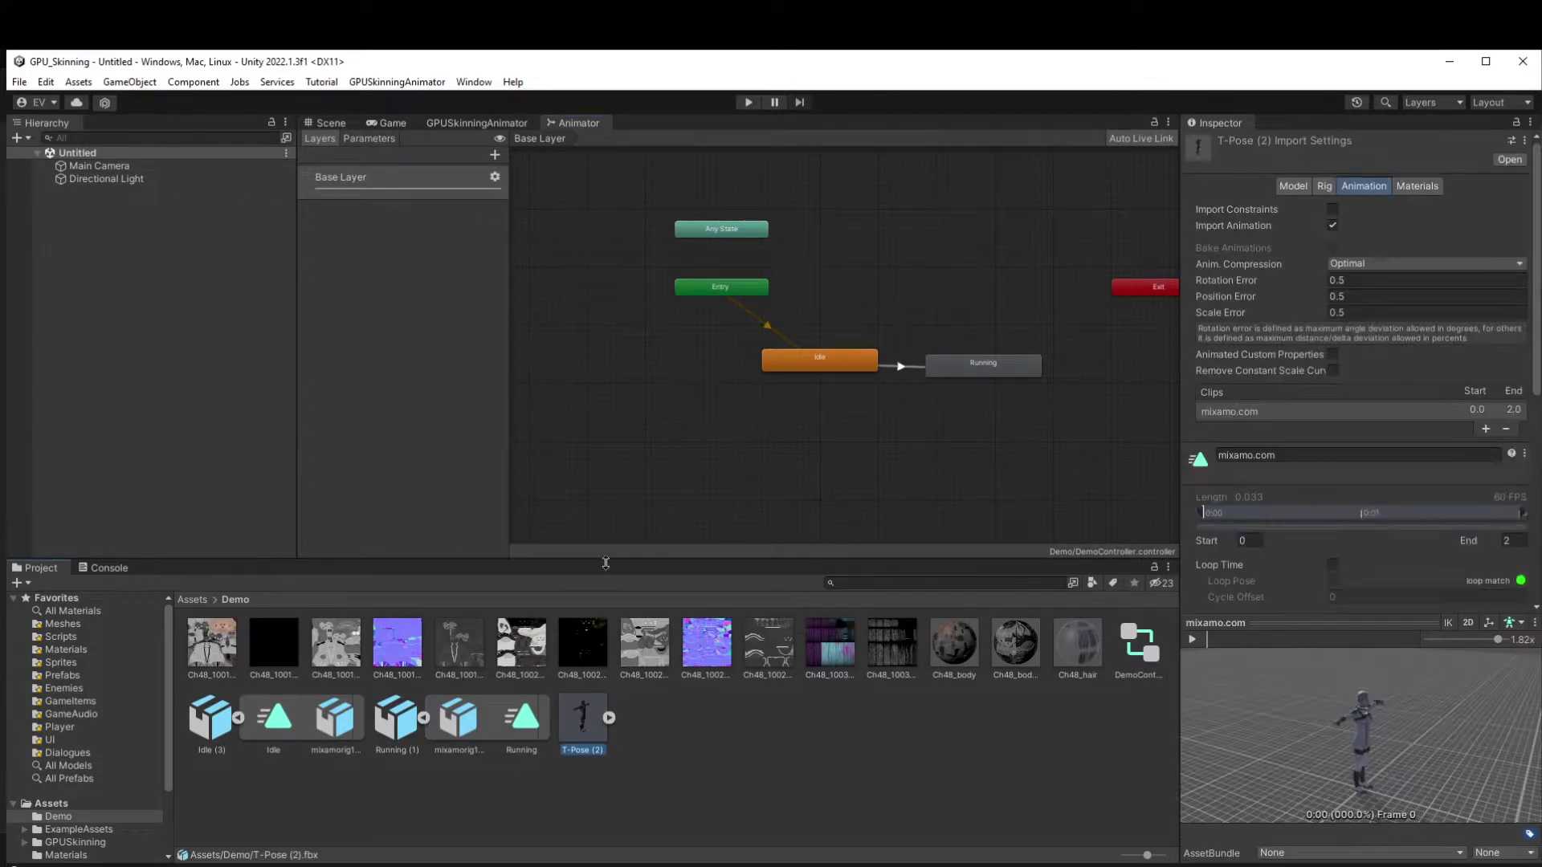
{"action": "left_click", "coordinate": [351, 118]}
{"action": "left_click_drag", "start_coordinate": [585, 716], "coordinate": [178, 180]}
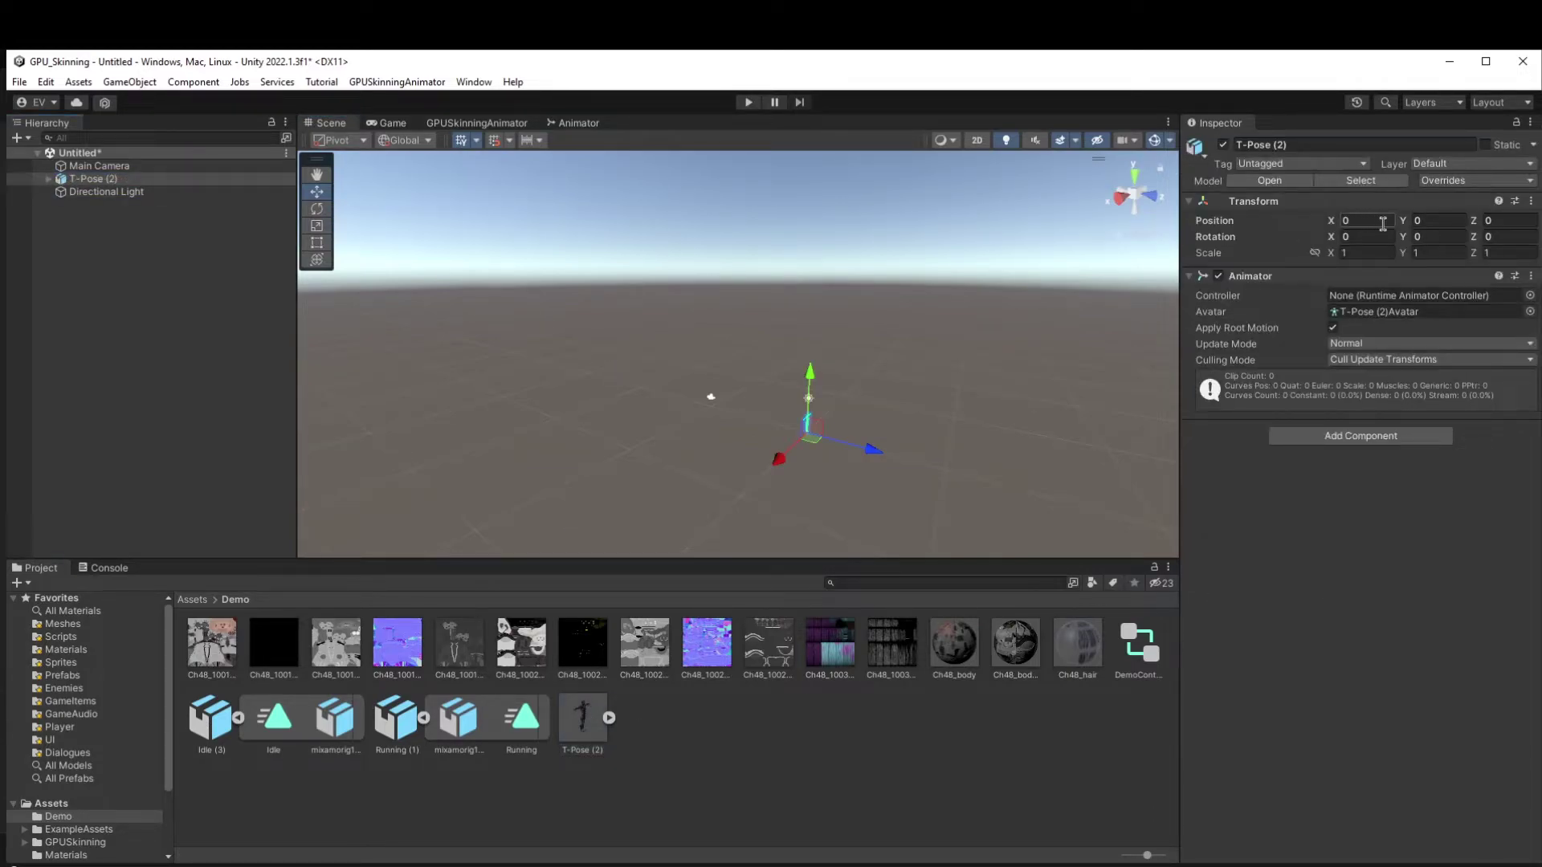
{"action": "right_click_drag", "start_coordinate": [1028, 389], "coordinate": [741, 459]}
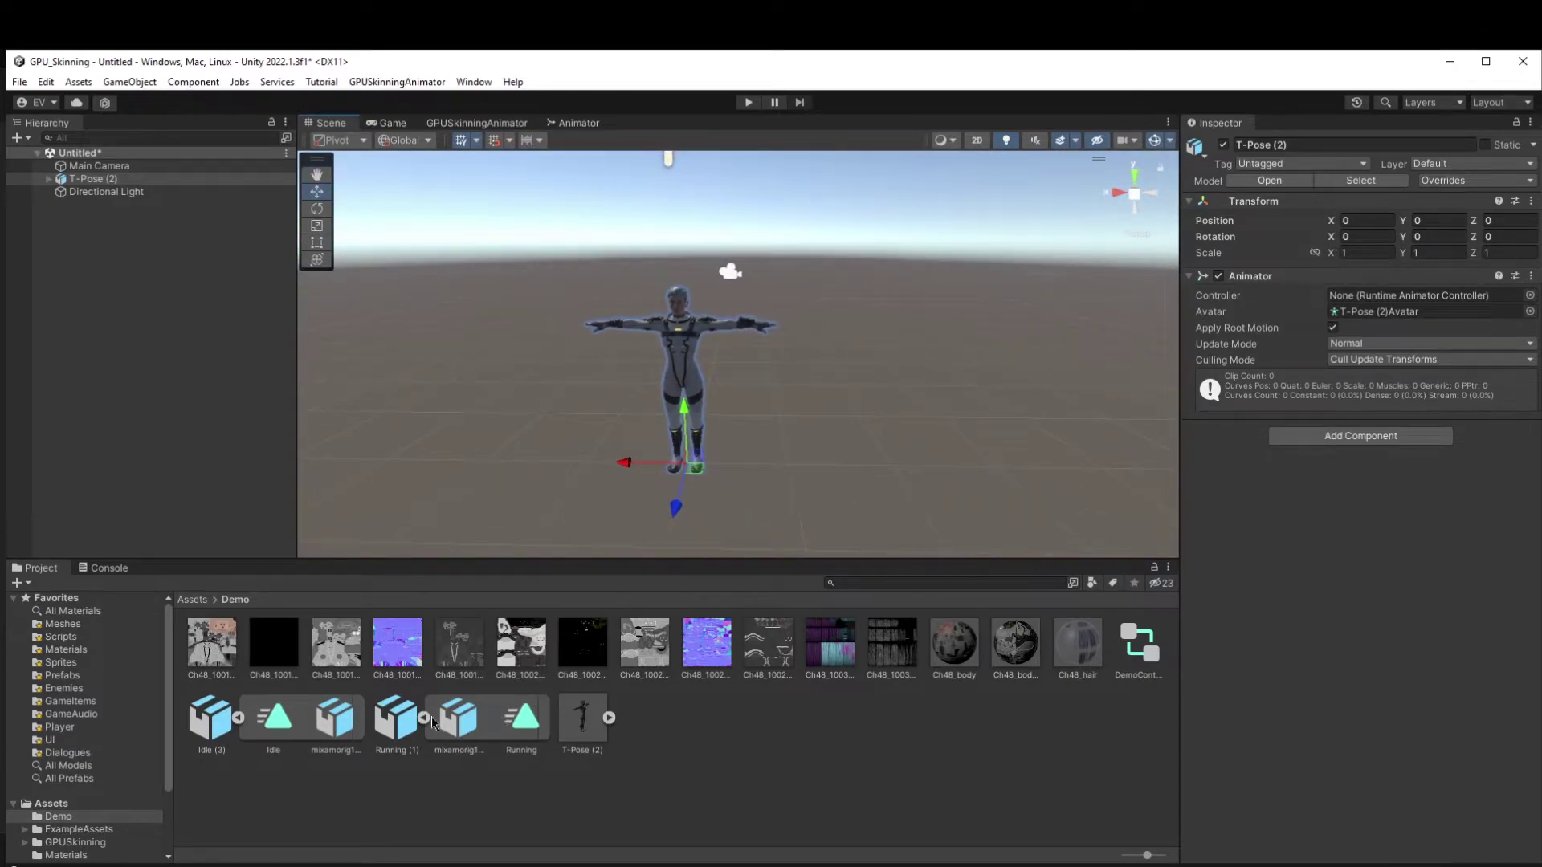
{"action": "left_click_drag", "start_coordinate": [1141, 668], "coordinate": [1413, 296]}
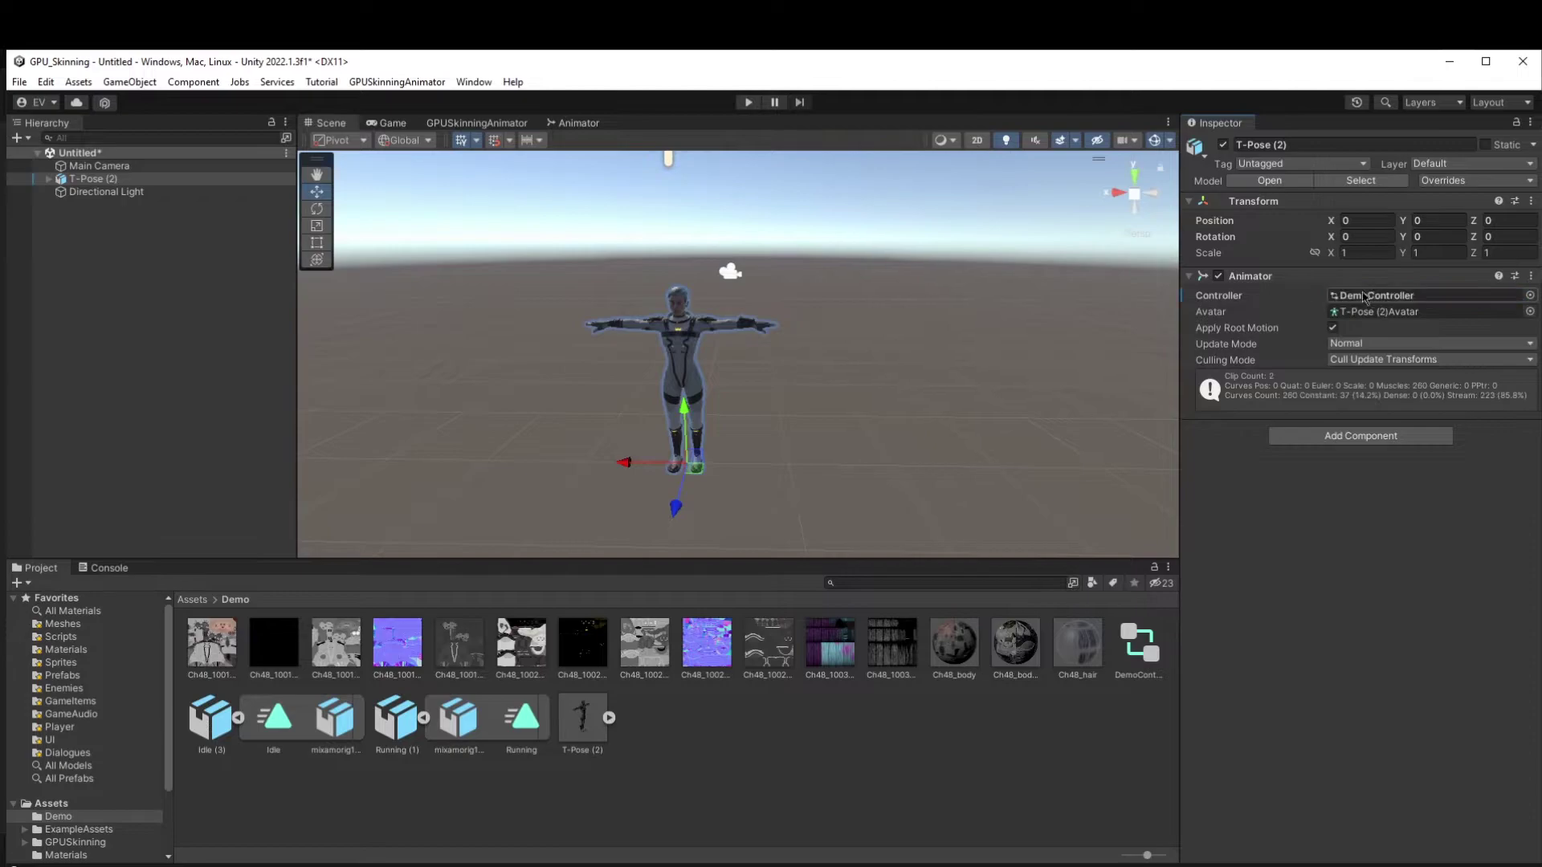
Run the scene and check the character's animation and the active state in the Animator graph.
{"action": "left_click", "coordinate": [746, 102]}
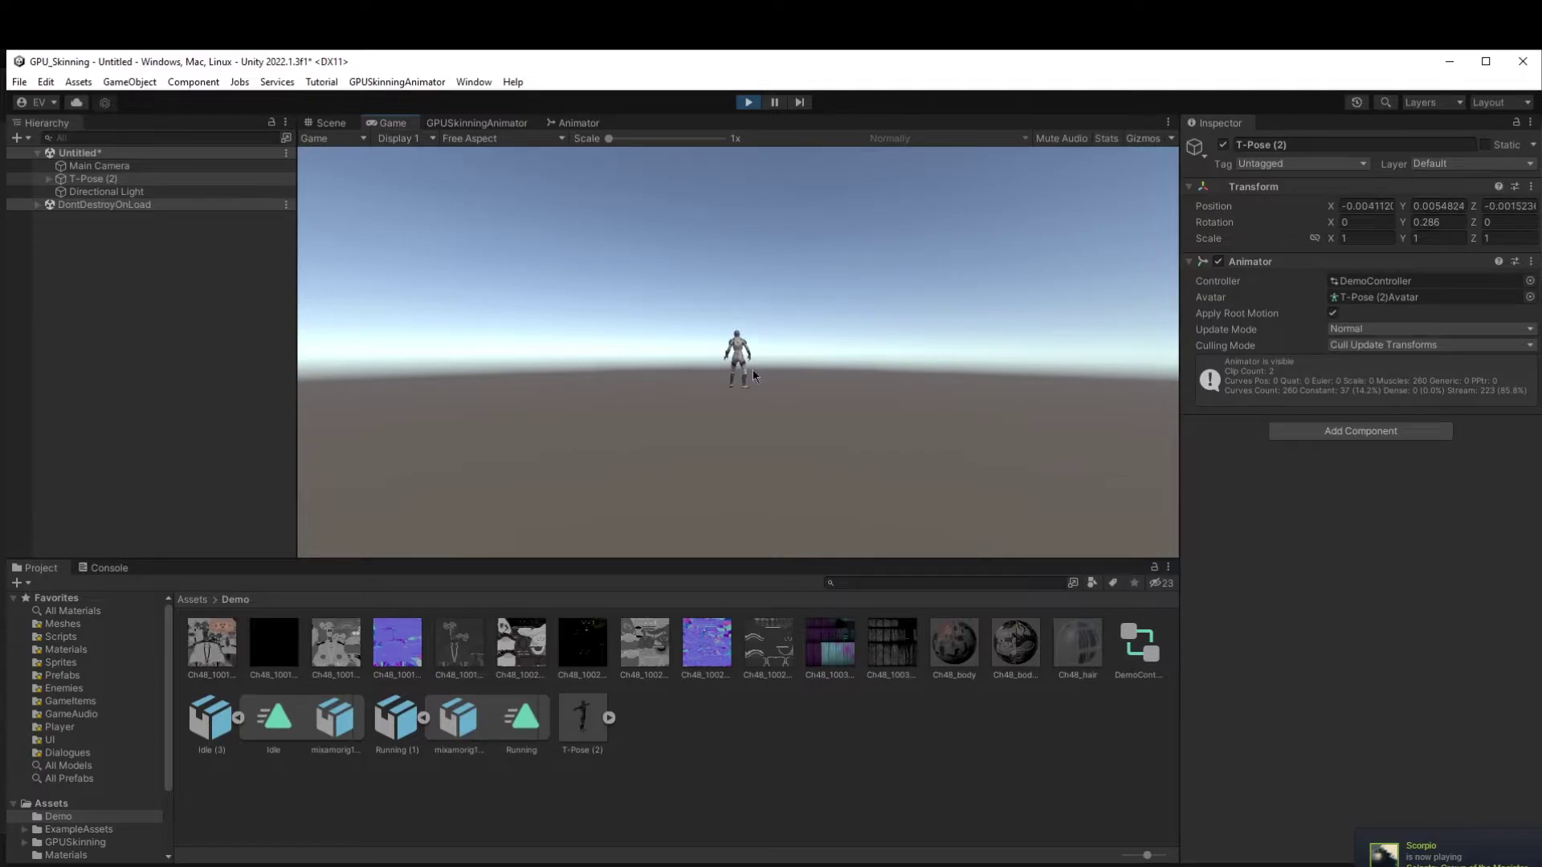
{"action": "left_click", "coordinate": [579, 124]}
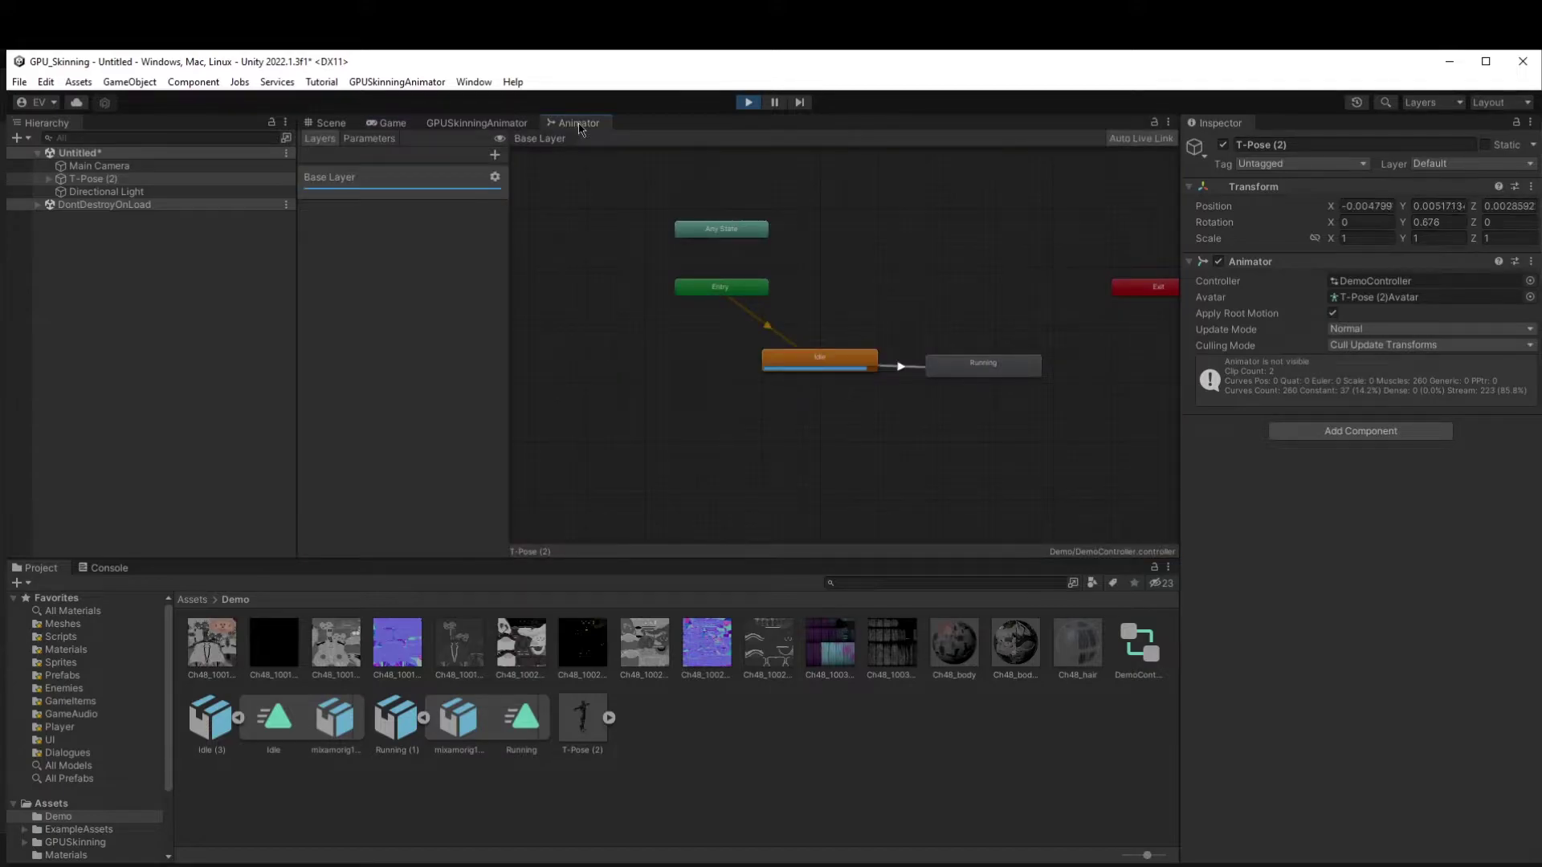
{"action": "left_click", "coordinate": [330, 122]}
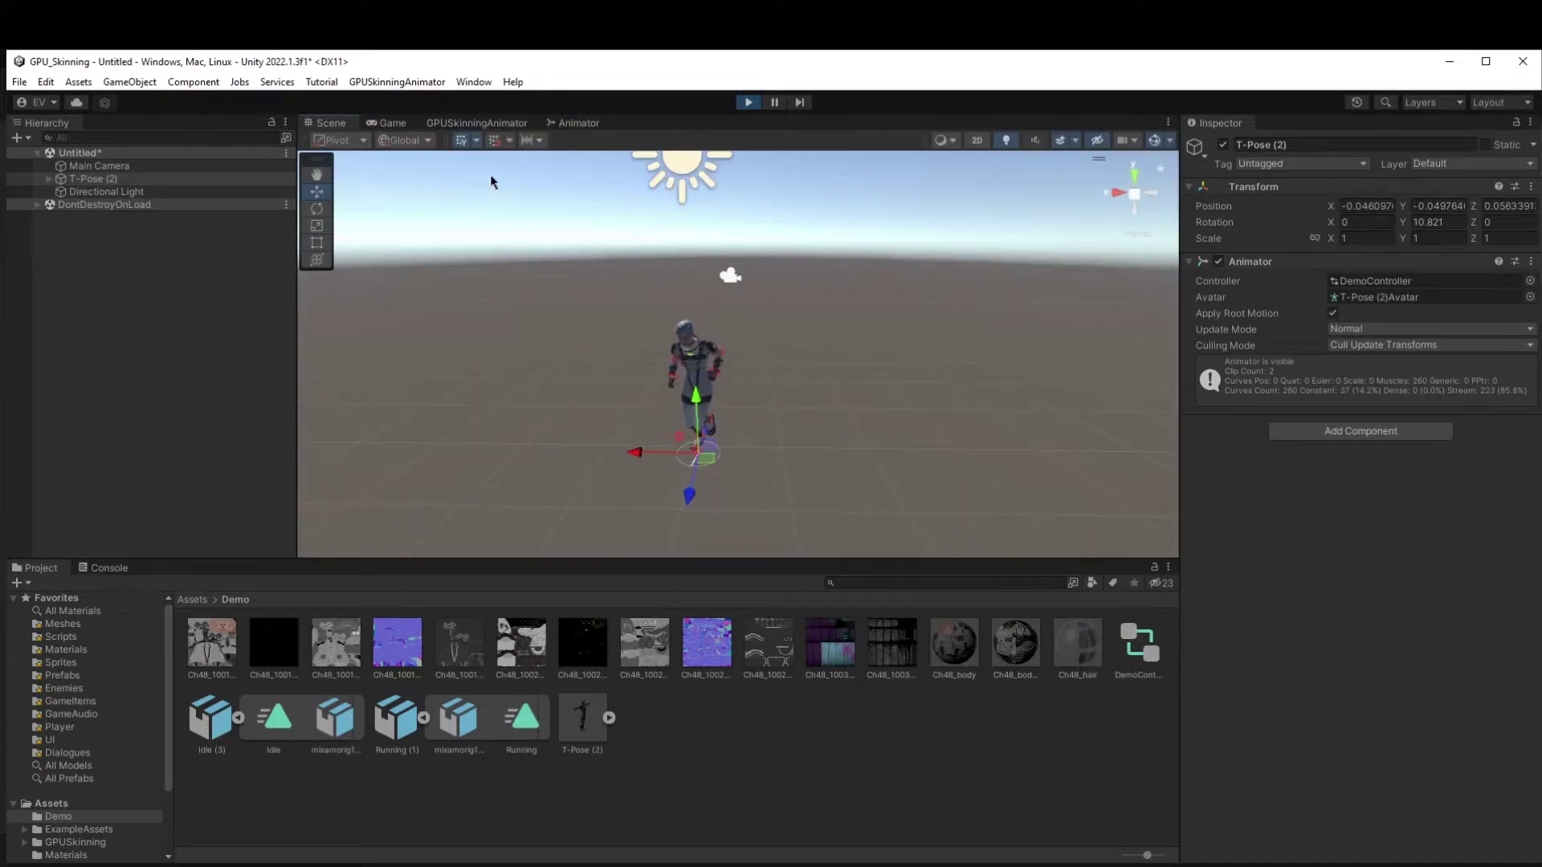
{"action": "left_click", "coordinate": [392, 122]}
{"action": "left_click", "coordinate": [569, 123]}
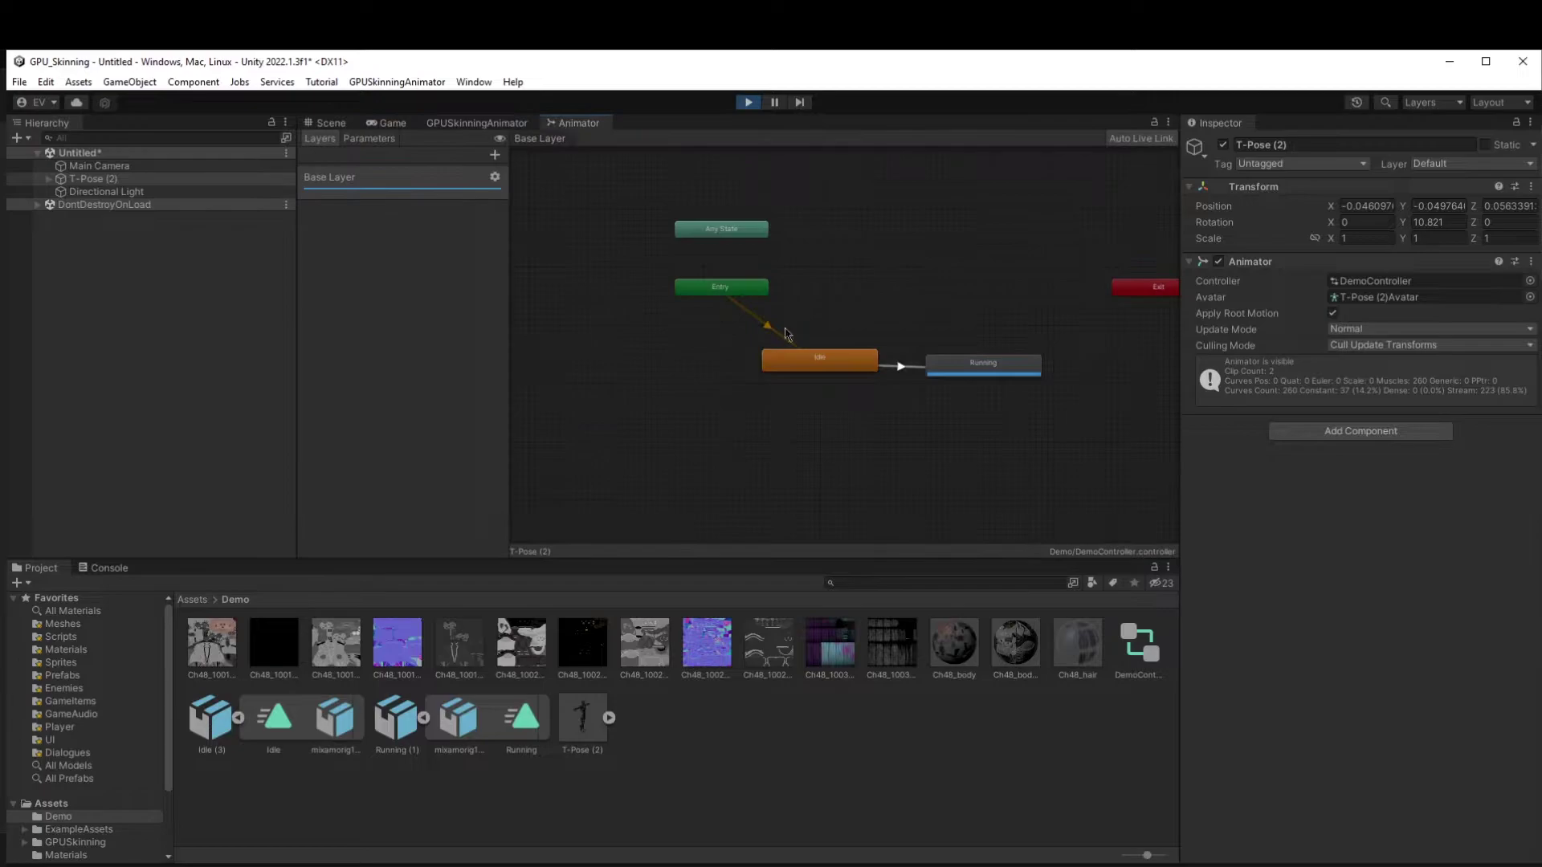
Create a transition from the Running state to the Exit node.
{"action": "left_click", "coordinate": [1025, 374]}
{"action": "right_click", "coordinate": [988, 369]}
{"action": "left_click", "coordinate": [1024, 365]}
{"action": "left_click", "coordinate": [1136, 289]}
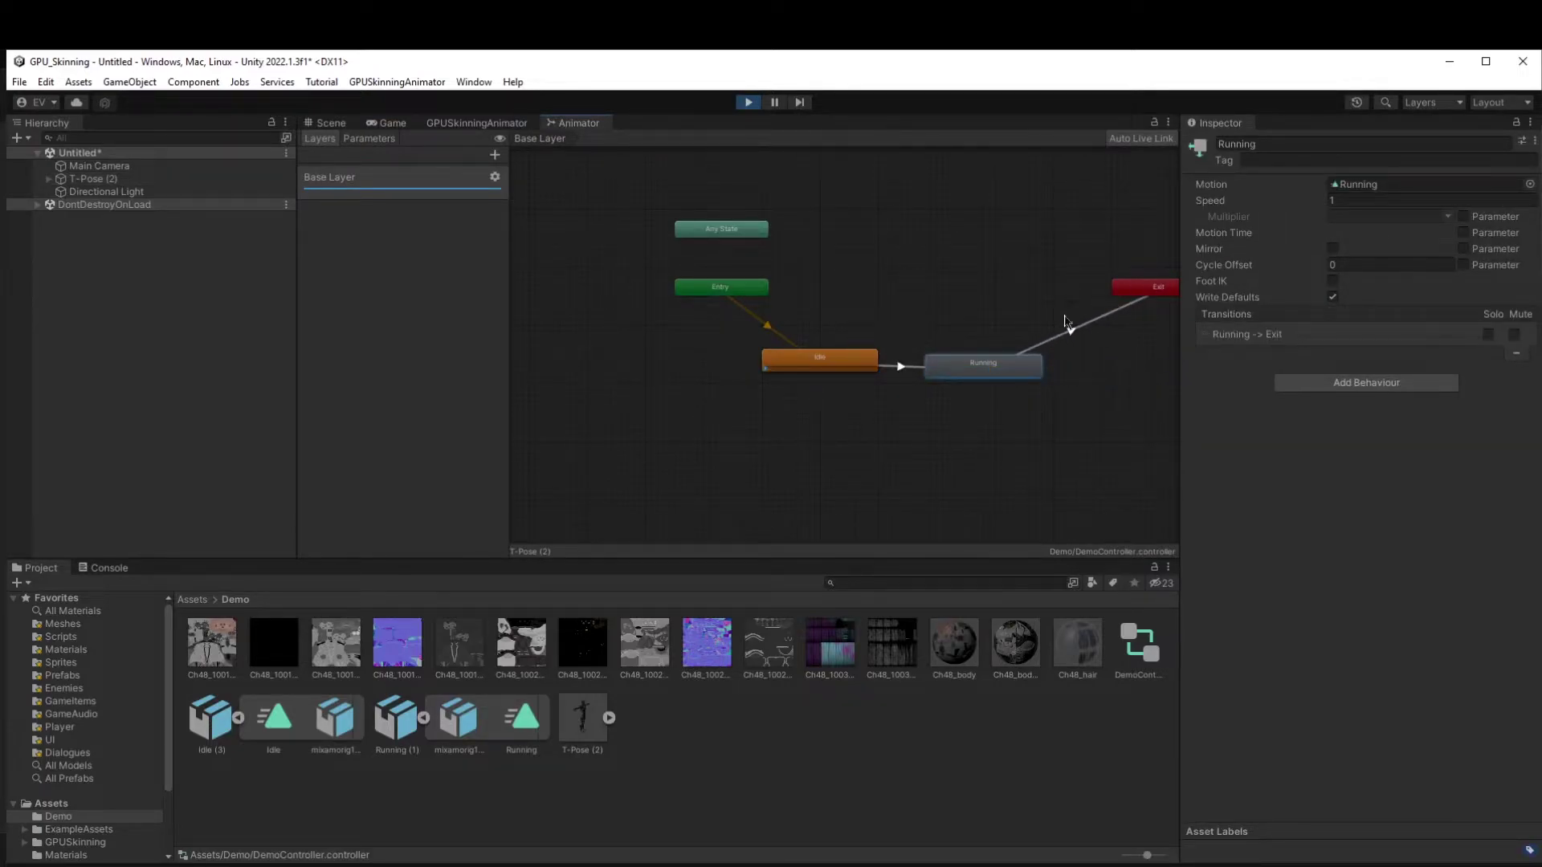
Enable Loop Time in the Idle animation clip's import settings and apply the change.
{"action": "left_click", "coordinate": [329, 123]}
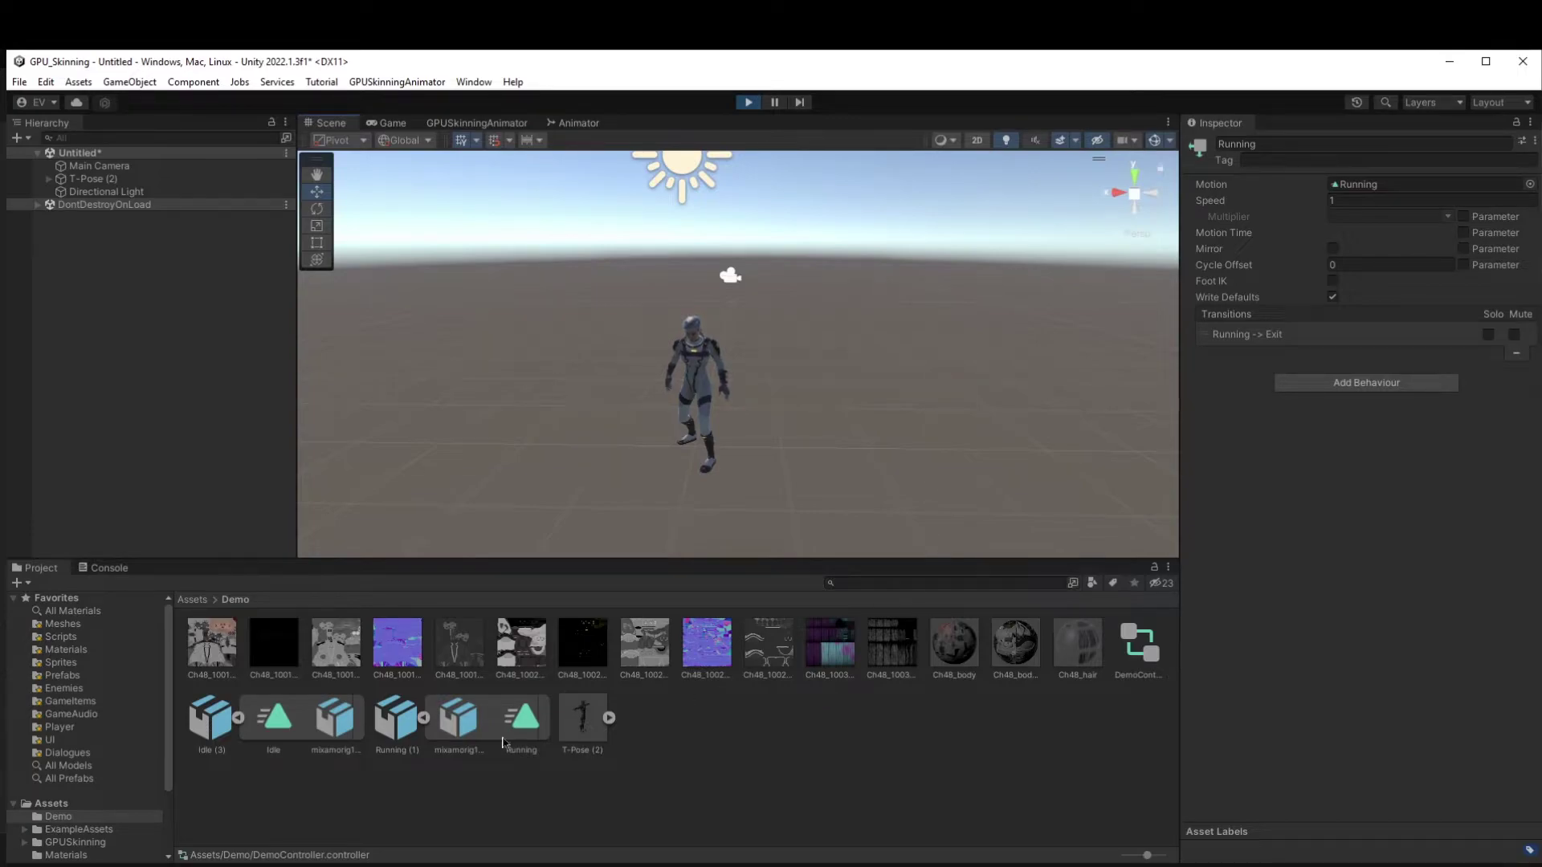
{"action": "left_click", "coordinate": [284, 733]}
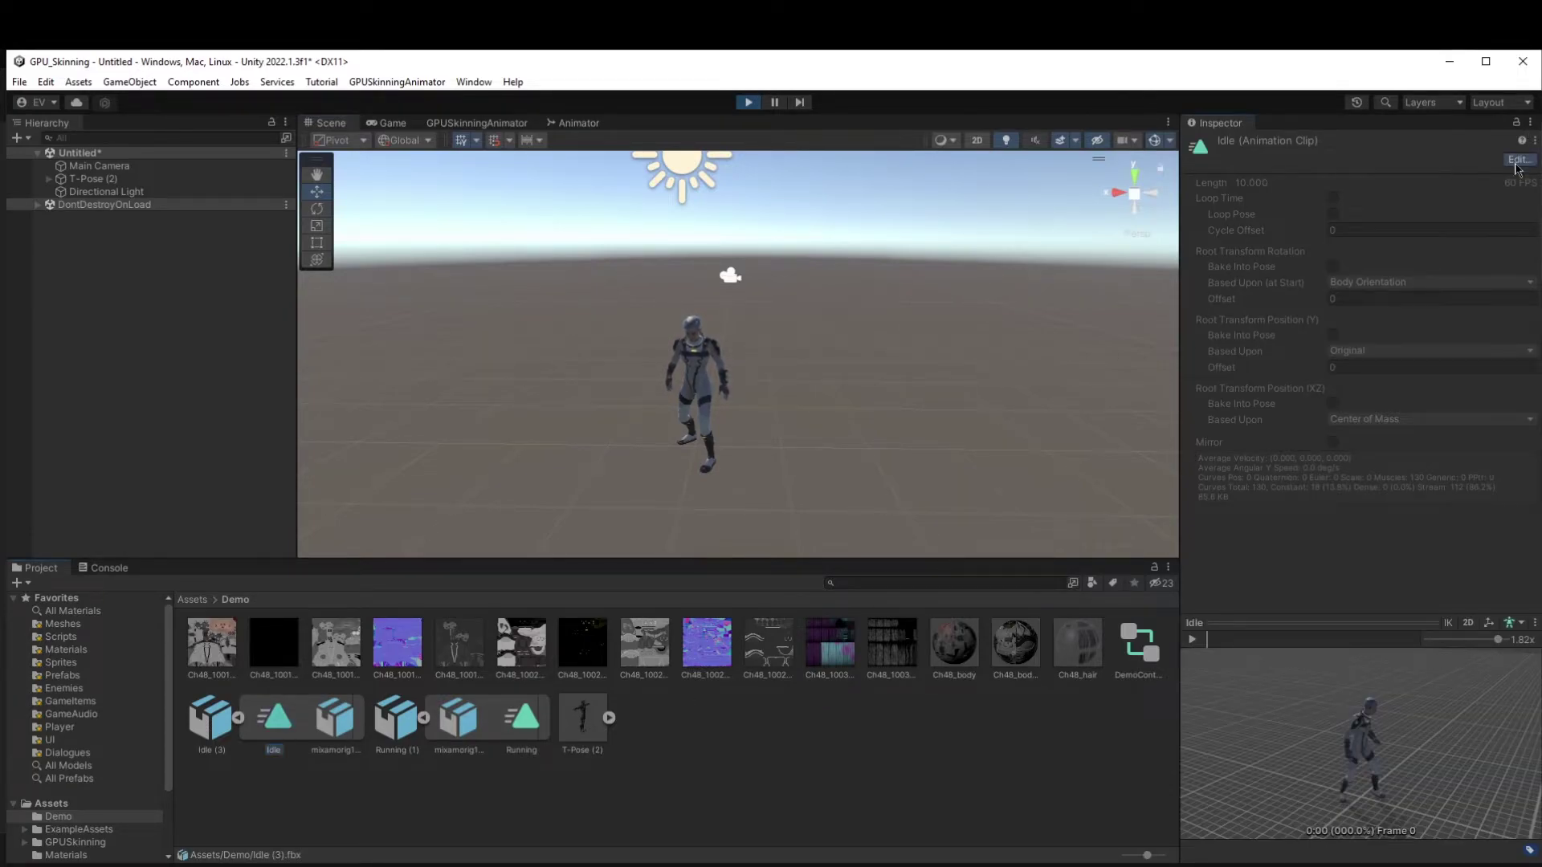
{"action": "left_click", "coordinate": [1516, 159]}
{"action": "scroll", "coordinate": [1333, 377], "scroll_direction": "down", "scroll_amount": 5}
{"action": "left_click", "coordinate": [1332, 390]}
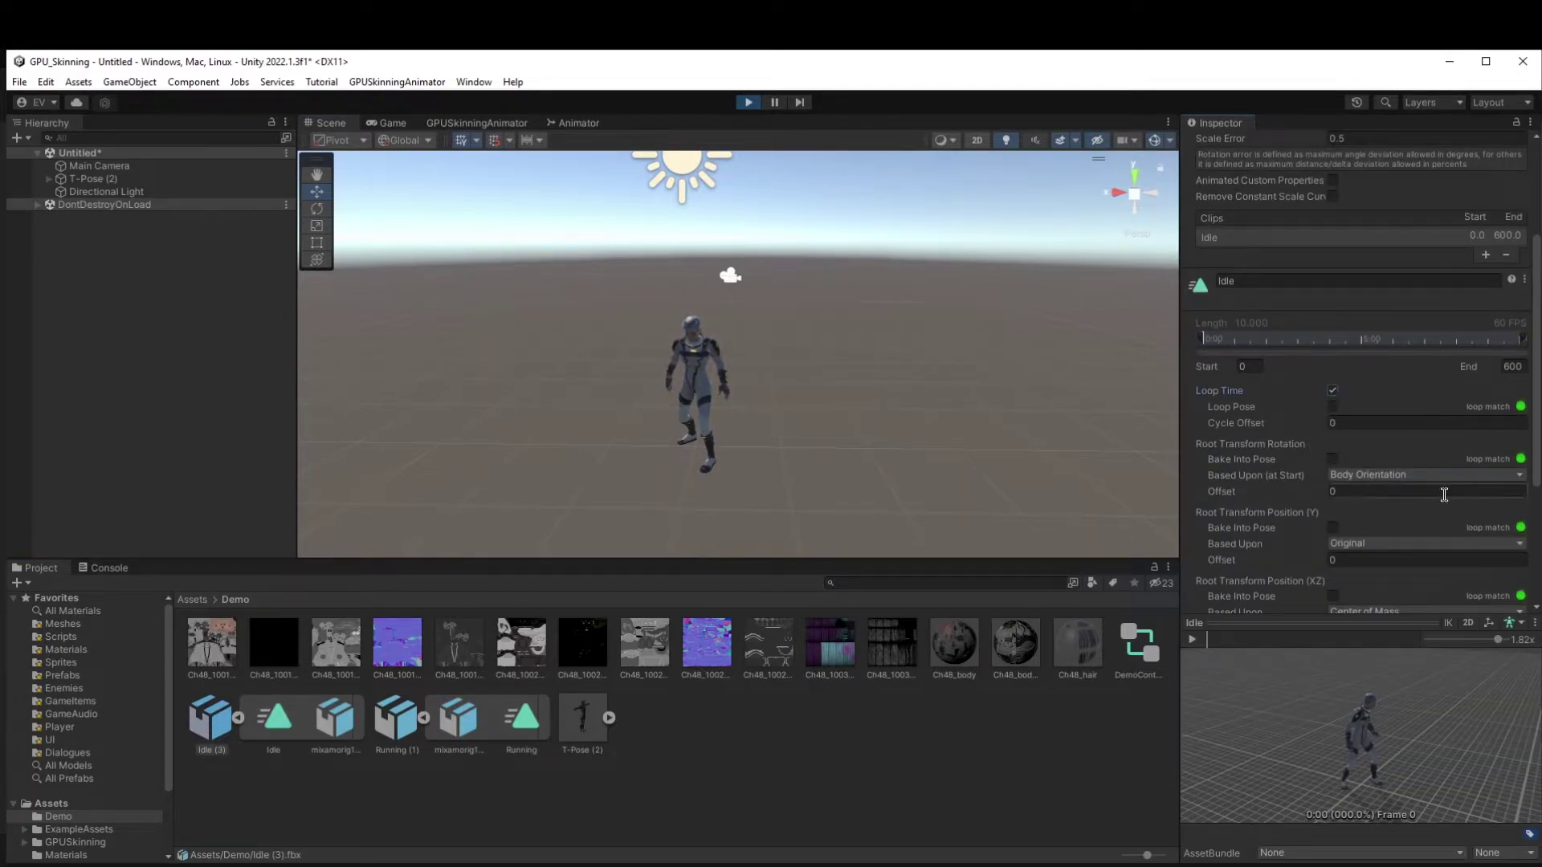
{"action": "scroll", "coordinate": [1445, 491], "scroll_direction": "down", "scroll_amount": 5}
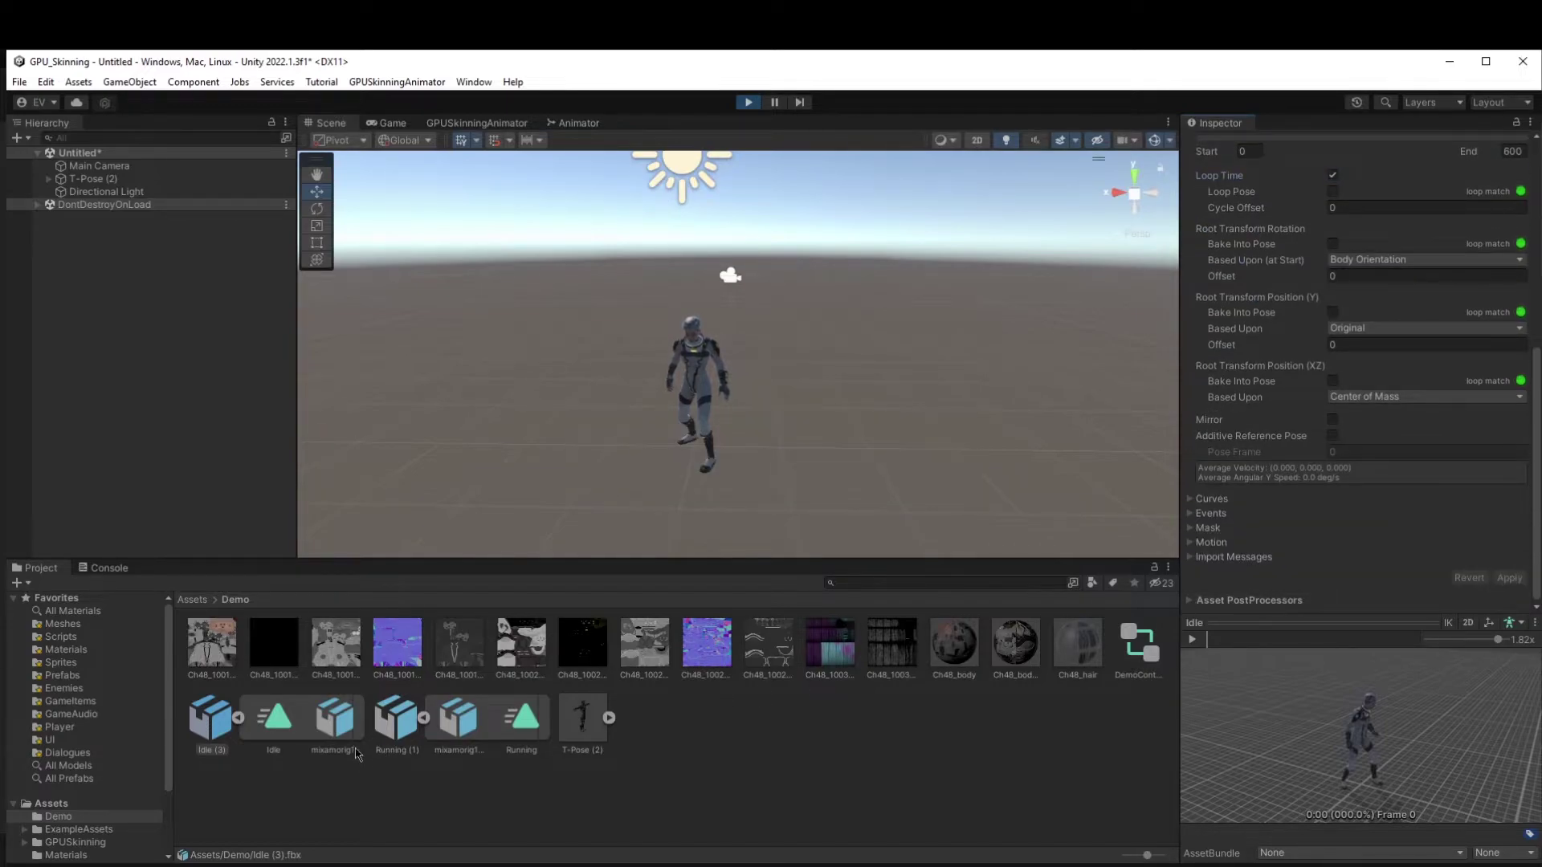
Enable Loop Time in the Running animation clip's import settings and apply the change.
{"action": "left_click", "coordinate": [522, 719]}
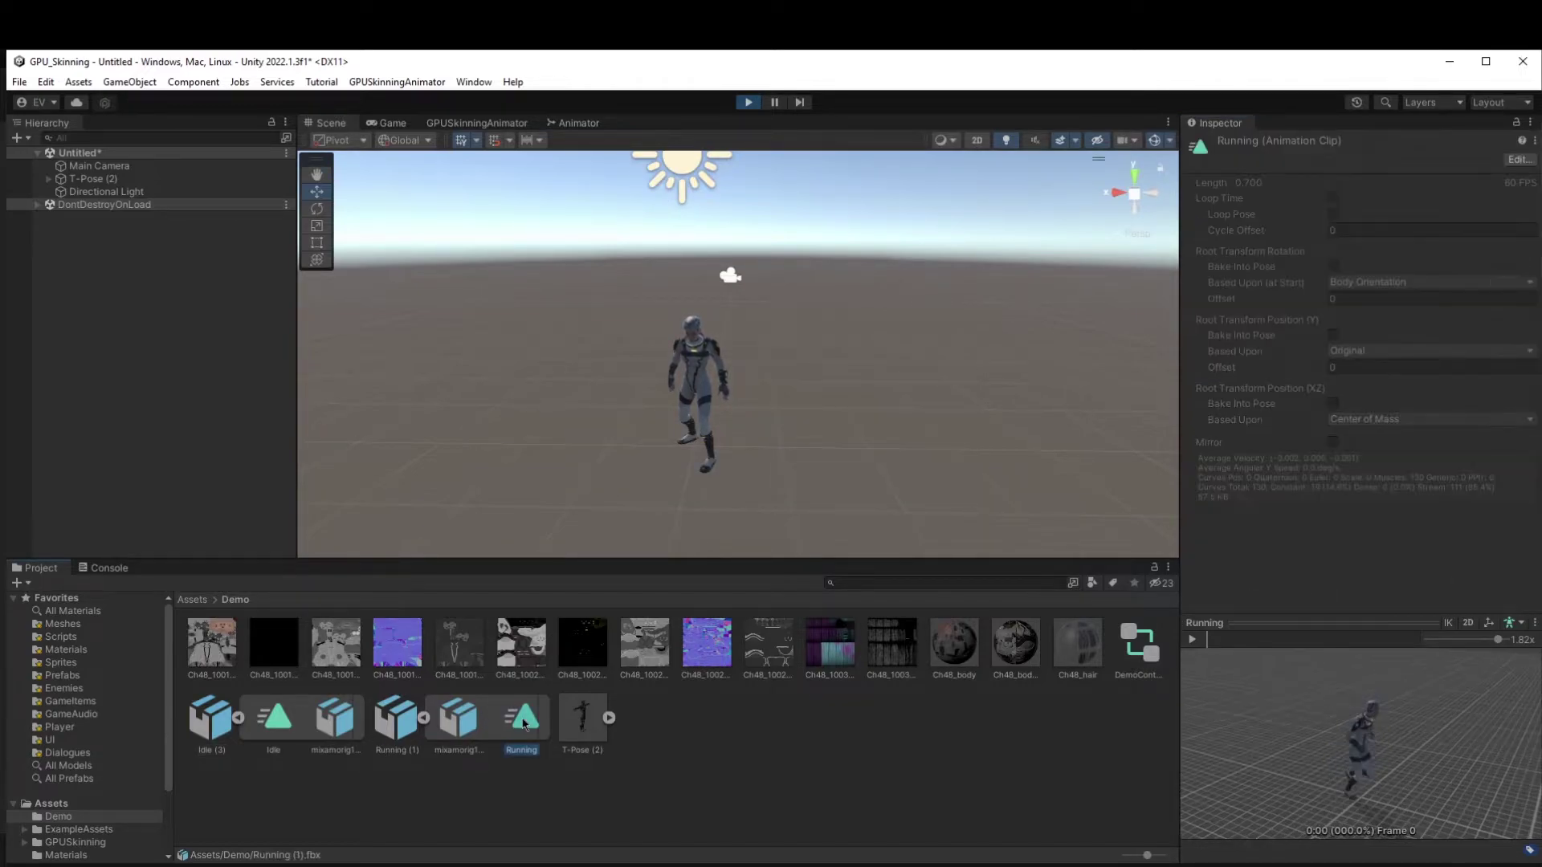
{"action": "left_click", "coordinate": [1516, 159]}
{"action": "scroll", "coordinate": [1413, 401], "scroll_direction": "down", "scroll_amount": 5}
{"action": "left_click", "coordinate": [1332, 390]}
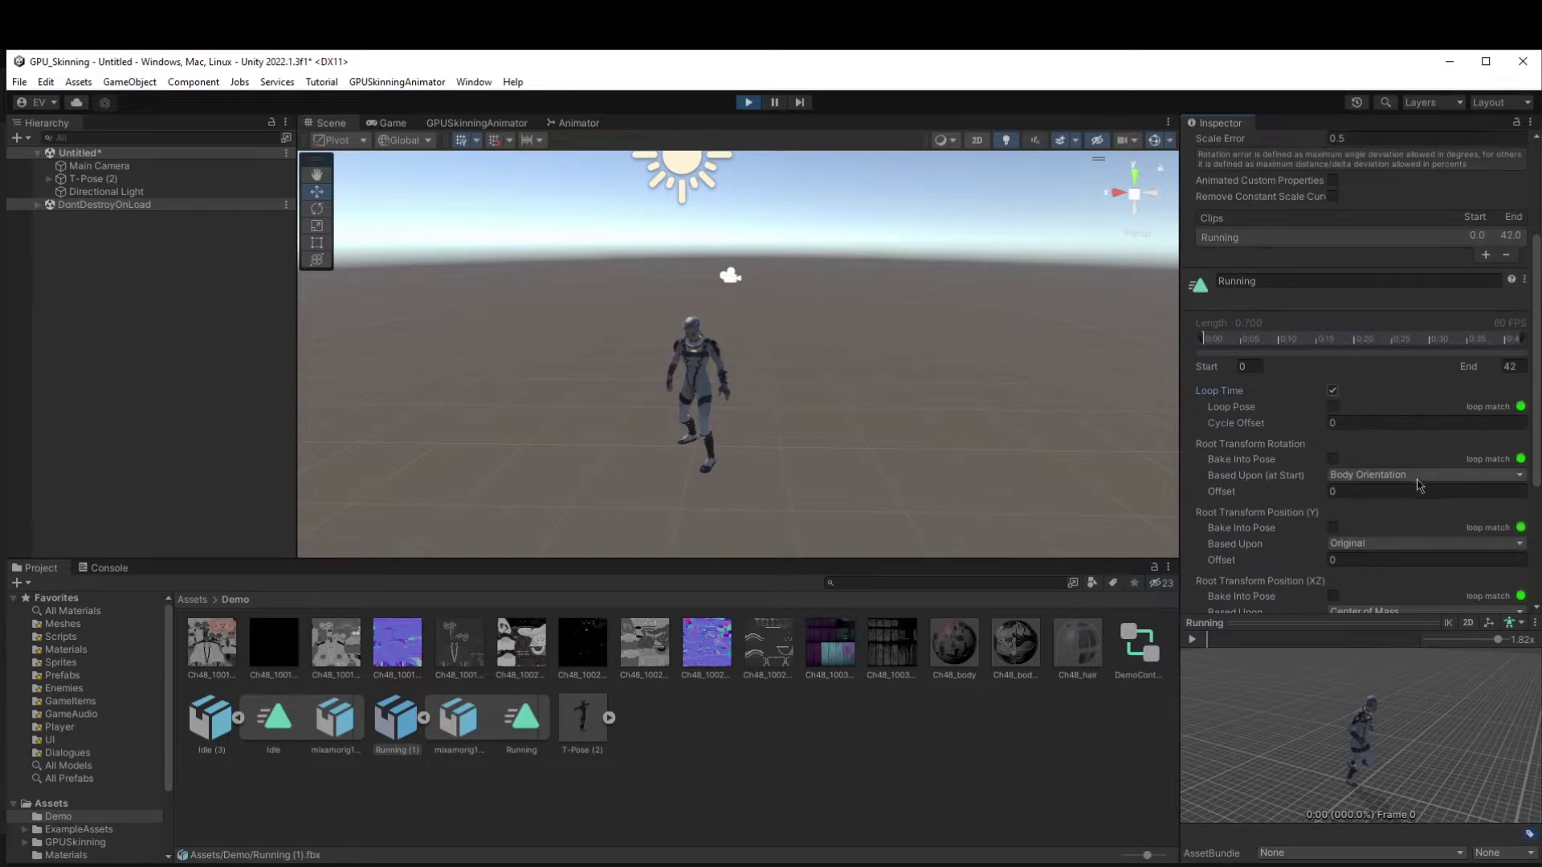
{"action": "scroll", "coordinate": [1415, 483], "scroll_direction": "down", "scroll_amount": 5}
{"action": "left_click", "coordinate": [1508, 578]}
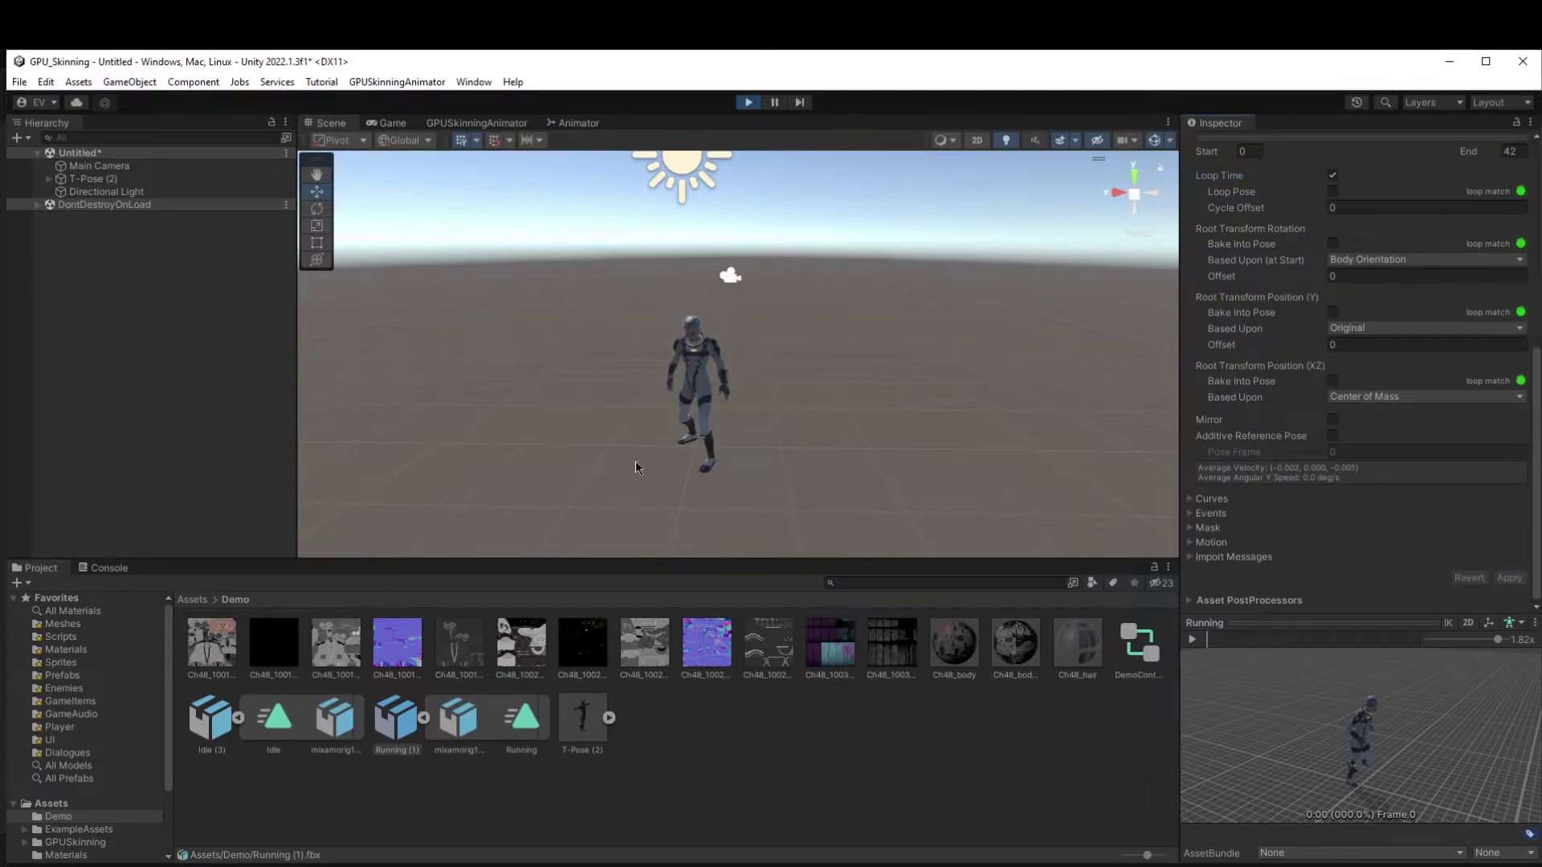
Examine the playing character up close in the scene and check the active state in the Animator graph.
{"action": "scroll", "coordinate": [695, 391], "scroll_direction": "up", "scroll_amount": 4}
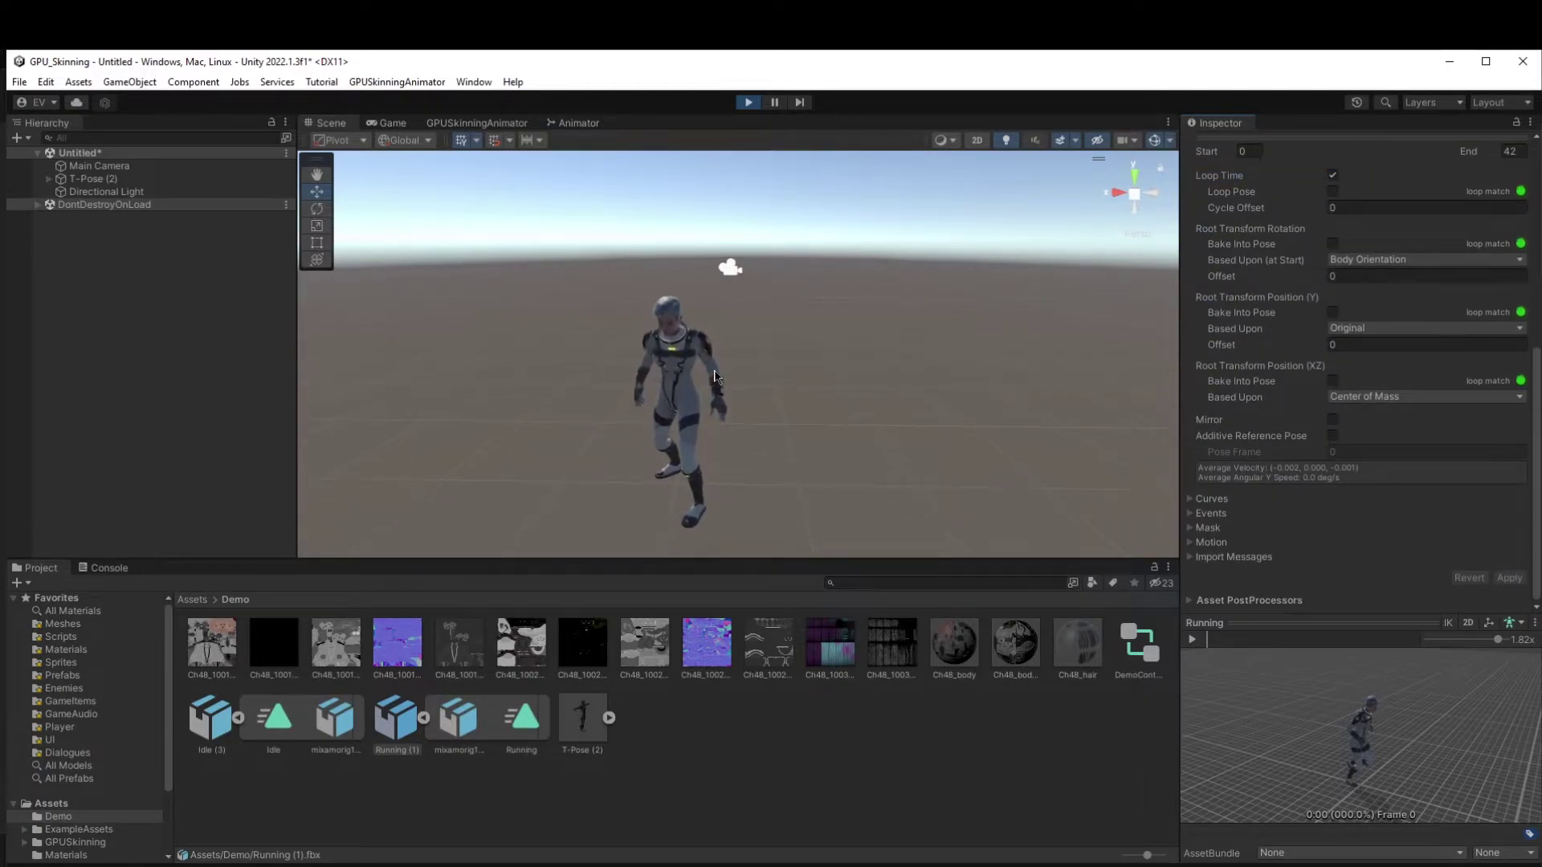
{"action": "scroll", "coordinate": [801, 320], "scroll_direction": "up", "scroll_amount": 3}
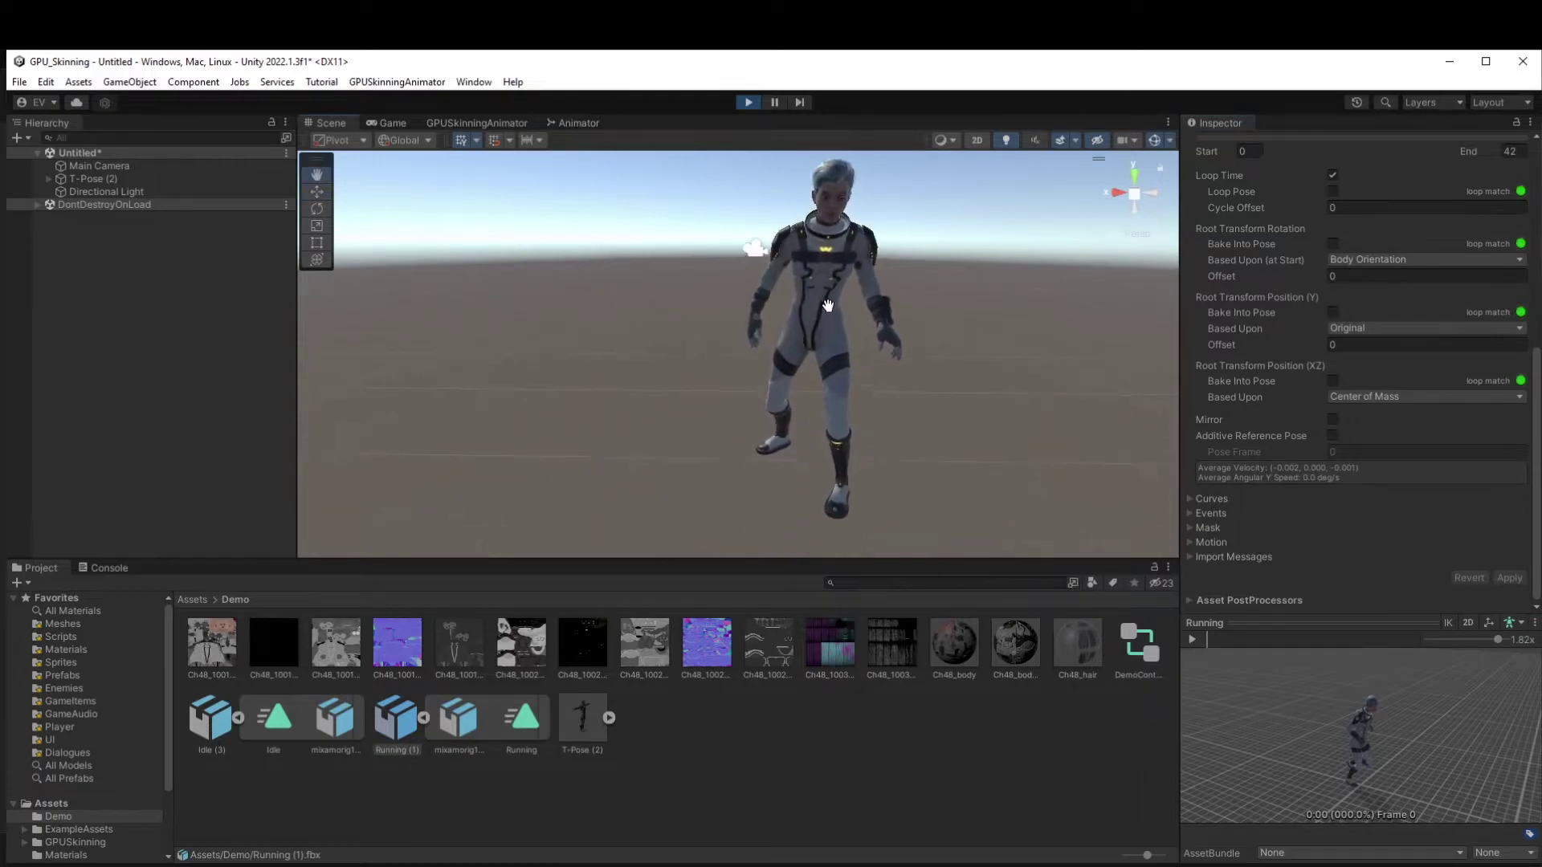
{"action": "scroll", "coordinate": [820, 313], "scroll_direction": "down", "scroll_amount": 5}
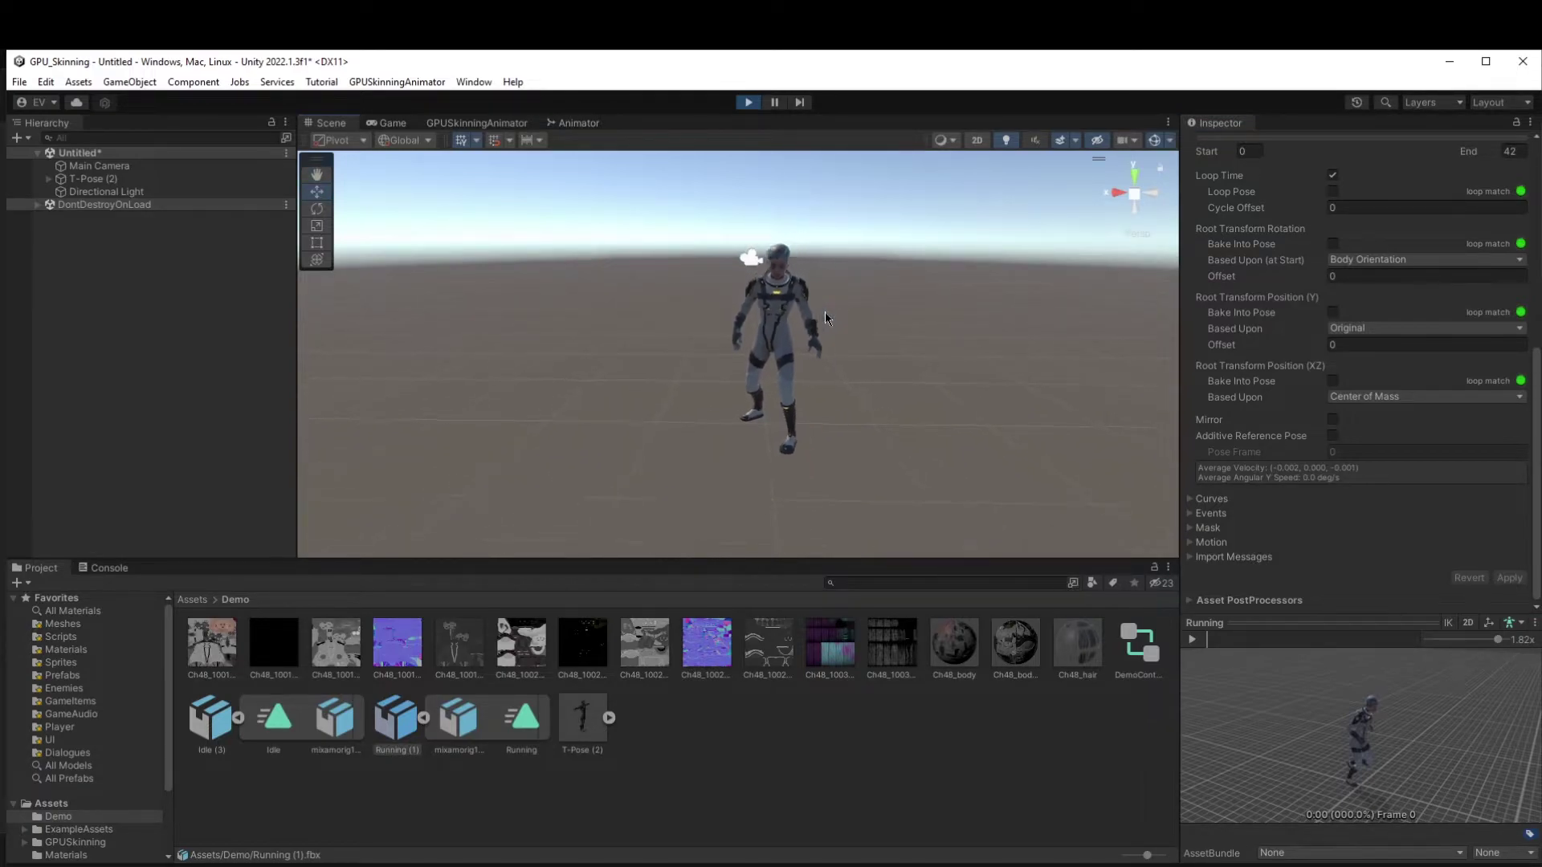
{"action": "left_click", "coordinate": [577, 124]}
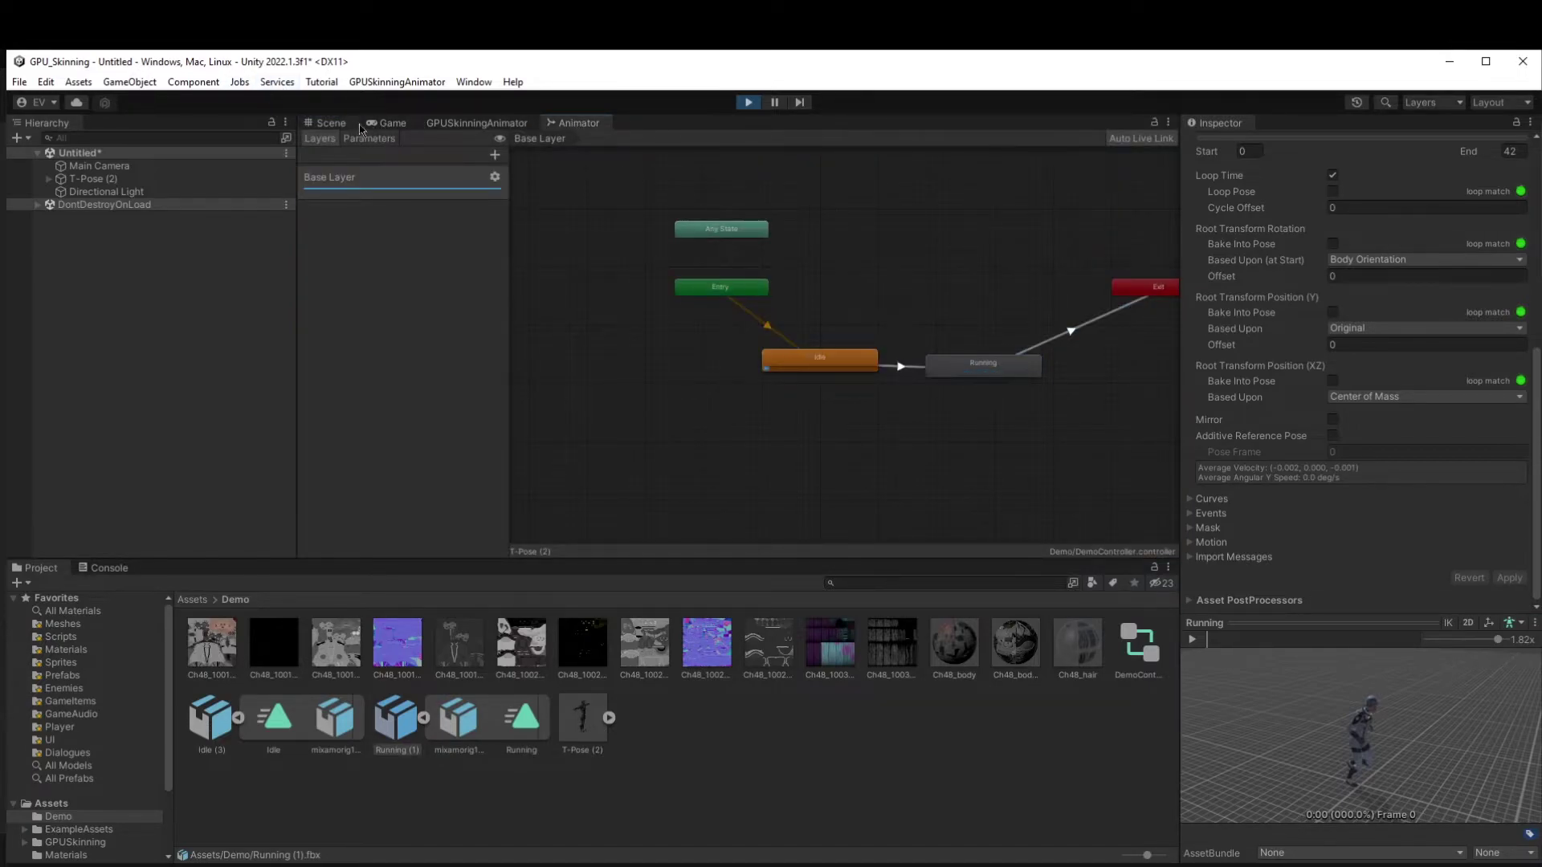
{"action": "left_click", "coordinate": [386, 125]}
{"action": "left_click", "coordinate": [504, 124]}
{"action": "left_click", "coordinate": [405, 125]}
{"action": "left_click", "coordinate": [586, 125]}
{"action": "left_click", "coordinate": [953, 372]}
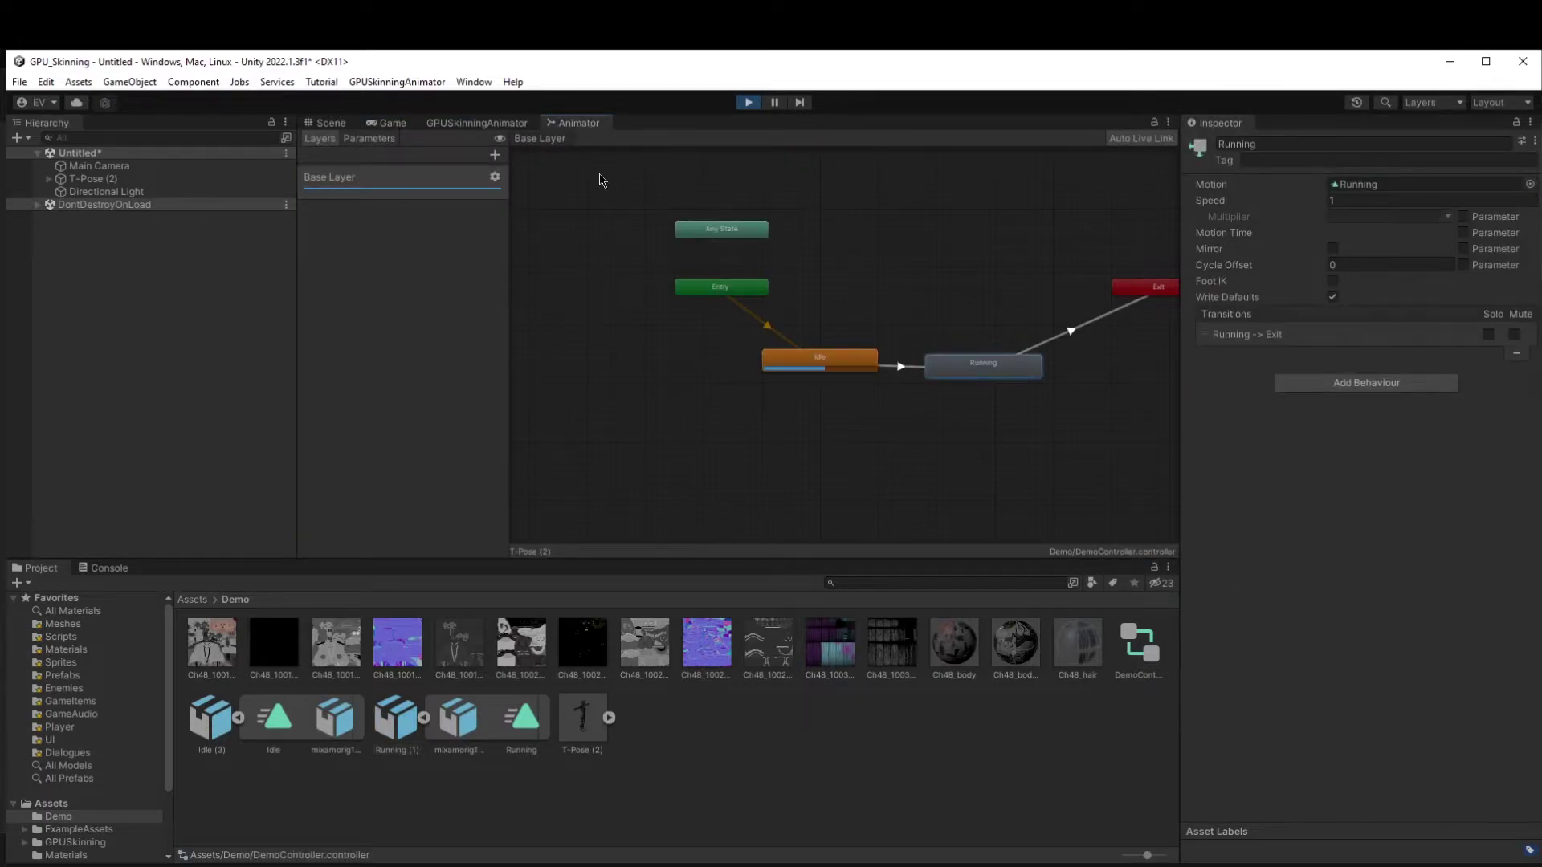
Stop the running scene and rename the T-Pose (2) object as WomanModel.
{"action": "left_click", "coordinate": [747, 102]}
{"action": "left_click", "coordinate": [192, 184]}
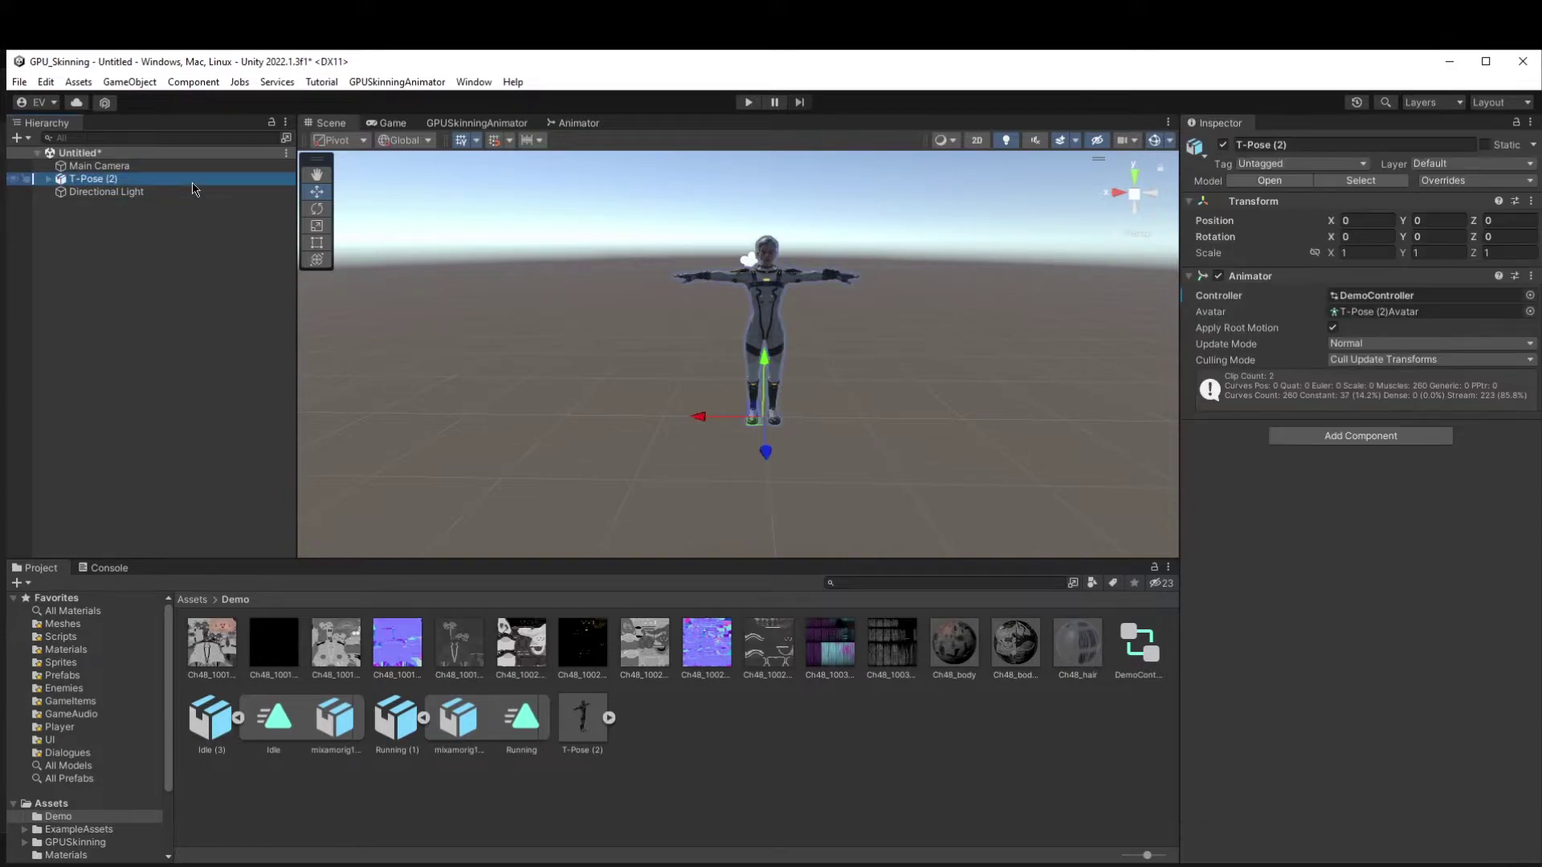
{"action": "left_click", "coordinate": [192, 183]}
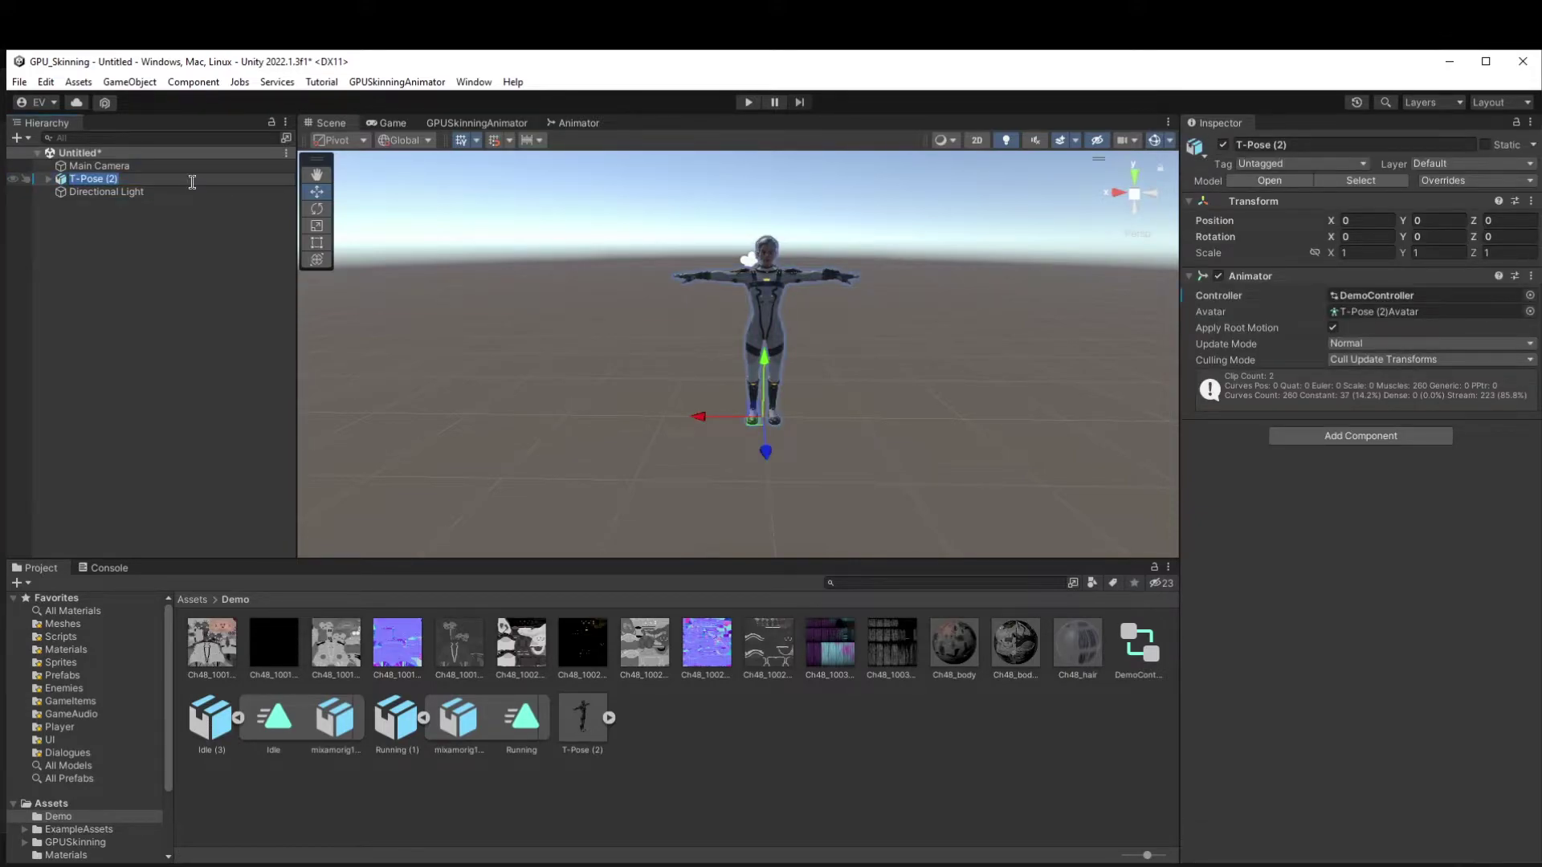
{"action": "type", "text": "WomanModel"}
{"action": "key", "text": "Return"}
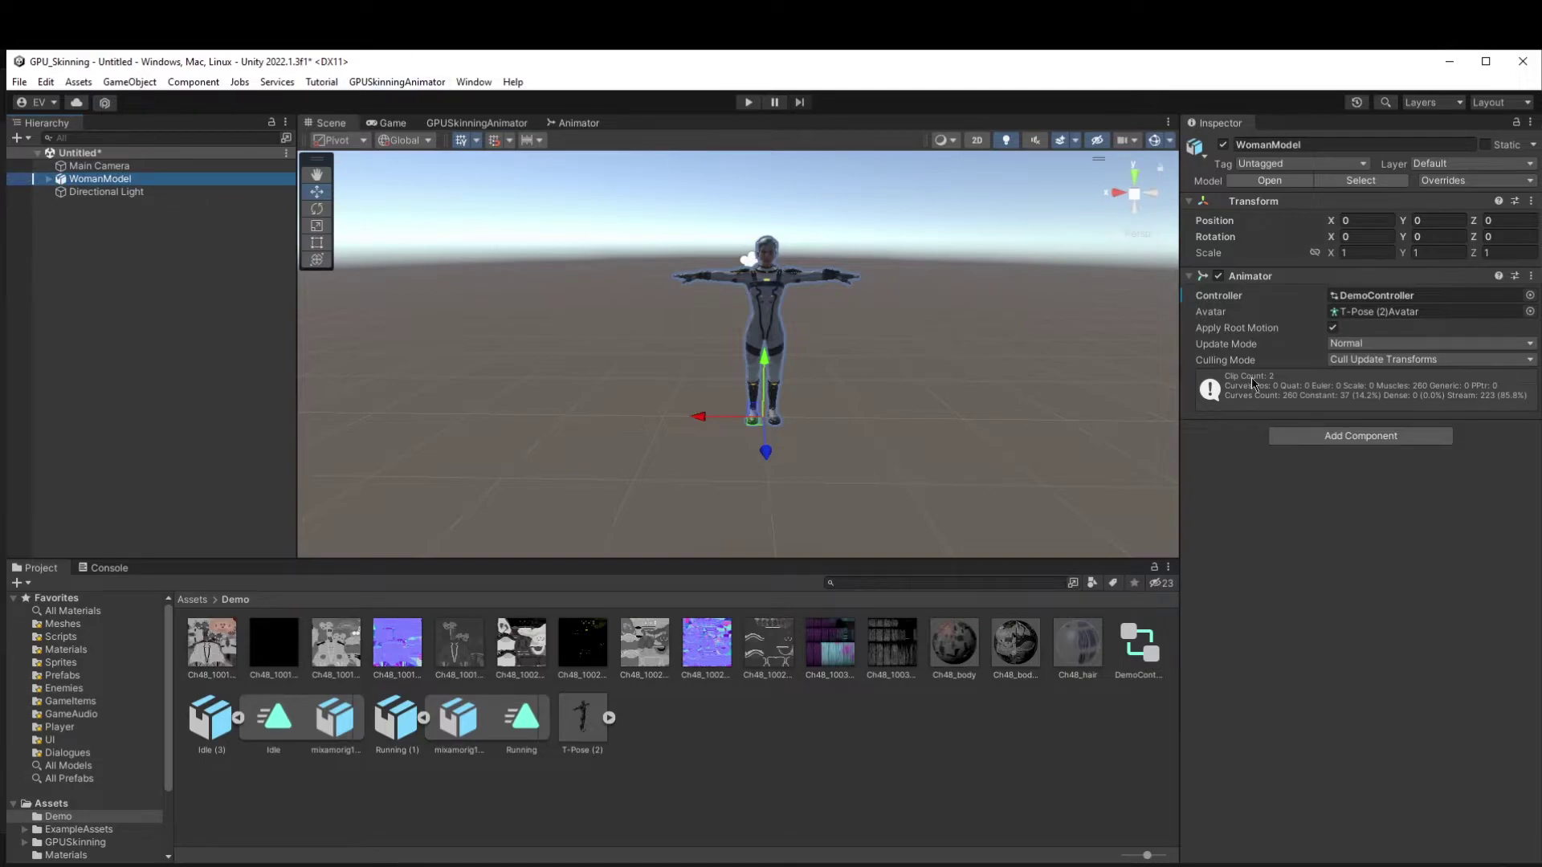
Add a GPU Skinning Sampler component to WomanModel and set its animation name to WomanModel.
{"action": "left_click_drag", "start_coordinate": [1142, 556], "coordinate": [1142, 776]}
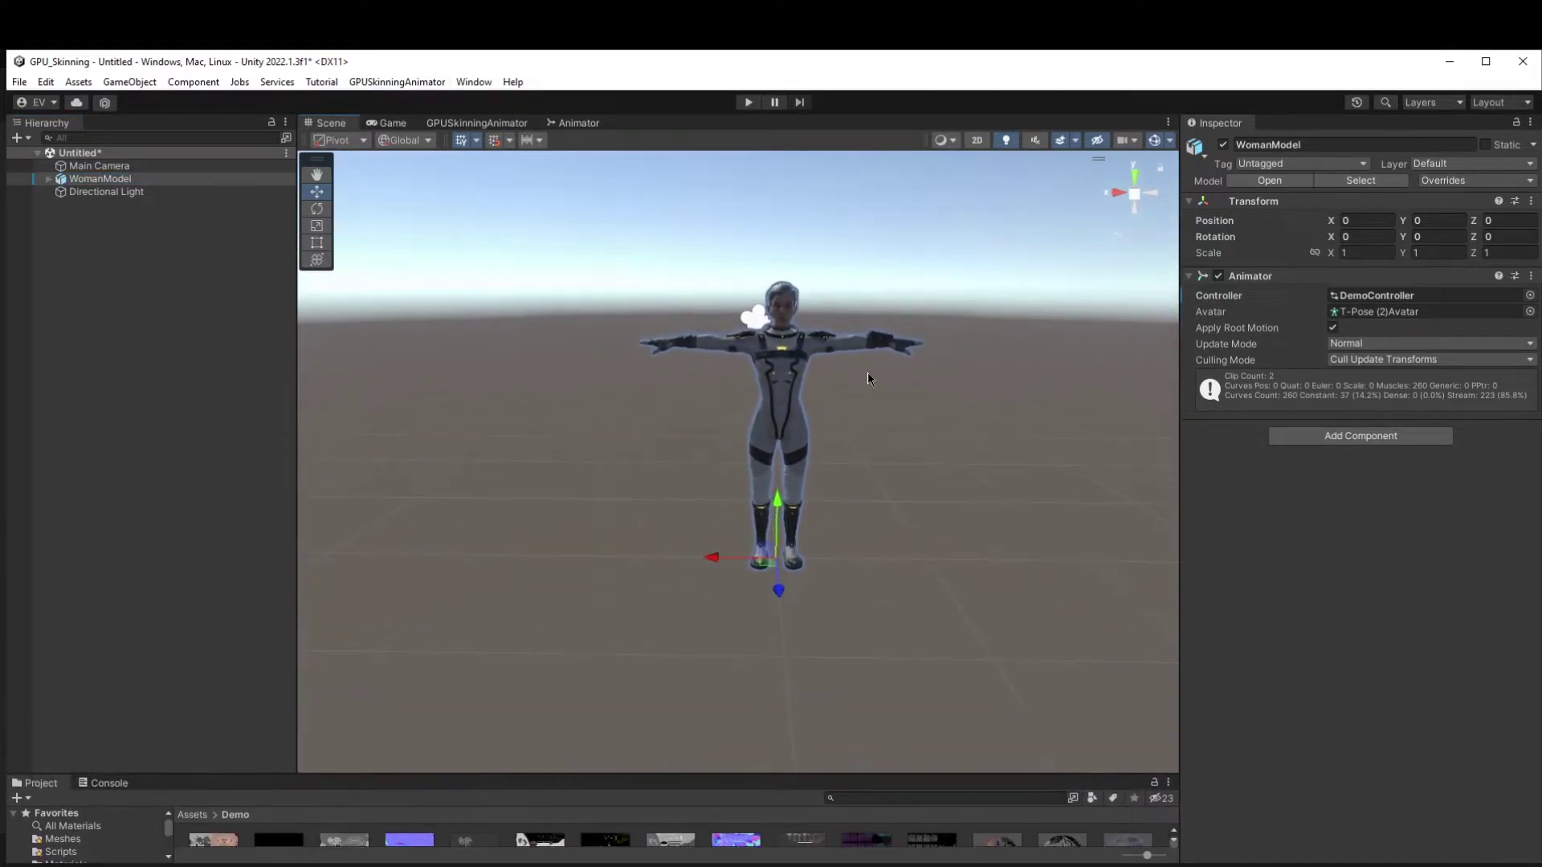
{"action": "key", "text": "f"}
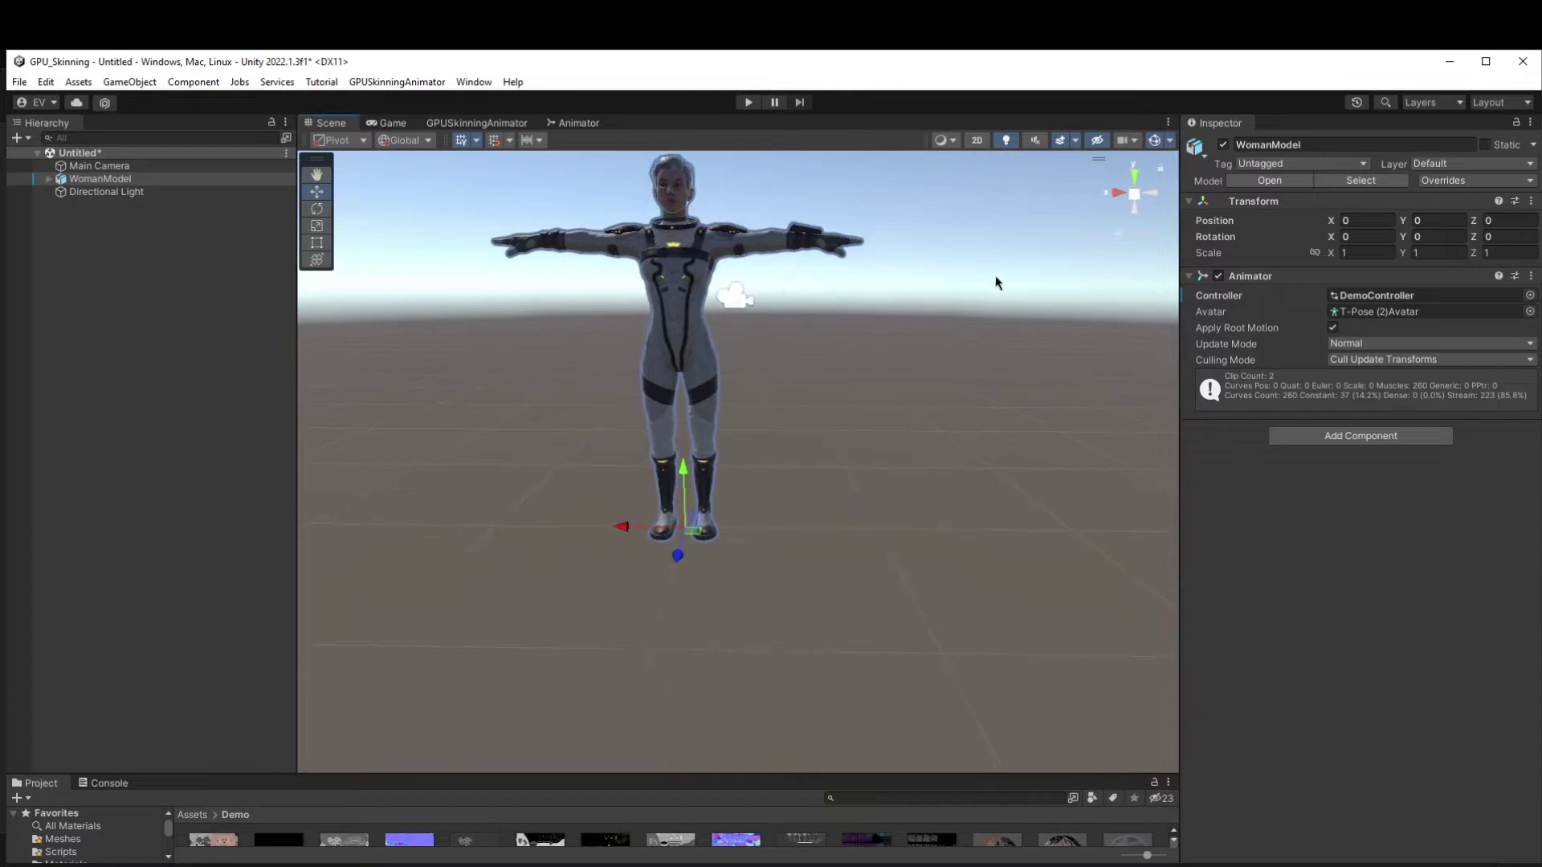
{"action": "left_click", "coordinate": [1349, 440]}
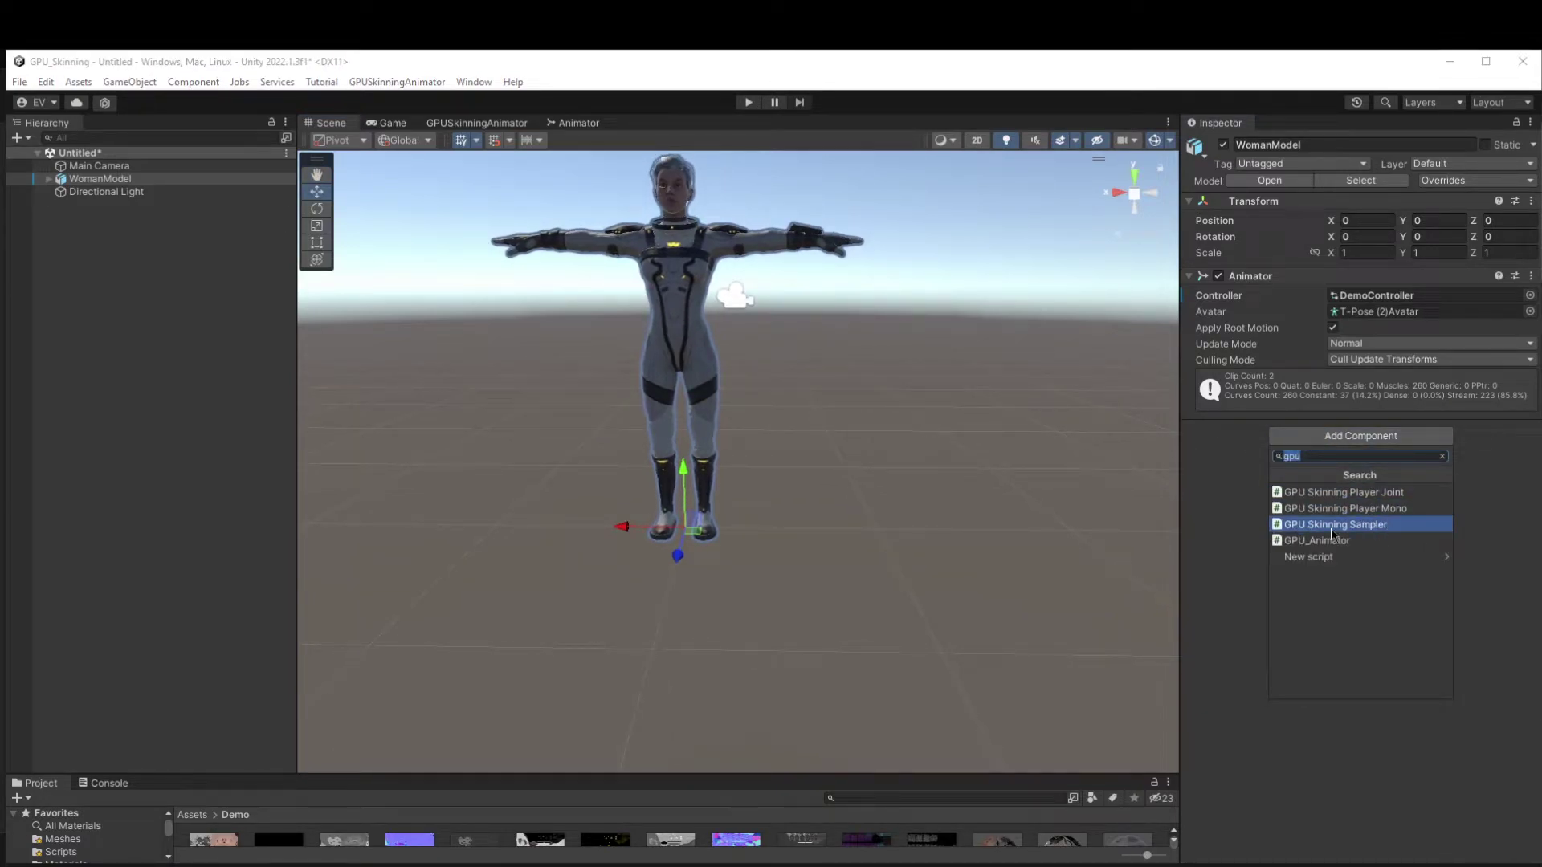
{"action": "left_click", "coordinate": [1332, 526]}
{"action": "left_click", "coordinate": [1414, 455]}
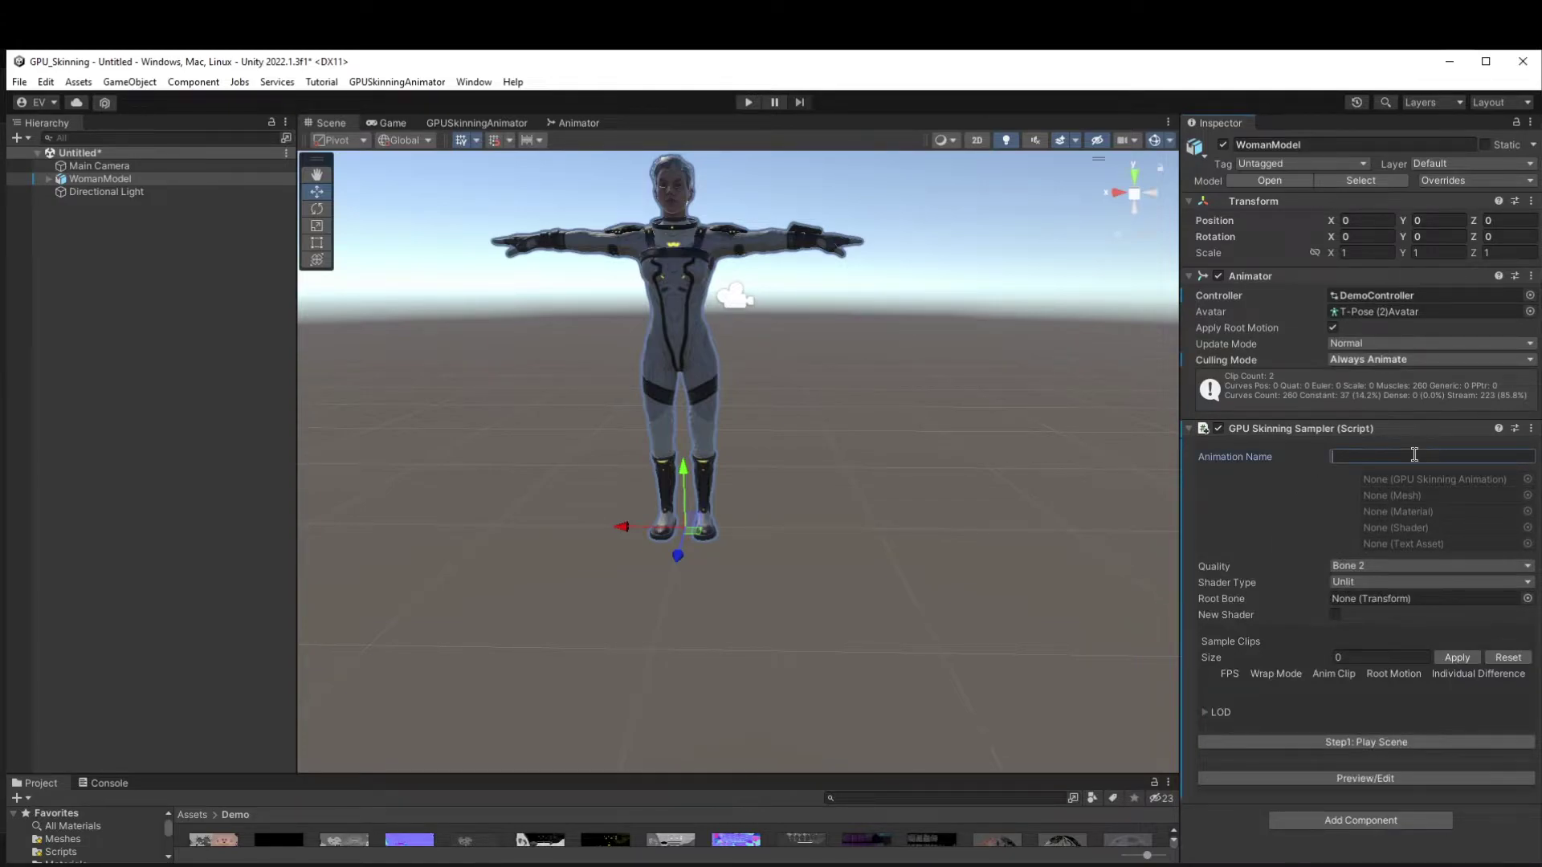
{"action": "type", "text": "WomanModel"}
{"action": "left_click", "coordinate": [1341, 568]}
{"action": "left_click", "coordinate": [1363, 567]}
{"action": "left_click", "coordinate": [1458, 583]}
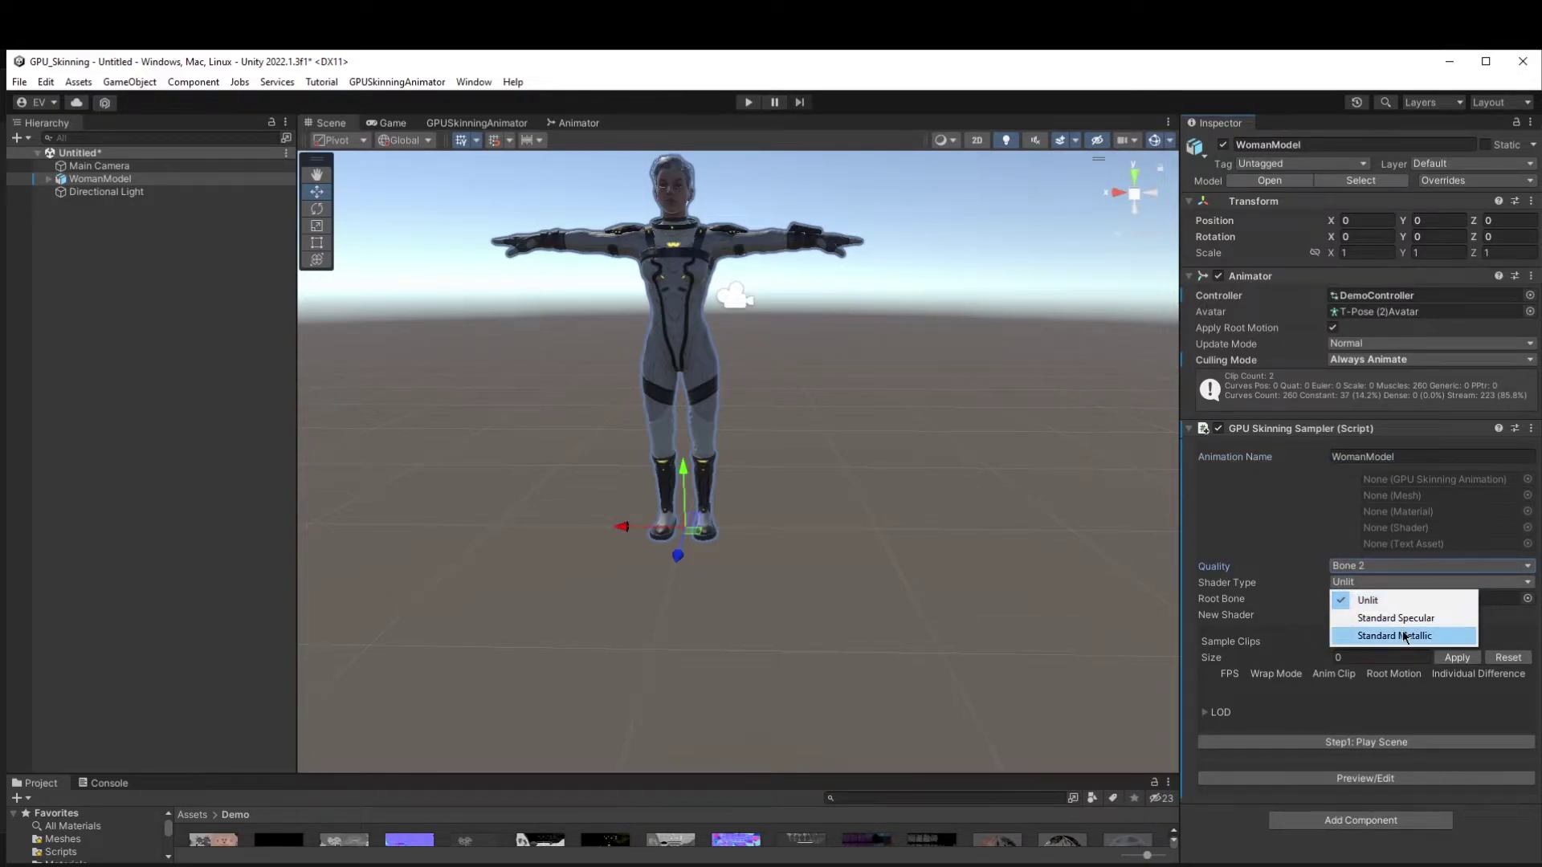
{"action": "left_click", "coordinate": [1168, 581]}
{"action": "left_click", "coordinate": [172, 191]}
{"action": "left_click", "coordinate": [175, 165]}
{"action": "left_click", "coordinate": [183, 178]}
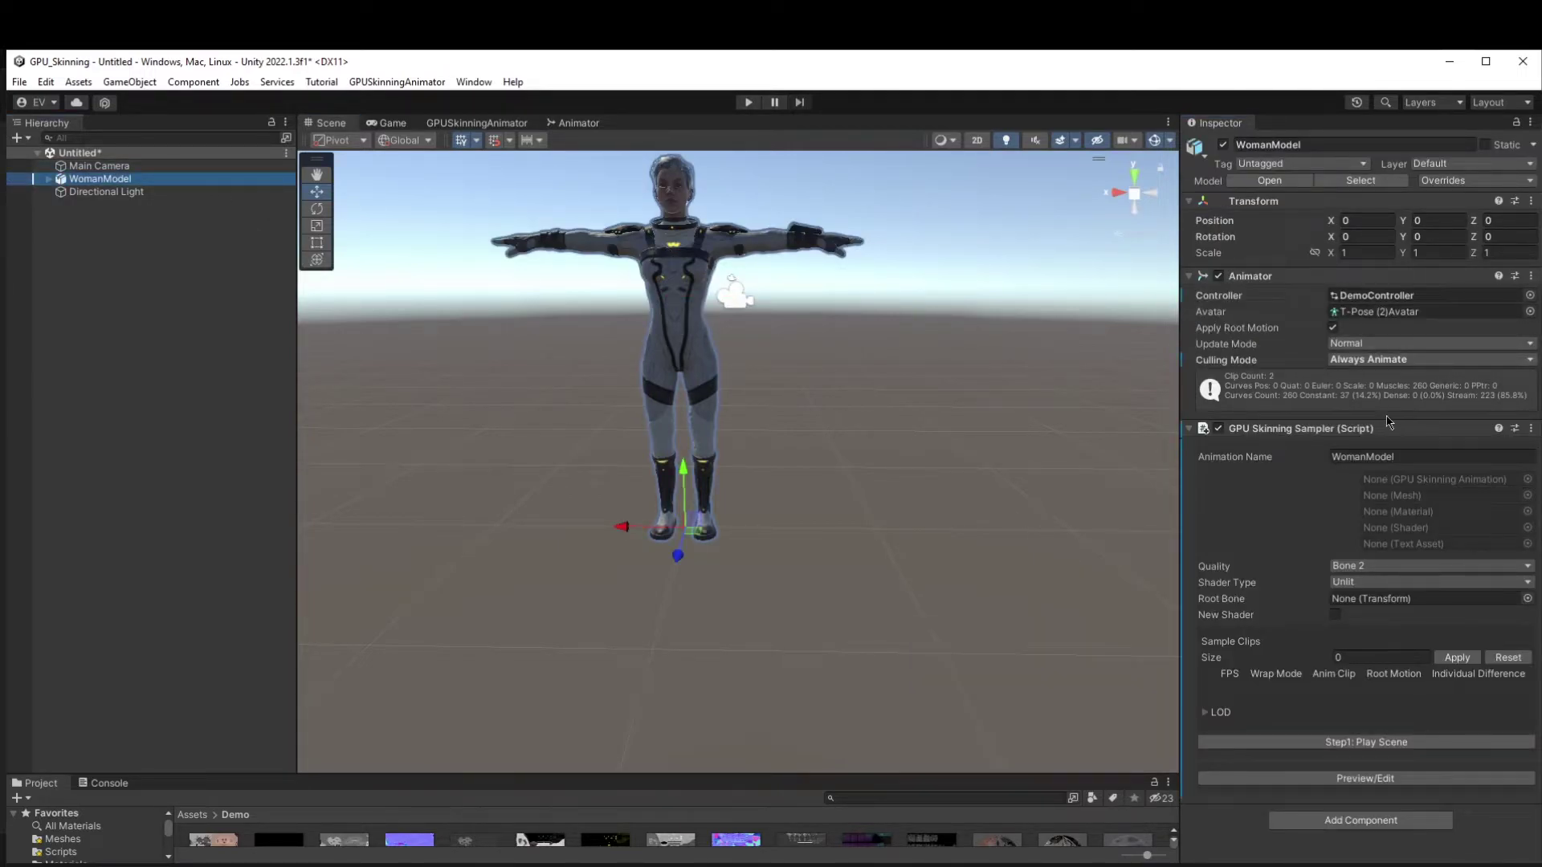
Set the sampler's Sample Clips size to 2, apply it, and set both clip entries to 60 FPS.
{"action": "left_click_drag", "start_coordinate": [1049, 778], "coordinate": [1045, 631]}
{"action": "left_click", "coordinate": [1393, 657]}
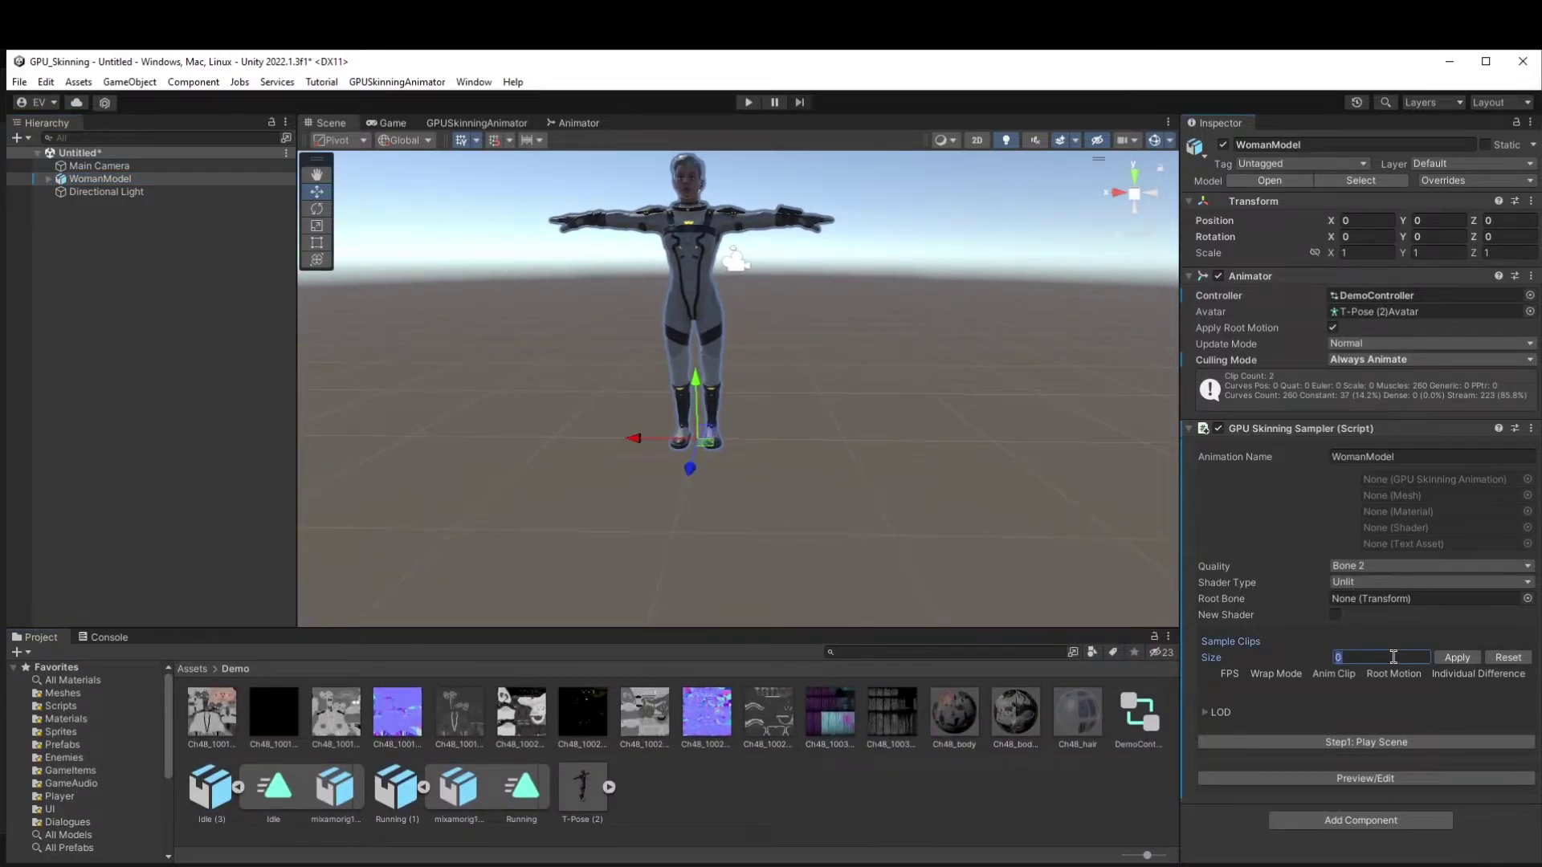
{"action": "type", "text": "2"}
{"action": "left_click", "coordinate": [1456, 657]}
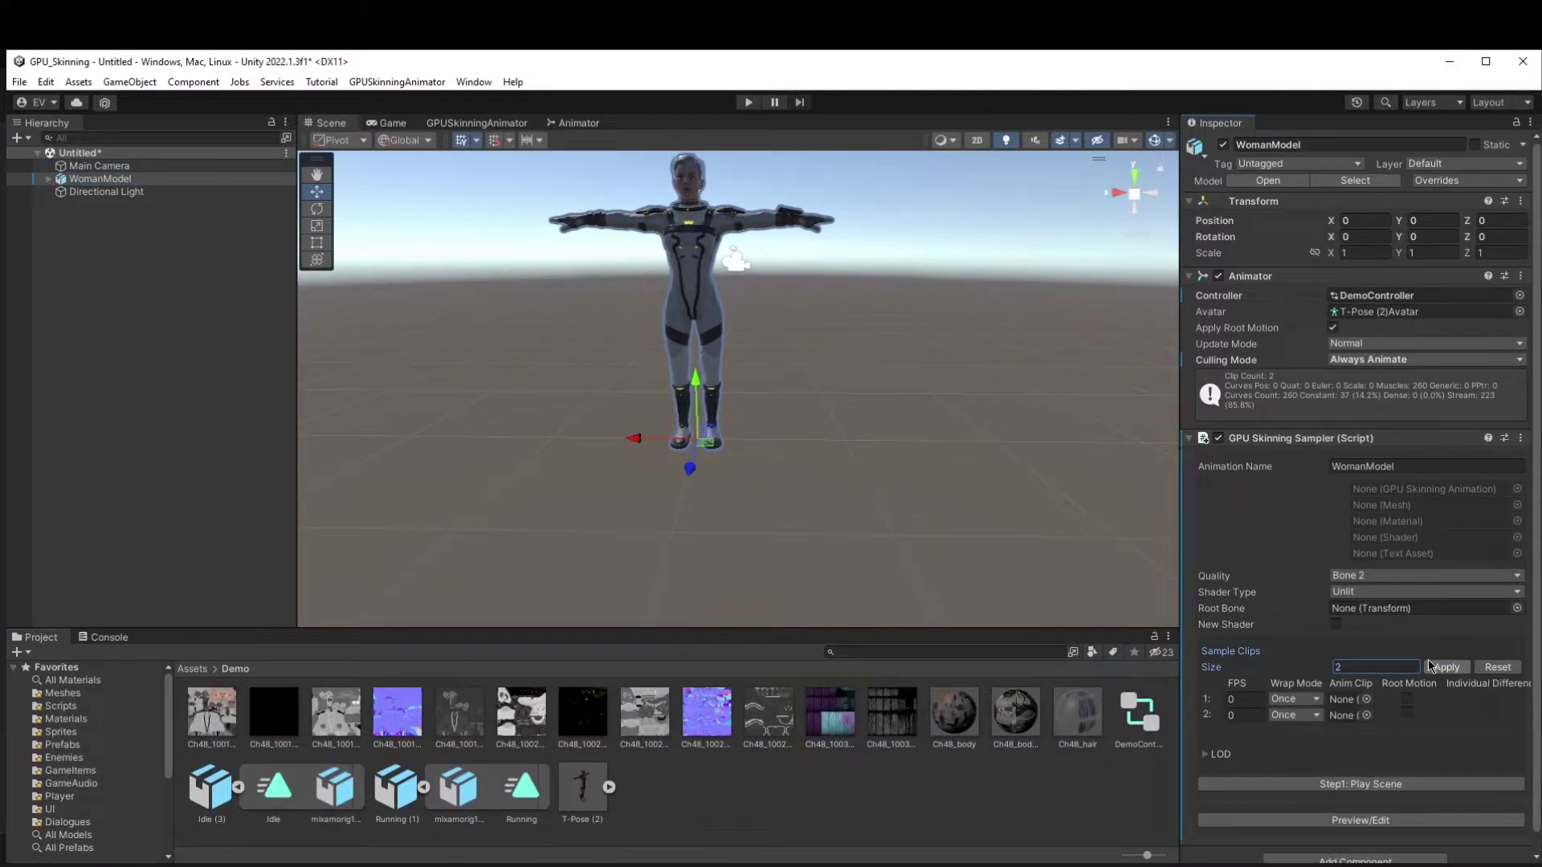
{"action": "scroll", "coordinate": [1252, 697], "scroll_direction": "down", "scroll_amount": 1}
{"action": "left_click", "coordinate": [1252, 697]}
{"action": "type", "text": "60"}
{"action": "left_click", "coordinate": [1246, 680]}
{"action": "type", "text": "60"}
Set both sample clips' wrap mode to Loop and assign Idle to the first and Running to the second.
{"action": "left_click", "coordinate": [1294, 680]}
{"action": "left_click", "coordinate": [1296, 700]}
{"action": "left_click", "coordinate": [1305, 696]}
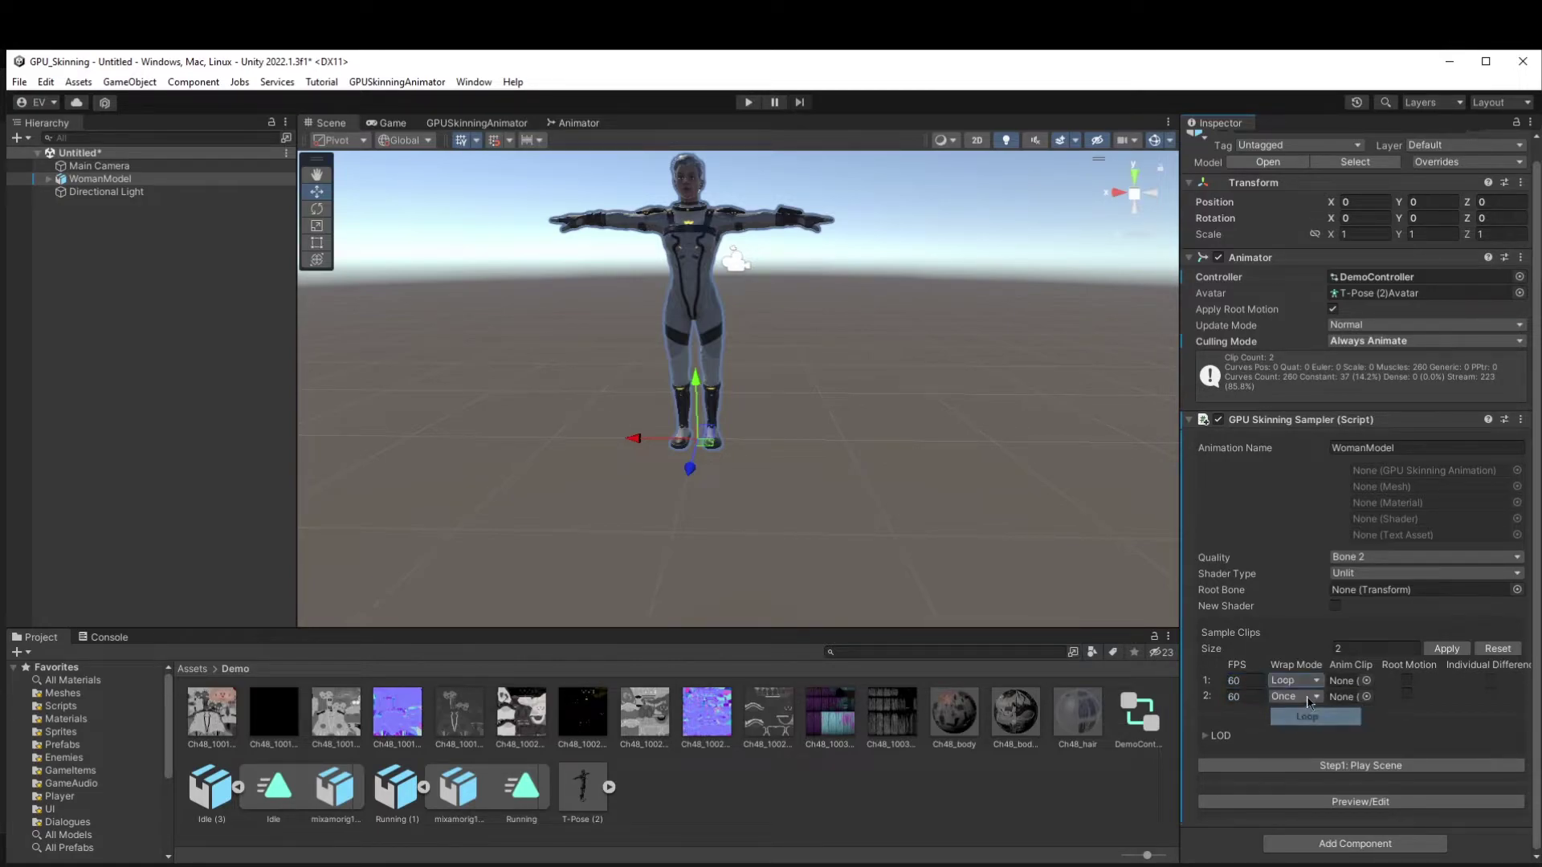
{"action": "left_click", "coordinate": [1313, 717]}
{"action": "left_click_drag", "start_coordinate": [287, 797], "coordinate": [1345, 680]}
{"action": "left_click_drag", "start_coordinate": [523, 798], "coordinate": [1347, 697]}
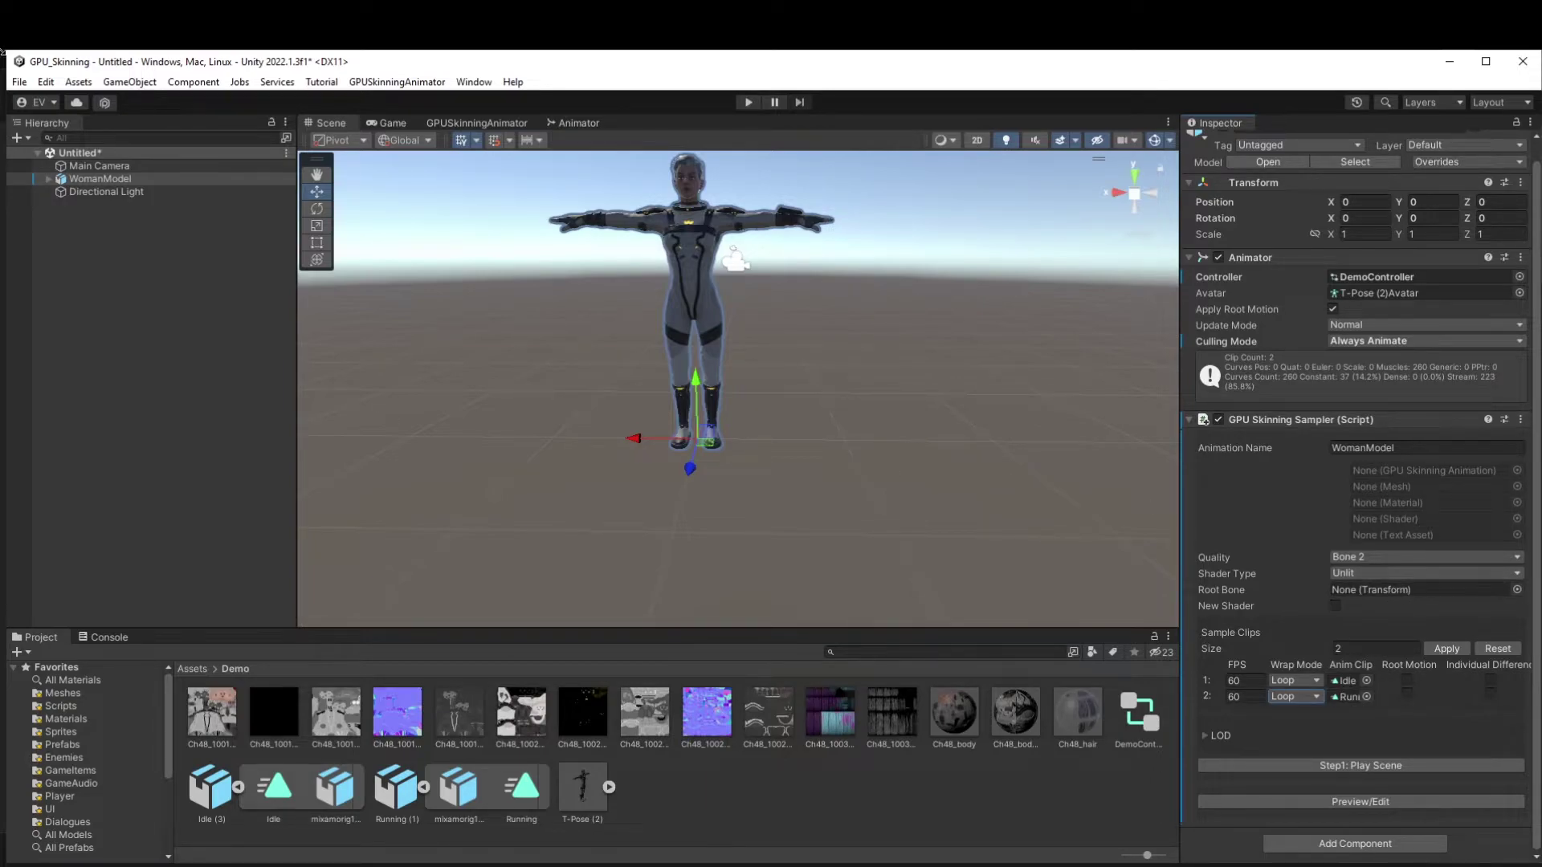
Assign mixamorig1:Hips as the sampler's Root Bone and enable New Shader.
{"action": "left_click", "coordinate": [49, 178]}
{"action": "left_click_drag", "start_coordinate": [96, 217], "coordinate": [1407, 594]}
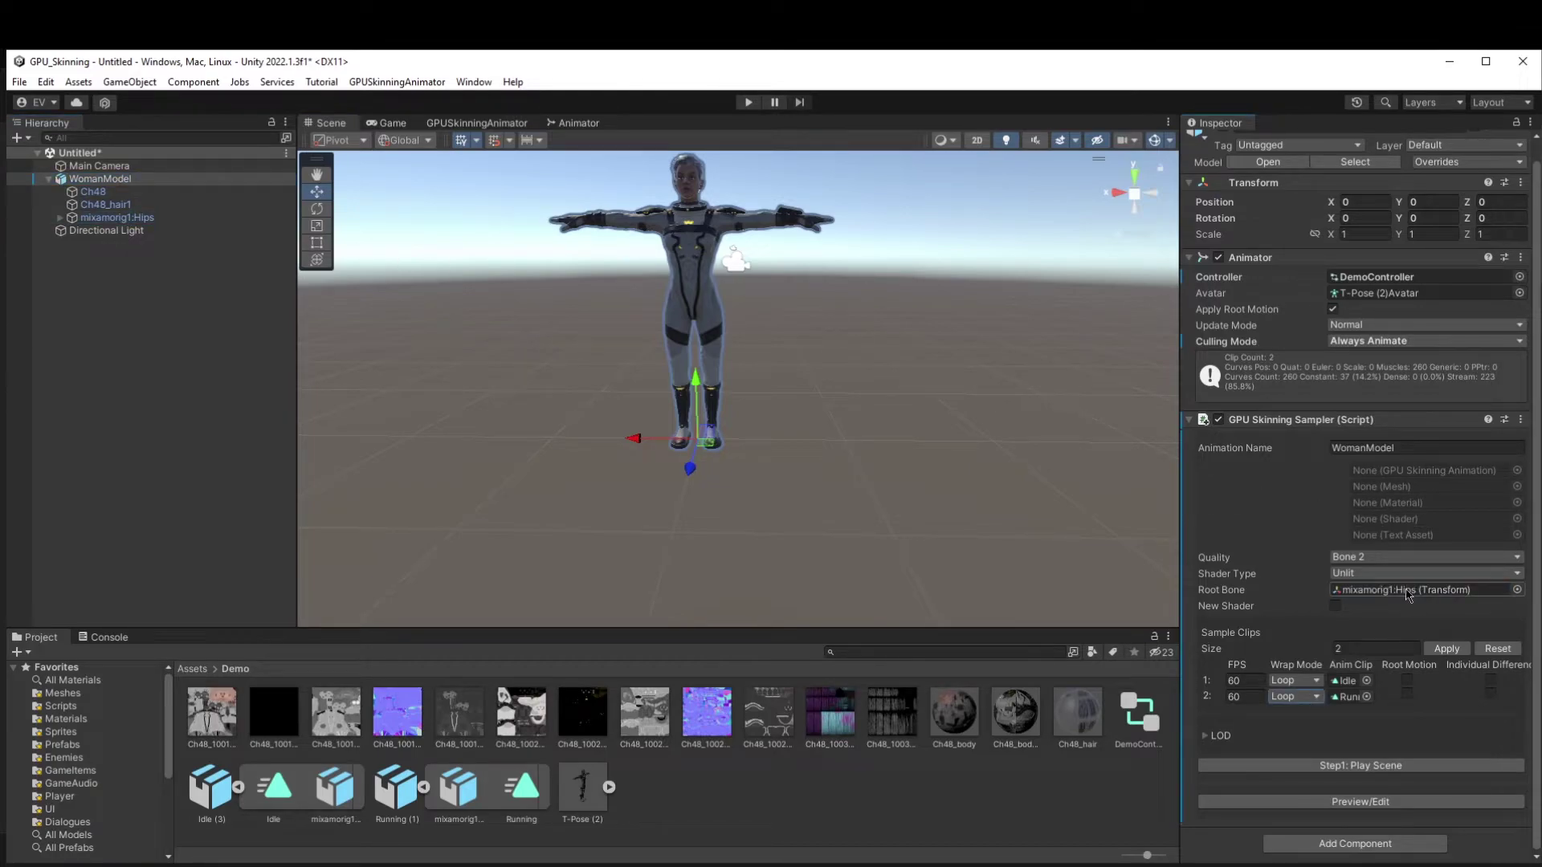
{"action": "left_click", "coordinate": [1336, 606]}
Play the scene from the sampler, start sampling, and save the generated data to the Assets/Demo folder.
{"action": "left_click", "coordinate": [1446, 767]}
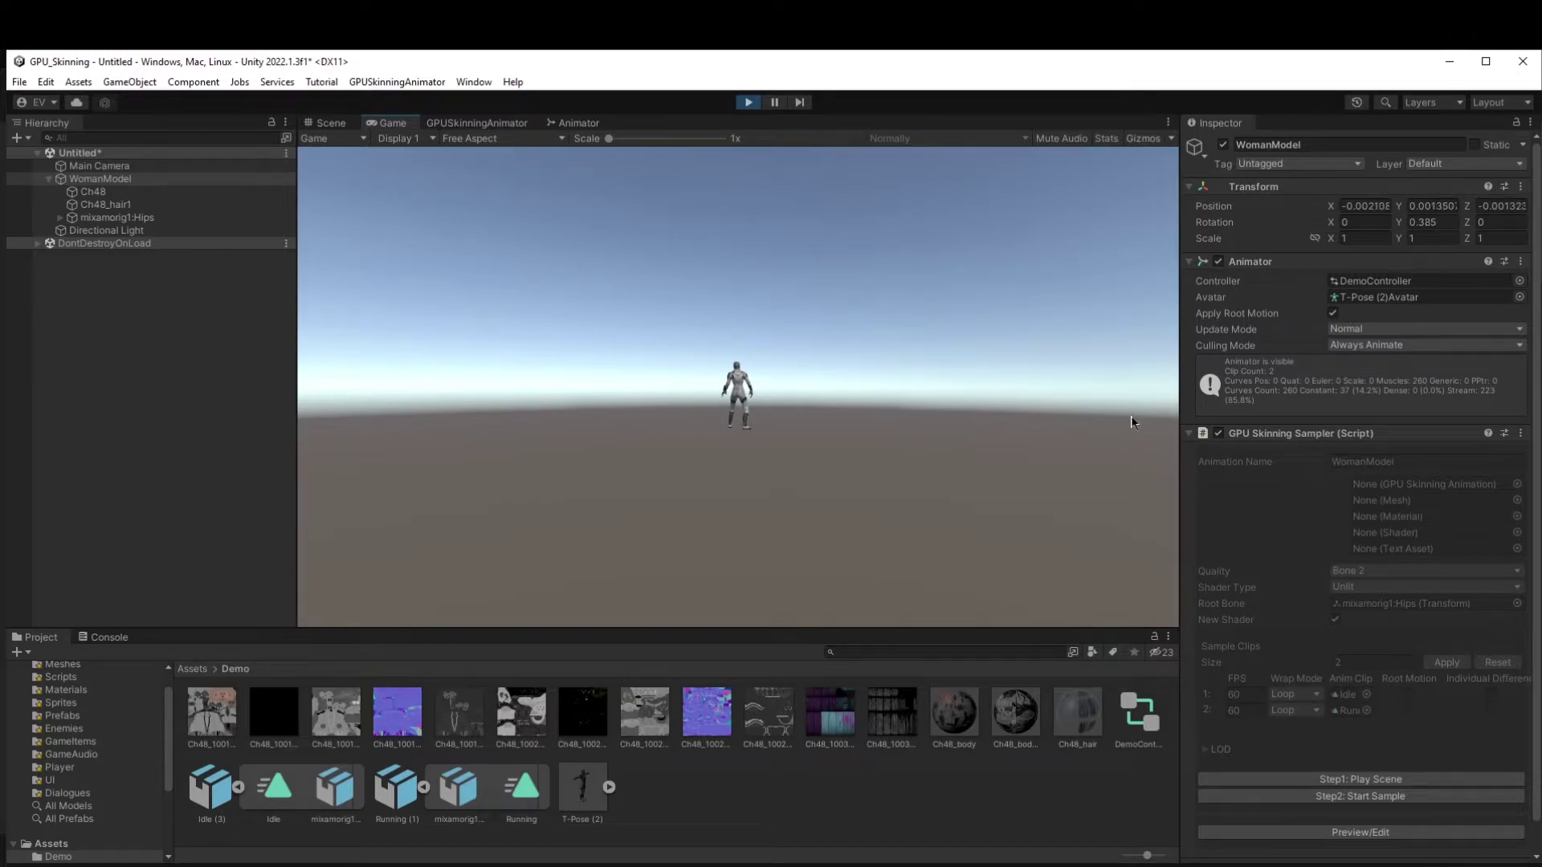
{"action": "scroll", "coordinate": [1367, 771], "scroll_direction": "down", "scroll_amount": 1}
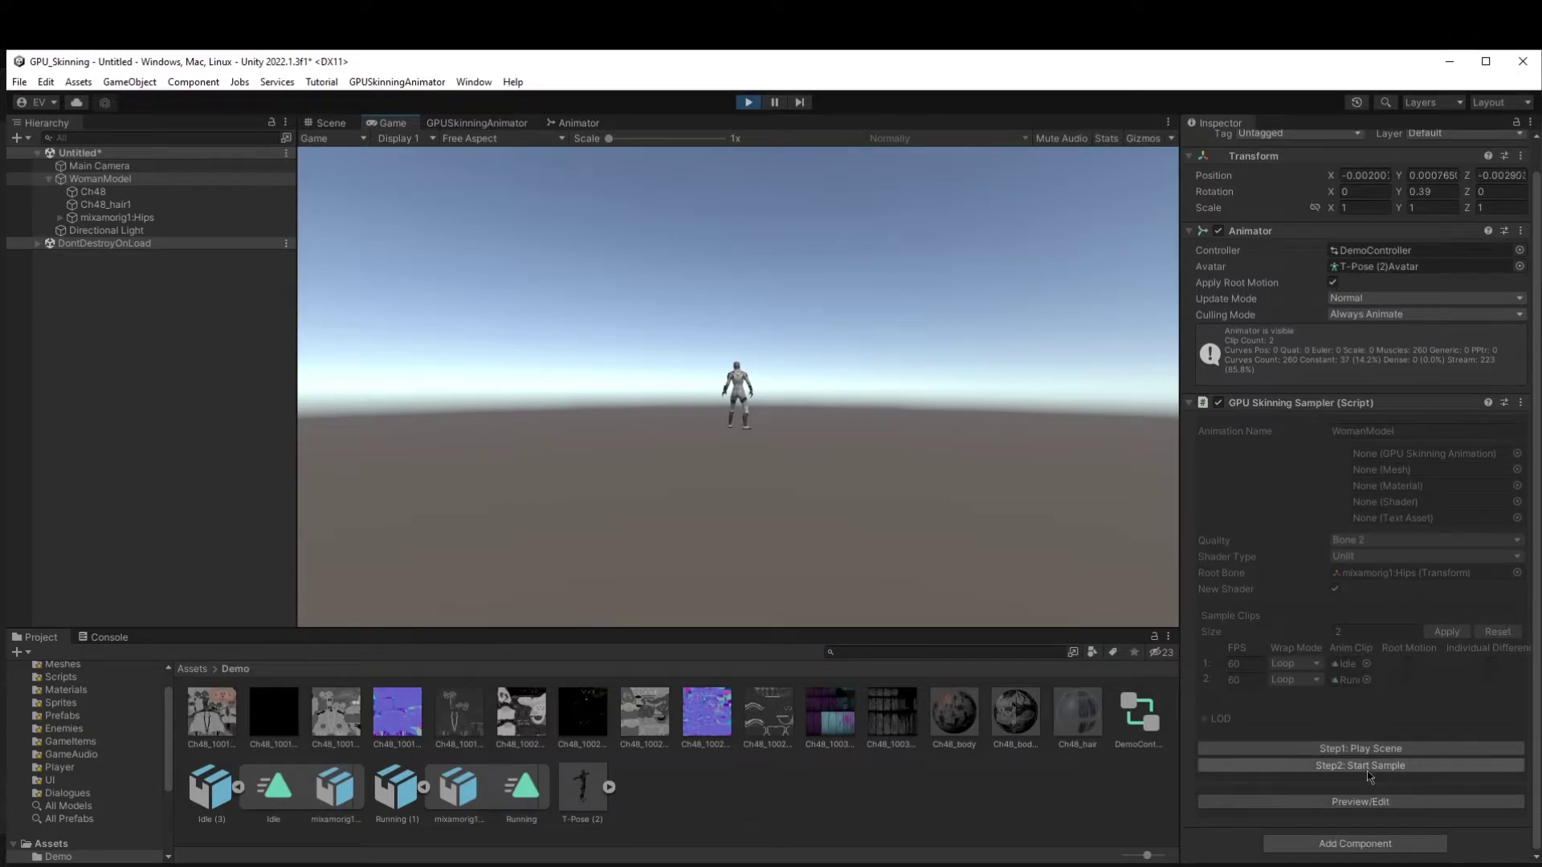
{"action": "left_click", "coordinate": [1367, 767]}
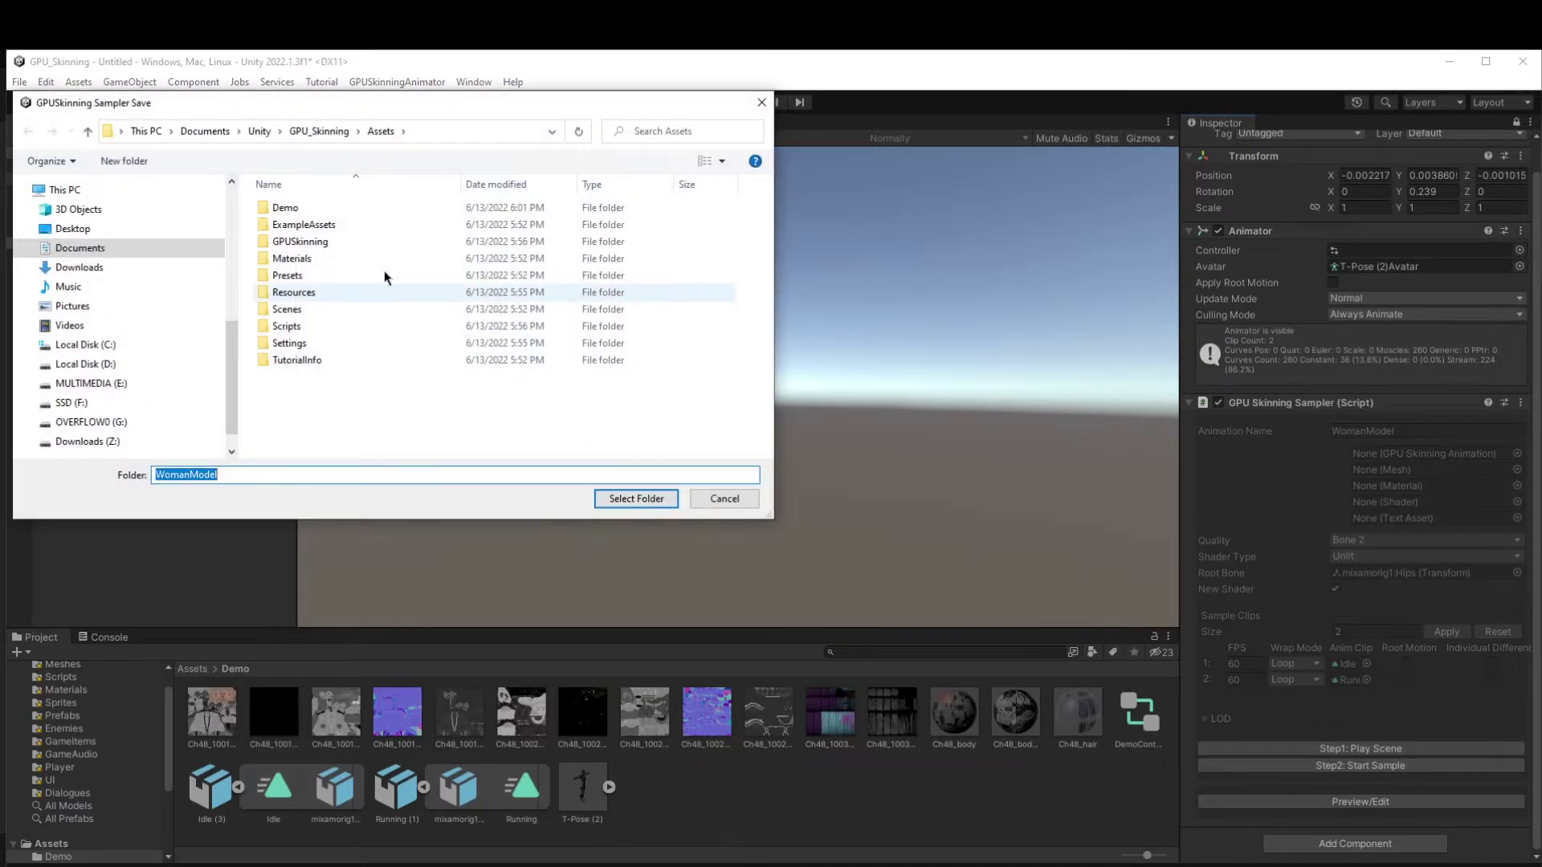
{"action": "left_click", "coordinate": [286, 208]}
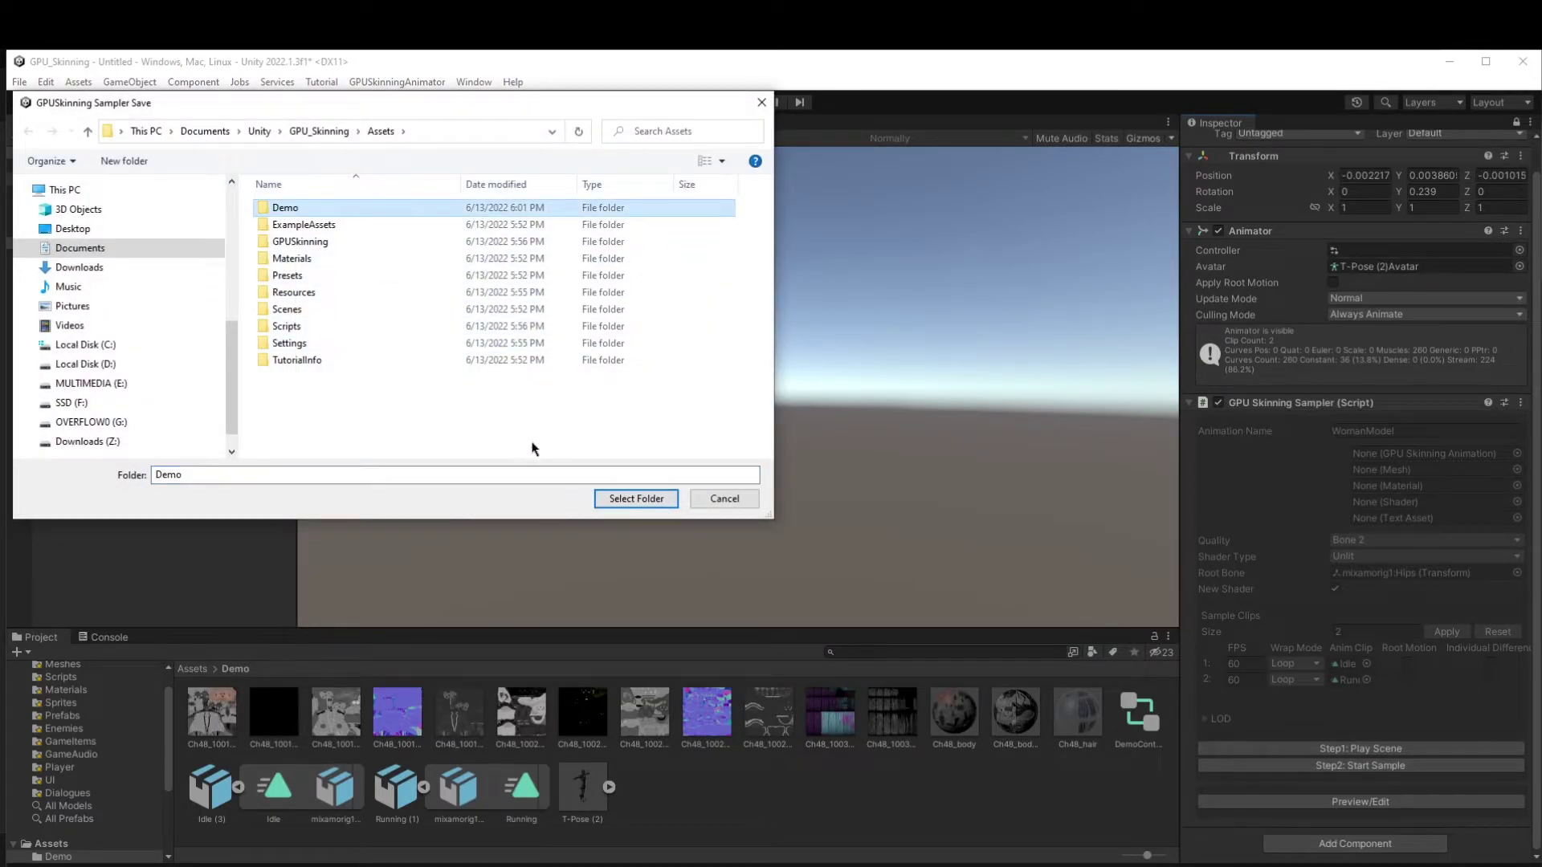
{"action": "left_click", "coordinate": [617, 504]}
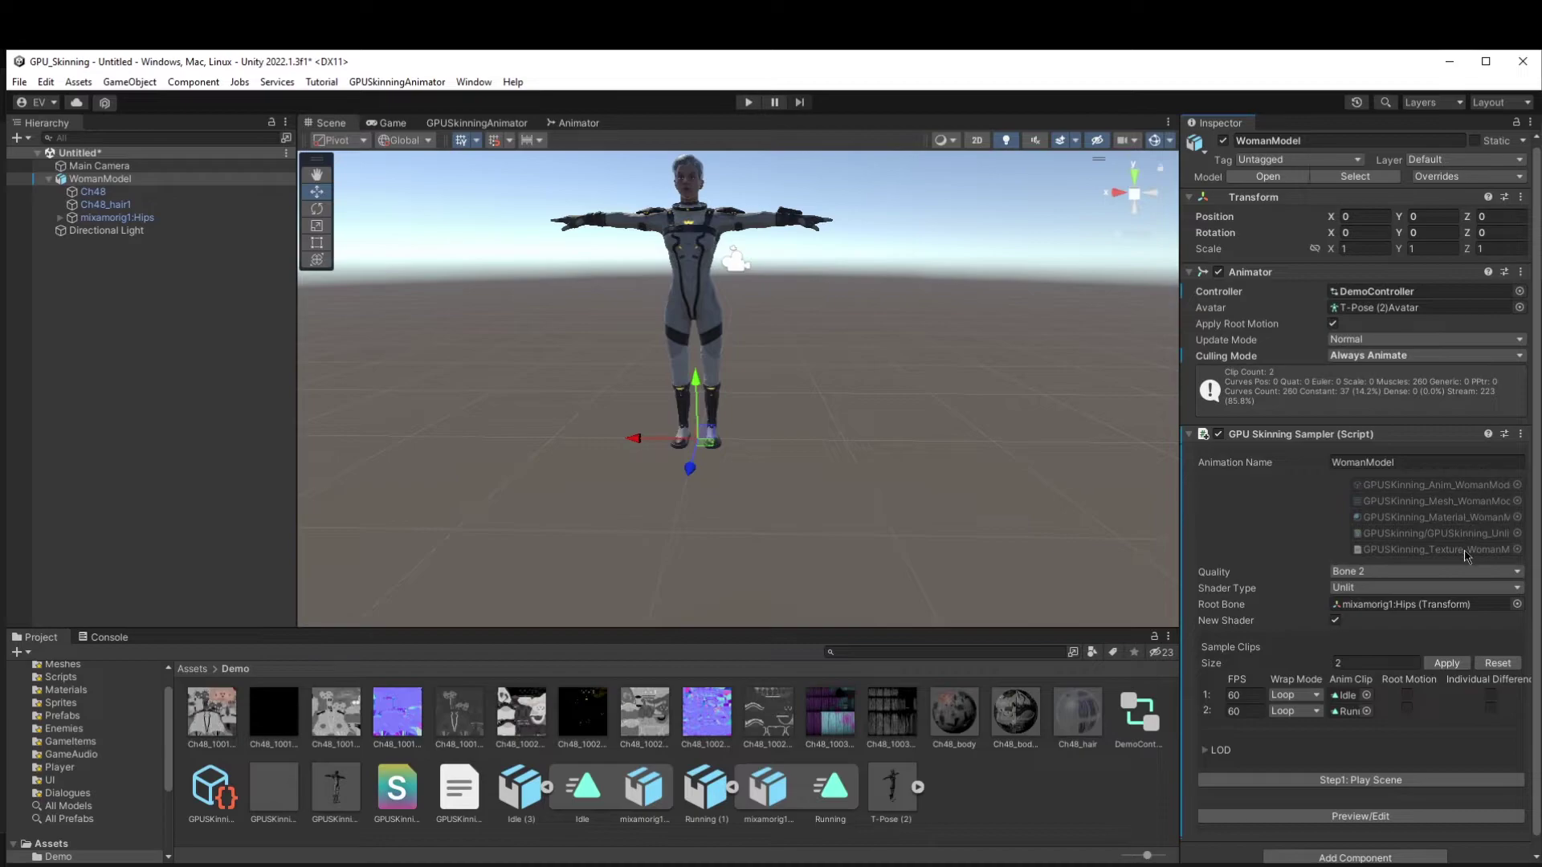
Open the sampler's Preview/Edit view, switch the previewed clip to Running, and examine the animation from different angles.
{"action": "middle_click_drag", "start_coordinate": [783, 337], "coordinate": [847, 448]}
{"action": "right_click_drag", "start_coordinate": [847, 455], "coordinate": [1070, 396]}
{"action": "scroll", "coordinate": [1330, 537], "scroll_direction": "down", "scroll_amount": 1}
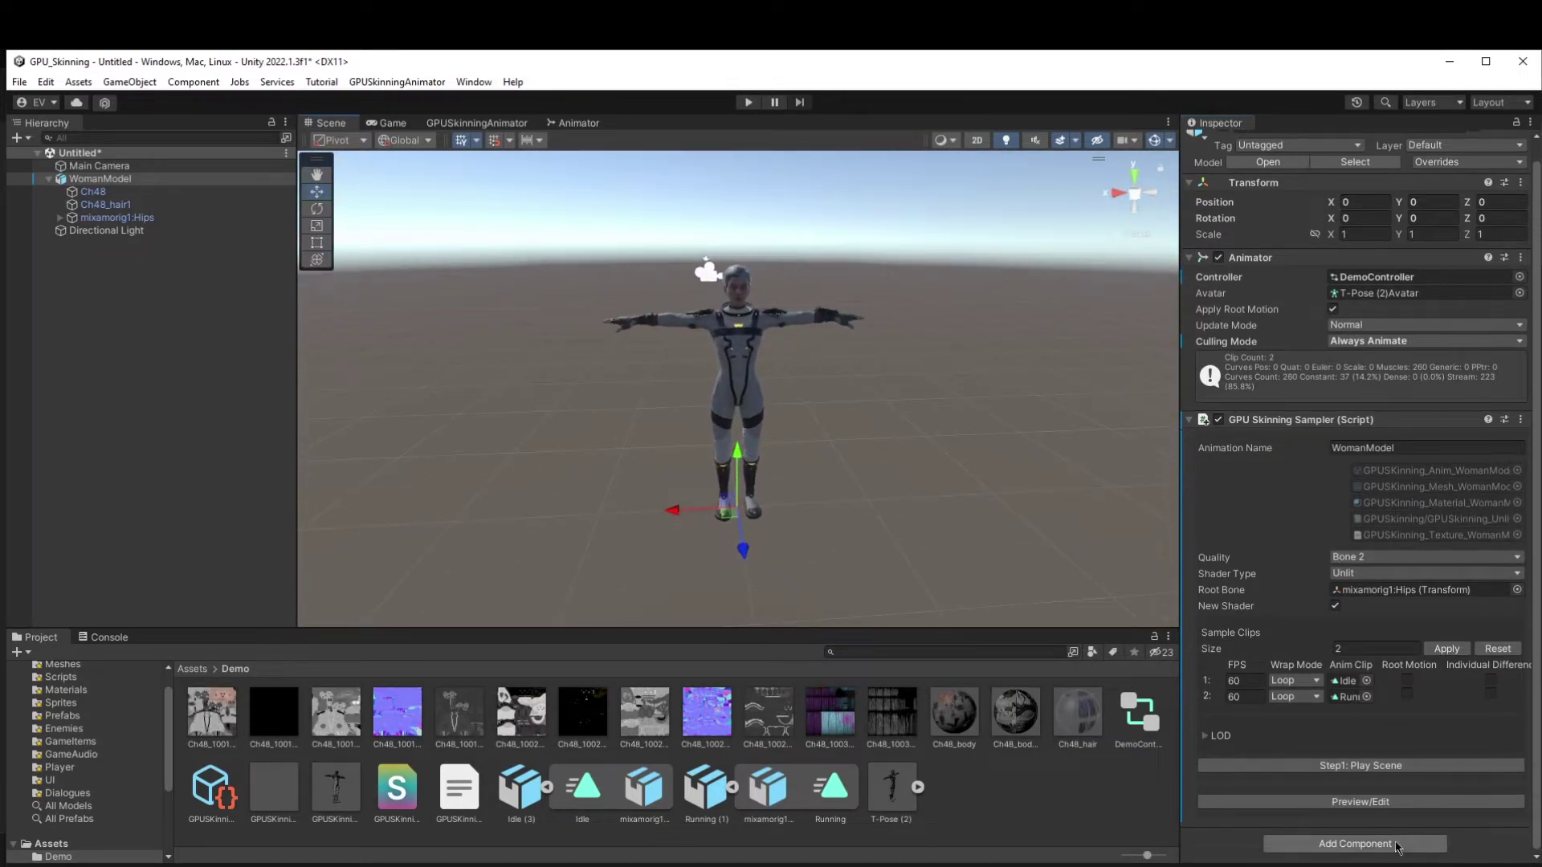
{"action": "left_click", "coordinate": [1404, 801]}
{"action": "scroll", "coordinate": [1424, 764], "scroll_direction": "down", "scroll_amount": 5}
{"action": "scroll", "coordinate": [1424, 765], "scroll_direction": "down", "scroll_amount": 3}
{"action": "left_click_drag", "start_coordinate": [1405, 752], "coordinate": [1393, 748]}
{"action": "left_click", "coordinate": [1349, 819]}
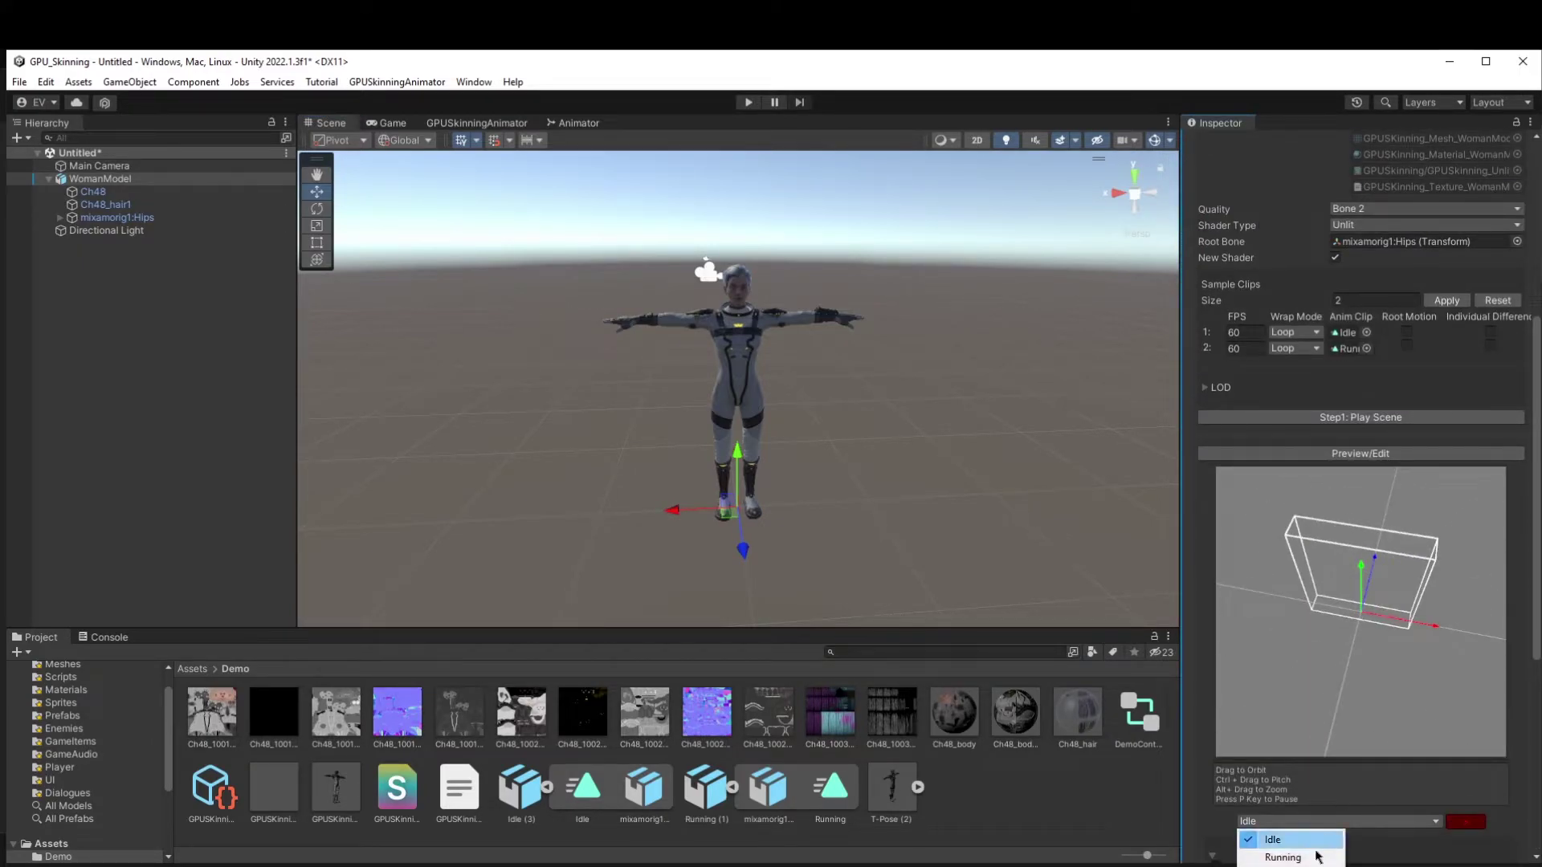
{"action": "left_click", "coordinate": [1305, 854]}
{"action": "left_click_drag", "start_coordinate": [1420, 671], "coordinate": [1335, 462]}
{"action": "scroll", "coordinate": [1424, 643], "scroll_direction": "up", "scroll_amount": 3}
{"action": "scroll", "coordinate": [1424, 643], "scroll_direction": "down", "scroll_amount": 3}
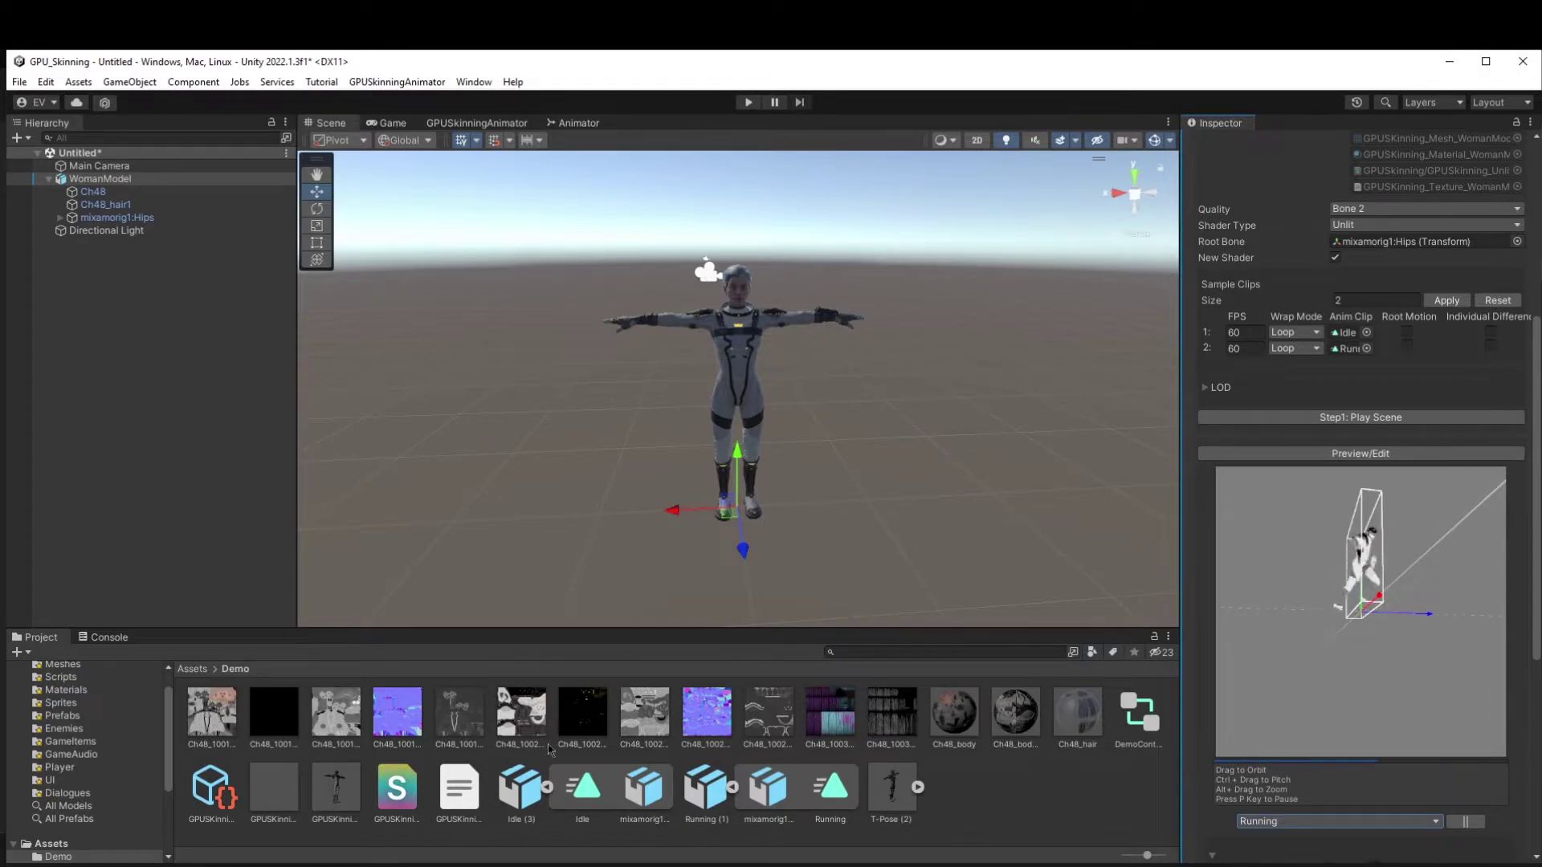
Inspect the generated GPUSkinning_Mesh_WomanModel mesh asset and its preview.
{"action": "left_click", "coordinate": [336, 791]}
{"action": "left_click_drag", "start_coordinate": [1327, 732], "coordinate": [1453, 723]}
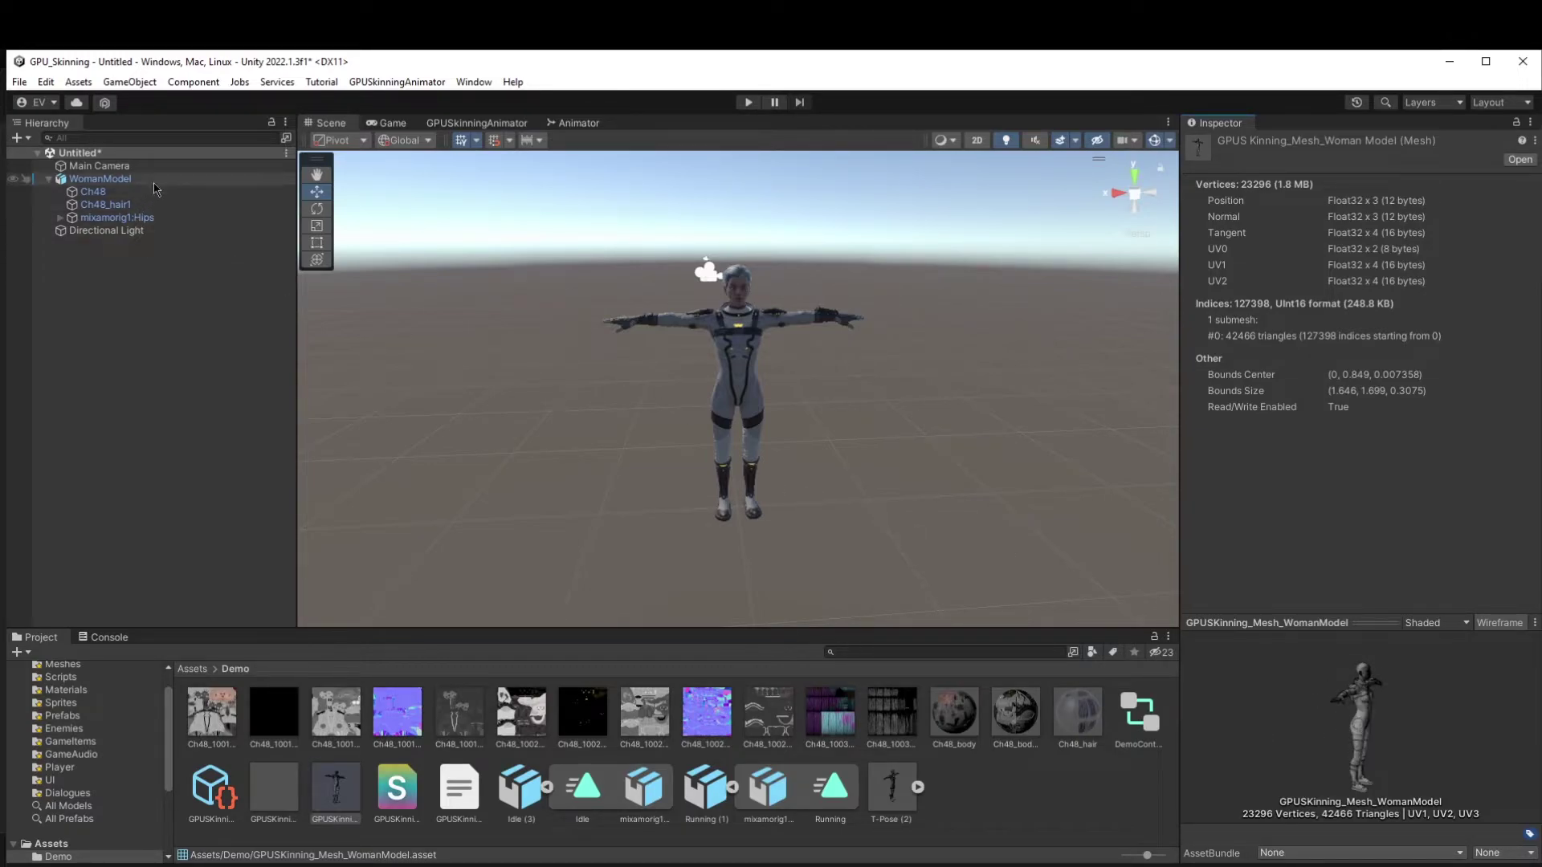
Deactivate the WomanModel object in the scene and collapse its child objects.
{"action": "left_click", "coordinate": [121, 178]}
{"action": "left_click", "coordinate": [1223, 146]}
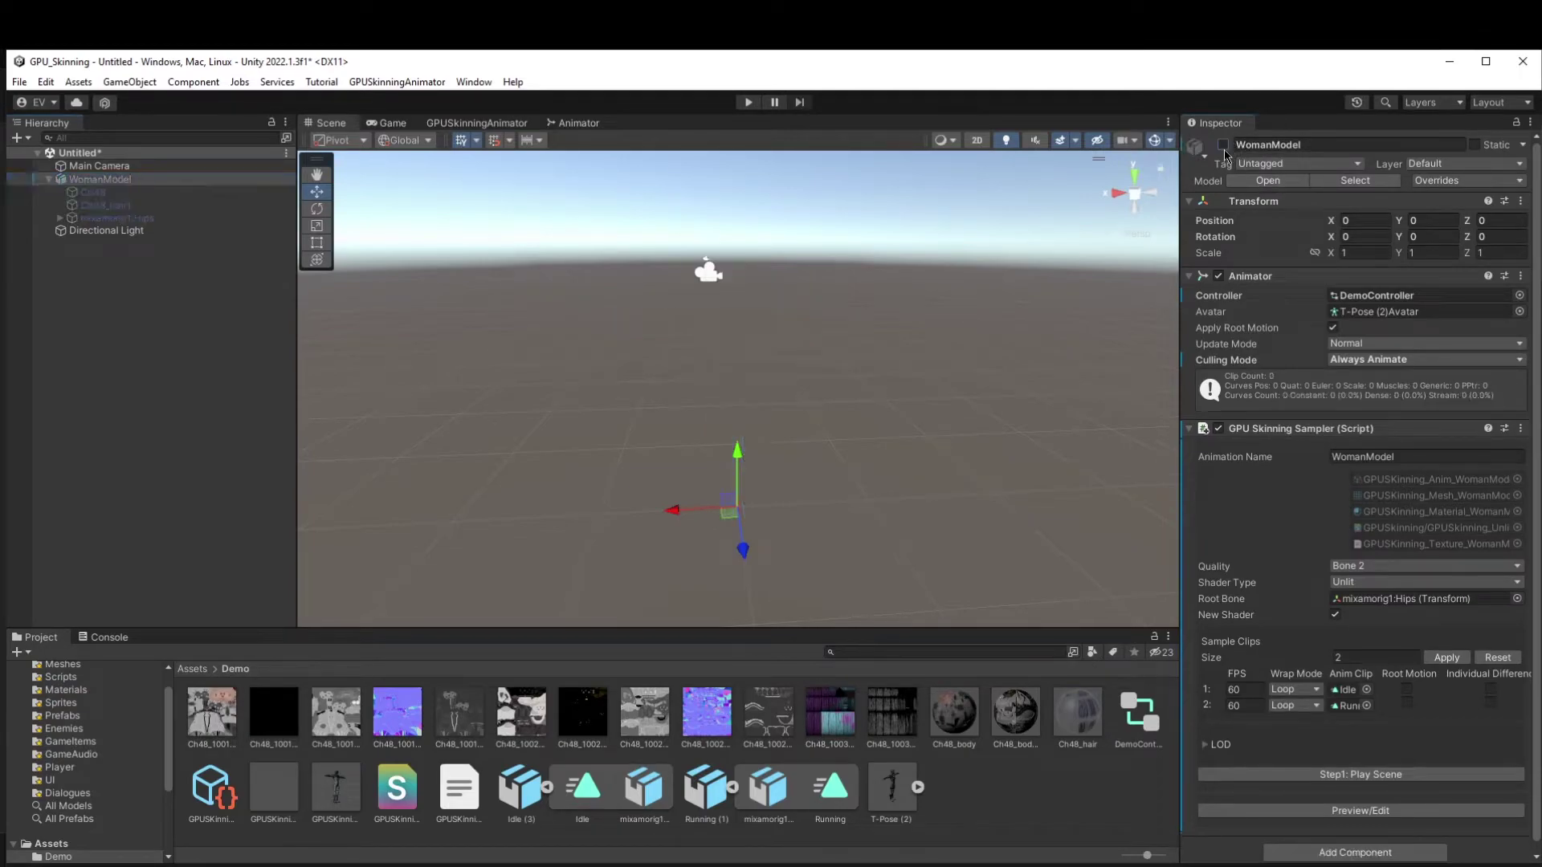
{"action": "left_click", "coordinate": [49, 179]}
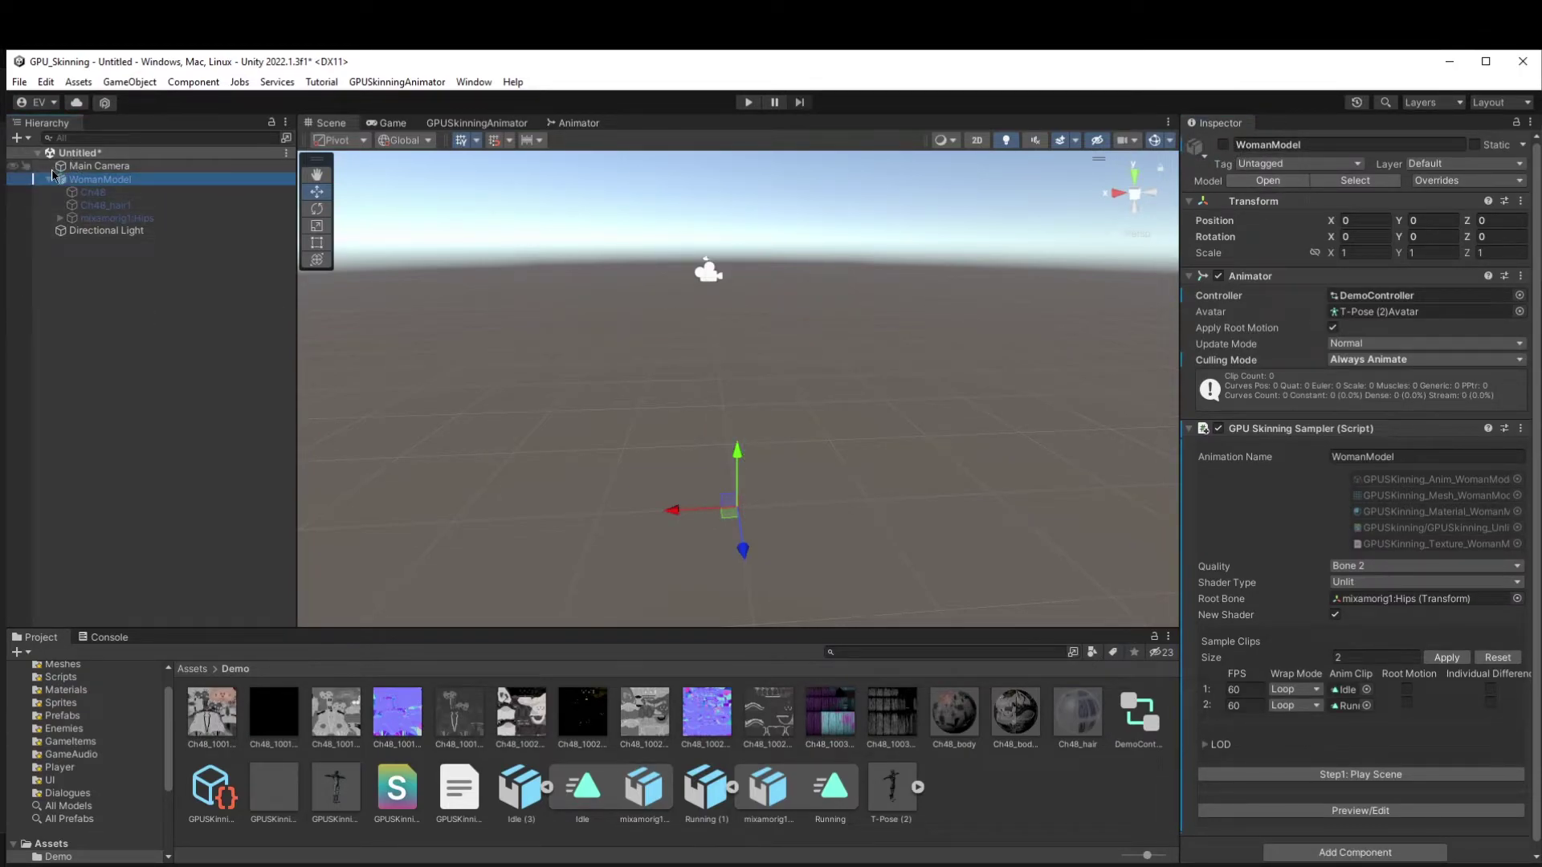
Create an empty game object in the scene and name it GPU_WomanModel.
{"action": "right_click", "coordinate": [78, 153]}
{"action": "mouse_move", "coordinate": [192, 372]}
{"action": "left_click", "coordinate": [267, 373]}
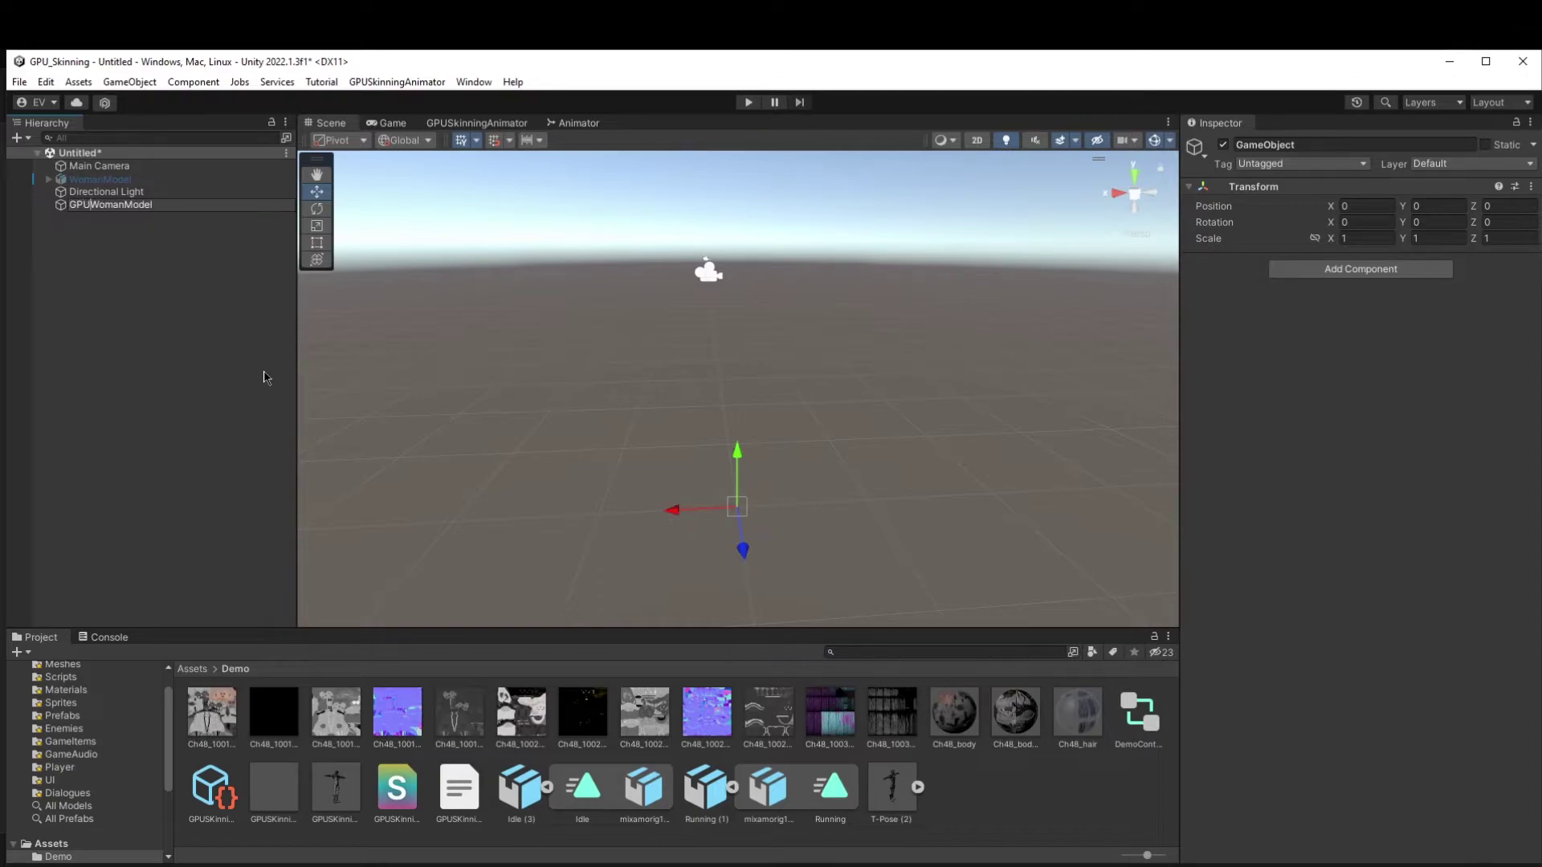
{"action": "key", "text": "Return"}
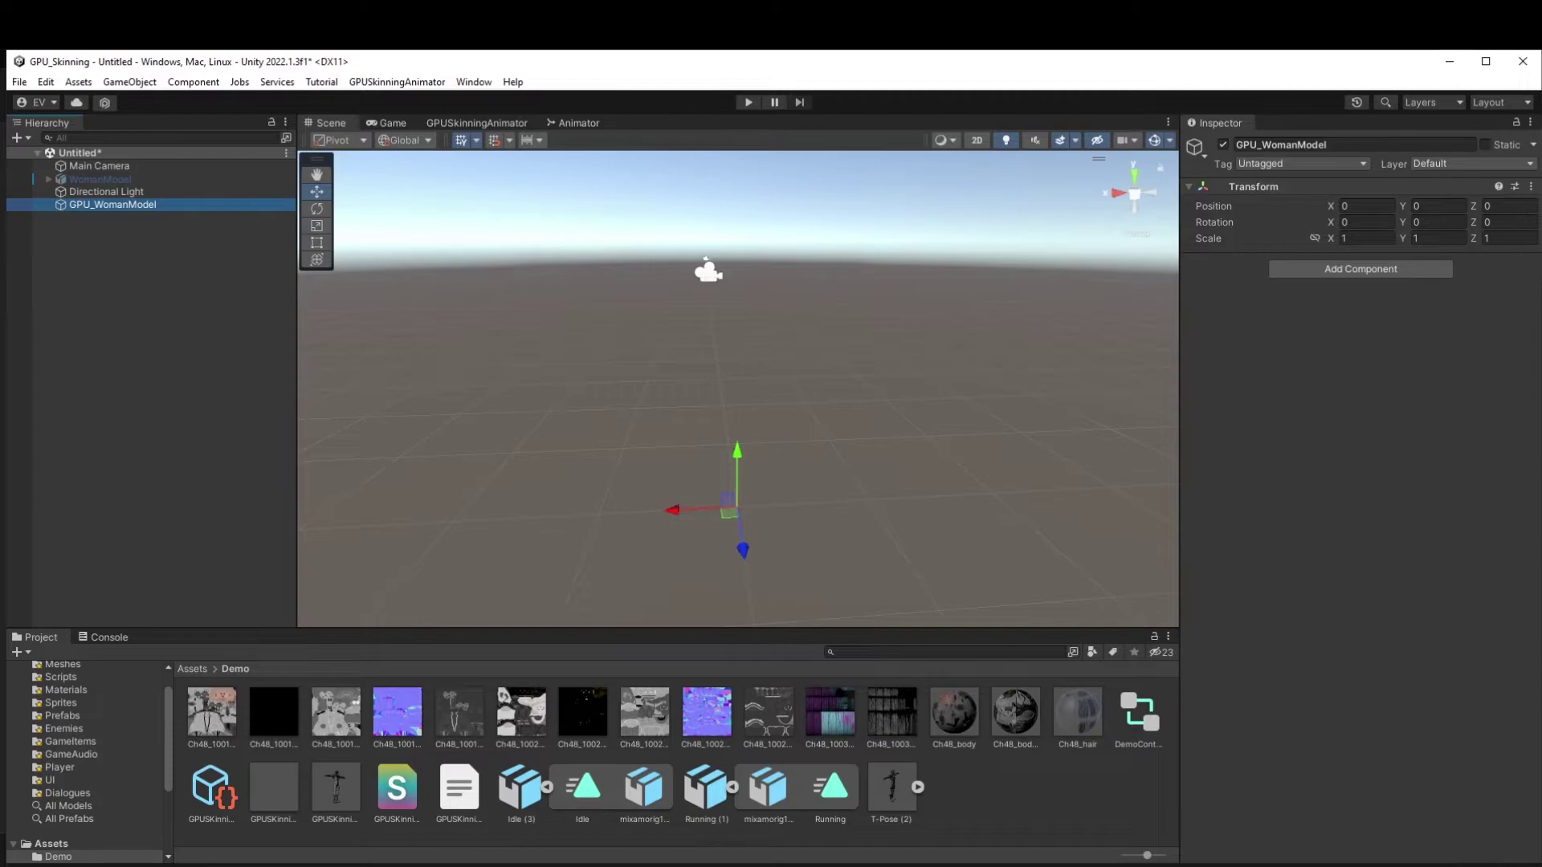
Add the GPU Skinning Player Mono and GPU_Animator components to GPU_WomanModel.
{"action": "left_click", "coordinate": [1380, 261]}
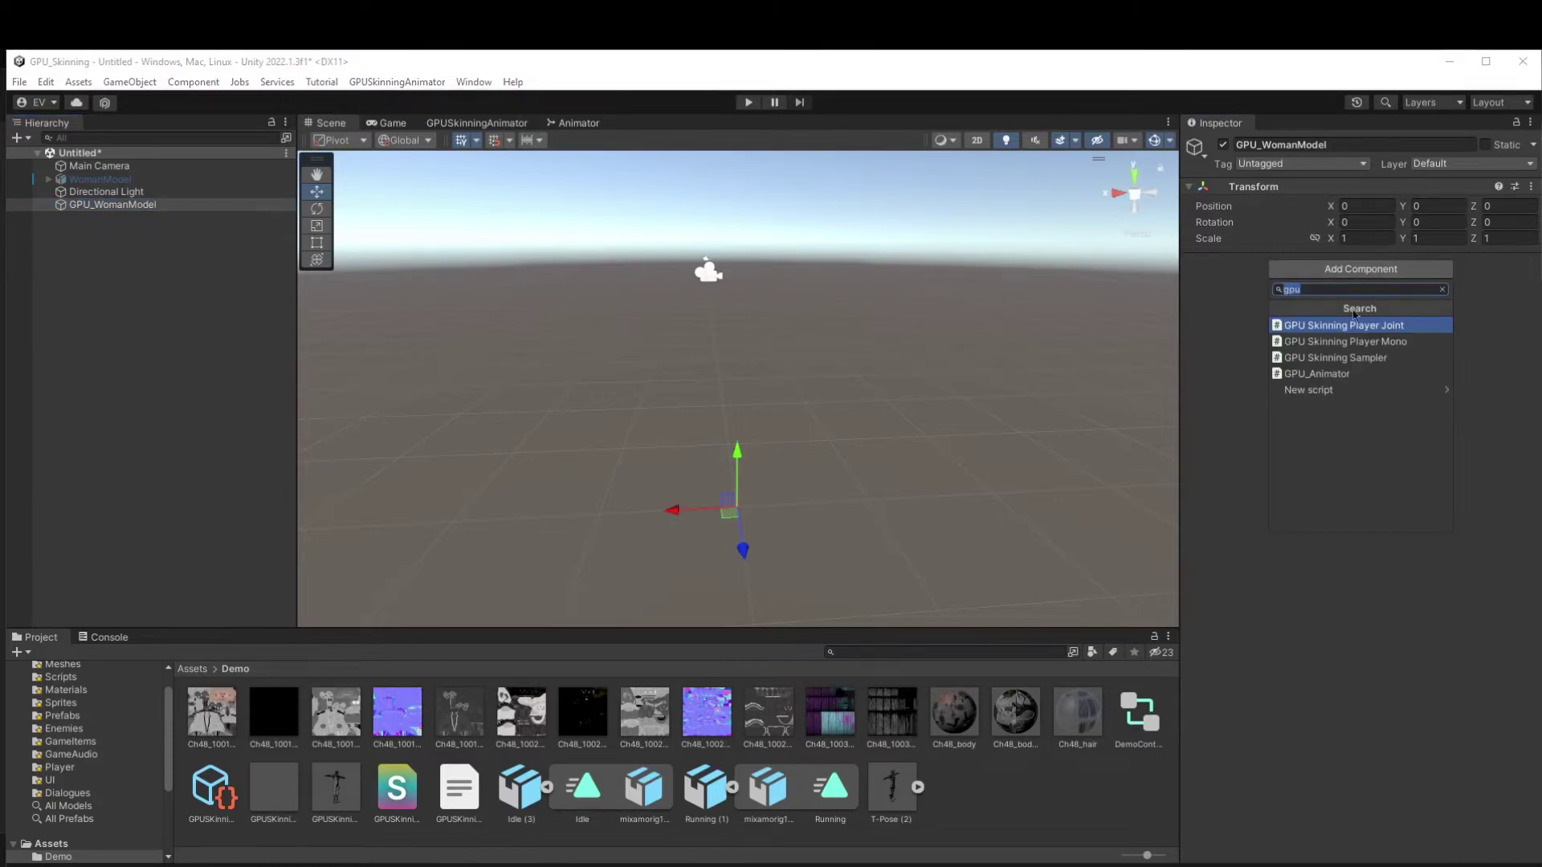
{"action": "left_click", "coordinate": [1402, 342]}
{"action": "left_click", "coordinate": [1362, 408]}
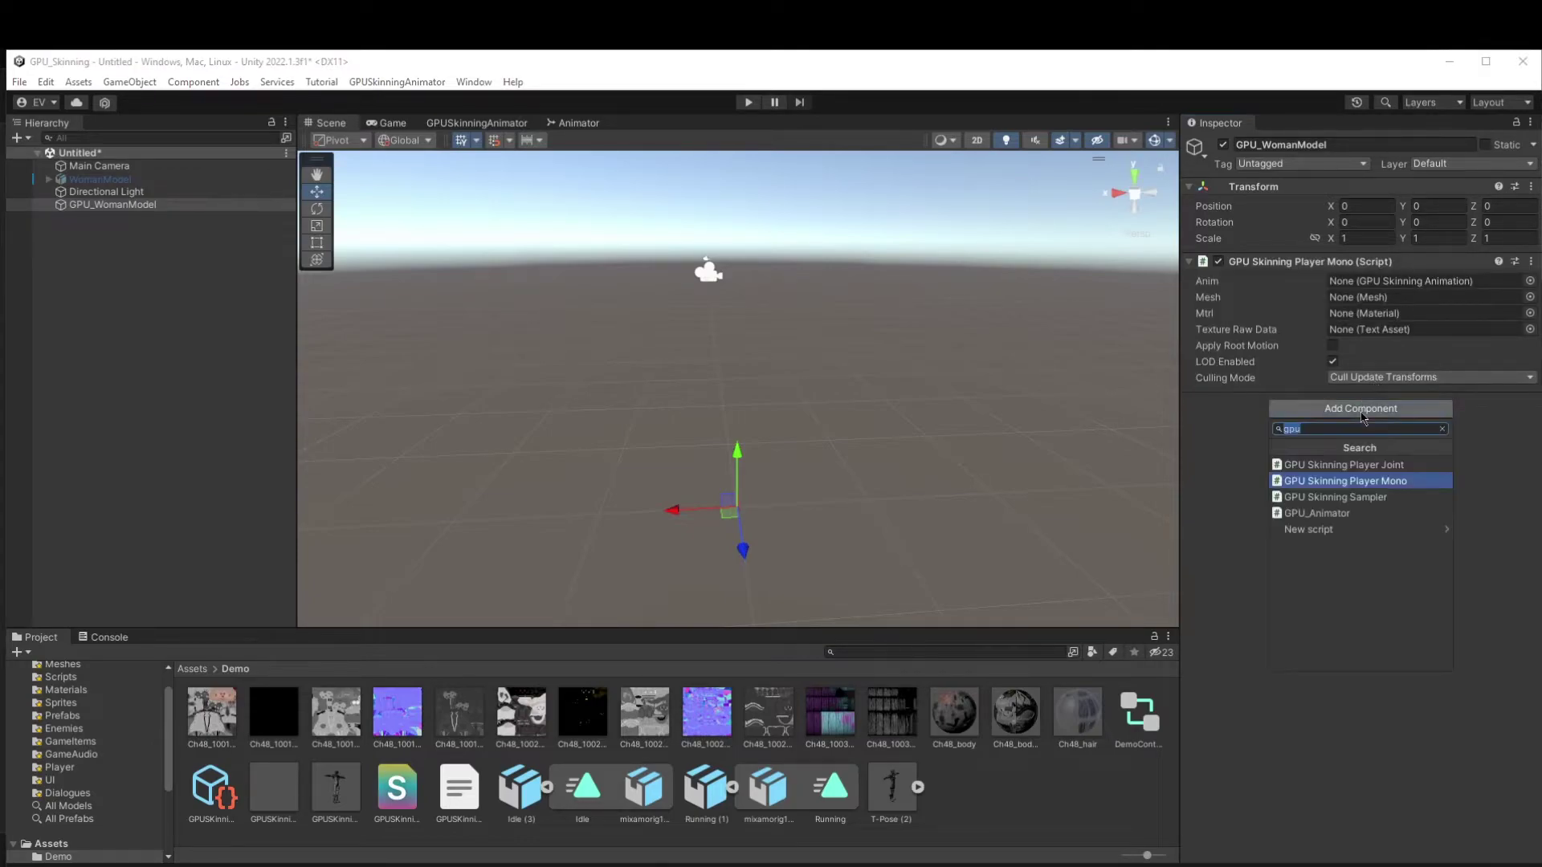
{"action": "left_click", "coordinate": [1368, 523]}
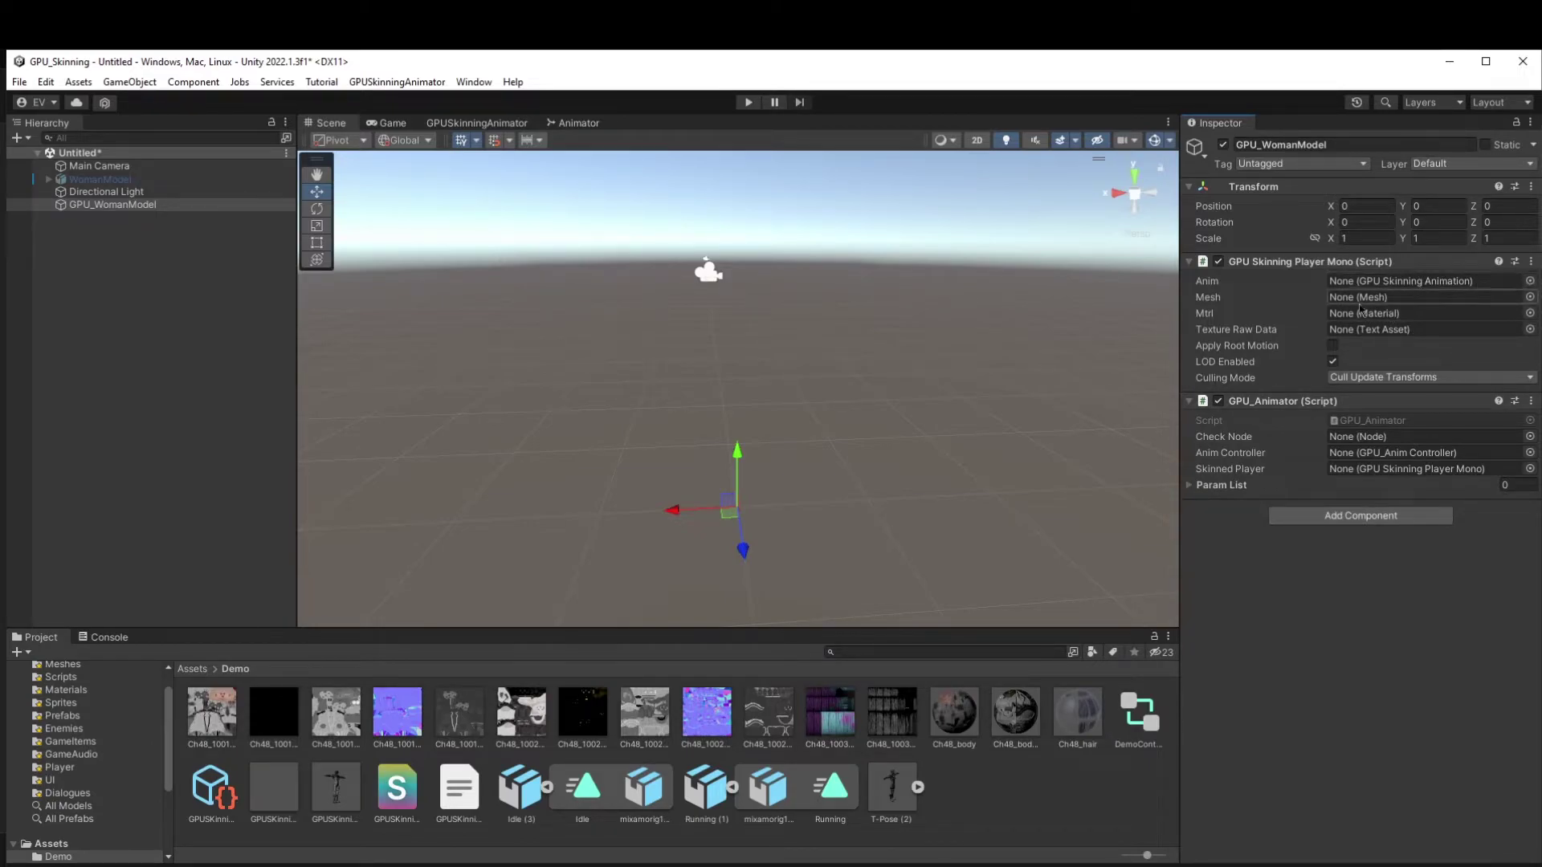
Show the Demo assets as a list and assign the generated WomanModel animation, material, mesh and texture to the GPU Skinning Player Mono component.
{"action": "left_click_drag", "start_coordinate": [1179, 283], "coordinate": [1169, 283]}
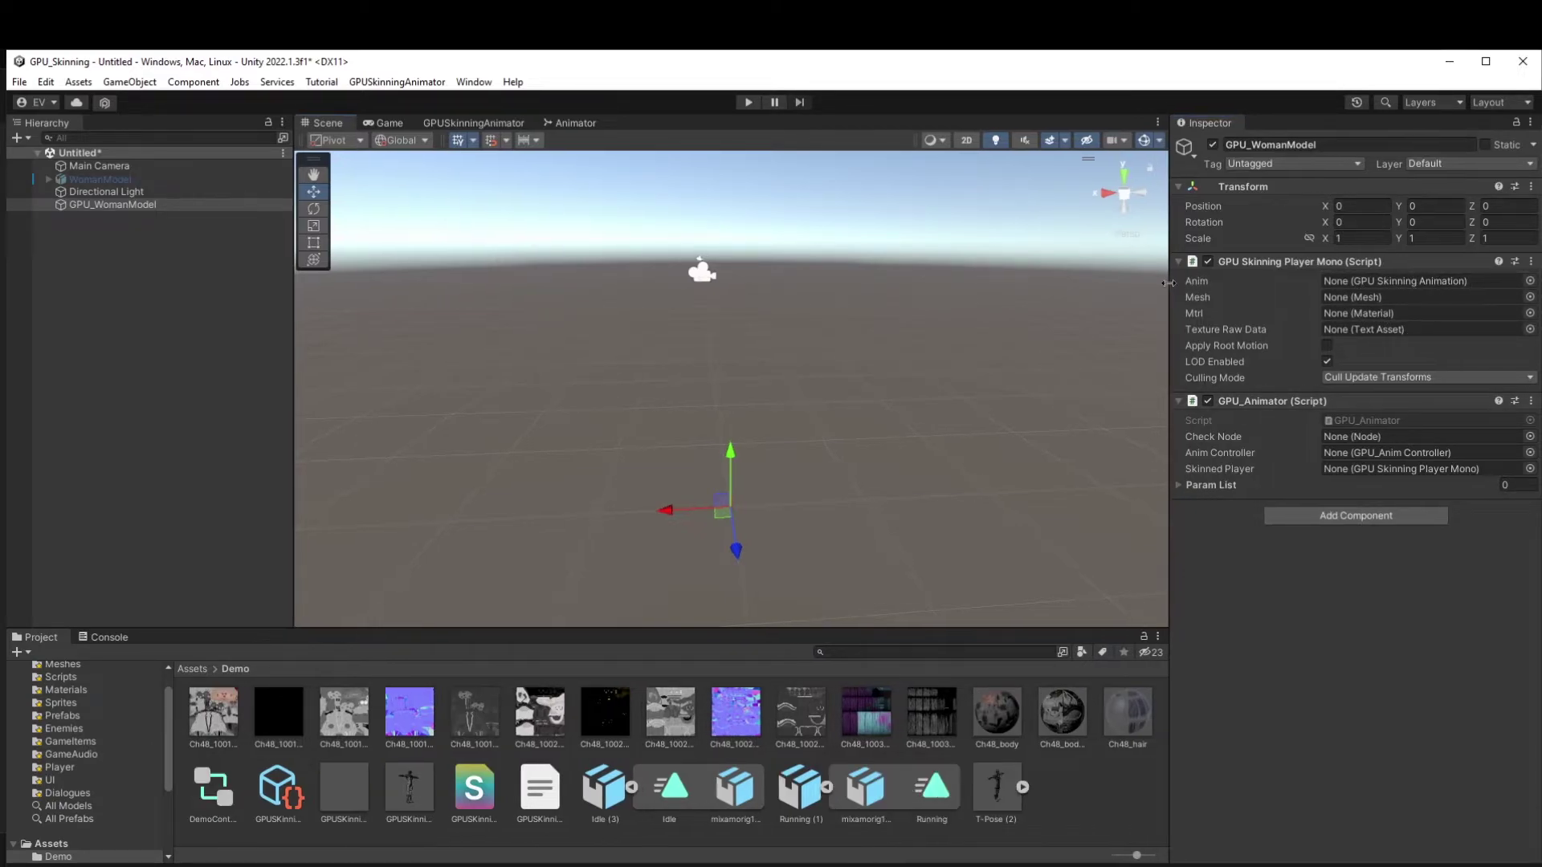
{"action": "left_click", "coordinate": [633, 787]}
{"action": "left_click", "coordinate": [695, 787]}
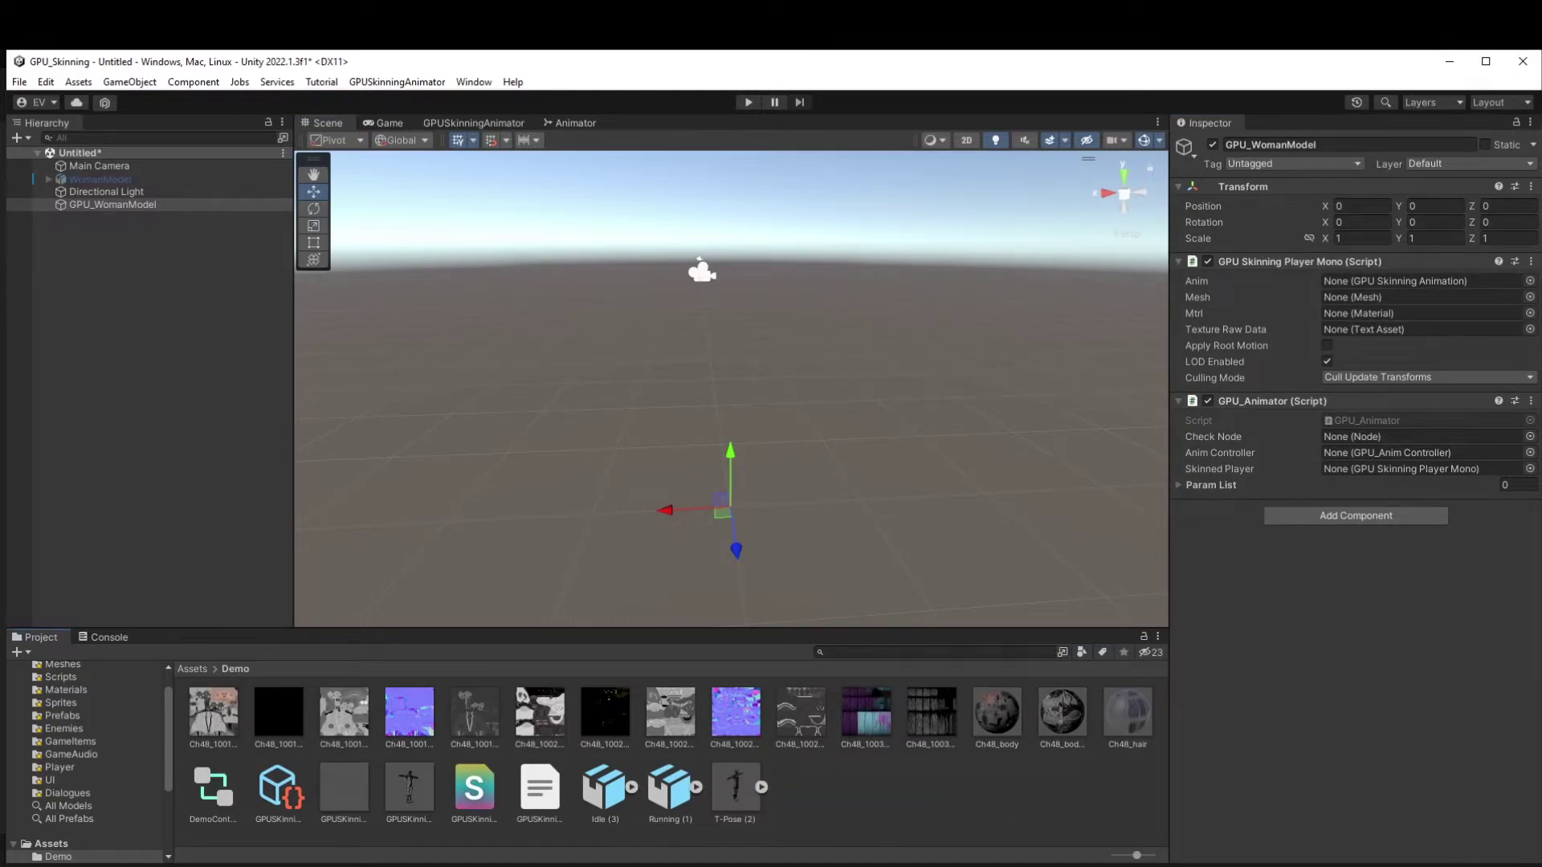
{"action": "scroll", "coordinate": [281, 793], "scroll_direction": "down", "scroll_amount": 5, "text": "ctrl"}
{"action": "left_click_drag", "start_coordinate": [251, 755], "coordinate": [1382, 287]}
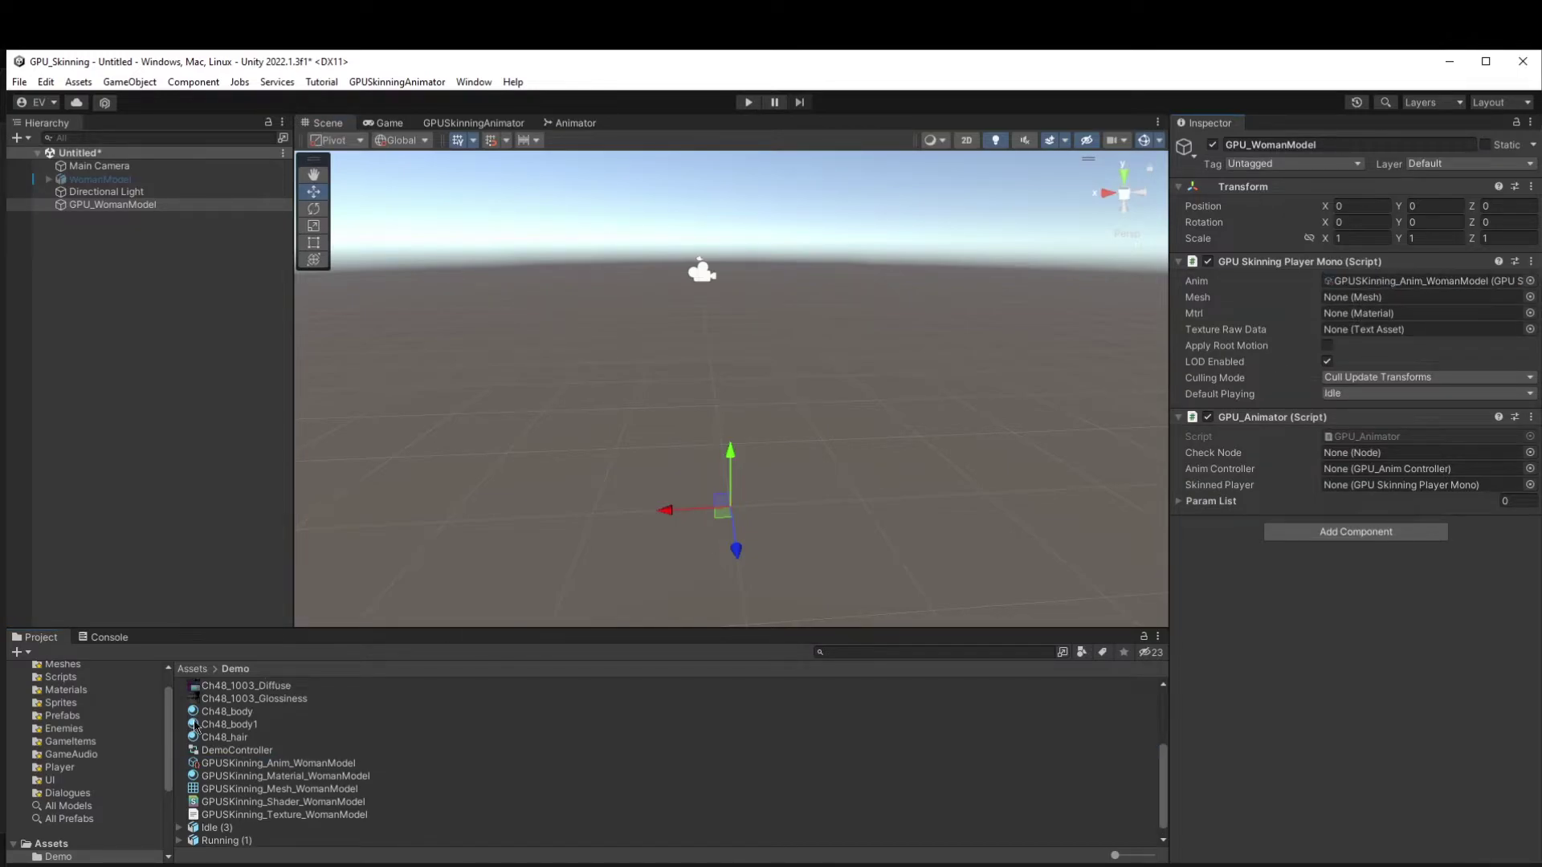
{"action": "left_click_drag", "start_coordinate": [269, 777], "coordinate": [1381, 314]}
{"action": "left_click_drag", "start_coordinate": [347, 795], "coordinate": [1405, 303]}
{"action": "left_click_drag", "start_coordinate": [308, 811], "coordinate": [1389, 340]}
Shrink the material preview and collapse the Mesh Renderer's Lighting section on GPU_WomanModel.
{"action": "scroll", "coordinate": [1340, 392], "scroll_direction": "down", "scroll_amount": 4}
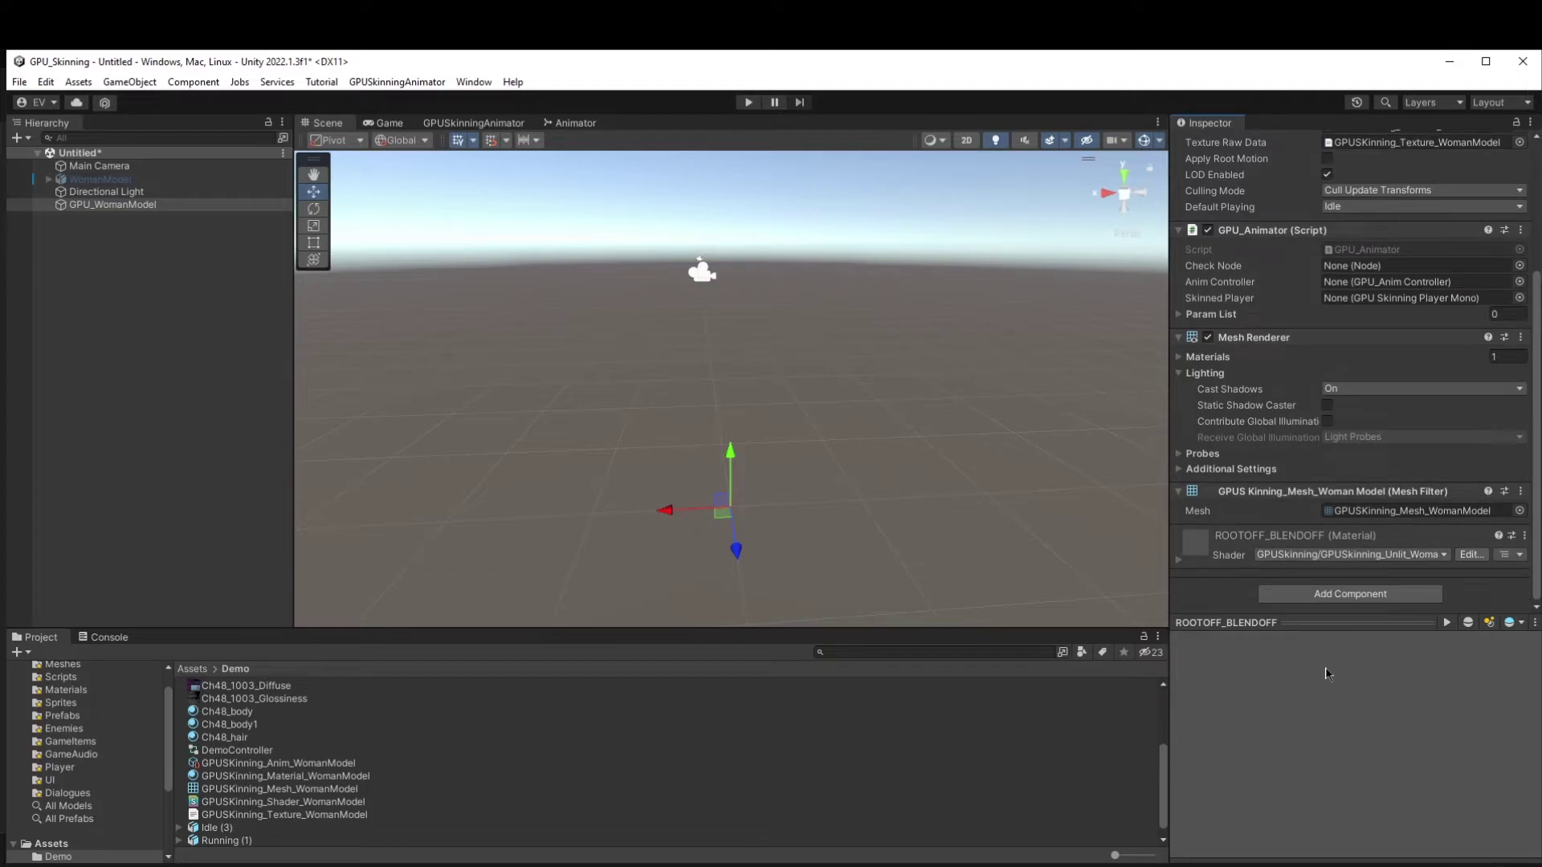
{"action": "left_click_drag", "start_coordinate": [1391, 619], "coordinate": [1392, 730]}
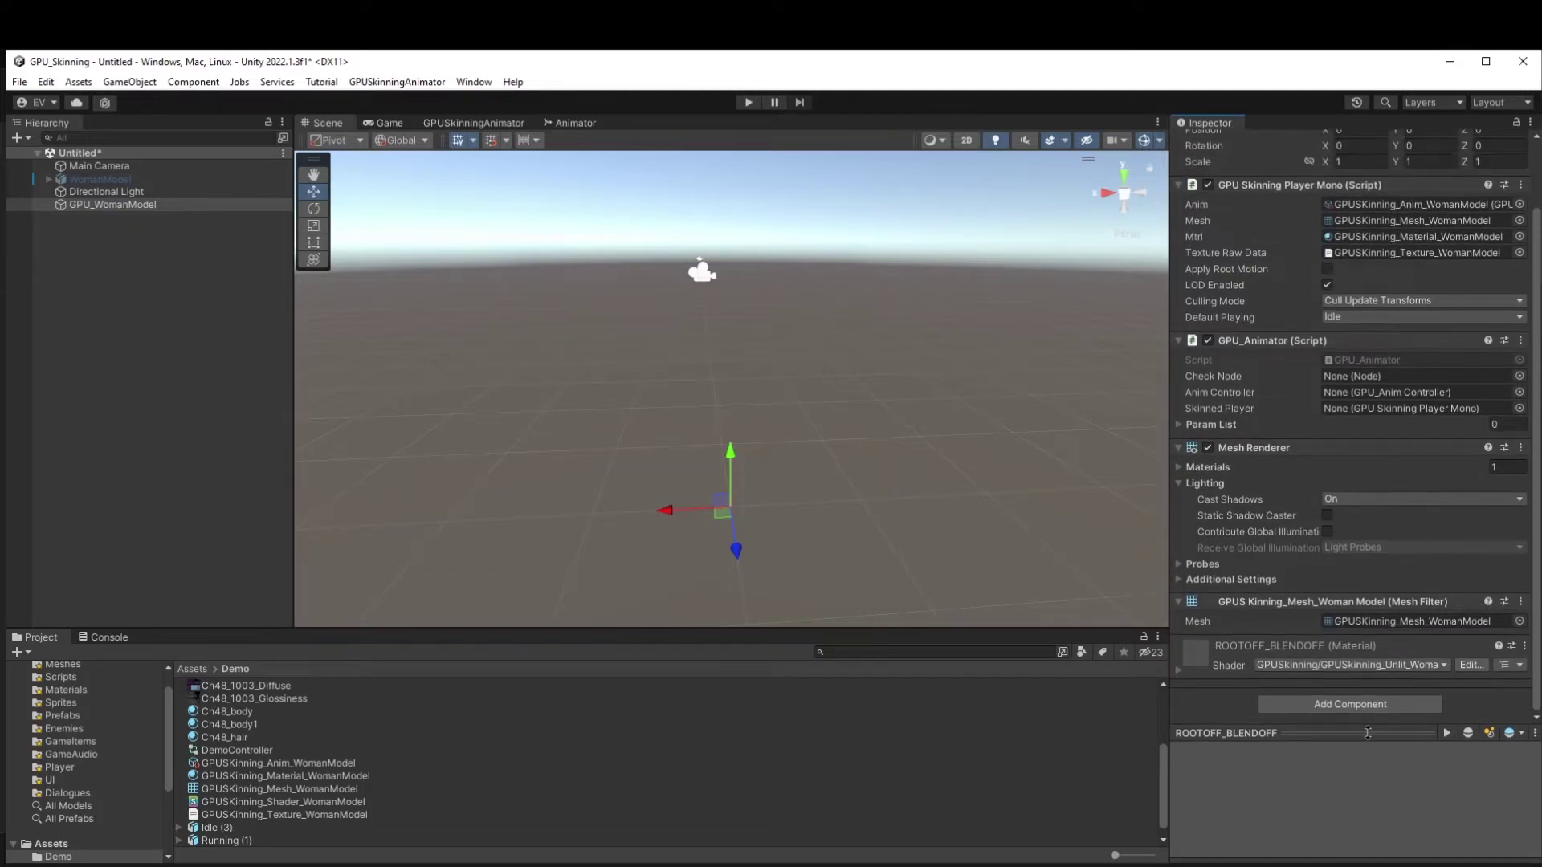
{"action": "left_click", "coordinate": [1202, 485]}
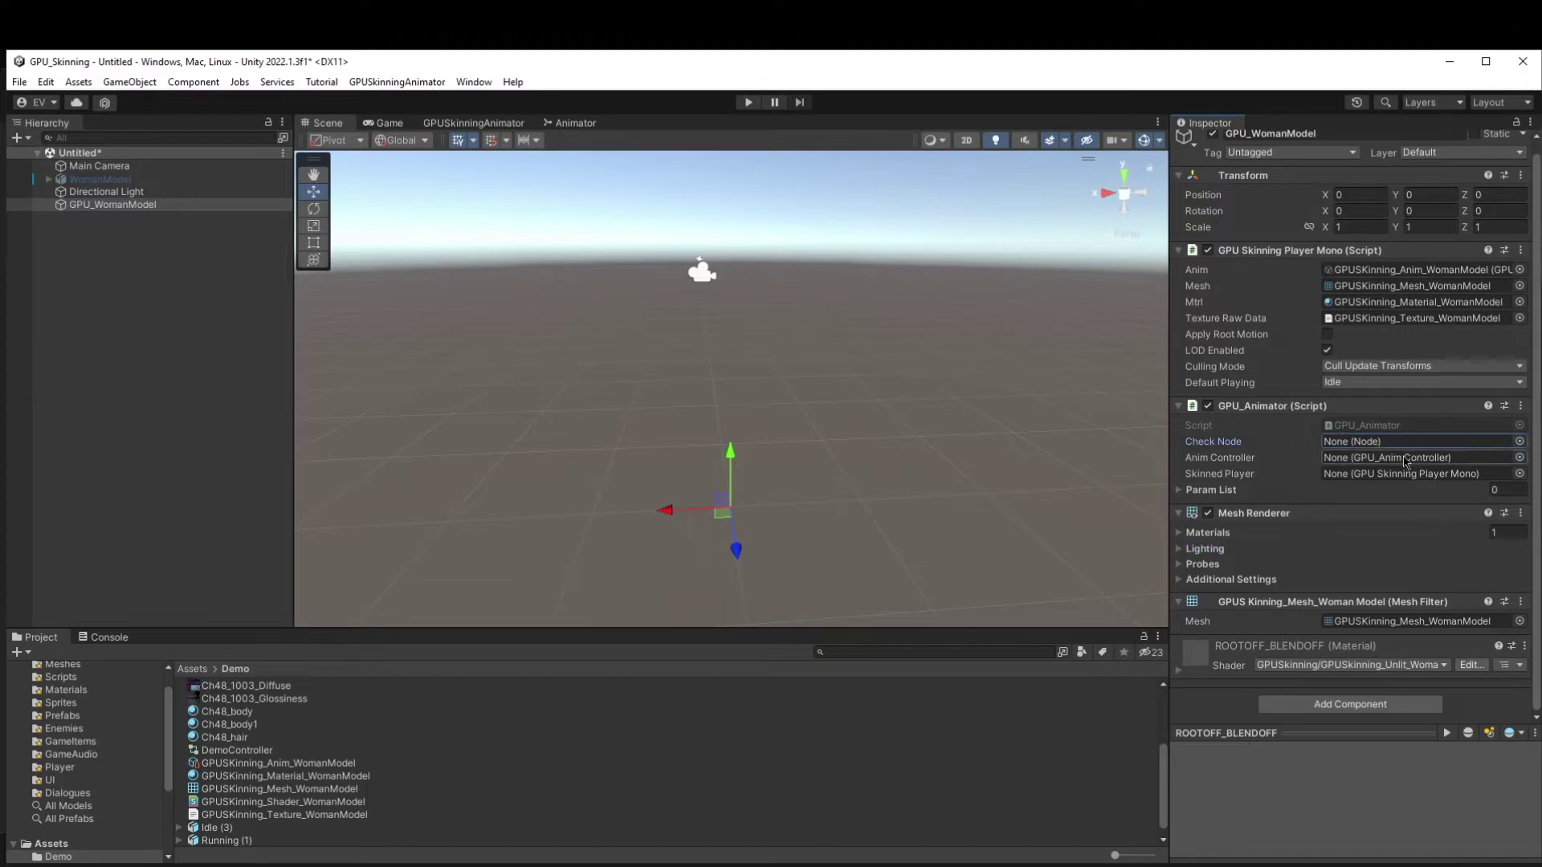
Create a GPU_Anim Controller asset named womanModelController in the Demo folder and assign GPUSKinning_Anim_WomanModel as its Gpu Animation Data.
{"action": "scroll", "coordinate": [465, 790], "scroll_direction": "down", "scroll_amount": 1}
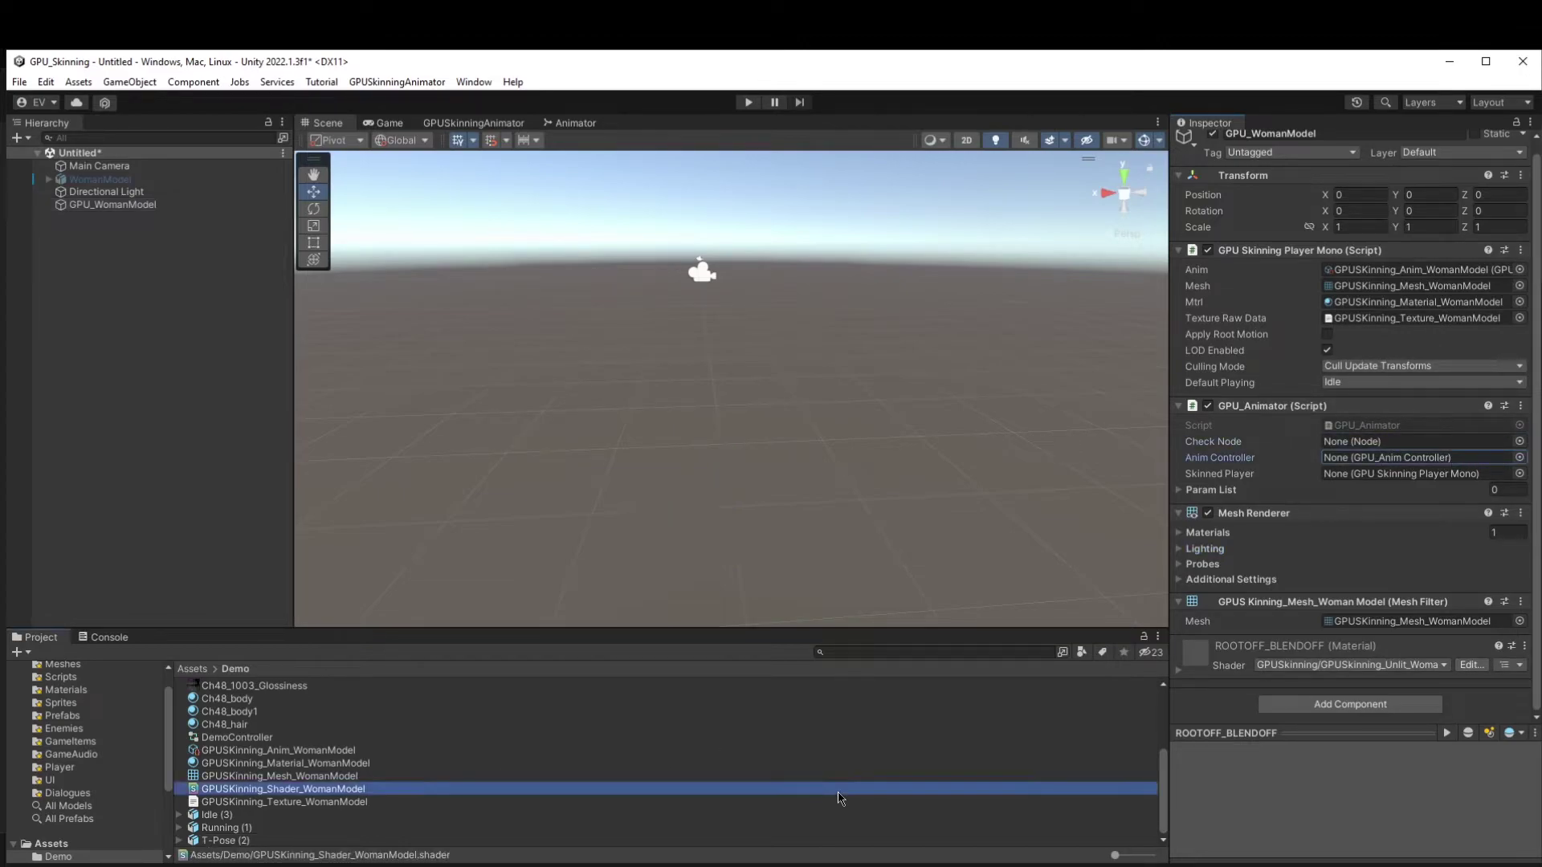
{"action": "left_click", "coordinate": [465, 789]}
{"action": "right_click", "coordinate": [838, 789]}
{"action": "mouse_move", "coordinate": [923, 357]}
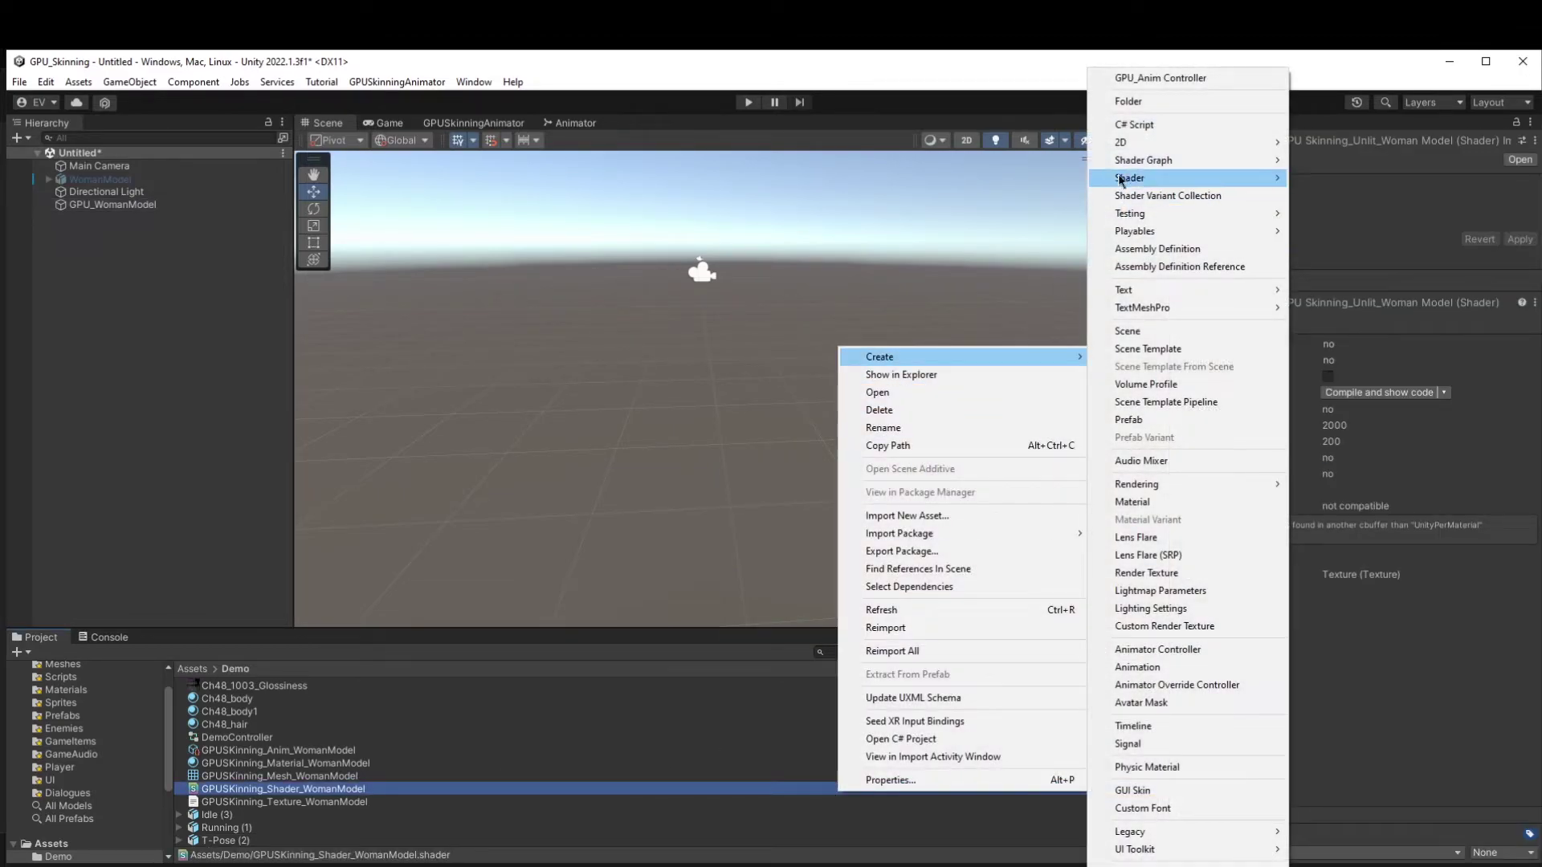
{"action": "left_click", "coordinate": [1212, 84]}
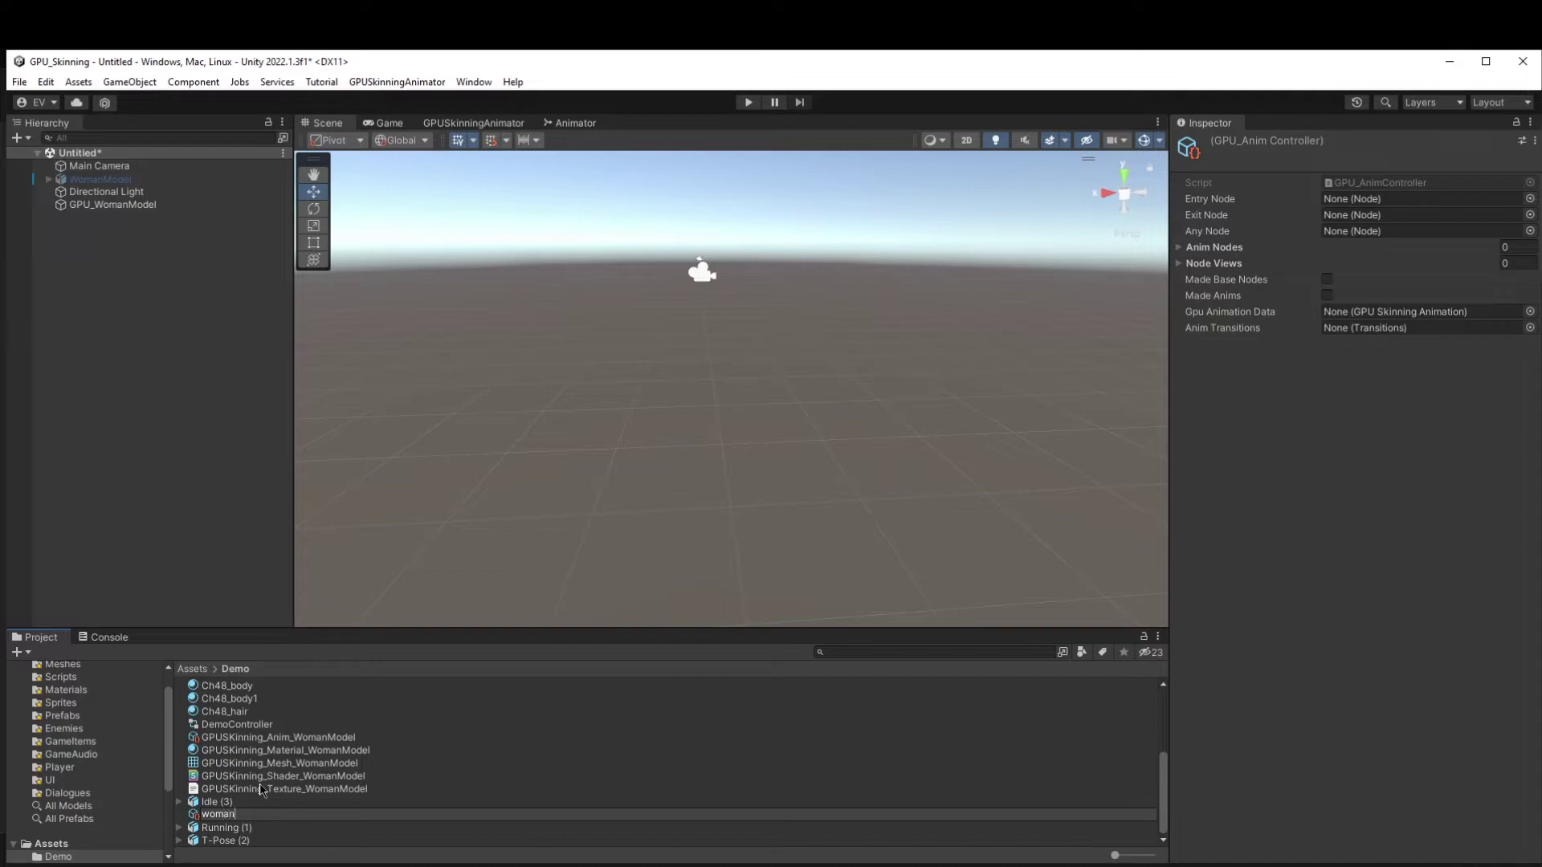
{"action": "type", "text": "womanModelController"}
{"action": "key", "text": "Return"}
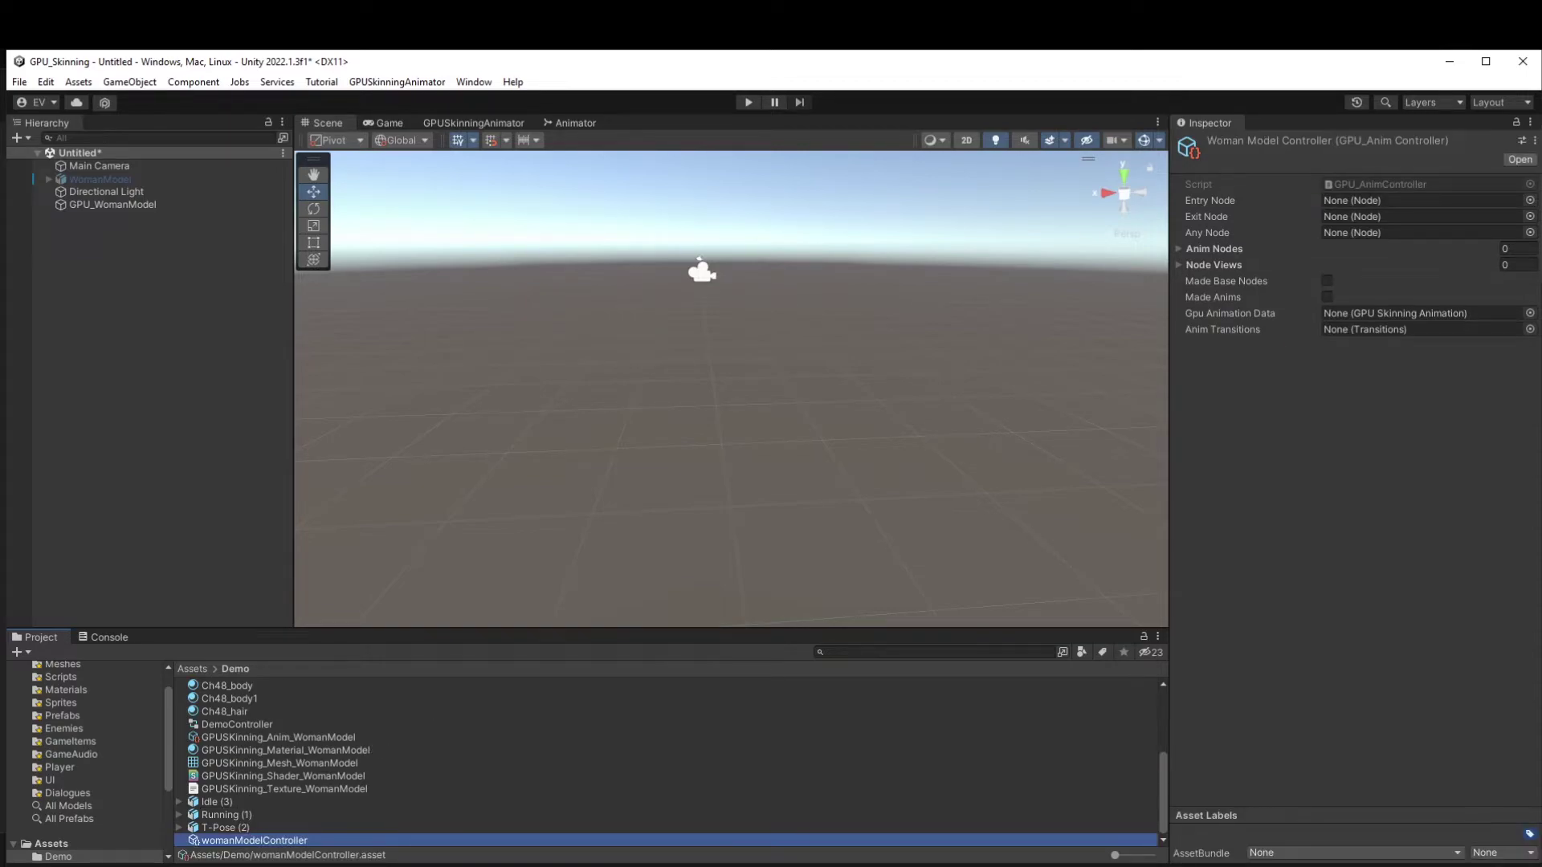
{"action": "left_click_drag", "start_coordinate": [306, 746], "coordinate": [1481, 319]}
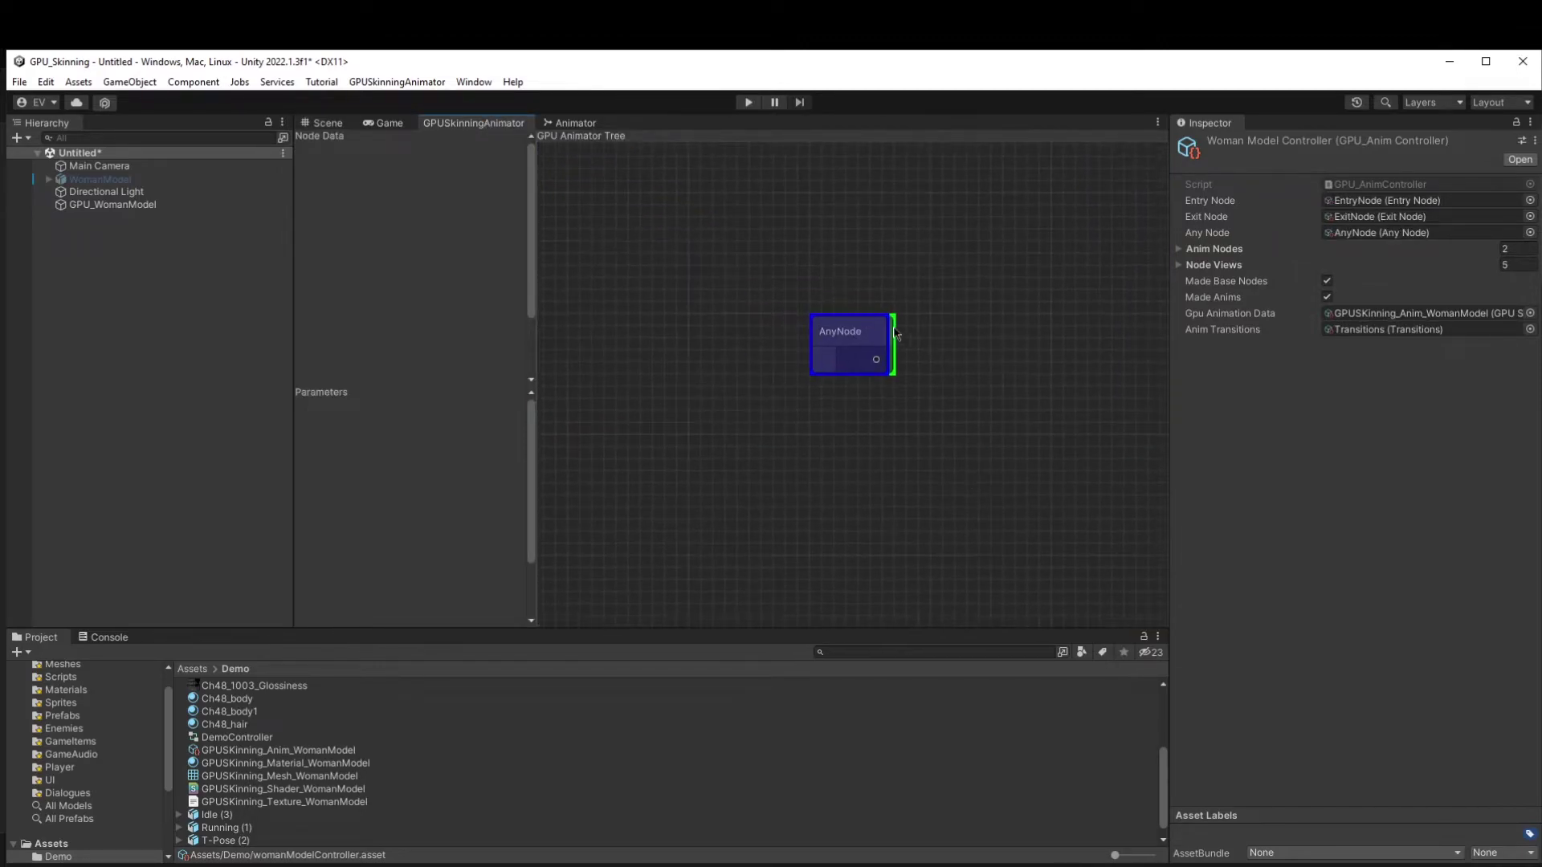
Spread out the nodes in the GPU animator tree and connect EntryNode to Idle, Idle to Running, and Running to ExitNode.
{"action": "left_click_drag", "start_coordinate": [831, 338], "coordinate": [710, 337]}
{"action": "left_click_drag", "start_coordinate": [831, 347], "coordinate": [795, 227]}
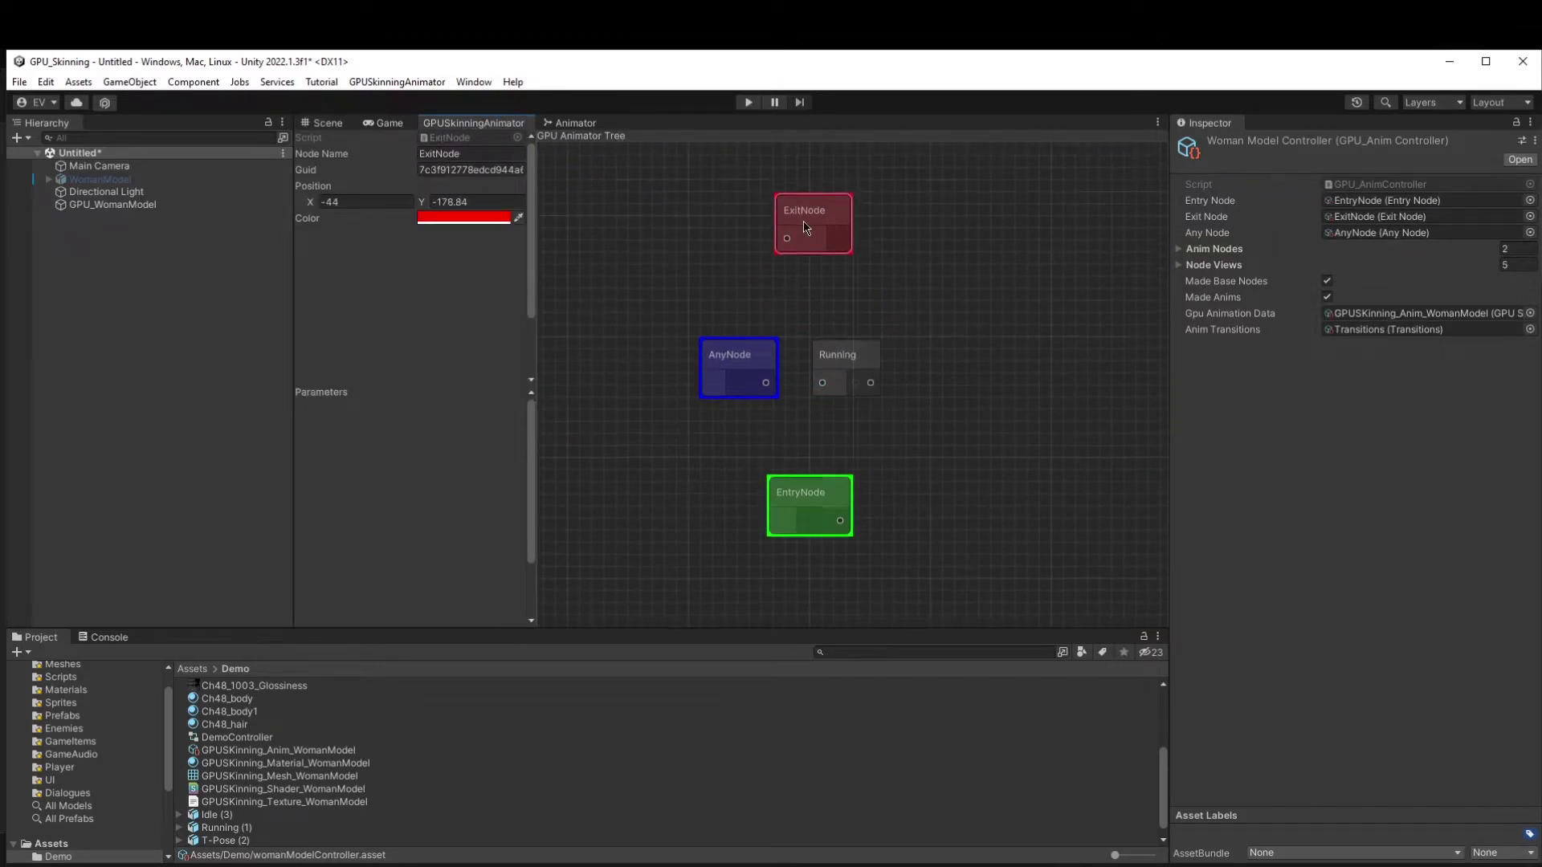
{"action": "left_click_drag", "start_coordinate": [803, 498], "coordinate": [746, 486]}
{"action": "left_click_drag", "start_coordinate": [845, 366], "coordinate": [954, 365]}
{"action": "left_click_drag", "start_coordinate": [844, 483], "coordinate": [1045, 459]}
{"action": "left_click_drag", "start_coordinate": [952, 368], "coordinate": [873, 431]}
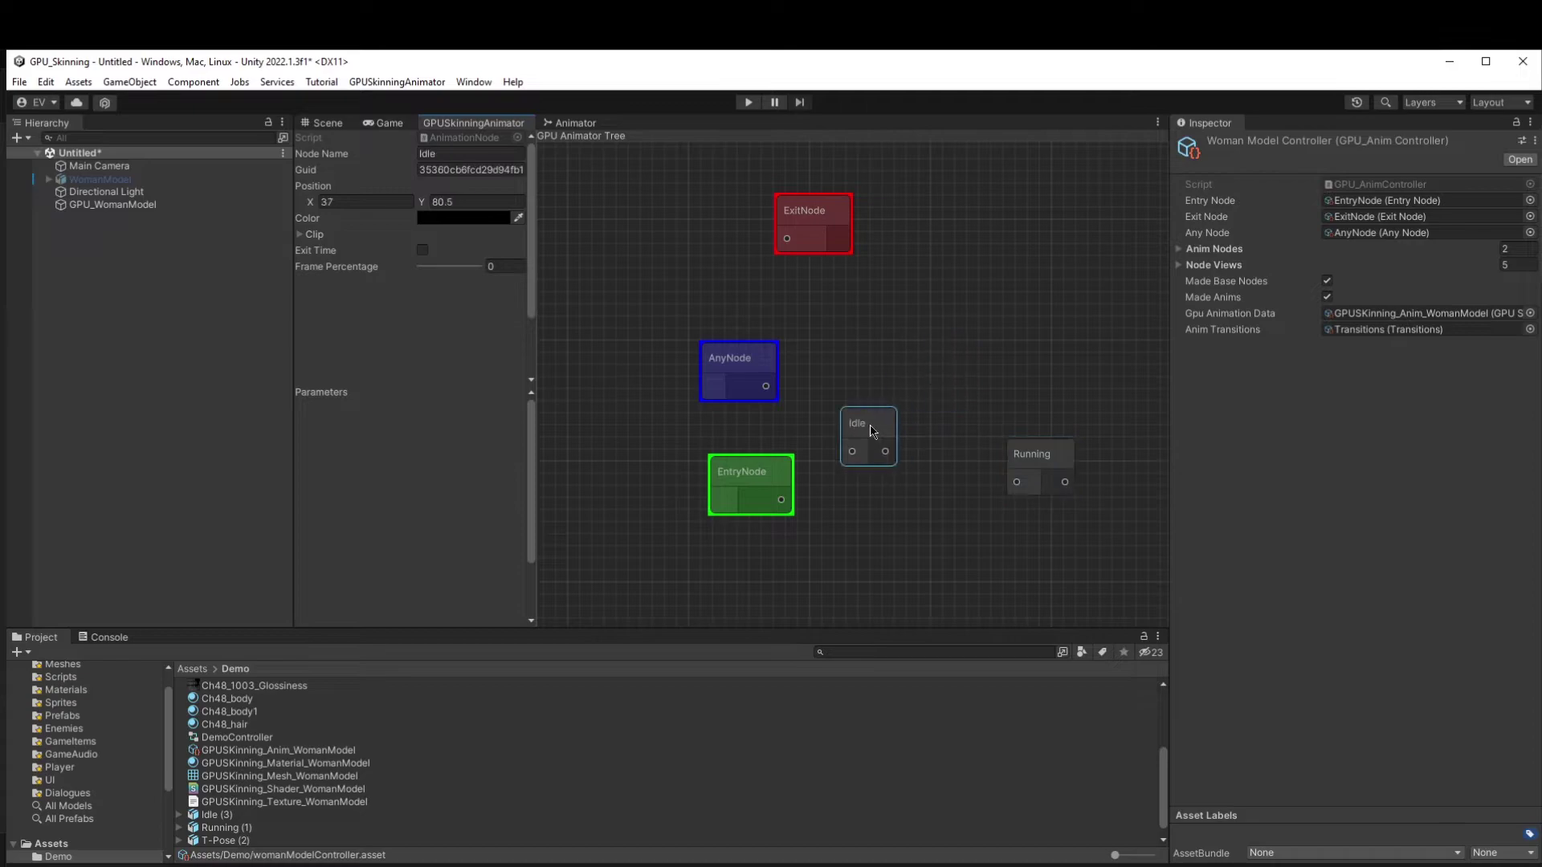
{"action": "left_click_drag", "start_coordinate": [822, 218], "coordinate": [1070, 351]}
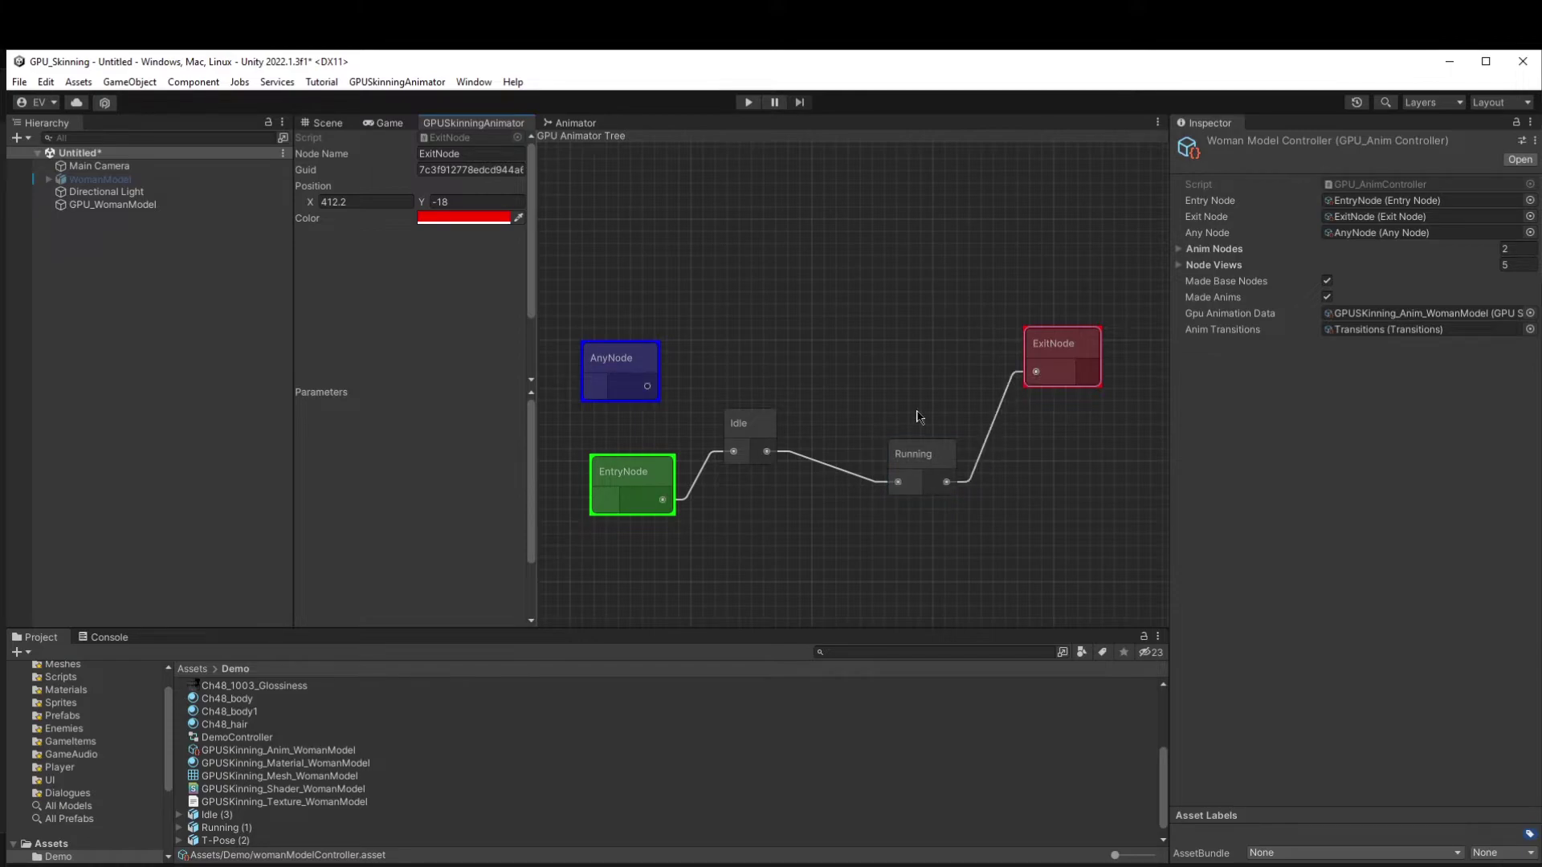
{"action": "middle_click_drag", "start_coordinate": [865, 396], "coordinate": [942, 373]}
Return to the scene view and set GPU_WomanModel's Default Playing clip to Running.
{"action": "left_click", "coordinate": [343, 123]}
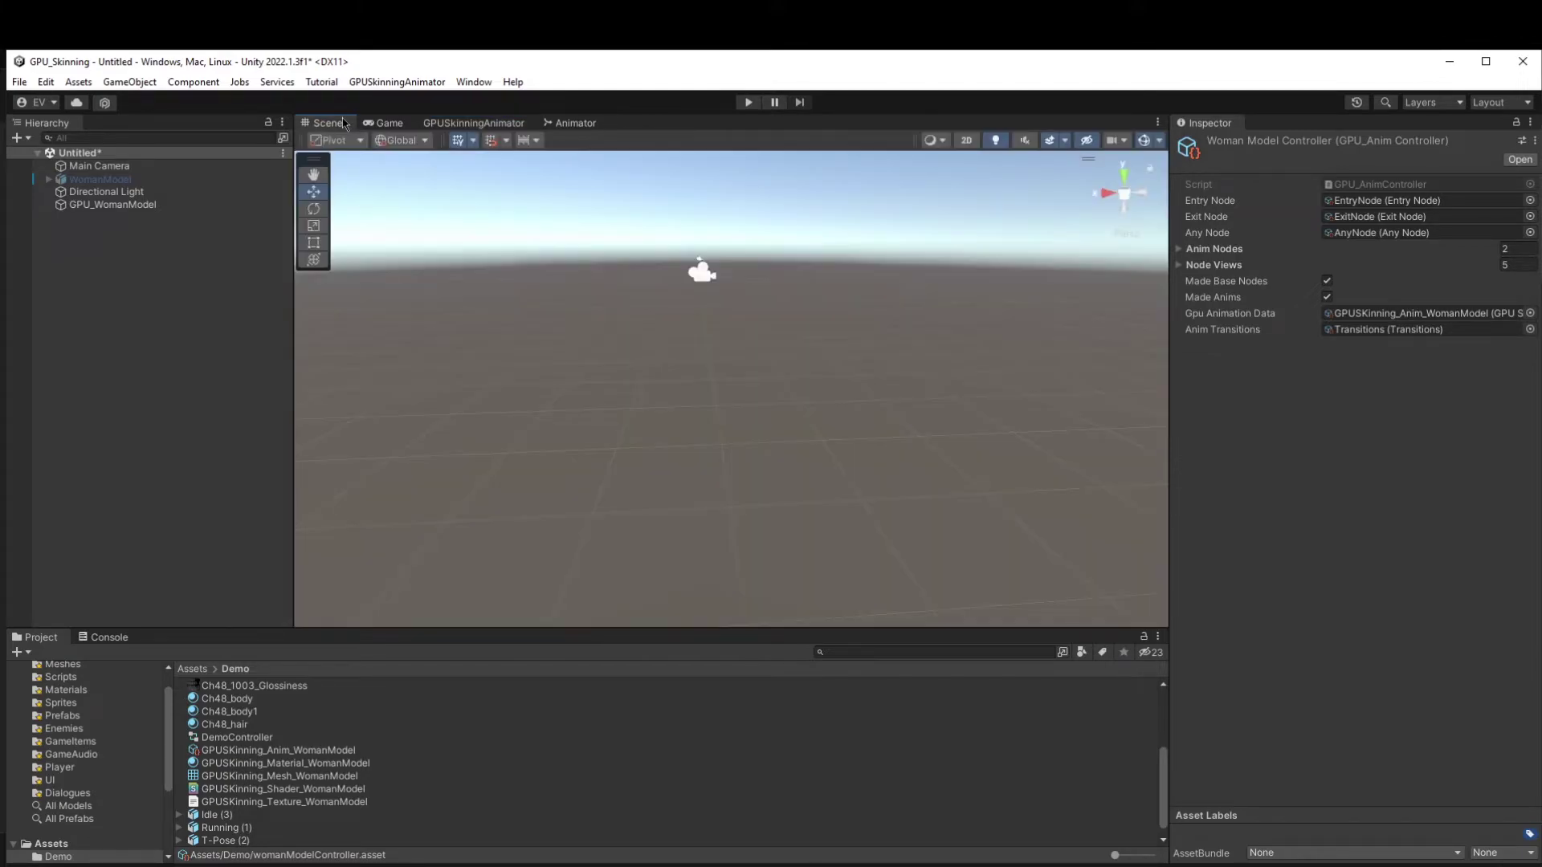
{"action": "left_click", "coordinate": [178, 204]}
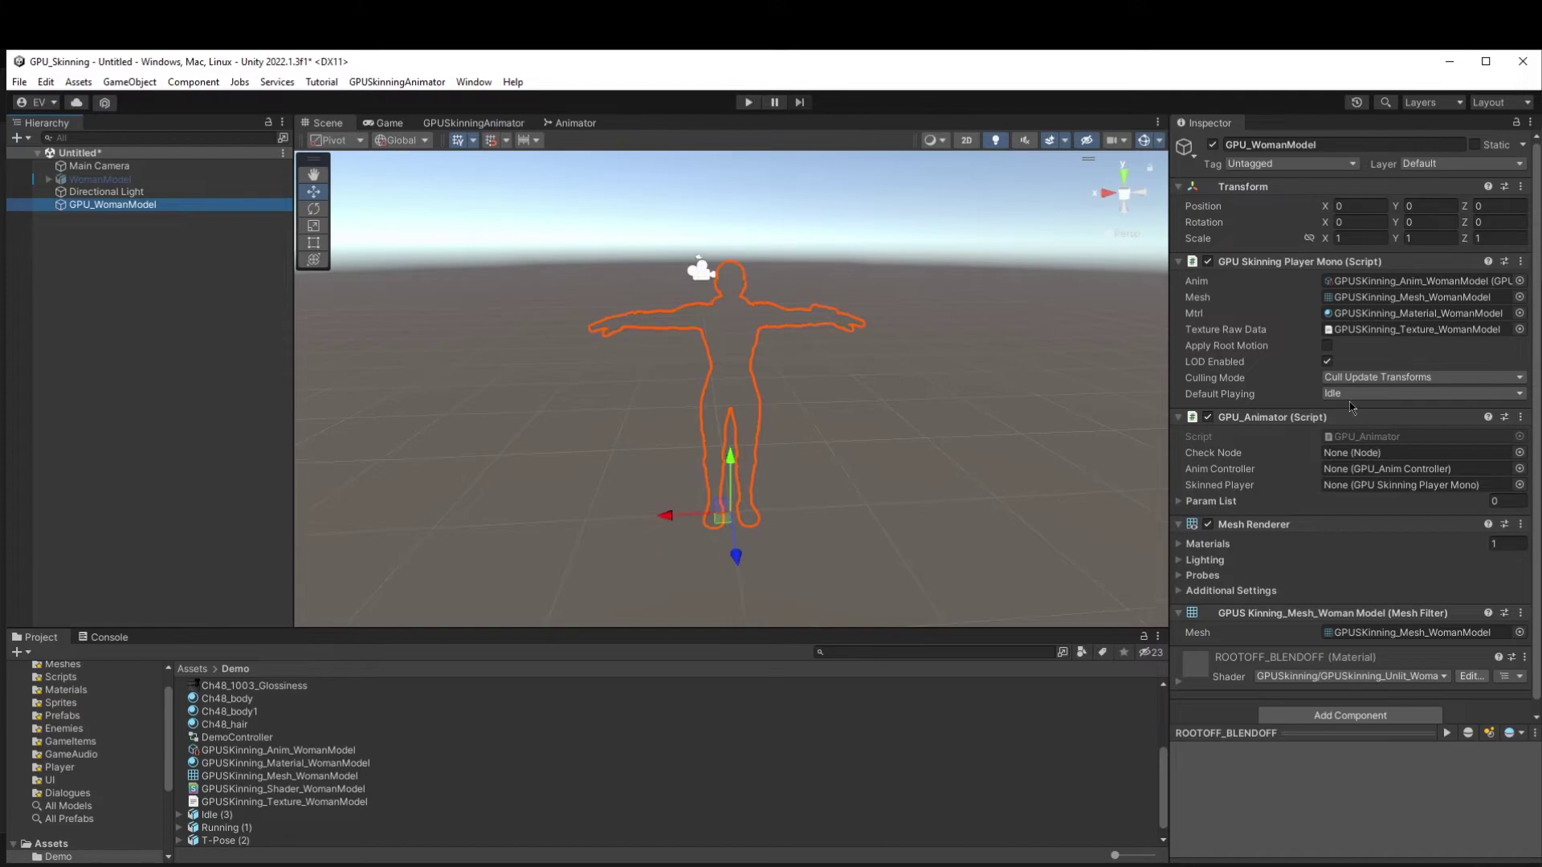
{"action": "left_click", "coordinate": [1354, 395]}
{"action": "left_click", "coordinate": [1354, 429]}
Examine the GPU-skinned running animation in the scene from different angles and distances.
{"action": "left_click_drag", "start_coordinate": [658, 333], "coordinate": [908, 348], "text": "alt"}
{"action": "scroll", "coordinate": [905, 386], "scroll_direction": "up", "scroll_amount": 5}
{"action": "left_click_drag", "start_coordinate": [719, 375], "coordinate": [972, 347], "text": "alt"}
{"action": "scroll", "coordinate": [730, 337], "scroll_direction": "up", "scroll_amount": 5}
{"action": "scroll", "coordinate": [731, 337], "scroll_direction": "down", "scroll_amount": 6}
{"action": "scroll", "coordinate": [867, 321], "scroll_direction": "down", "scroll_amount": 5}
{"action": "scroll", "coordinate": [994, 431], "scroll_direction": "up", "scroll_amount": 5}
{"action": "scroll", "coordinate": [994, 431], "scroll_direction": "down", "scroll_amount": 5}
{"action": "scroll", "coordinate": [1001, 345], "scroll_direction": "up", "scroll_amount": 4}
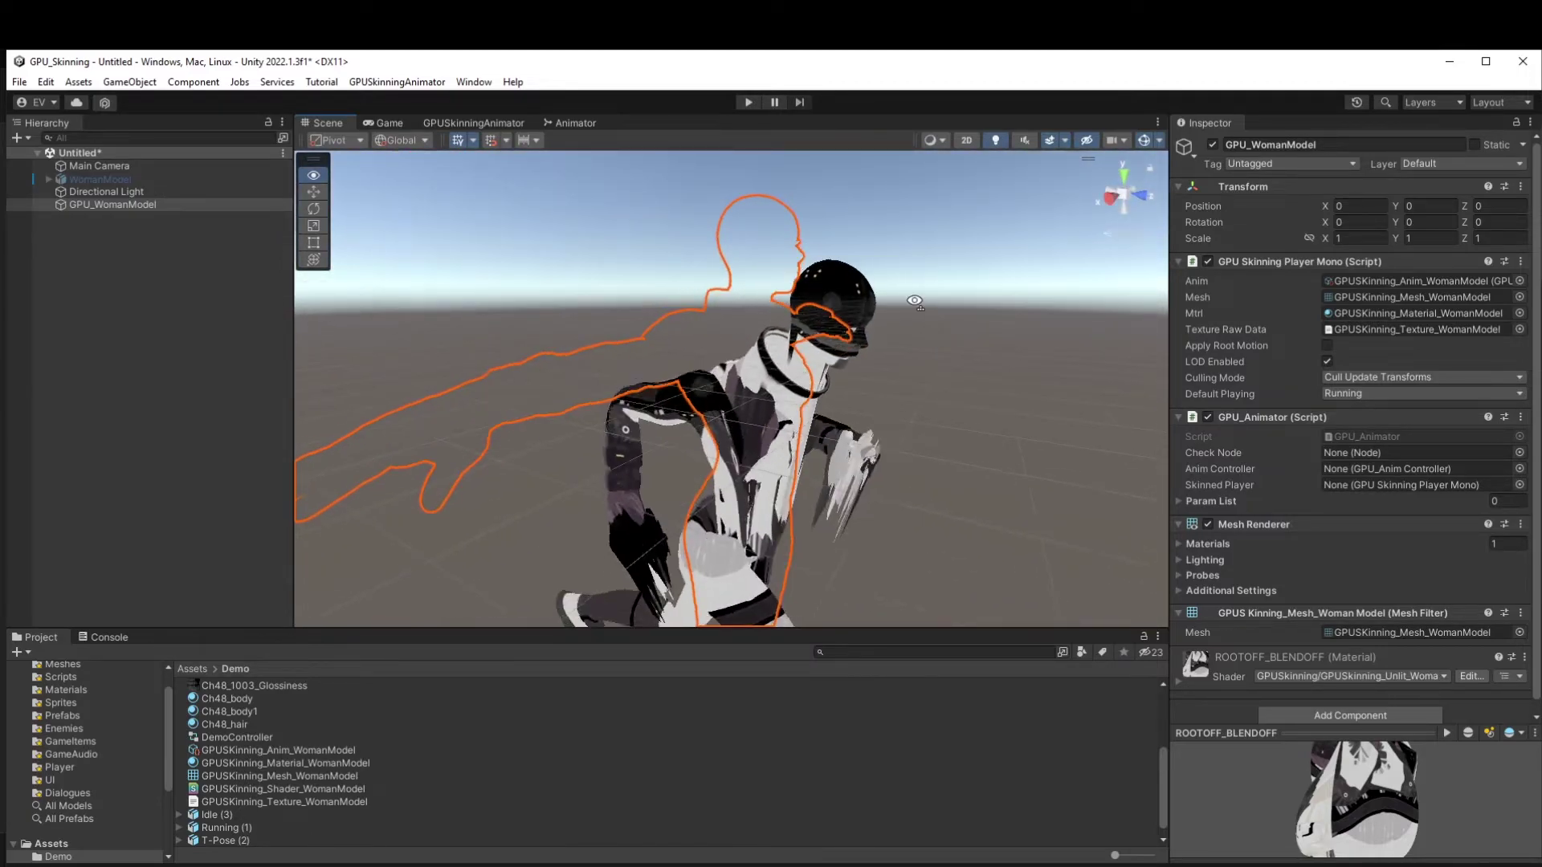
{"action": "scroll", "coordinate": [914, 301], "scroll_direction": "down", "scroll_amount": 4}
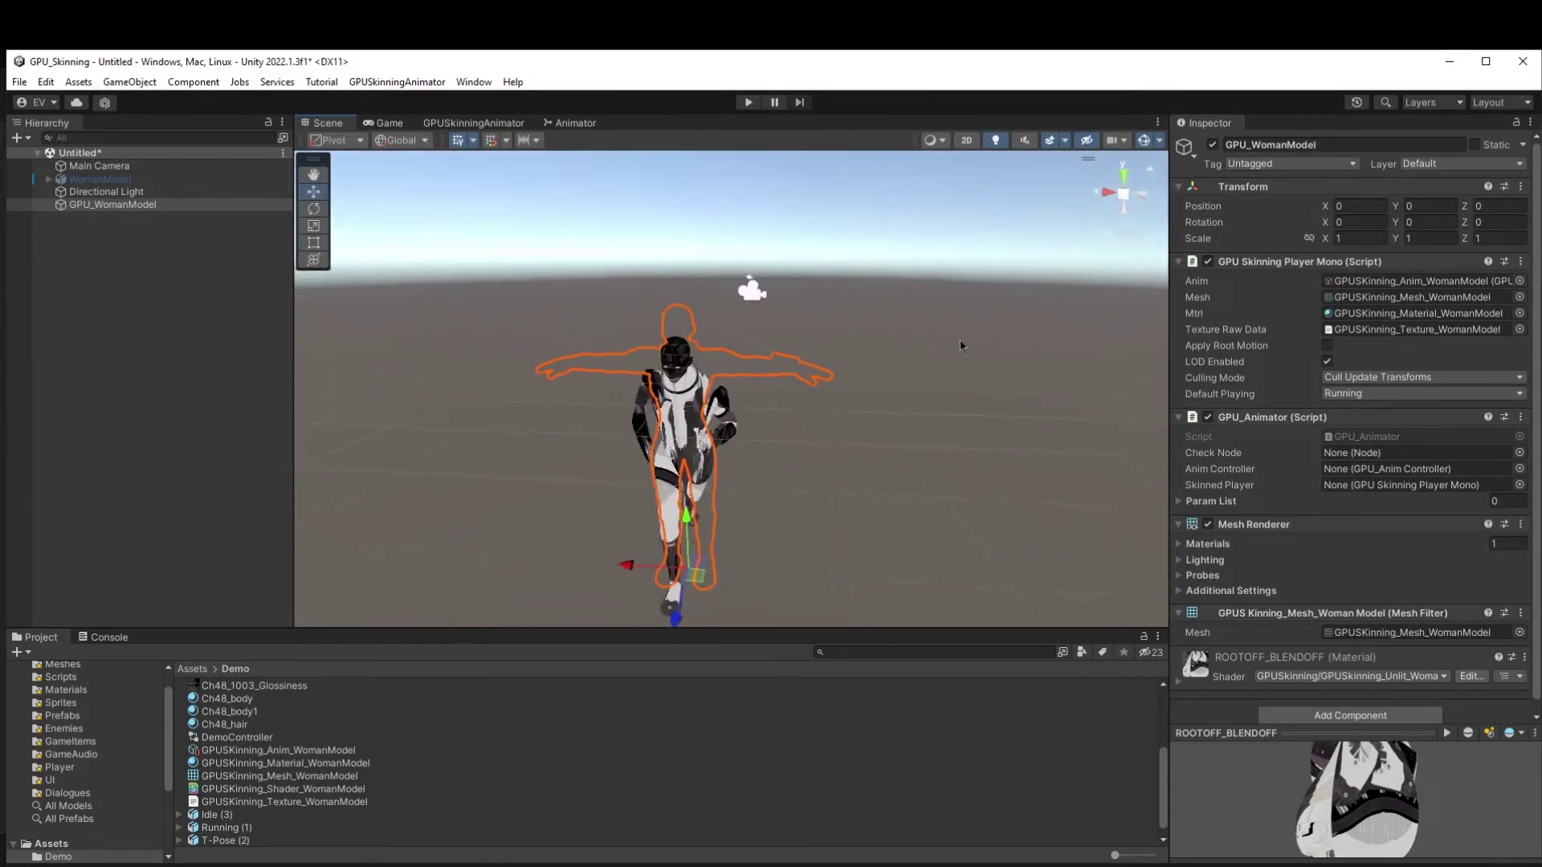
Set GPU_WomanModel's Default Playing clip to Idle and view the character from another angle.
{"action": "left_click", "coordinate": [1385, 393]}
{"action": "left_click", "coordinate": [1386, 413]}
{"action": "left_click_drag", "start_coordinate": [795, 482], "coordinate": [849, 420], "text": "alt"}
{"action": "right_click_drag", "start_coordinate": [849, 420], "coordinate": [793, 283]}
{"action": "key", "text": "w"}
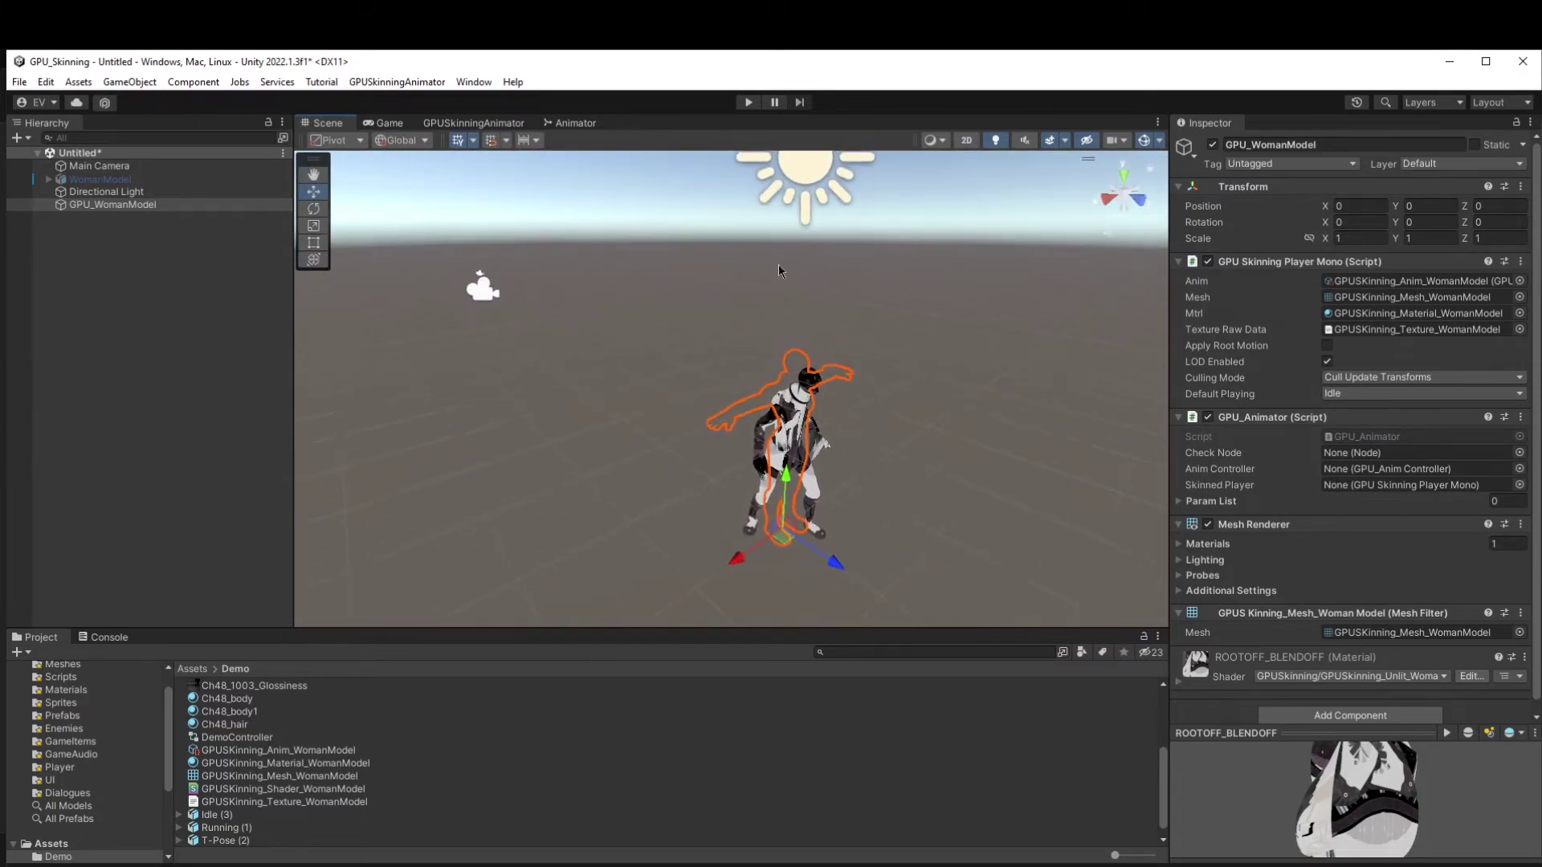
Assign womanModelController as GPU_Animator's Anim Controller and the object's own GPU Skinning Player Mono as its Skinned Player.
{"action": "scroll", "coordinate": [1253, 440], "scroll_direction": "down", "scroll_amount": 1}
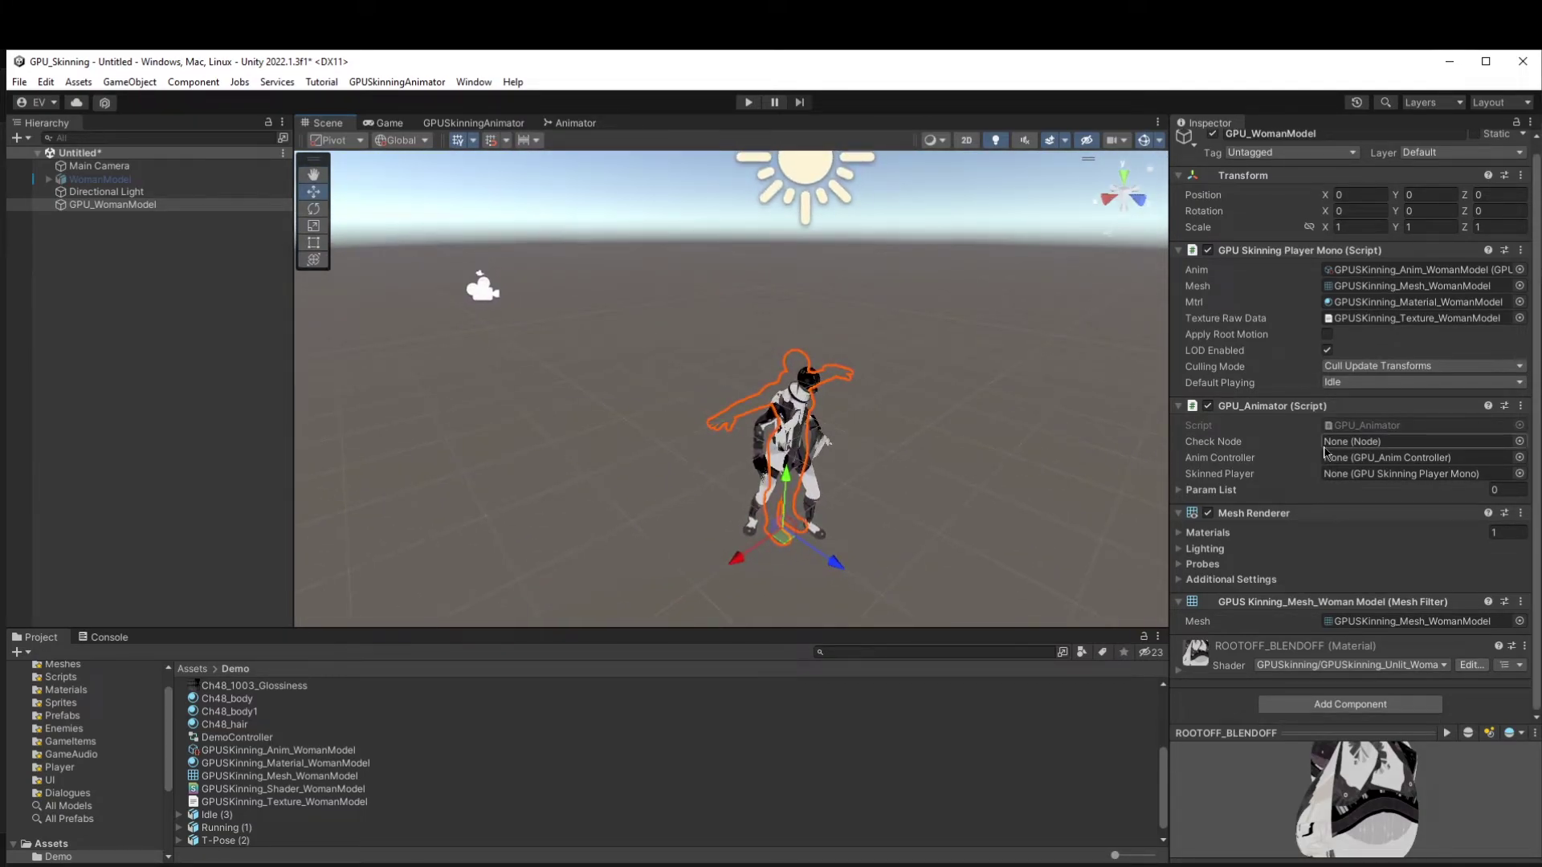
{"action": "left_click", "coordinate": [1520, 457]}
{"action": "double_click", "coordinate": [567, 353]}
{"action": "left_click_drag", "start_coordinate": [1307, 251], "coordinate": [1394, 474]}
Frame the character in the scene and run play mode to check the GPU animation.
{"action": "right_click_drag", "start_coordinate": [661, 398], "coordinate": [909, 348]}
{"action": "key", "text": "f"}
{"action": "left_click", "coordinate": [748, 102]}
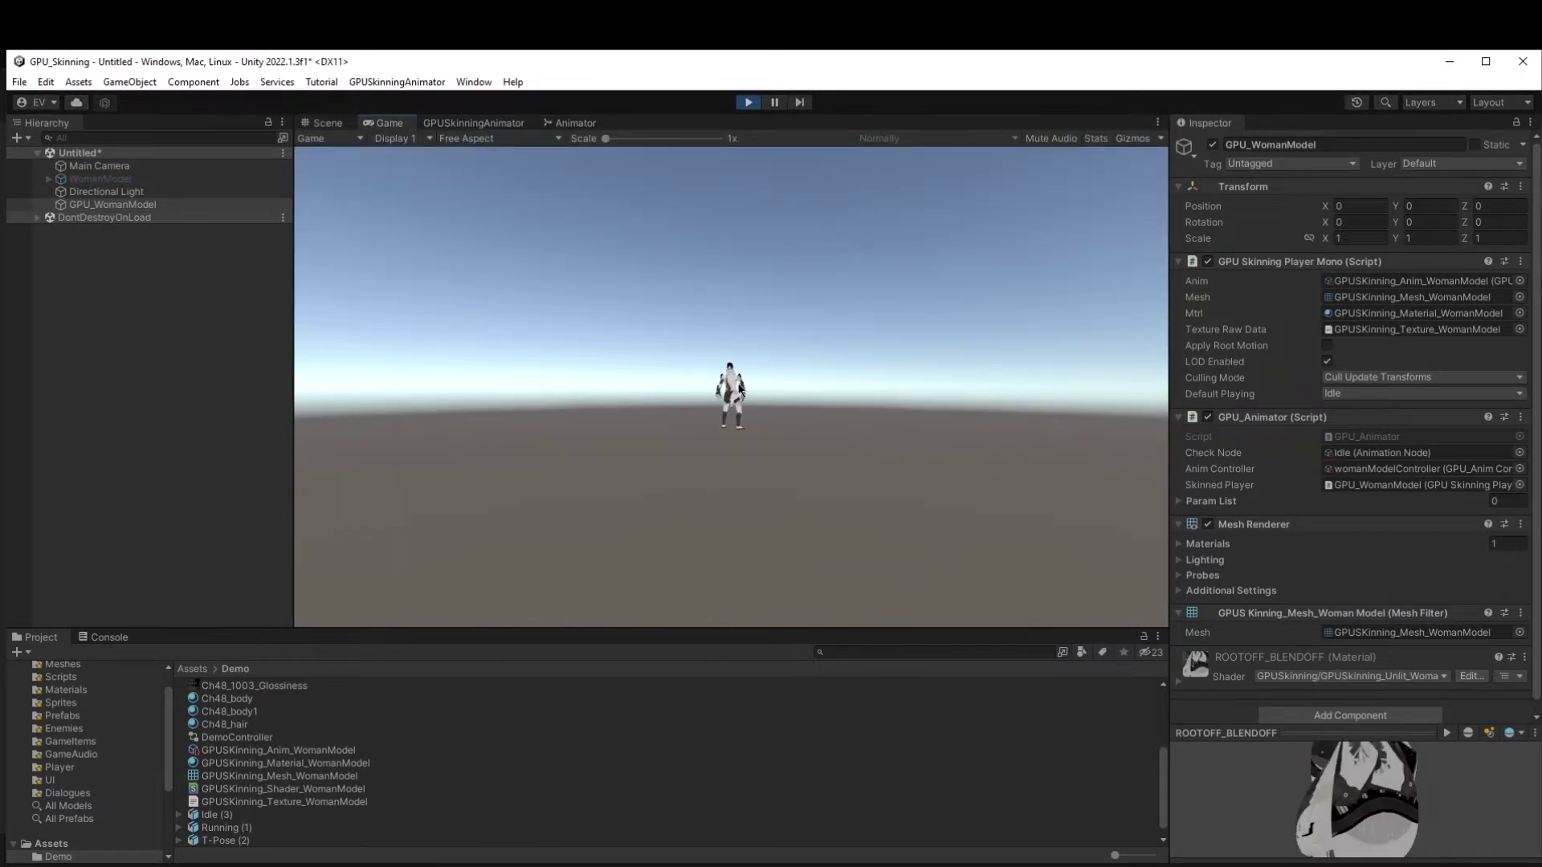
Switch to Mixamo in the browser, browse the characters, and choose the Vanguard character.
{"action": "scroll", "coordinate": [1237, 714], "scroll_direction": "down", "scroll_amount": 1}
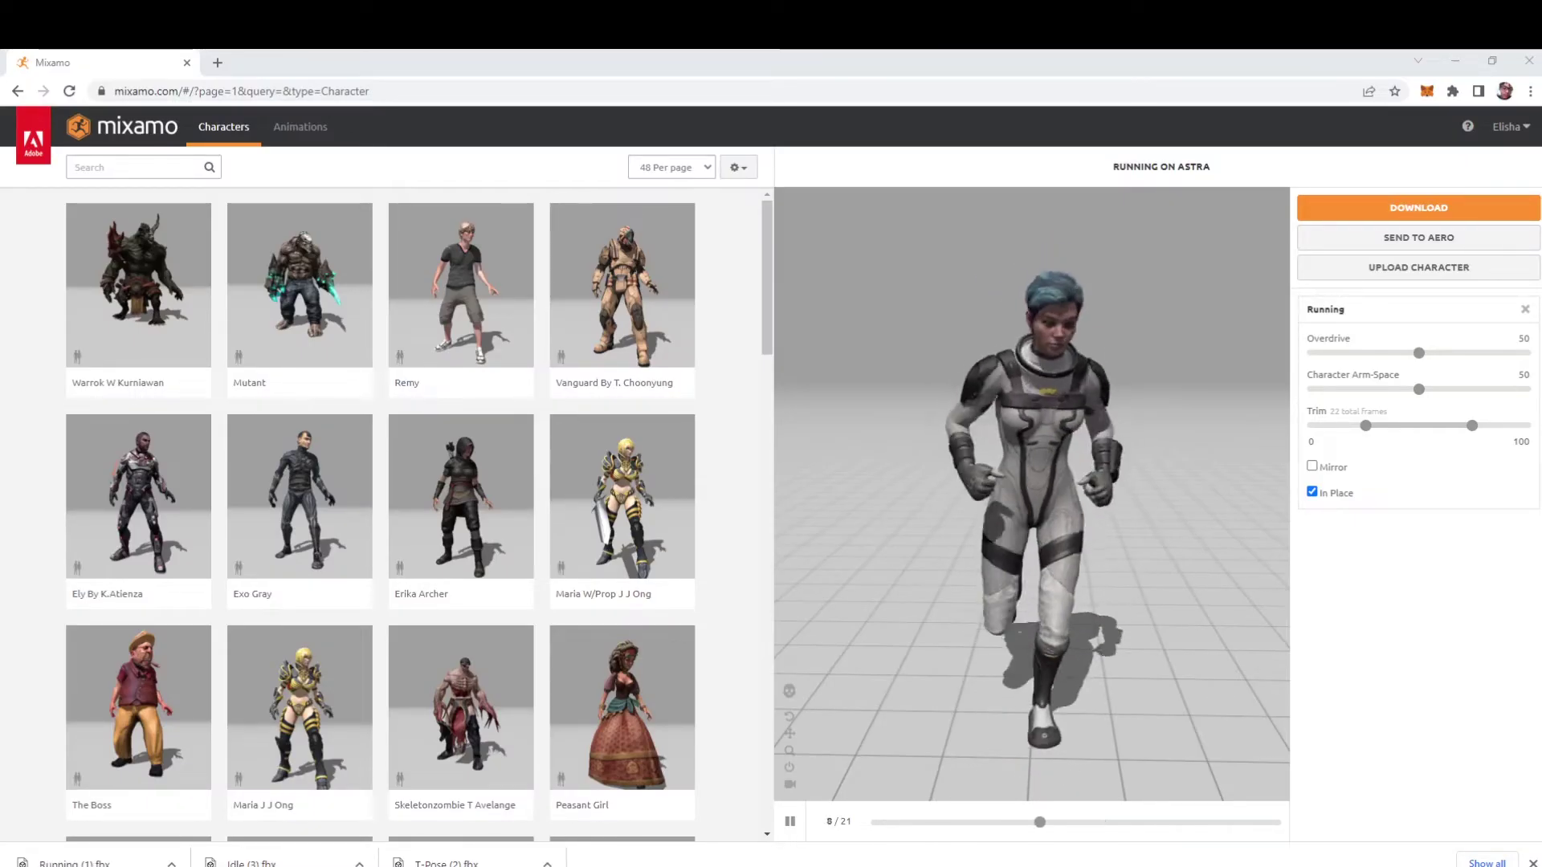
{"action": "scroll", "coordinate": [434, 384], "scroll_direction": "down", "scroll_amount": 2}
{"action": "scroll", "coordinate": [433, 384], "scroll_direction": "down", "scroll_amount": 15}
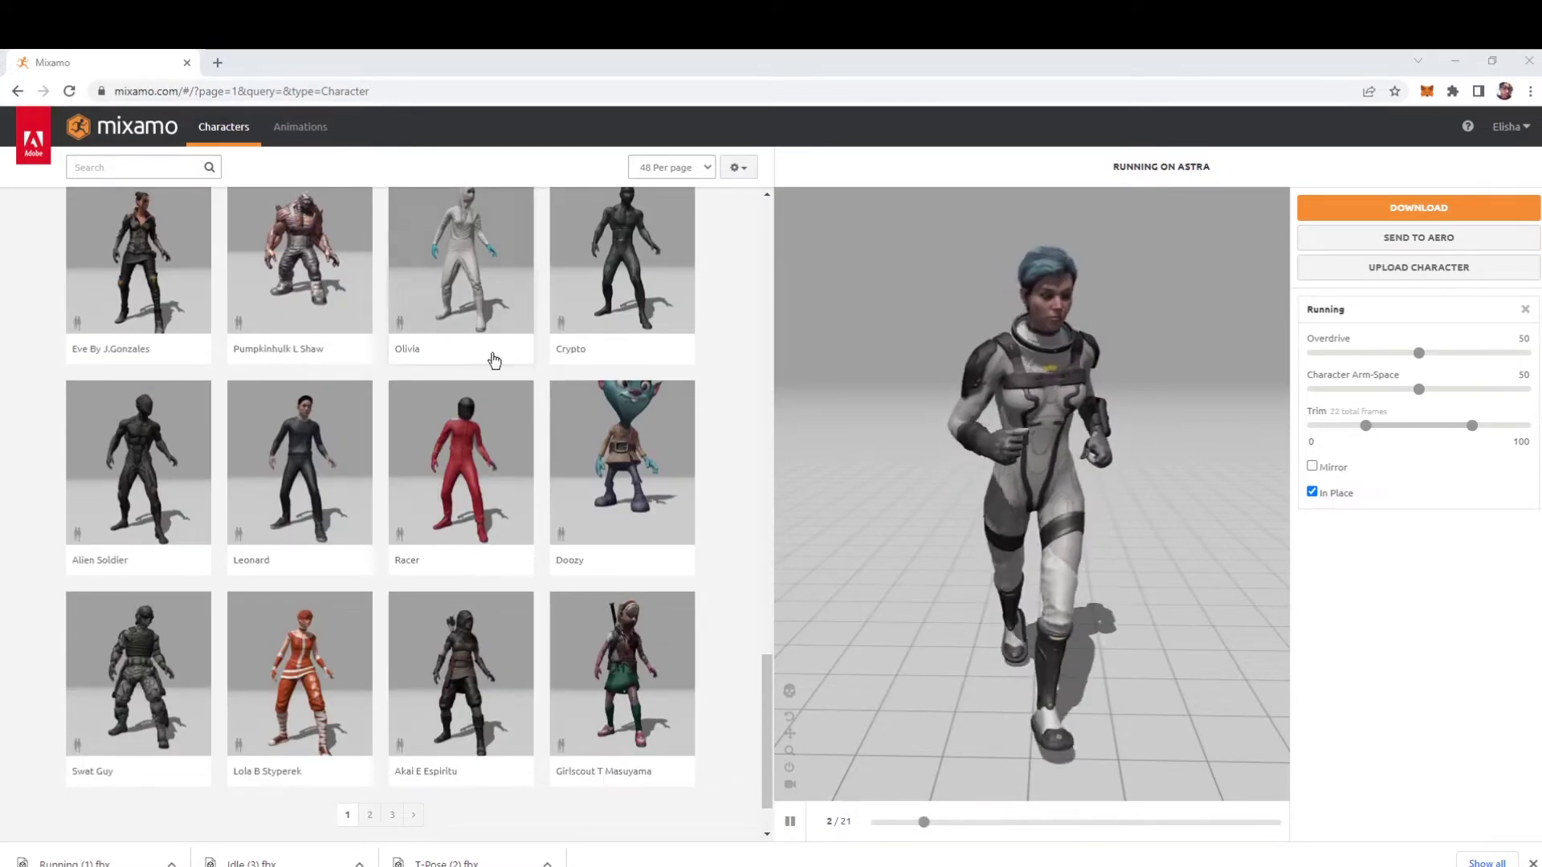
{"action": "scroll", "coordinate": [494, 359], "scroll_direction": "down", "scroll_amount": 1}
{"action": "scroll", "coordinate": [498, 358], "scroll_direction": "up", "scroll_amount": 15}
{"action": "scroll", "coordinate": [504, 353], "scroll_direction": "up", "scroll_amount": 12}
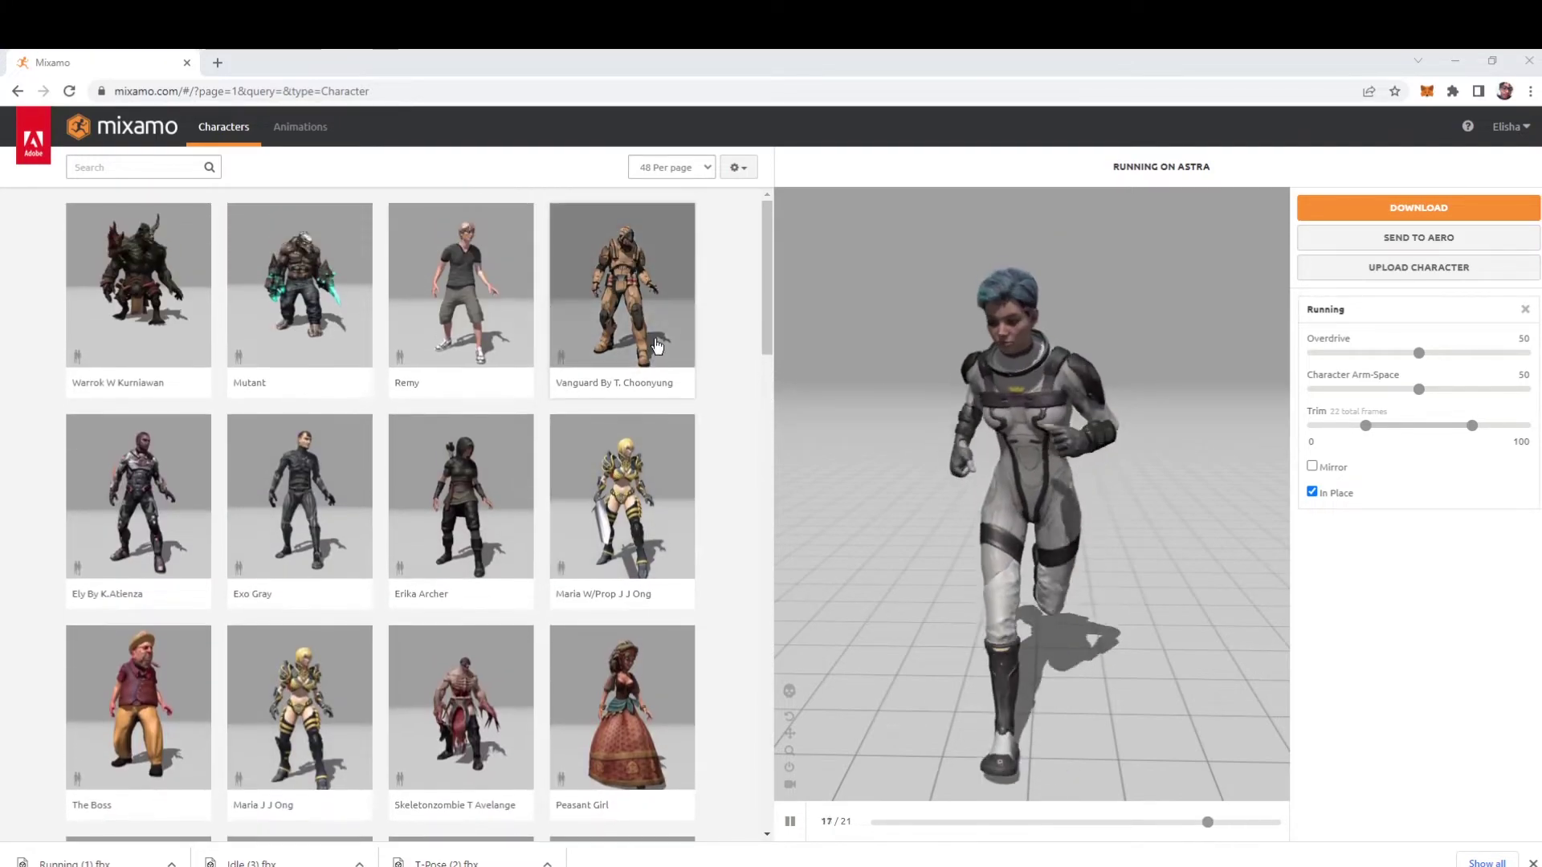
{"action": "left_click", "coordinate": [656, 347]}
{"action": "left_click", "coordinate": [1074, 344]}
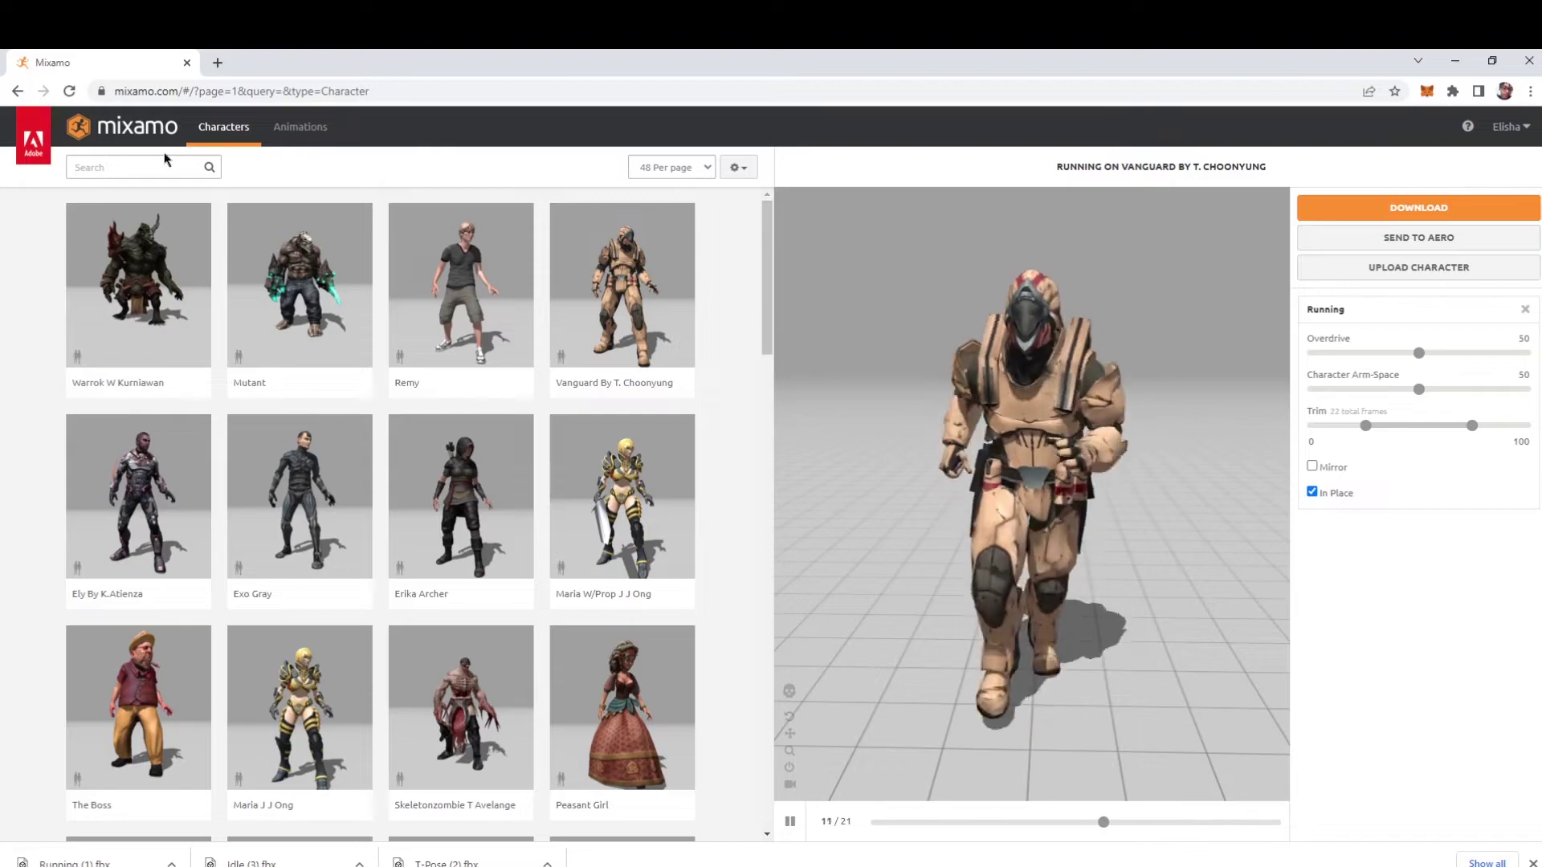
Search the Mixamo animations for "t" and apply the T-Pose to the Vanguard character.
{"action": "left_click", "coordinate": [299, 126]}
{"action": "left_click", "coordinate": [127, 162]}
{"action": "type", "text": "t"}
{"action": "key", "text": "Return"}
{"action": "left_click", "coordinate": [167, 332]}
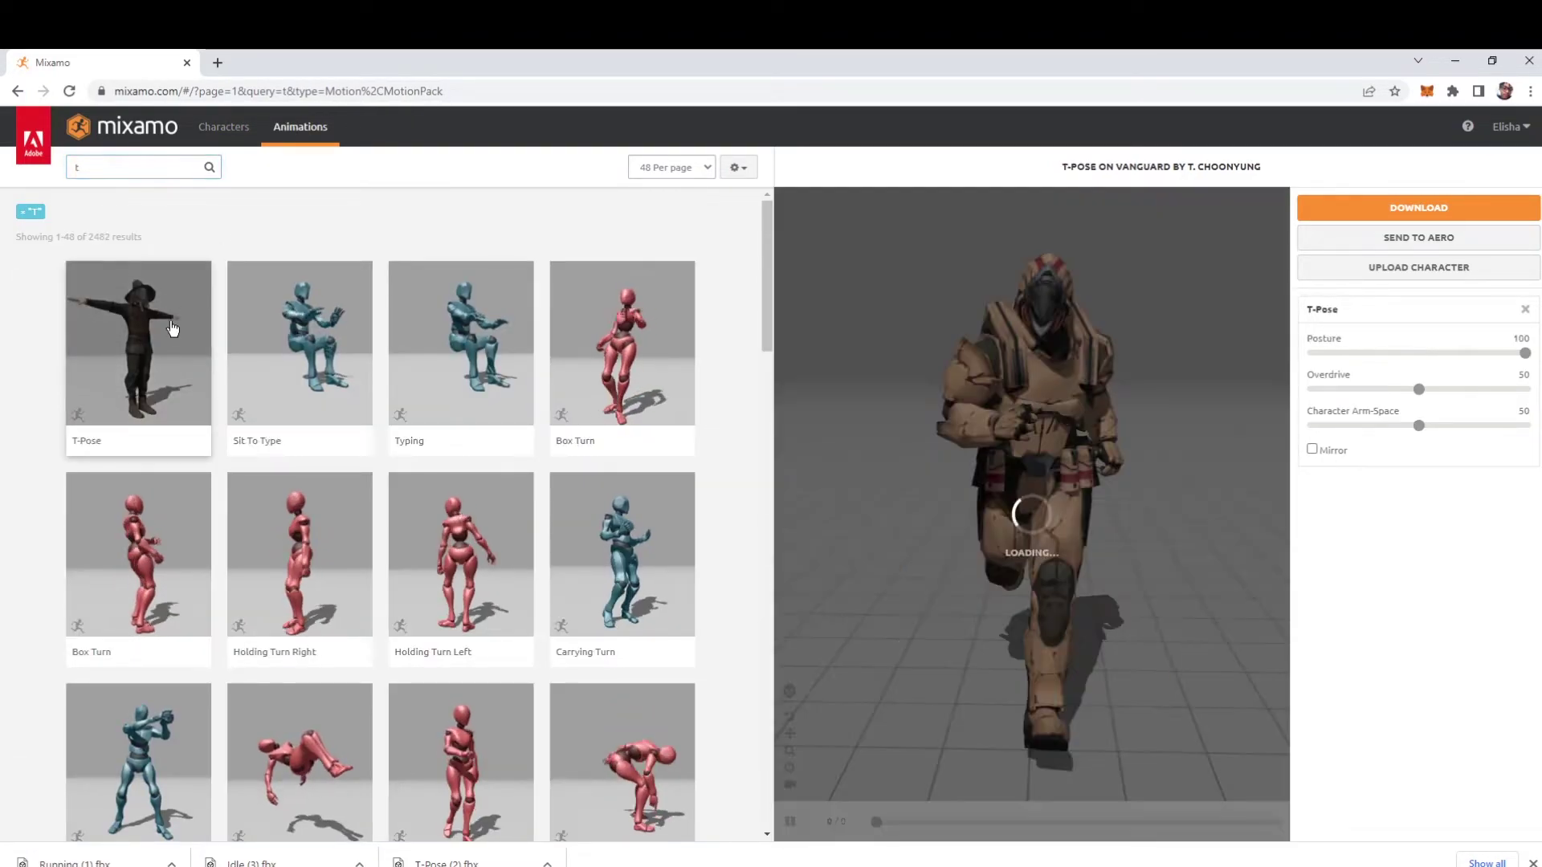
Download the Vanguard character's T-Pose with the Skin option set to With Skin.
{"action": "left_click", "coordinate": [1432, 214]}
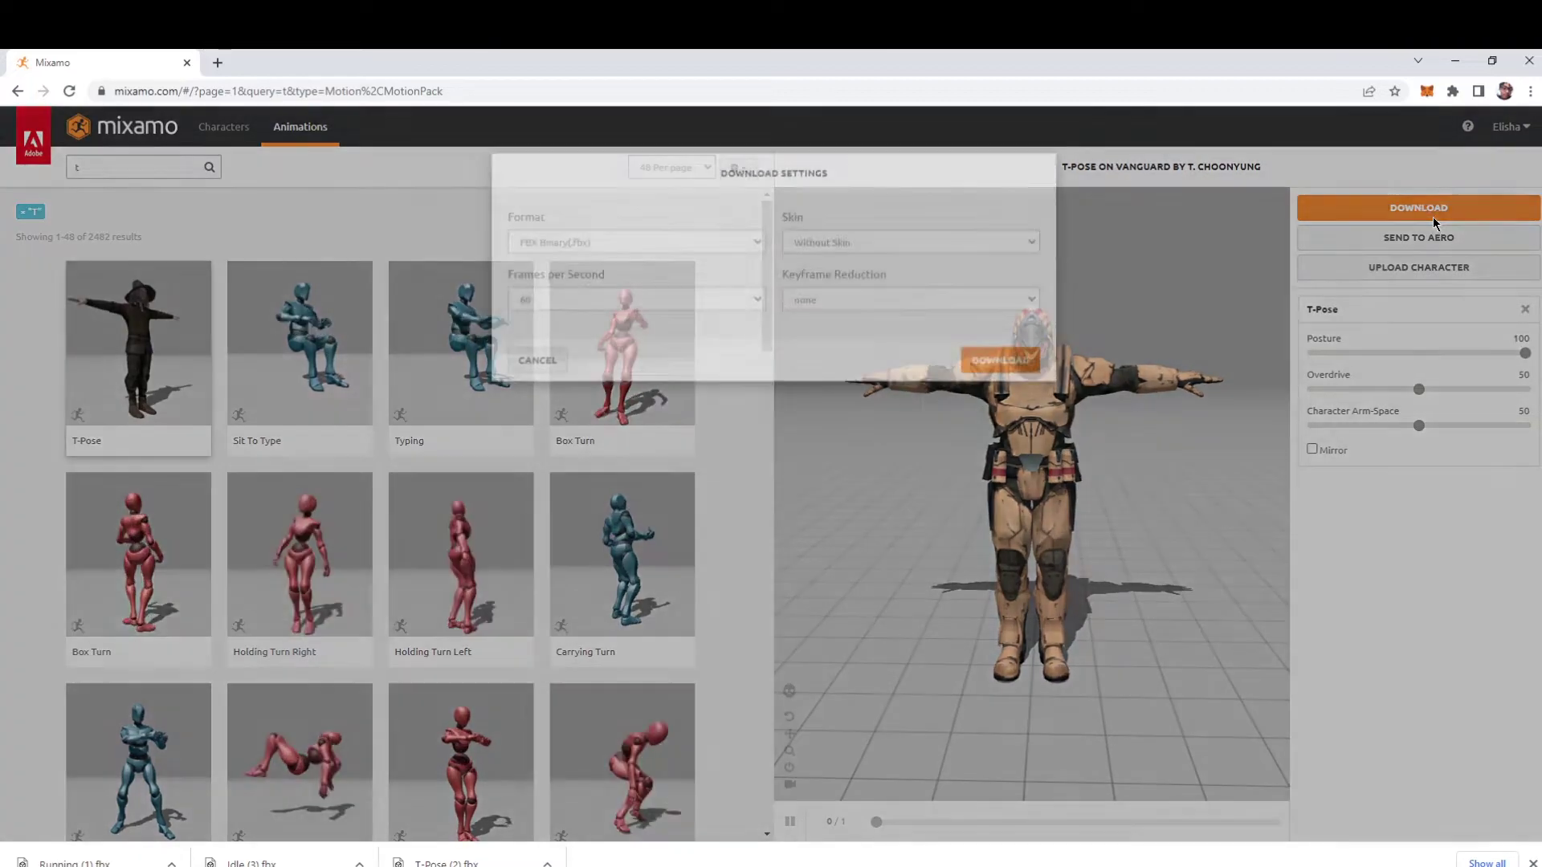
{"action": "left_click", "coordinate": [891, 275]}
{"action": "left_click", "coordinate": [918, 294]}
{"action": "left_click", "coordinate": [1000, 392]}
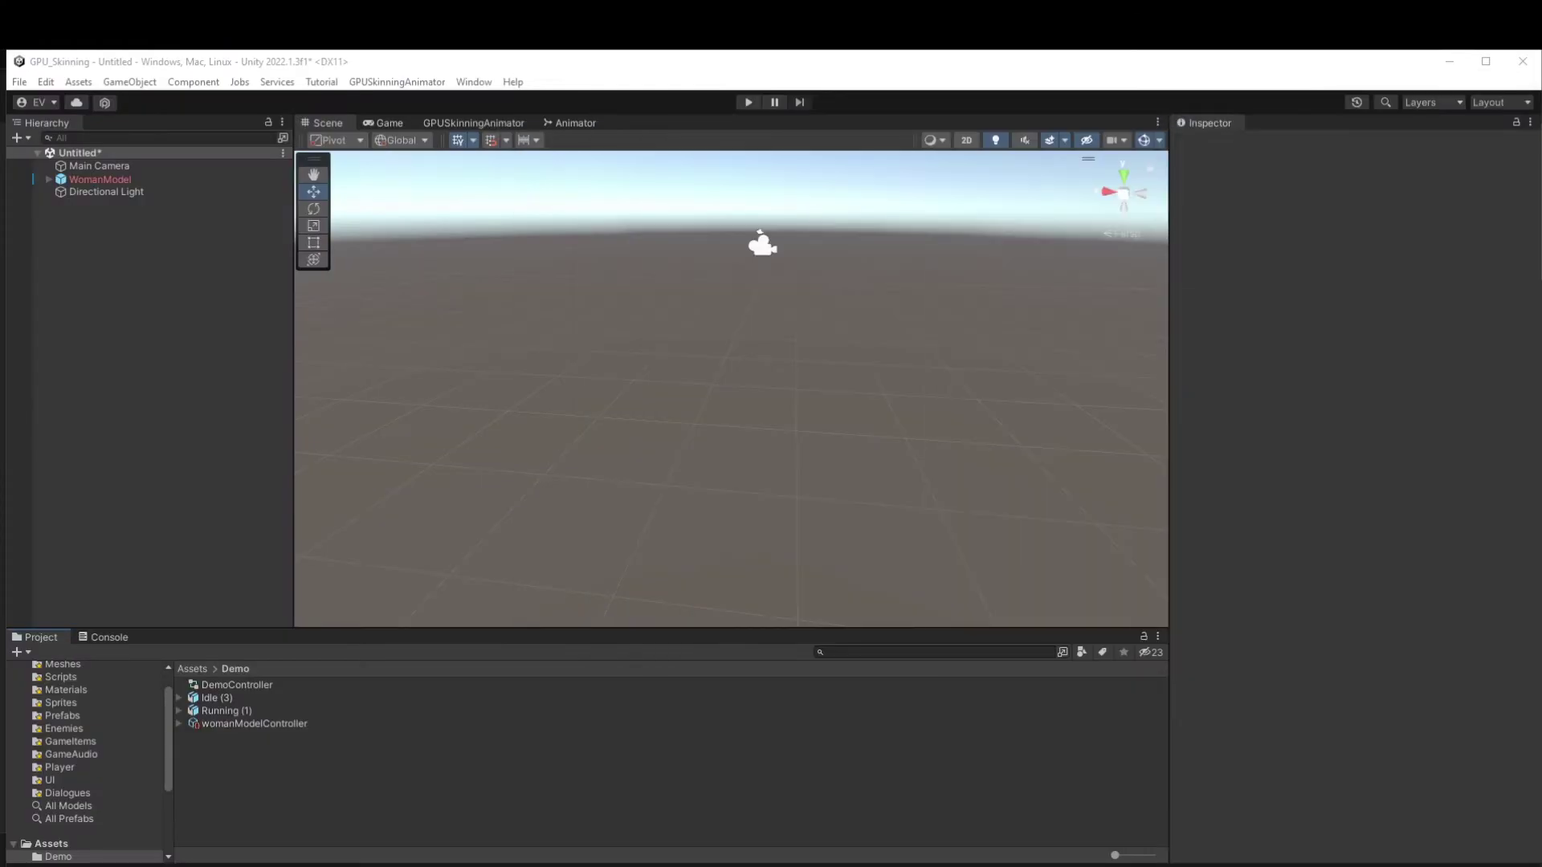
Open the project's Assets/Demo folder in the file explorer and copy the downloaded T-Pose (3).fbx into it.
{"action": "right_click", "coordinate": [405, 771]}
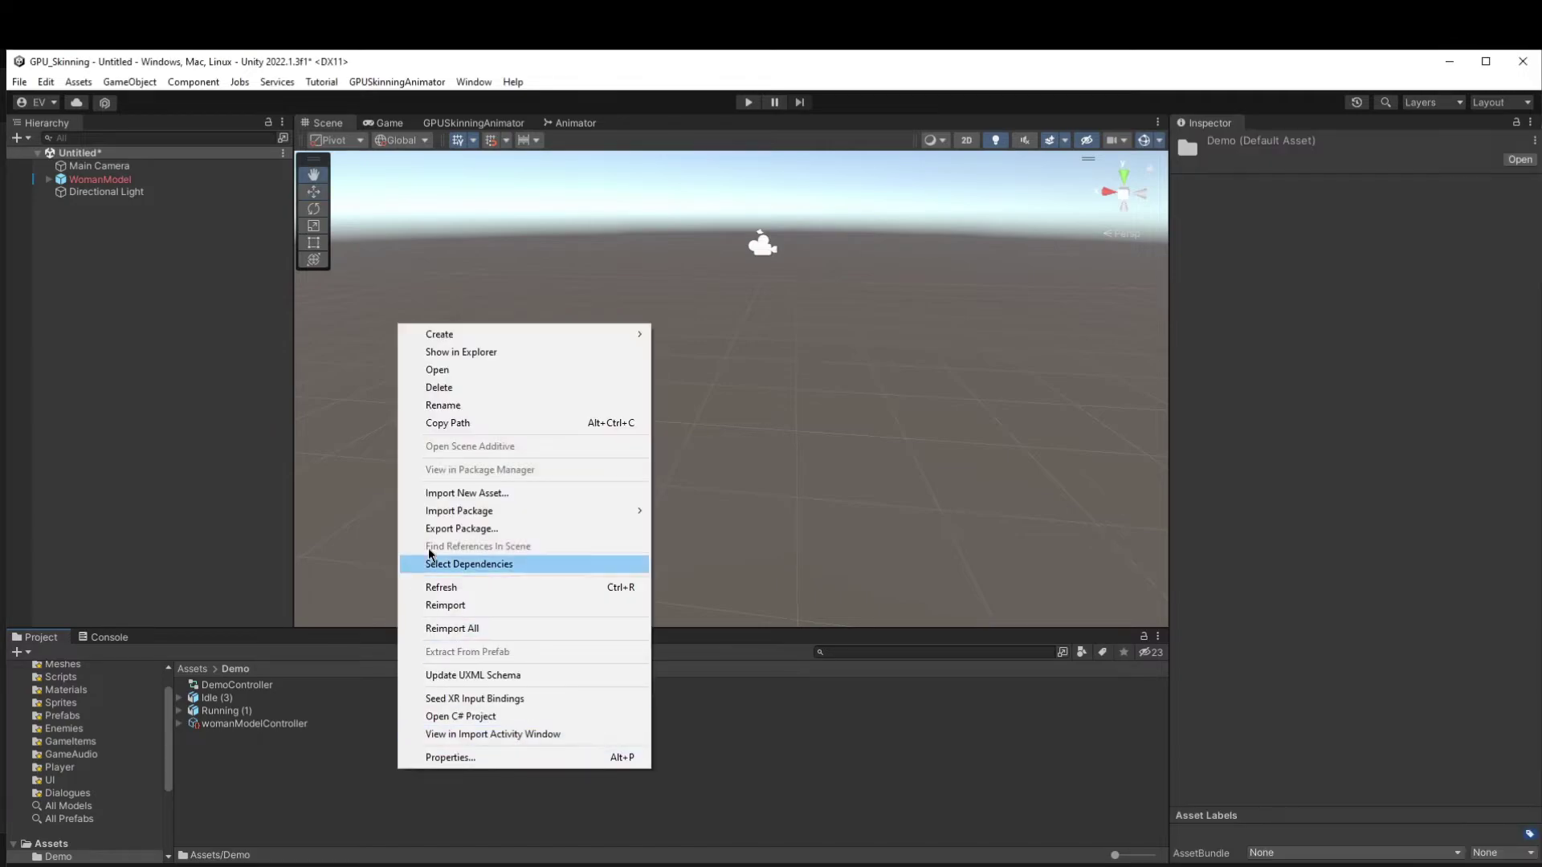
{"action": "left_click", "coordinate": [517, 352]}
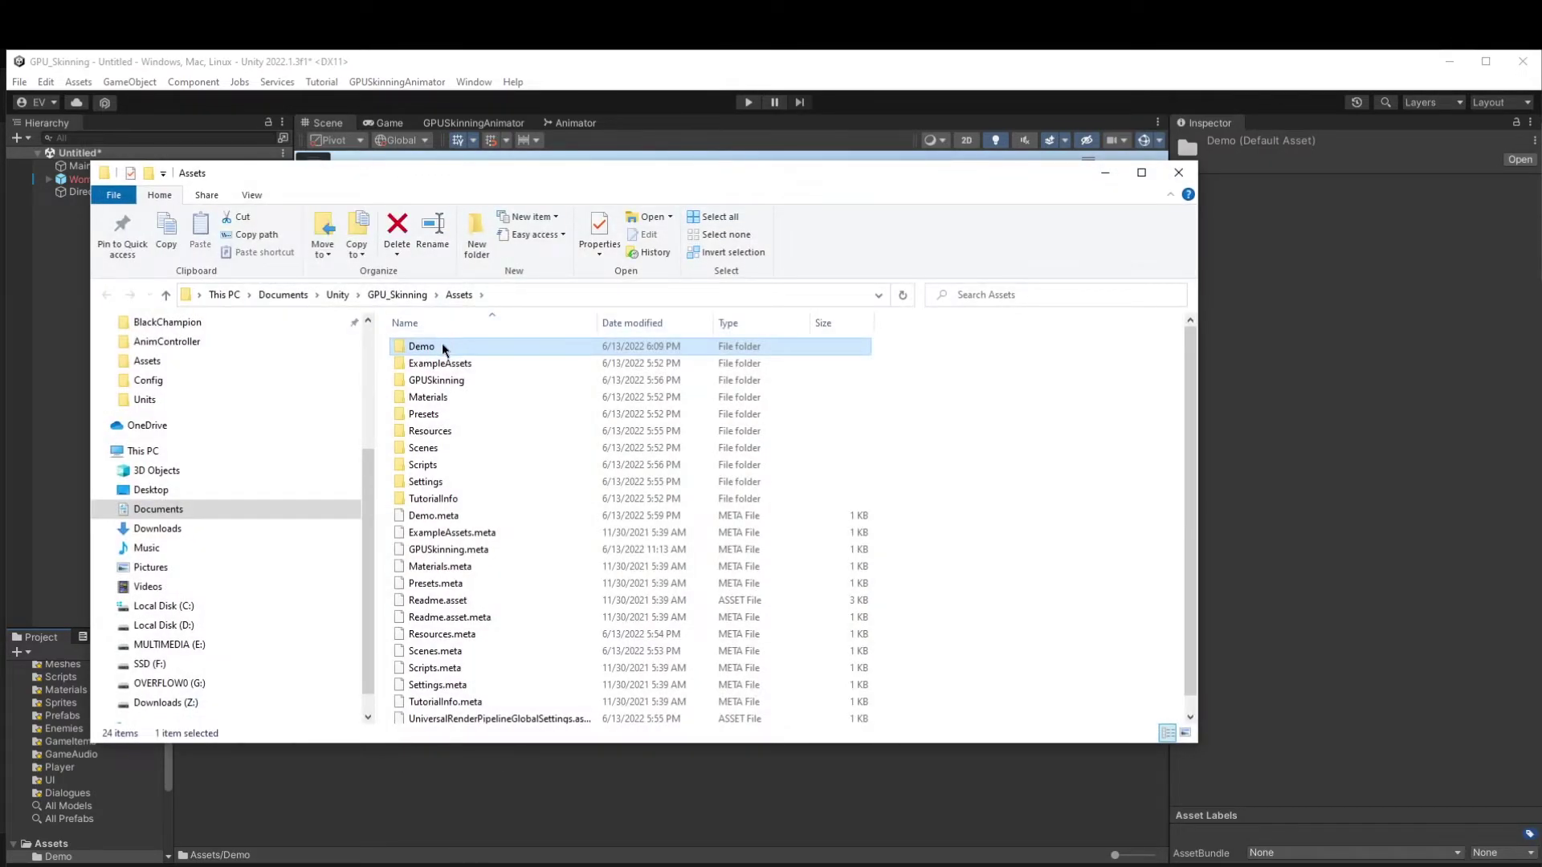
{"action": "double_click", "coordinate": [442, 345]}
{"action": "left_click_drag", "start_coordinate": [1541, 642], "coordinate": [1257, 643]}
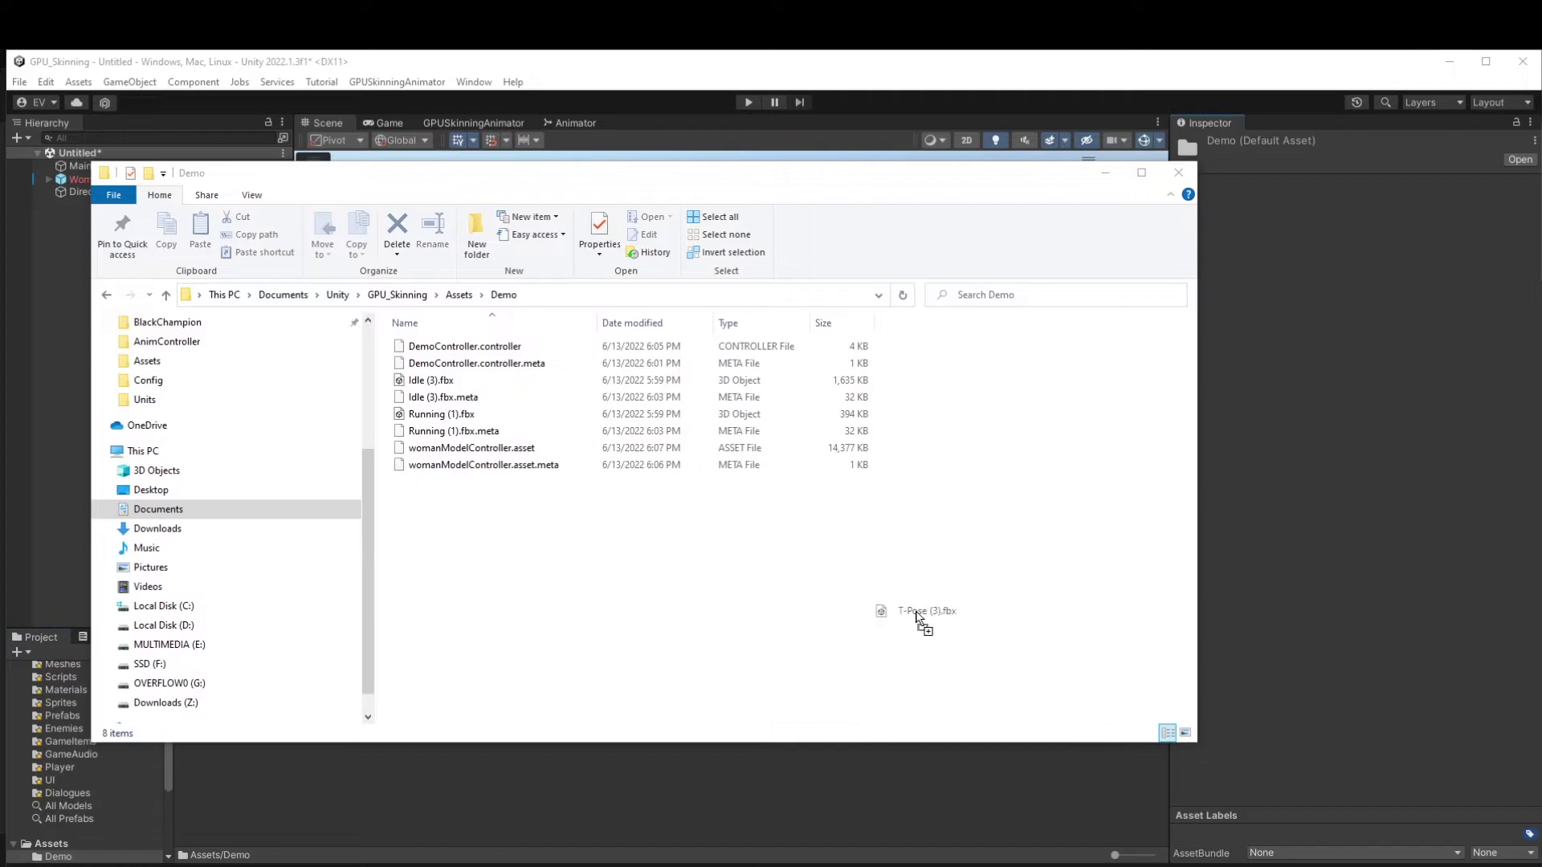
{"action": "left_click_drag", "start_coordinate": [917, 617], "coordinate": [885, 647]}
{"action": "left_click", "coordinate": [688, 774]}
Set the T-Pose (3) model's rig animation type to Humanoid and enable Read/Write in its model import settings.
{"action": "left_click", "coordinate": [286, 710]}
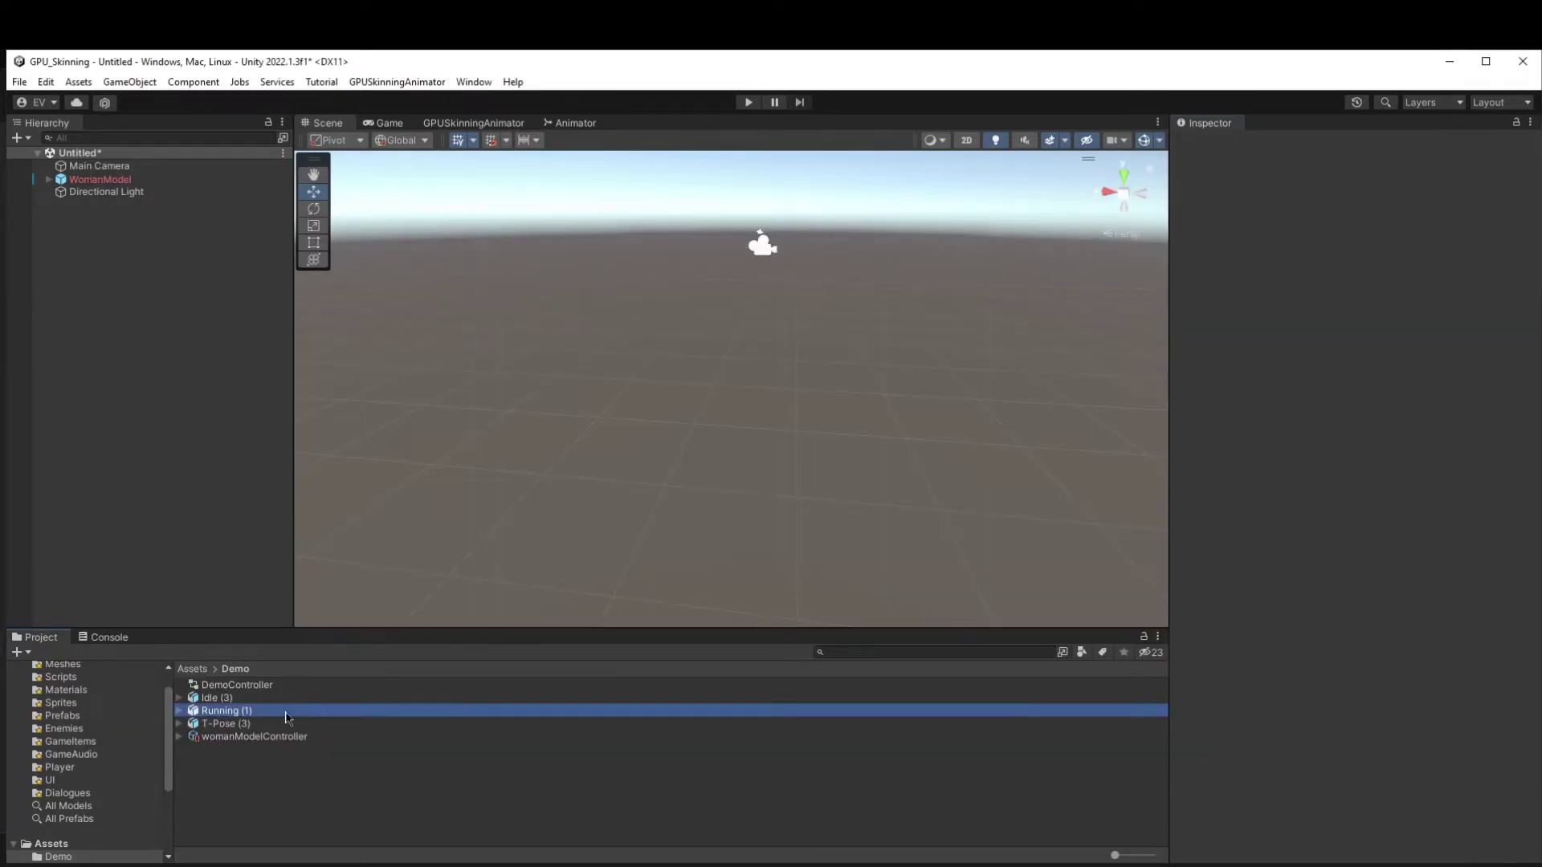
{"action": "key", "text": "Down"}
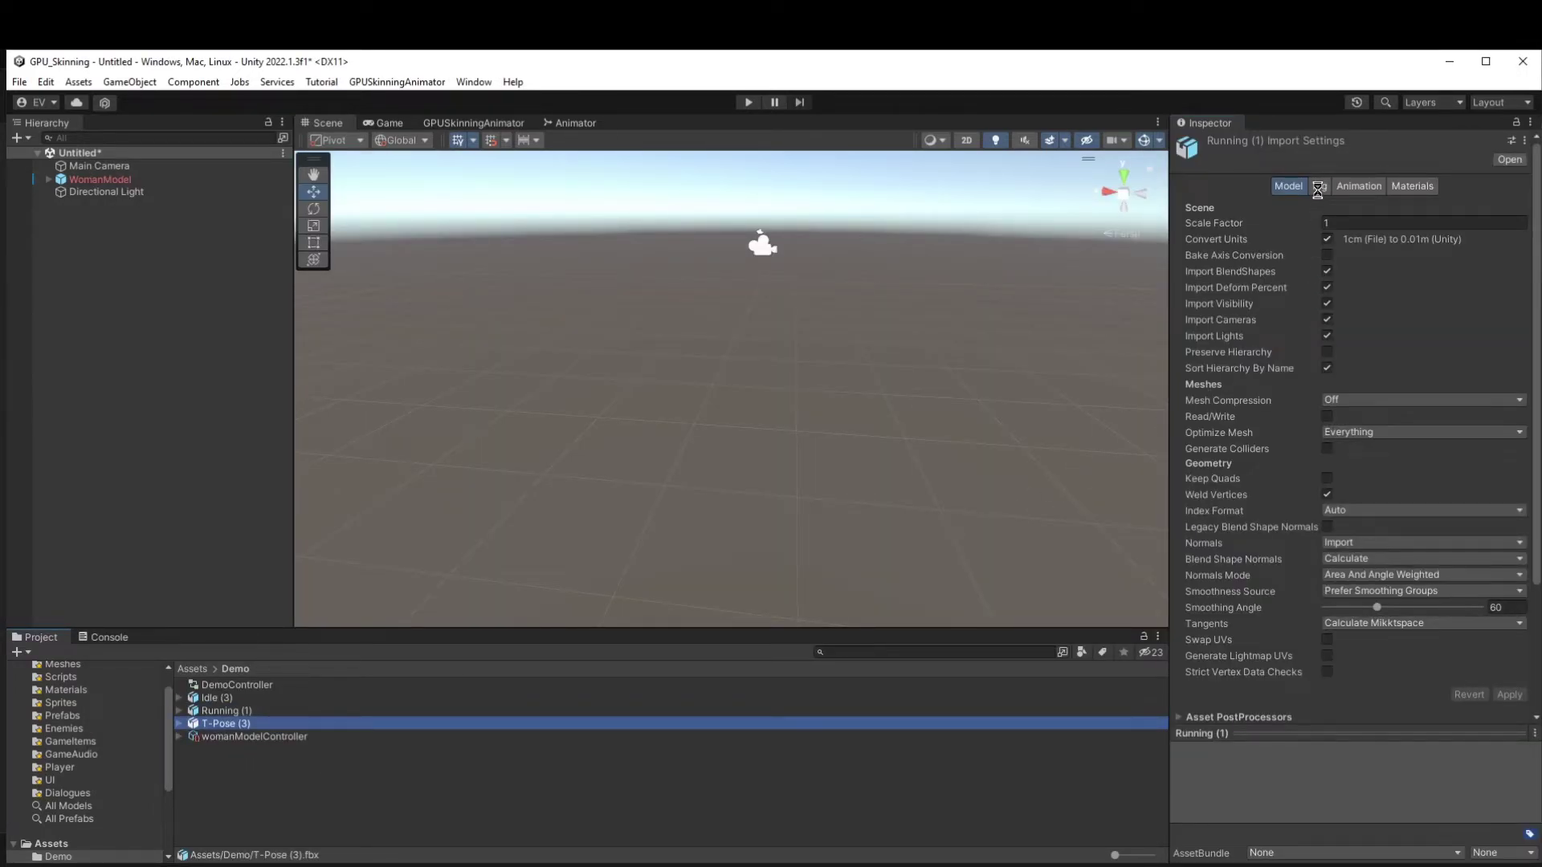
{"action": "left_click", "coordinate": [1357, 186]}
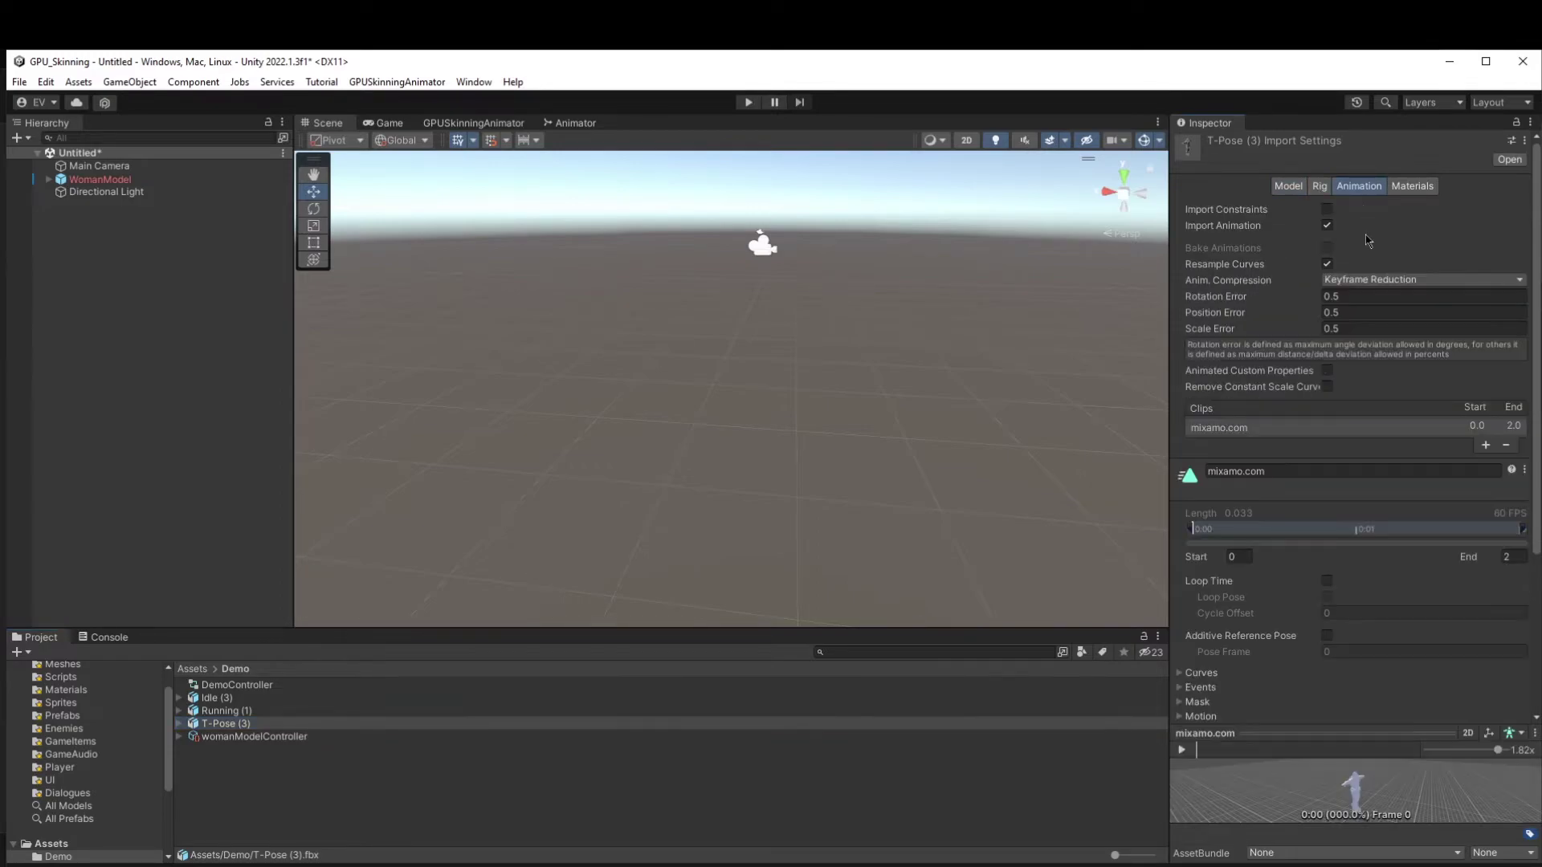
{"action": "left_click", "coordinate": [1324, 189]}
{"action": "left_click", "coordinate": [1365, 209]}
{"action": "left_click", "coordinate": [1372, 280]}
{"action": "left_click", "coordinate": [1303, 187]}
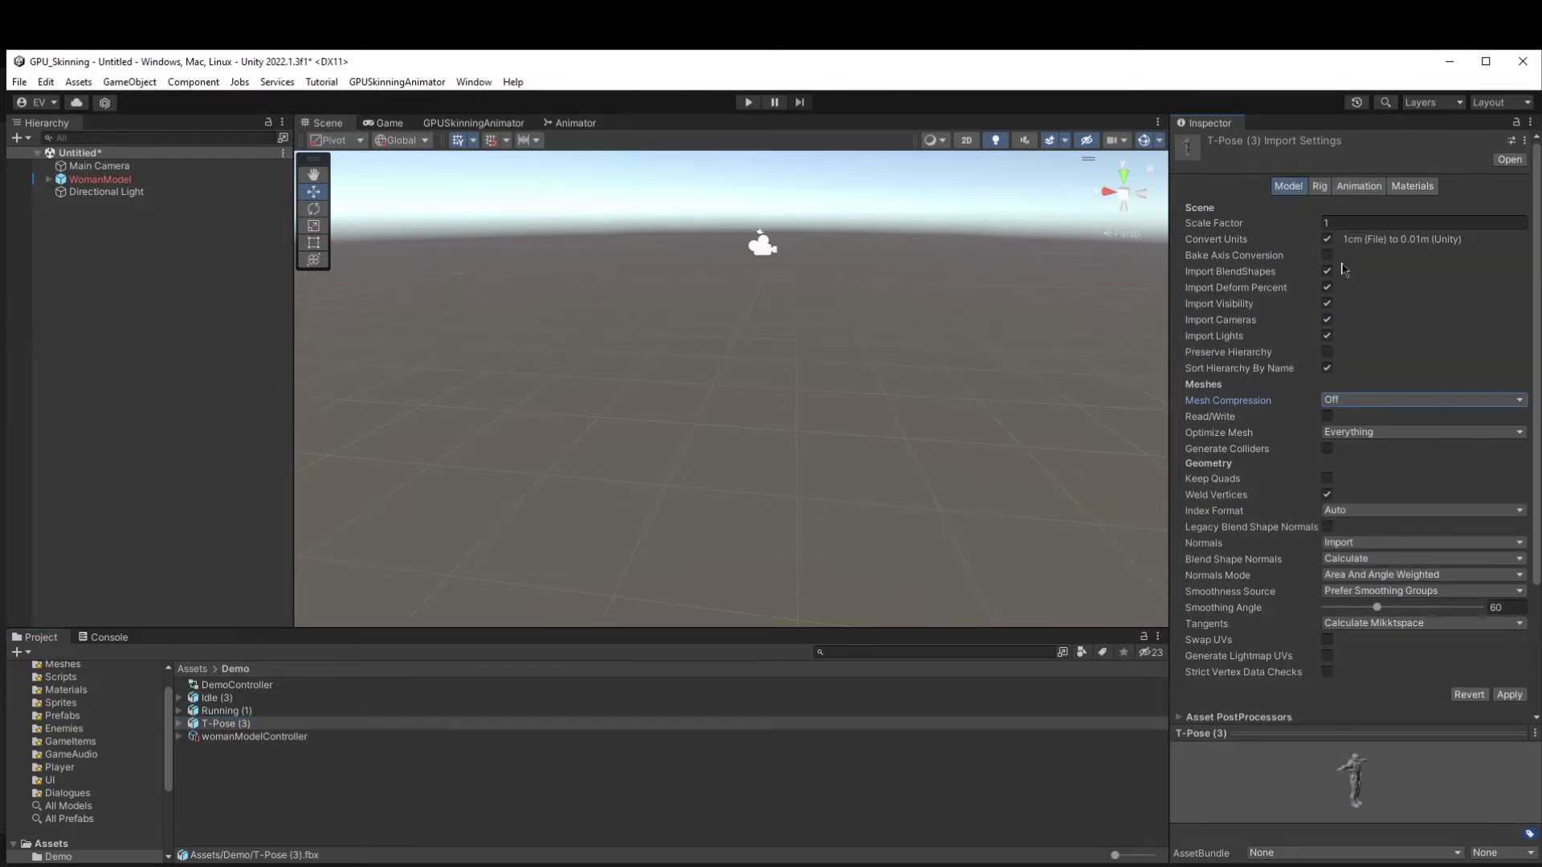
{"action": "scroll", "coordinate": [1365, 498], "scroll_direction": "down", "scroll_amount": 1}
{"action": "left_click", "coordinate": [1326, 373]}
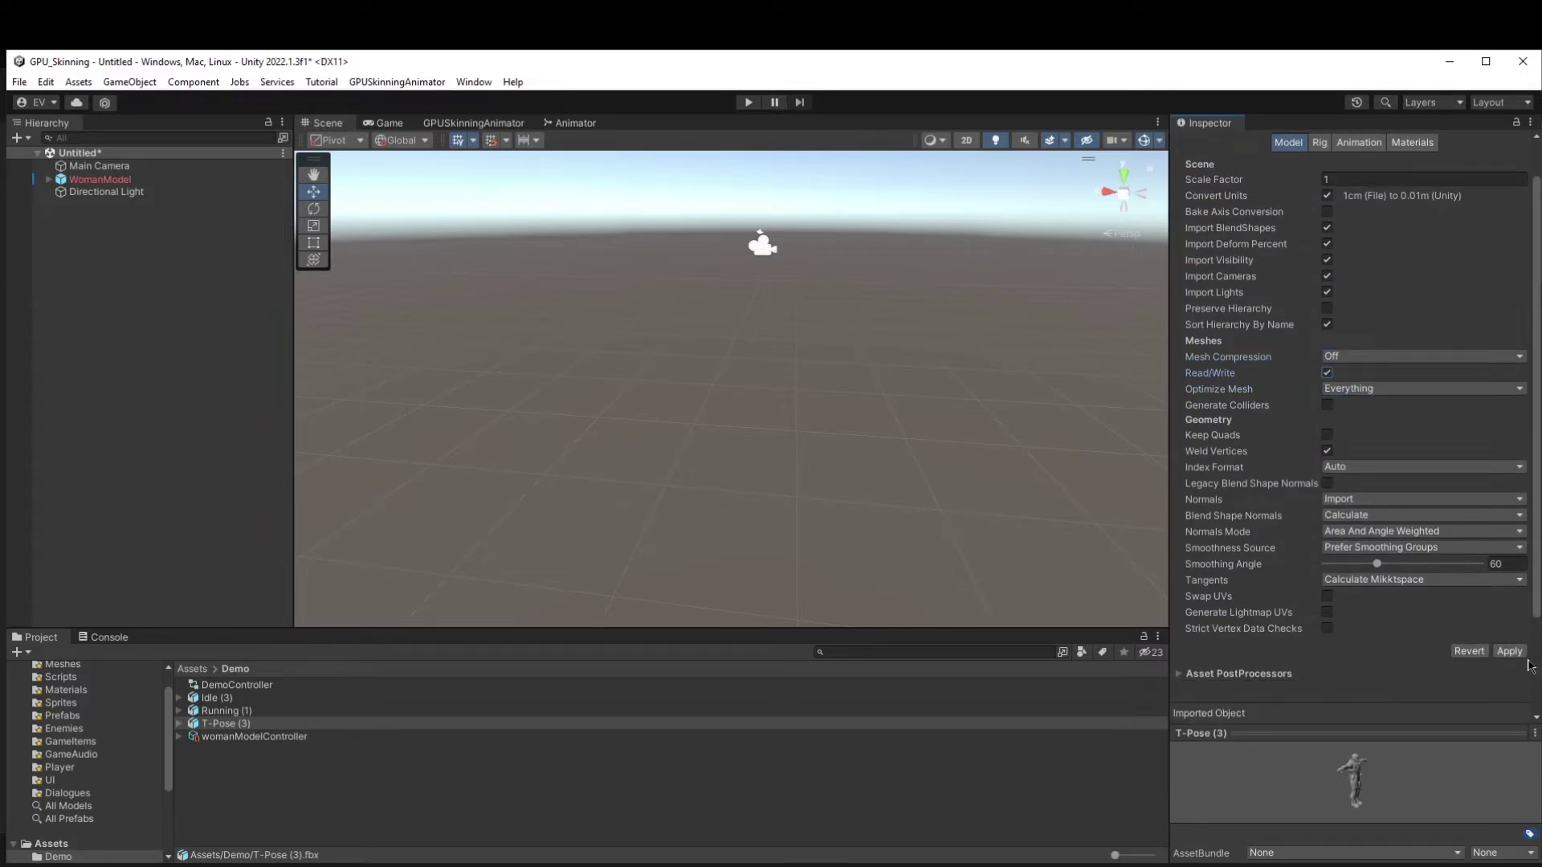
Delete WomanModel from the scene.
{"action": "left_click", "coordinate": [226, 728]}
{"action": "left_click", "coordinate": [146, 180]}
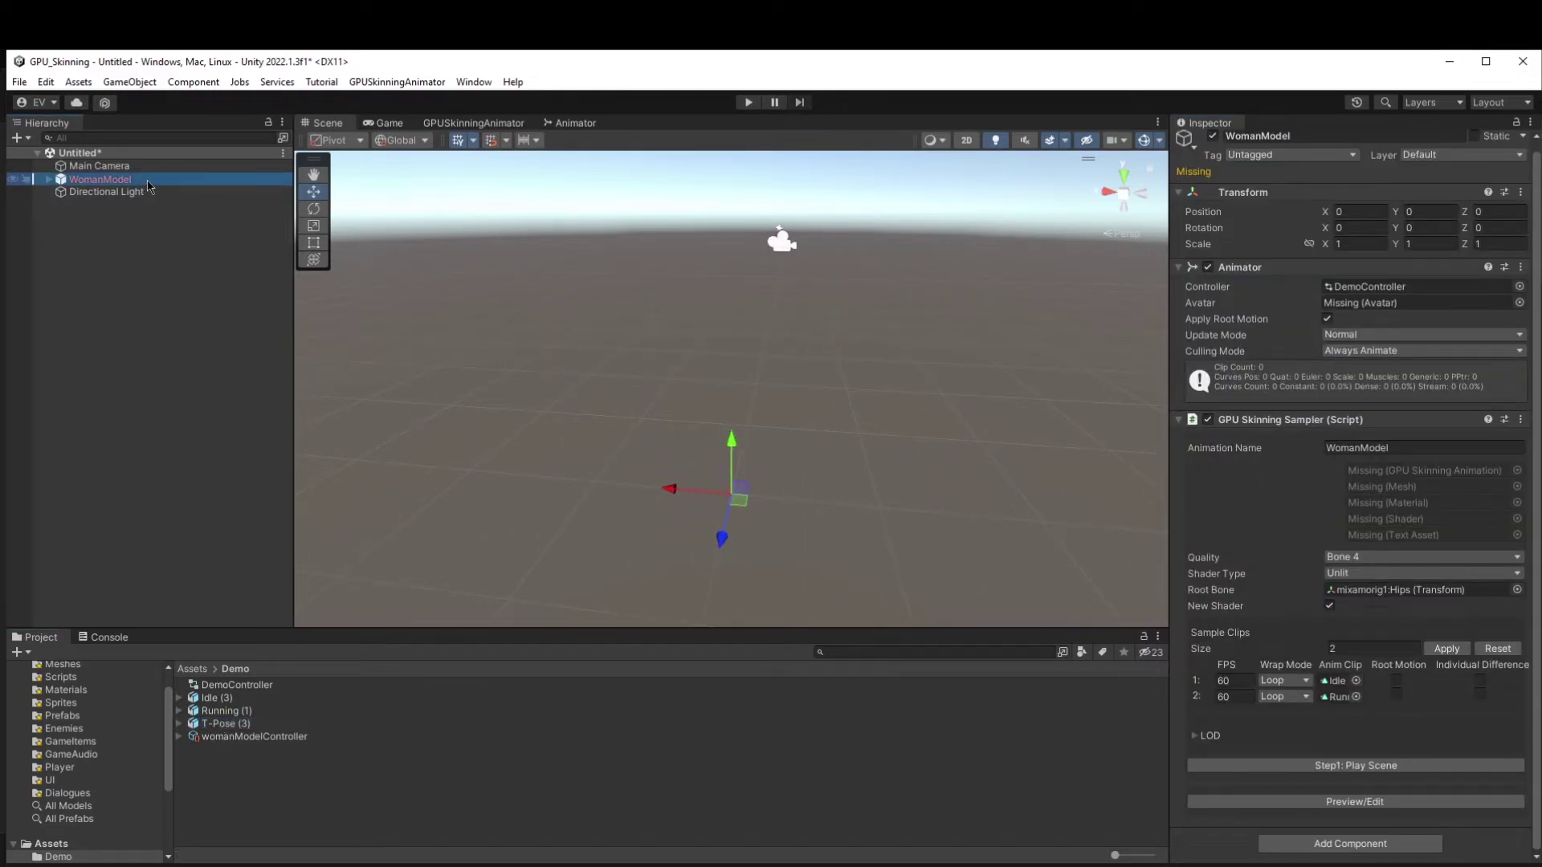
{"action": "key", "text": "Delete"}
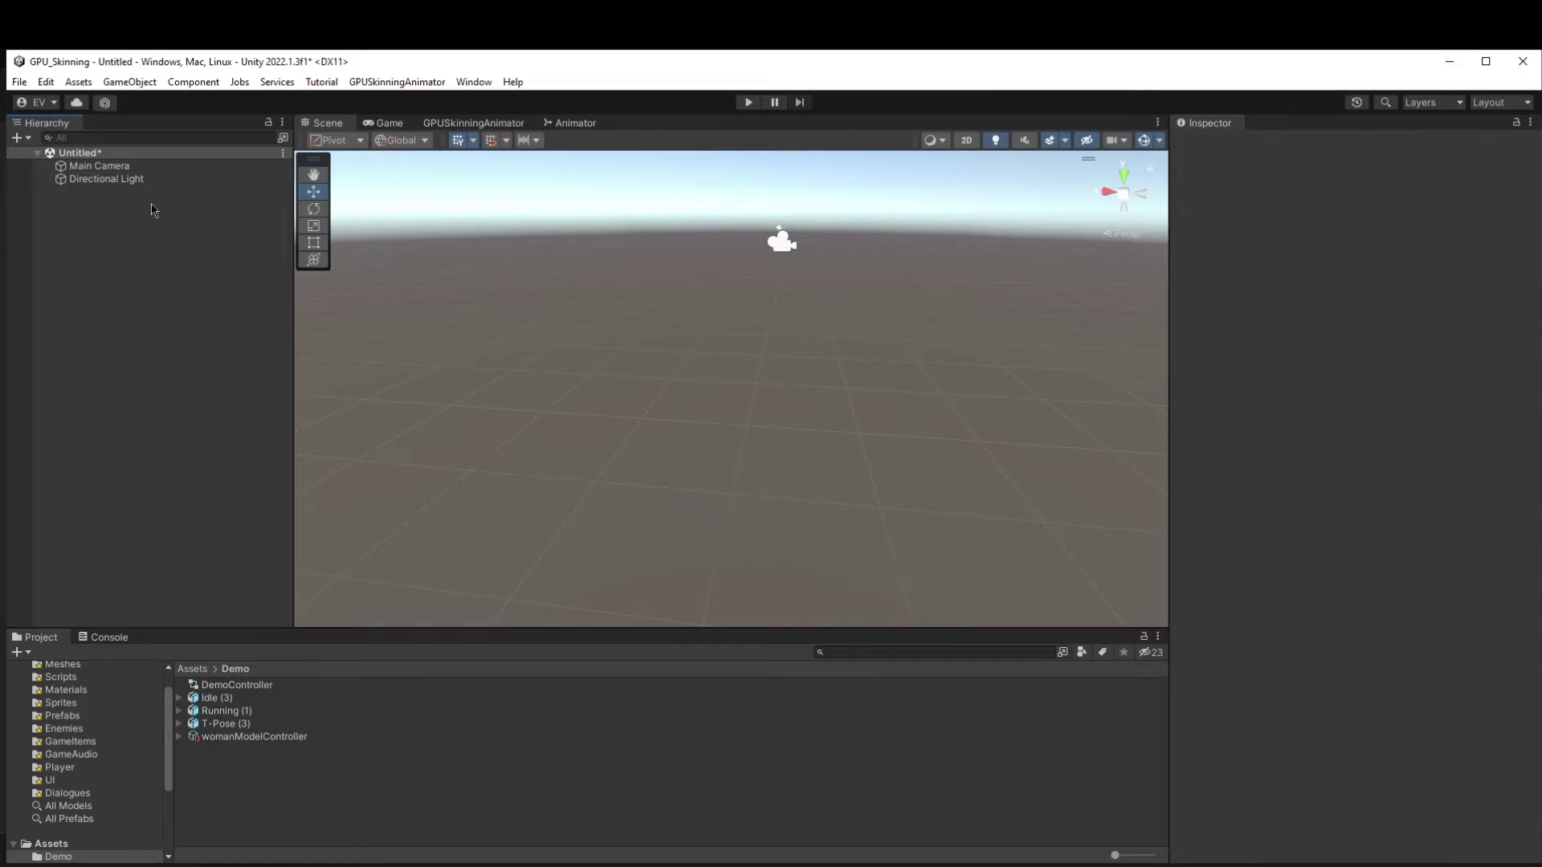
Rename the T-Pose (3) asset as Vangaurd and add it to the scene hierarchy below the Main Camera.
{"action": "left_click", "coordinate": [225, 725]}
{"action": "type", "text": "Vang"}
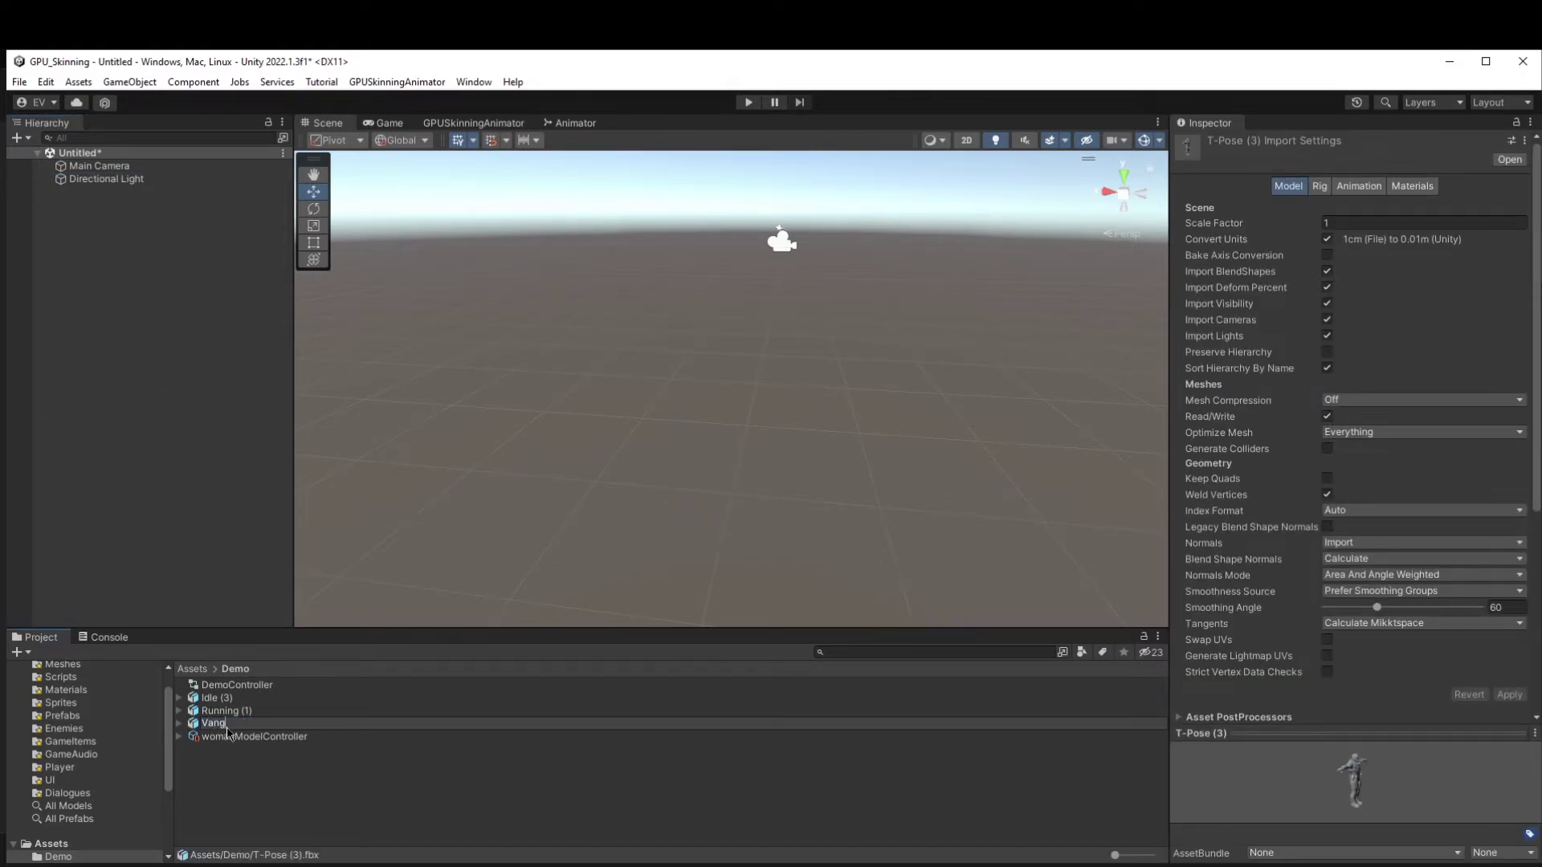
{"action": "type", "text": "aurd"}
{"action": "key", "text": "Return"}
{"action": "left_click_drag", "start_coordinate": [225, 723], "coordinate": [204, 175]}
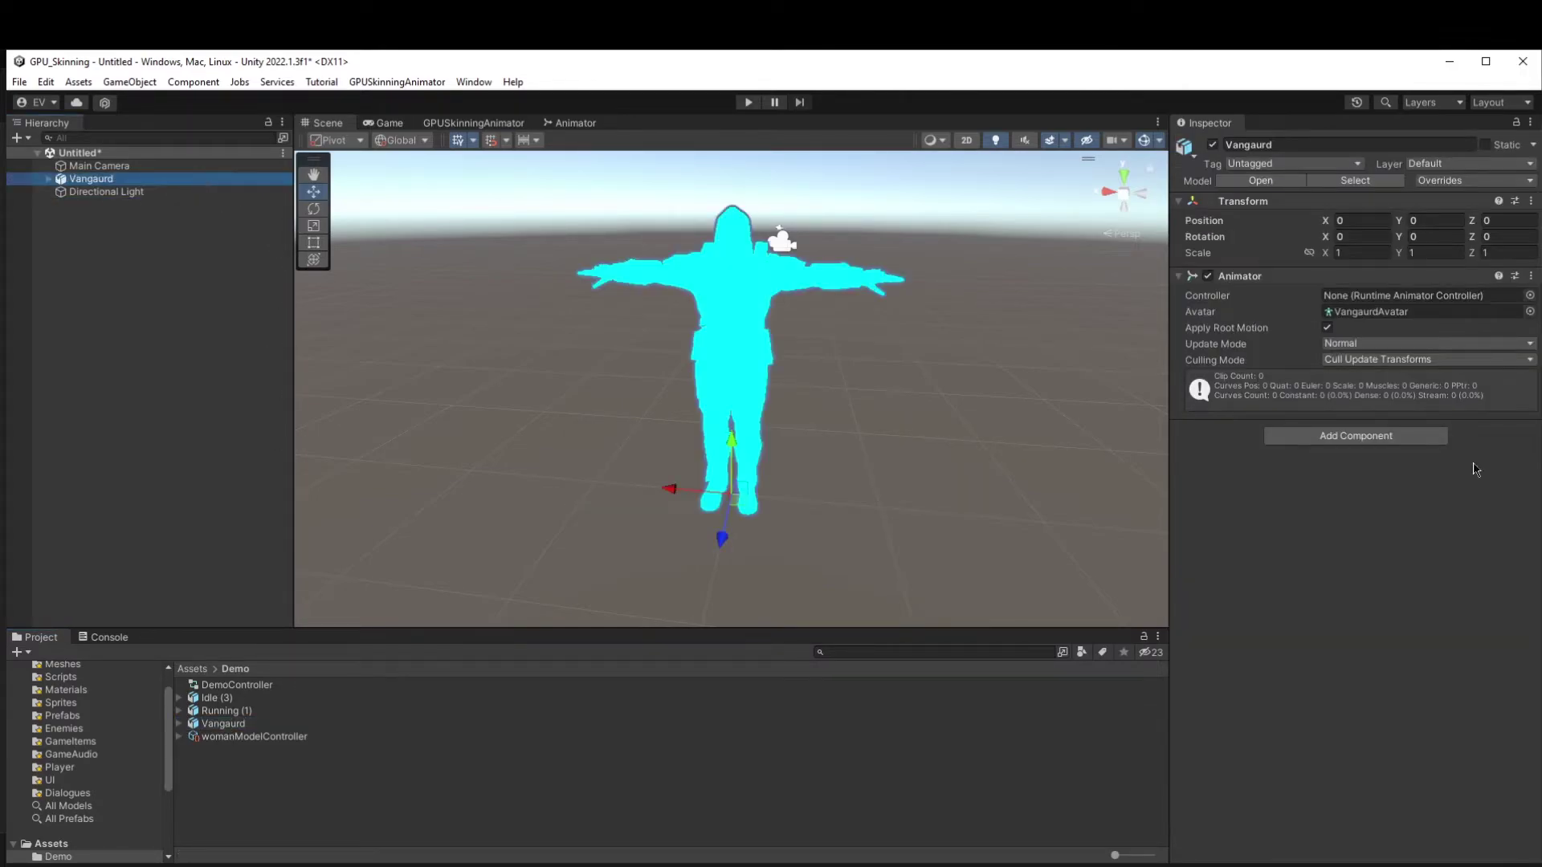
Extract the Vangaurd model's textures and materials into the Demo folder and resolve the normal map prompt.
{"action": "left_click", "coordinate": [223, 724]}
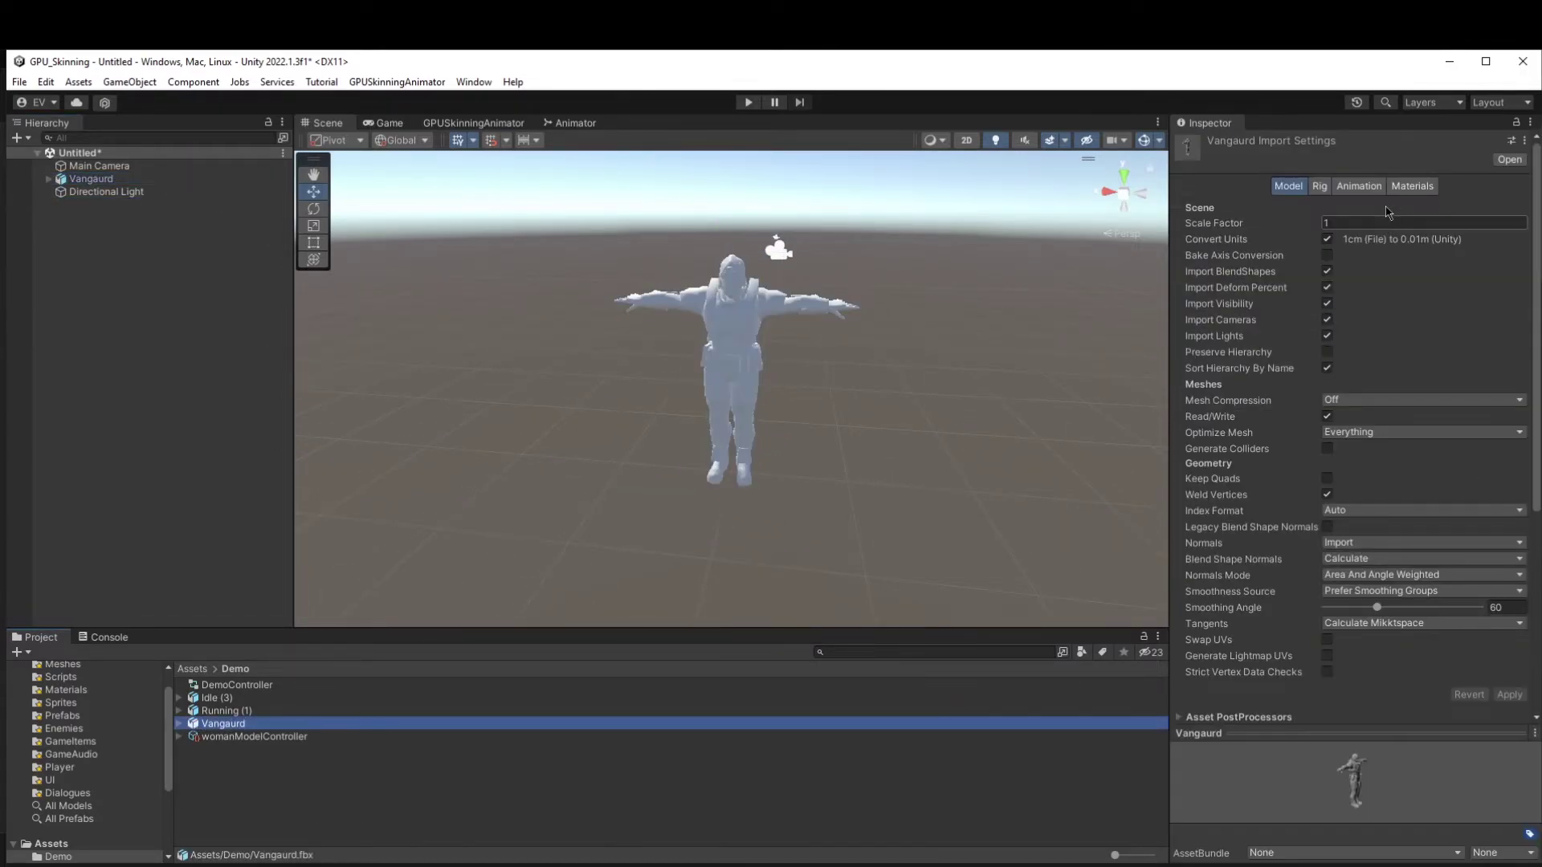
{"action": "left_click", "coordinate": [1412, 185]}
{"action": "left_click", "coordinate": [1393, 241]}
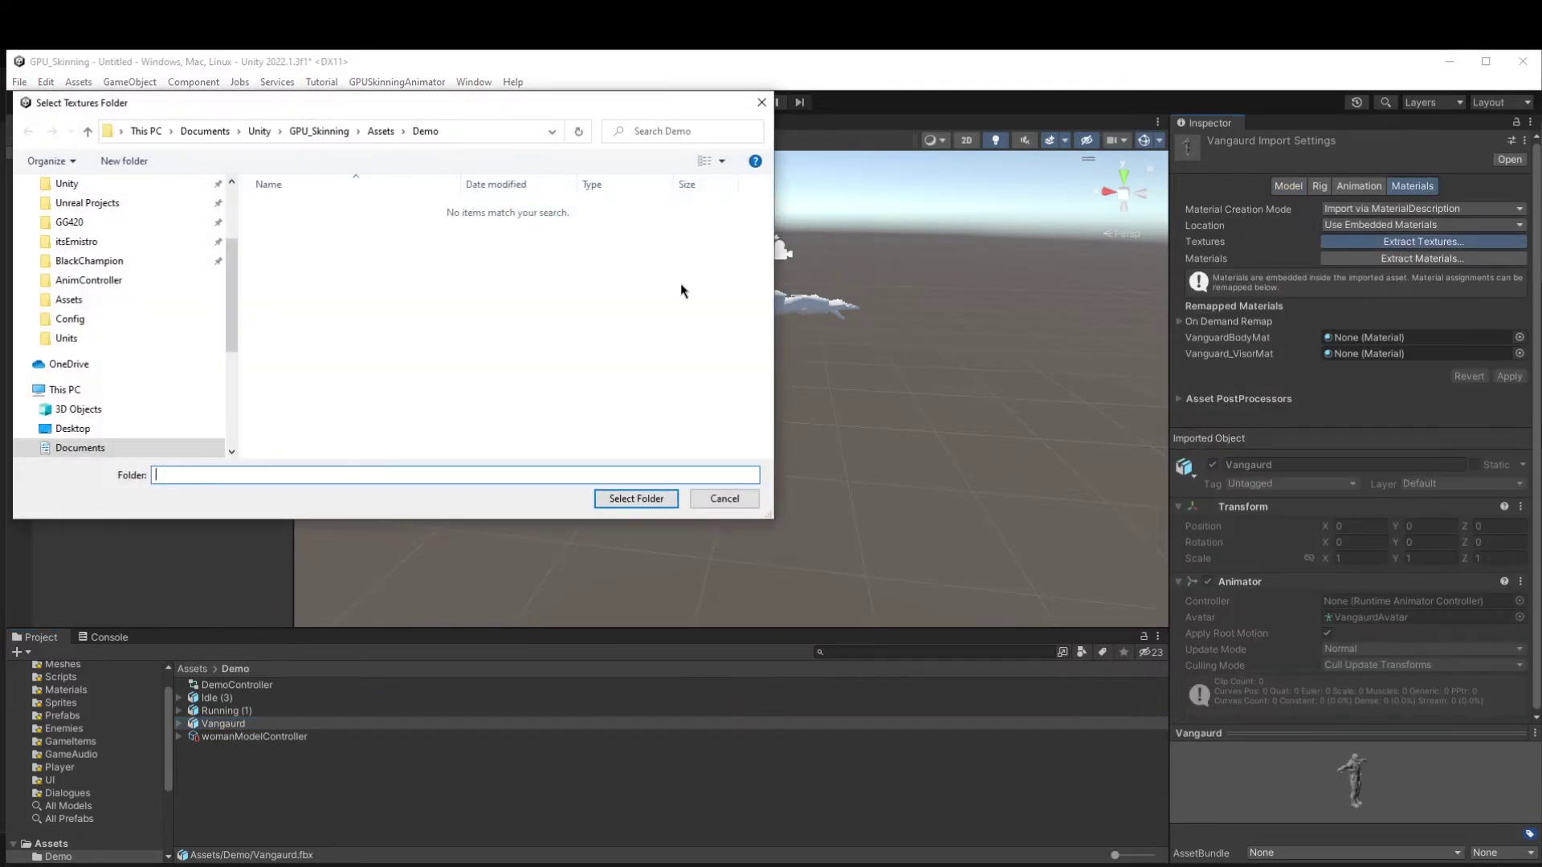
{"action": "left_click", "coordinate": [610, 499]}
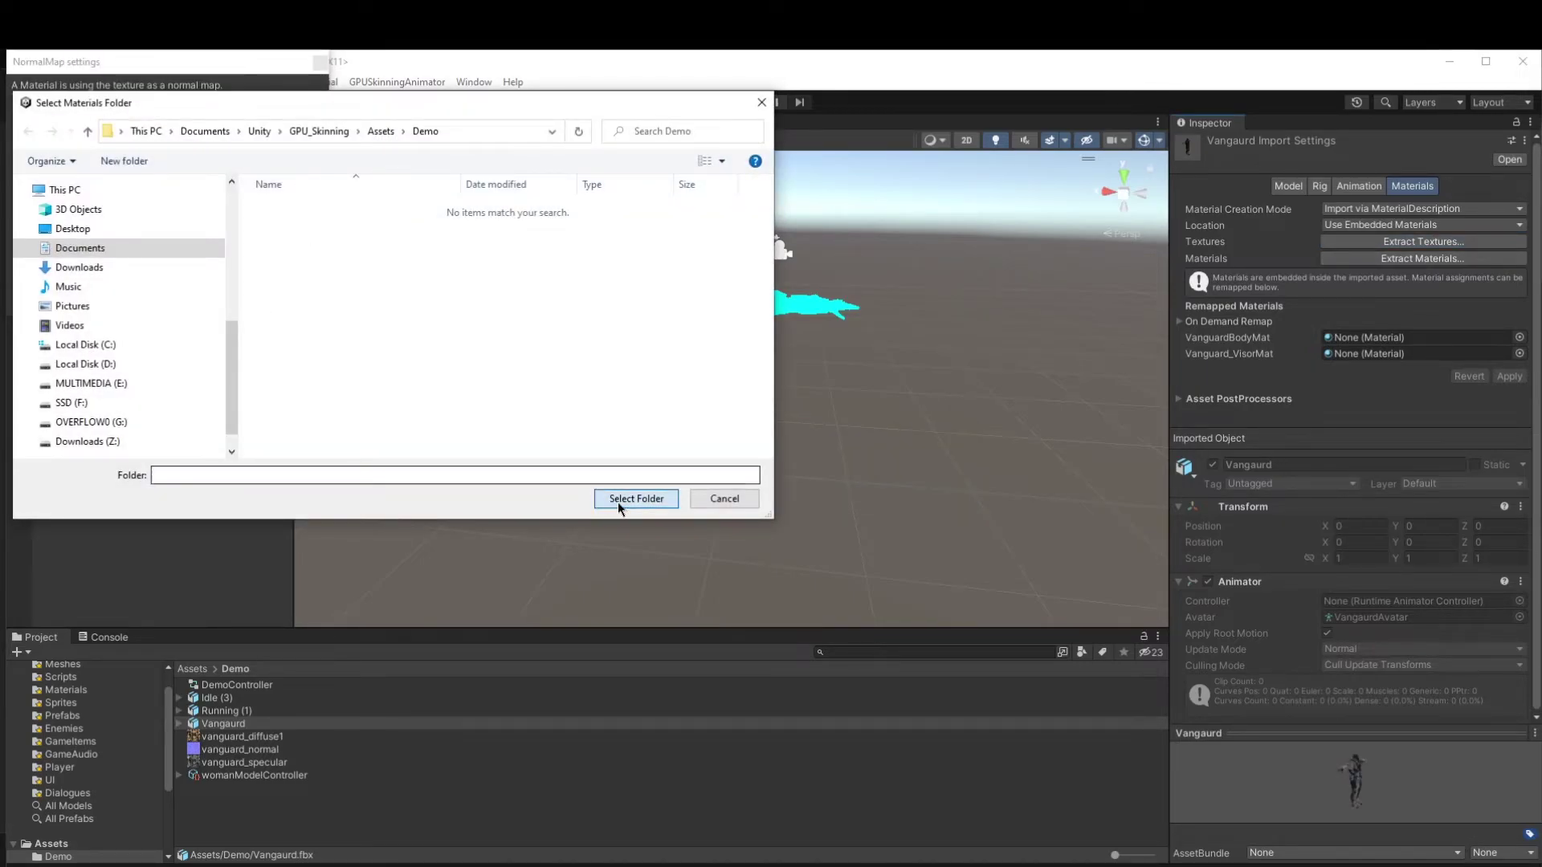
{"action": "left_click", "coordinate": [618, 498]}
{"action": "left_click", "coordinate": [255, 299]}
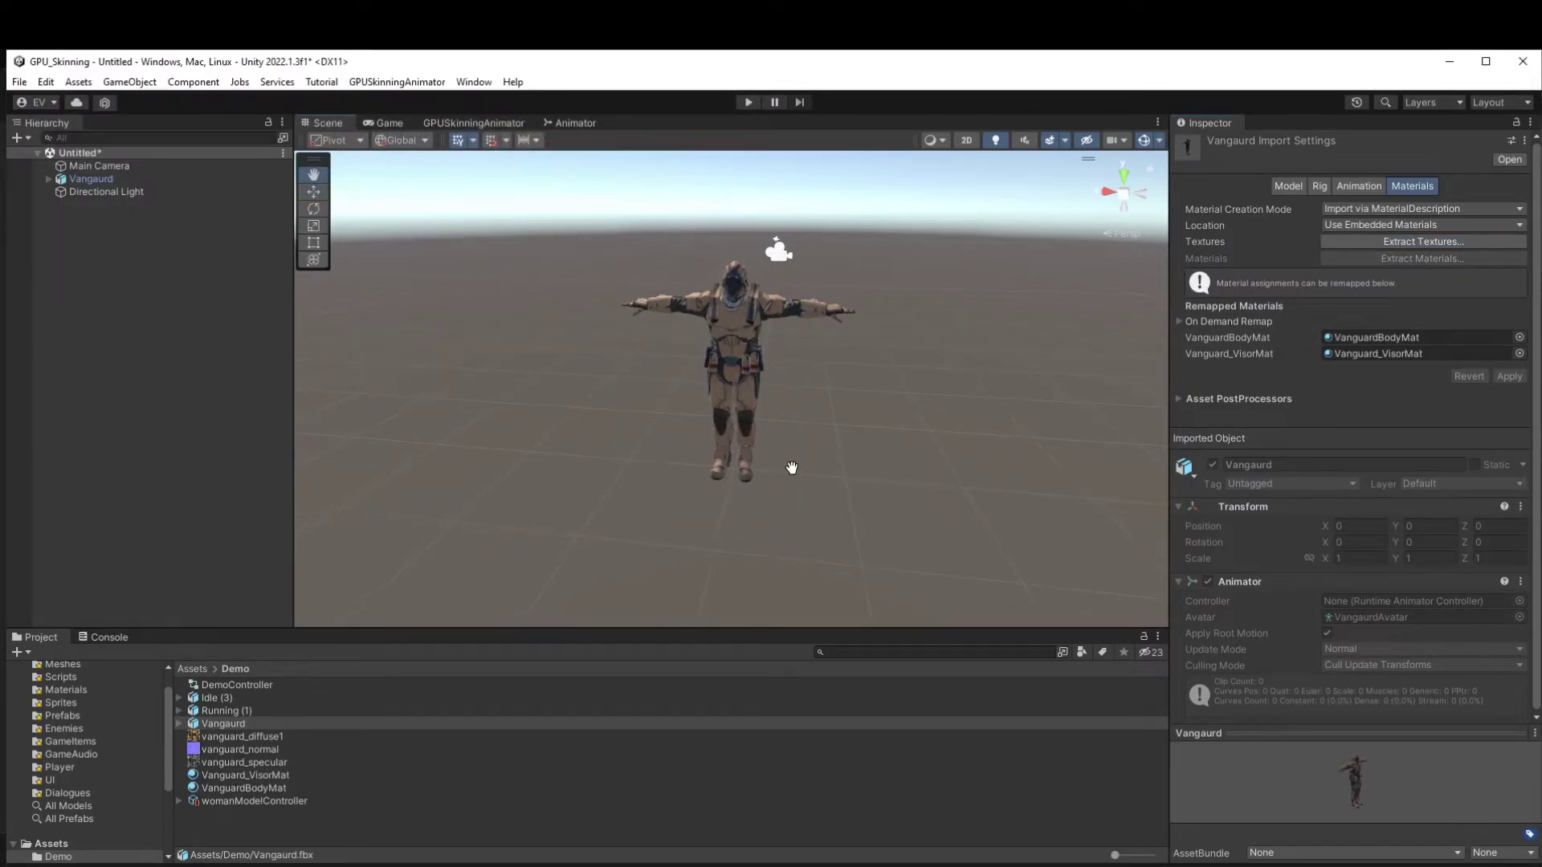
Try to add a GPU Skinning Sampler component to the scene's Vangaurd, and assign DemoController as its Animator's controller.
{"action": "scroll", "coordinate": [788, 468], "scroll_direction": "up", "scroll_amount": 3}
{"action": "left_click", "coordinate": [102, 180]}
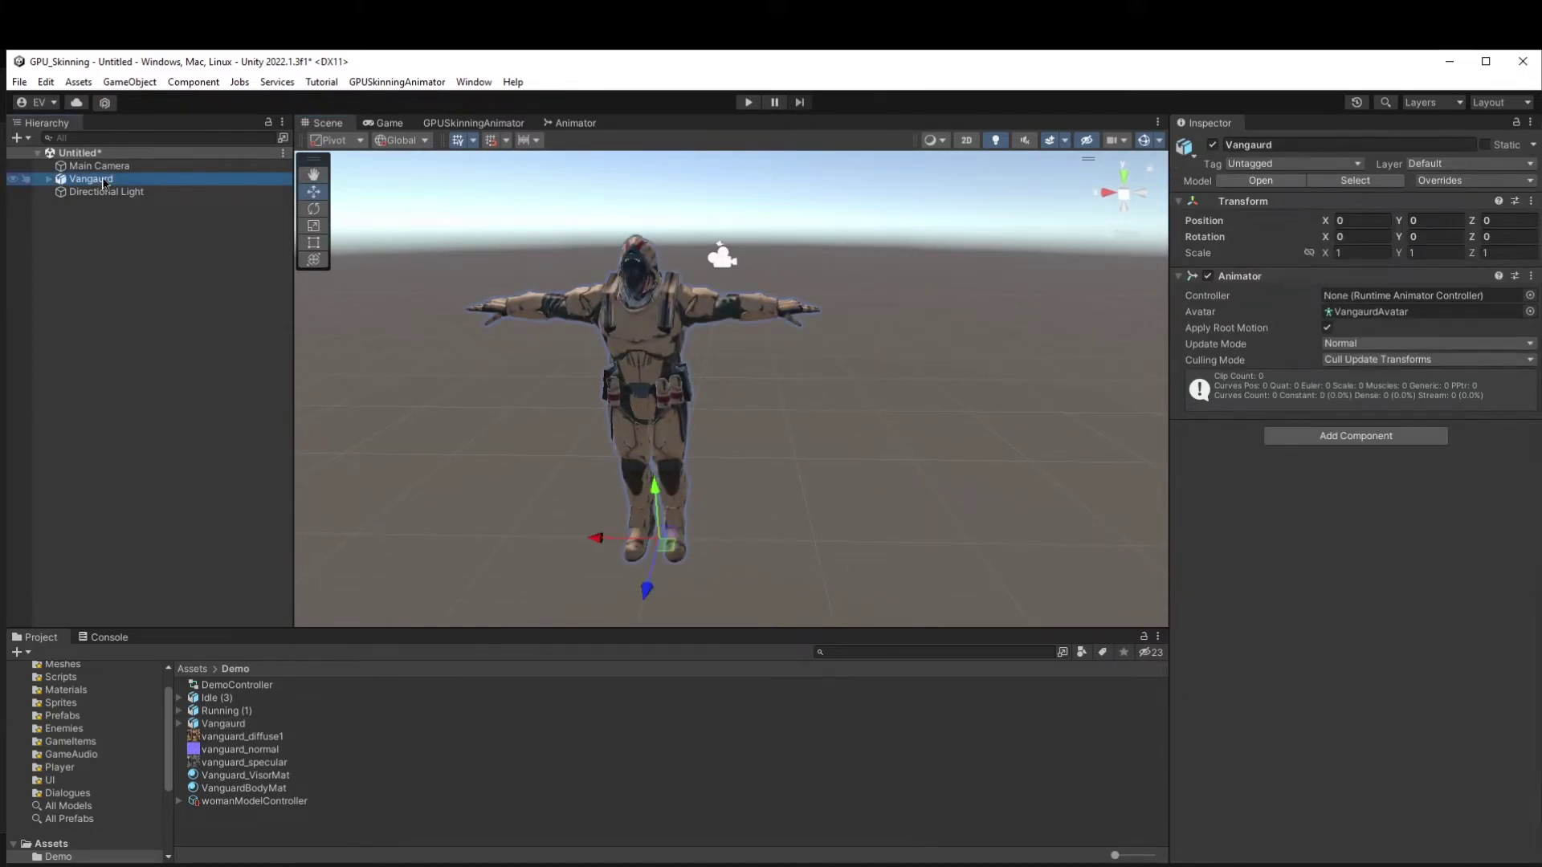
{"action": "left_click", "coordinate": [1356, 435]}
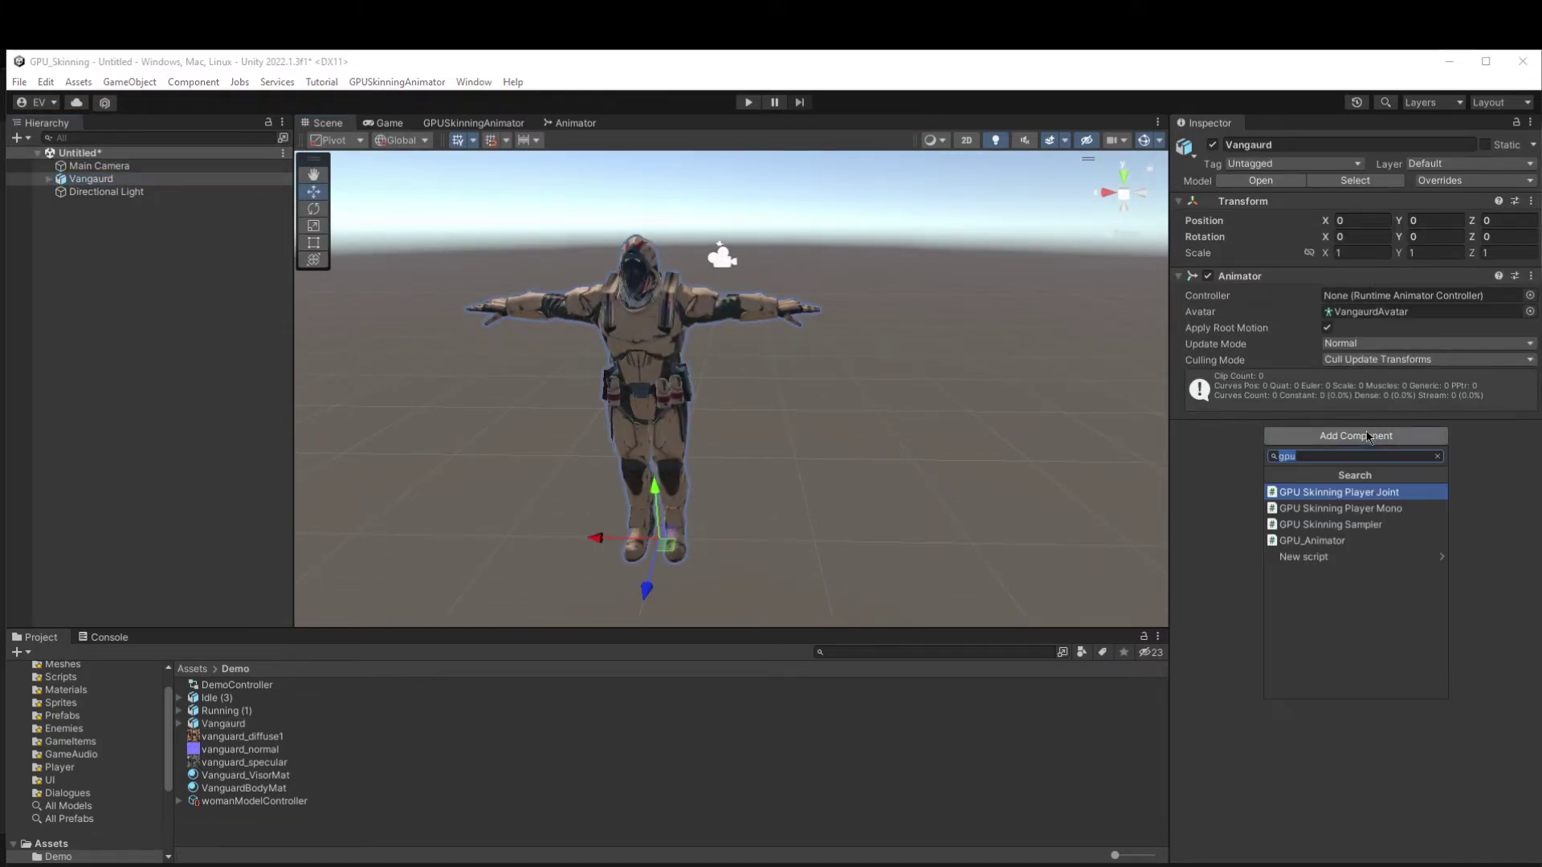
{"action": "left_click", "coordinate": [1347, 524]}
{"action": "left_click", "coordinate": [884, 508]}
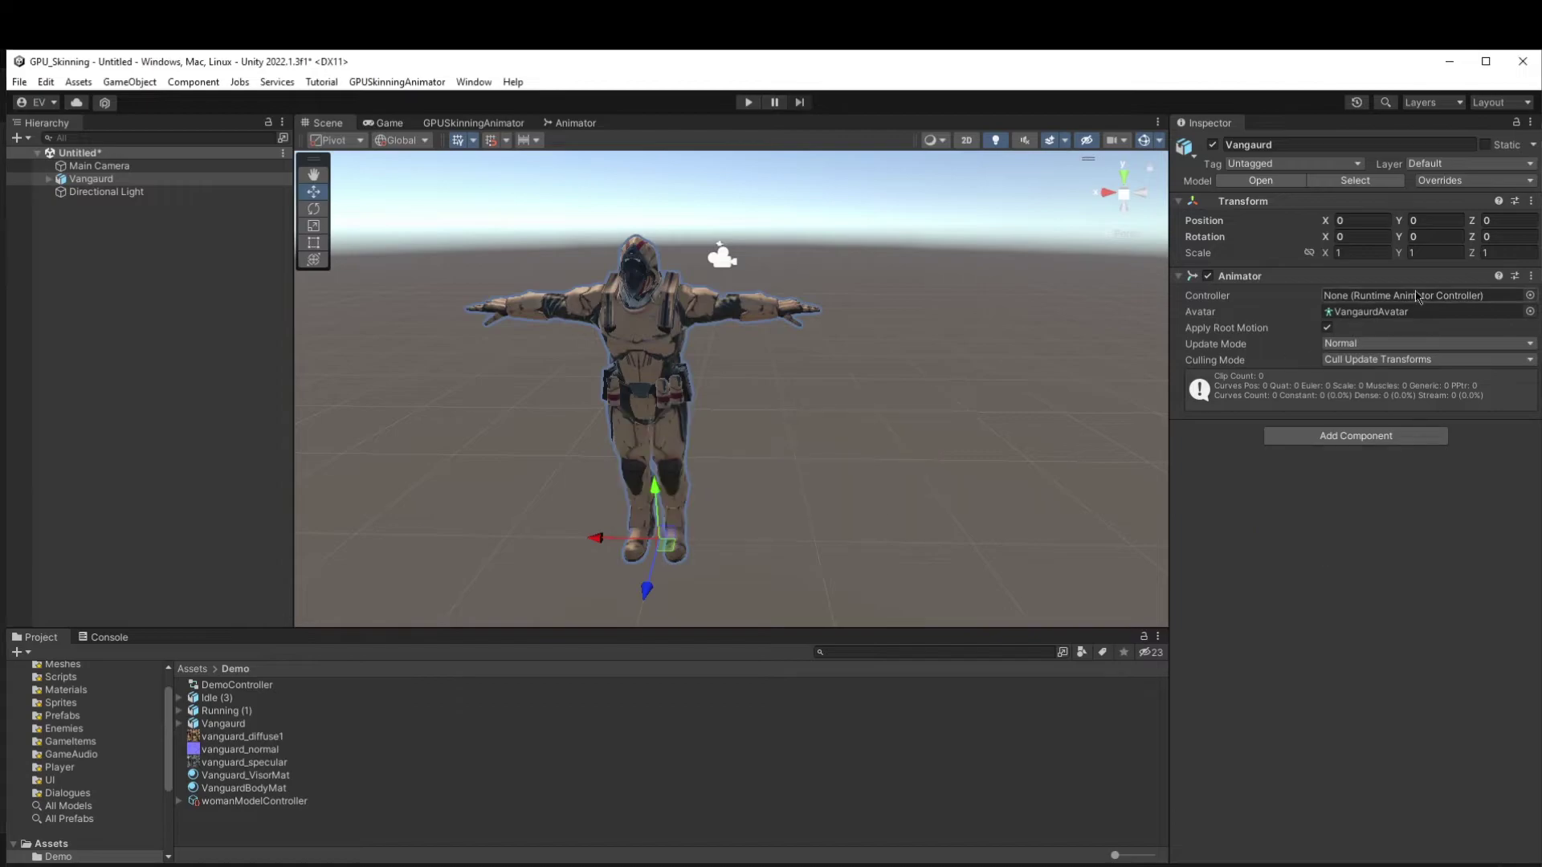
{"action": "left_click_drag", "start_coordinate": [237, 684], "coordinate": [1437, 297]}
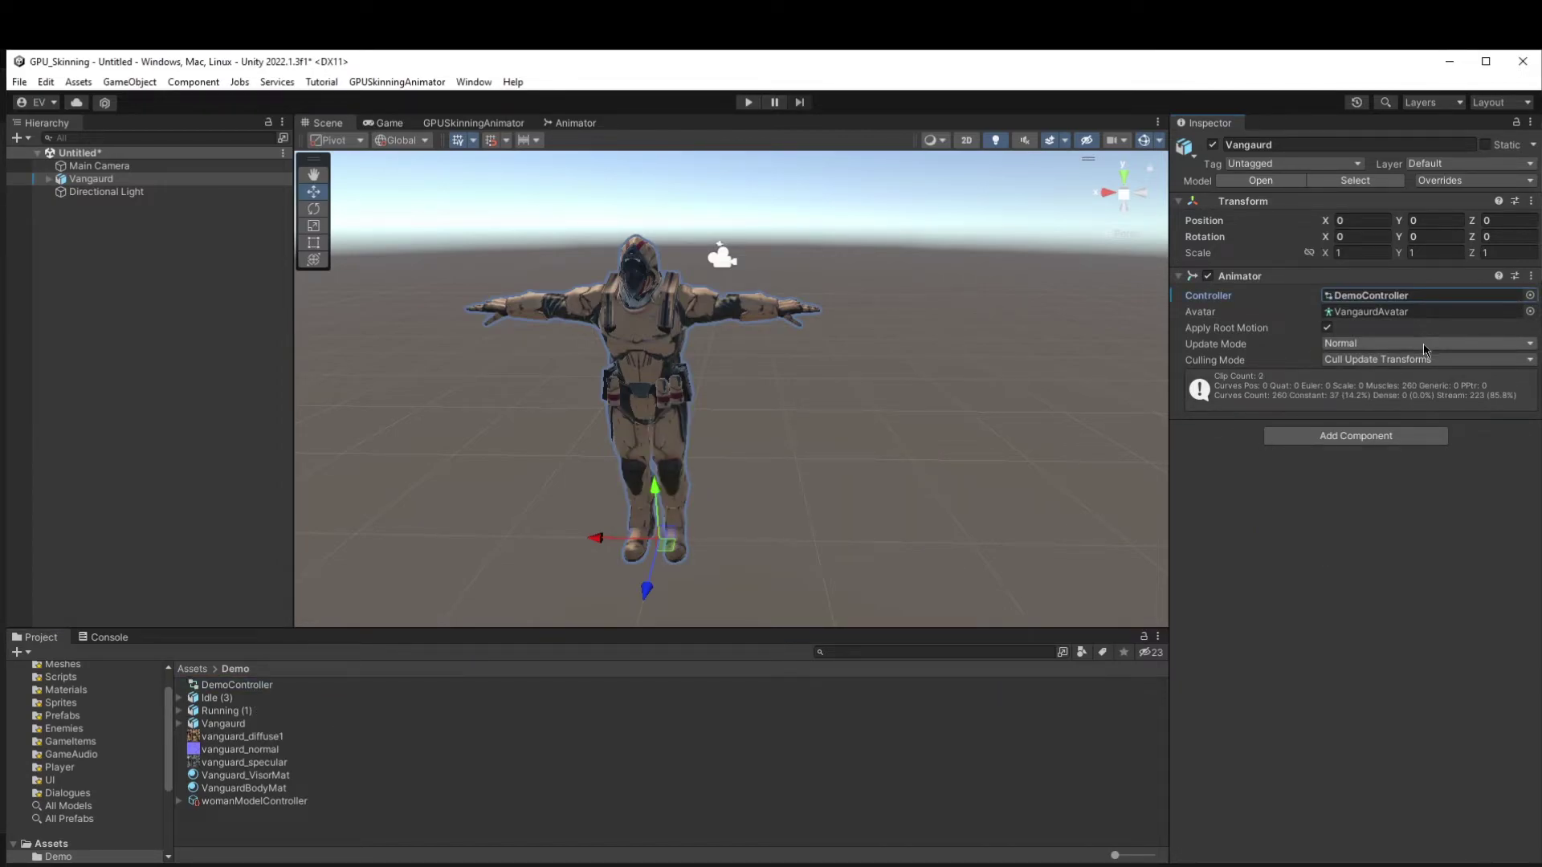
Set the rig's avatar source to VangaurdAvatar for both Idle (3) and Running (1) and apply the change.
{"action": "left_click", "coordinate": [211, 711]}
{"action": "left_click", "coordinate": [240, 685], "text": "shift"}
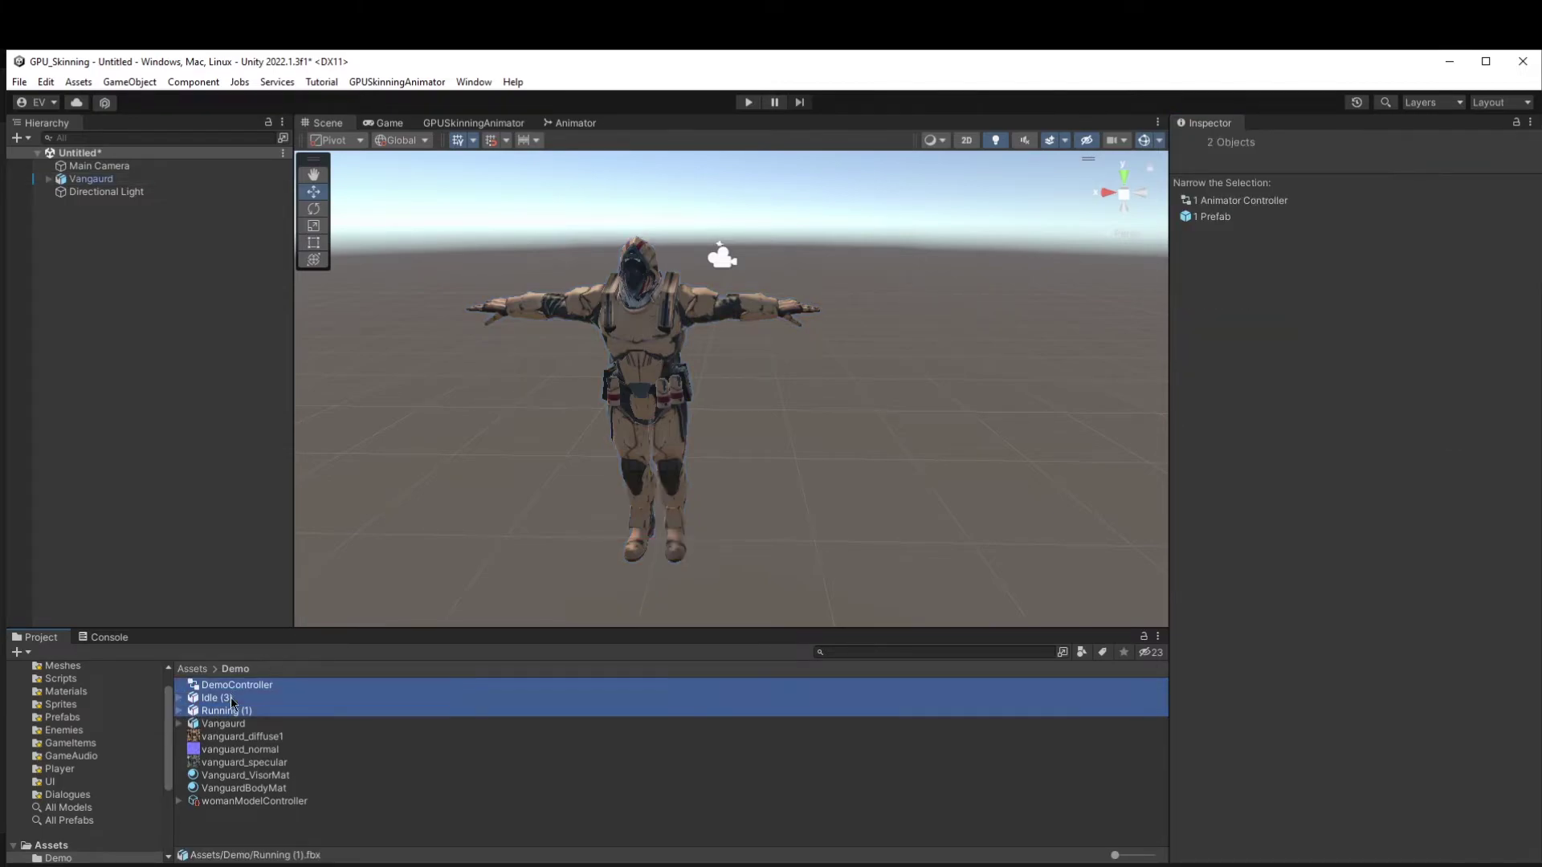
{"action": "left_click", "coordinate": [240, 684], "text": "ctrl"}
{"action": "left_click", "coordinate": [1363, 186]}
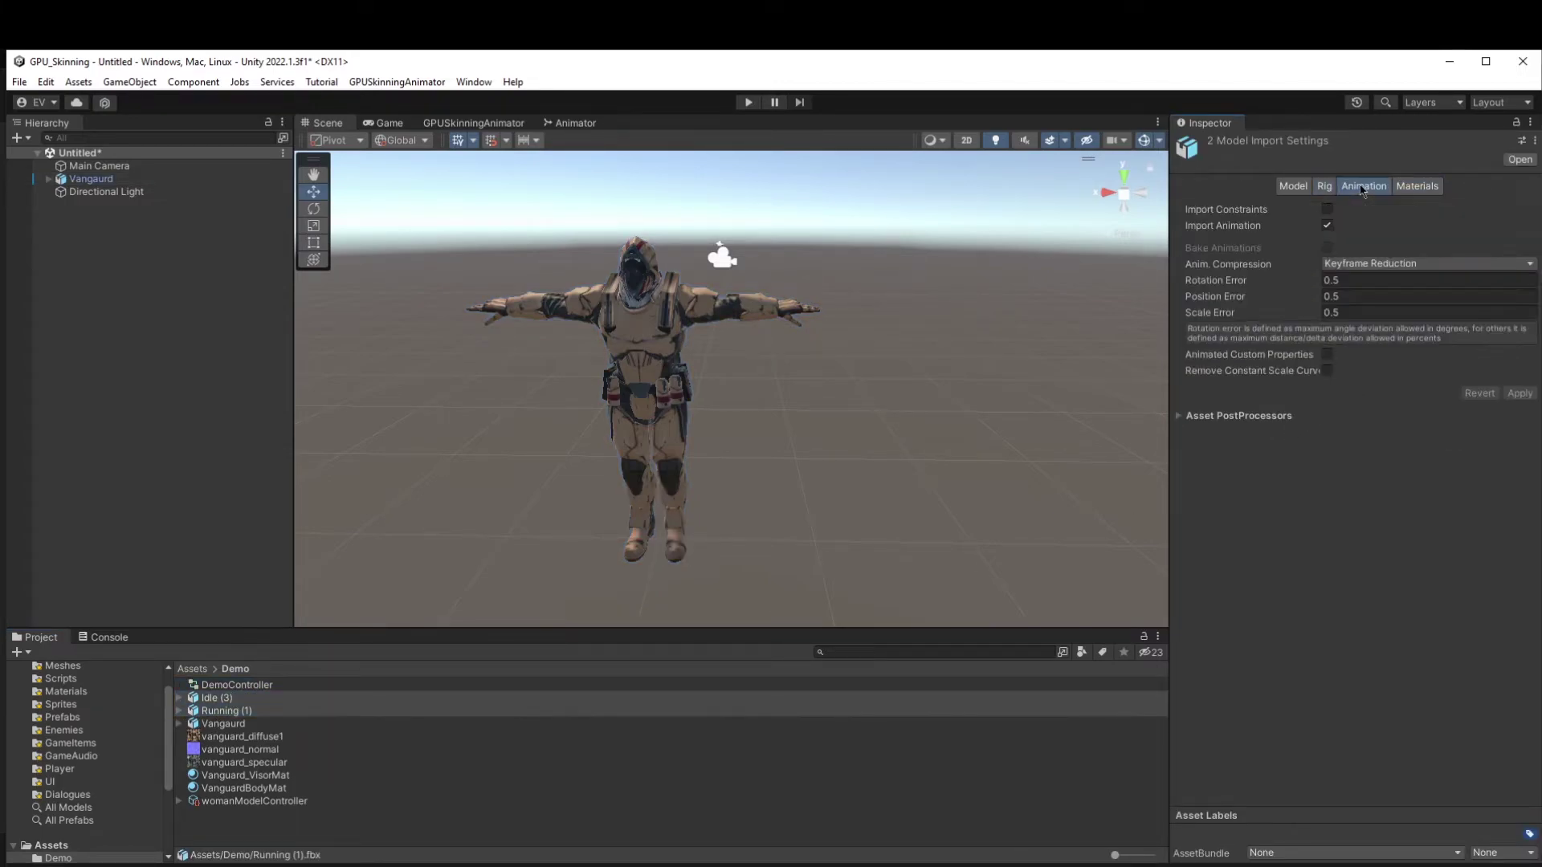
{"action": "left_click", "coordinate": [1323, 186]}
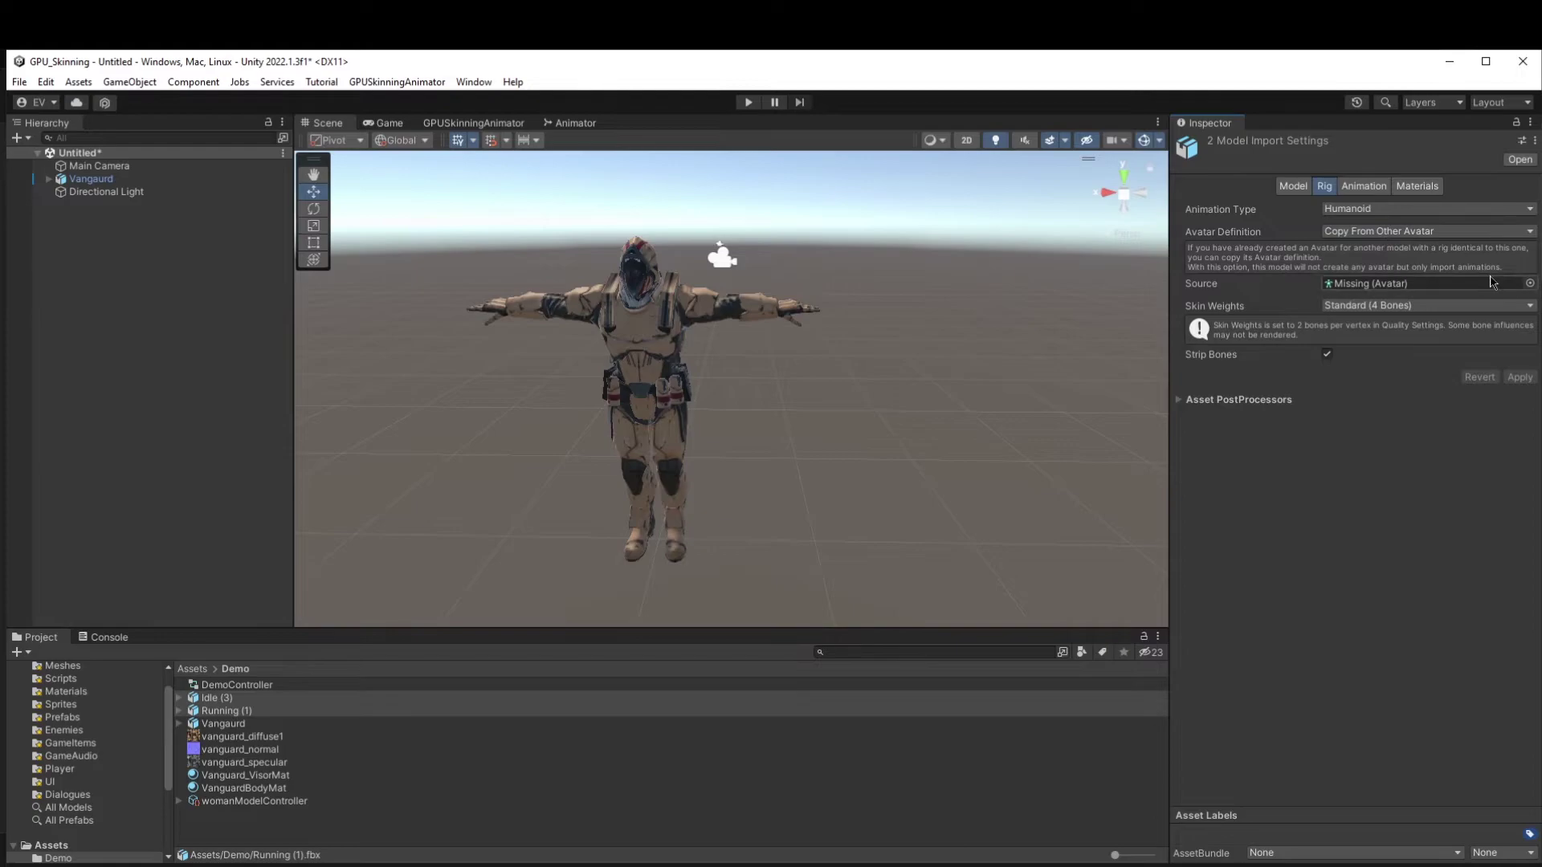
{"action": "left_click", "coordinate": [1531, 283]}
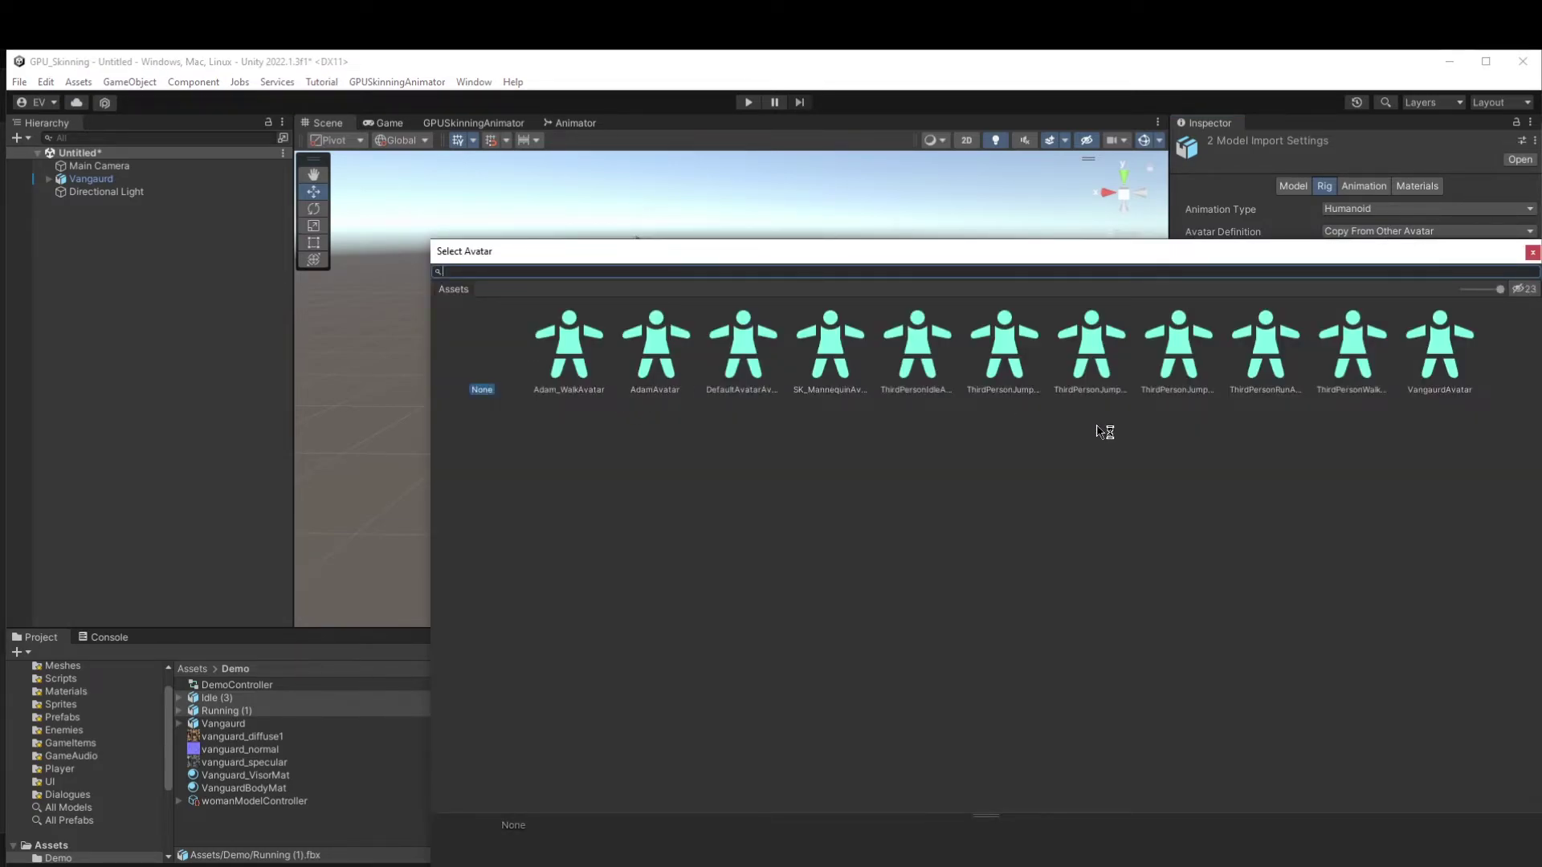
{"action": "double_click", "coordinate": [1438, 353]}
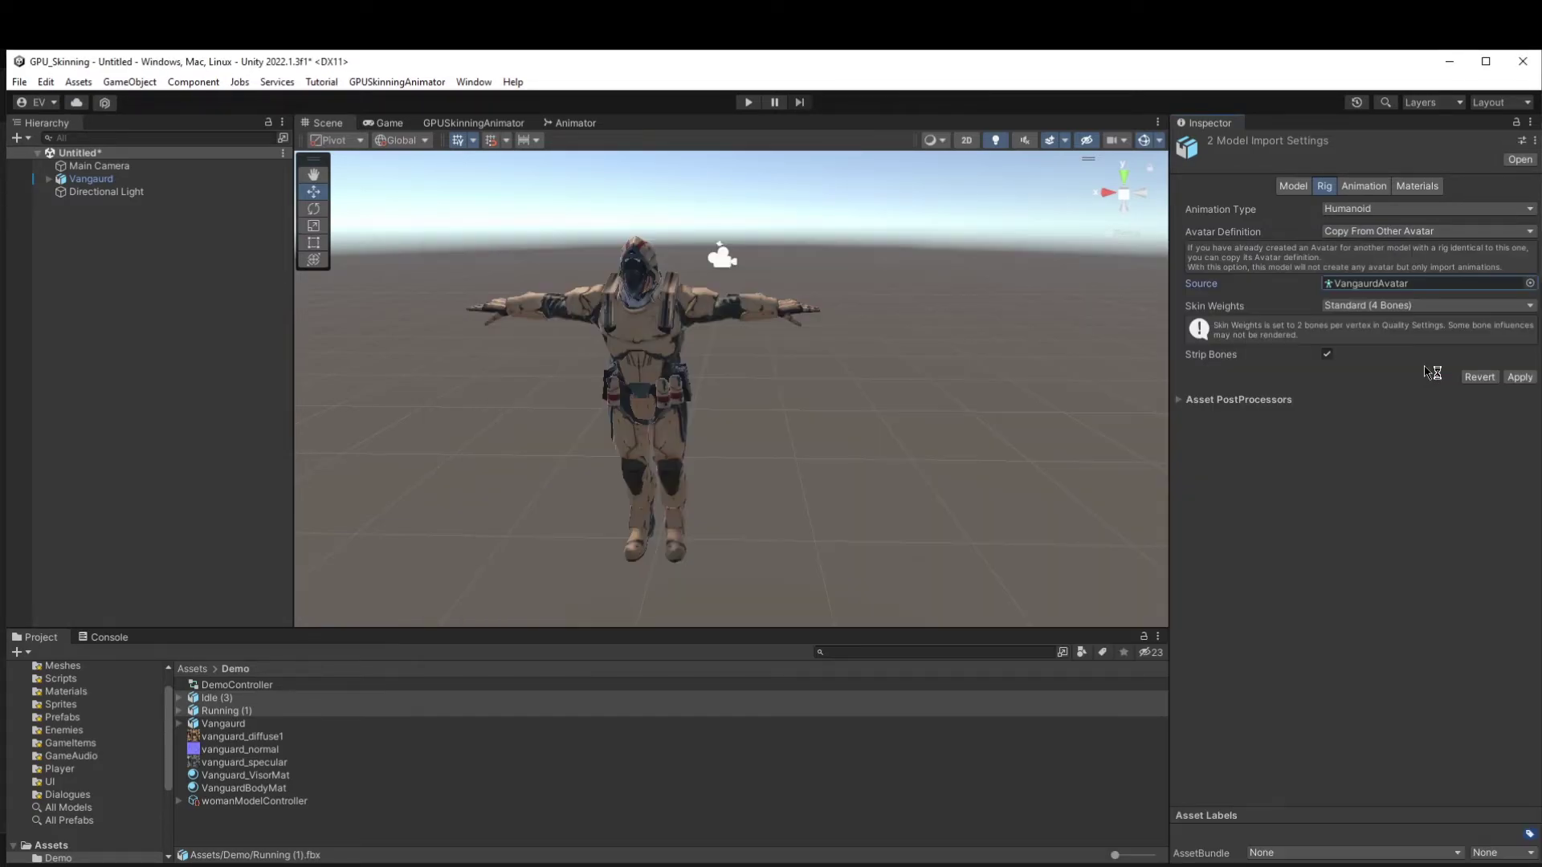
{"action": "left_click", "coordinate": [1520, 377]}
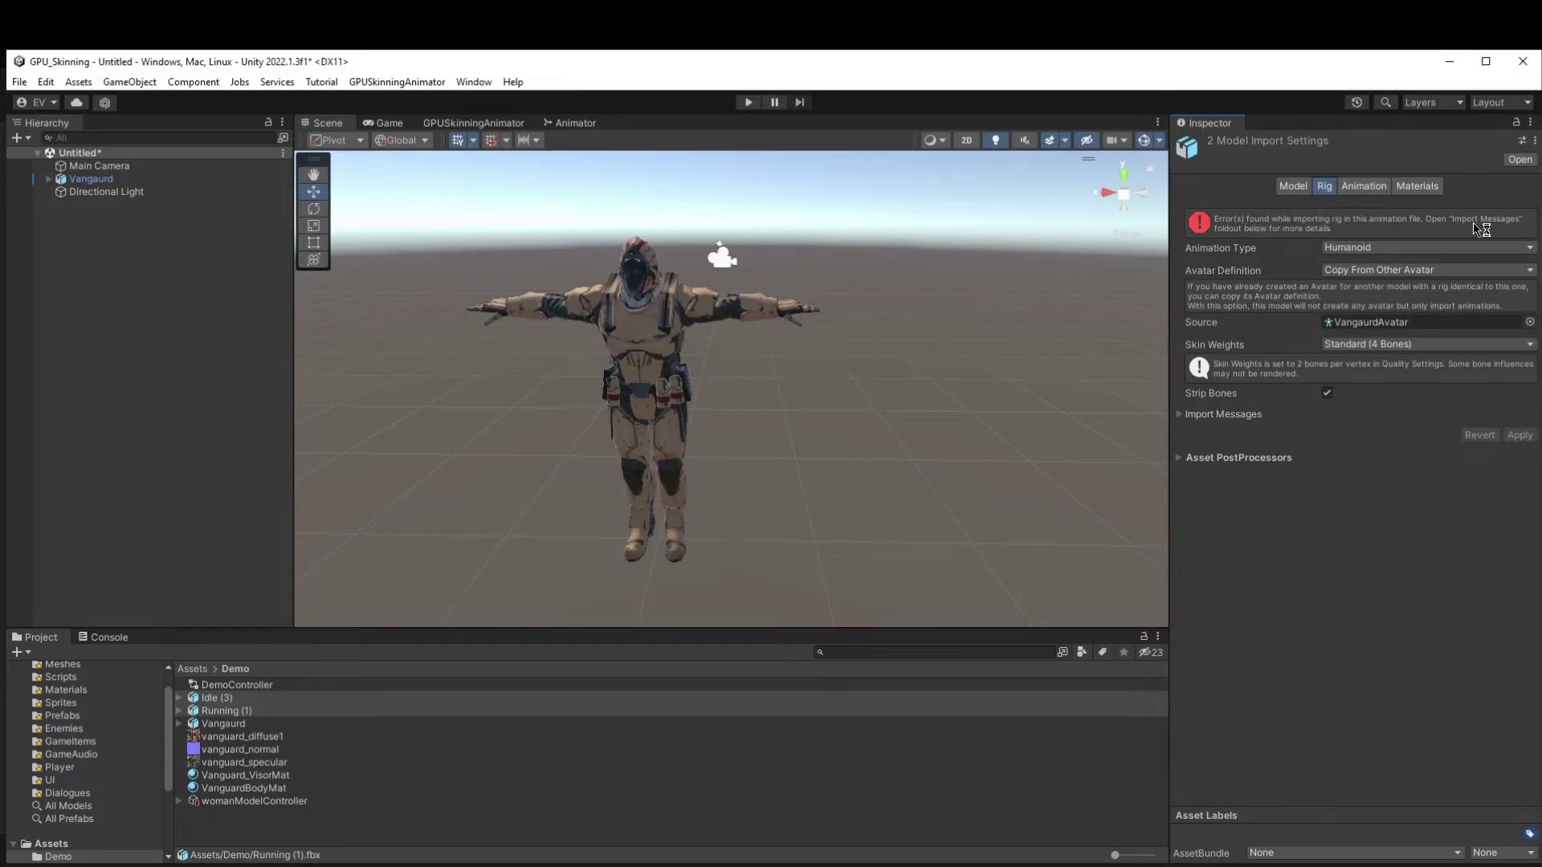
Delete the Idle (3) and Running (1) animation assets from the Demo folder.
{"action": "left_click", "coordinate": [237, 724]}
{"action": "left_click", "coordinate": [244, 711]}
{"action": "left_click", "coordinate": [291, 685]}
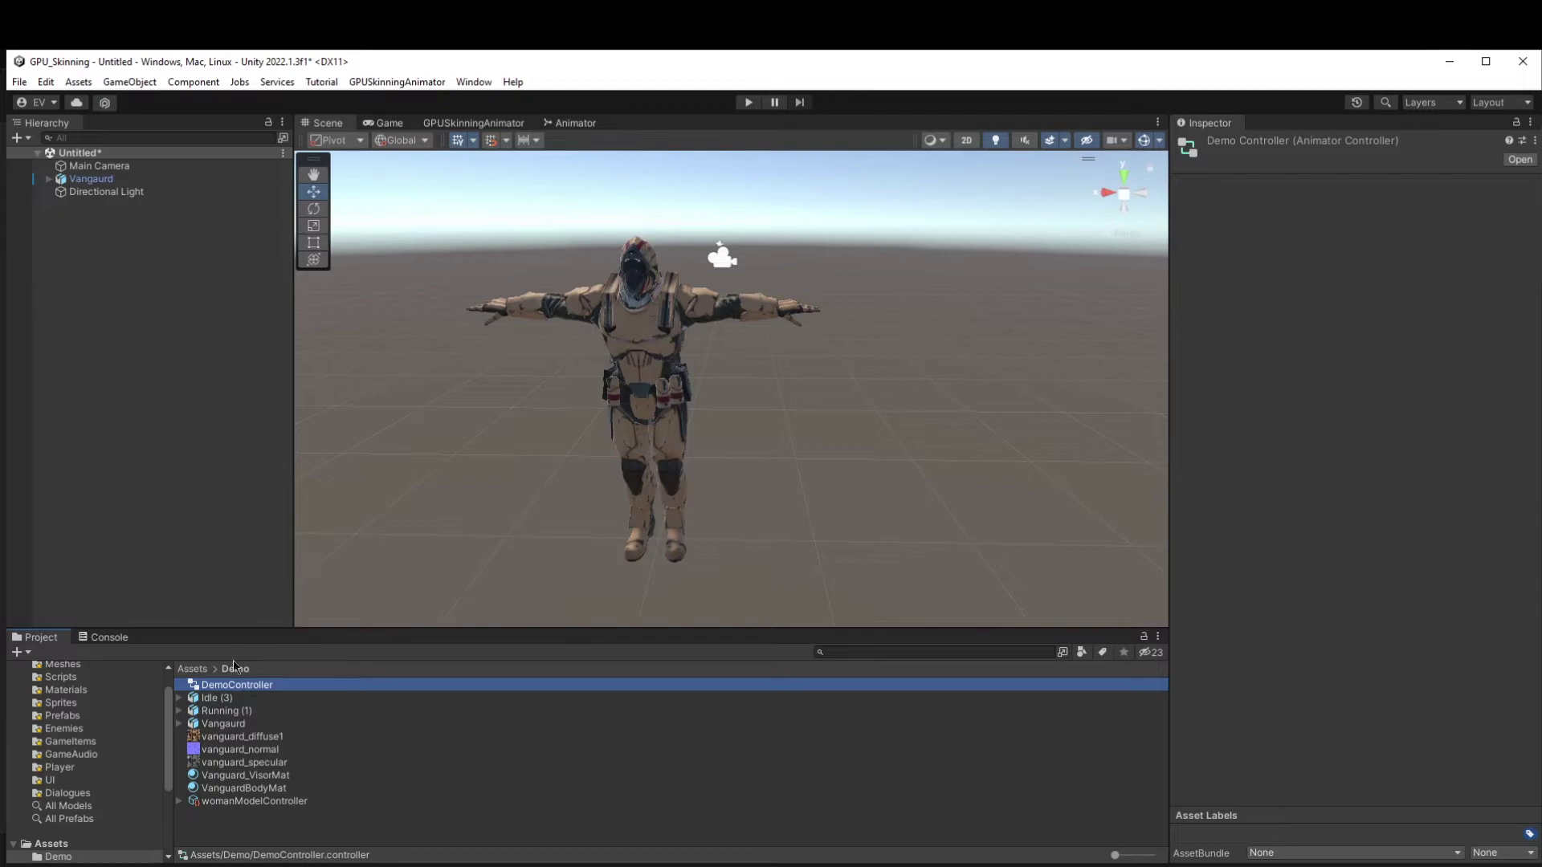
{"action": "left_click", "coordinate": [245, 711]}
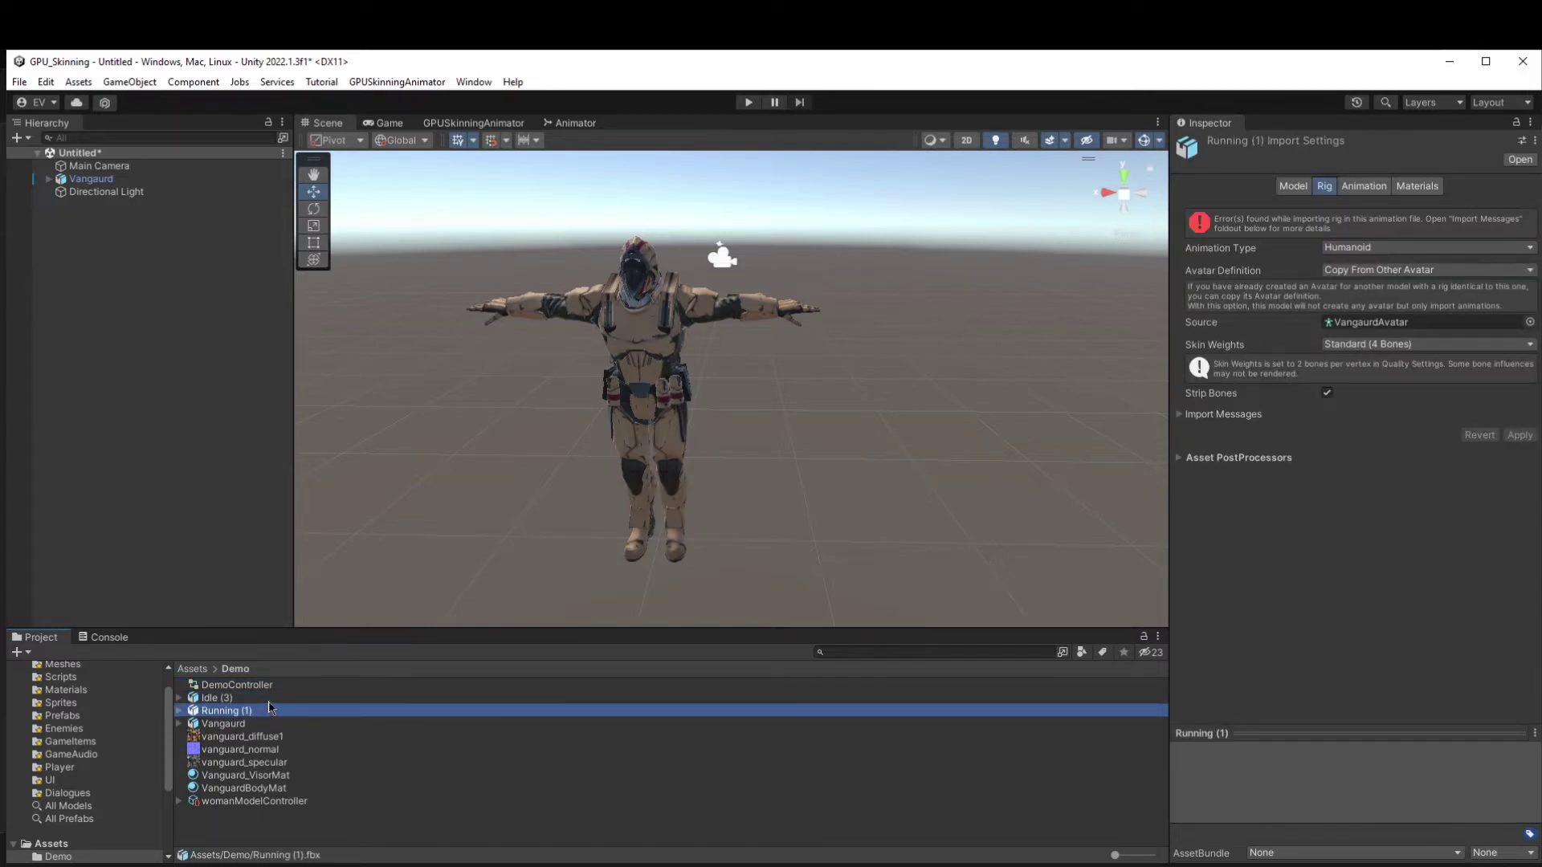
{"action": "left_click", "coordinate": [268, 699], "text": "shift"}
{"action": "key", "text": "Delete"}
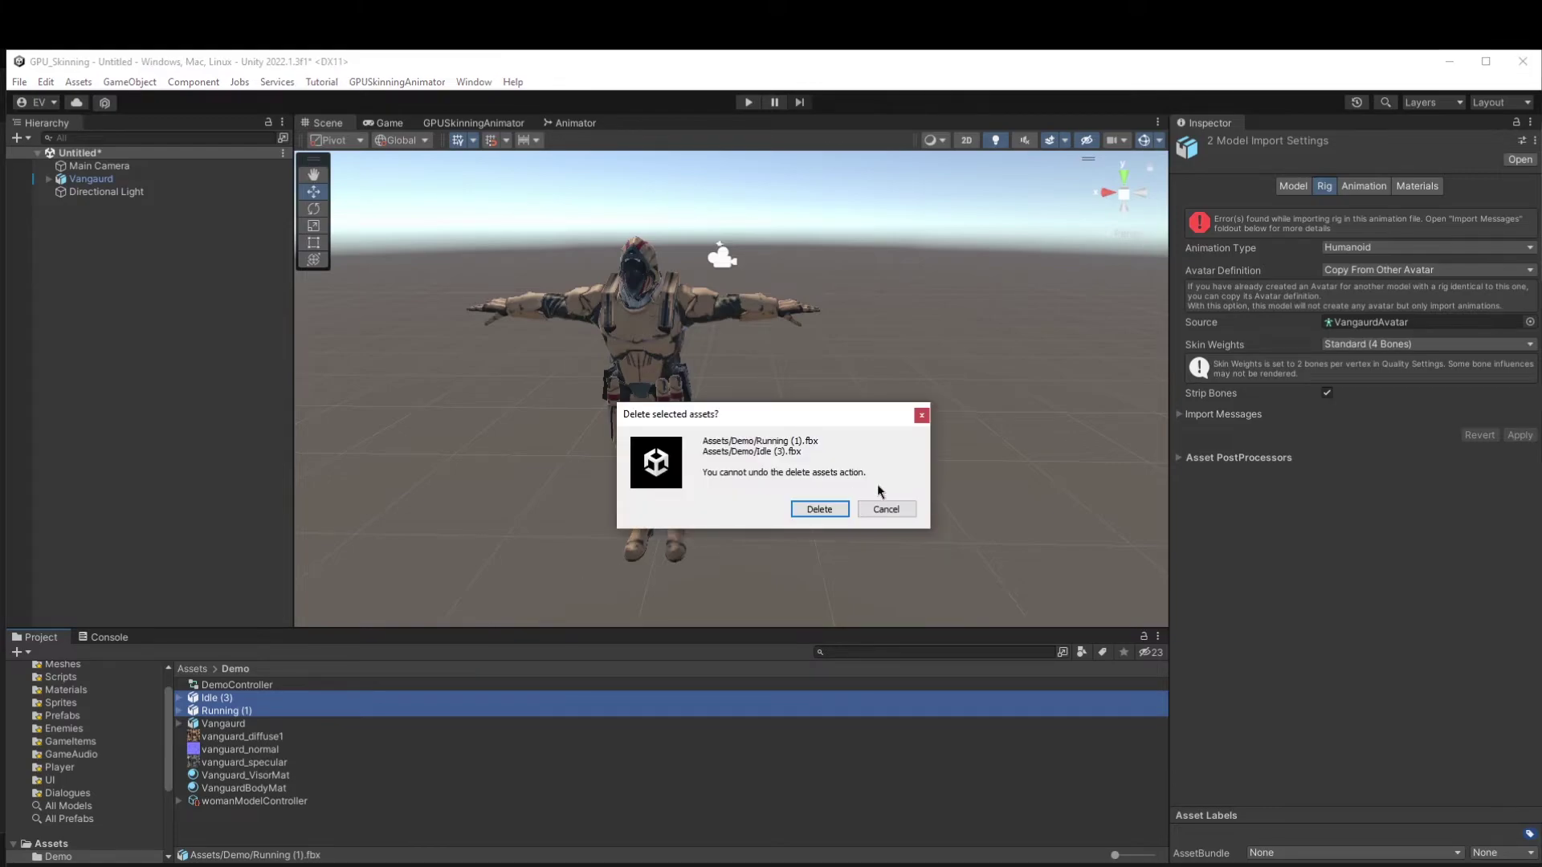
{"action": "left_click", "coordinate": [821, 513]}
Switch to Mixamo in the browser, search the animations for "idle", and apply an Idle animation to the Vanguard character.
{"action": "key", "text": "alt+Tab"}
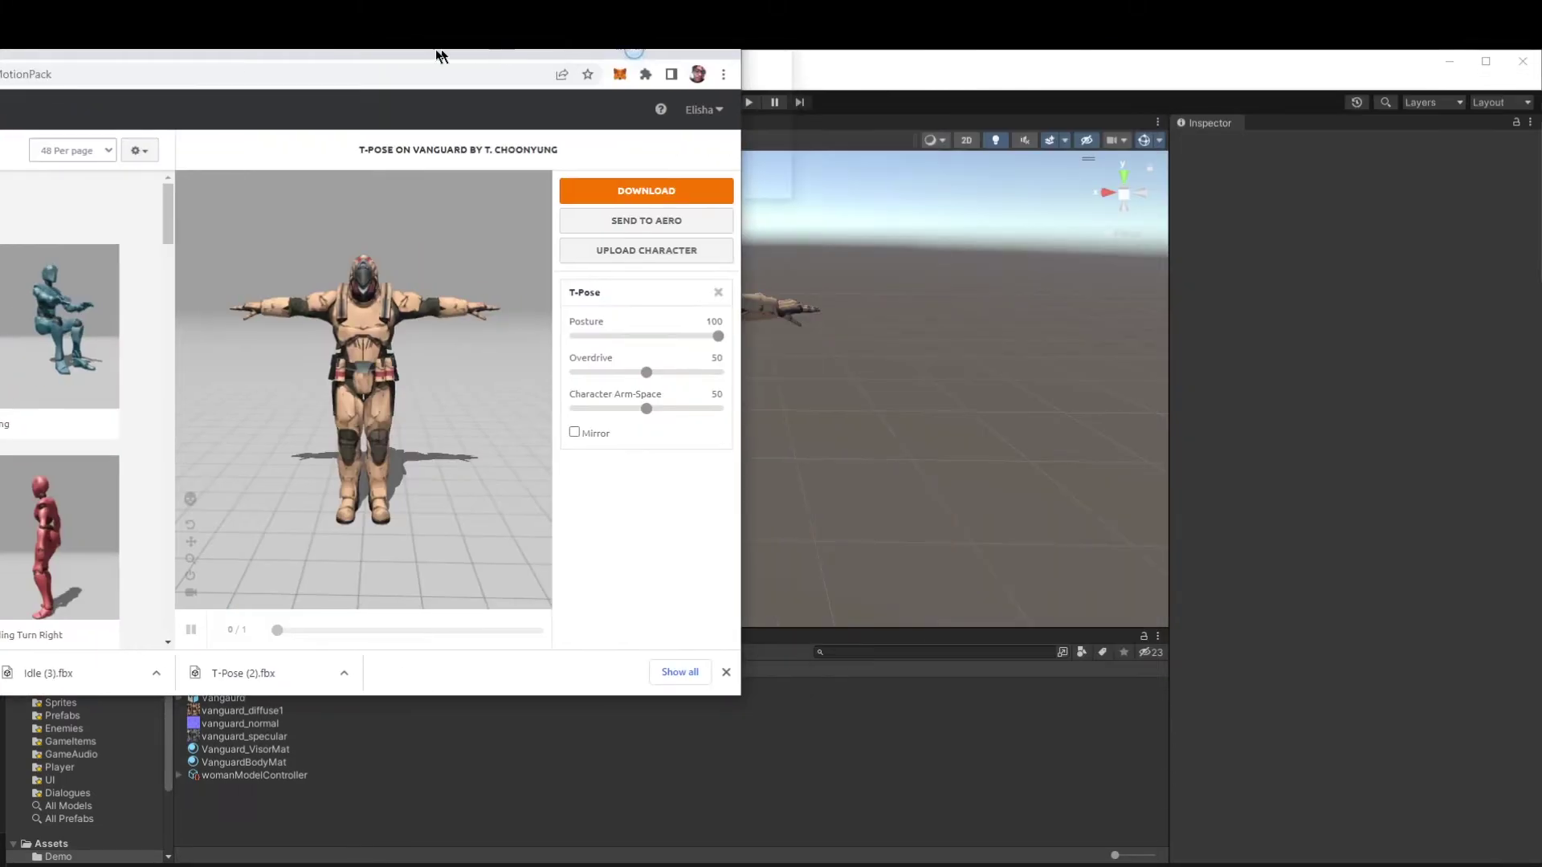
{"action": "double_click", "coordinate": [794, 118]}
{"action": "double_click", "coordinate": [142, 169]}
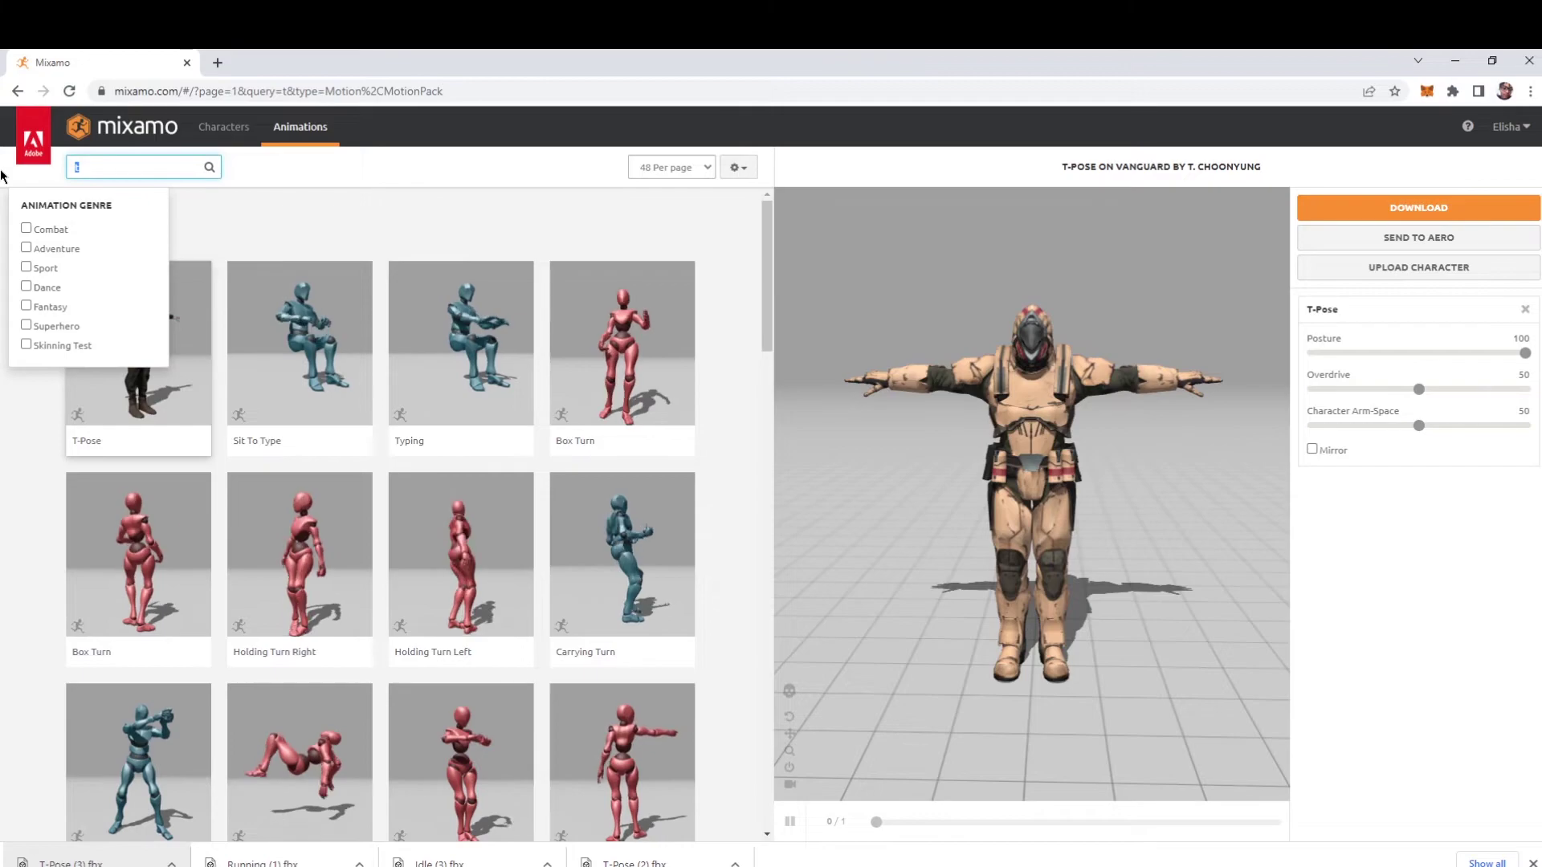
{"action": "type", "text": "idle"}
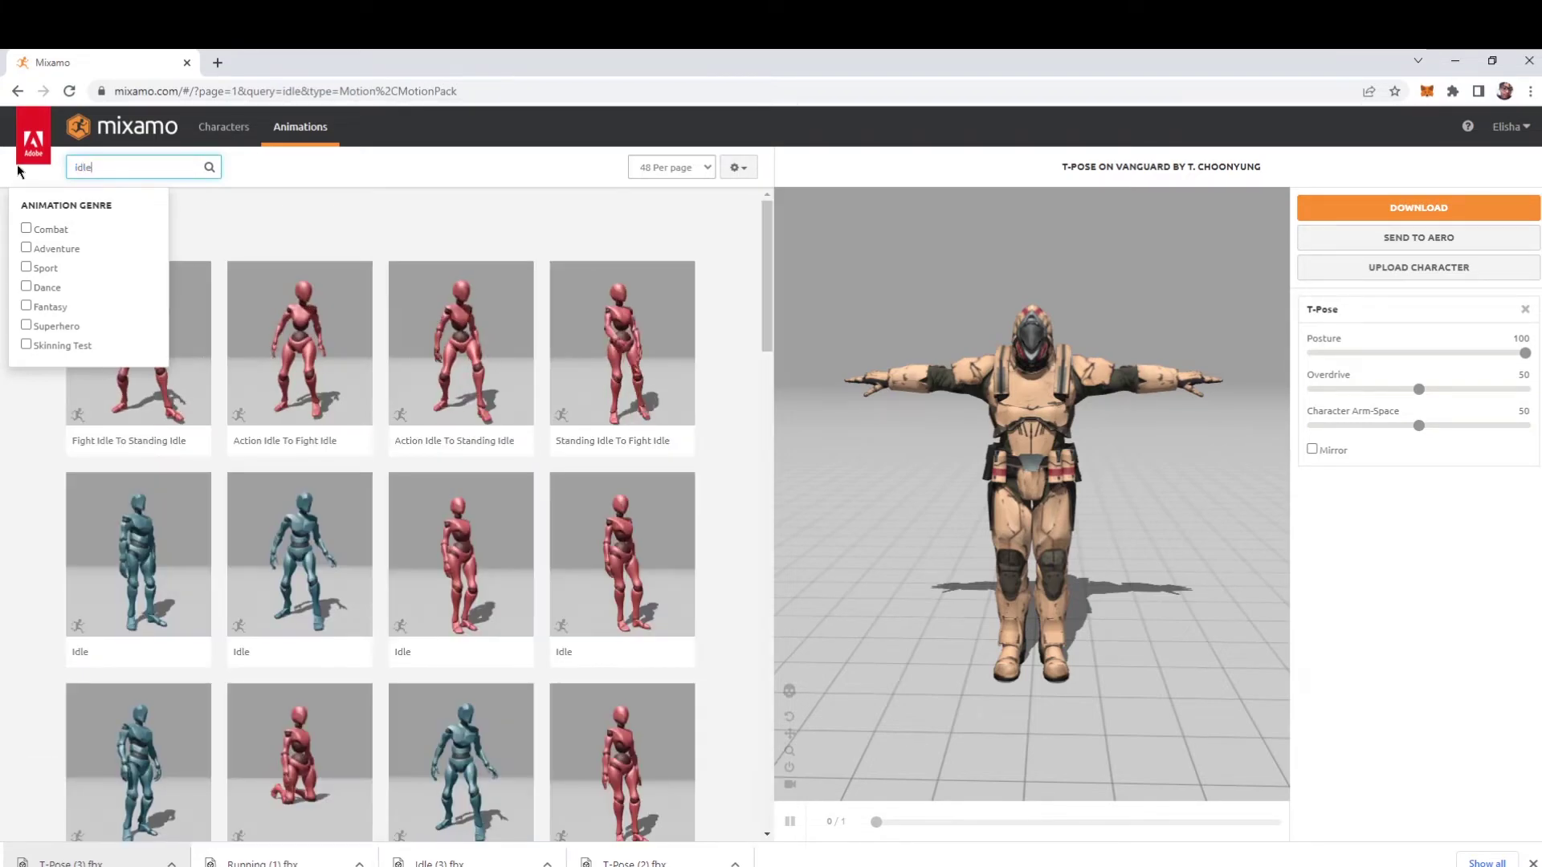
{"action": "scroll", "coordinate": [265, 482], "scroll_direction": "down", "scroll_amount": 2}
{"action": "left_click", "coordinate": [332, 515]}
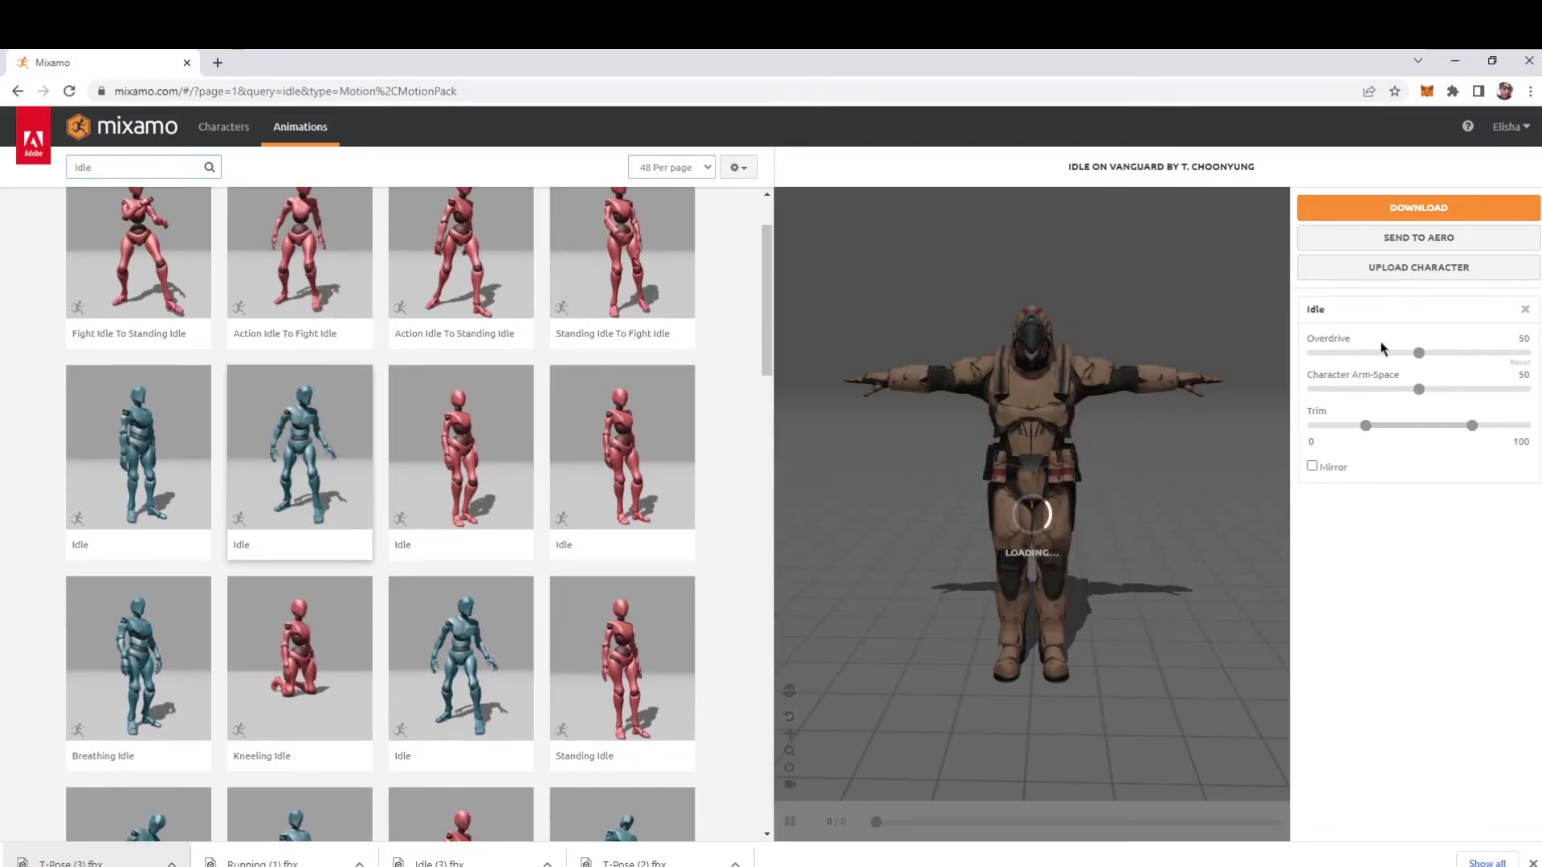
Download the Vanguard's Idle animation as FBX Binary without skin at 60 frames per second, with no keyframe reduction.
{"action": "left_click", "coordinate": [1437, 207]}
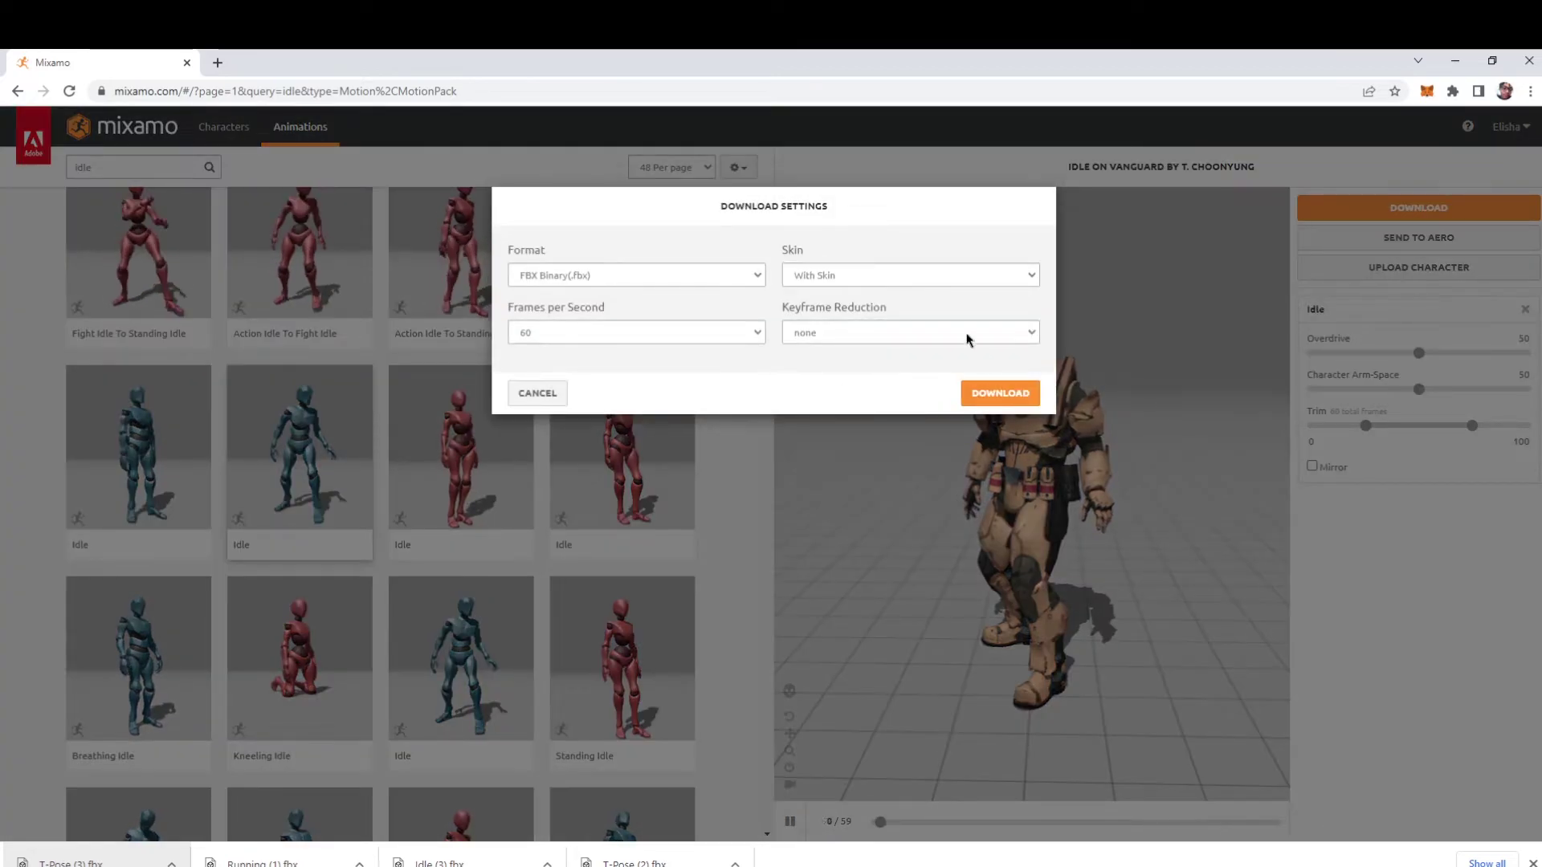
{"action": "left_click", "coordinate": [852, 275]}
{"action": "left_click", "coordinate": [819, 306]}
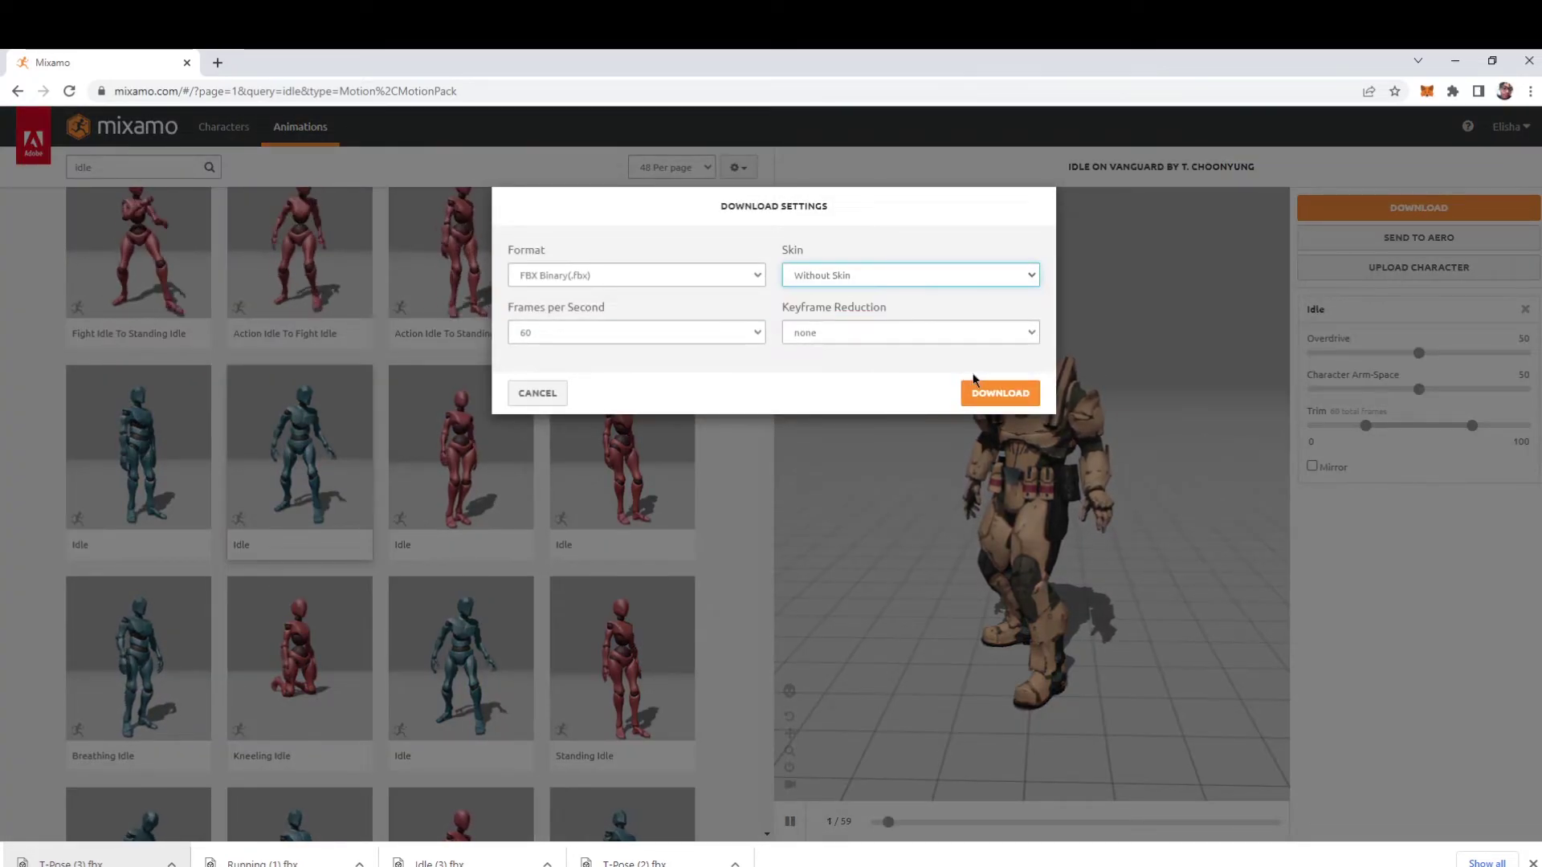
{"action": "left_click", "coordinate": [995, 393]}
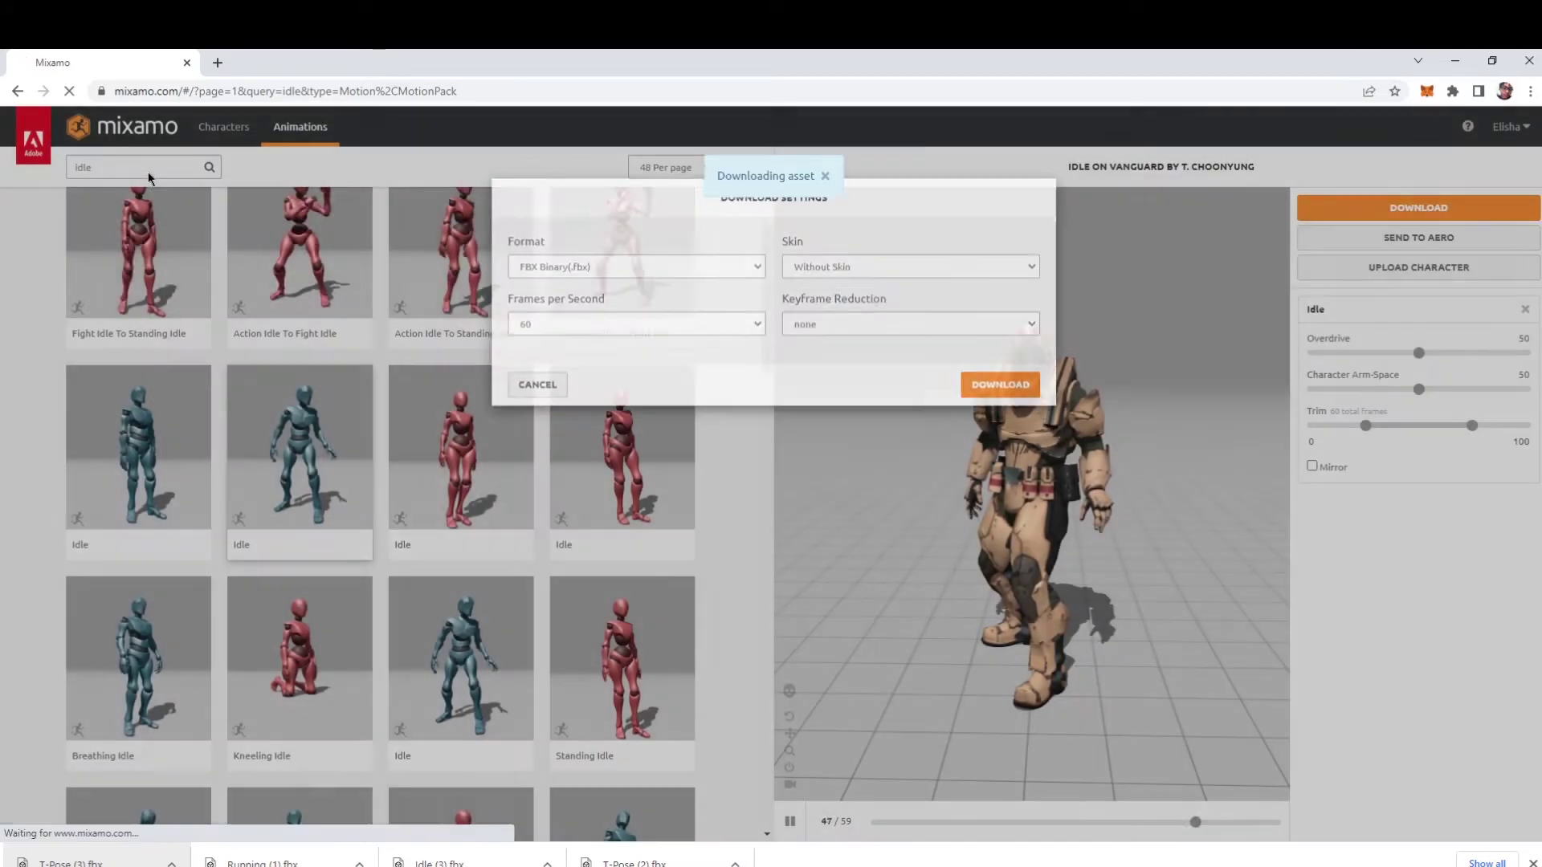
Search the Mixamo animations for "runn" and apply a Running animation to the Vanguard character.
{"action": "double_click", "coordinate": [148, 171]}
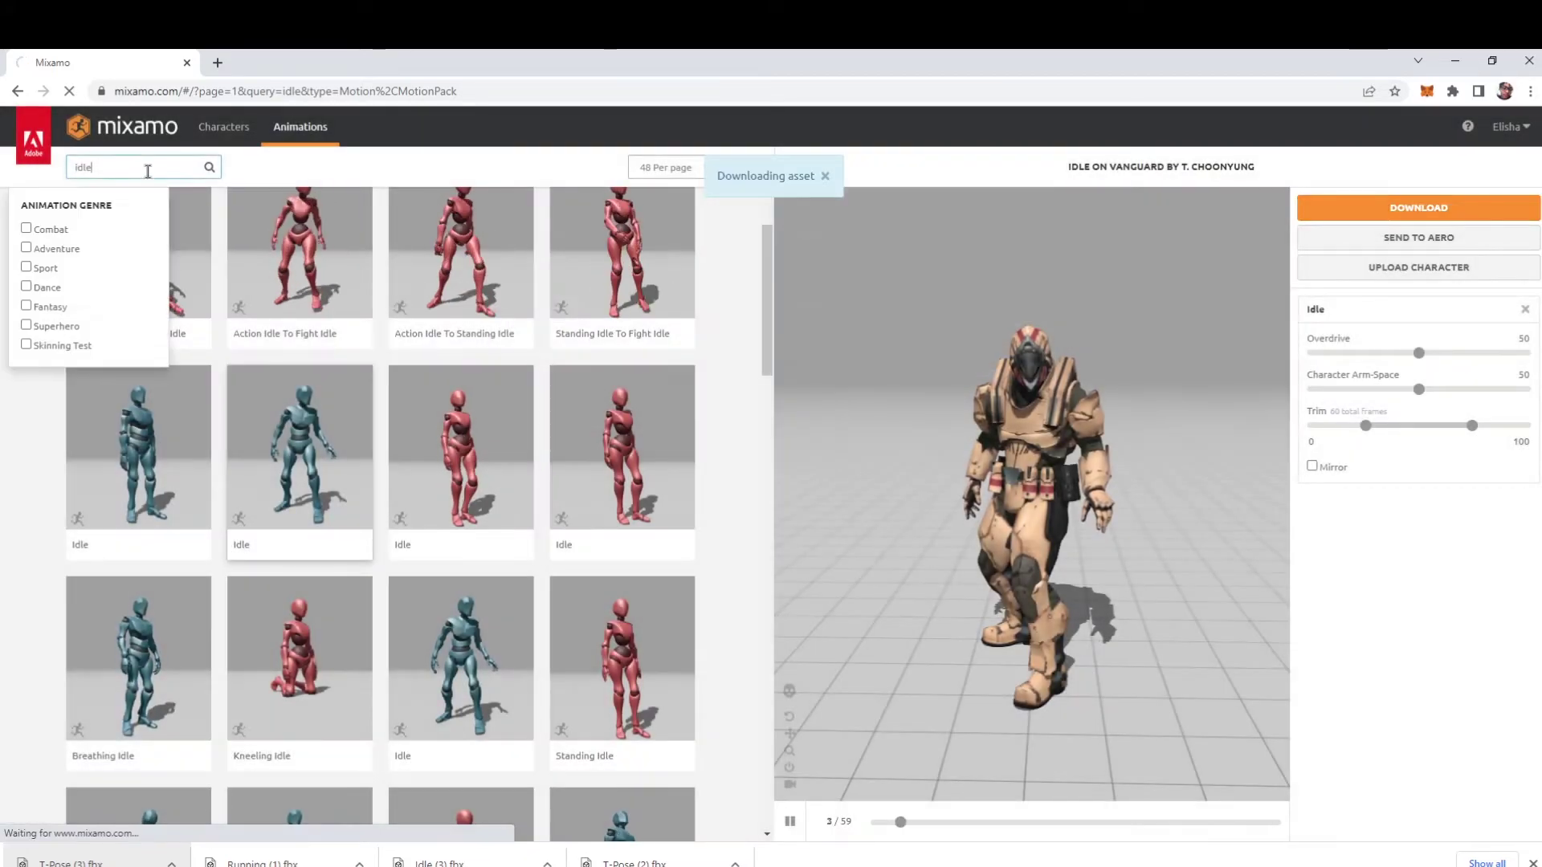
{"action": "type", "text": "runn"}
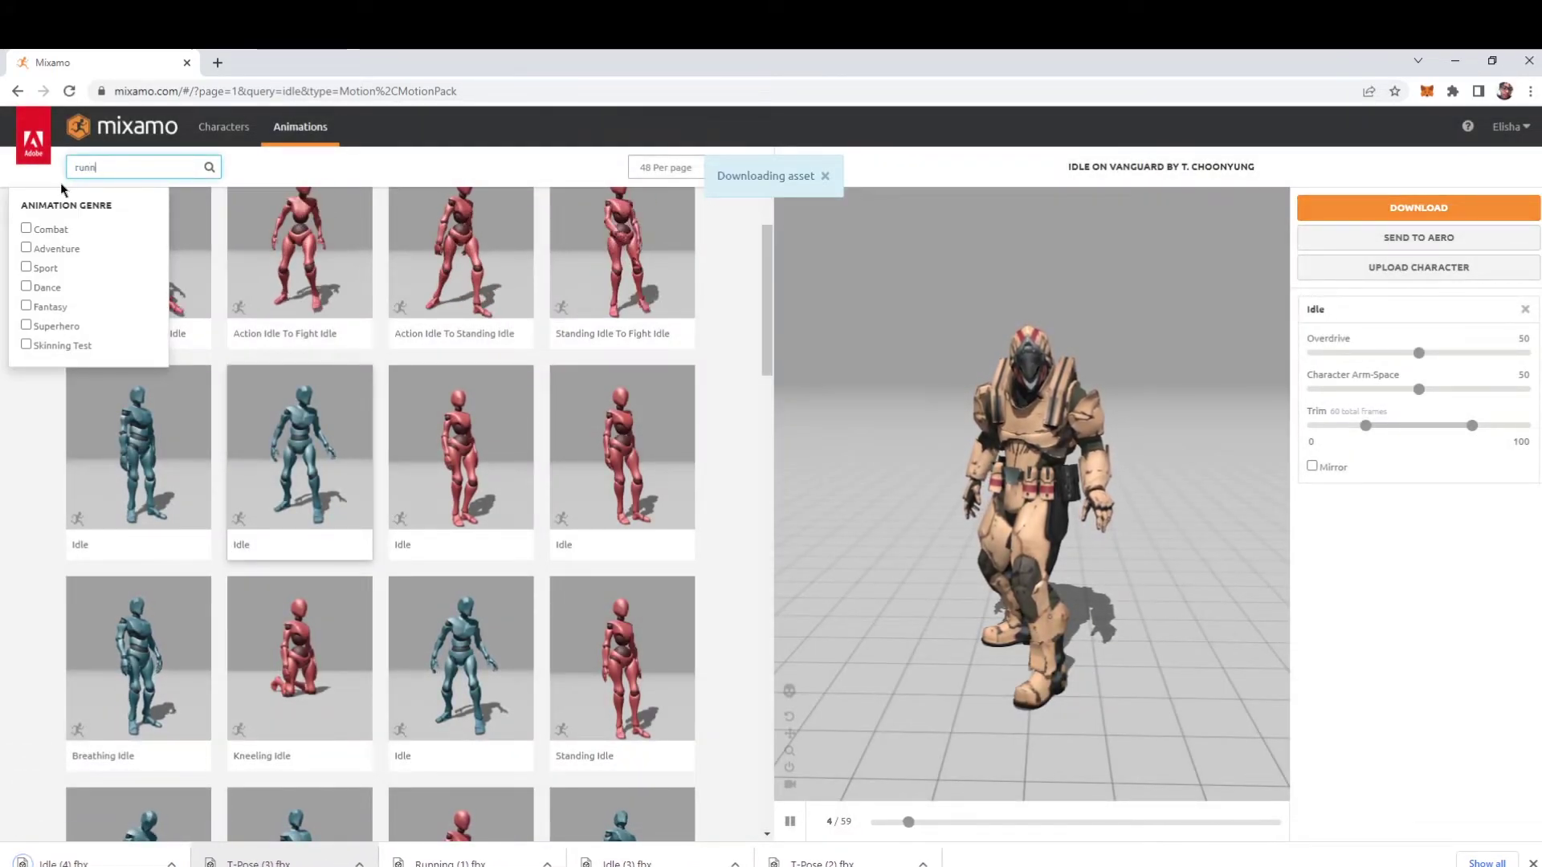
{"action": "key", "text": "BackSpace"}
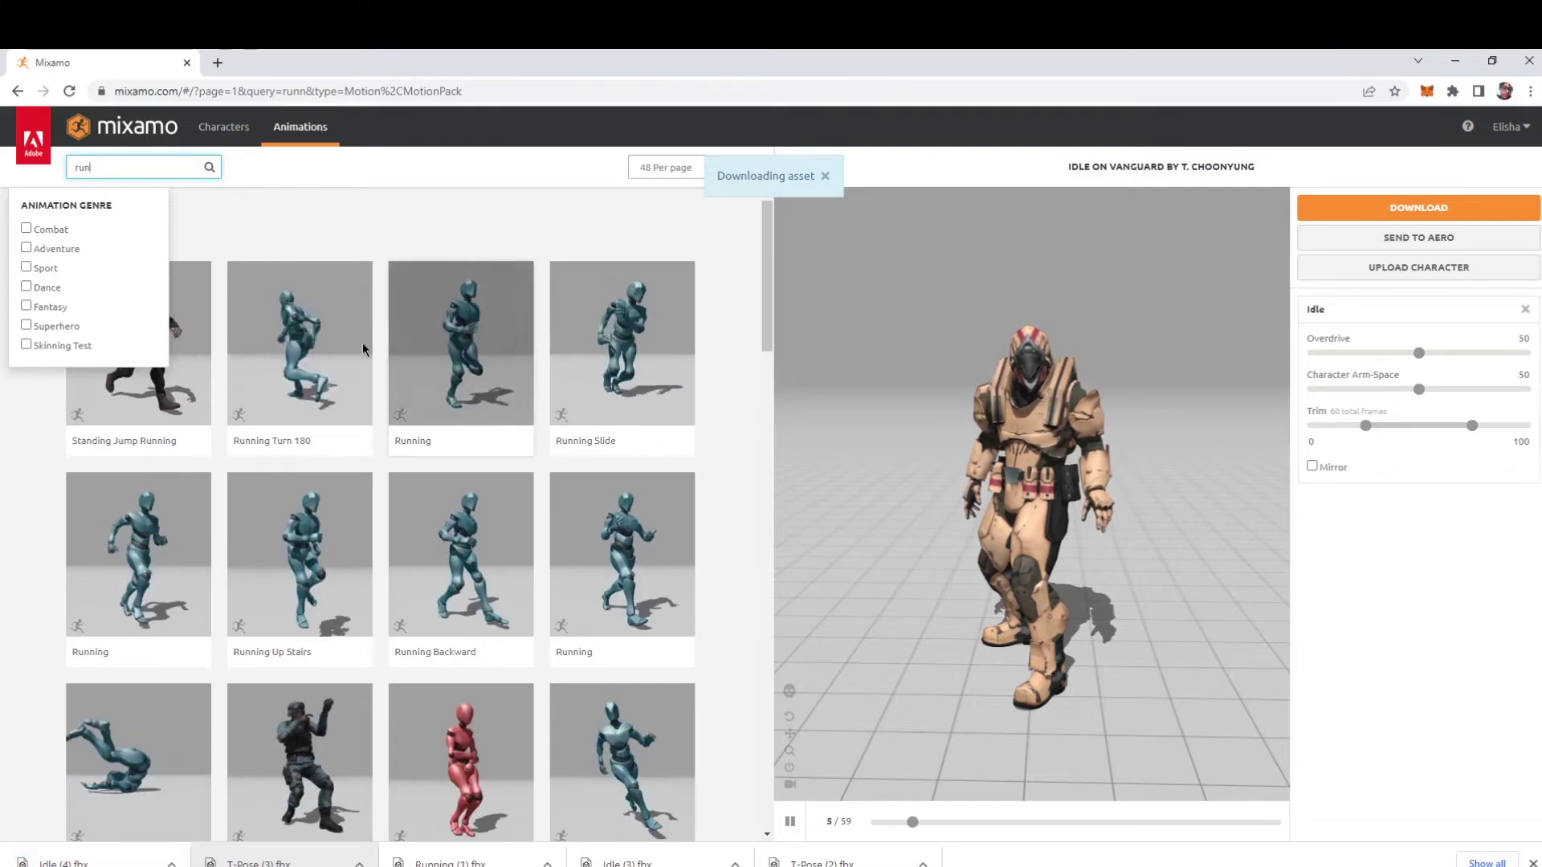
{"action": "left_click", "coordinate": [169, 566]}
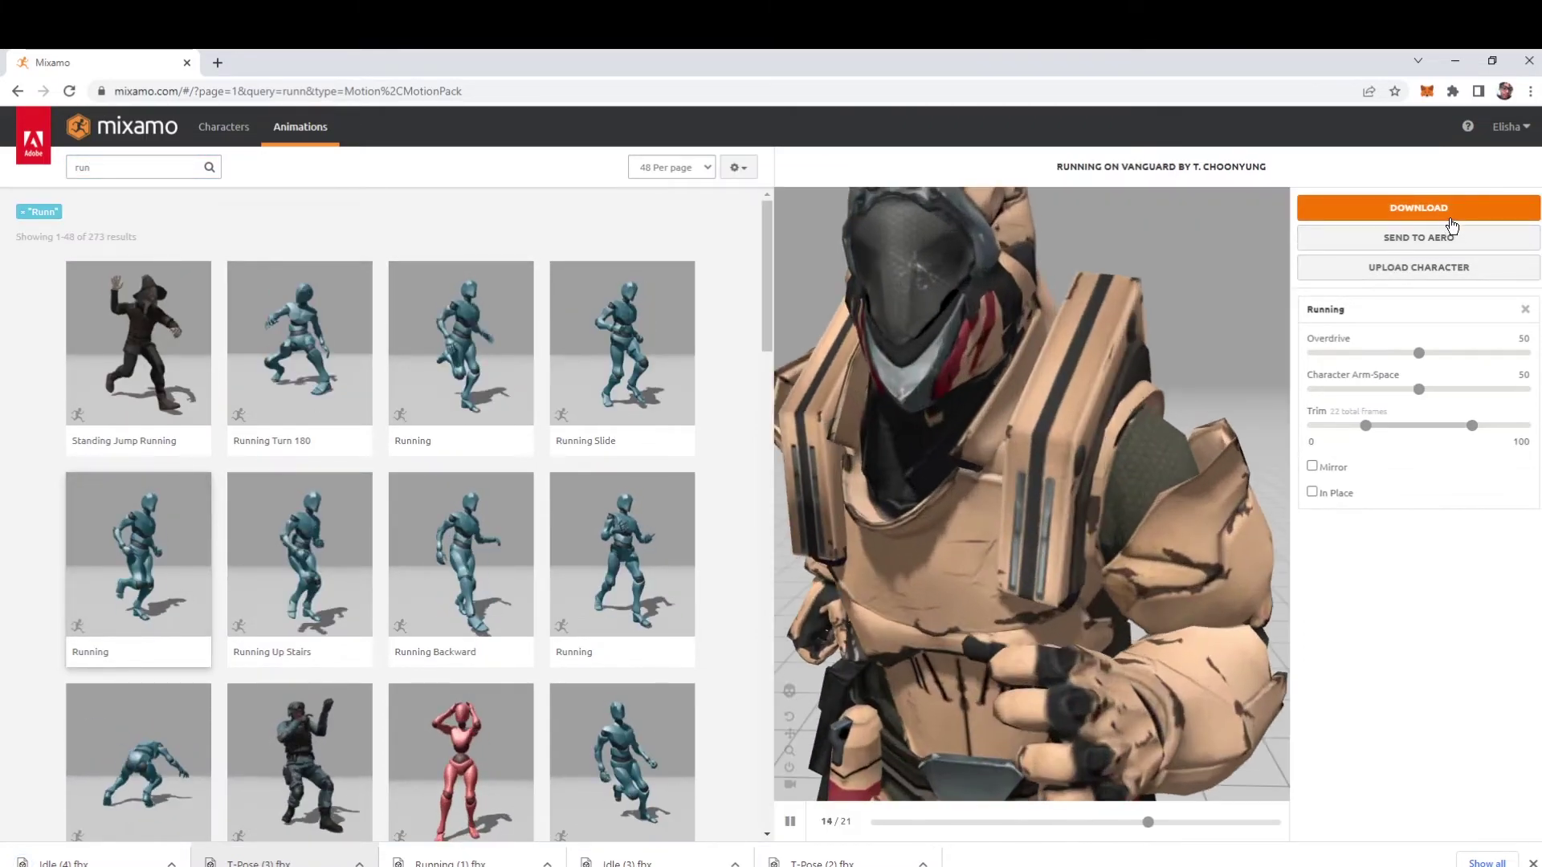
Make the Running animation play in place and download it.
{"action": "left_click", "coordinate": [1312, 492]}
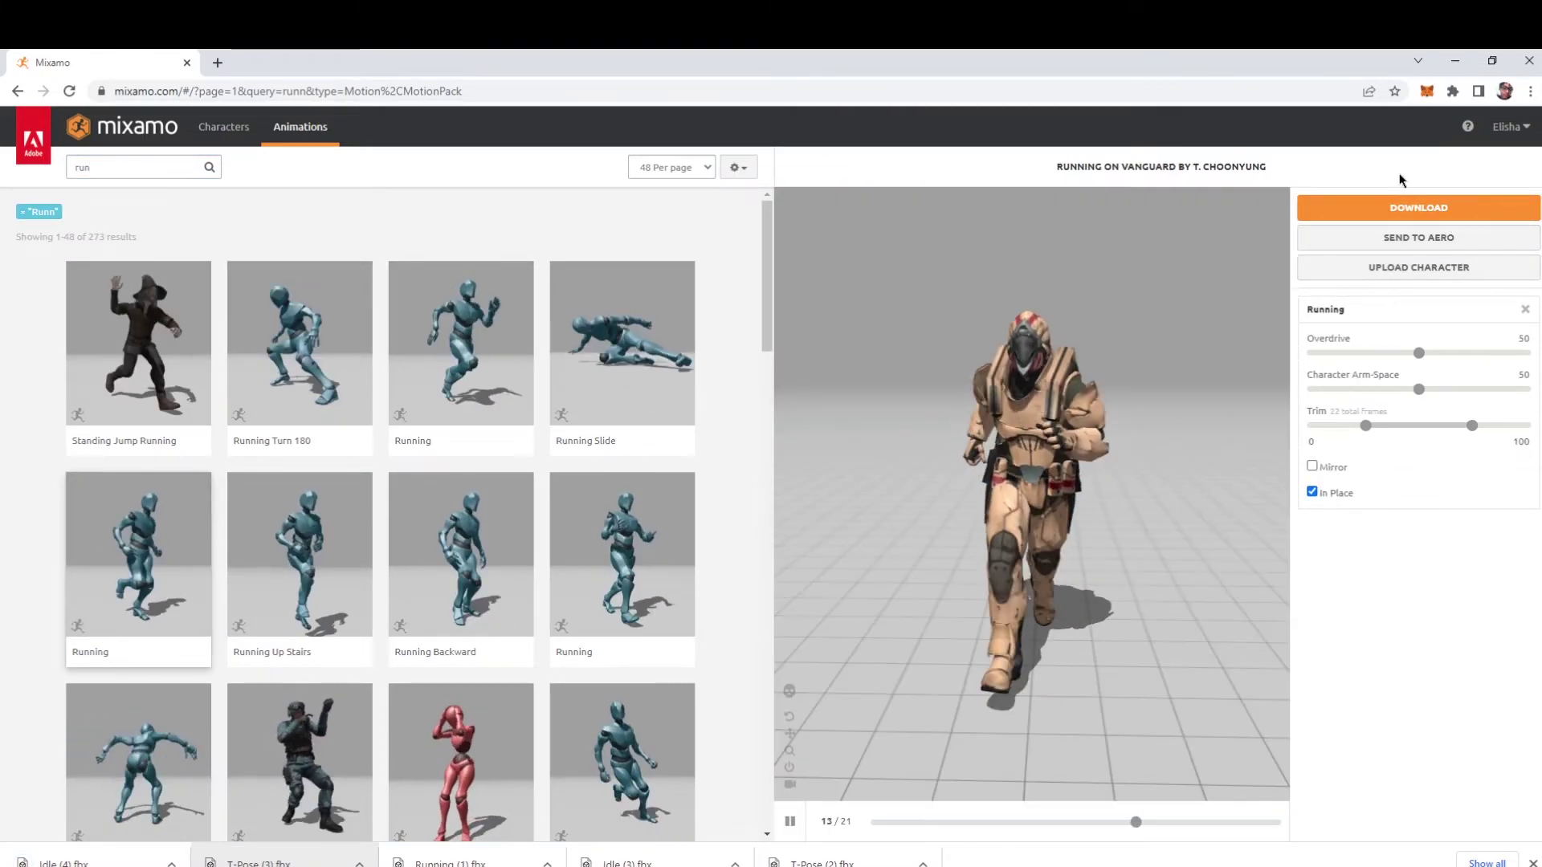
{"action": "left_click", "coordinate": [1418, 208]}
{"action": "left_click", "coordinate": [979, 389]}
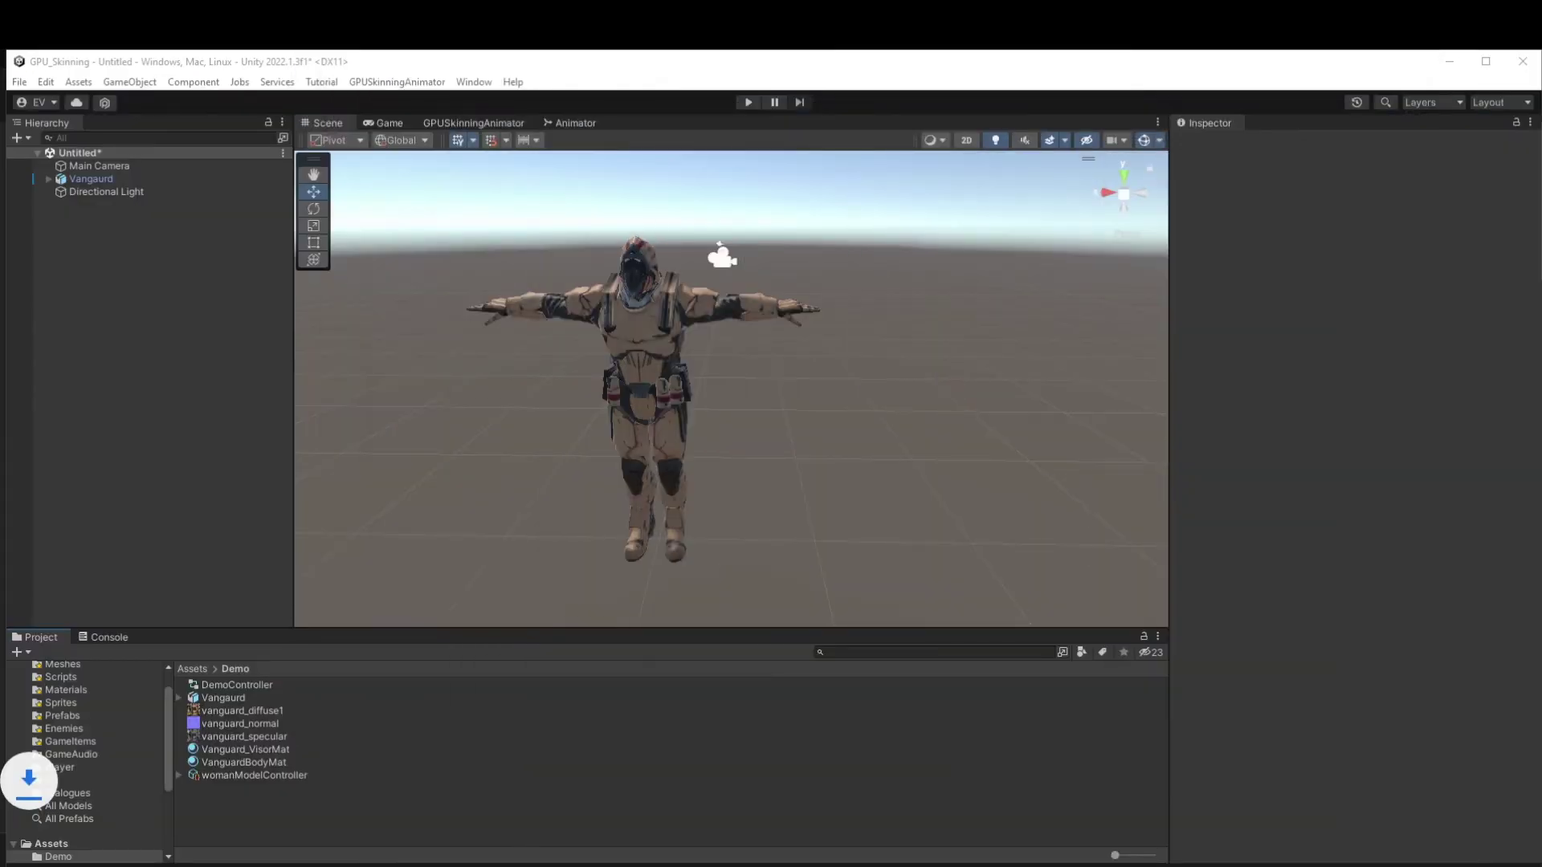
Switch to Unity, open the Demo folder in File Explorer, and copy the downloaded Idle (4) and Running (2) FBX files into it.
{"action": "right_click", "coordinate": [730, 782]}
{"action": "left_click", "coordinate": [821, 366]}
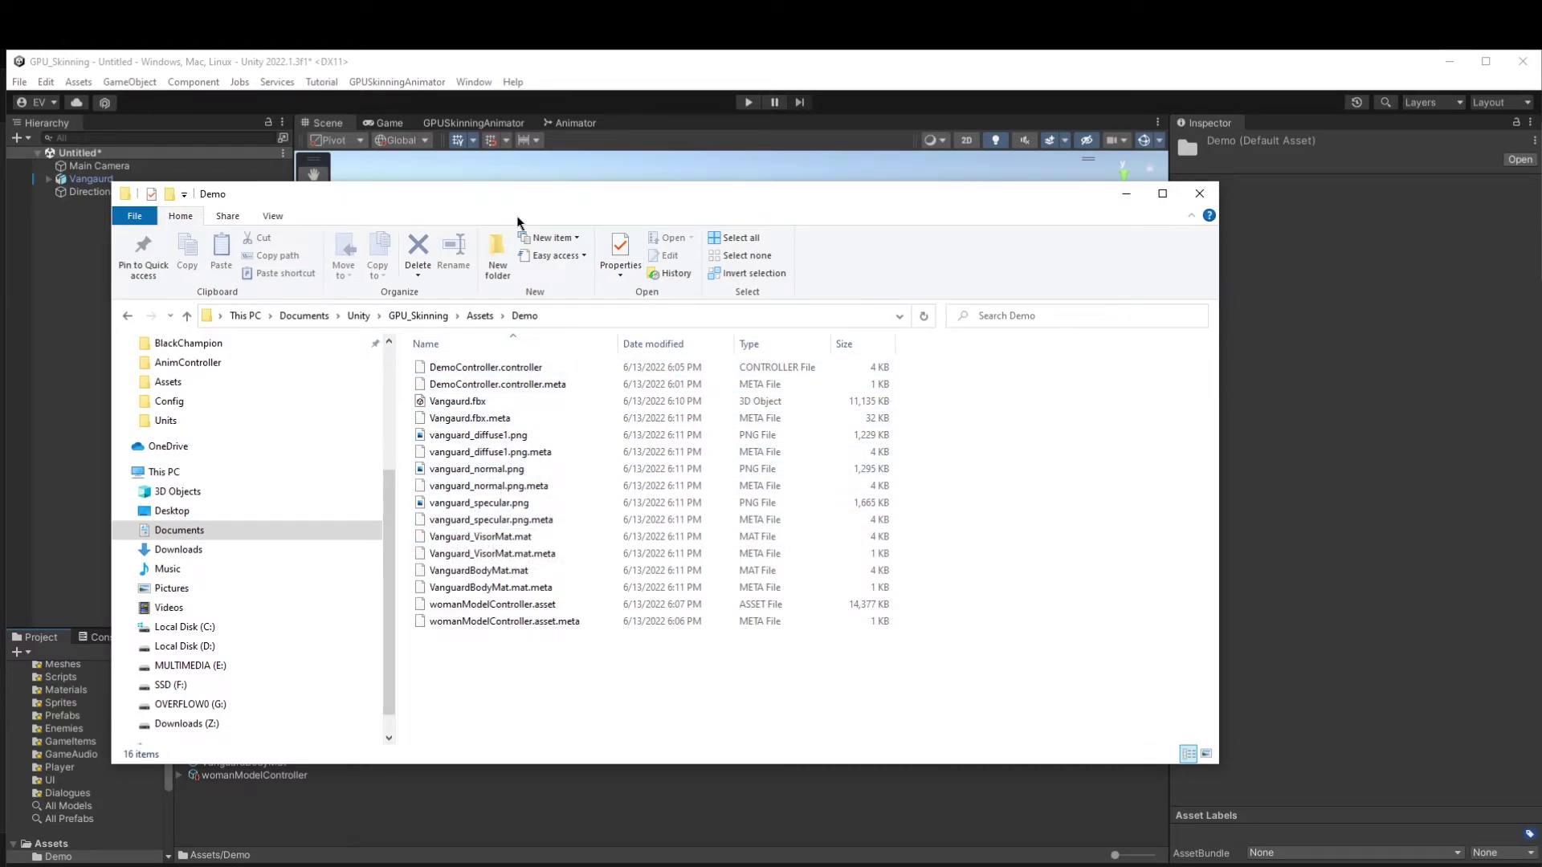
{"action": "left_click_drag", "start_coordinate": [528, 198], "coordinate": [717, 186]}
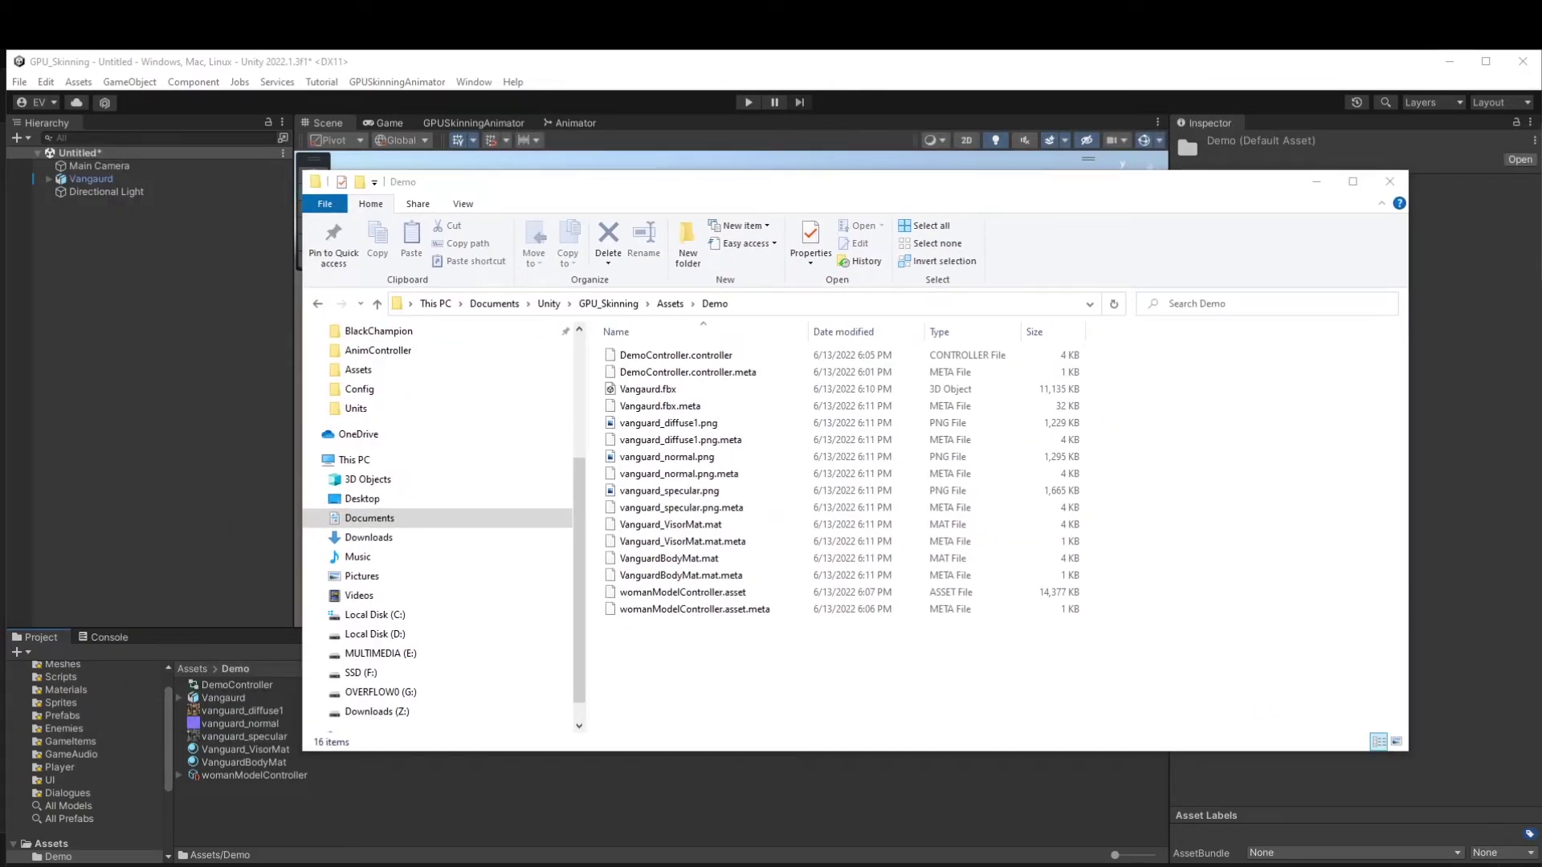
{"action": "left_click_drag", "start_coordinate": [1262, 713], "coordinate": [1249, 719]}
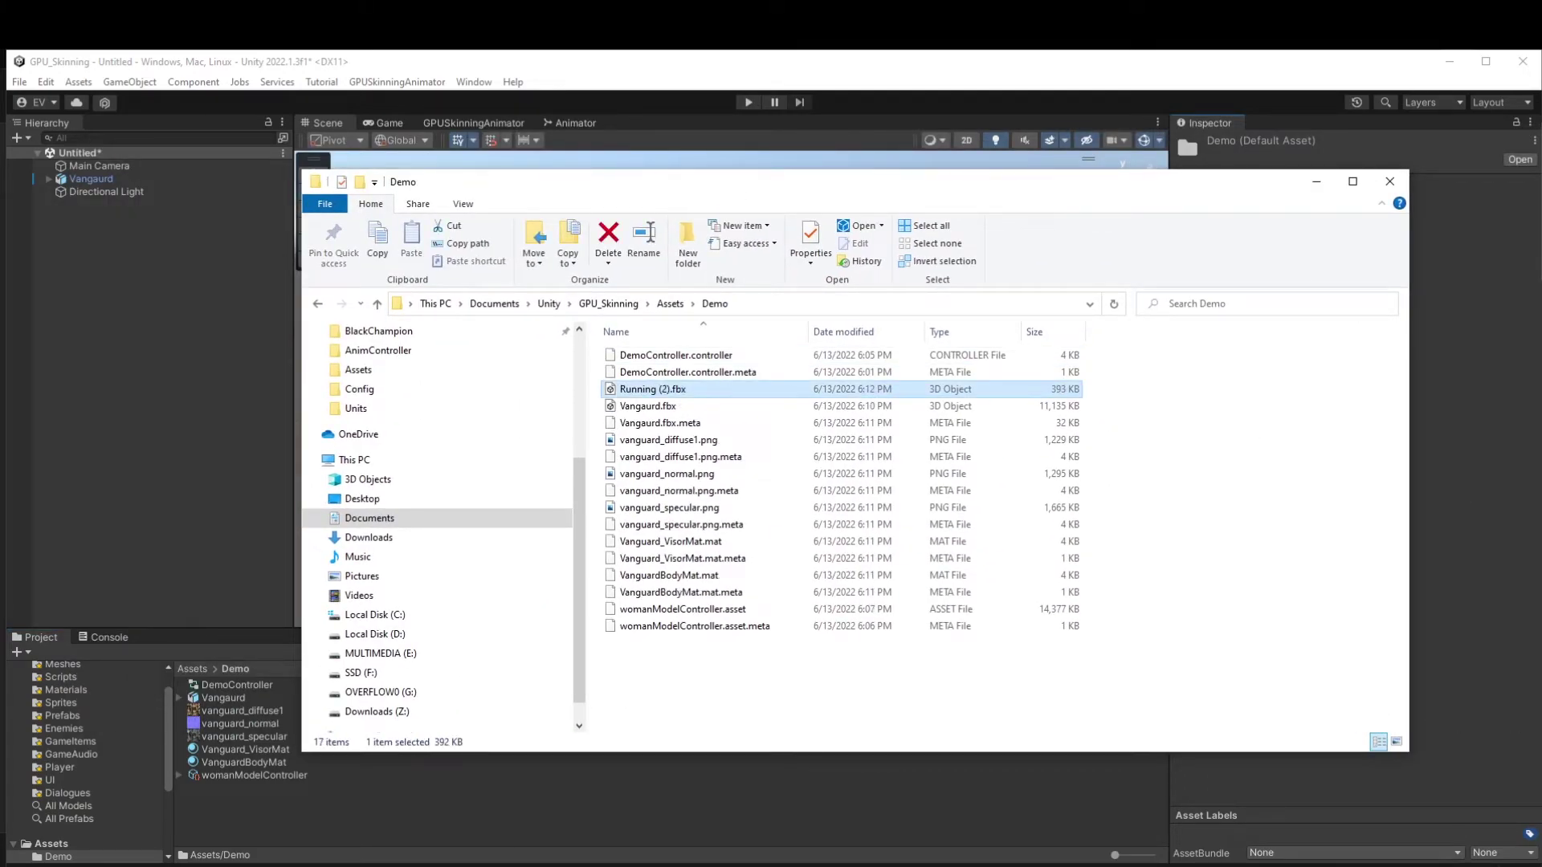
{"action": "left_click", "coordinate": [654, 791]}
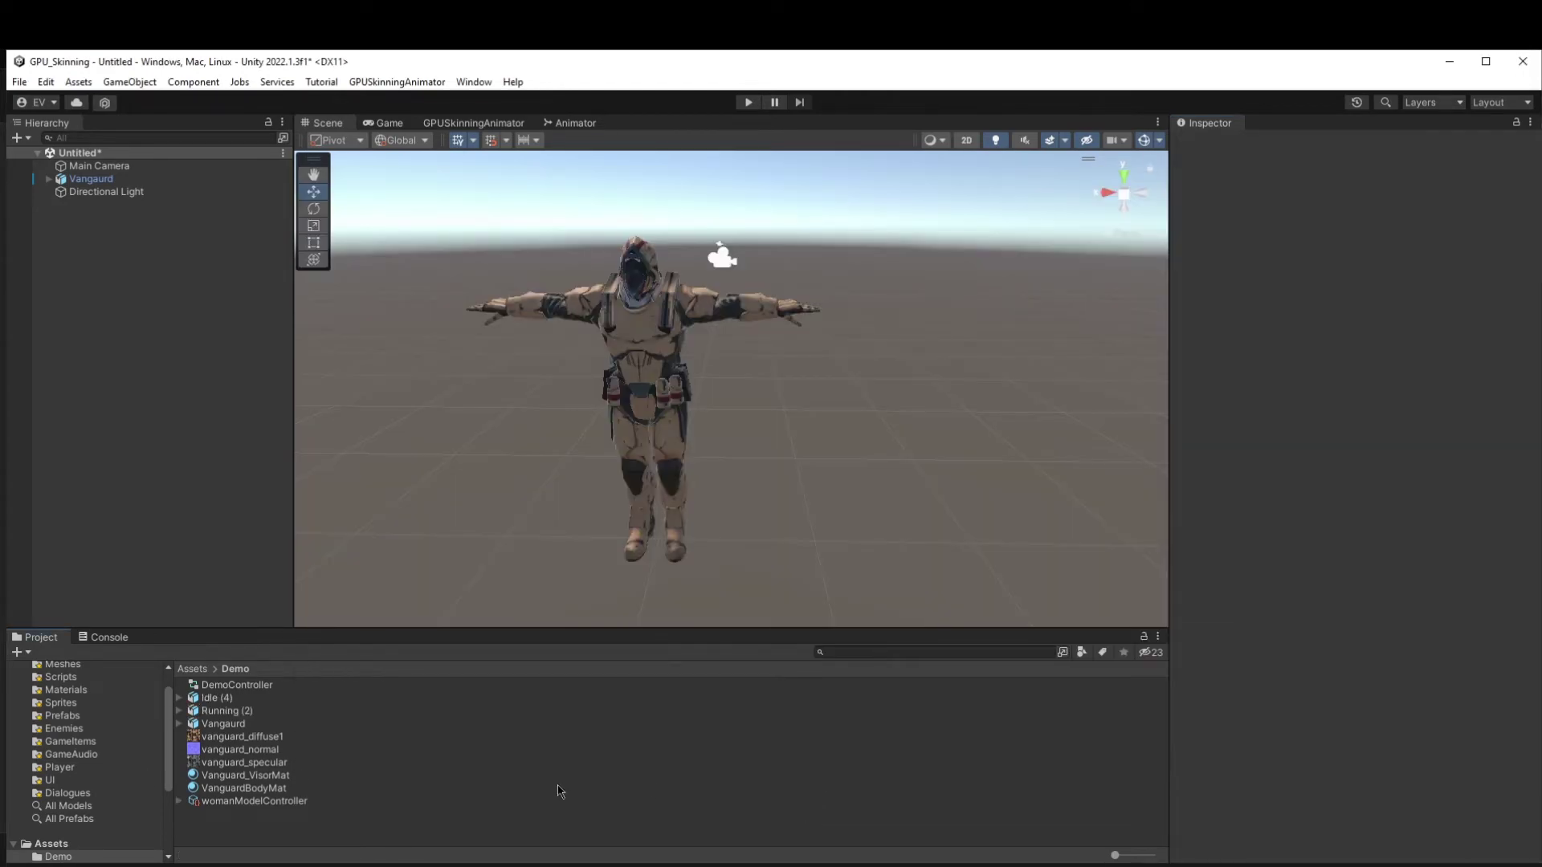
Set the rig's animation type to Humanoid for both Idle (4) and Running (2).
{"action": "left_click", "coordinate": [229, 711]}
{"action": "left_click", "coordinate": [217, 698], "text": "shift"}
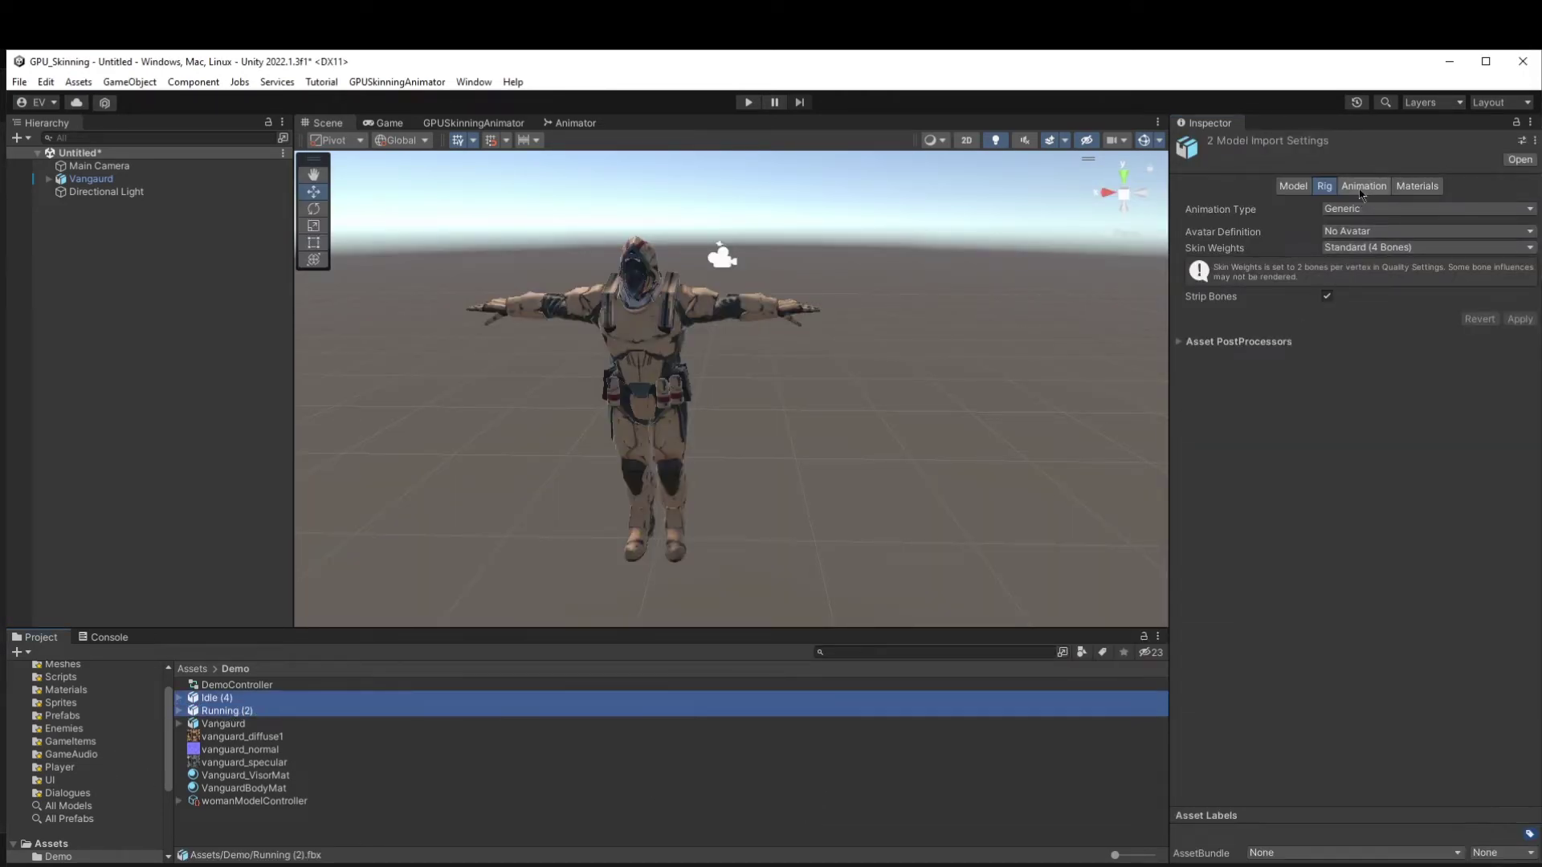
{"action": "left_click", "coordinate": [1363, 186]}
{"action": "left_click", "coordinate": [1324, 185]}
{"action": "left_click", "coordinate": [1366, 209]}
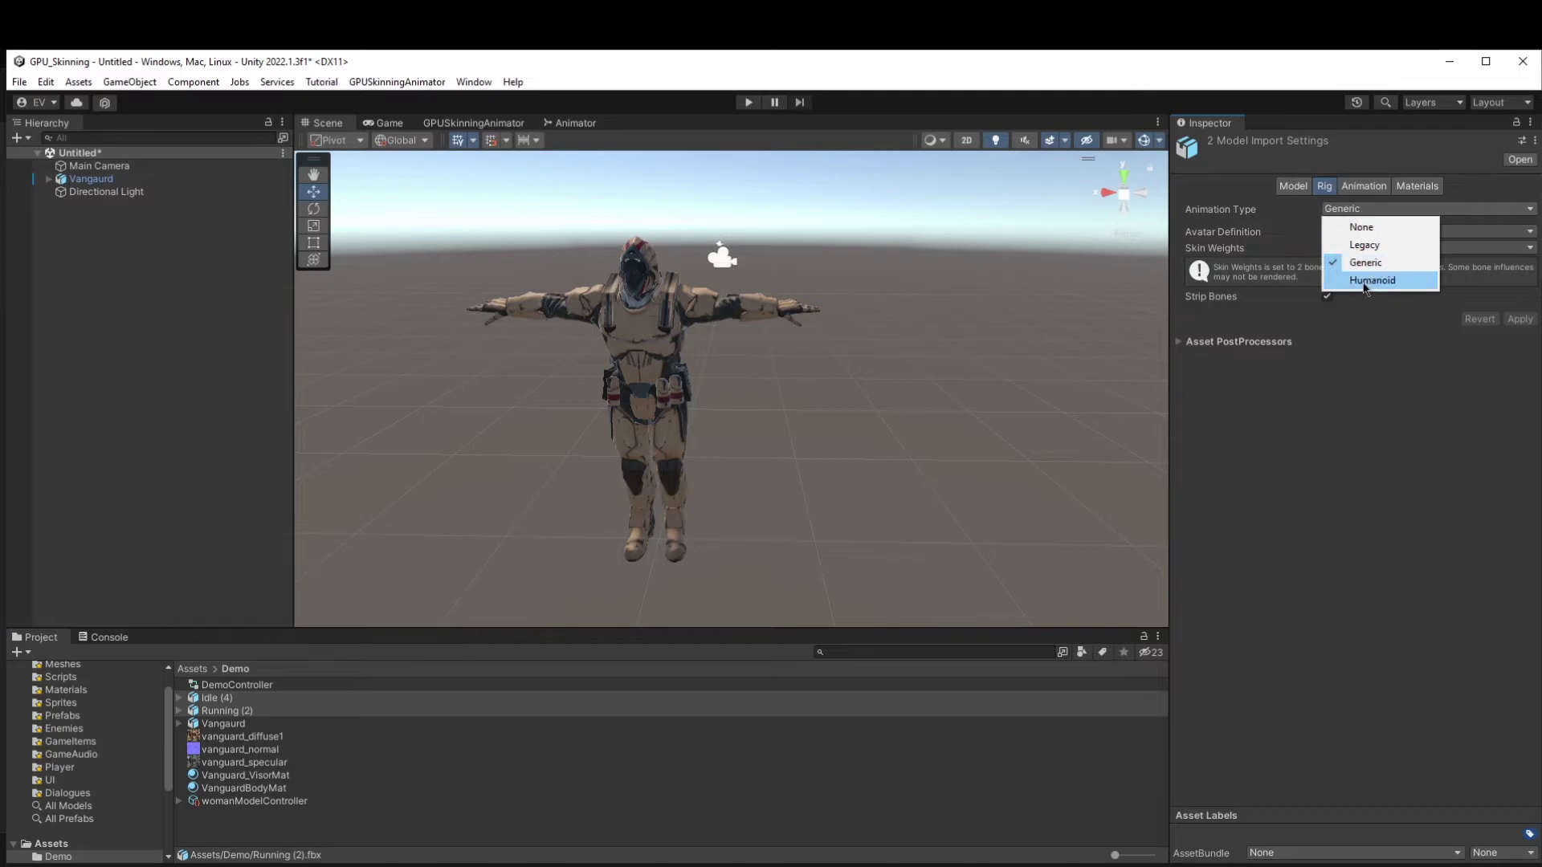
{"action": "left_click", "coordinate": [1373, 281]}
Set VangaurdAvatar as the avatar source of both animations' rigs and apply the import settings.
{"action": "left_click", "coordinate": [1383, 232]}
{"action": "left_click", "coordinate": [1384, 285]}
{"action": "left_click", "coordinate": [1529, 283]}
{"action": "double_click", "coordinate": [1455, 338]}
{"action": "left_click", "coordinate": [1365, 186]}
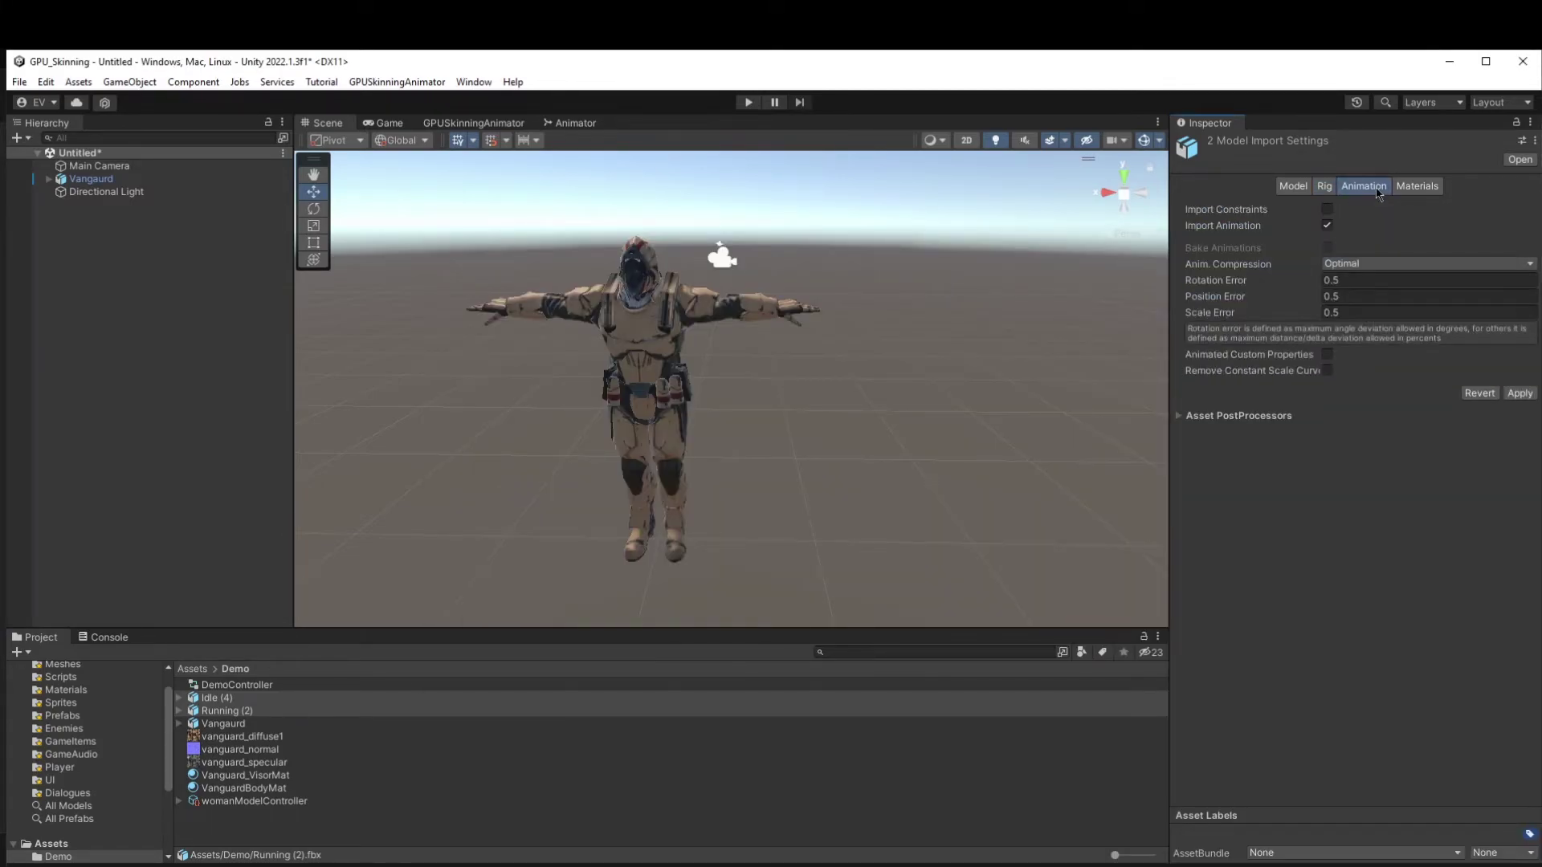
{"action": "left_click", "coordinate": [383, 687]}
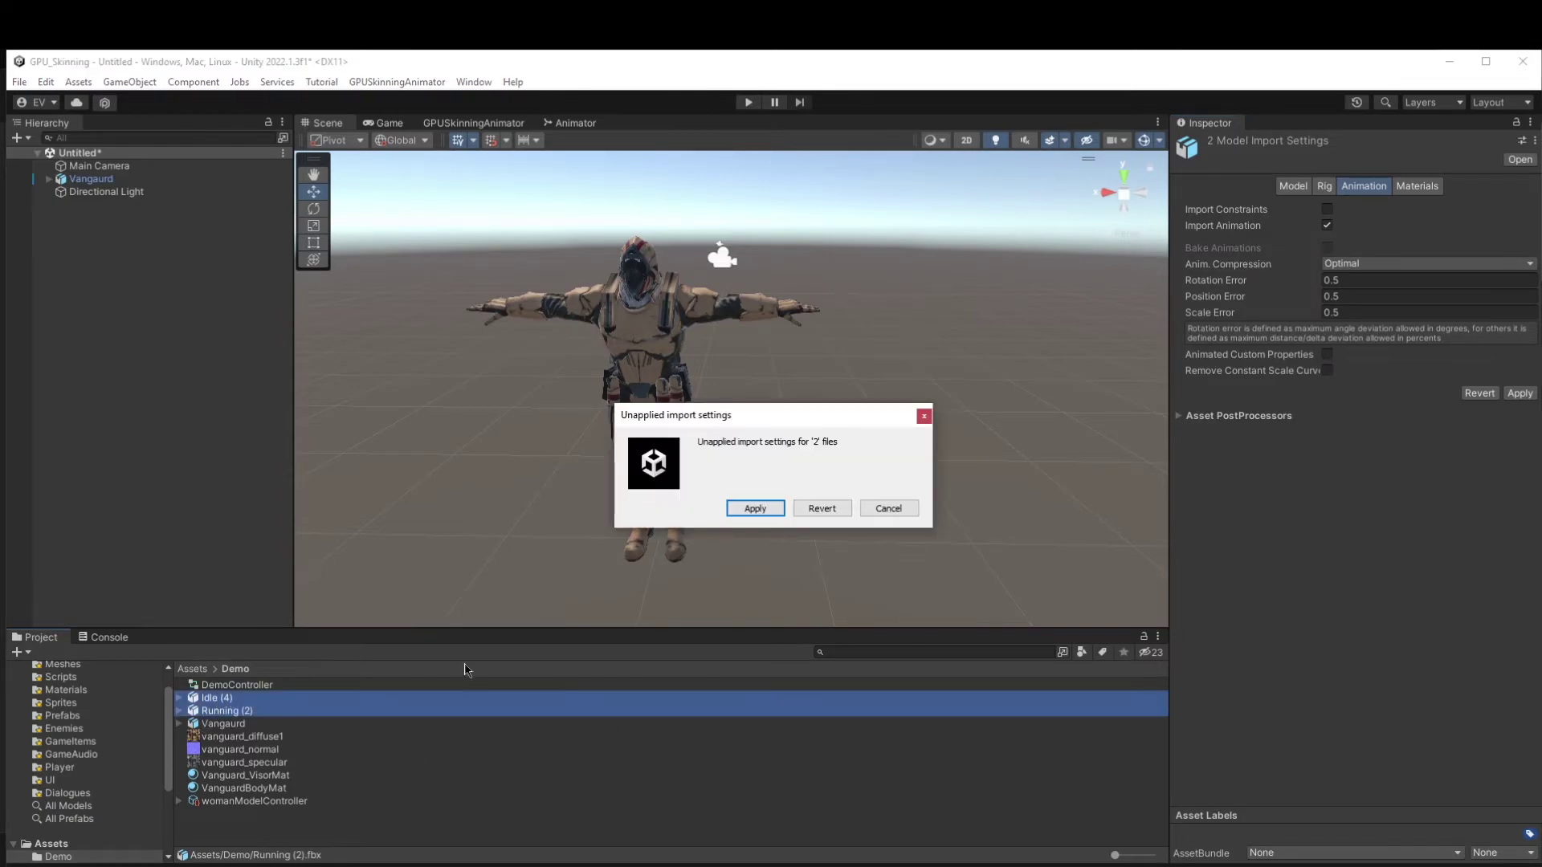
{"action": "left_click", "coordinate": [797, 508]}
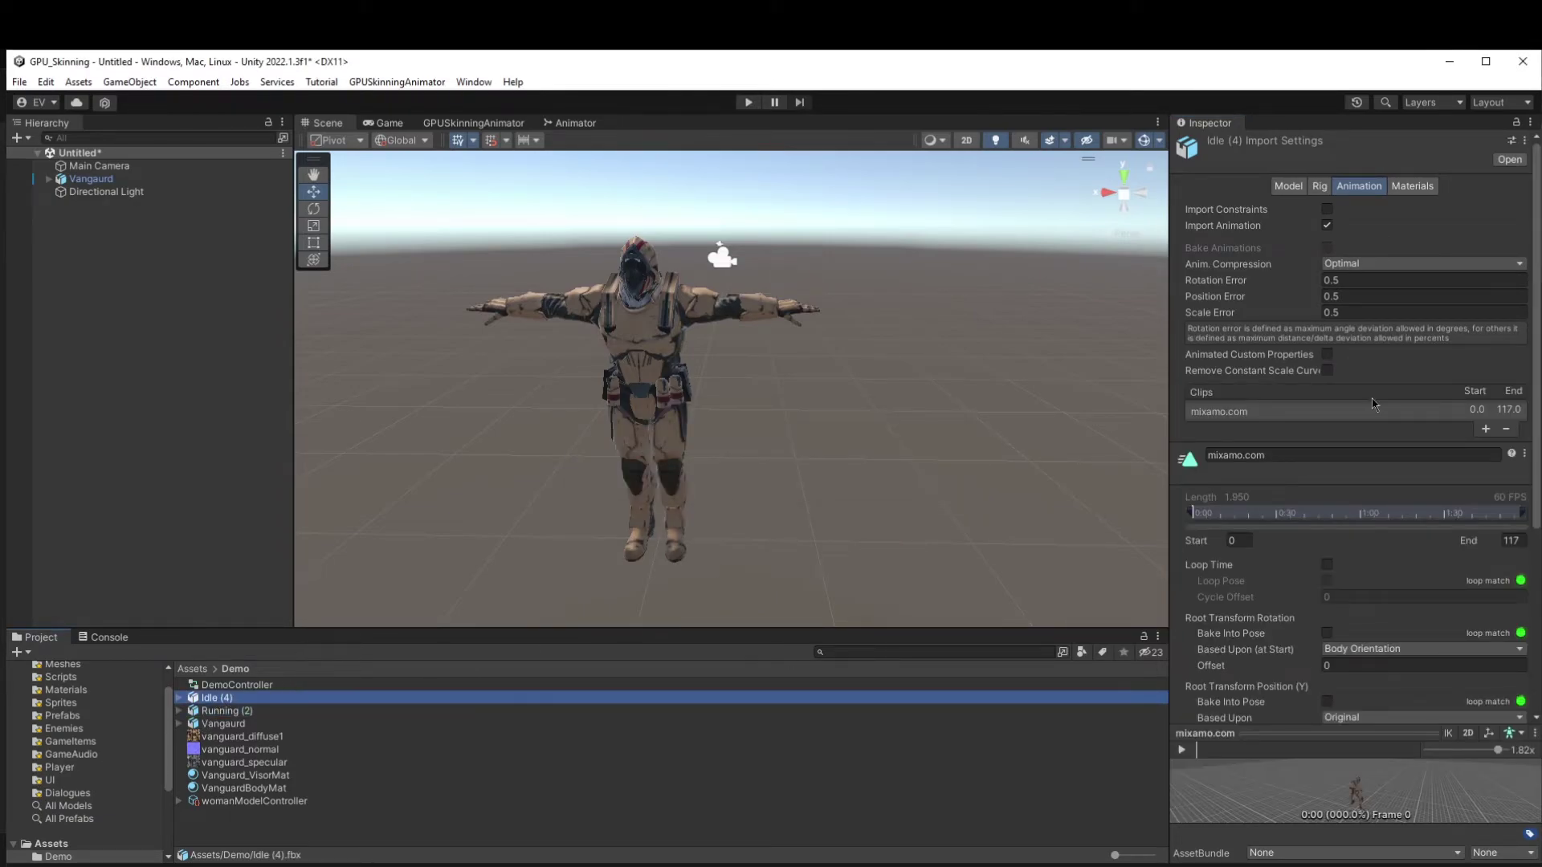
Add a clip named Idle to the Idle (4) import settings, remove the original mixamo.com clip, and apply.
{"action": "left_click", "coordinate": [1487, 430]}
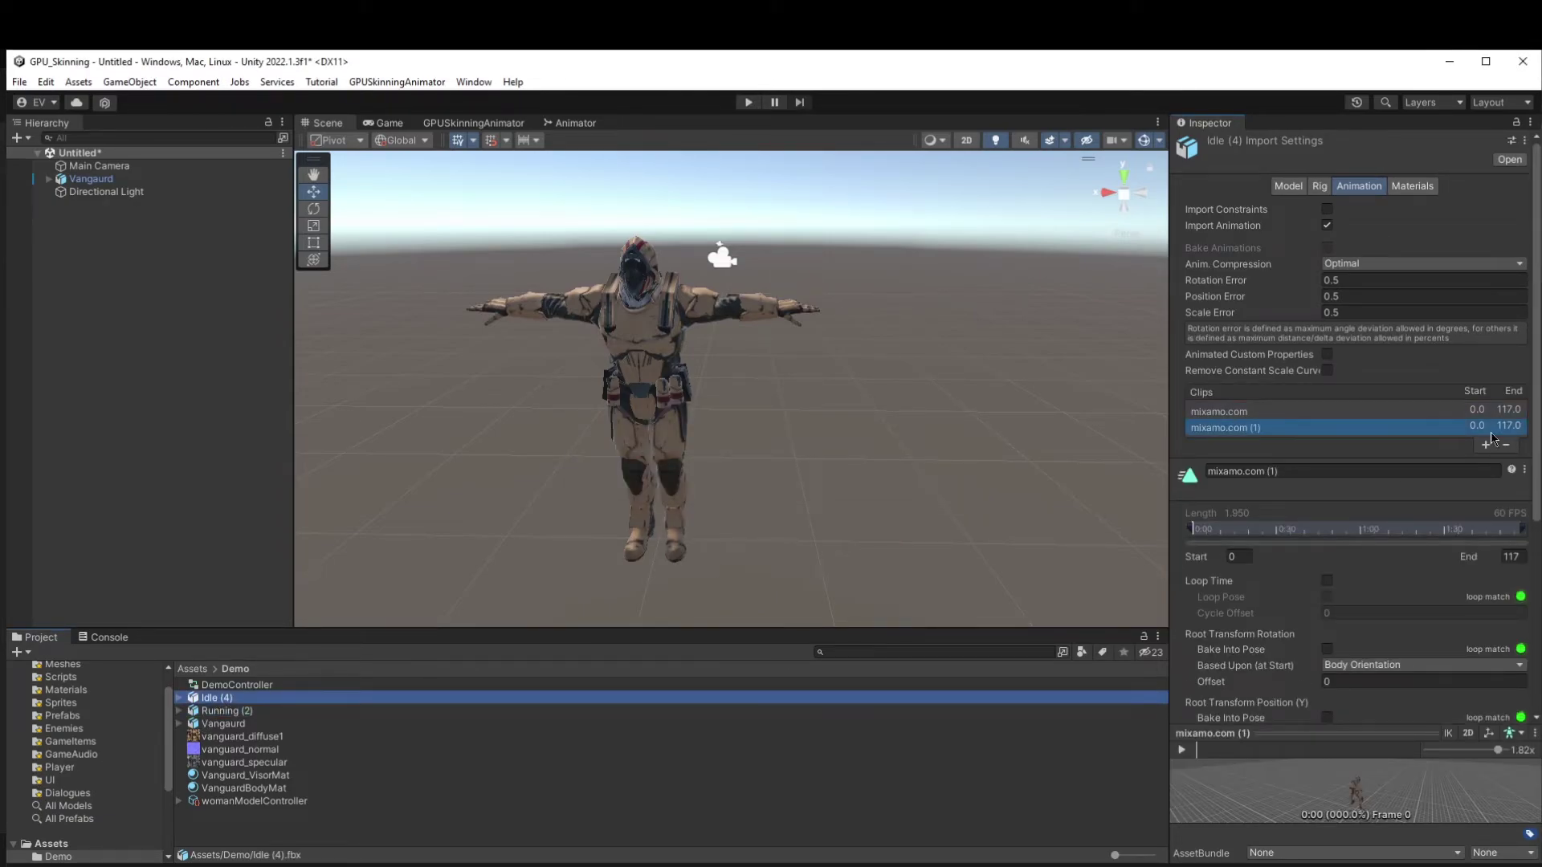
{"action": "left_click", "coordinate": [1421, 474]}
{"action": "key", "text": "BackSpace"}
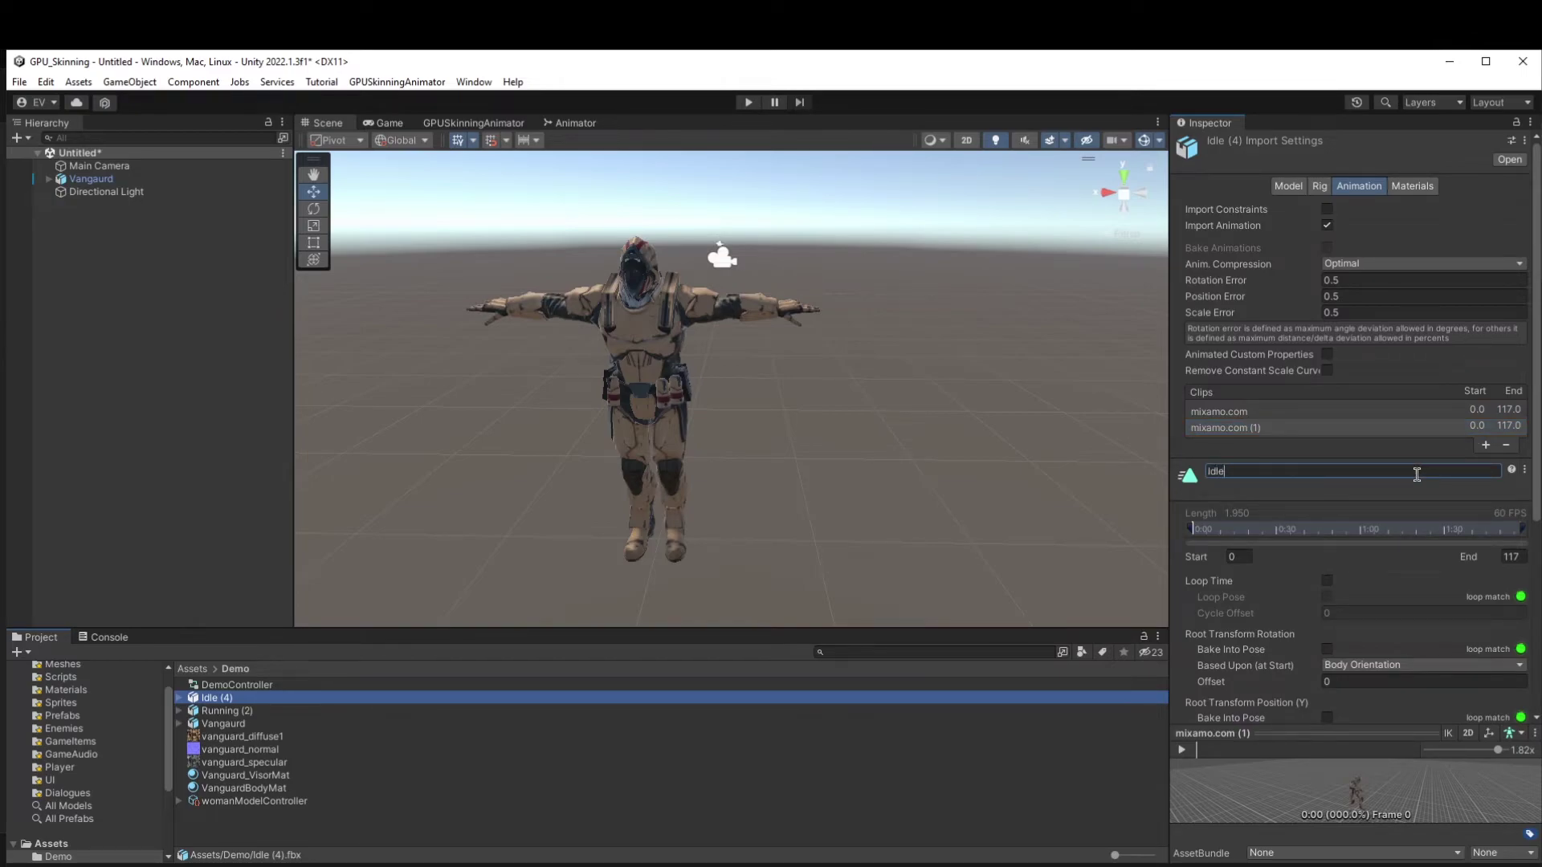
{"action": "key", "text": "Return"}
{"action": "left_click", "coordinate": [1492, 411]}
{"action": "left_click", "coordinate": [1506, 445]}
{"action": "scroll", "coordinate": [1524, 692], "scroll_direction": "down", "scroll_amount": 3}
{"action": "scroll", "coordinate": [1523, 692], "scroll_direction": "down", "scroll_amount": 3}
{"action": "left_click", "coordinate": [1504, 689]}
Add a clip named Running to the Running (2) import settings, remove the original mixamo.com clip, and apply.
{"action": "left_click", "coordinate": [225, 710]}
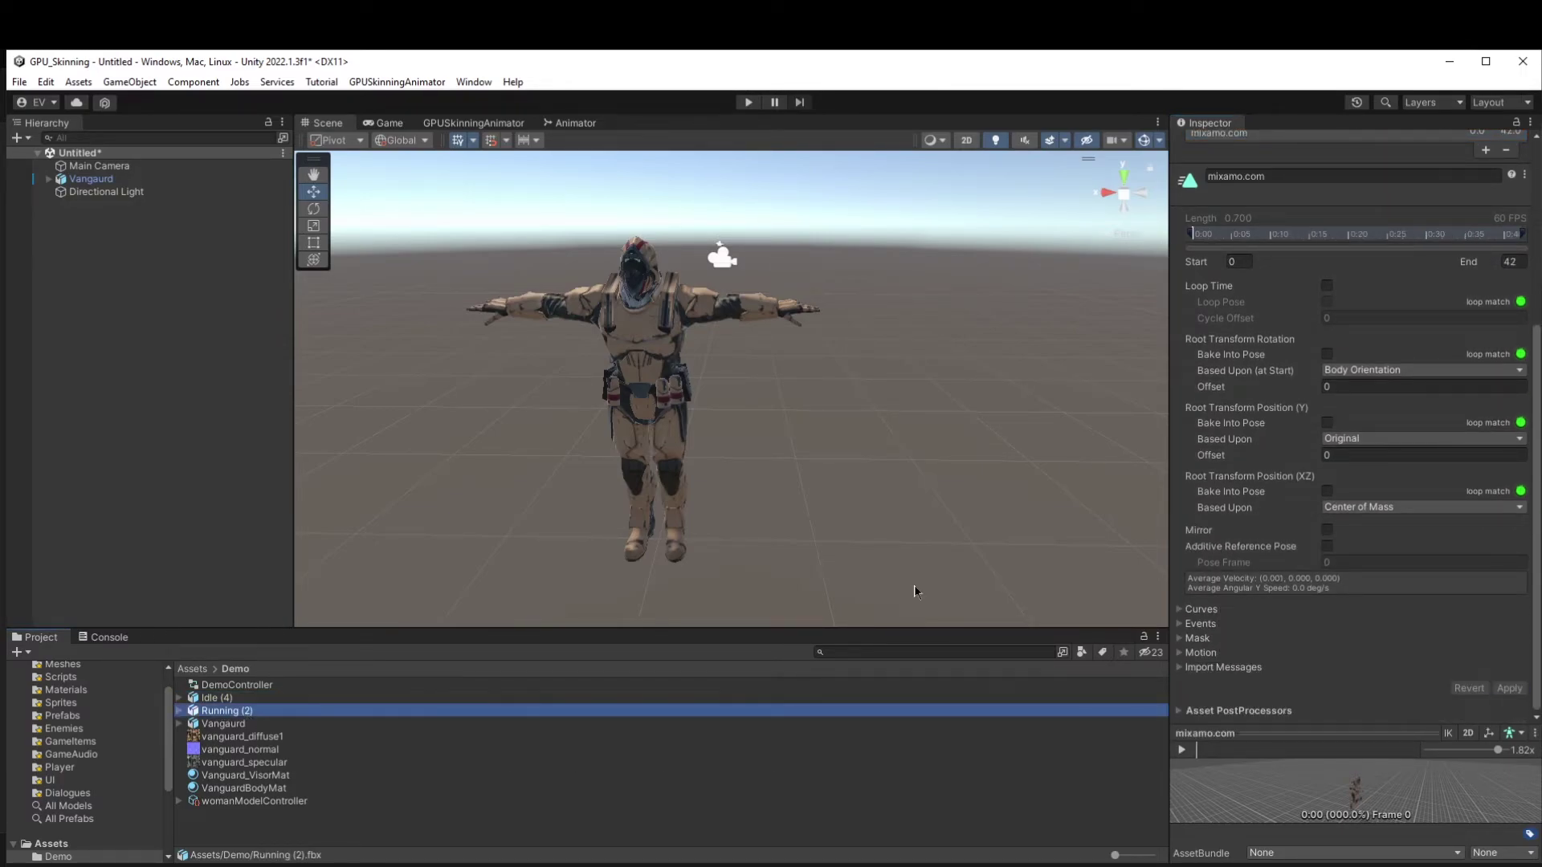
{"action": "scroll", "coordinate": [1321, 276], "scroll_direction": "up", "scroll_amount": 2}
{"action": "left_click", "coordinate": [1486, 253]}
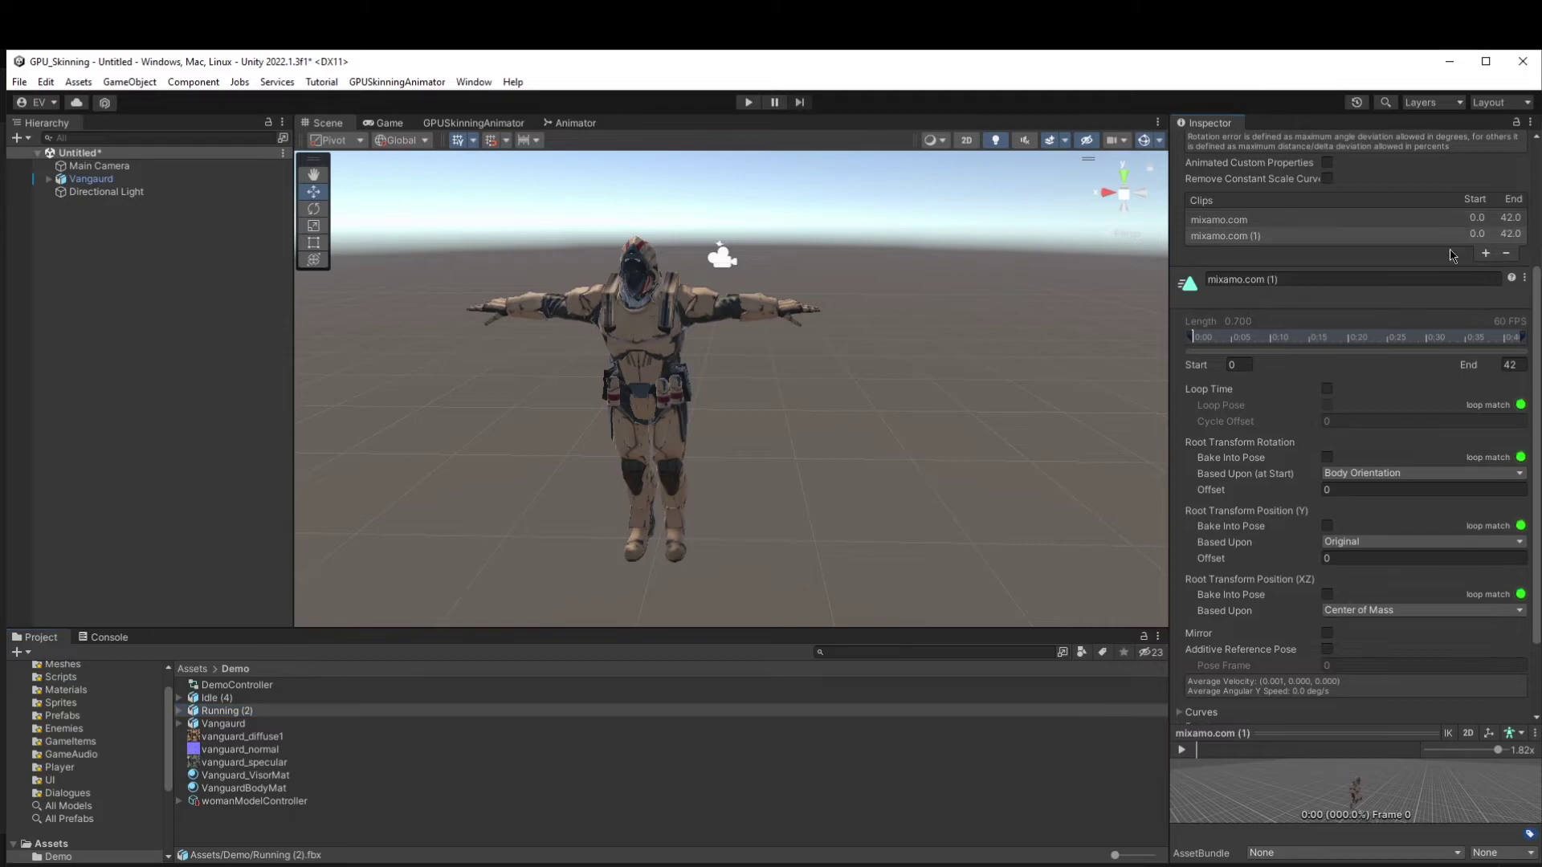
{"action": "type", "text": "Running"}
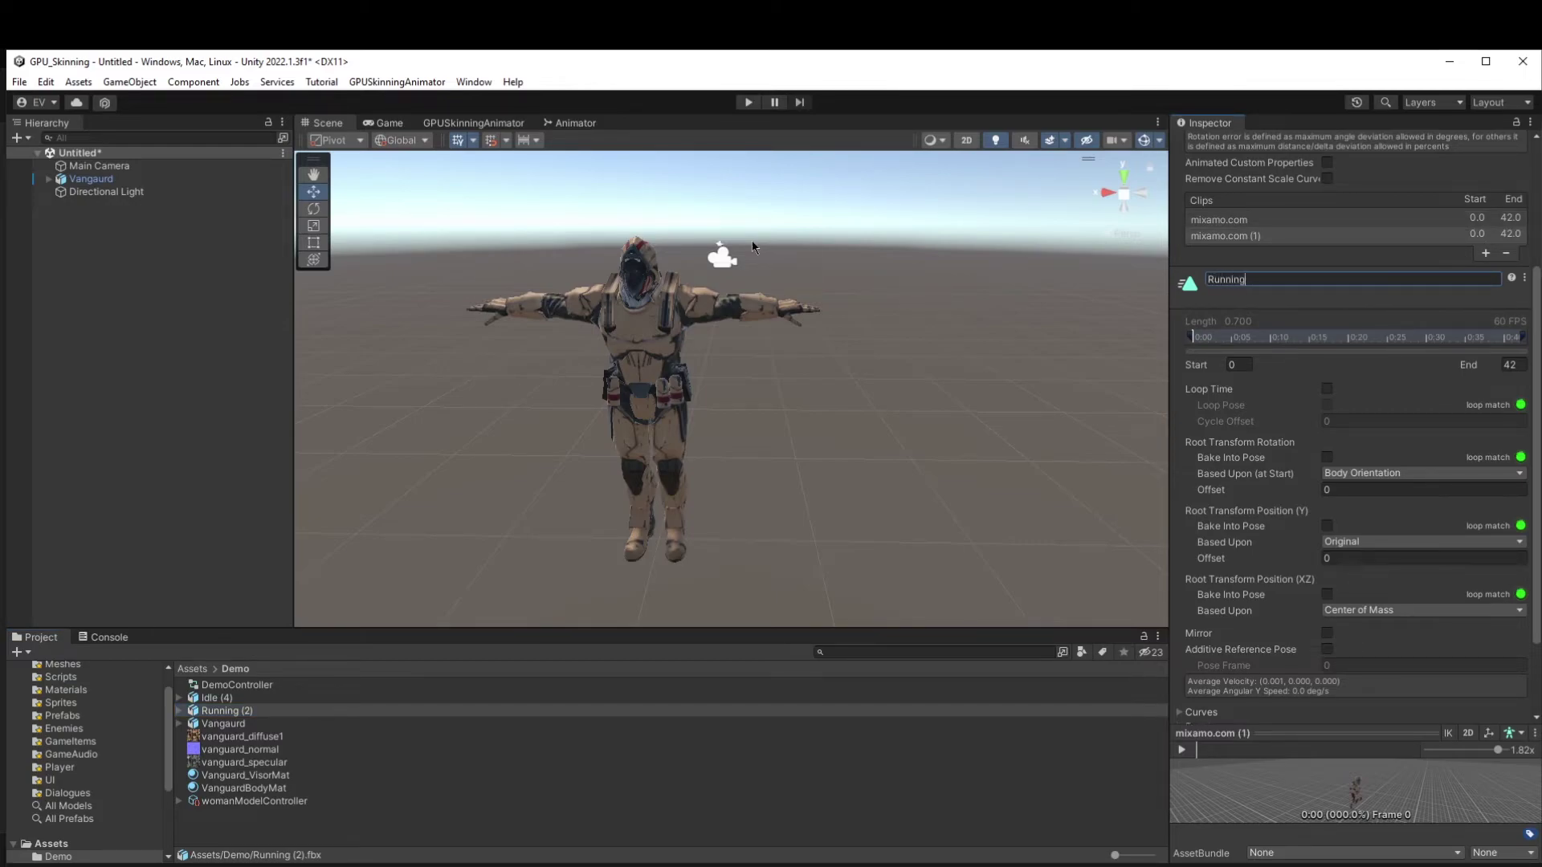
{"action": "scroll", "coordinate": [1457, 321], "scroll_direction": "up", "scroll_amount": 2}
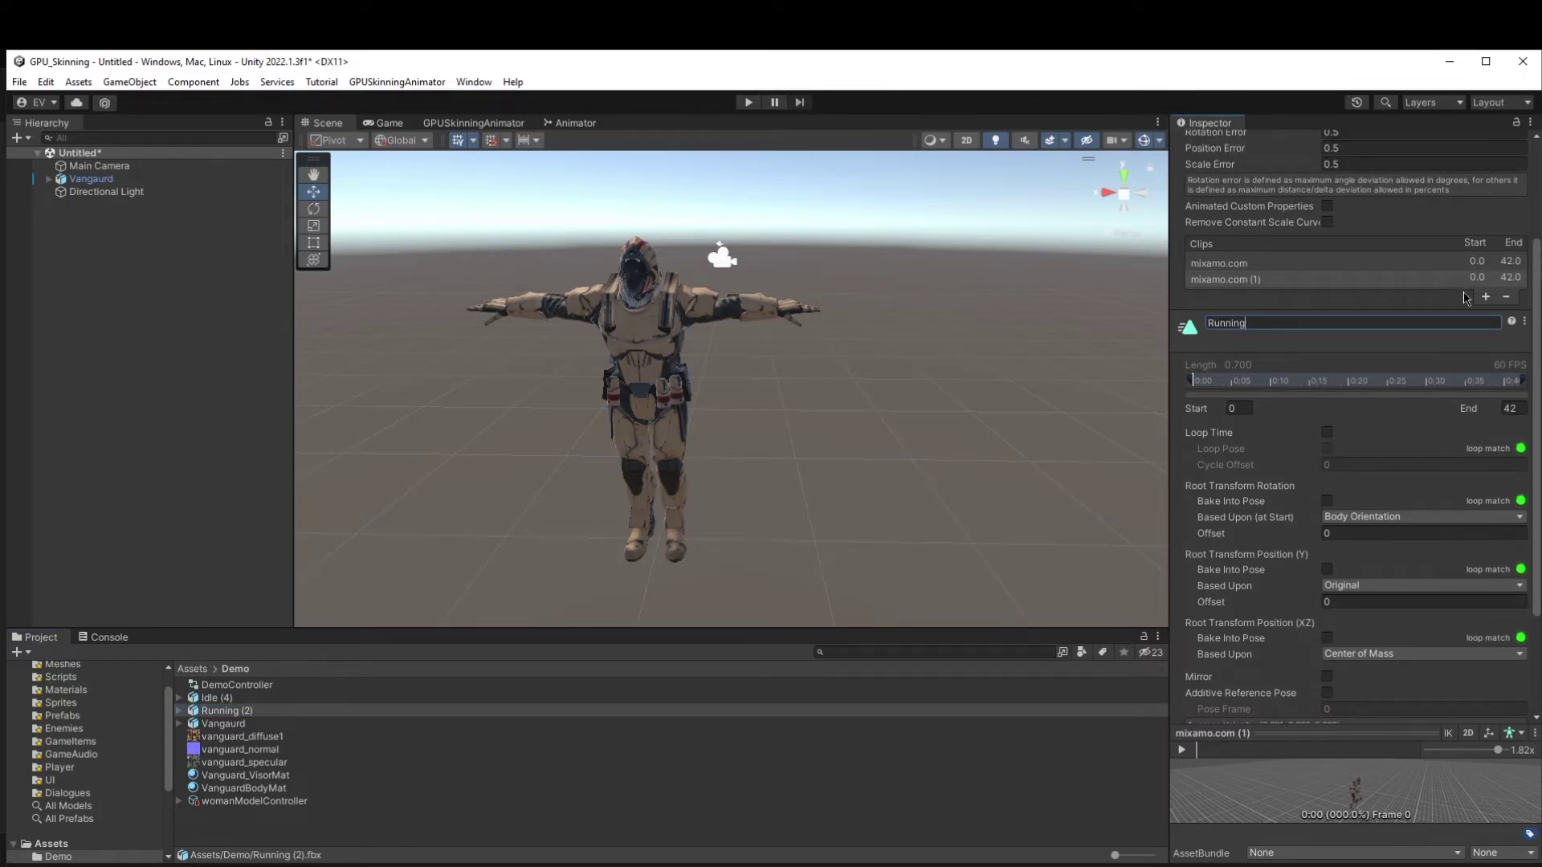
{"action": "left_click", "coordinate": [1498, 264]}
{"action": "left_click", "coordinate": [1506, 296]}
{"action": "scroll", "coordinate": [1524, 705], "scroll_direction": "down", "scroll_amount": 4}
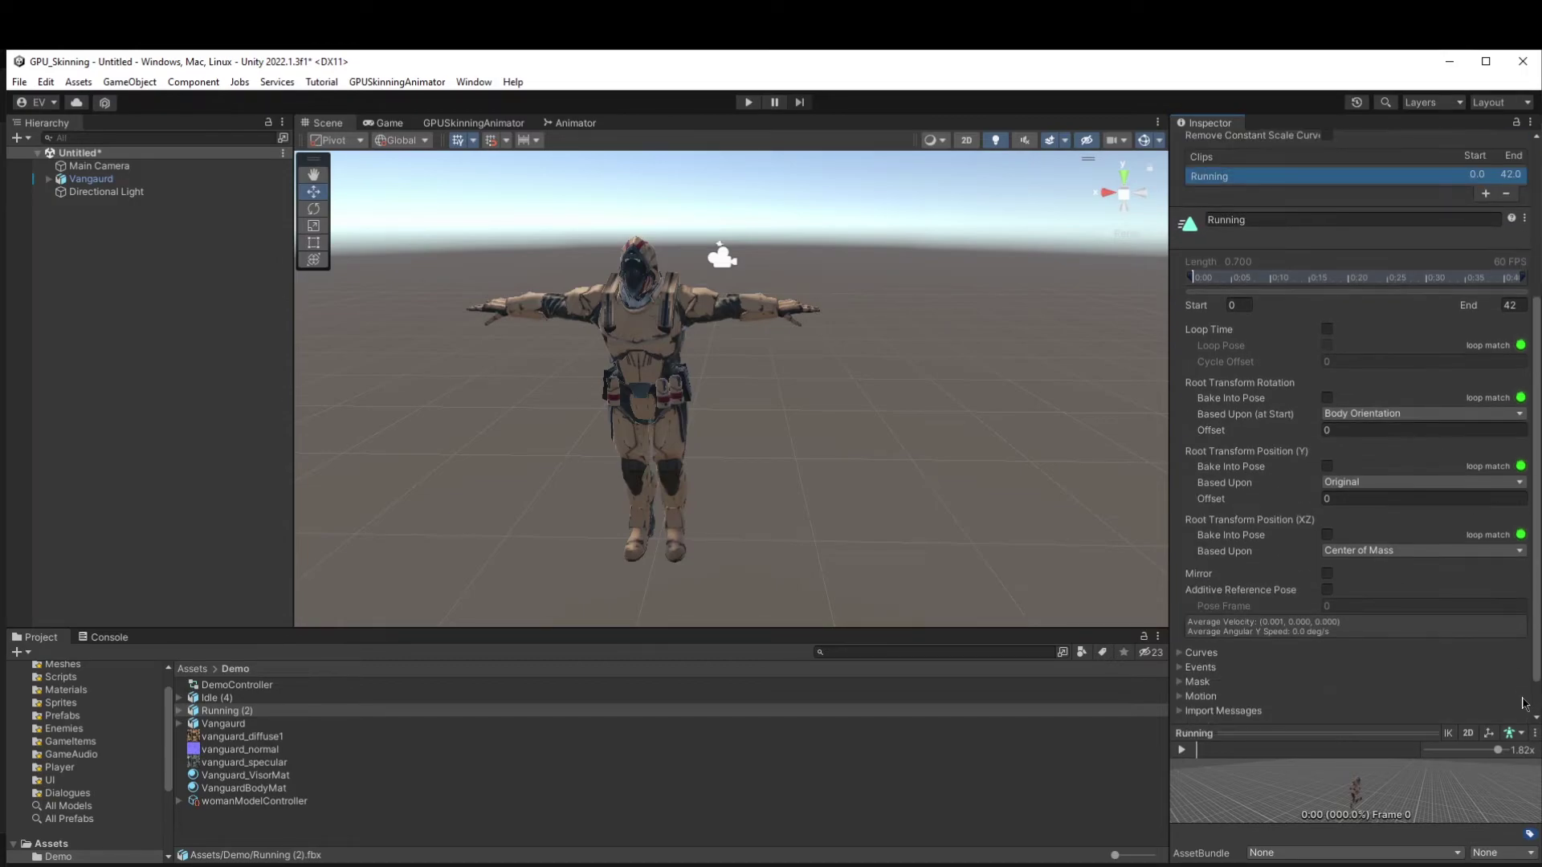
{"action": "scroll", "coordinate": [1494, 614], "scroll_direction": "down", "scroll_amount": 2}
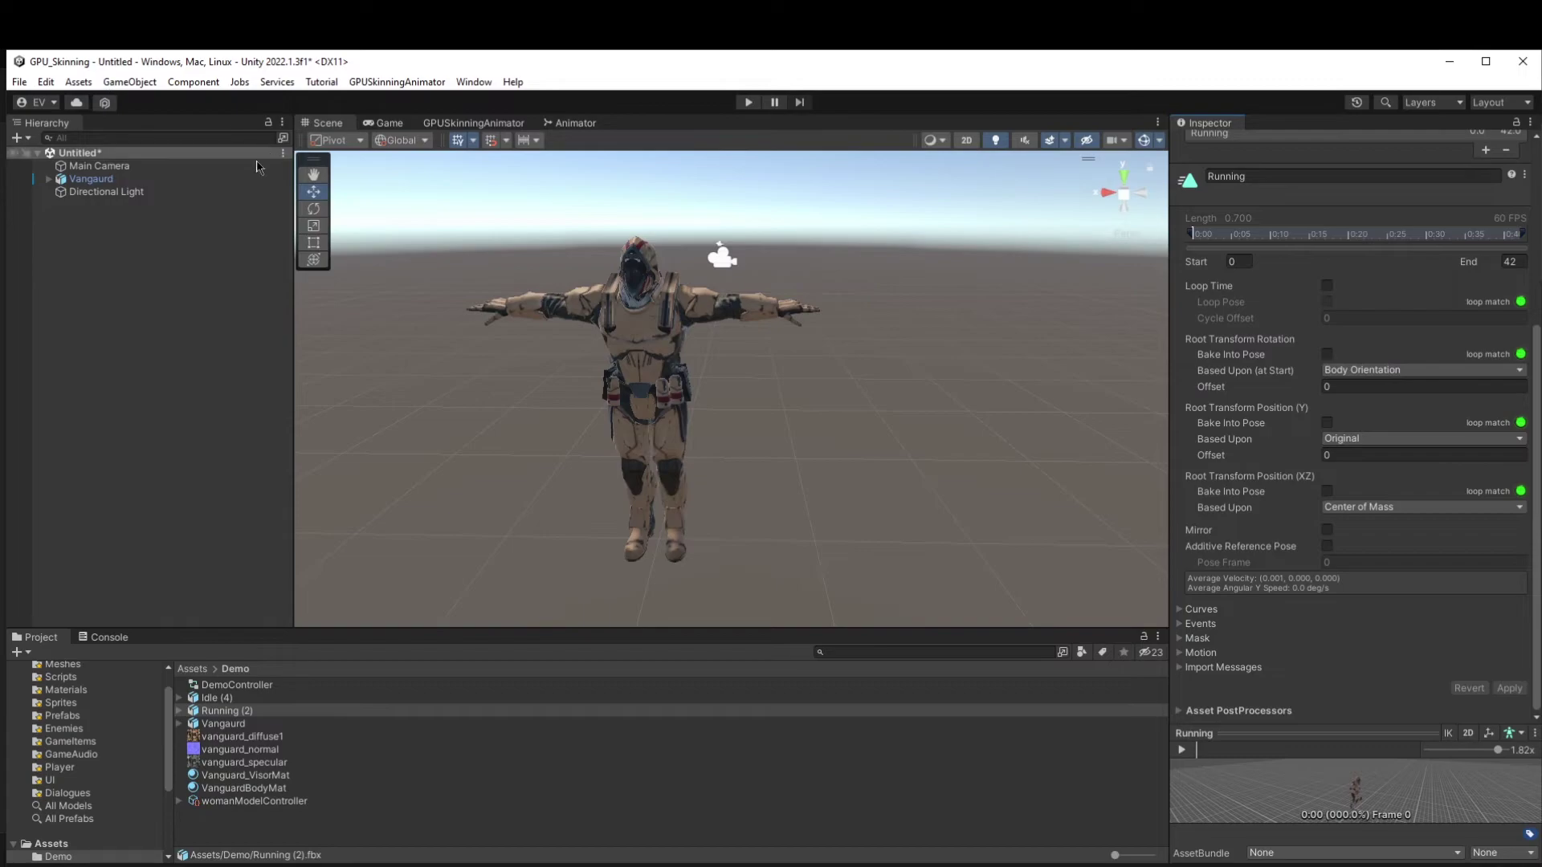
Assign the new Idle and Running clips as motions of the matching states in DemoController's Base Layer.
{"action": "left_click", "coordinate": [591, 126]}
{"action": "left_click", "coordinate": [816, 359]}
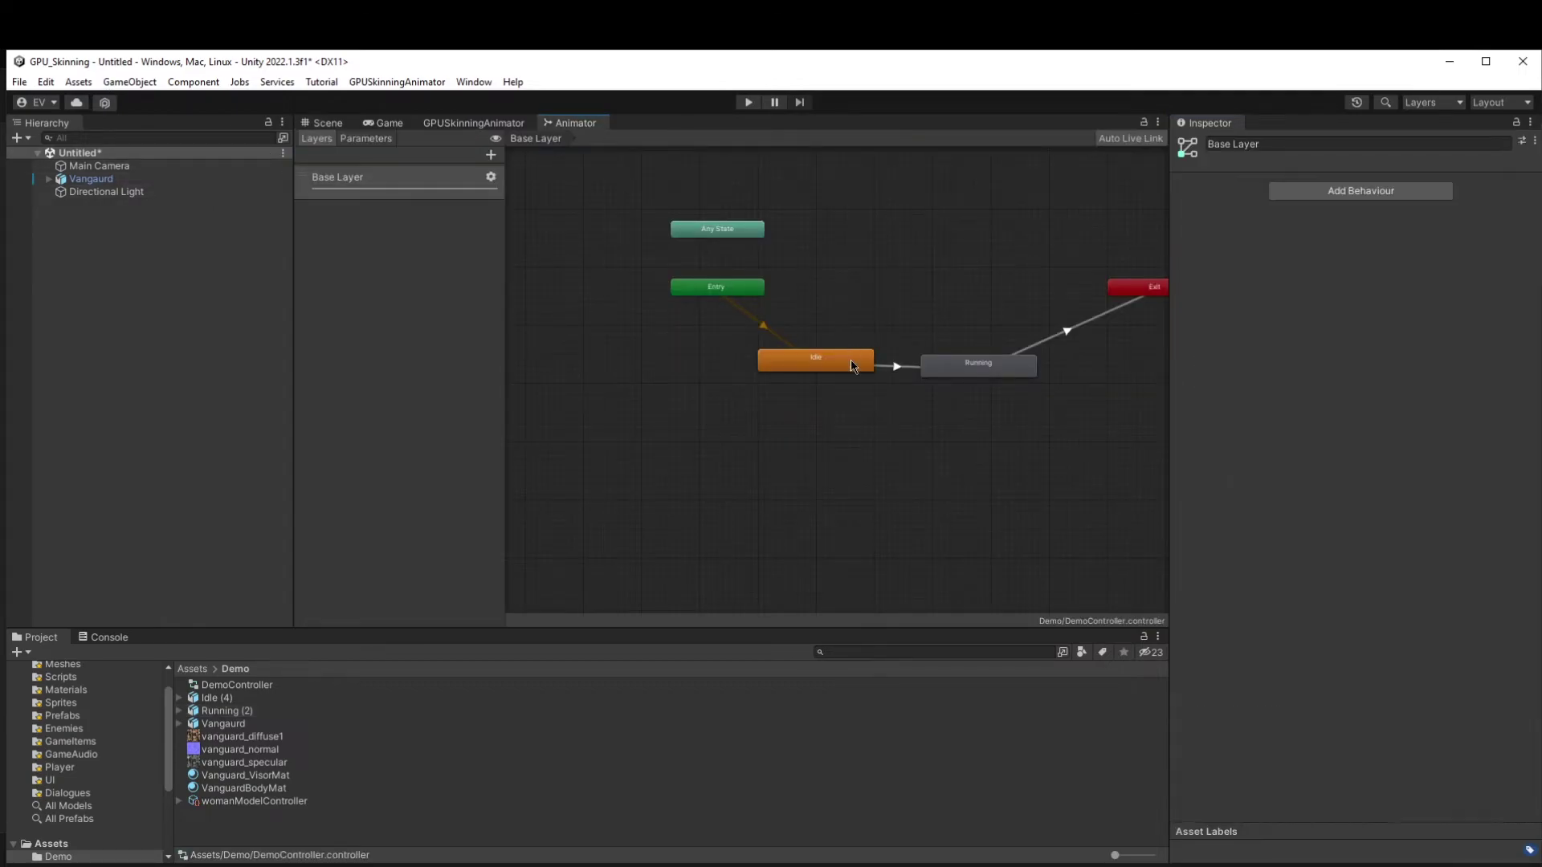
{"action": "left_click", "coordinate": [180, 698]}
{"action": "left_click_drag", "start_coordinate": [217, 710], "coordinate": [1394, 191]}
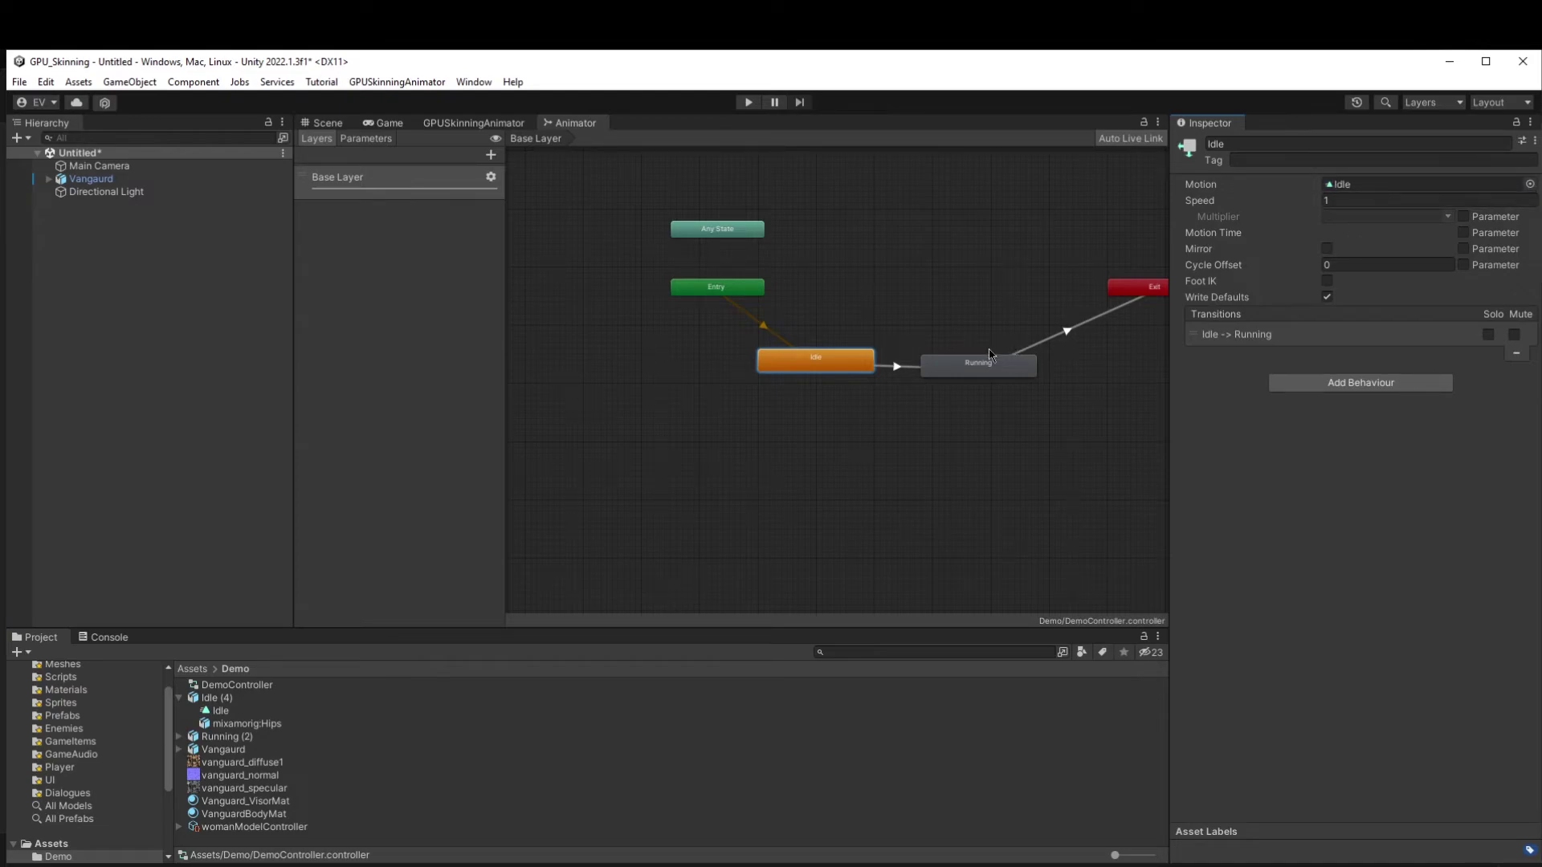
{"action": "left_click", "coordinate": [989, 363]}
{"action": "left_click_drag", "start_coordinate": [175, 738], "coordinate": [1365, 185]}
{"action": "left_click", "coordinate": [182, 750]}
{"action": "left_click", "coordinate": [182, 736]}
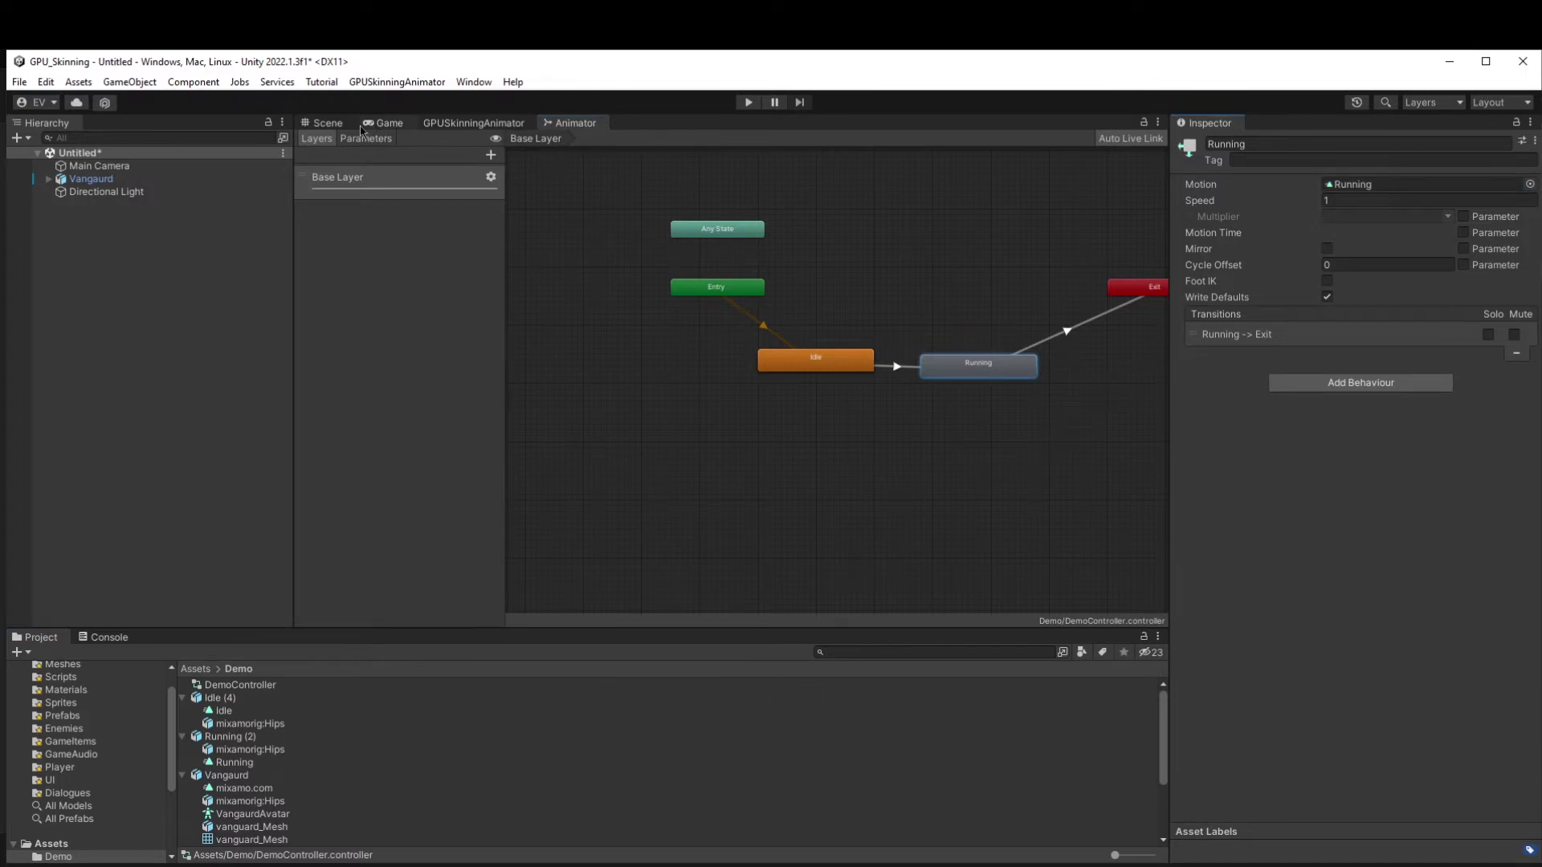
Add a GPU Skinning Sampler component to the scene's Vangaurd and set its sample clips size to 2.
{"action": "left_click", "coordinate": [328, 123]}
{"action": "left_click", "coordinate": [90, 179]}
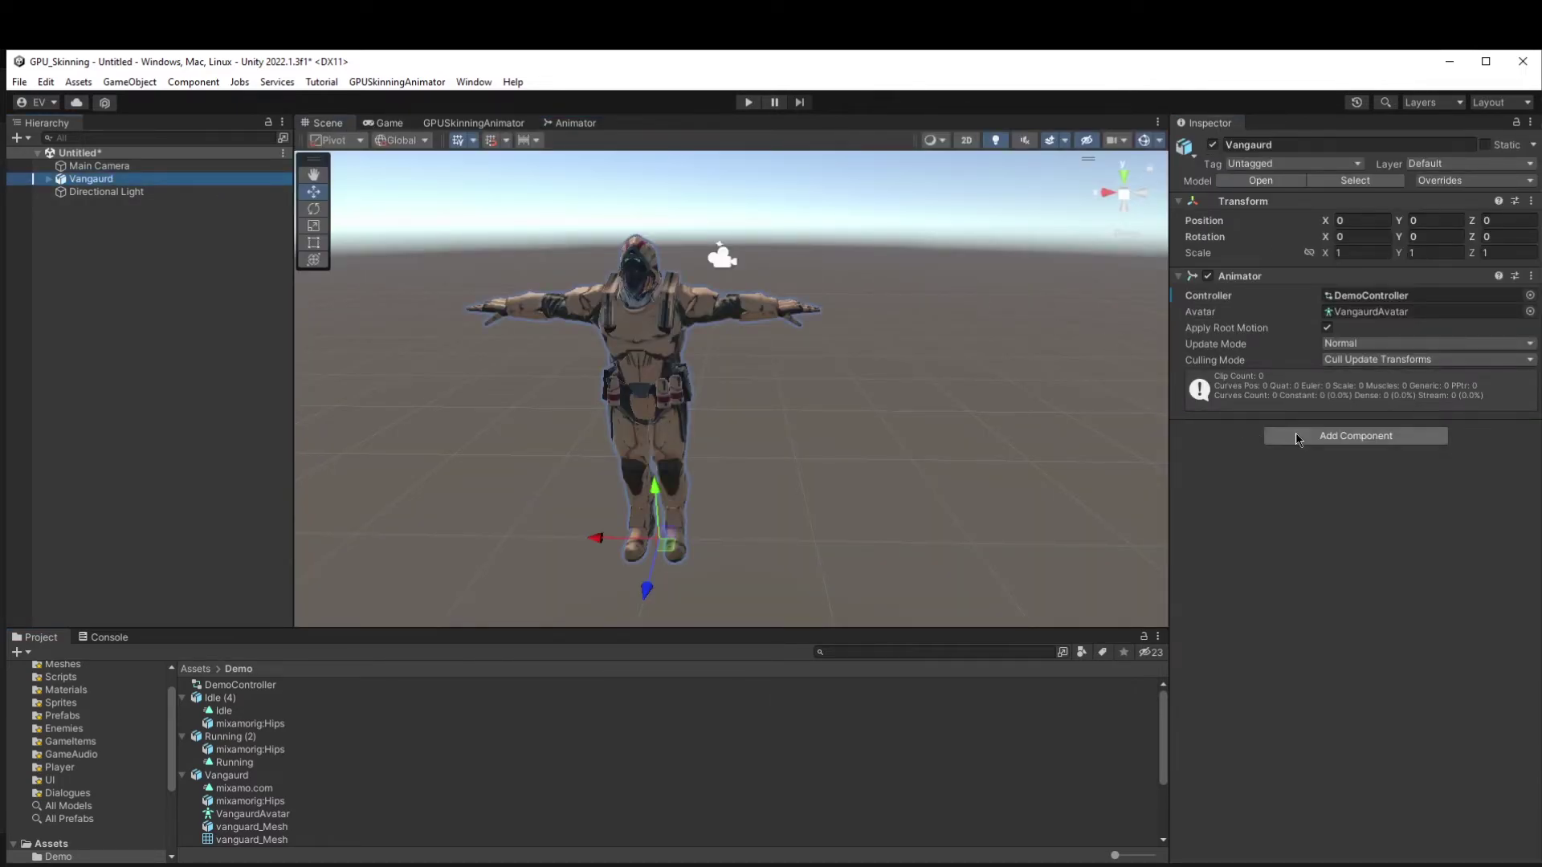
{"action": "left_click", "coordinate": [1355, 436]}
{"action": "left_click", "coordinate": [1330, 525]}
{"action": "left_click", "coordinate": [1363, 658]}
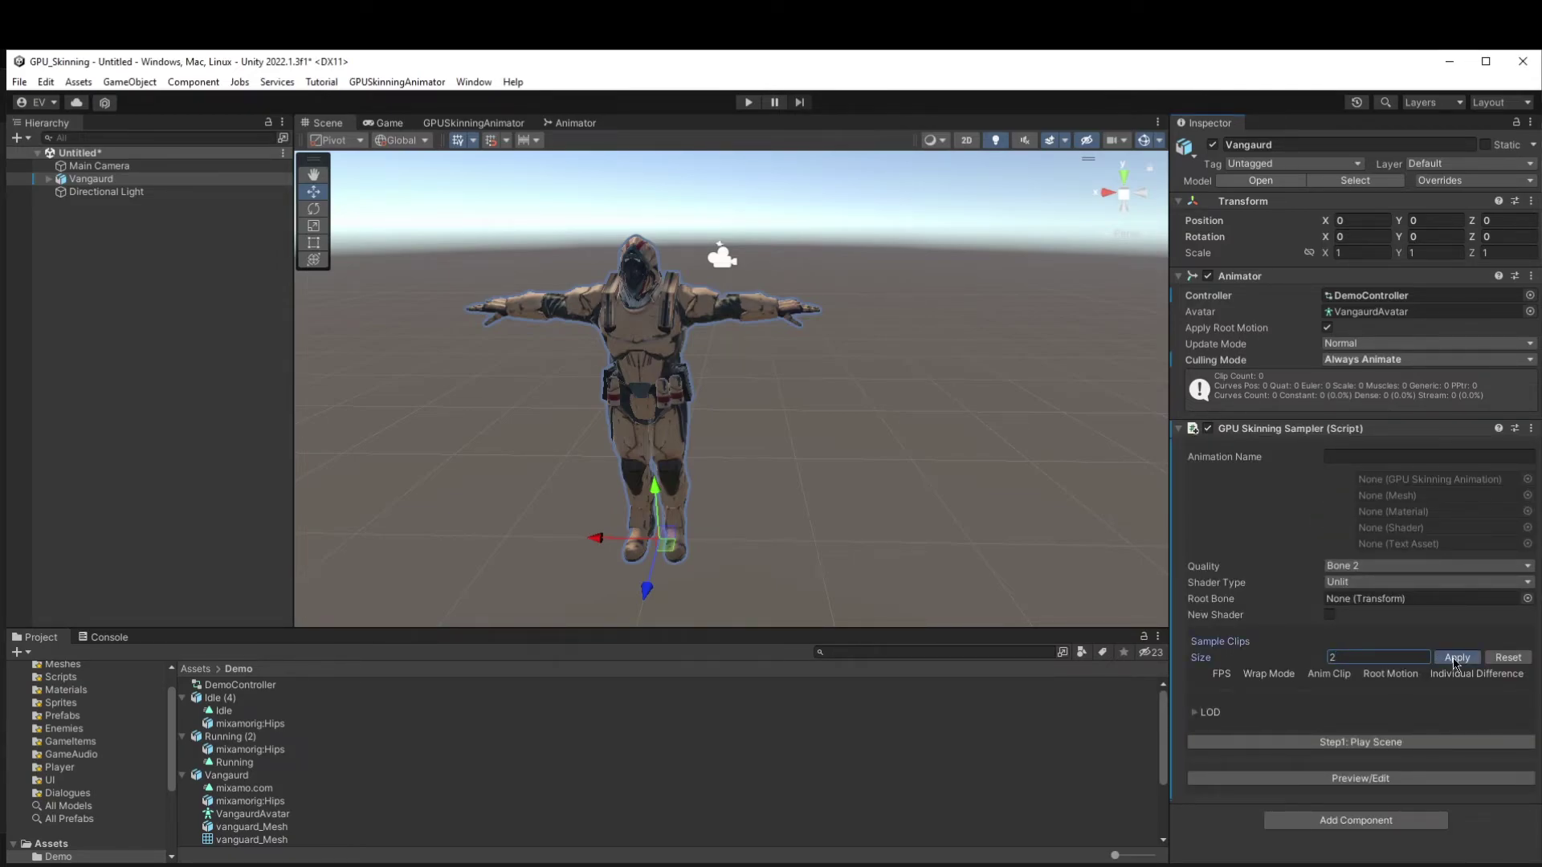
{"action": "type", "text": "2"}
{"action": "left_click", "coordinate": [1455, 658]}
Set the sampler's quality to Bone 4, assign mixamorig:Hips as its root bone, and enable New Shader.
{"action": "left_click", "coordinate": [1446, 582]}
{"action": "left_click", "coordinate": [1445, 566]}
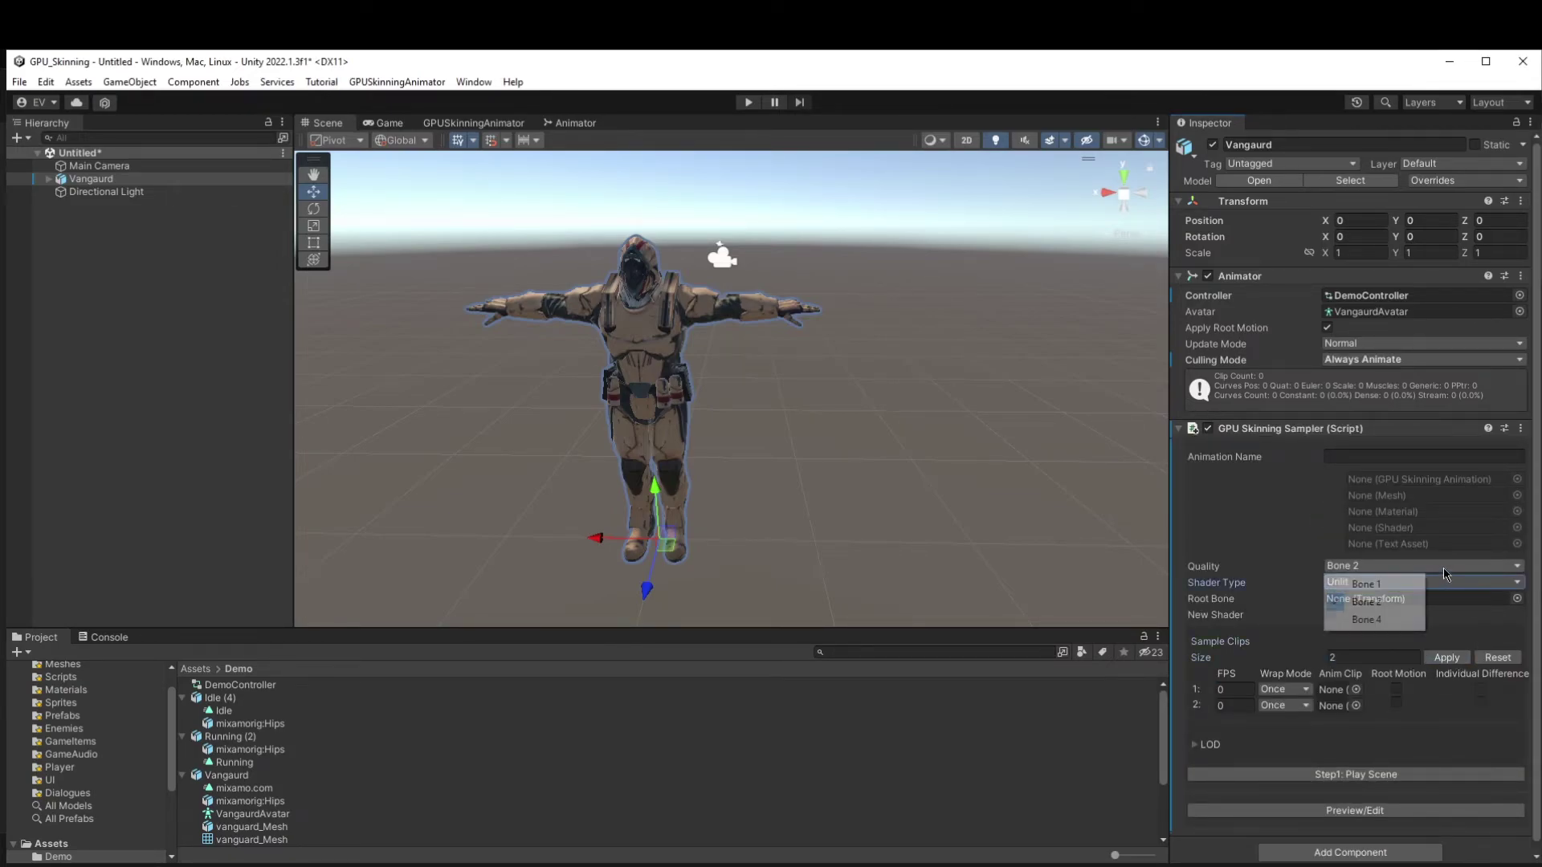
{"action": "left_click", "coordinate": [1366, 619]}
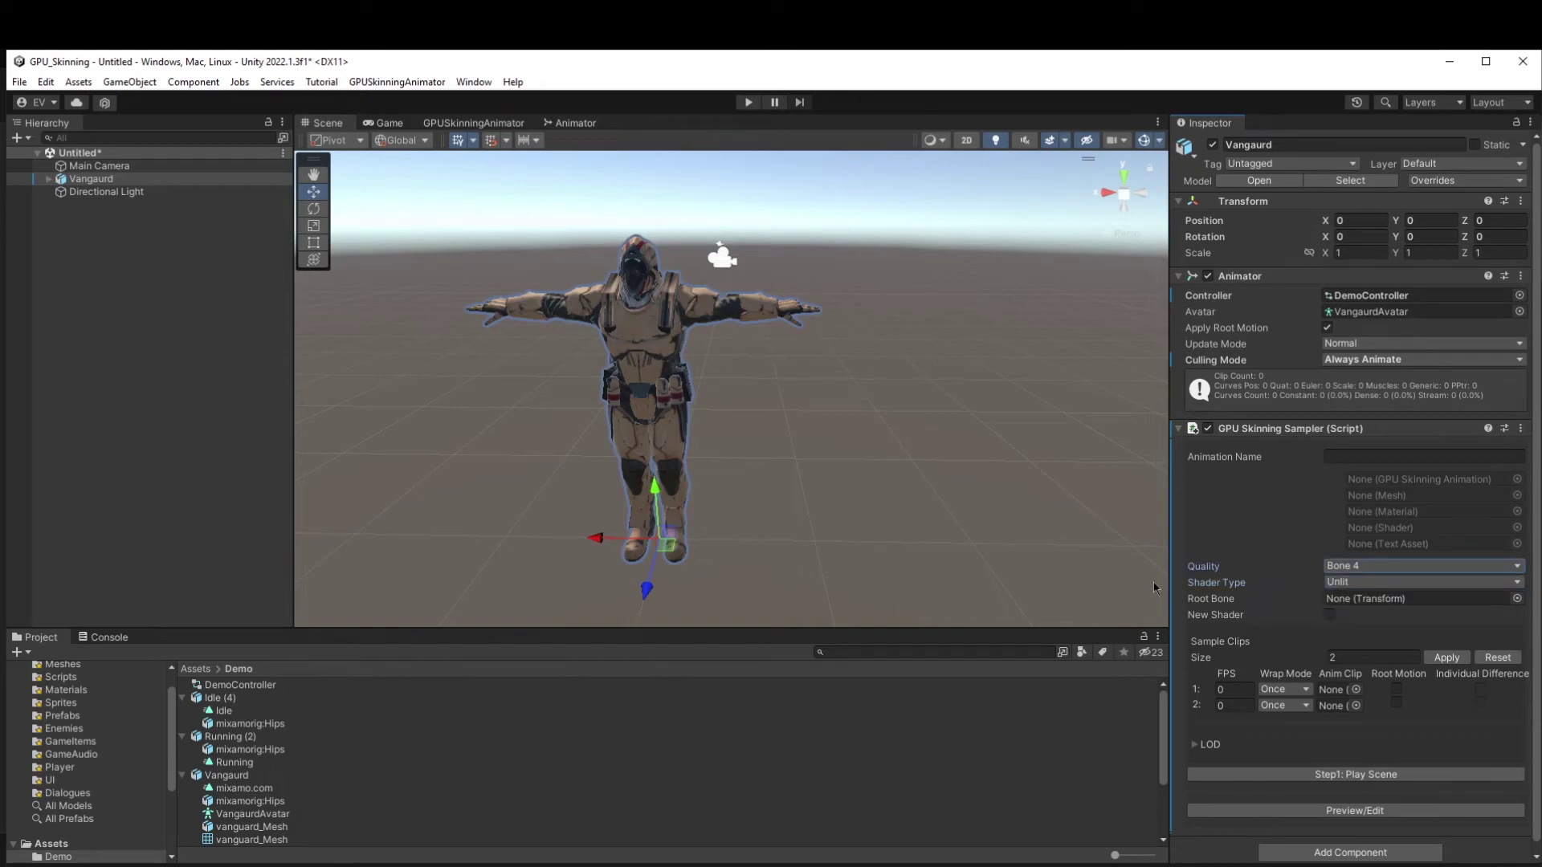
{"action": "left_click", "coordinate": [50, 179]}
{"action": "left_click_drag", "start_coordinate": [1171, 514], "coordinate": [1365, 598]}
{"action": "left_click", "coordinate": [1329, 614]}
Set the sample clips' frame rate to 60 FPS and choose the wrap mode for both clips.
{"action": "scroll", "coordinate": [1305, 683], "scroll_direction": "down", "scroll_amount": 1}
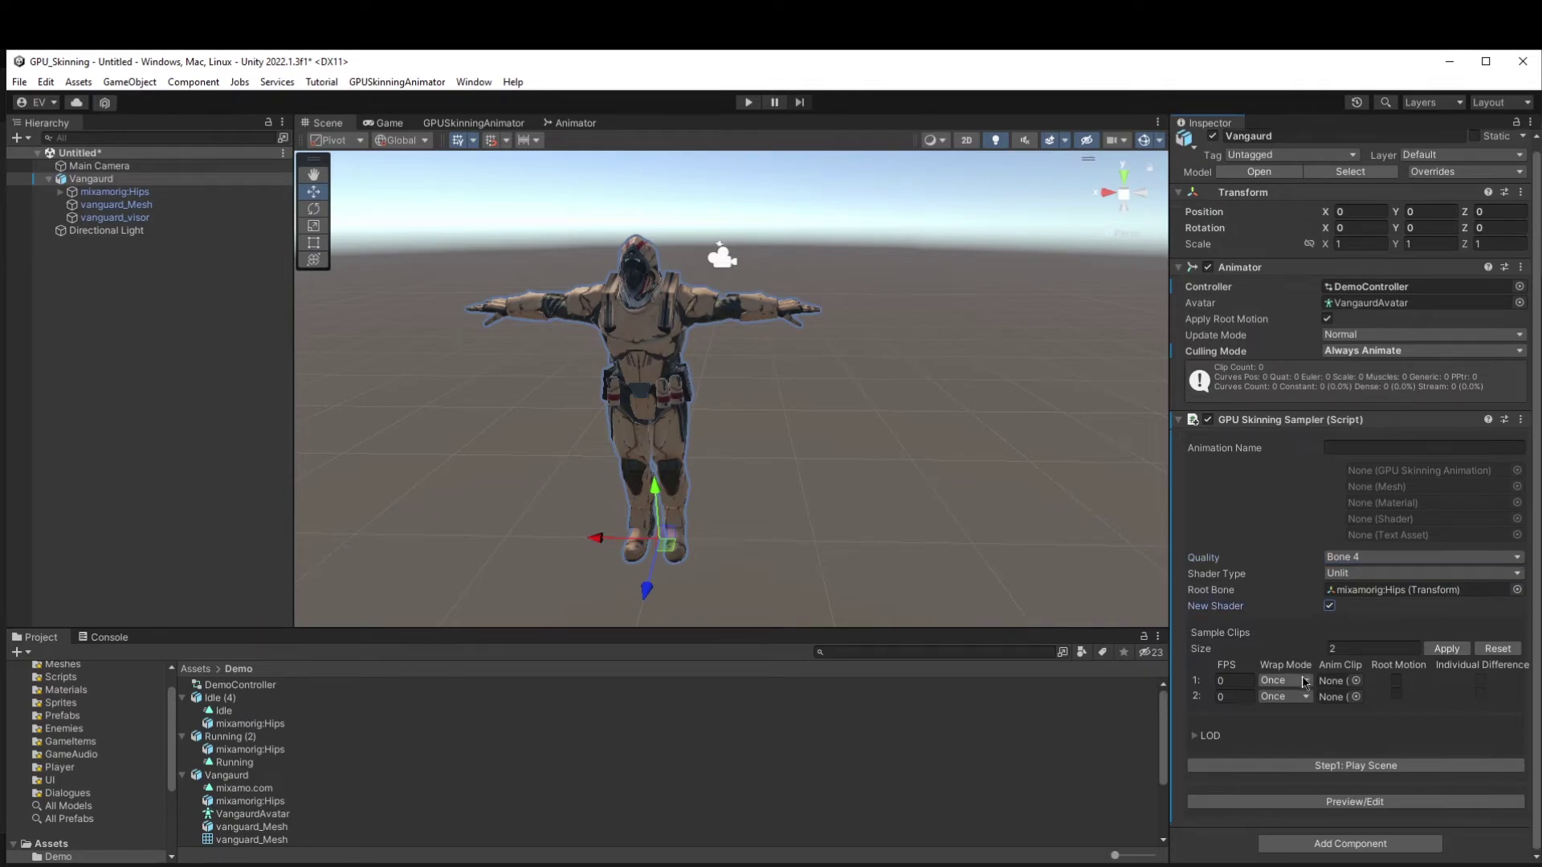
{"action": "left_click", "coordinate": [1229, 697]}
{"action": "type", "text": "60"}
{"action": "left_click_drag", "start_coordinate": [1339, 664], "coordinate": [1336, 680]}
{"action": "left_click", "coordinate": [1283, 680]}
{"action": "left_click", "coordinate": [1294, 716]}
{"action": "left_click", "coordinate": [1293, 697]}
{"action": "left_click", "coordinate": [1296, 732]}
Assign the Idle and Running animations as the sampler's first and second sample clips.
{"action": "left_click_drag", "start_coordinate": [227, 763], "coordinate": [1342, 695]}
{"action": "left_click", "coordinate": [1346, 686]}
Enable Loop Time in the Idle clip's animation import settings and apply the change.
{"action": "left_click", "coordinate": [274, 708]}
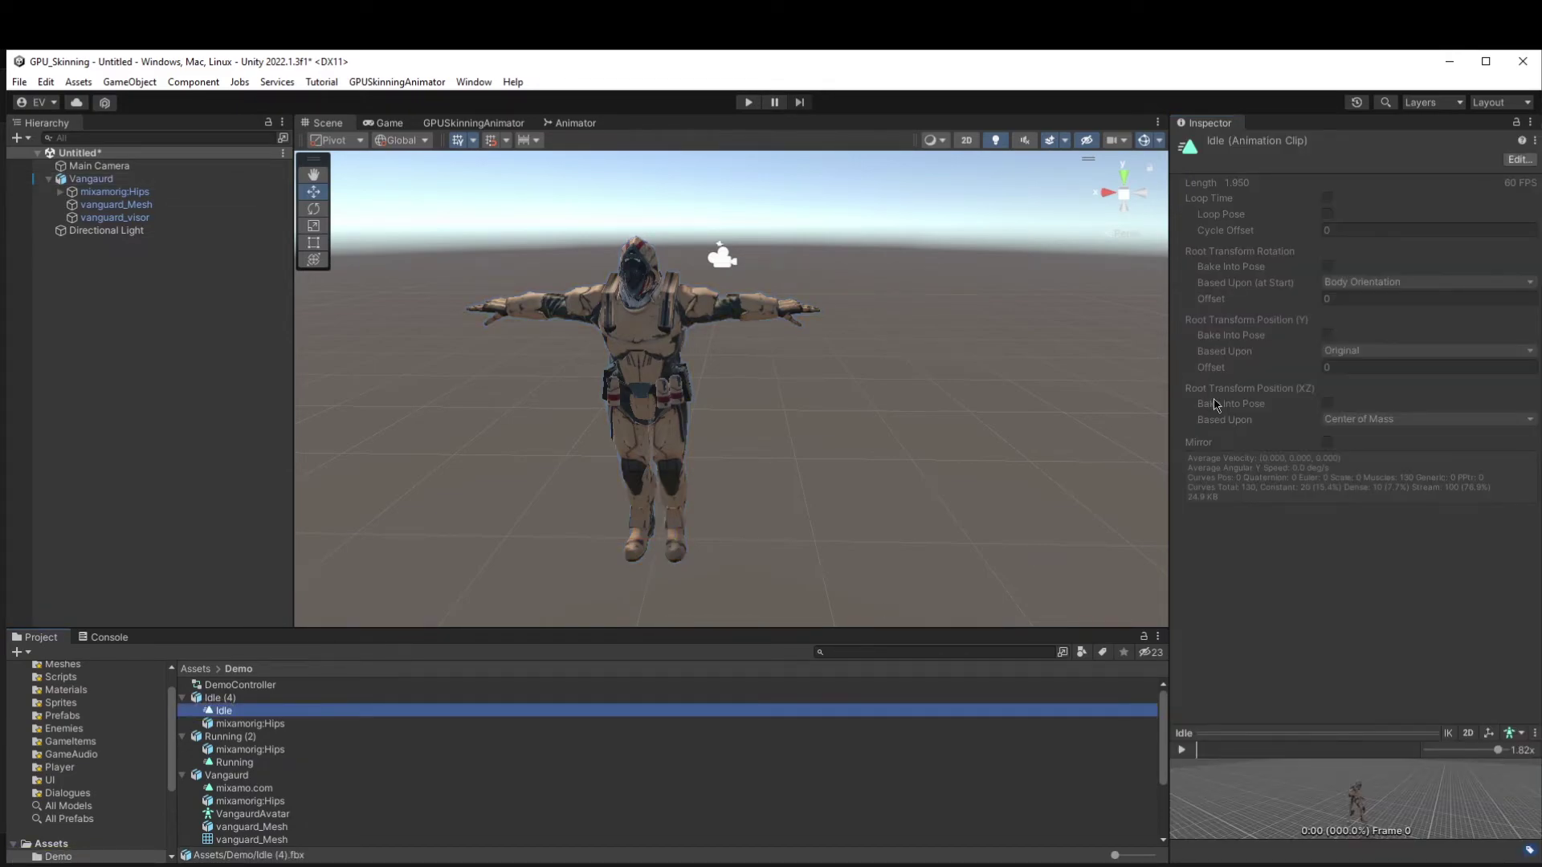
{"action": "left_click", "coordinate": [1518, 158]}
{"action": "scroll", "coordinate": [1323, 533], "scroll_direction": "down", "scroll_amount": 3}
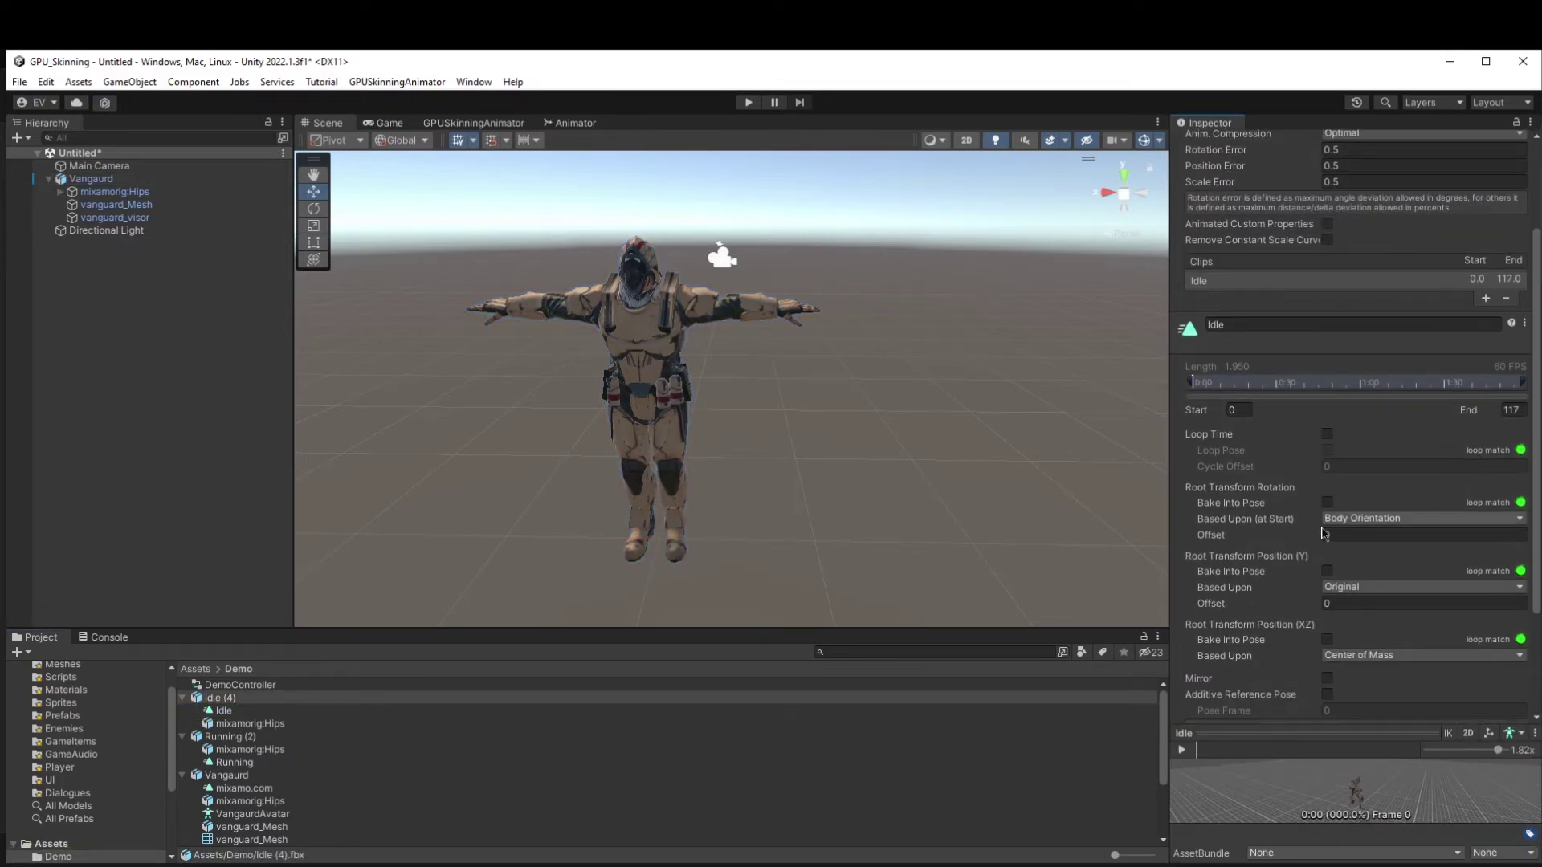
{"action": "left_click", "coordinate": [1326, 434]}
{"action": "scroll", "coordinate": [1326, 433], "scroll_direction": "down", "scroll_amount": 3}
{"action": "left_click", "coordinate": [1510, 688]}
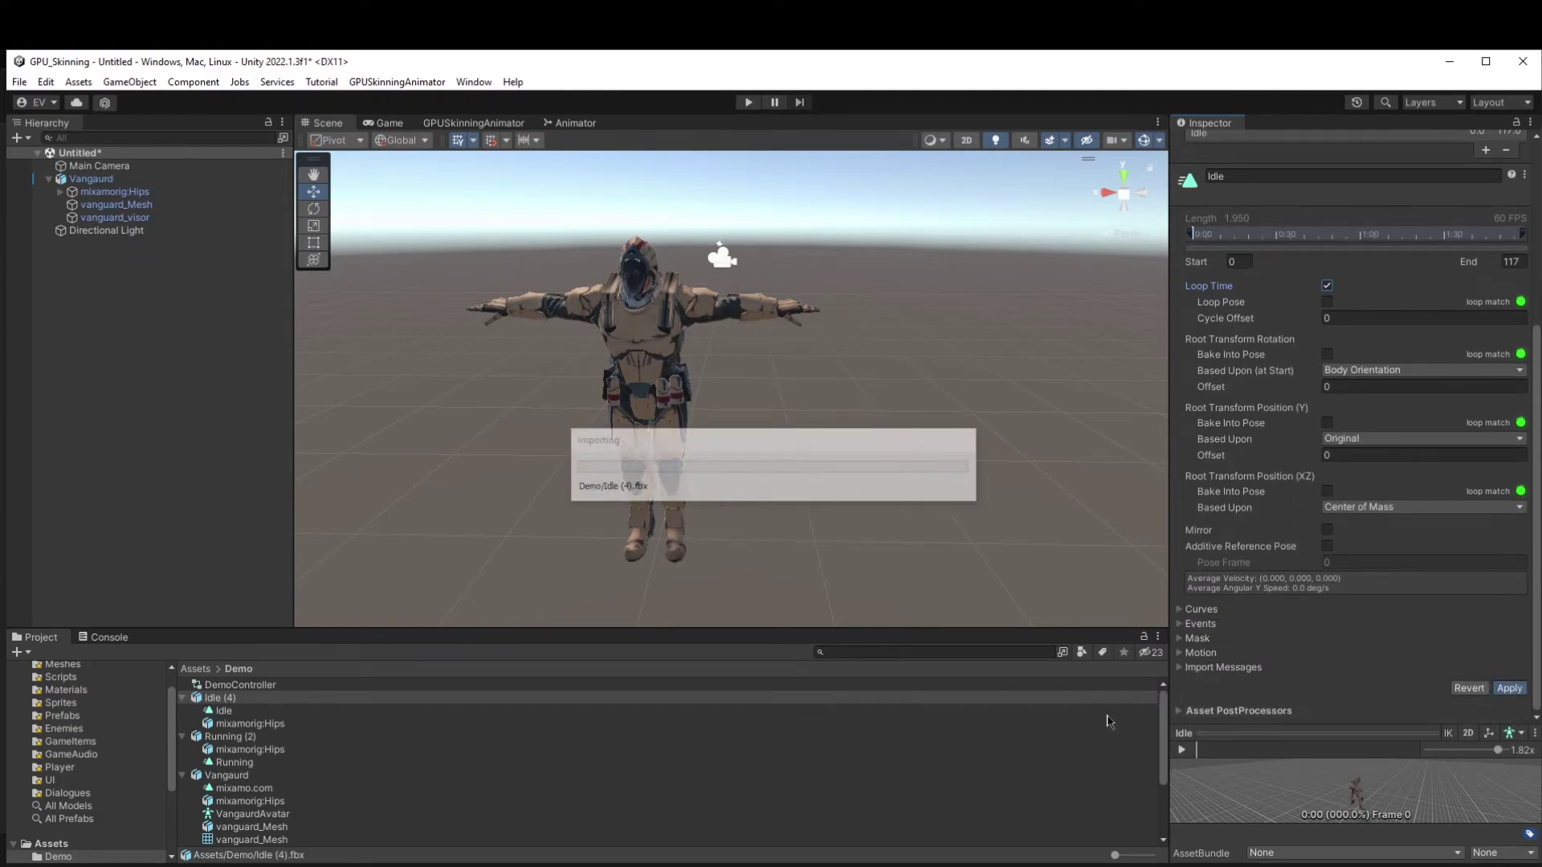
Enable Loop Time in the Running clip's animation import settings, apply it, and check the other models' import settings.
{"action": "left_click", "coordinate": [233, 762]}
{"action": "left_click", "coordinate": [1518, 160]}
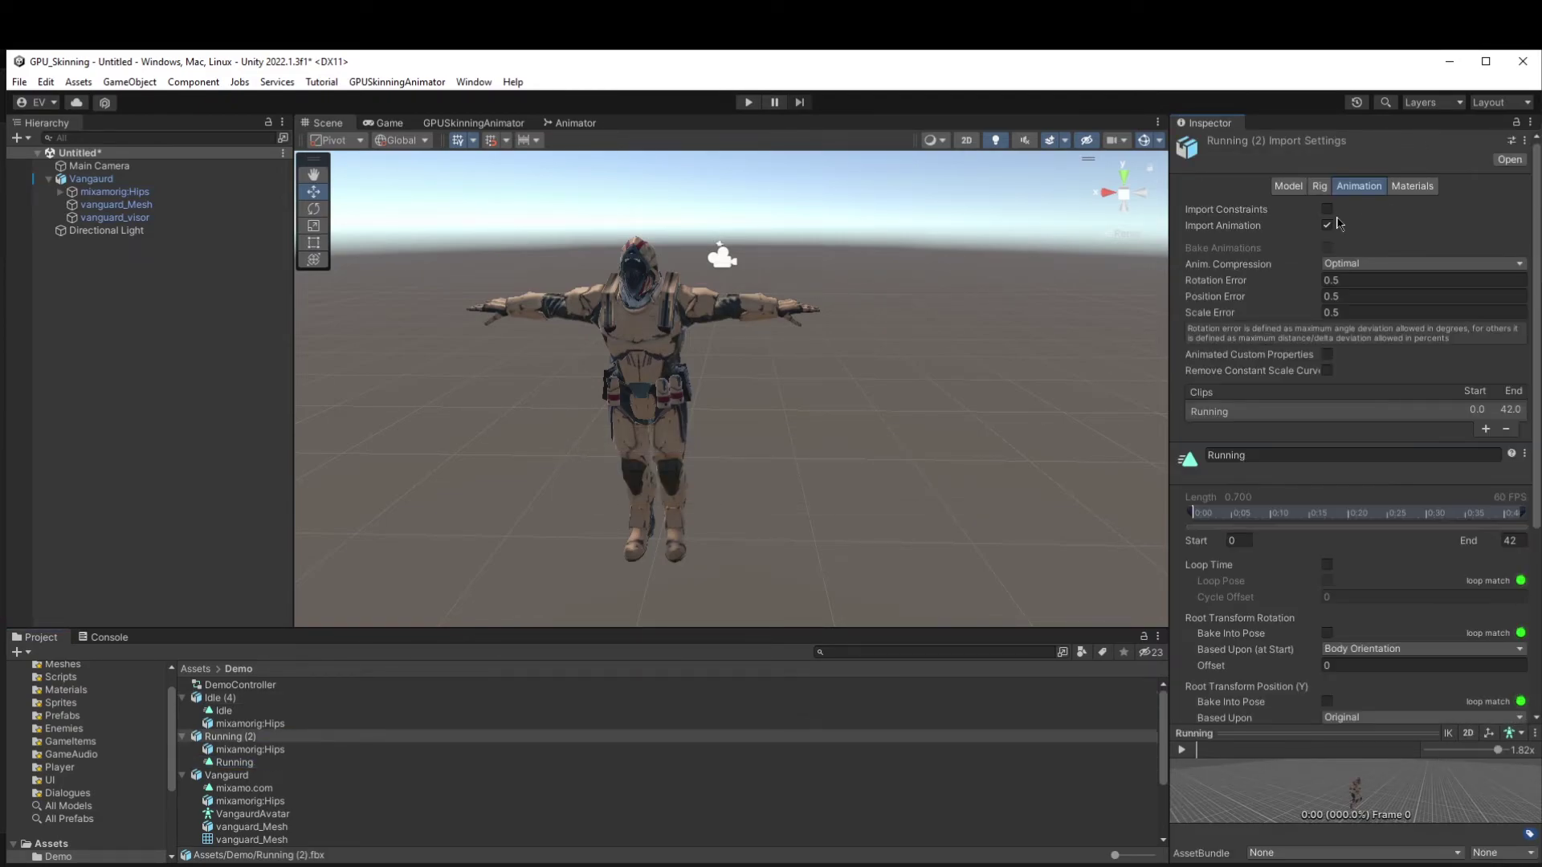
{"action": "left_click", "coordinate": [1326, 564]}
{"action": "scroll", "coordinate": [1333, 562], "scroll_direction": "down", "scroll_amount": 6}
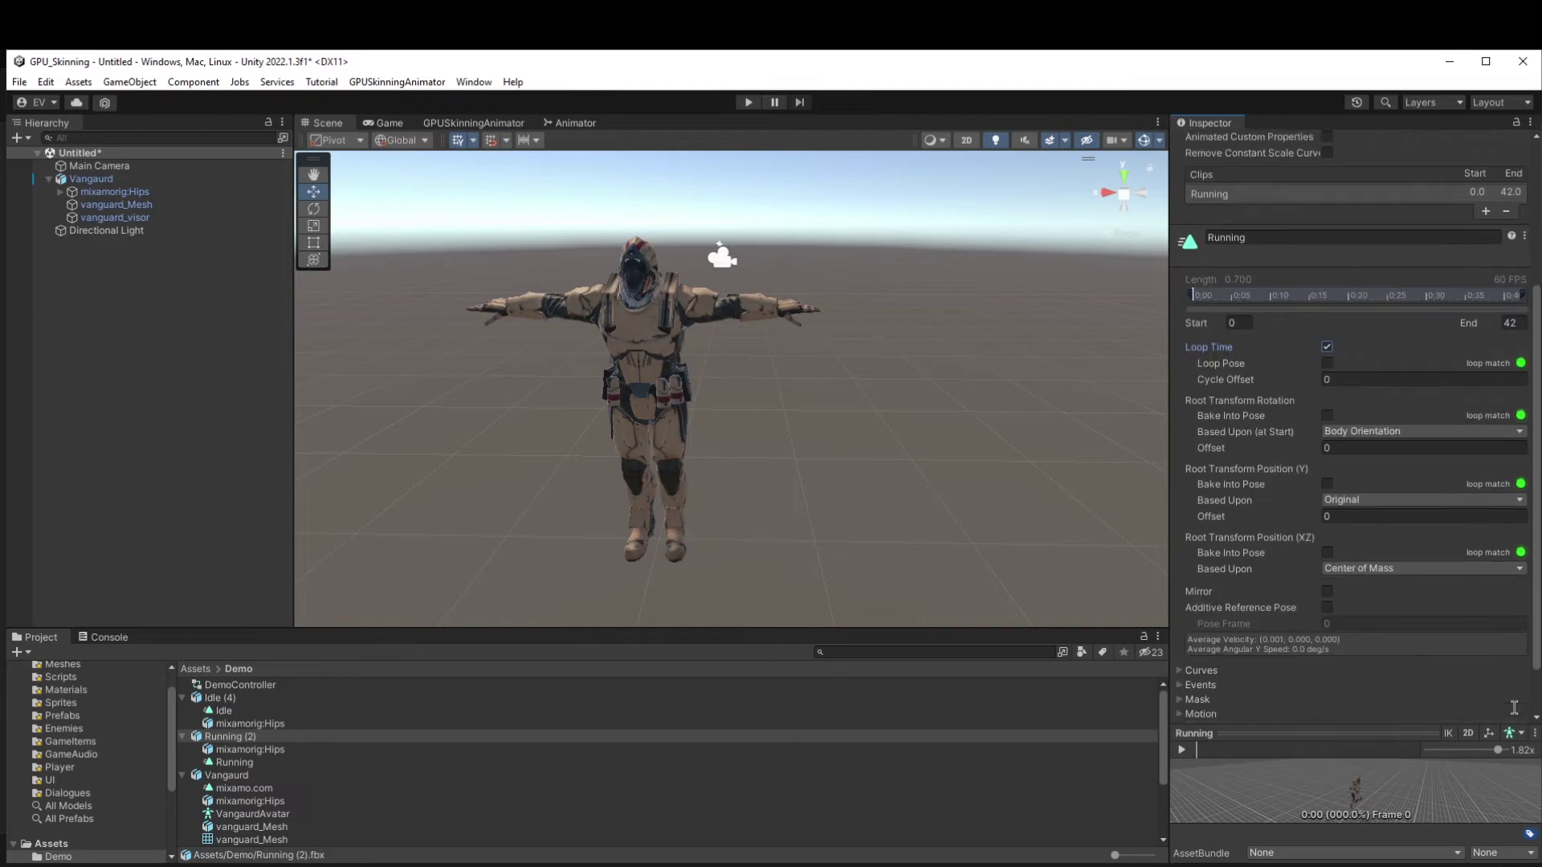
{"action": "left_click", "coordinate": [1510, 689]}
{"action": "left_click", "coordinate": [259, 699]}
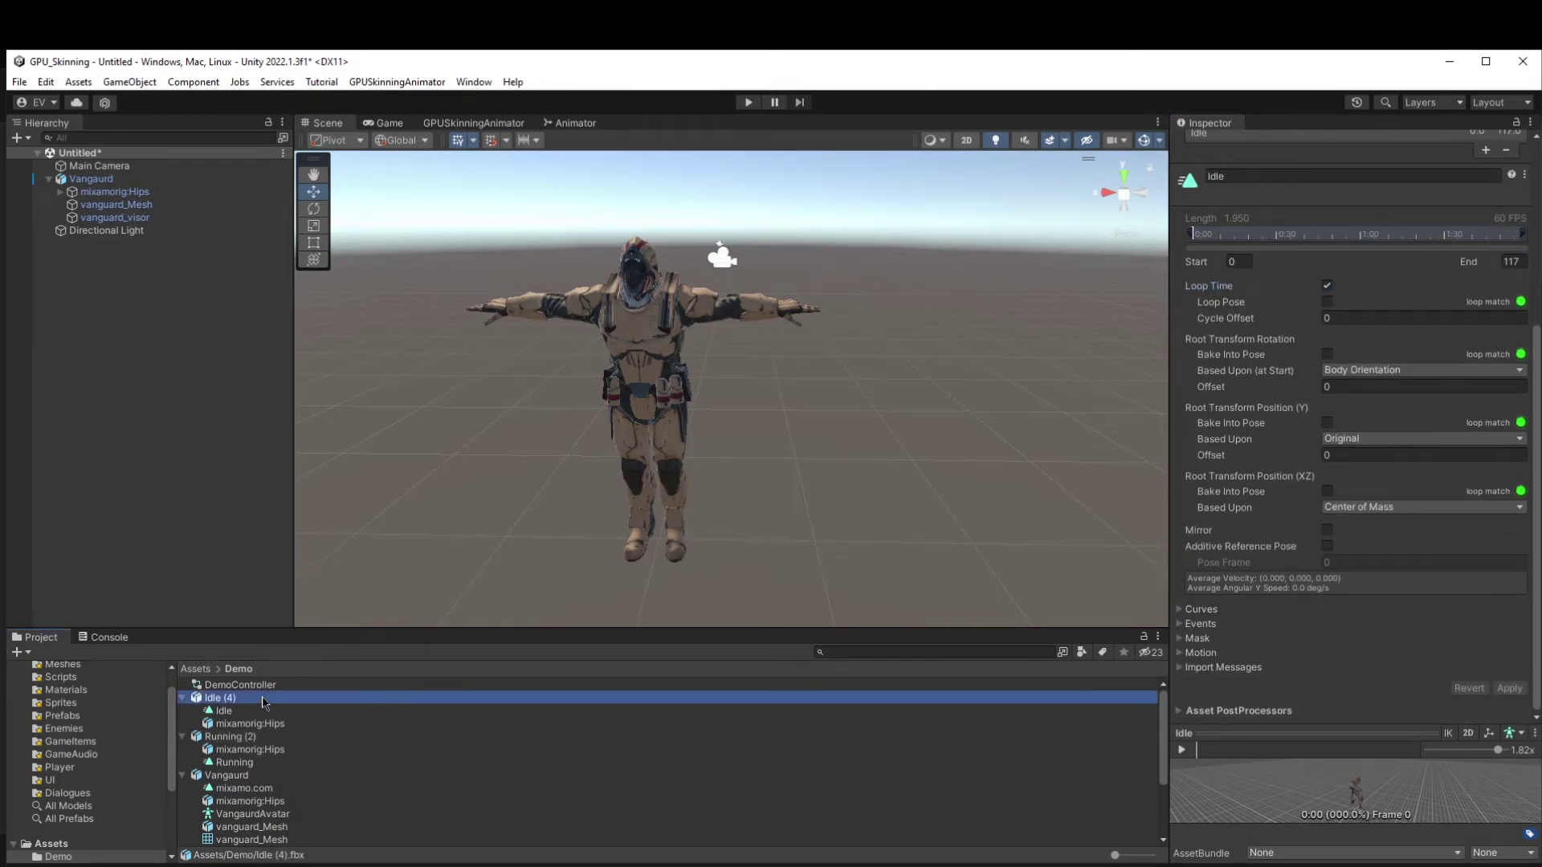
{"action": "left_click", "coordinate": [233, 776]}
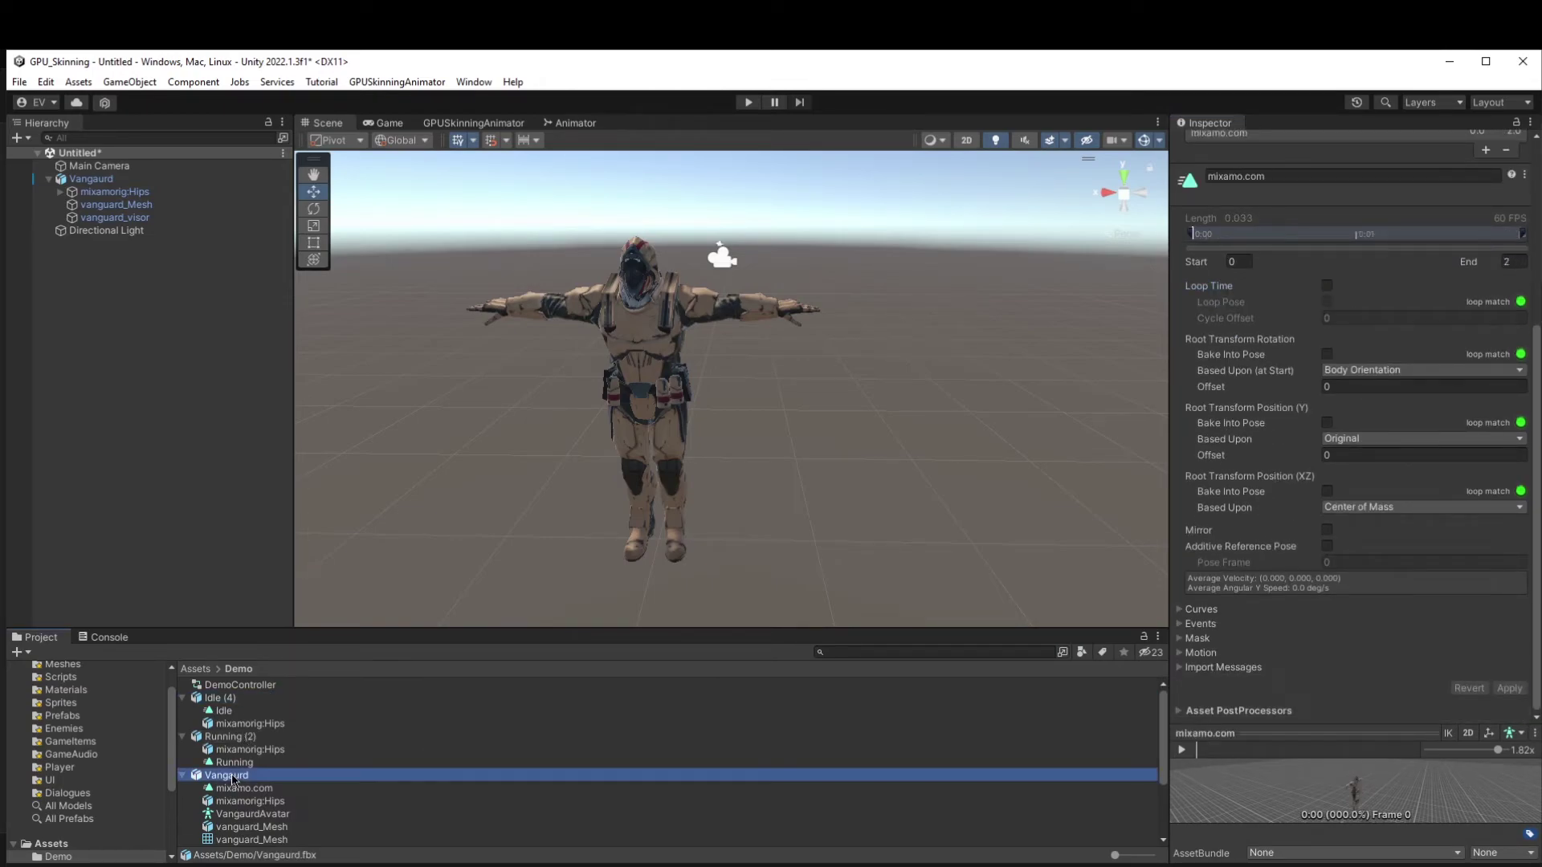
Set the animation name of the GPU Skinning Sampler on the scene's Vangaurd to Vangaurd.
{"action": "left_click", "coordinate": [112, 179]}
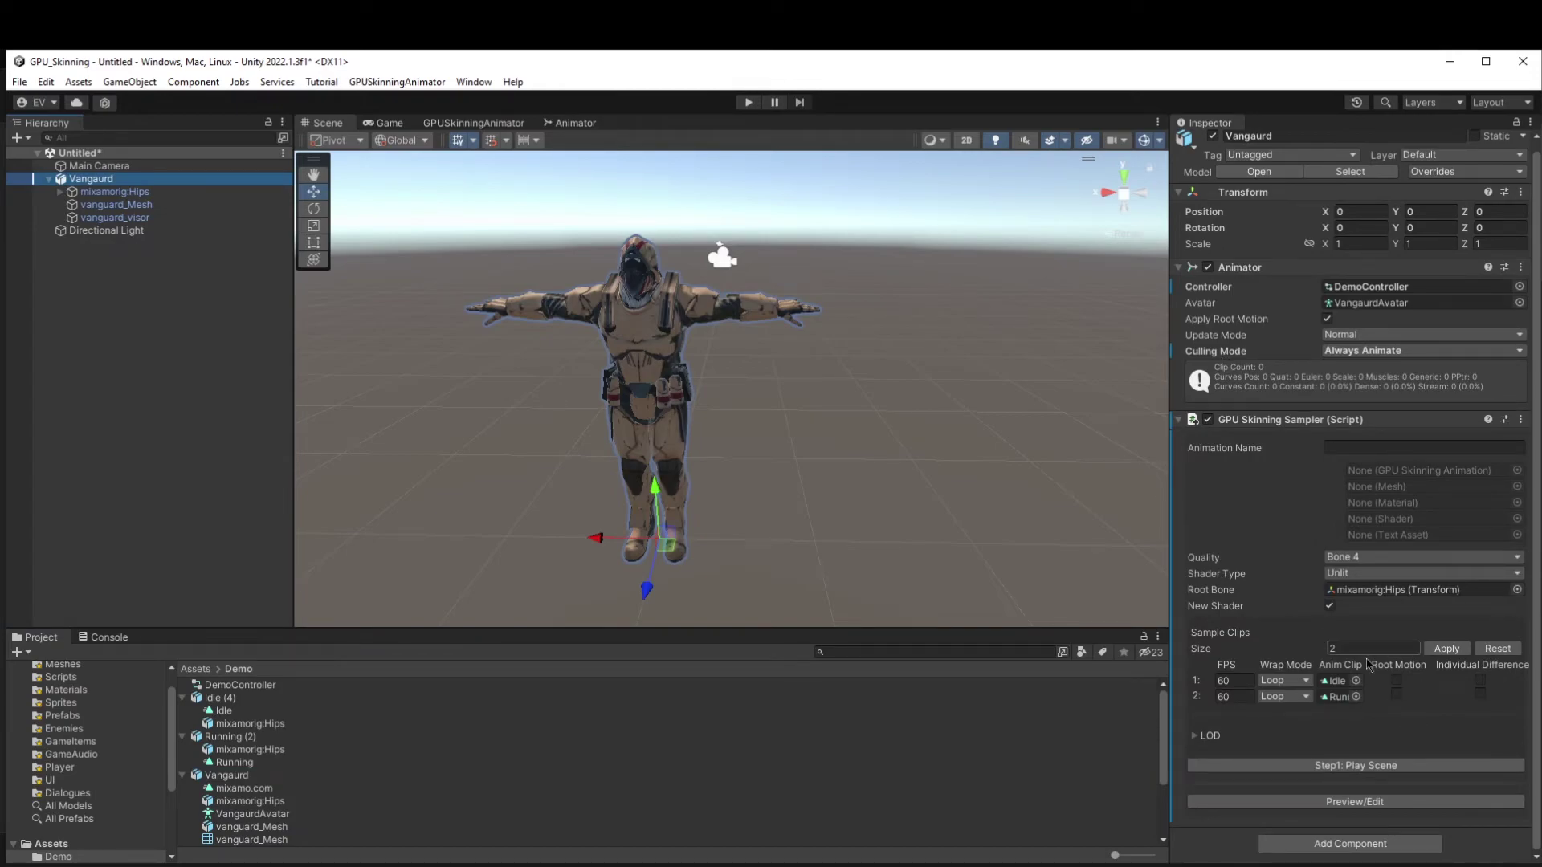
{"action": "left_click", "coordinate": [1370, 785]}
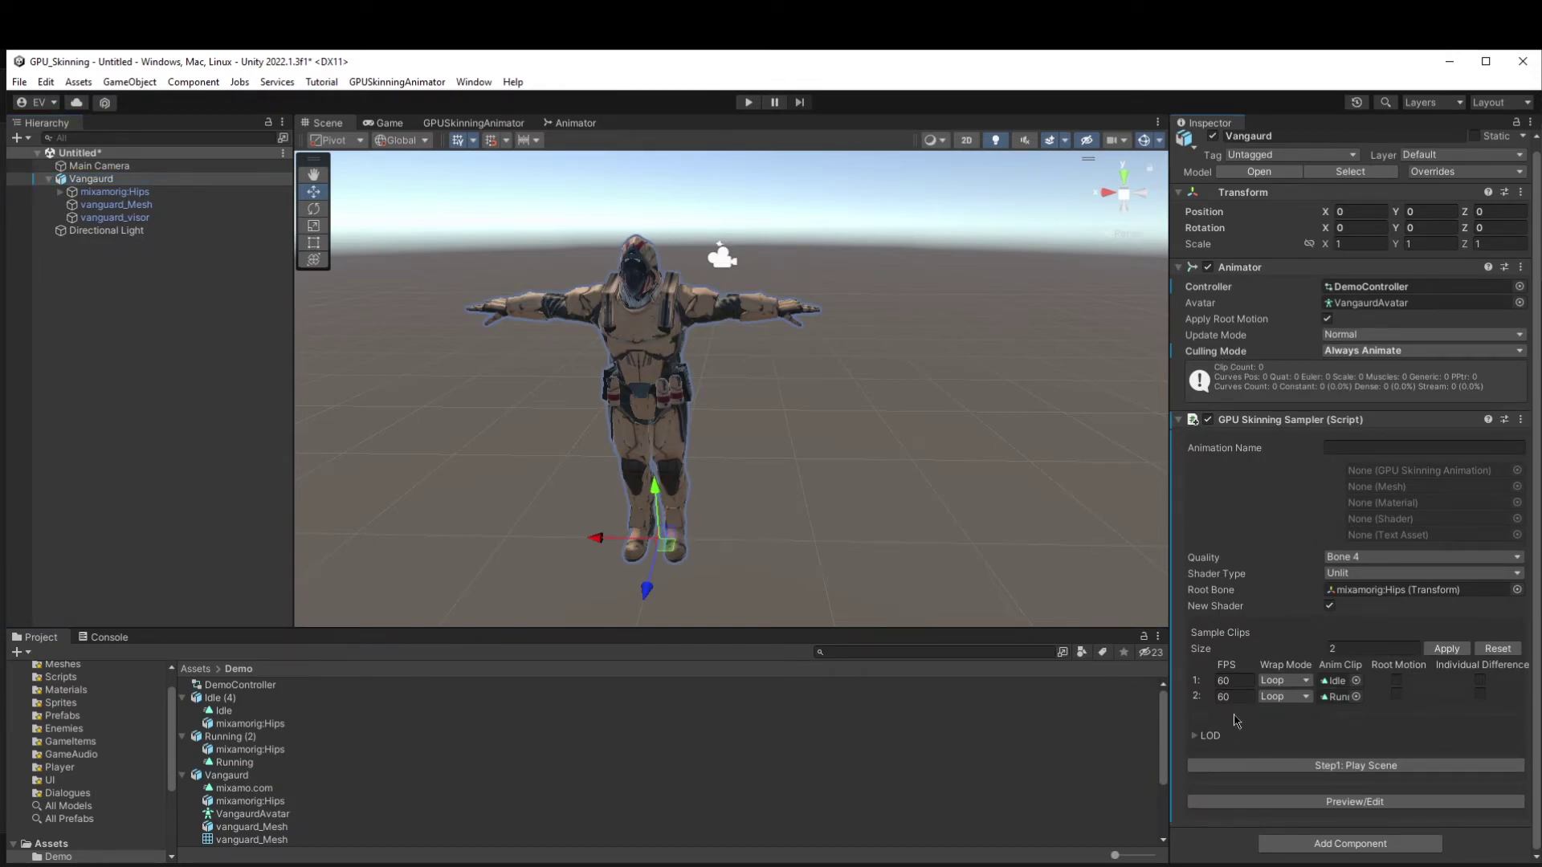
{"action": "left_click", "coordinate": [1405, 448]}
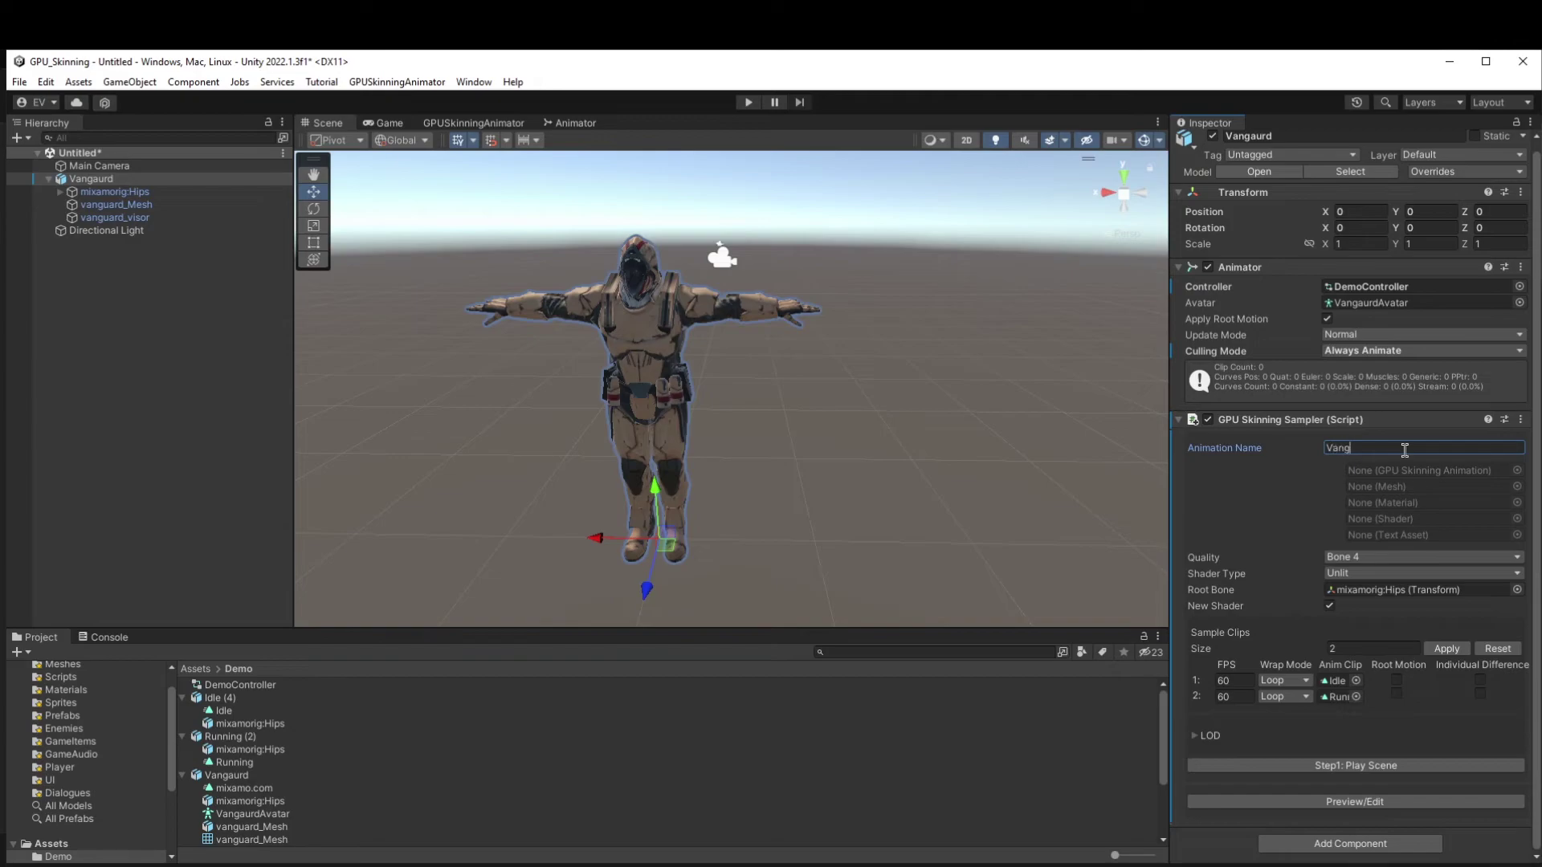
Play the scene and start sampling, saving the generated GPU skinning assets directly in the Assets/Demo folder.
{"action": "left_click", "coordinate": [1337, 764]}
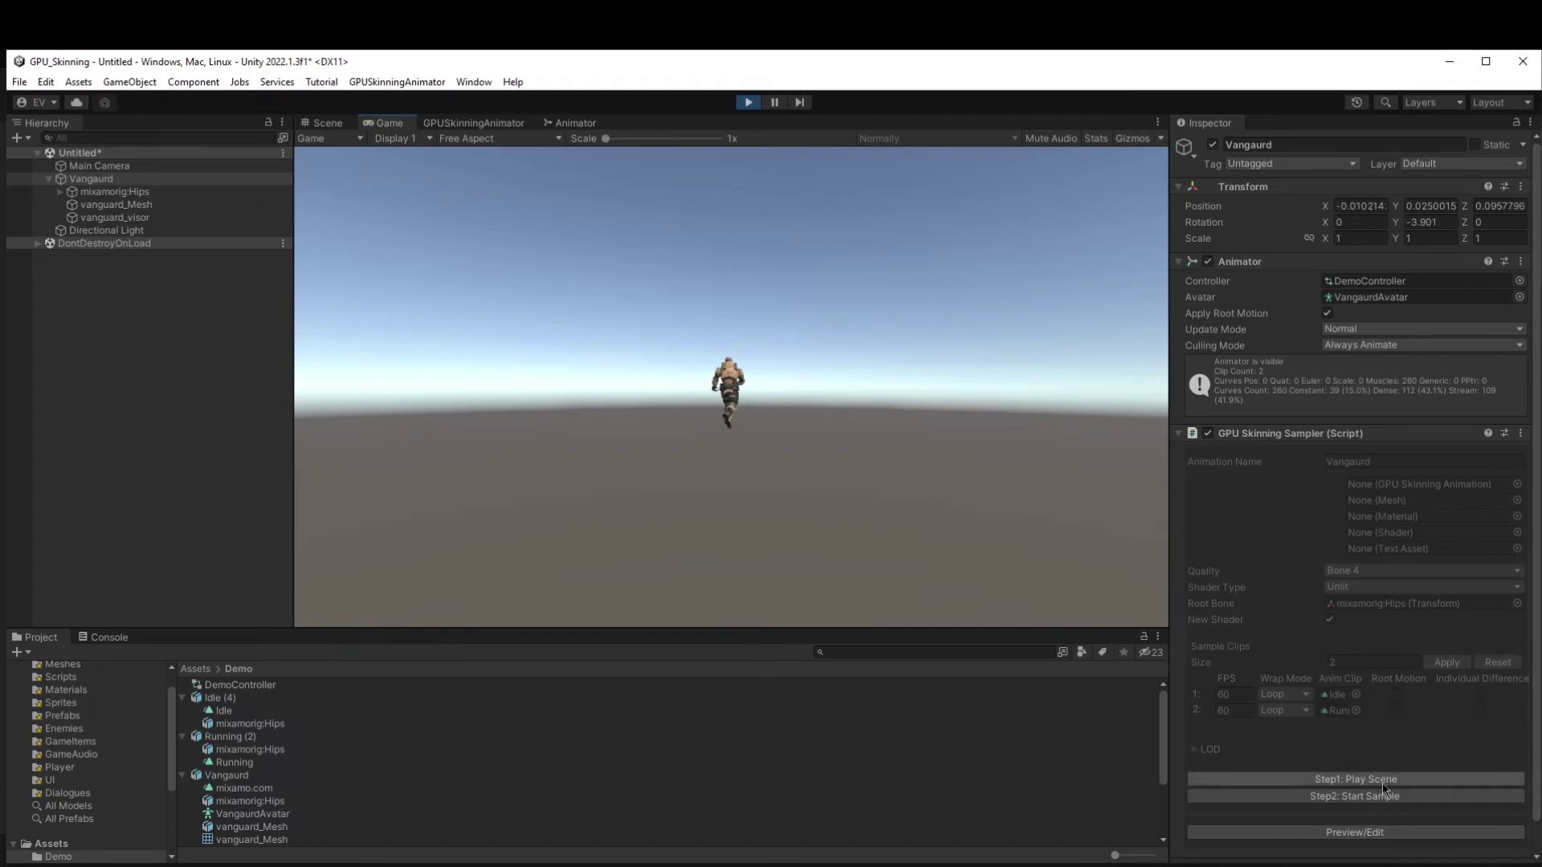
{"action": "left_click", "coordinate": [1356, 796]}
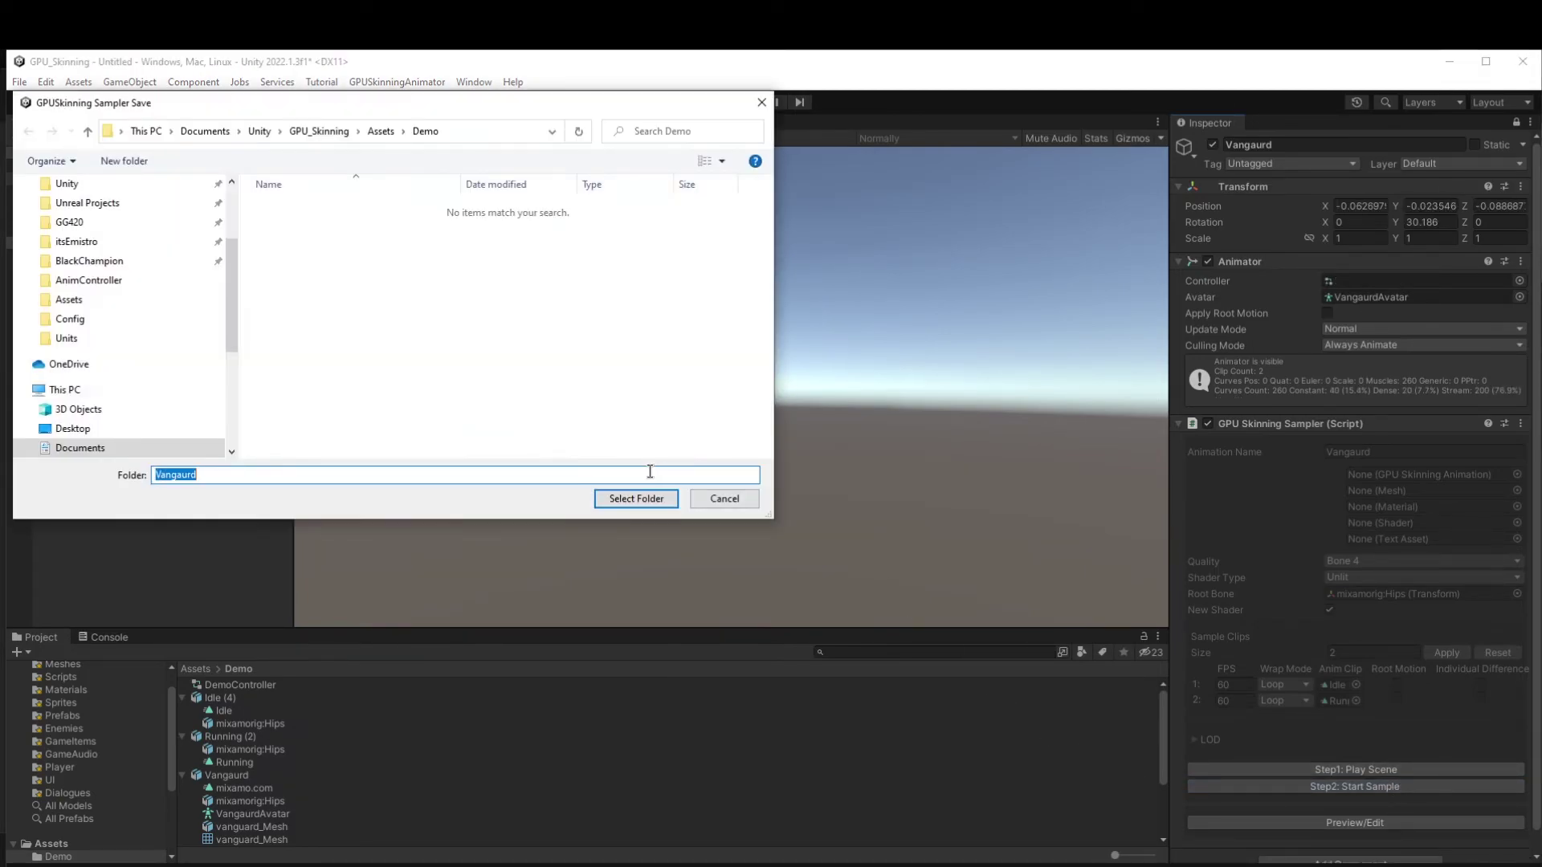
{"action": "left_click", "coordinate": [630, 499]}
{"action": "key", "text": "Return"}
{"action": "left_click", "coordinate": [433, 474]}
{"action": "key", "text": "BackSpace"}
{"action": "key", "text": "BackSpace"}
{"action": "key", "text": "BackSpace"}
{"action": "key", "text": "BackSpace"}
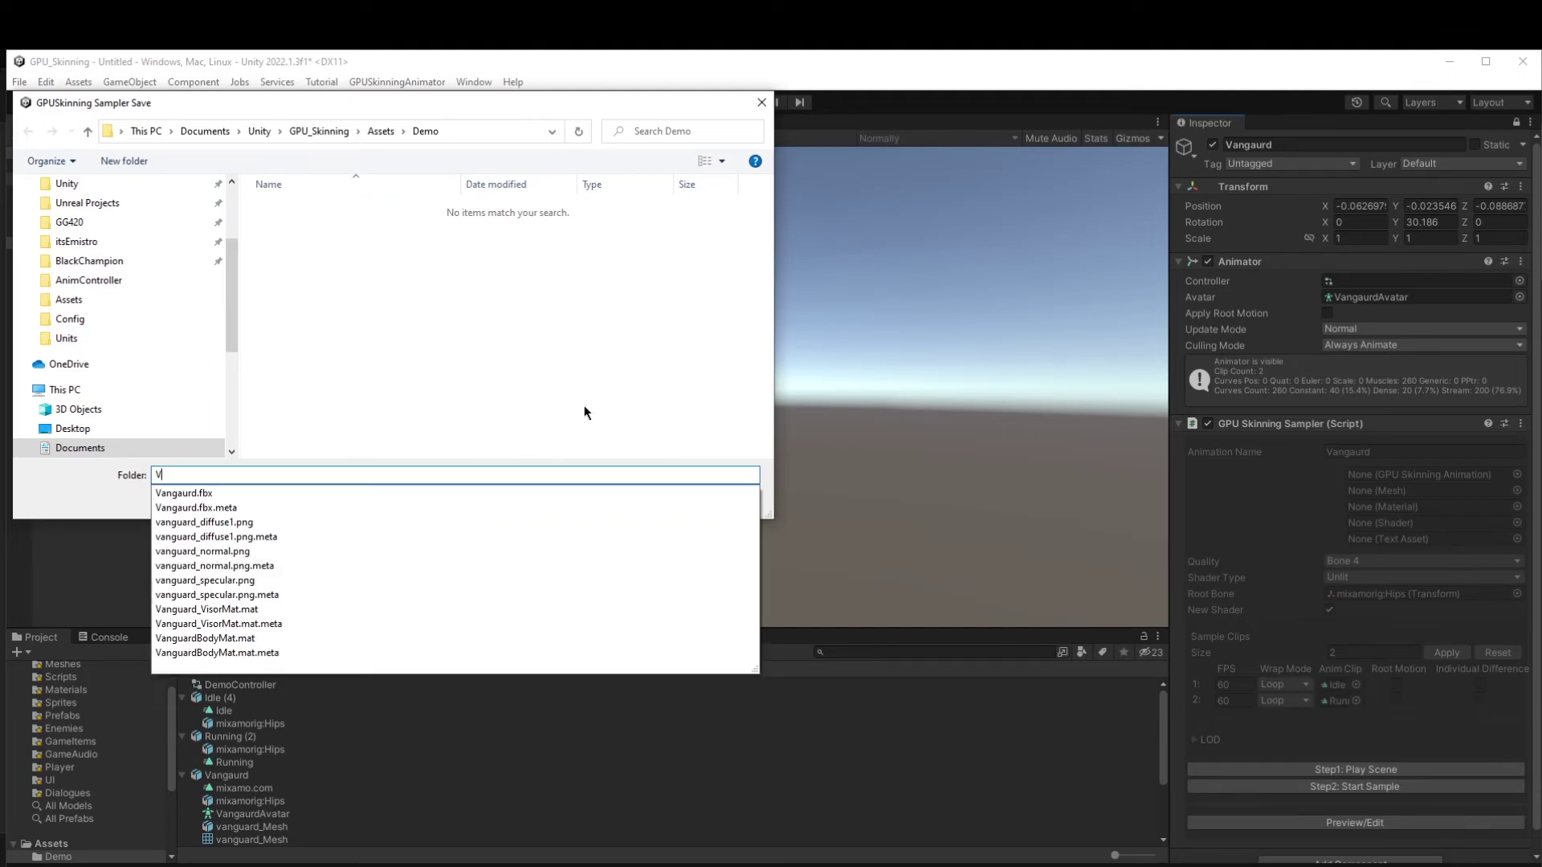
{"action": "key", "text": "BackSpace"}
{"action": "left_click", "coordinate": [630, 498]}
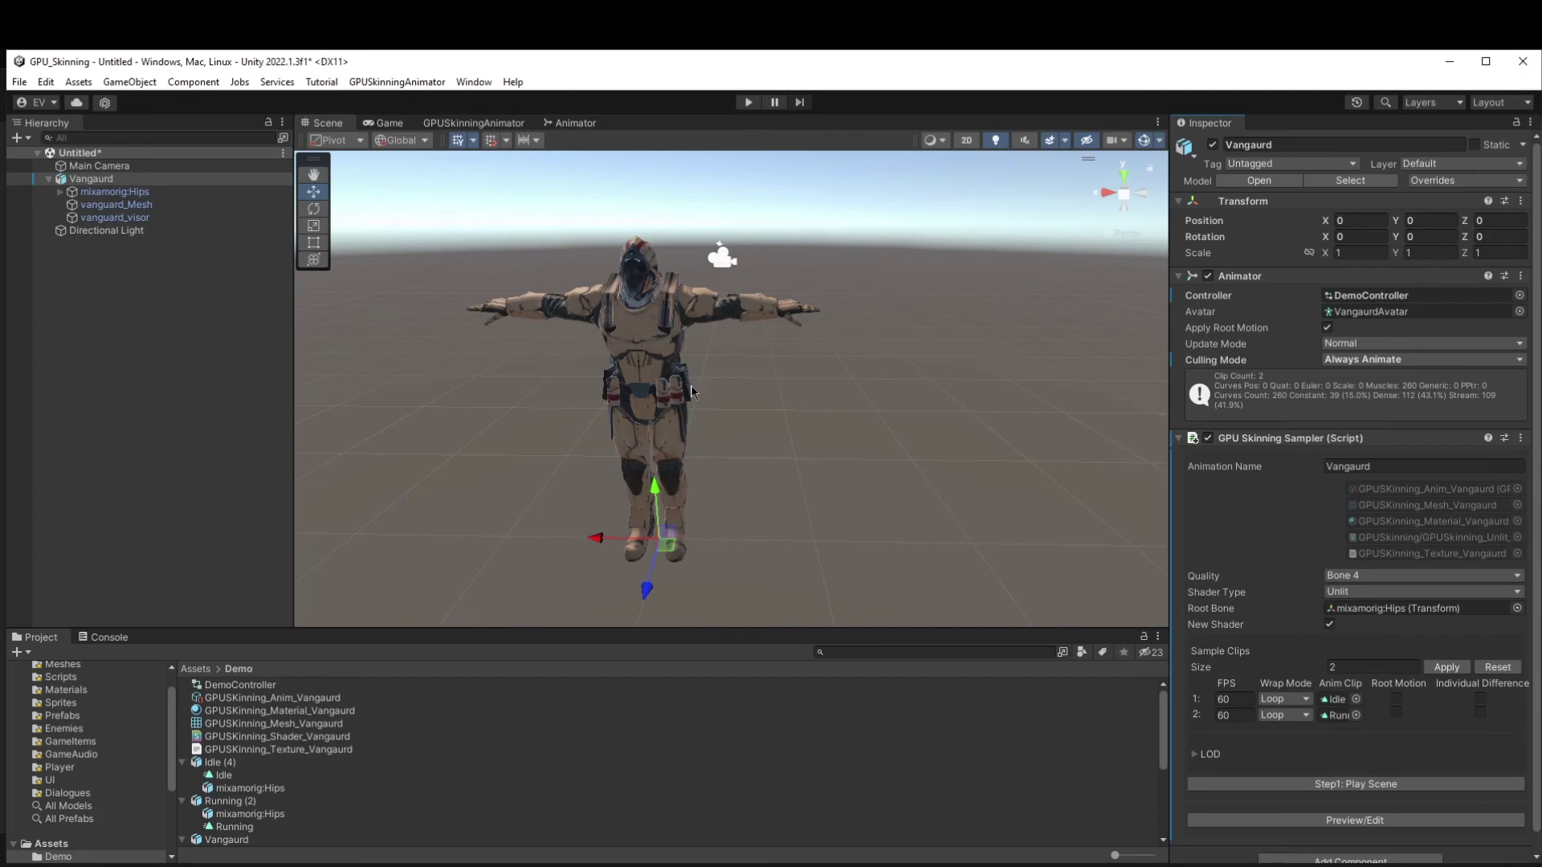
Deactivate the original Vangaurd in the scene and create an empty game object named GPU_Vangaurd.
{"action": "middle_click_drag", "start_coordinate": [691, 391], "coordinate": [734, 267]}
{"action": "left_click", "coordinate": [1211, 145]}
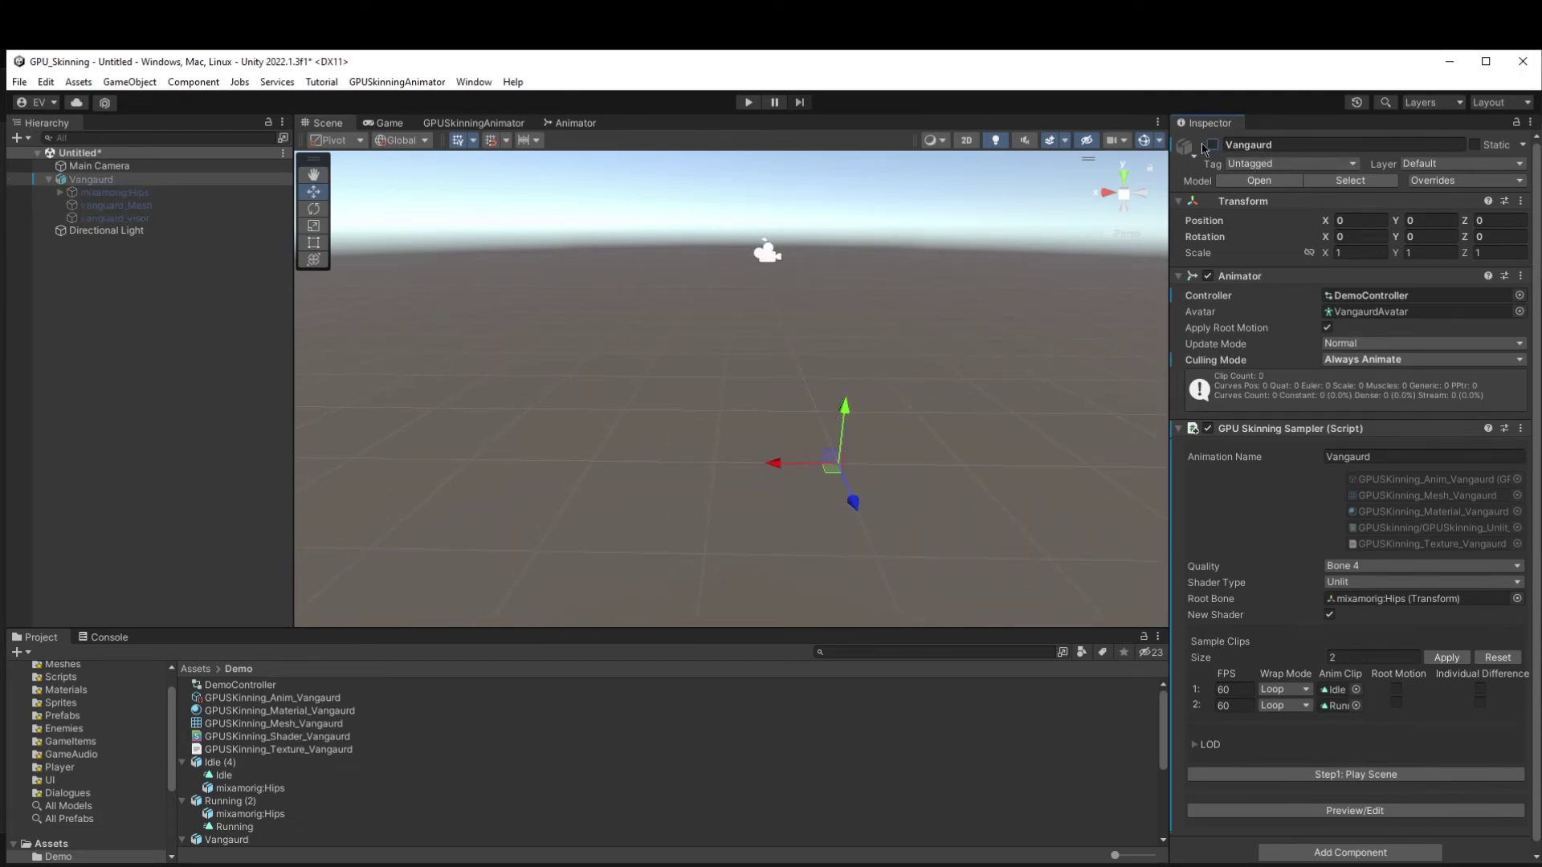
{"action": "left_click", "coordinate": [129, 81]}
{"action": "left_click", "coordinate": [140, 98]}
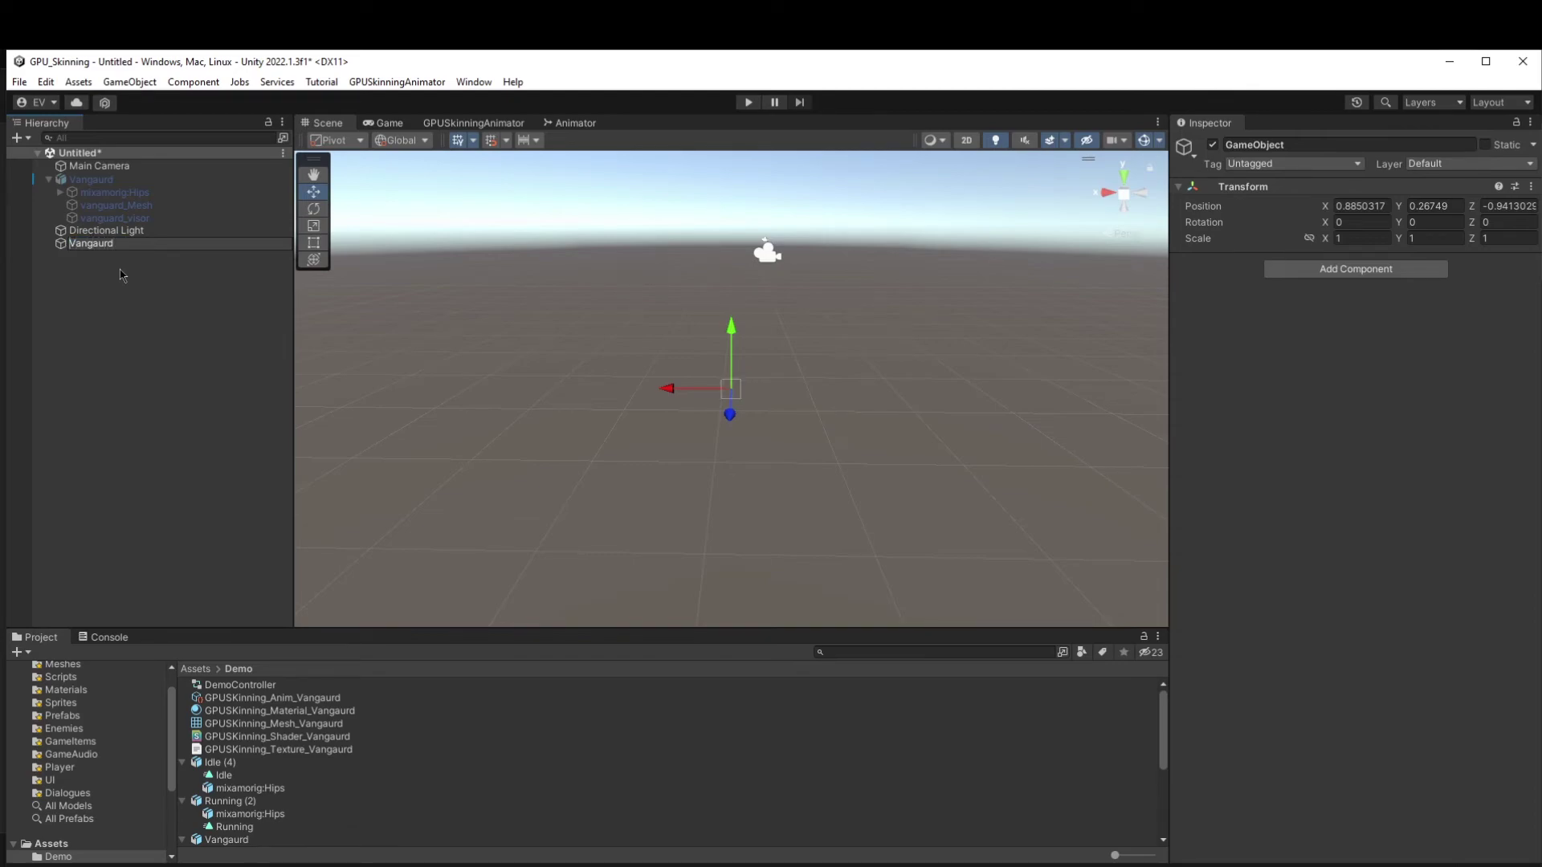
{"action": "type", "text": "_"}
{"action": "key", "text": "Return"}
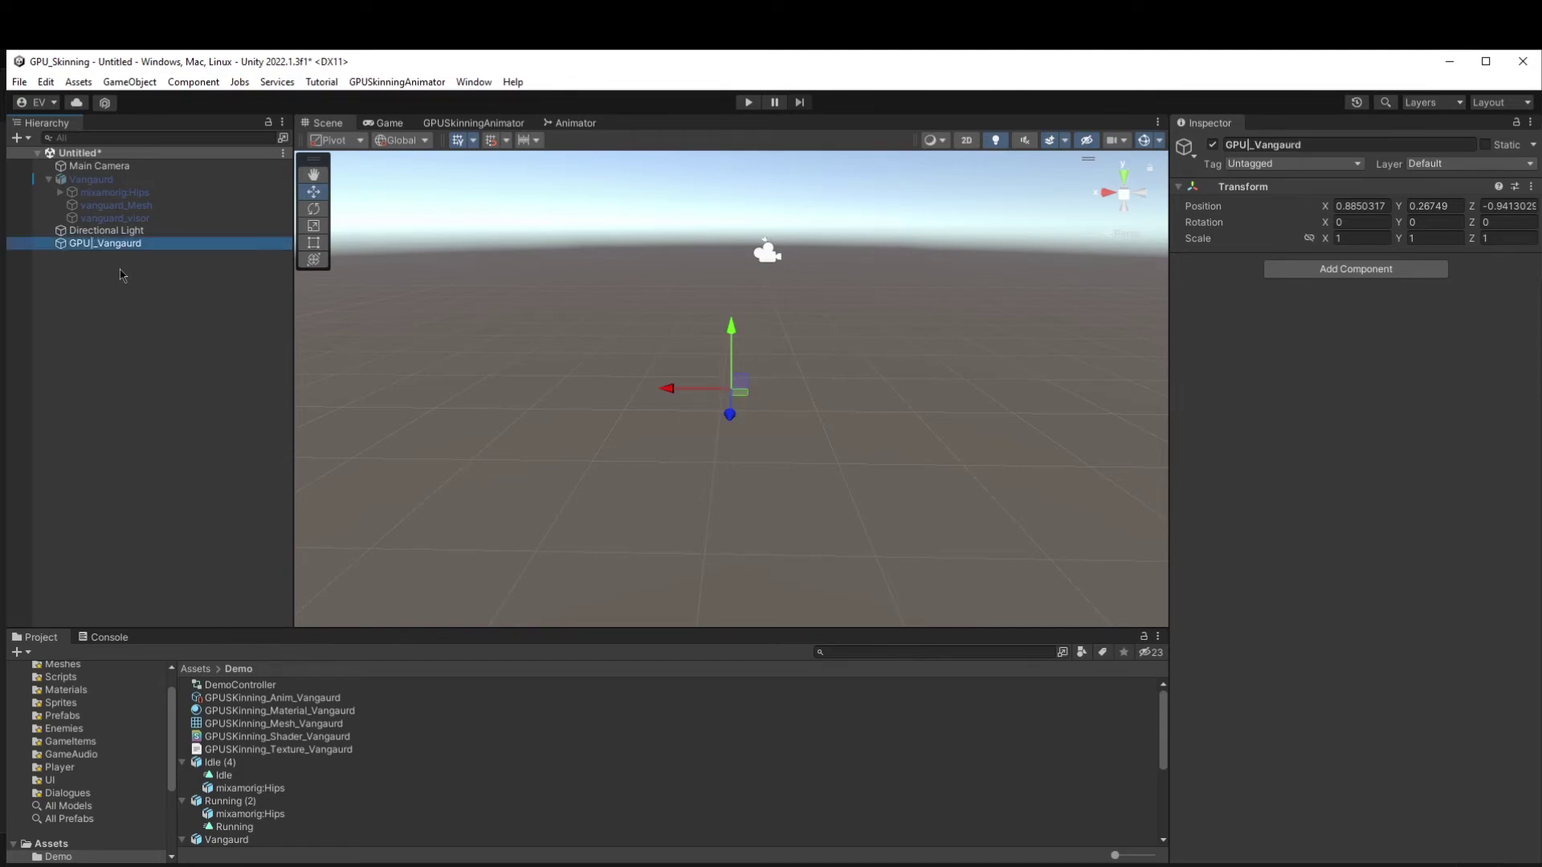
{"action": "key", "text": "F2"}
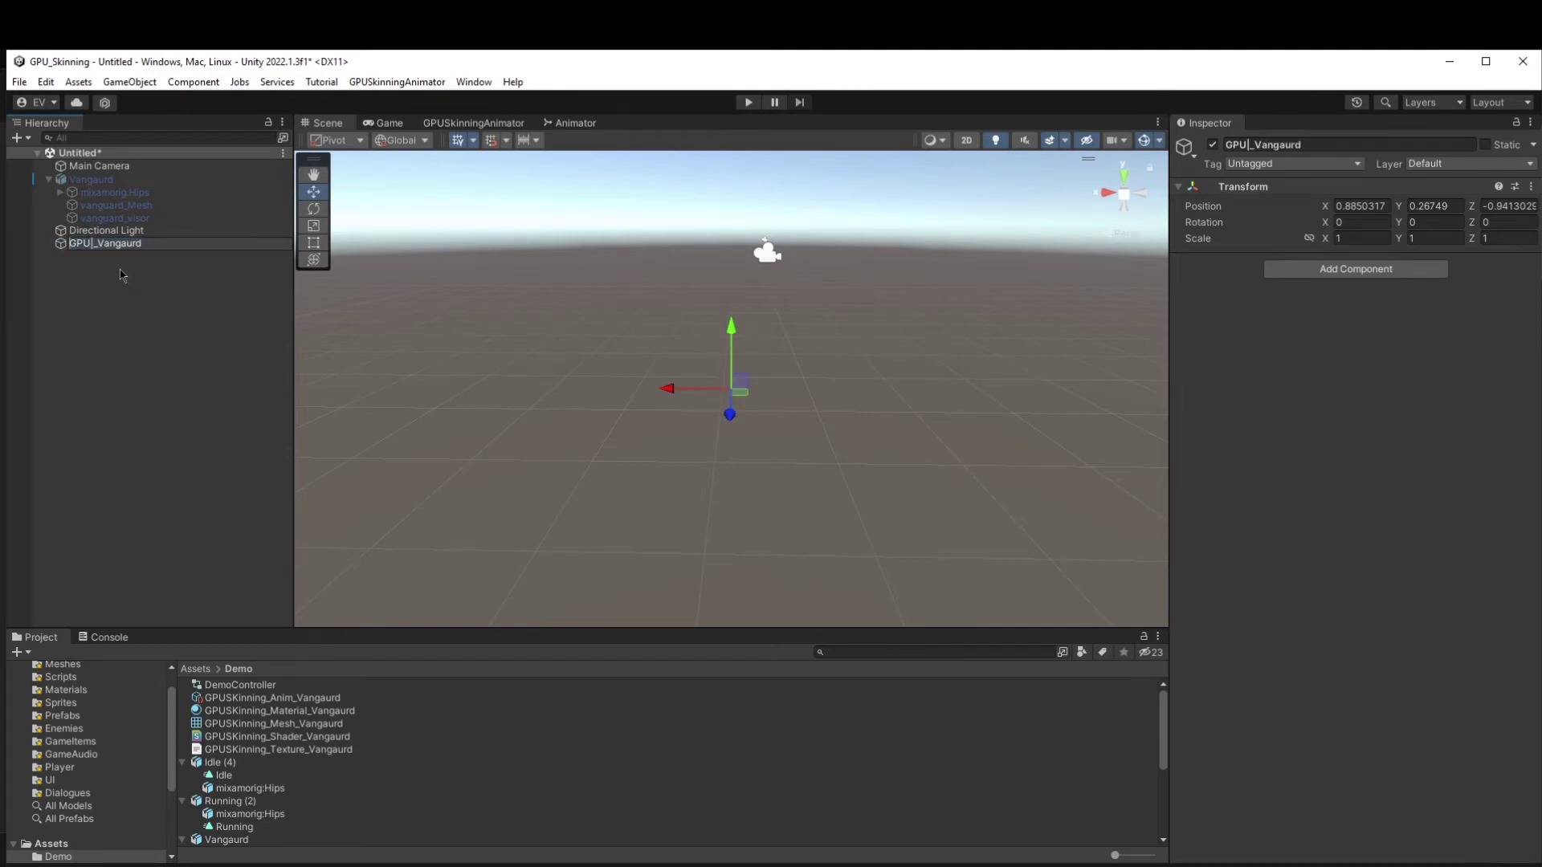
{"action": "key", "text": "BackSpace"}
{"action": "type", "text": "_"}
{"action": "key", "text": "Return"}
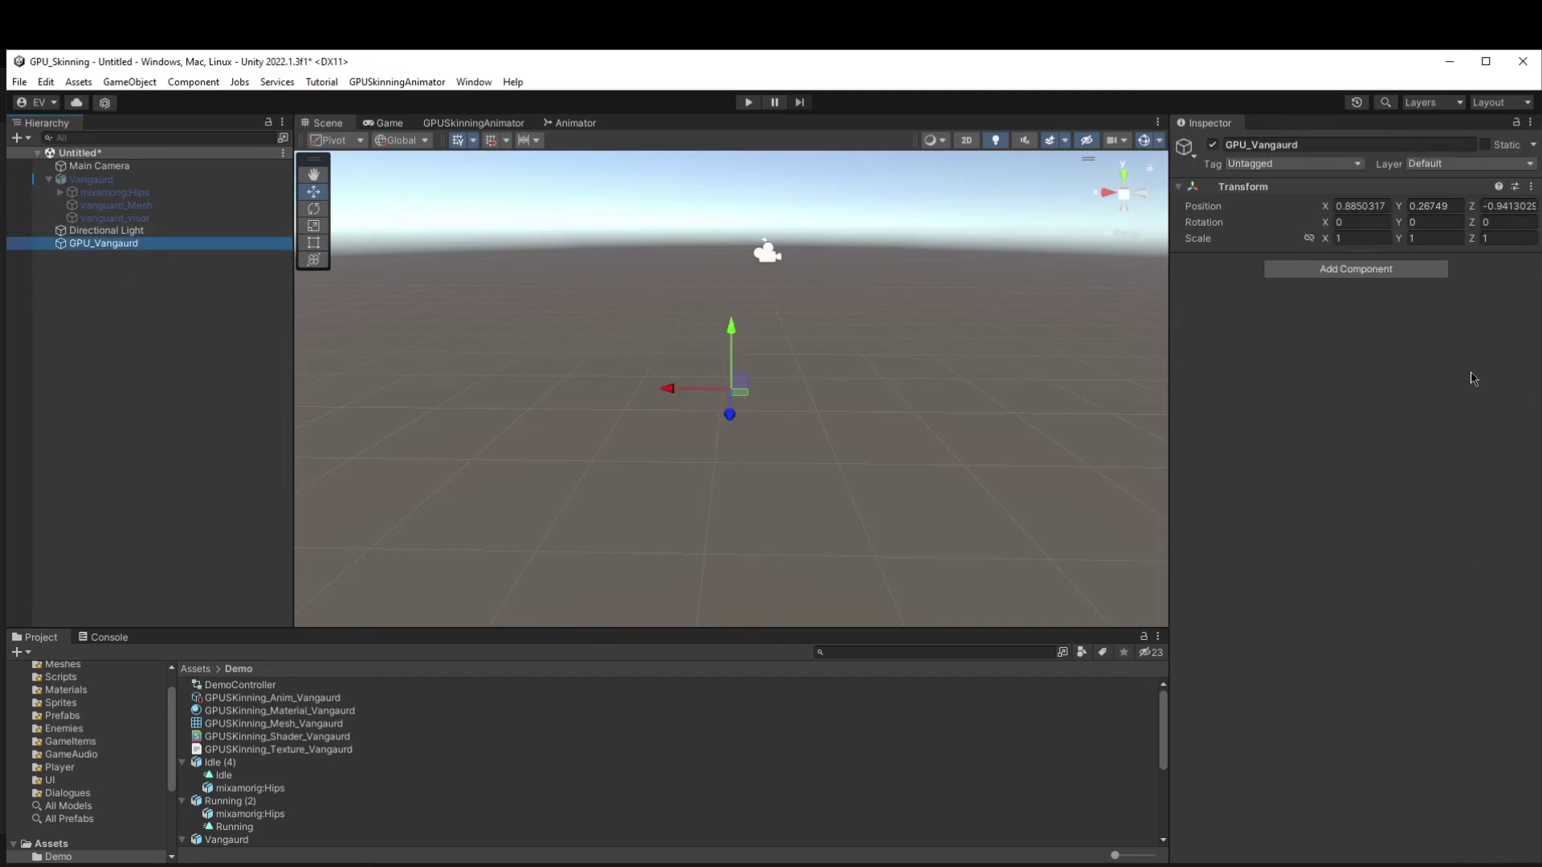
Add the GPU Skinning Player Mono and GPU_Animator components to GPU_Vangaurd.
{"action": "left_click", "coordinate": [1415, 270]}
{"action": "left_click", "coordinate": [1393, 336]}
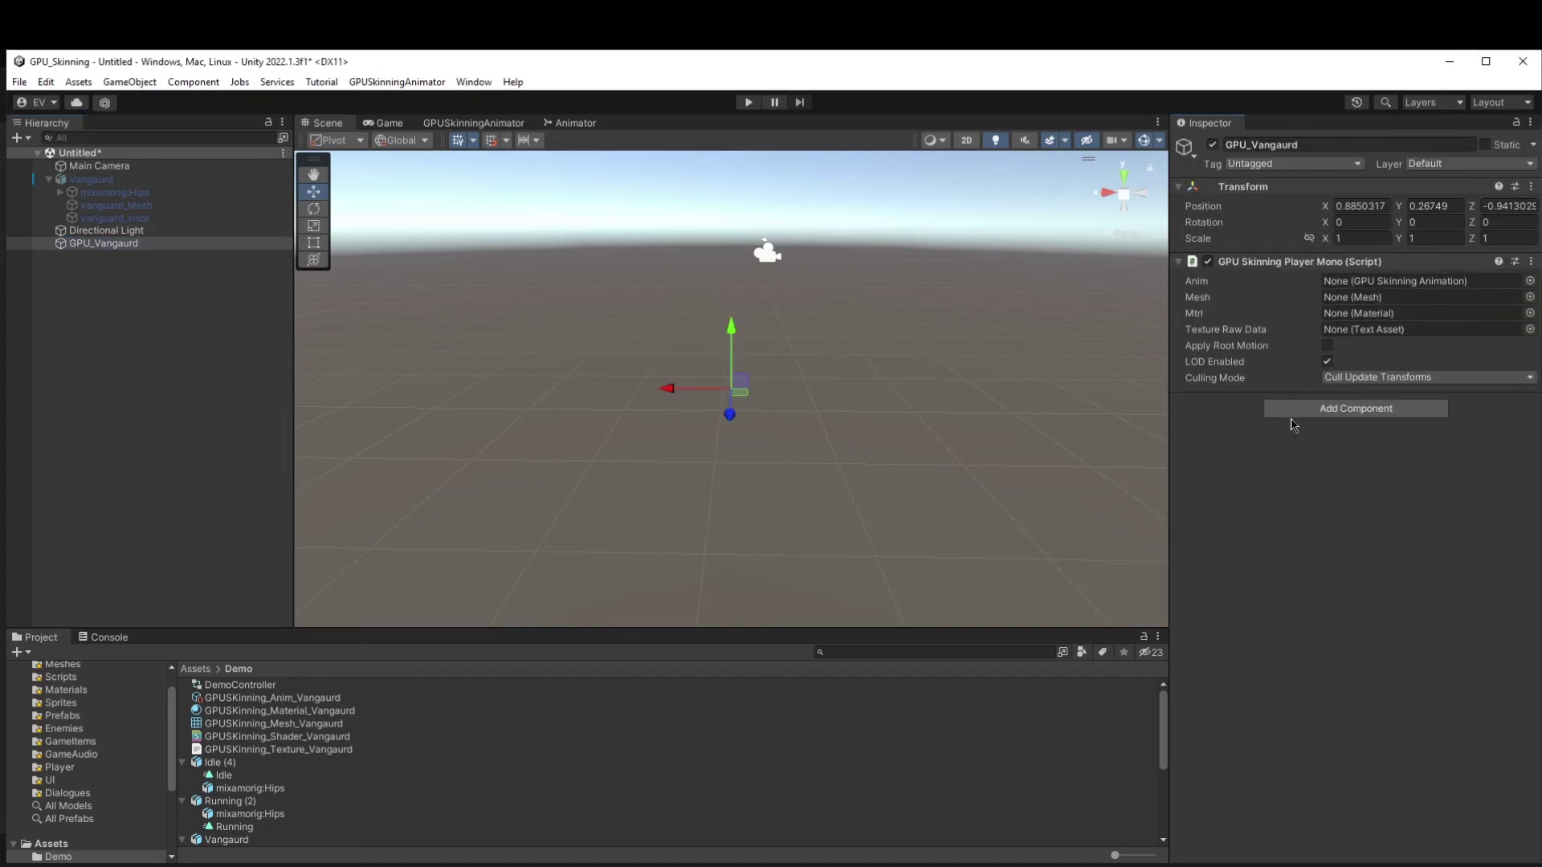
{"action": "left_click", "coordinate": [1293, 410]}
{"action": "left_click", "coordinate": [1359, 514]}
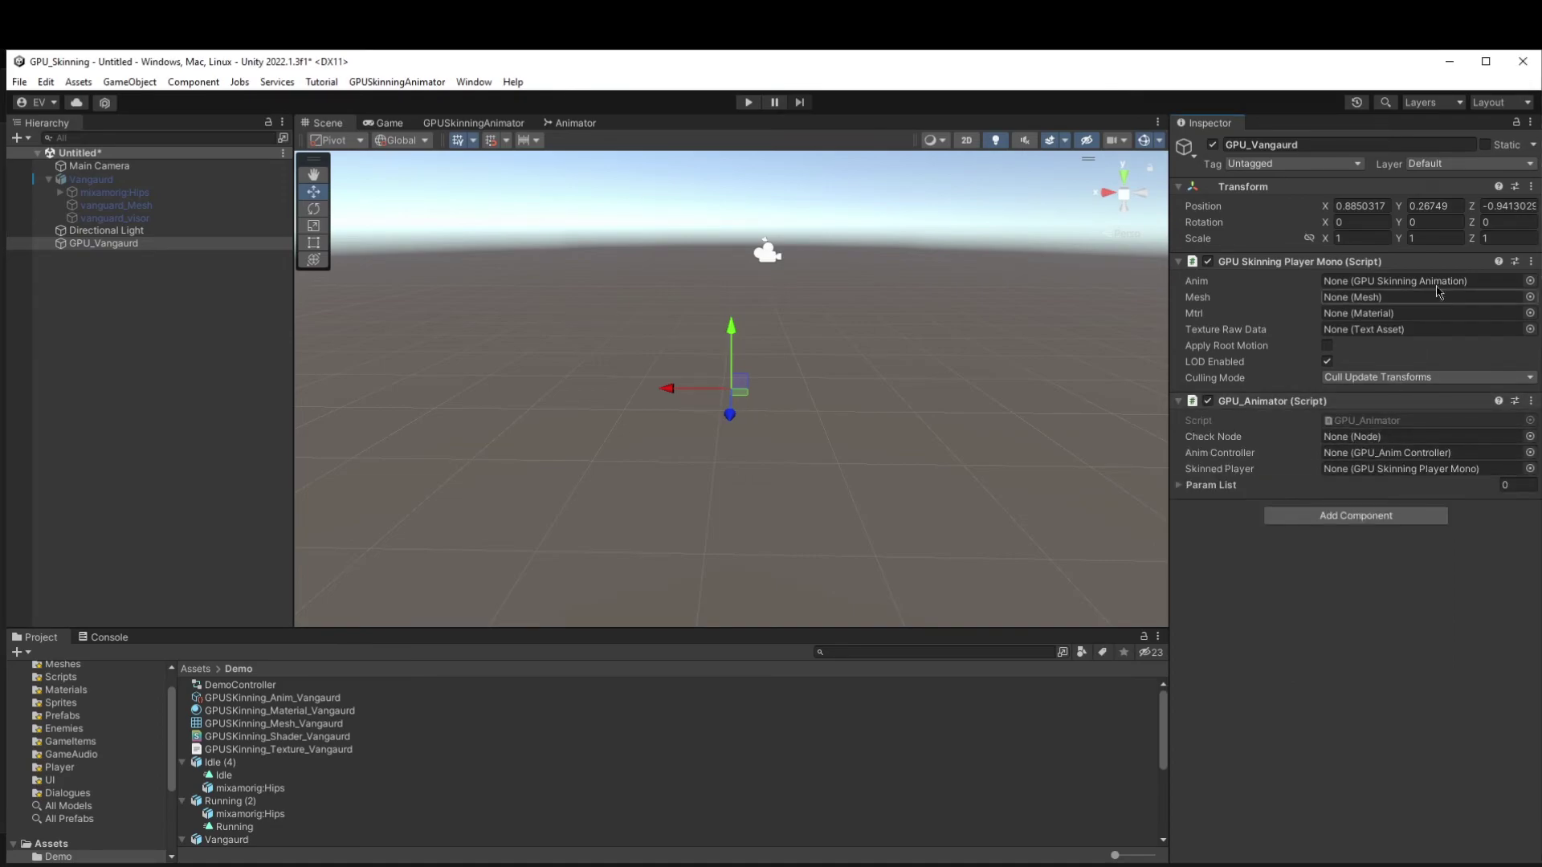
Assign the sampled Vangaurd animation, mesh, material and texture assets to the matching slots of GPU Skinning Player Mono.
{"action": "left_click_drag", "start_coordinate": [327, 701], "coordinate": [1398, 282]}
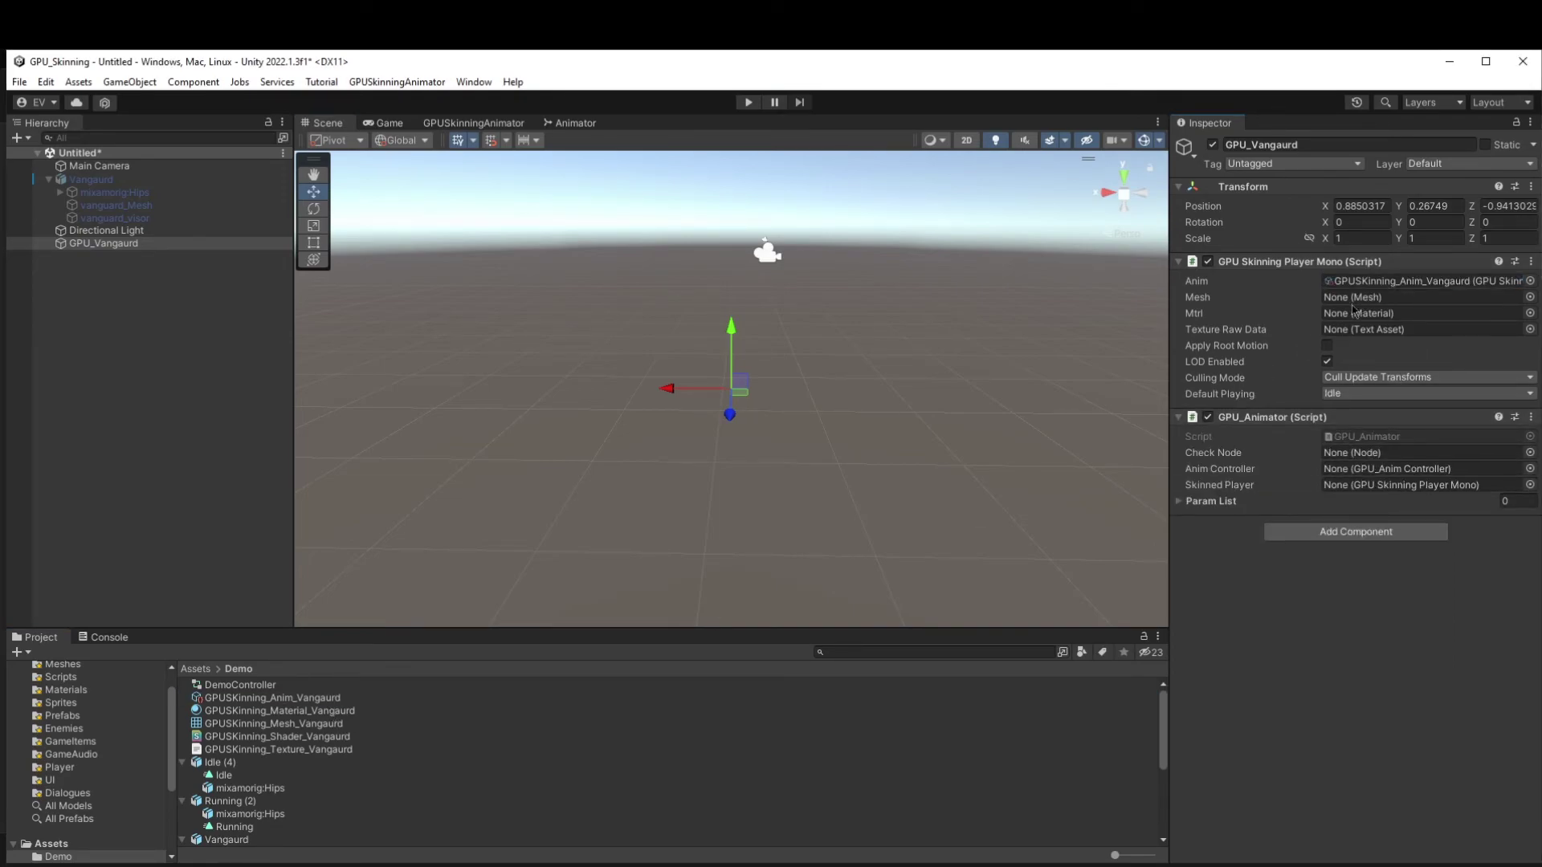
{"action": "left_click", "coordinate": [363, 712]}
{"action": "left_click_drag", "start_coordinate": [365, 715], "coordinate": [1401, 318]}
{"action": "left_click_drag", "start_coordinate": [309, 734], "coordinate": [1413, 289]}
{"action": "left_click_drag", "start_coordinate": [257, 750], "coordinate": [1381, 331]}
{"action": "left_click_drag", "start_coordinate": [316, 725], "coordinate": [1405, 299]}
Delete the womanModelController asset from the Demo folder.
{"action": "scroll", "coordinate": [584, 757], "scroll_direction": "down", "scroll_amount": 4}
{"action": "scroll", "coordinate": [584, 756], "scroll_direction": "down", "scroll_amount": 1}
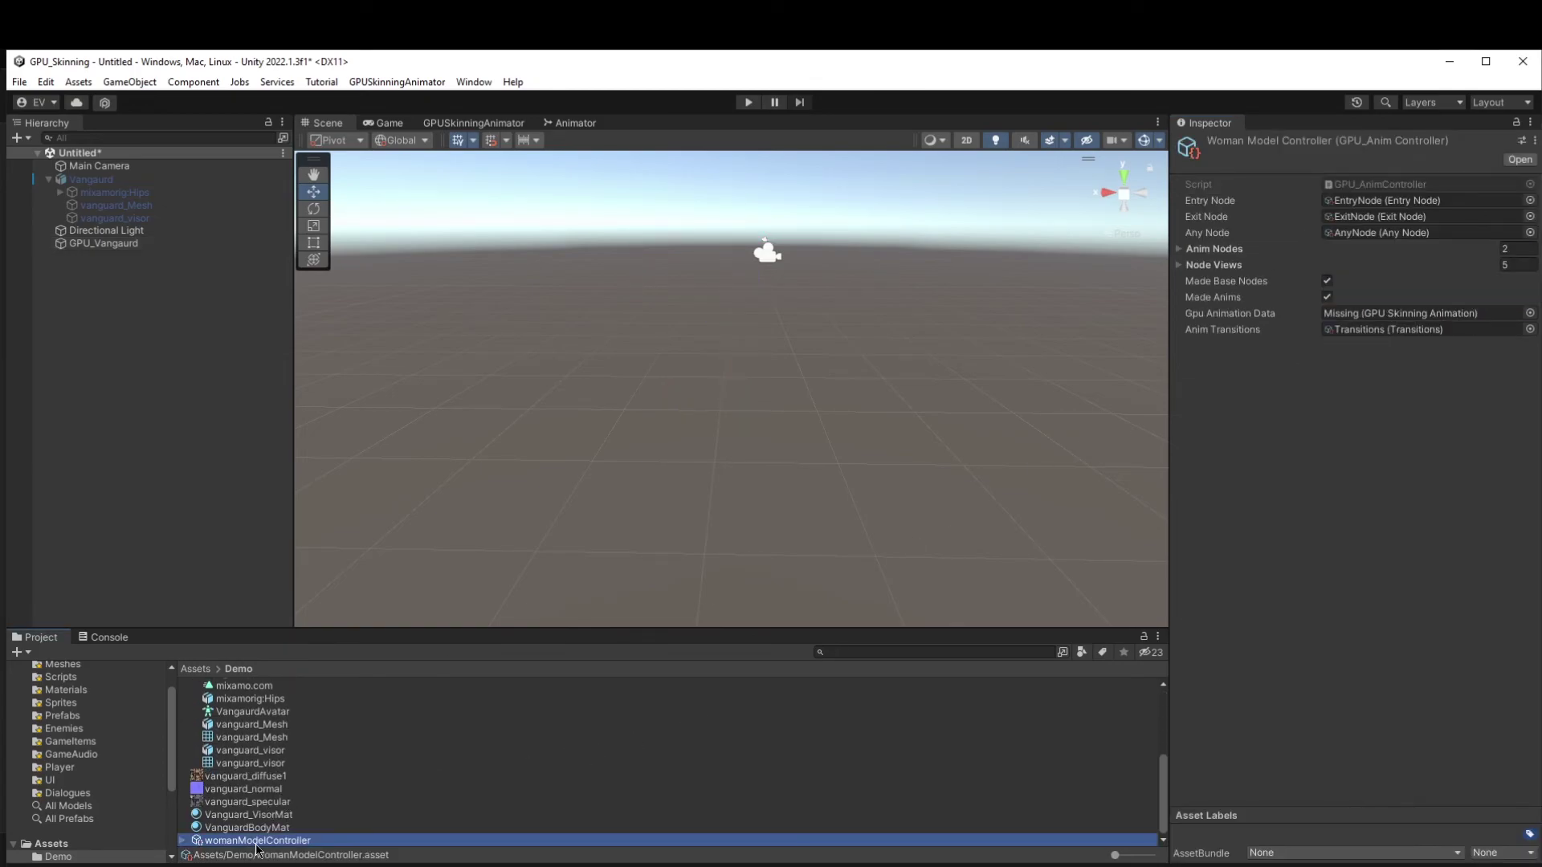
{"action": "left_click", "coordinate": [257, 840]}
{"action": "key", "text": "Delete"}
{"action": "left_click", "coordinate": [816, 509]}
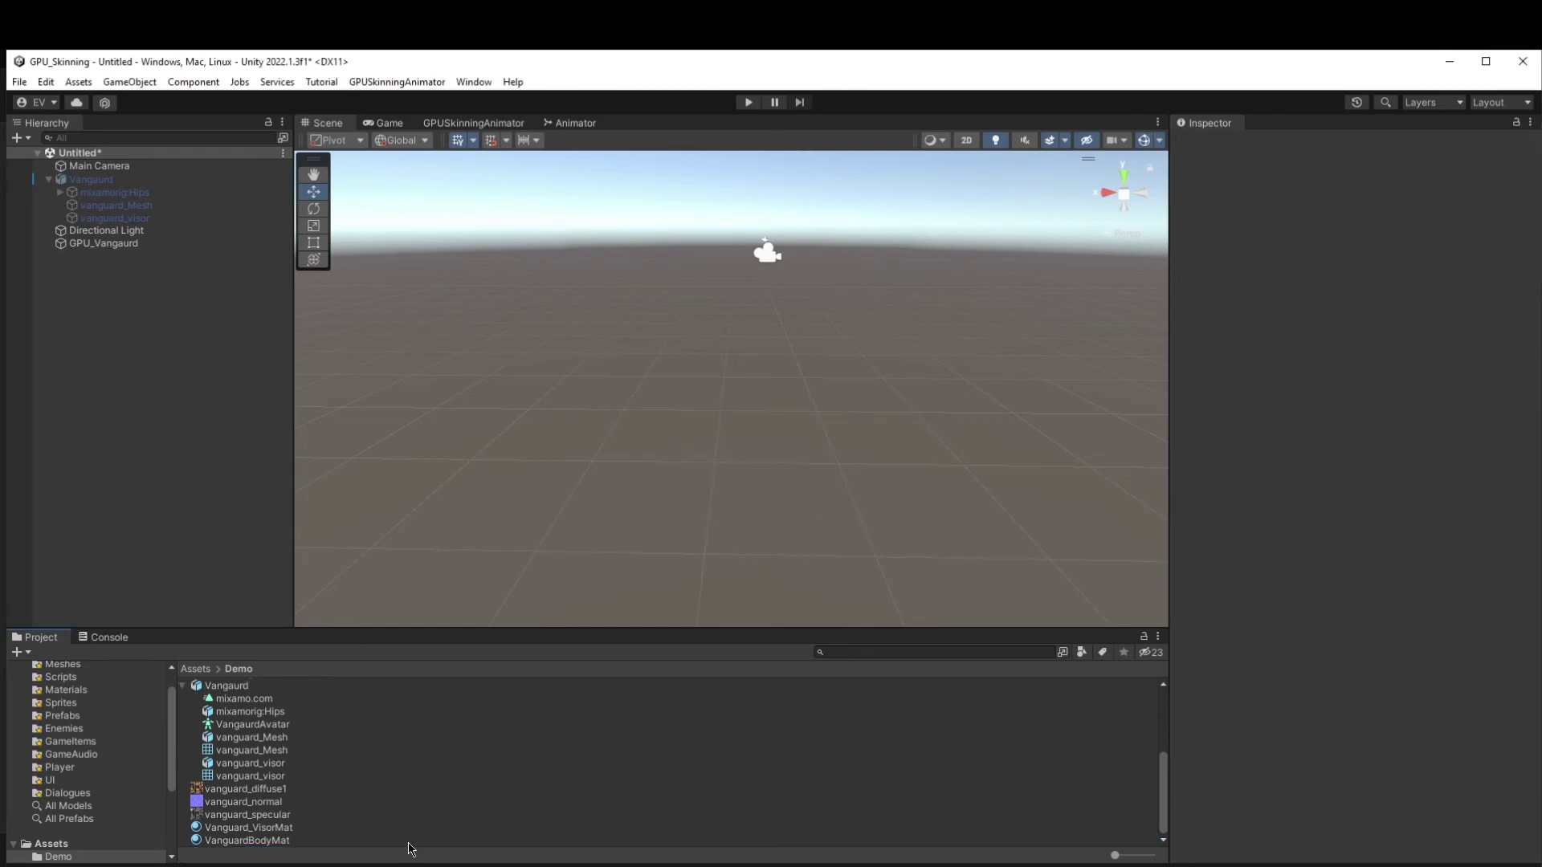
Create a GPU_Anim Controller named VangaurdController in the Demo folder and set its Gpu Animation Data to GPUSKinning_Anim_Vangaurd.
{"action": "right_click", "coordinate": [412, 840]}
{"action": "right_click", "coordinate": [427, 827]}
{"action": "right_click", "coordinate": [427, 827]}
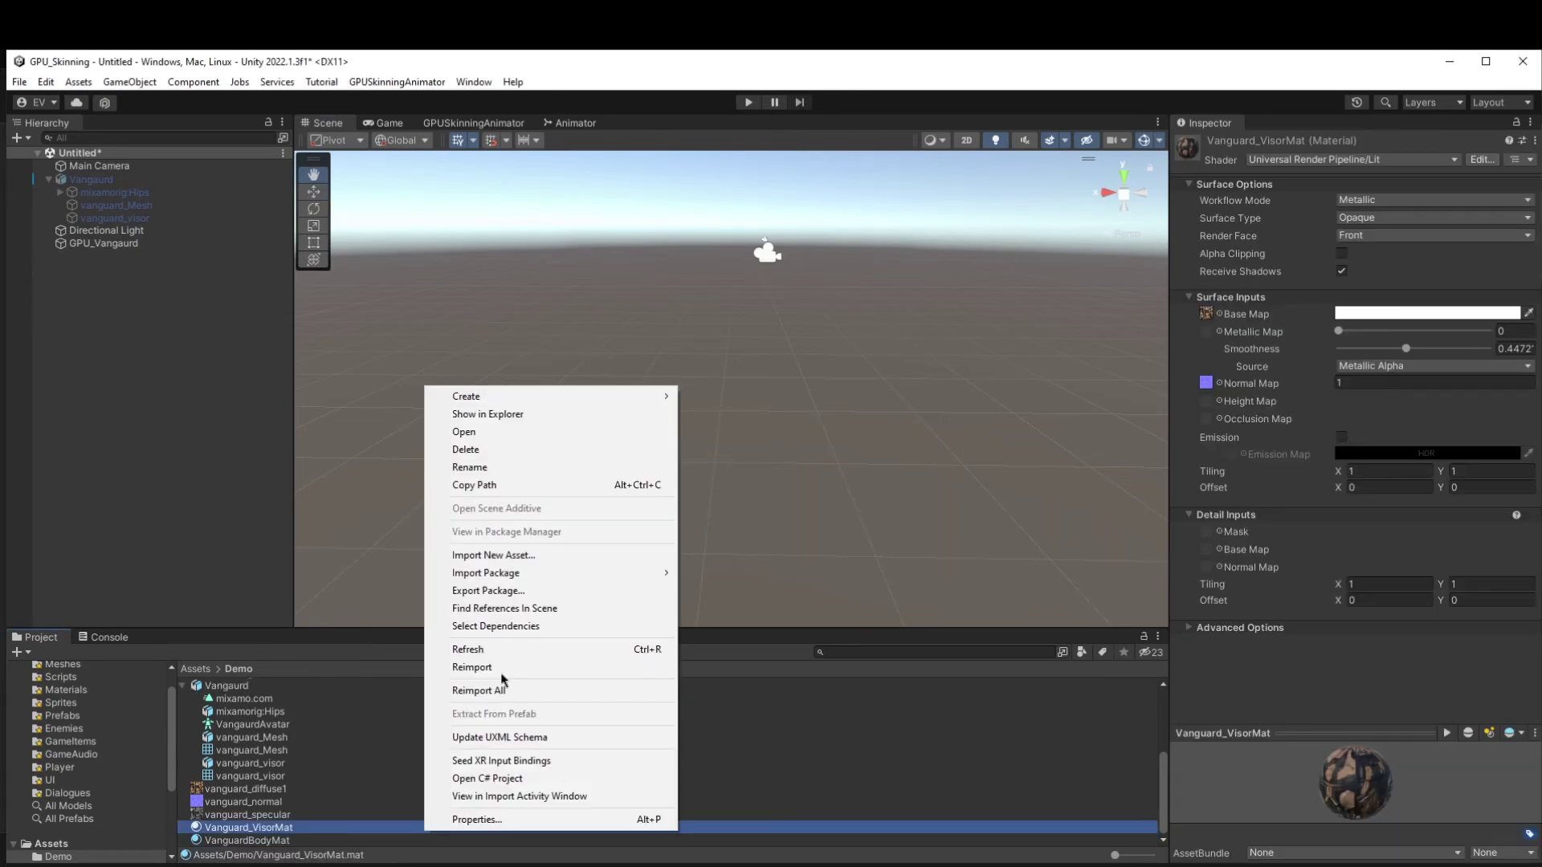
{"action": "mouse_move", "coordinate": [623, 393]}
{"action": "left_click", "coordinate": [761, 78]}
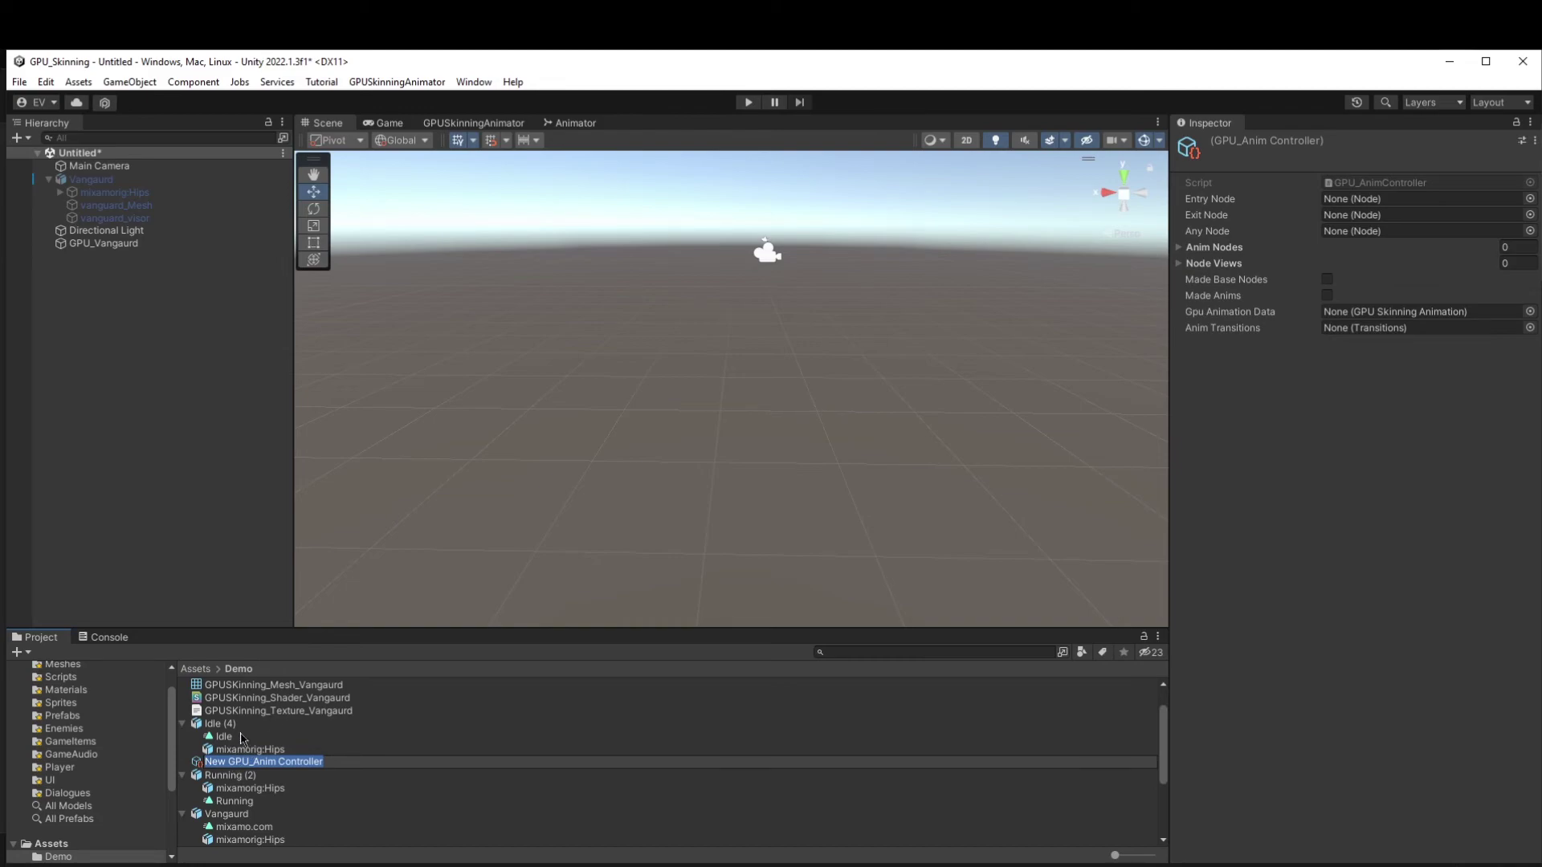
{"action": "type", "text": "VangaurdController"}
{"action": "key", "text": "Return"}
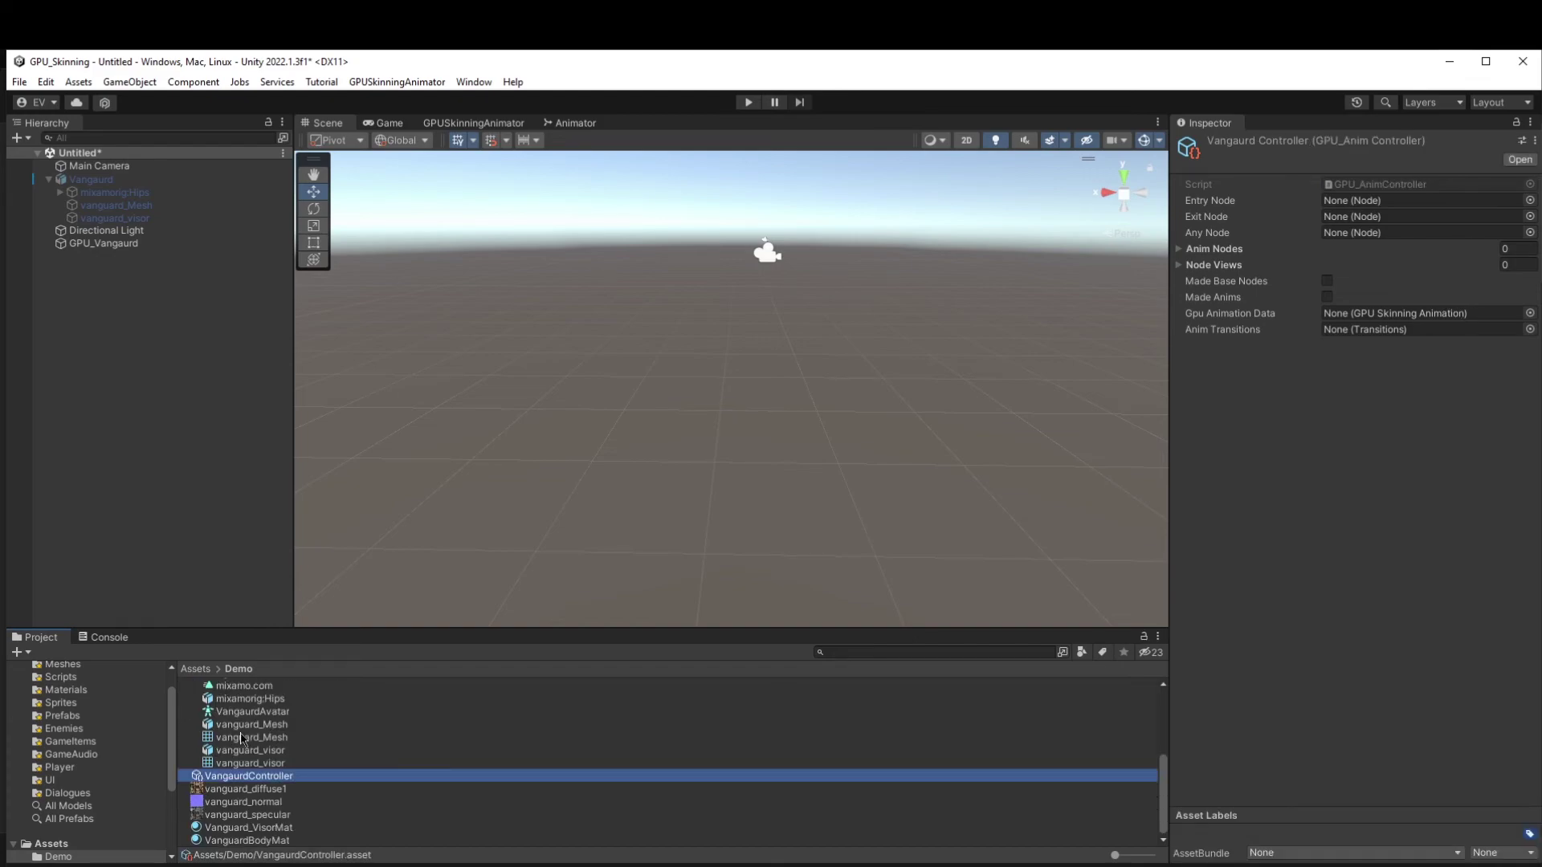
{"action": "scroll", "coordinate": [229, 815], "scroll_direction": "up", "scroll_amount": 5}
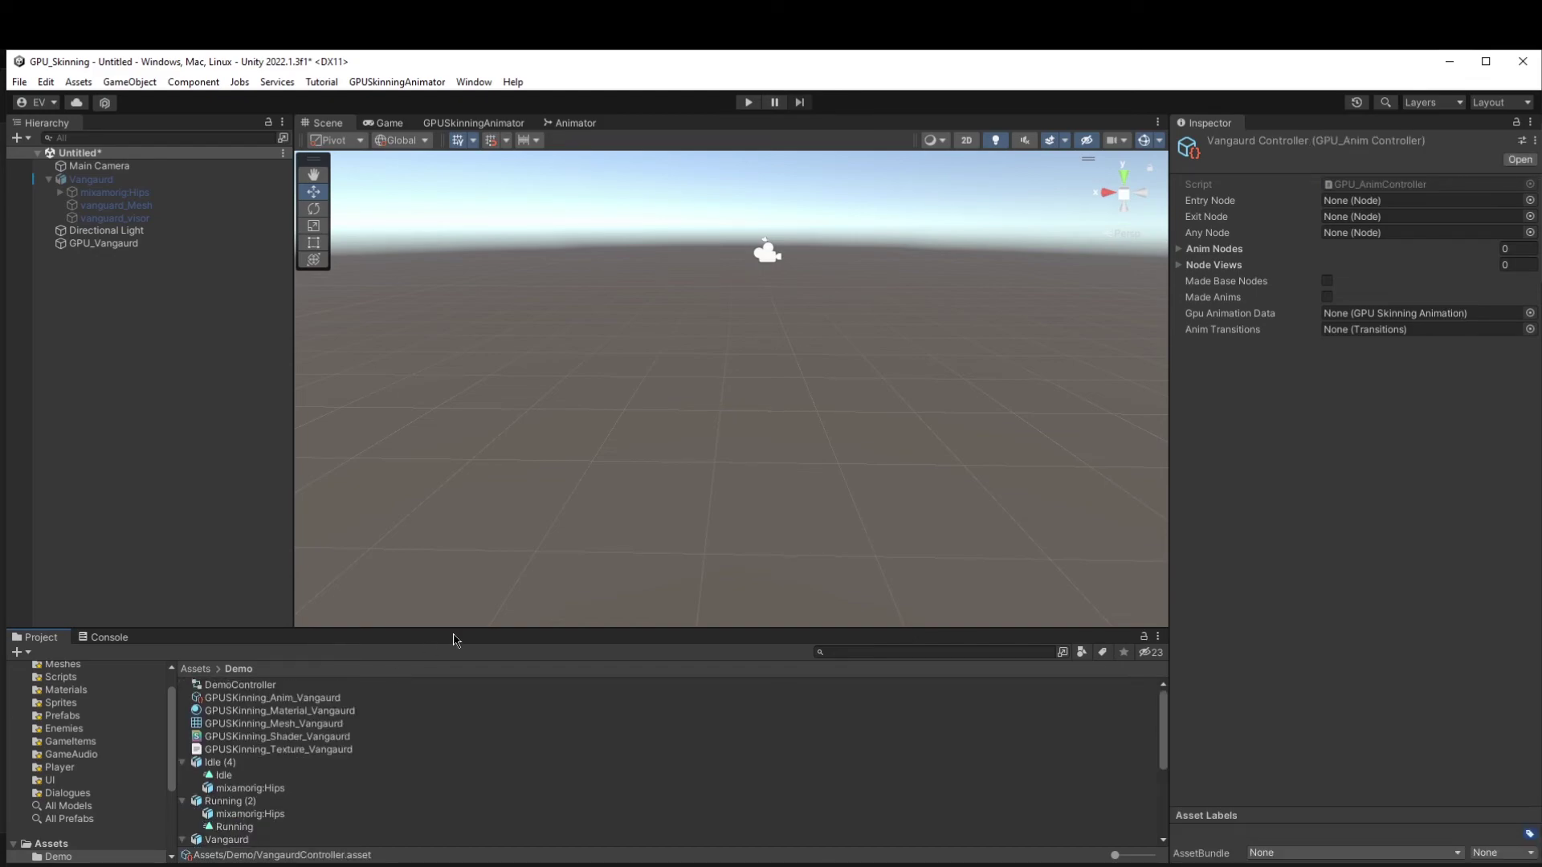
{"action": "left_click_drag", "start_coordinate": [350, 698], "coordinate": [1430, 315]}
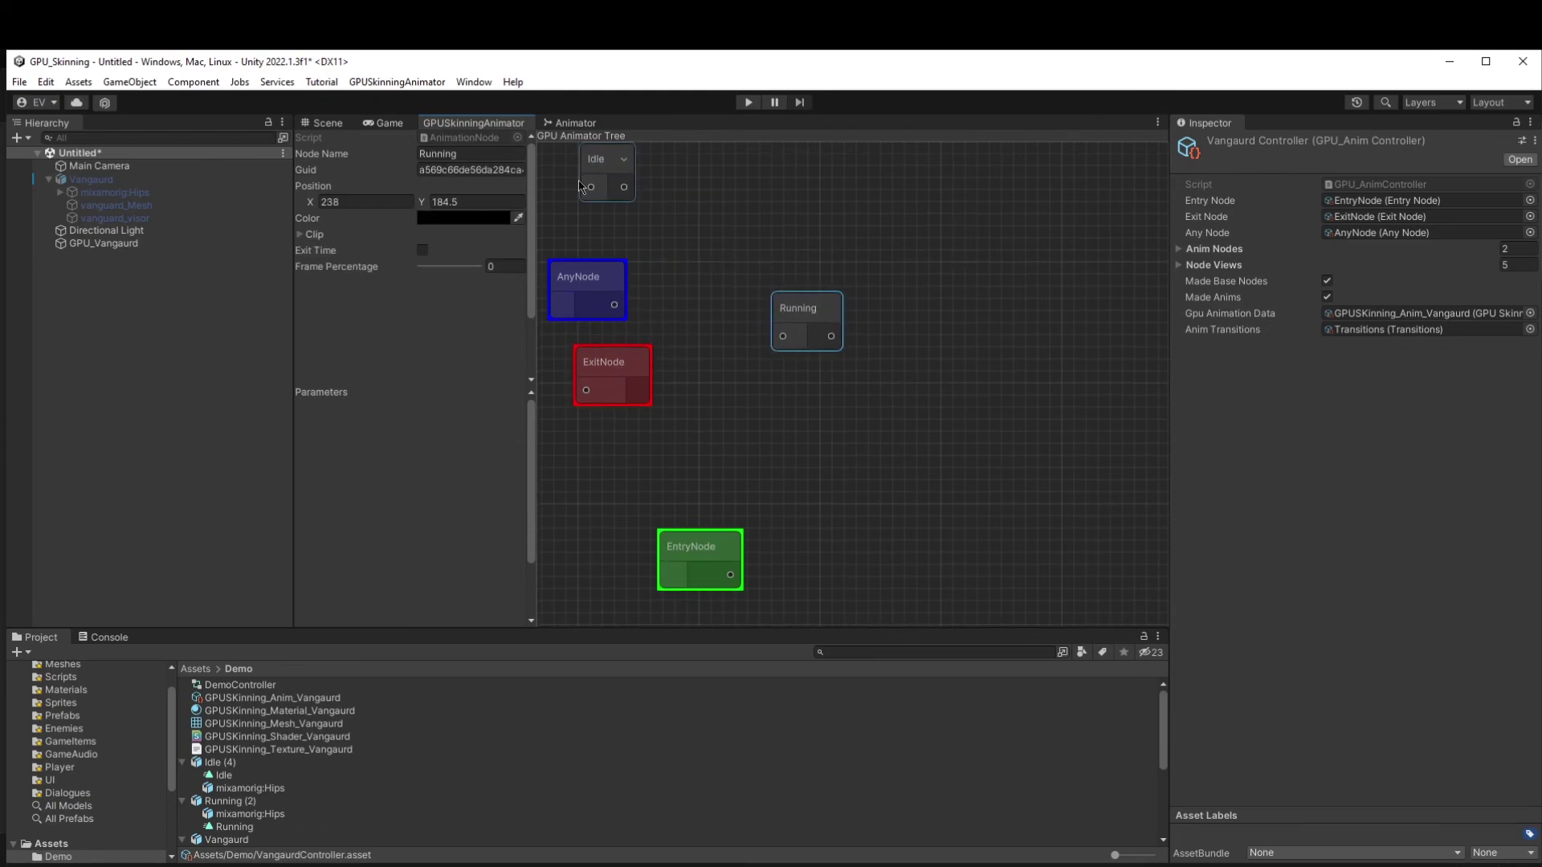
Arrange VangaurdController's nodes in the GPU animator graph and link EntryNode to Idle, Idle to Running, and Running to ExitNode.
{"action": "left_click_drag", "start_coordinate": [590, 180], "coordinate": [706, 343]}
{"action": "left_click_drag", "start_coordinate": [607, 370], "coordinate": [968, 325]}
{"action": "left_click", "coordinate": [651, 548]}
{"action": "mouse_move", "coordinate": [650, 547]}
{"action": "left_mouse_down"}
{"action": "mouse_move", "coordinate": [614, 400]}
{"action": "mouse_move", "coordinate": [828, 334]}
{"action": "mouse_move", "coordinate": [1017, 346]}
{"action": "left_mouse_up"}
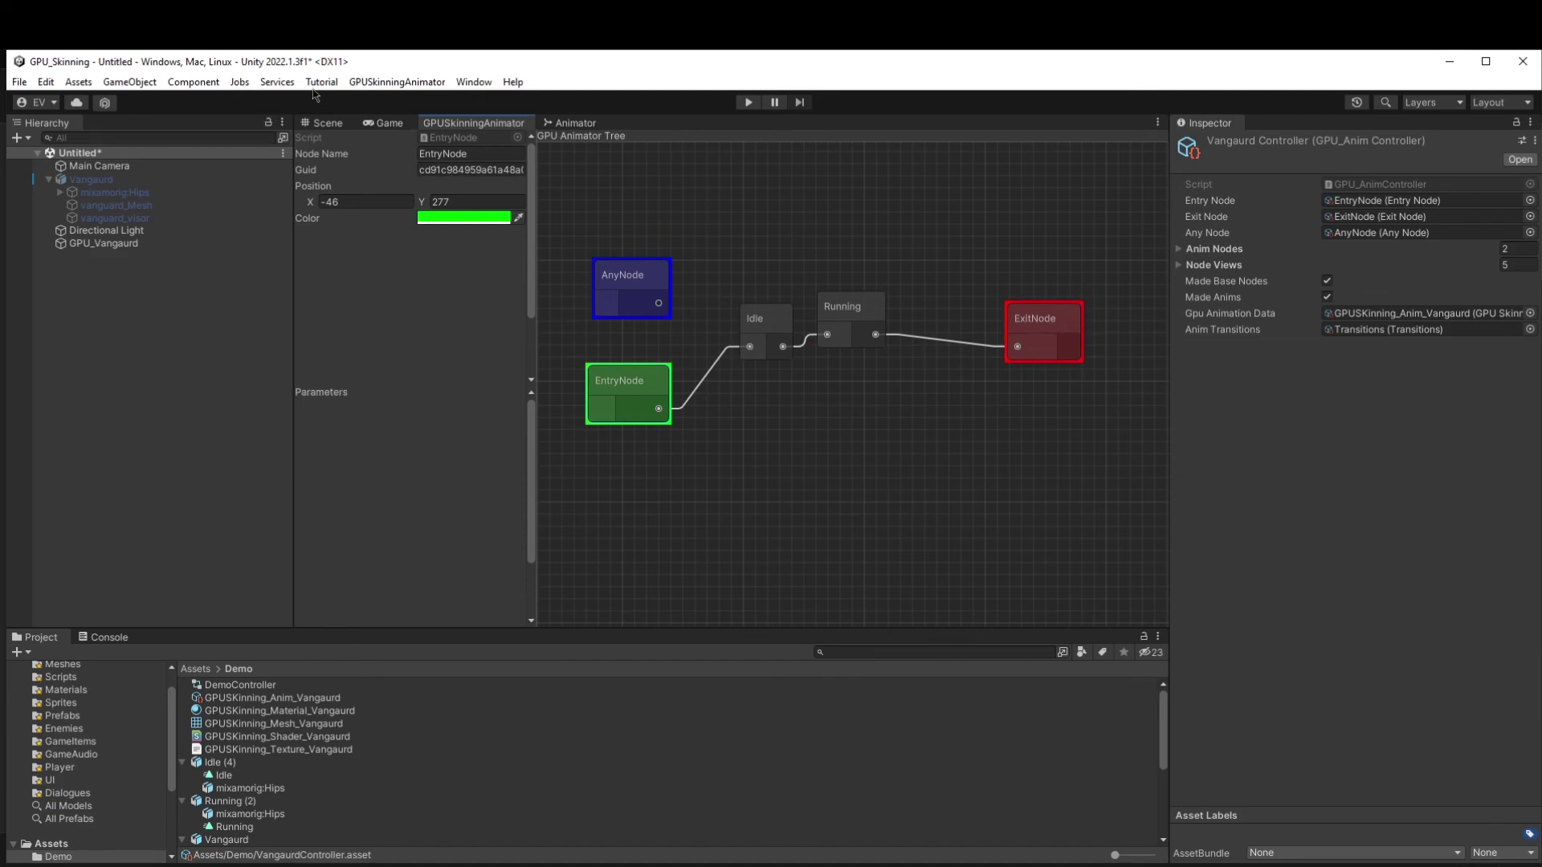
Return to the scene view and collapse the Idle (4), Running (2) and Vangaurd models in the Demo folder.
{"action": "left_click", "coordinate": [325, 123]}
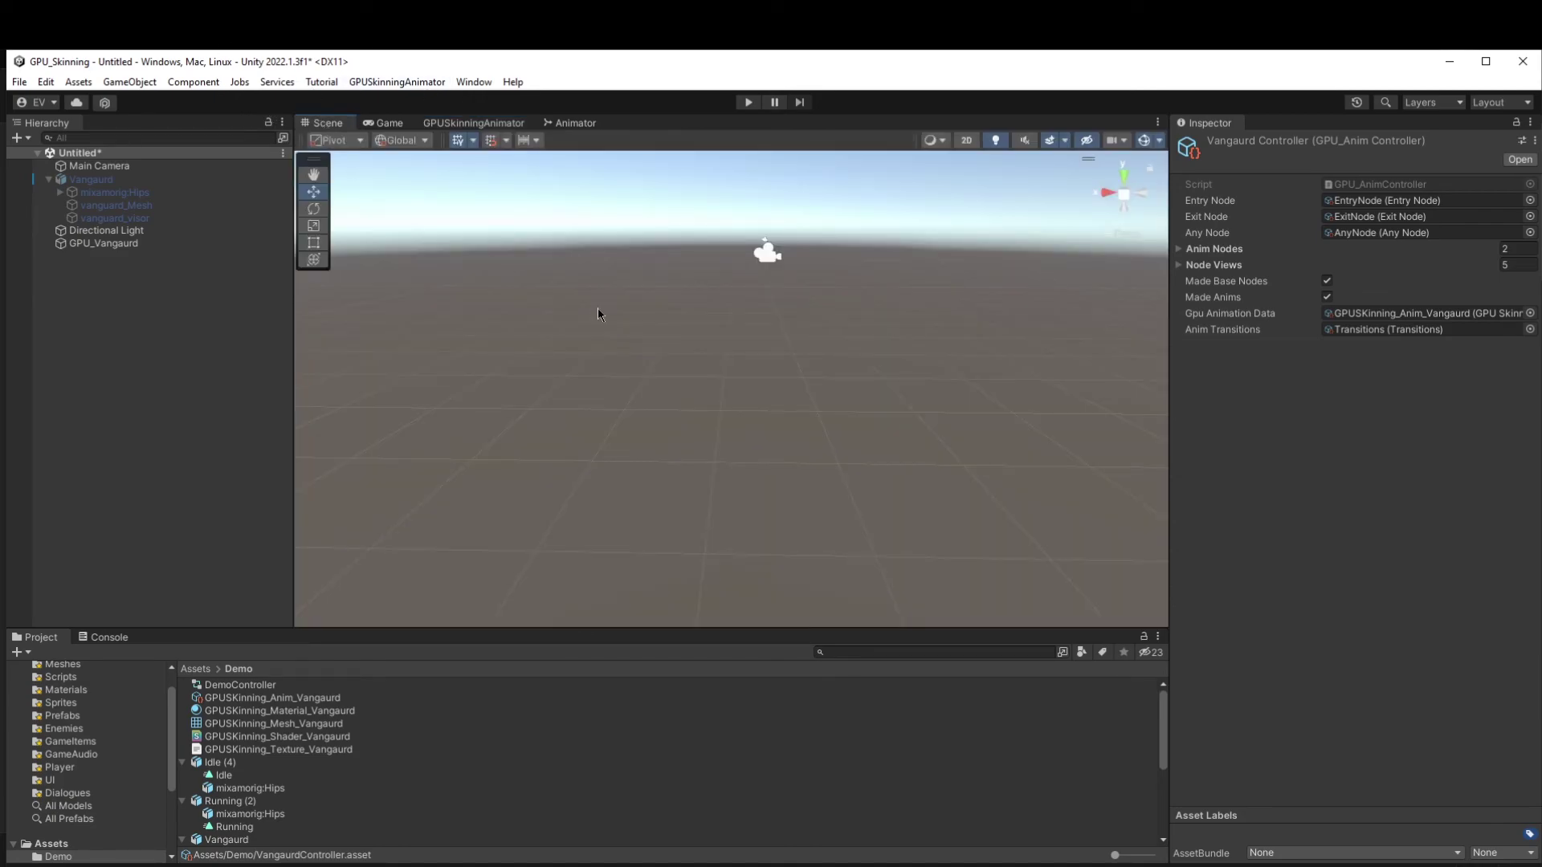
{"action": "key", "text": "ctrl+s"}
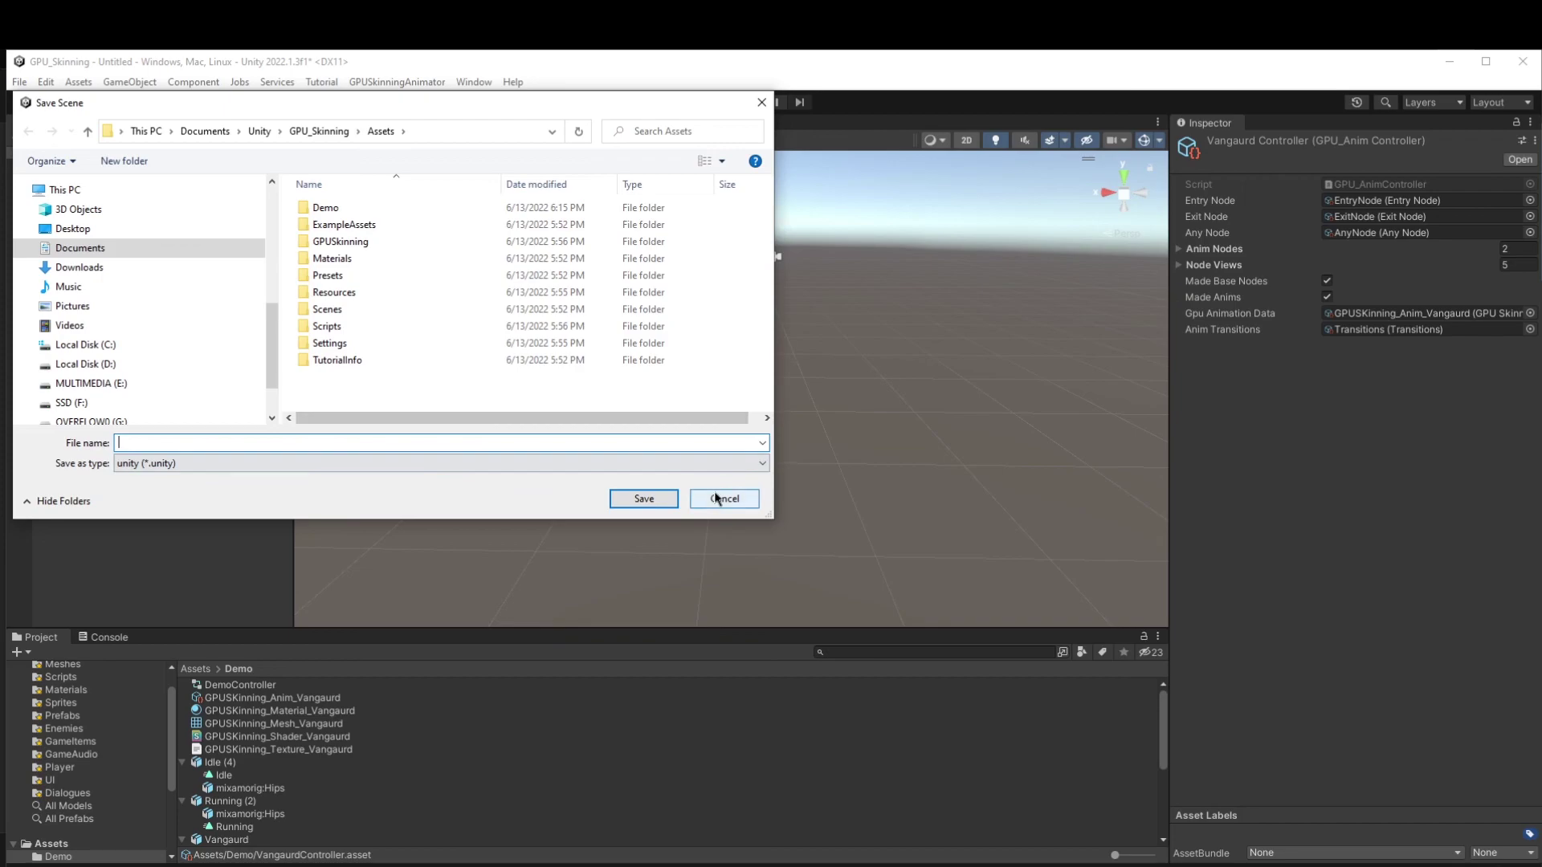
{"action": "left_click", "coordinate": [724, 497]}
{"action": "left_click", "coordinate": [182, 763]}
{"action": "left_click", "coordinate": [182, 775]}
{"action": "left_click", "coordinate": [182, 787]}
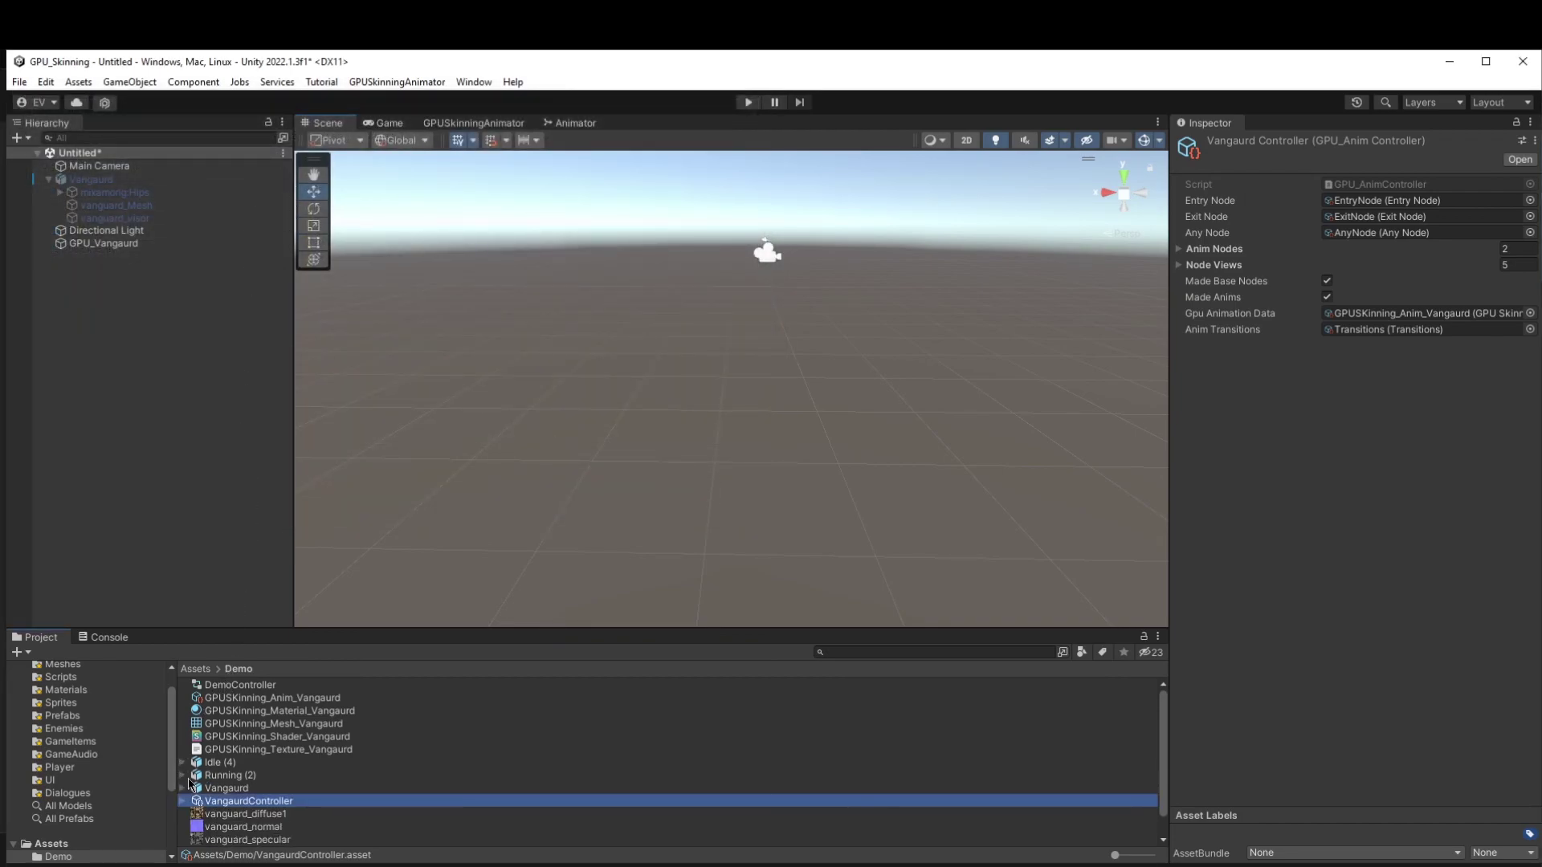
Set the Default Playing animation of GPU_Vangaurd's GPU Skinning Player Mono to Running.
{"action": "left_click", "coordinate": [180, 248]}
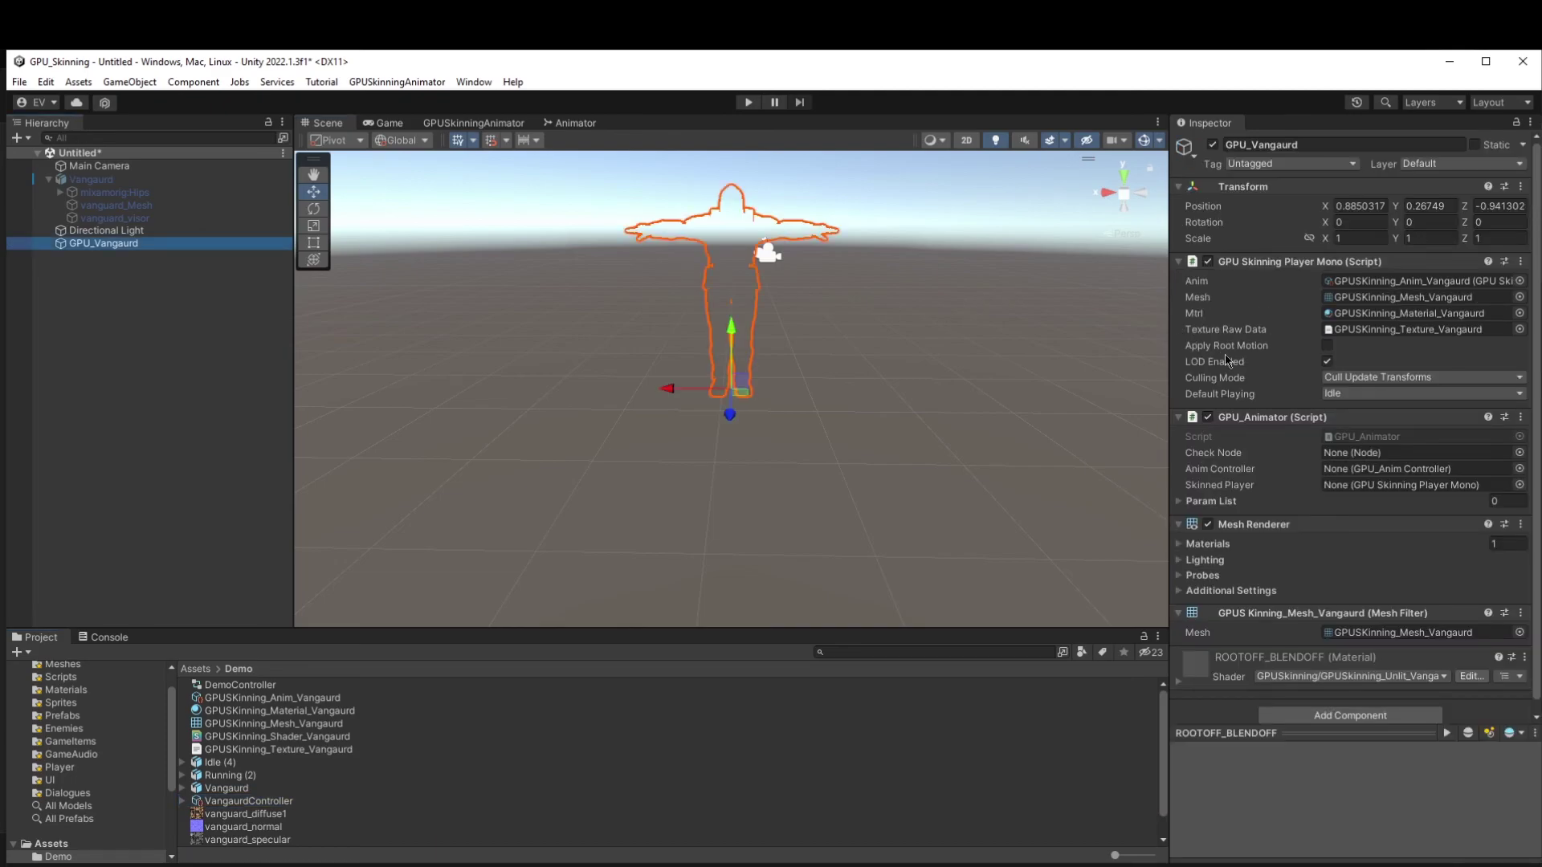
{"action": "left_click", "coordinate": [1356, 392]}
{"action": "left_click", "coordinate": [1357, 425]}
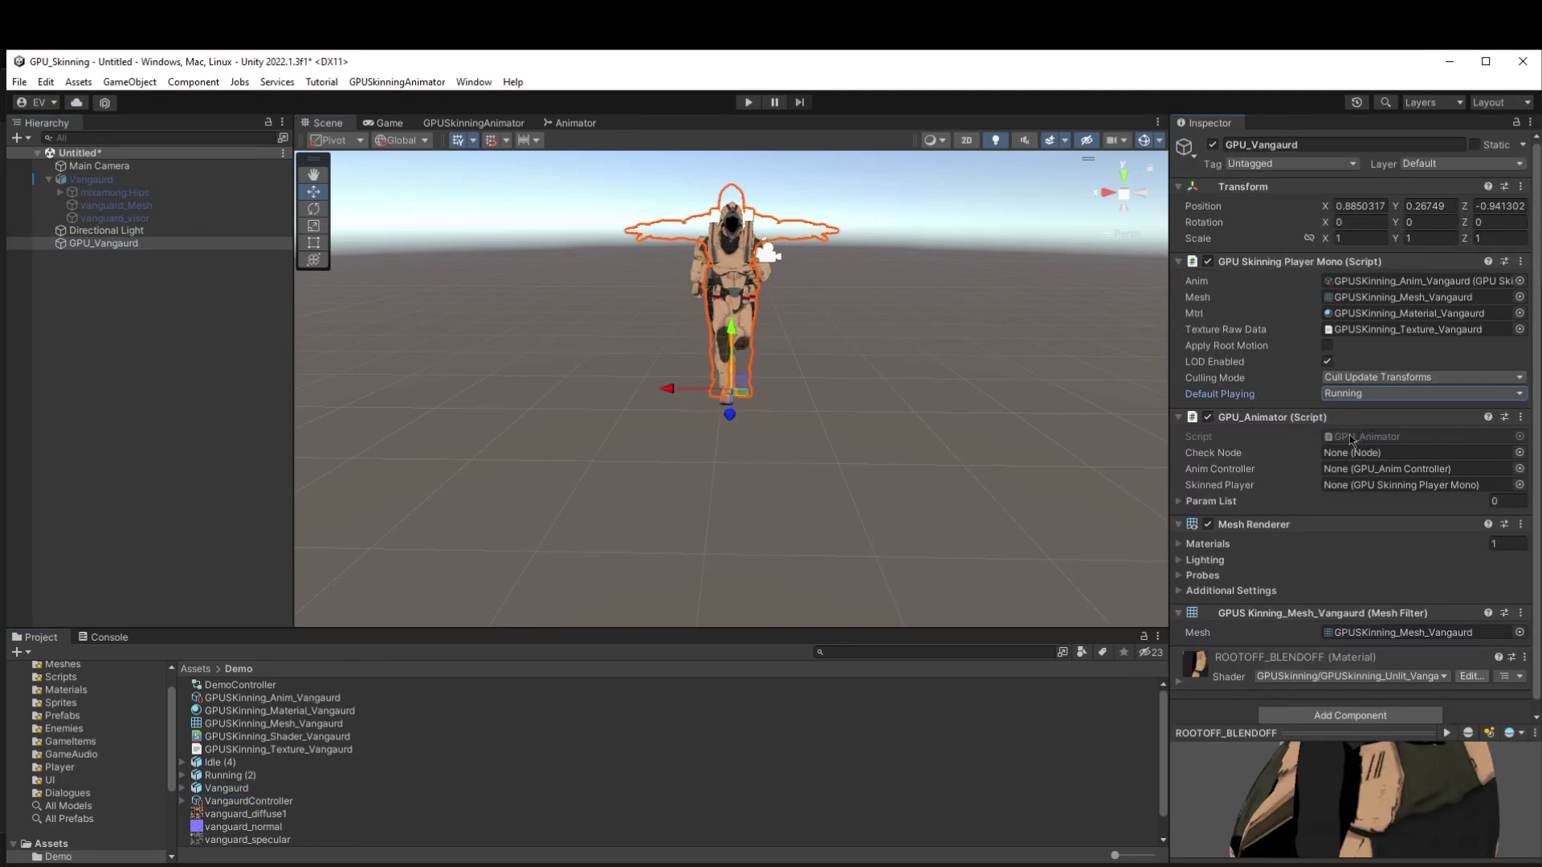
Assign GPU_Vangaurd as the Skinned Player and VangaurdController as the Anim Controller of its GPU_Animator component.
{"action": "left_click", "coordinate": [1519, 485]}
{"action": "double_click", "coordinate": [566, 318]}
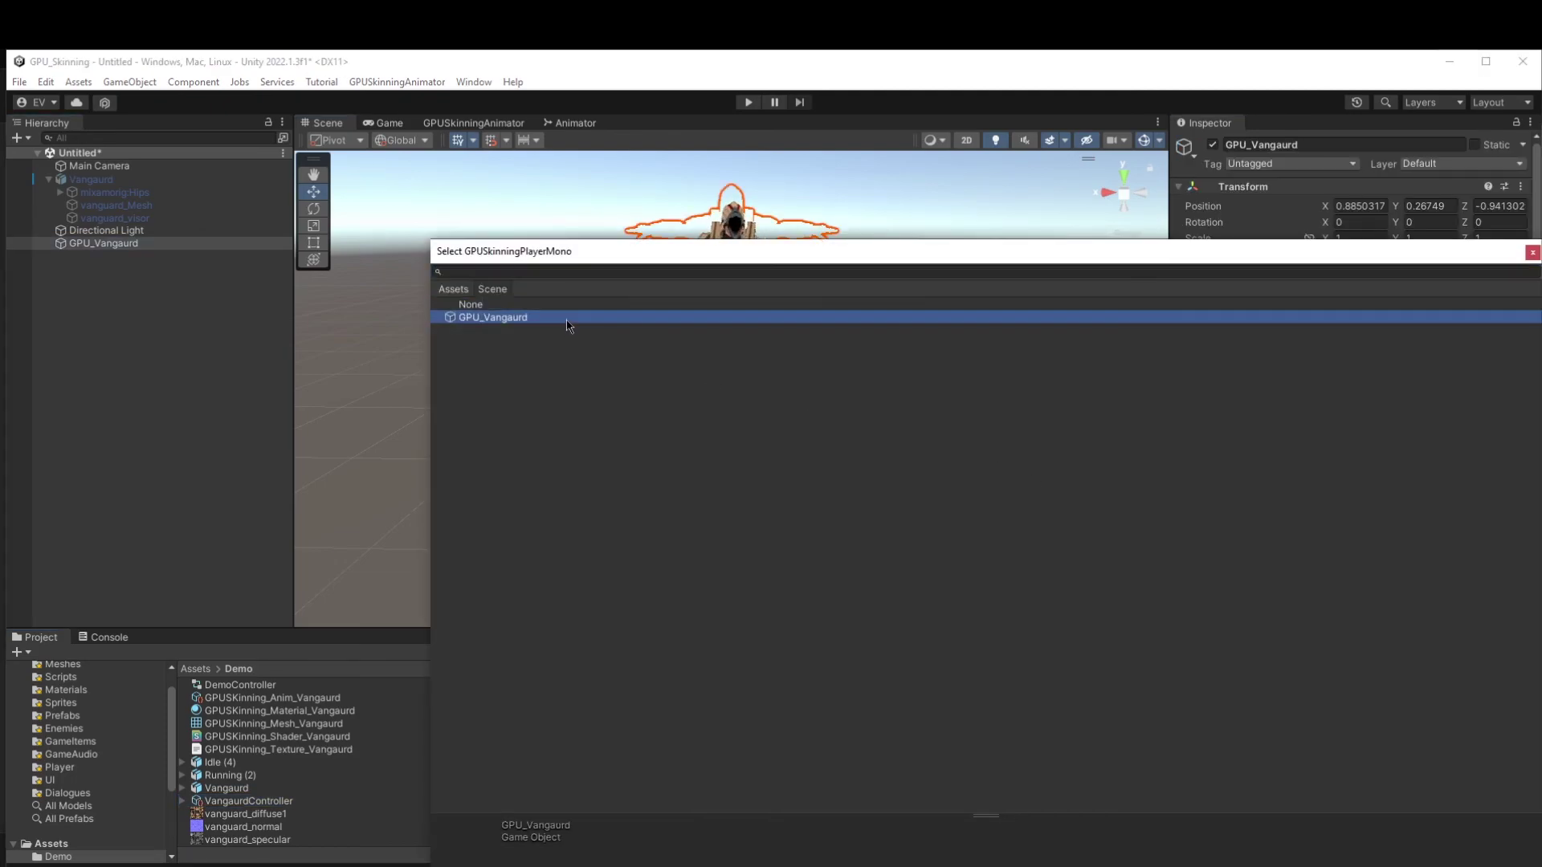
{"action": "left_click", "coordinate": [1519, 468]}
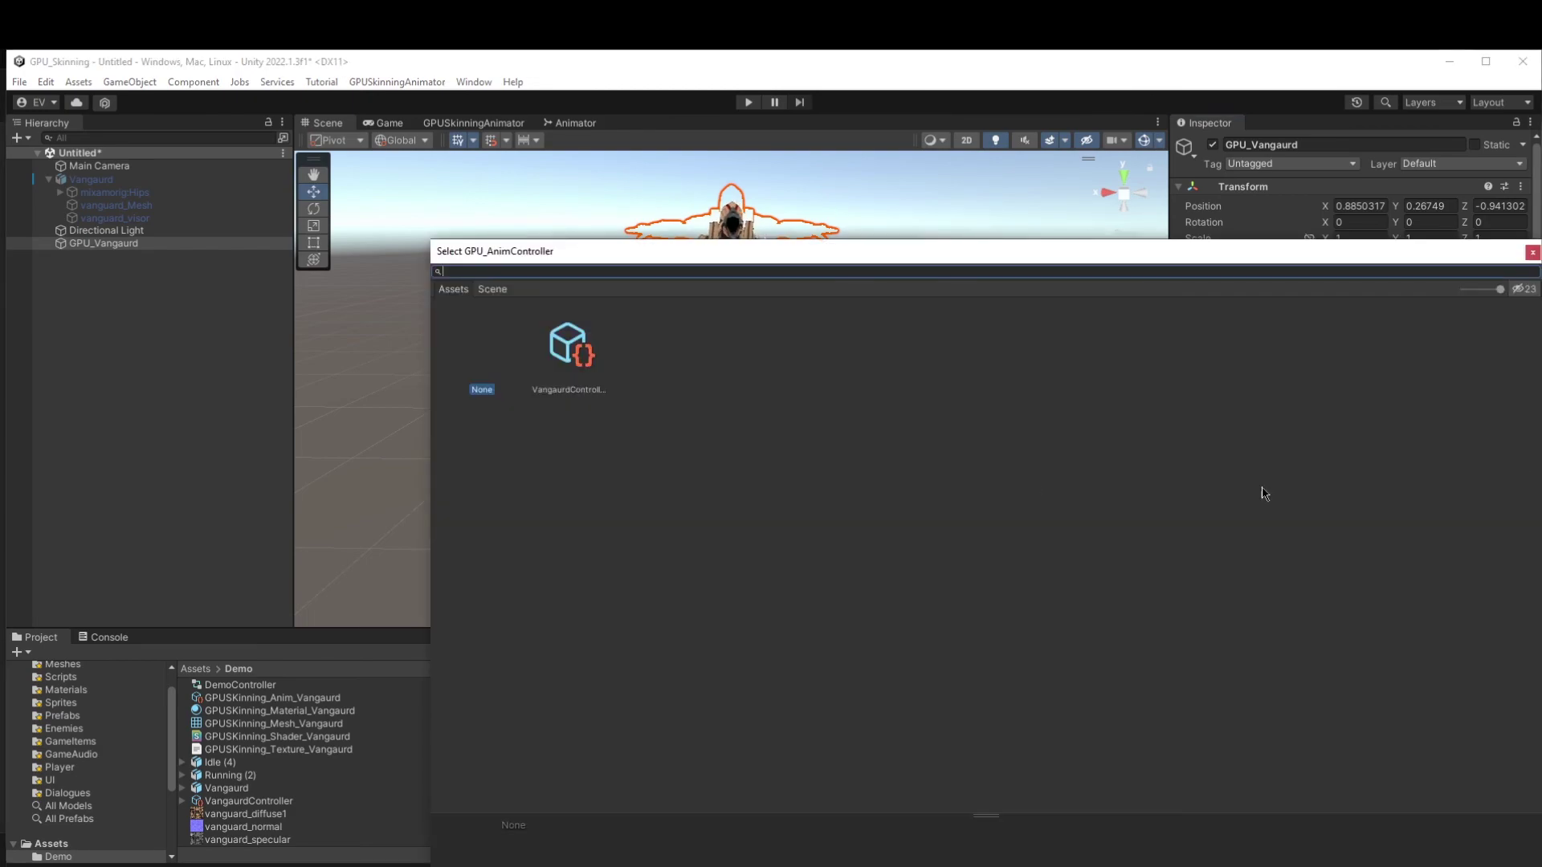
{"action": "double_click", "coordinate": [601, 346]}
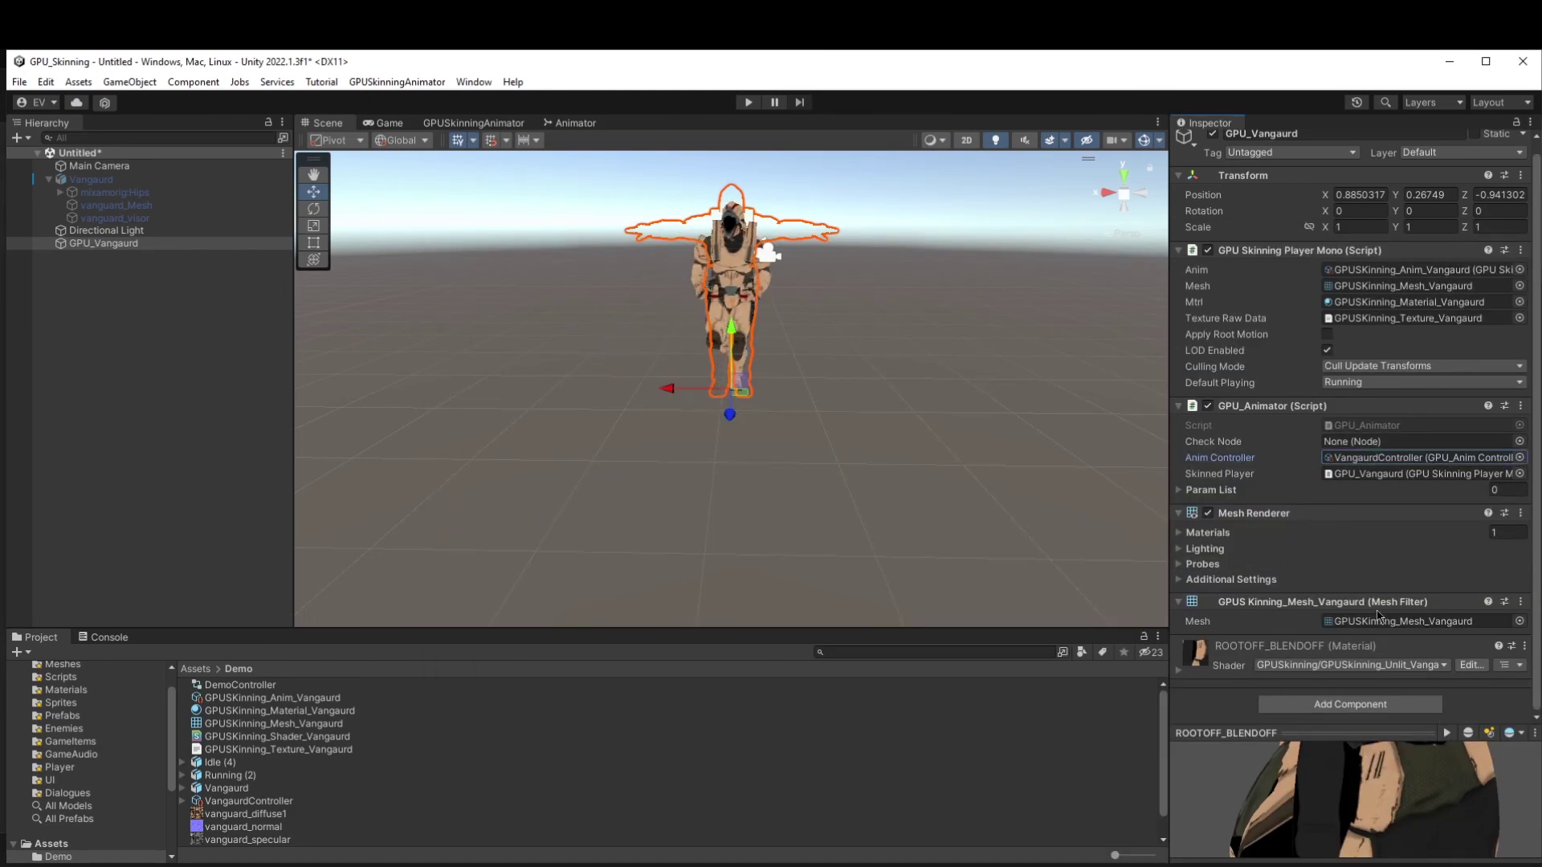
{"action": "scroll", "coordinate": [919, 310], "scroll_direction": "down", "scroll_amount": 2}
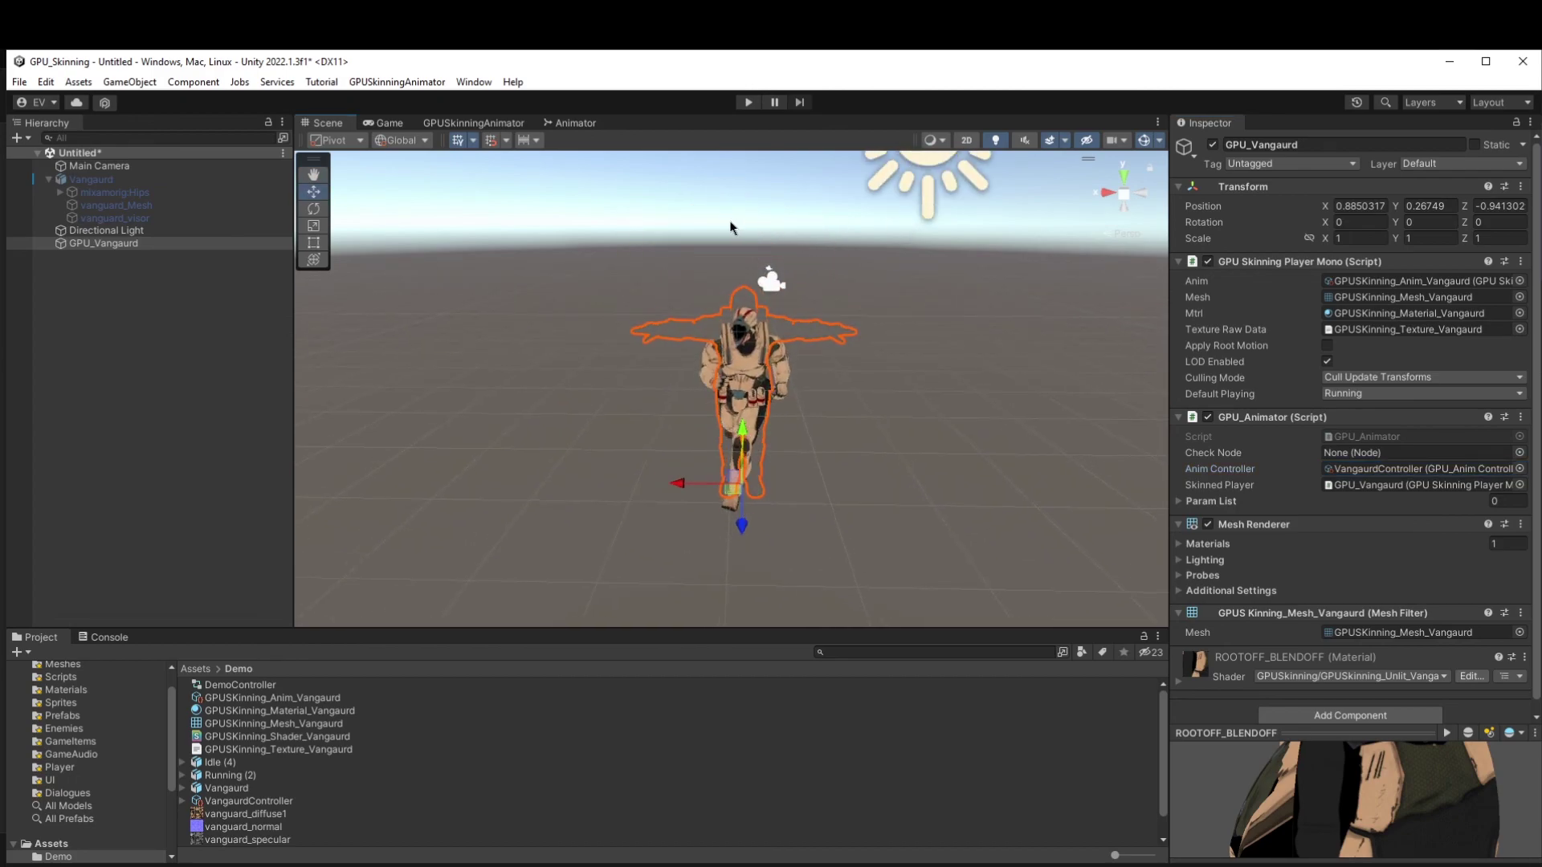
Run the scene in Play mode and set the Game view's aspect ratio to 16:9.
{"action": "left_click", "coordinate": [797, 228]}
{"action": "left_click", "coordinate": [749, 101]}
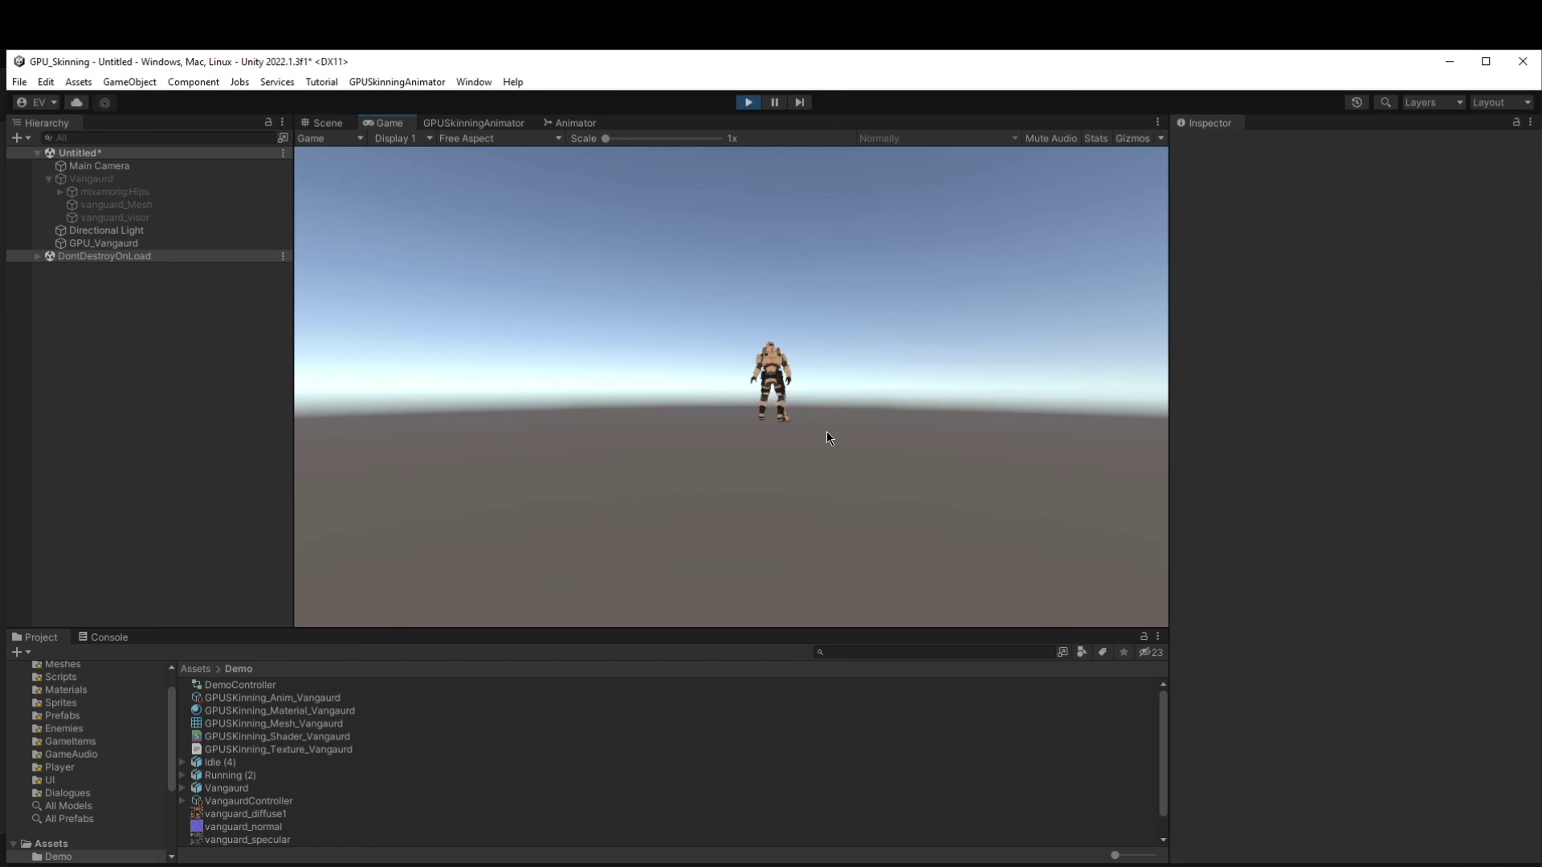
{"action": "left_click", "coordinate": [472, 140]}
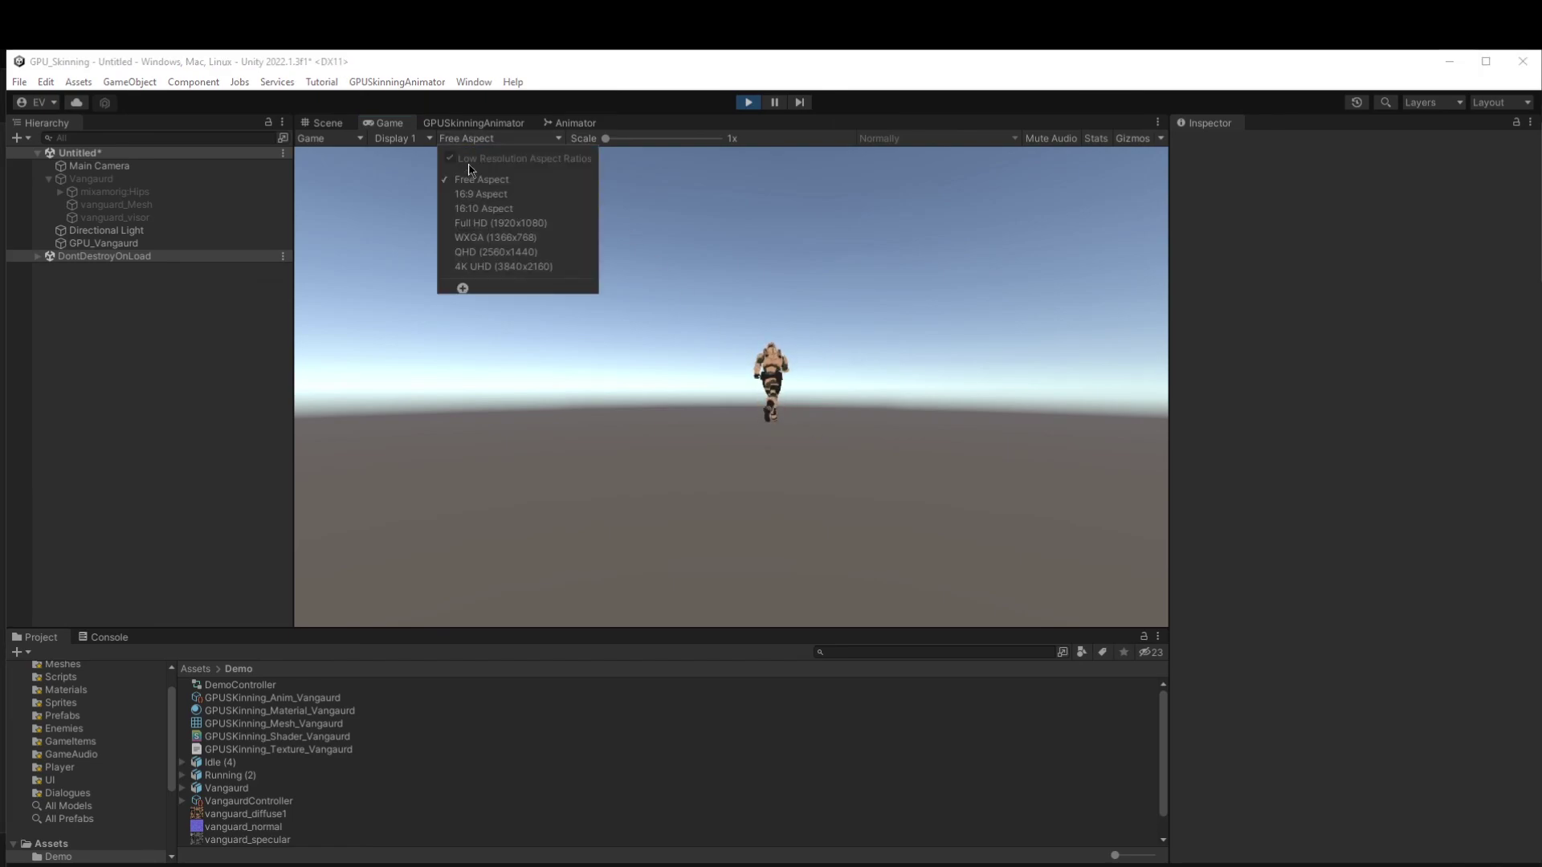
{"action": "left_click", "coordinate": [506, 210]}
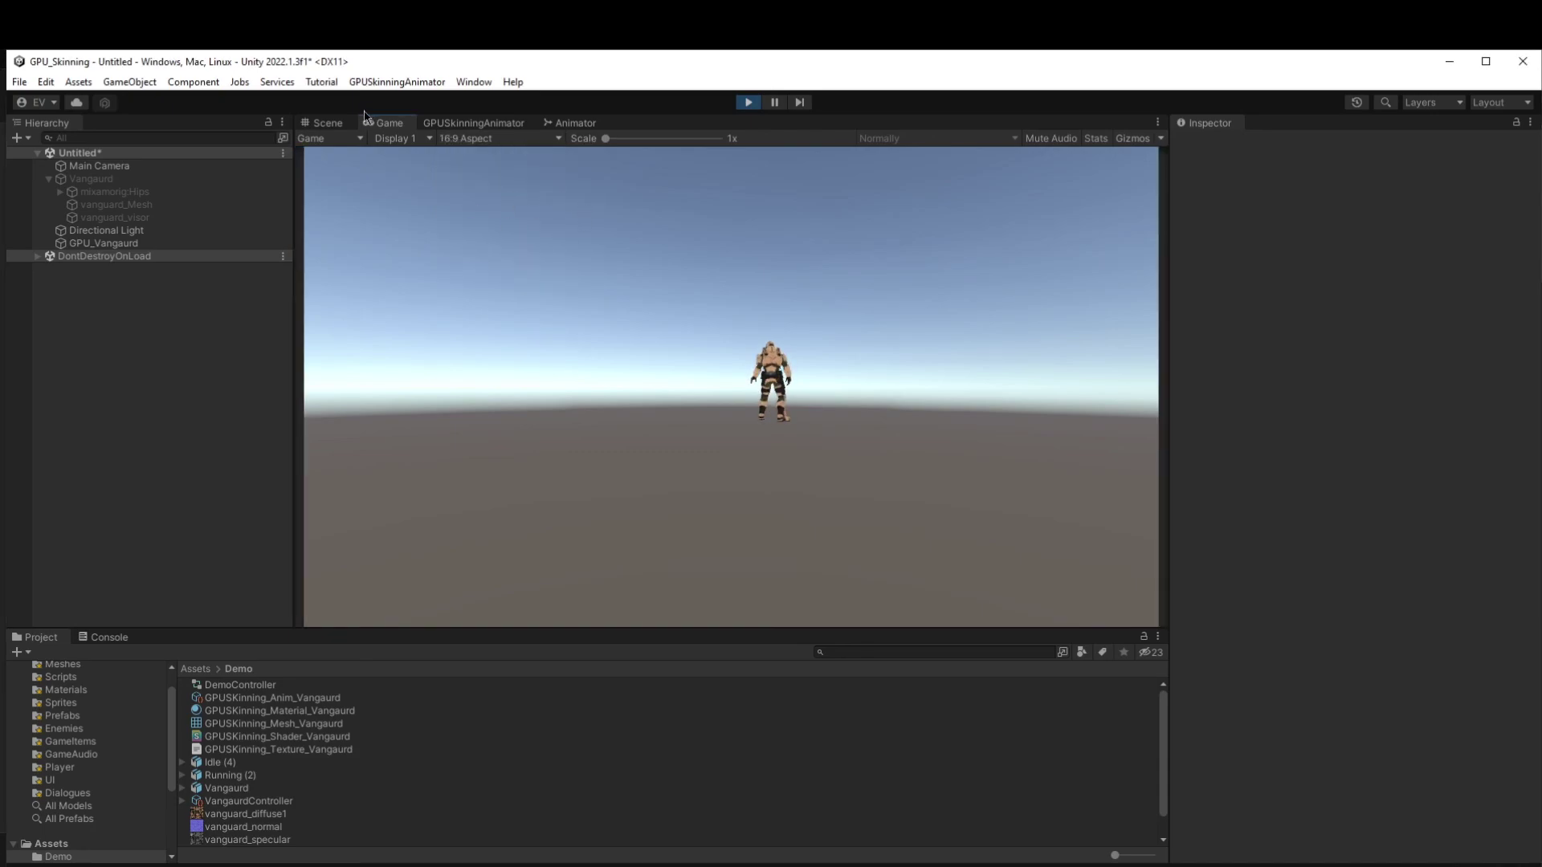
Examine the animated GPU_Vangaurd from different angles in the Scene view, and stop Play mode.
{"action": "left_click", "coordinate": [325, 125]}
{"action": "right_click_drag", "start_coordinate": [819, 451], "coordinate": [974, 393]}
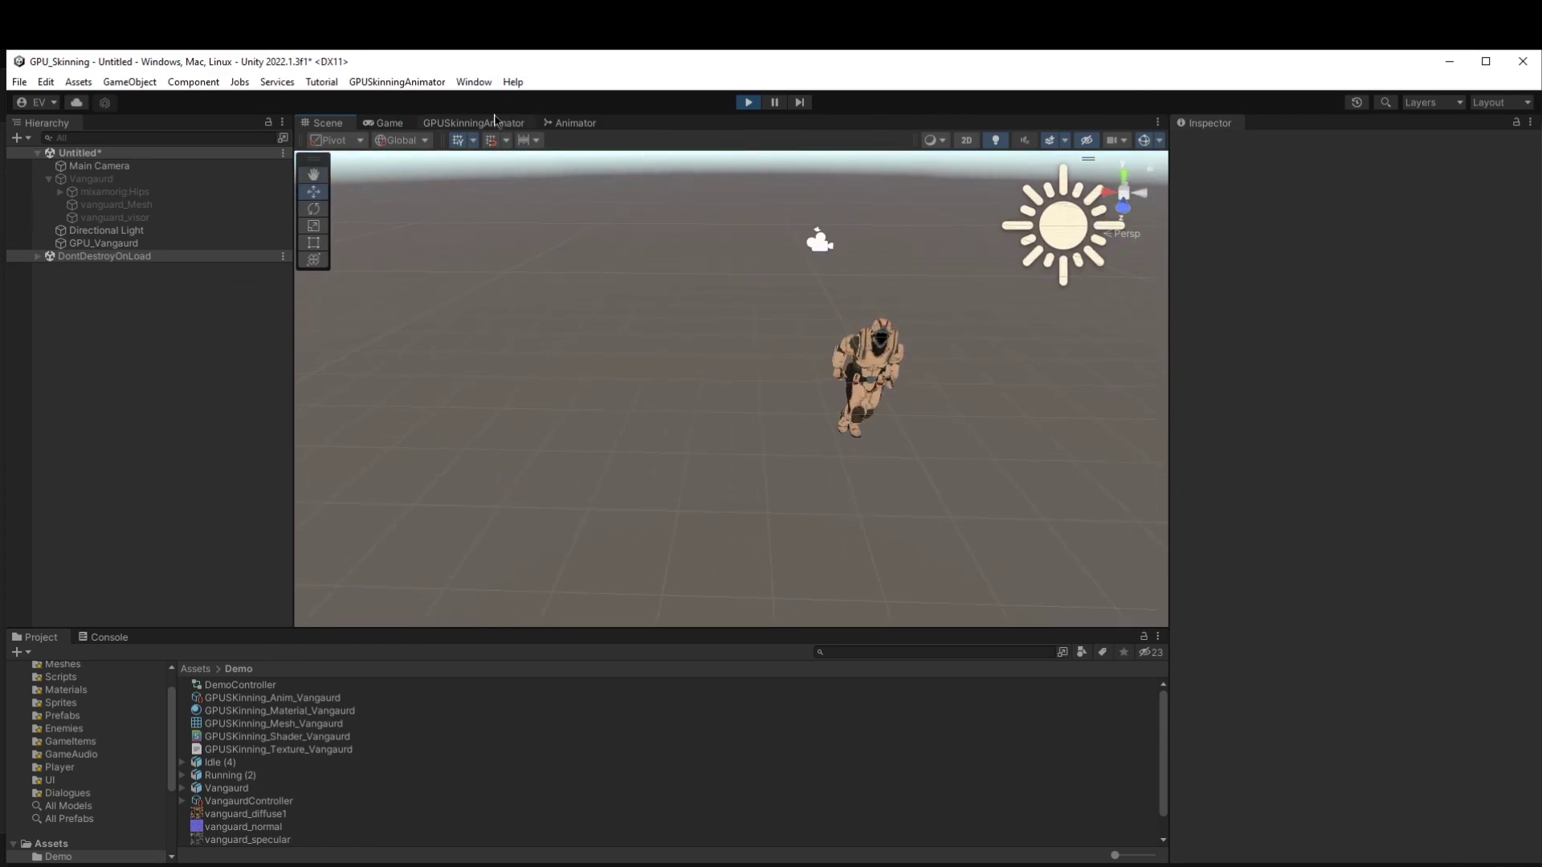
{"action": "right_click_drag", "start_coordinate": [620, 293], "coordinate": [782, 322]}
{"action": "left_click", "coordinate": [747, 102]}
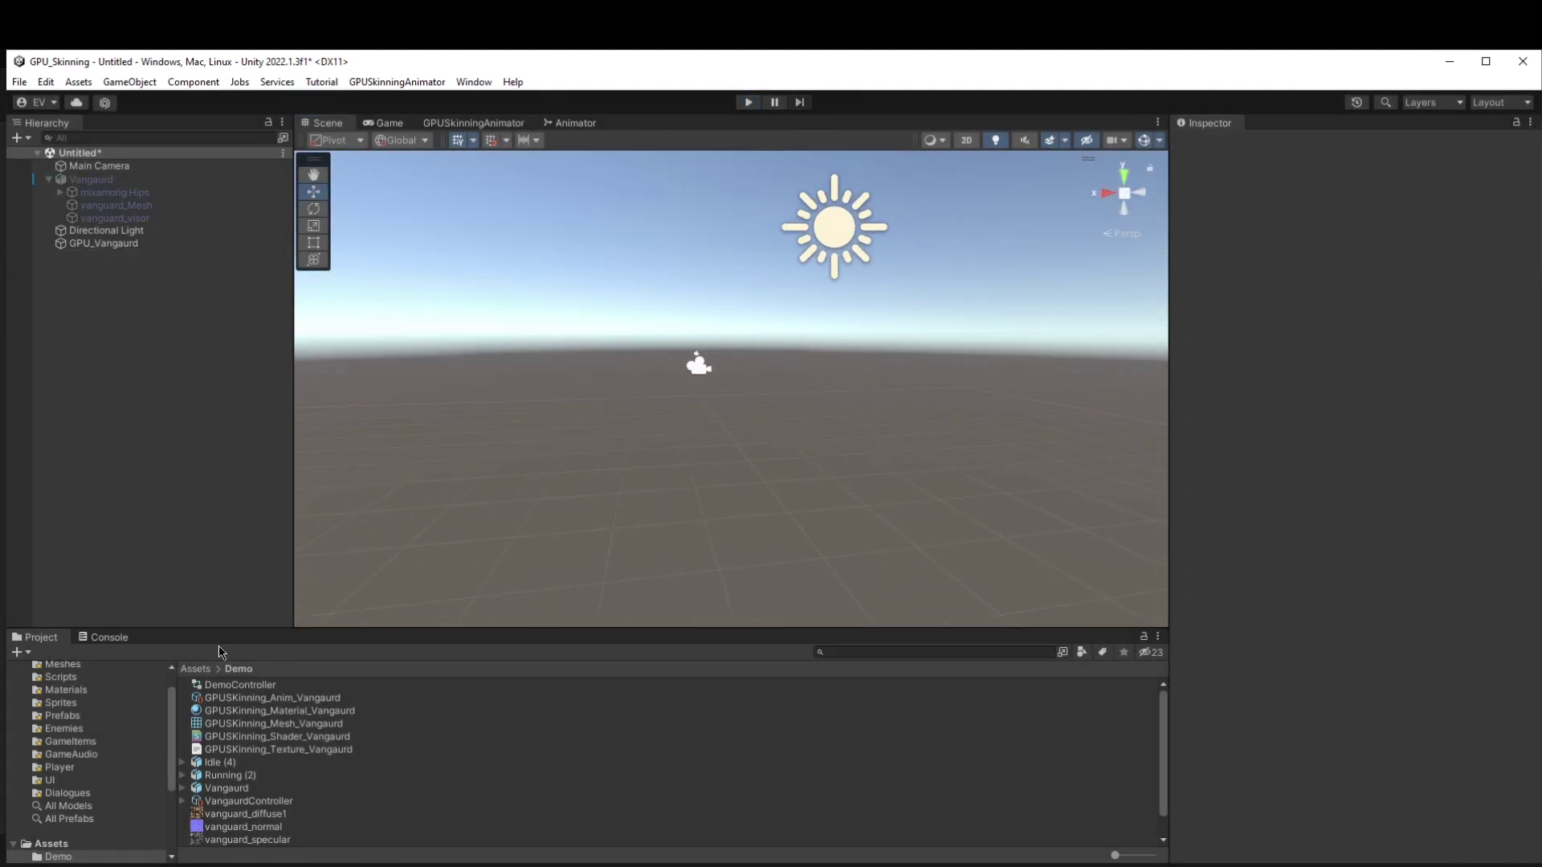
Open VangaurdController in the GPU animator graph and select its Idle node to display the node data.
{"action": "left_click", "coordinate": [514, 124]}
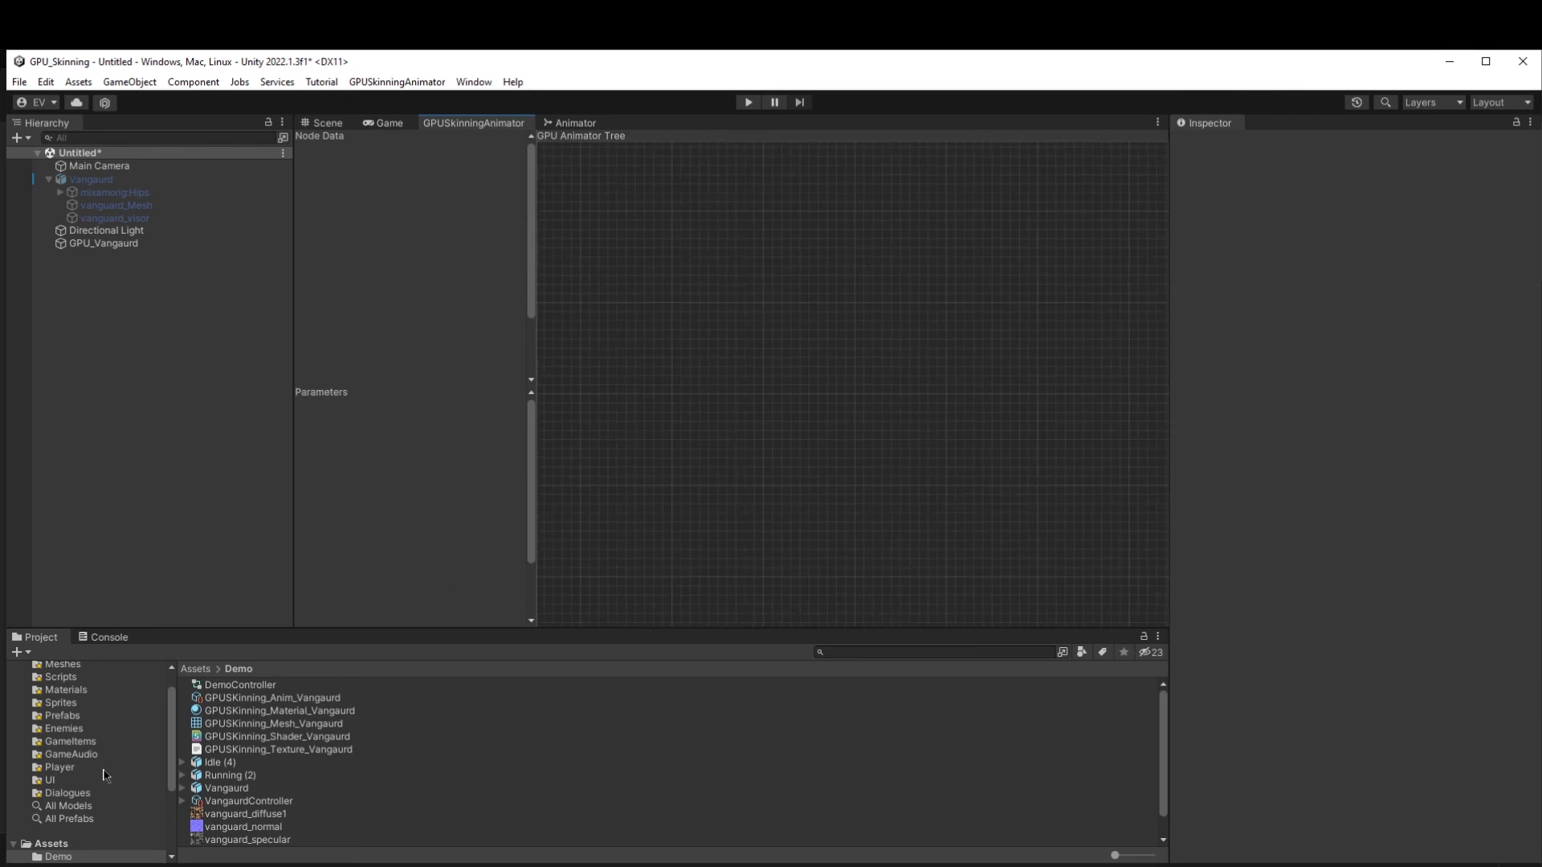
{"action": "left_click", "coordinate": [285, 698]}
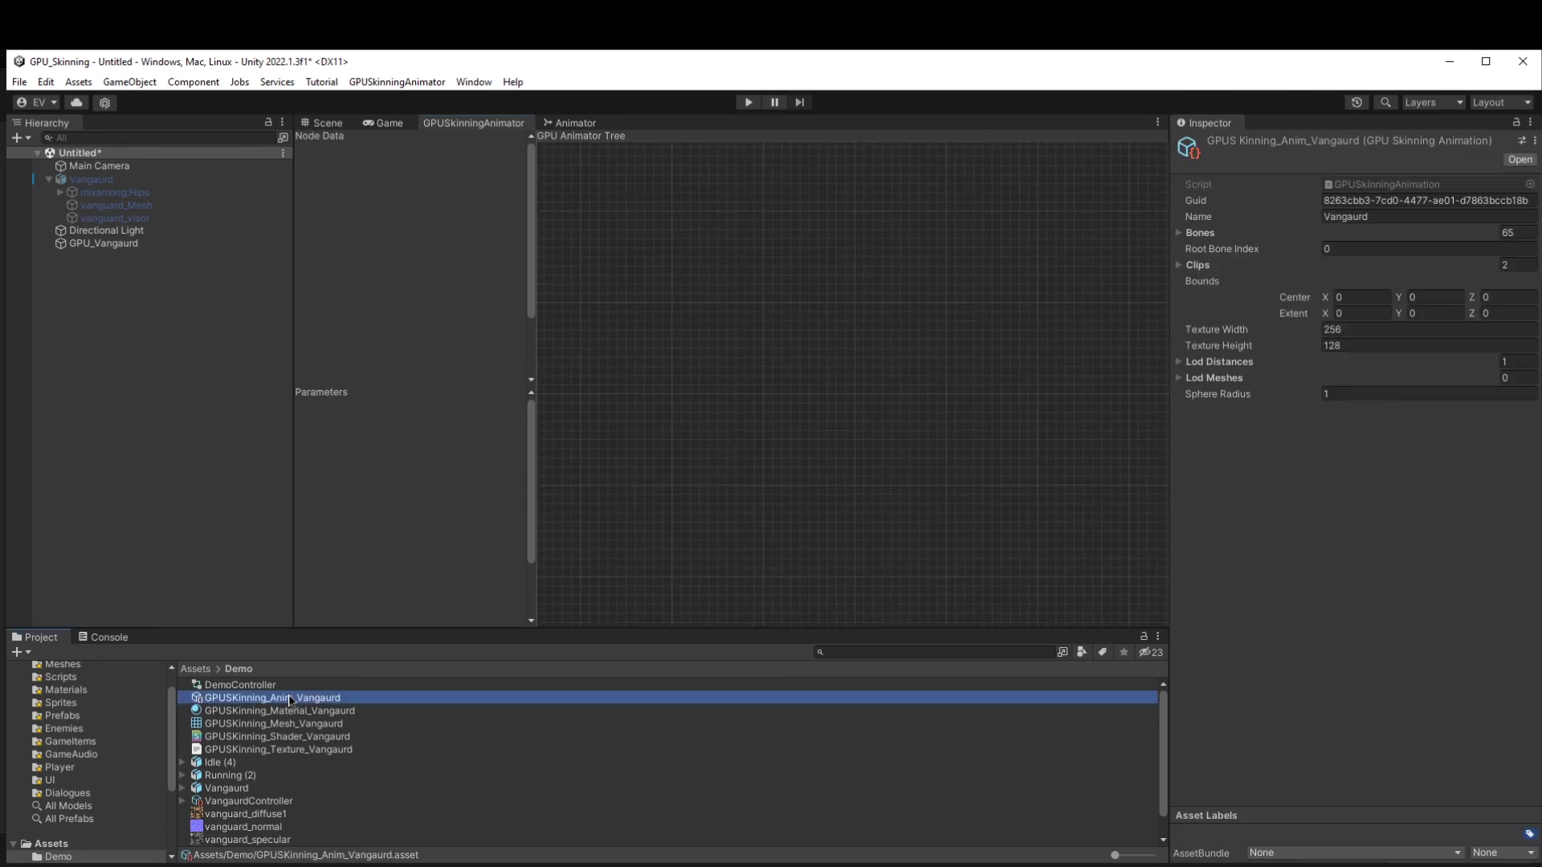
{"action": "left_click", "coordinate": [284, 801]}
{"action": "scroll", "coordinate": [851, 450], "scroll_direction": "down", "scroll_amount": 3}
{"action": "scroll", "coordinate": [851, 449], "scroll_direction": "up", "scroll_amount": 4}
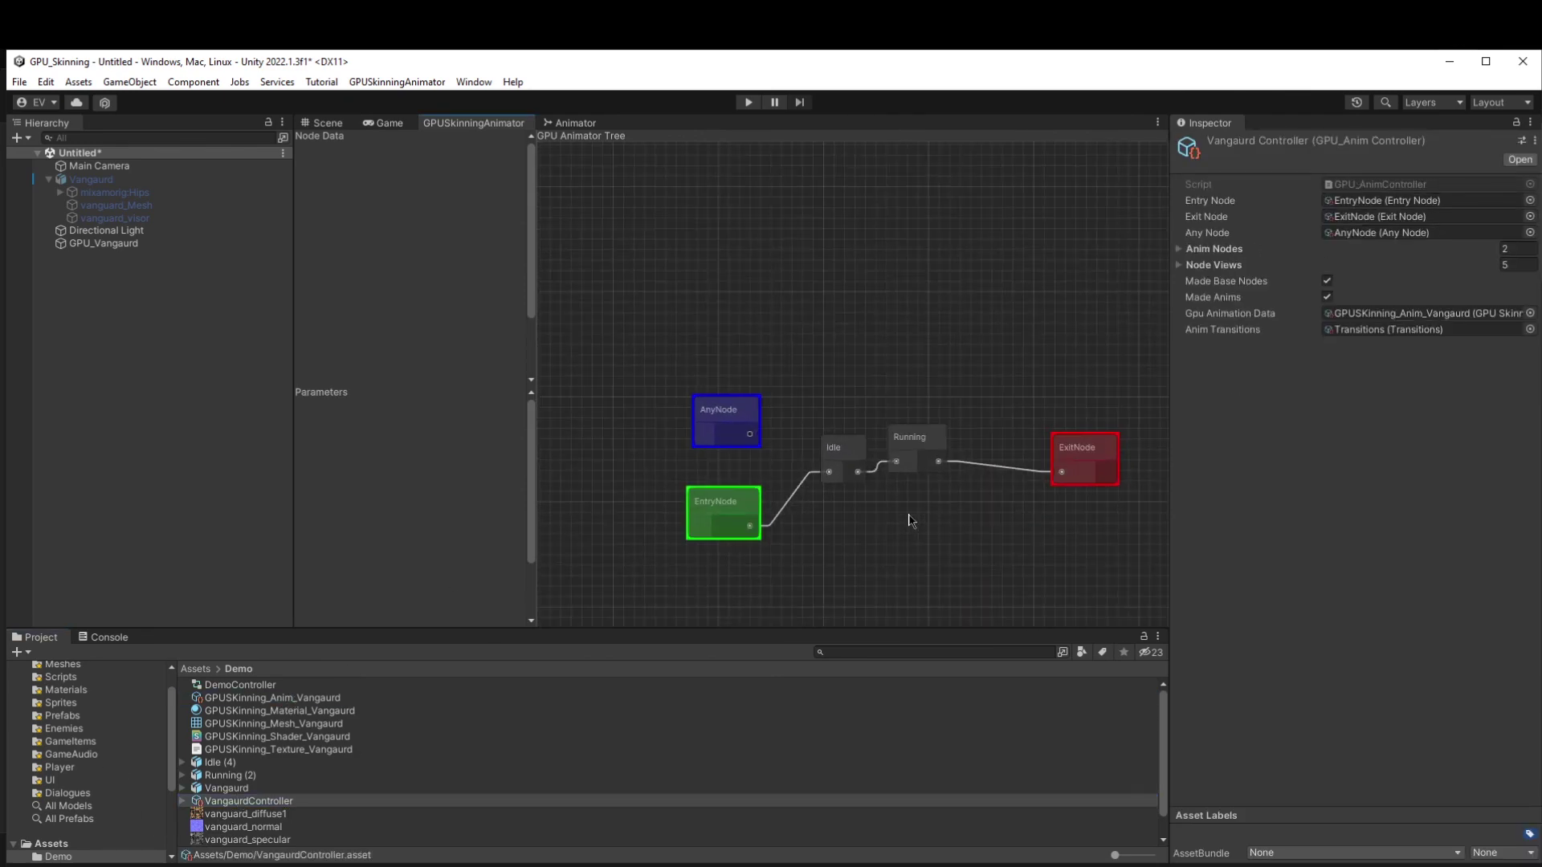
{"action": "left_click_drag", "start_coordinate": [853, 451], "coordinate": [840, 451]}
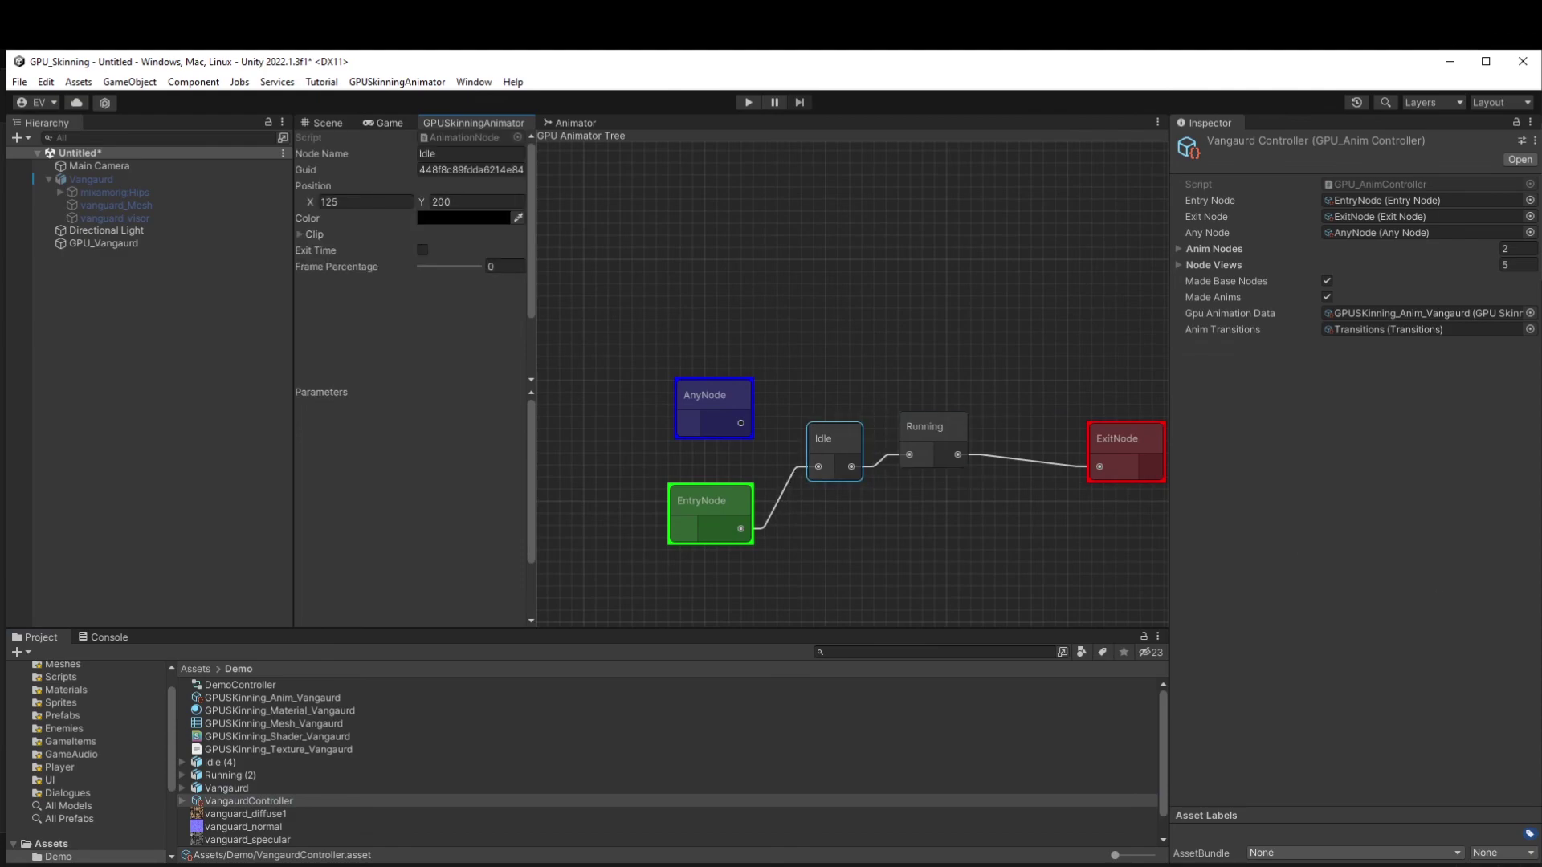